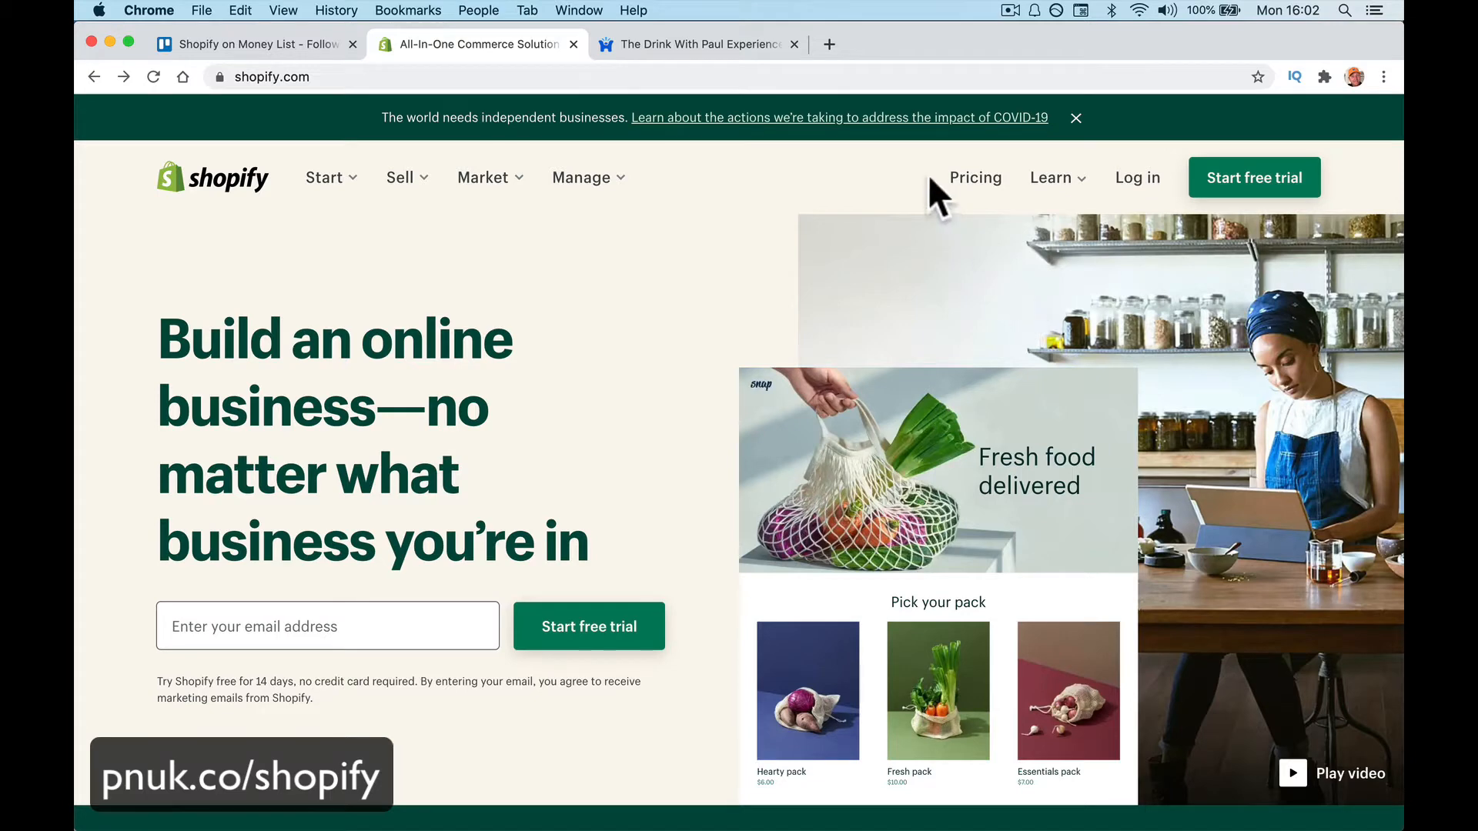
Compare Basic Shopify ($29/mo), Shopify ($79/mo) and Advanced Shopify ($299/mo) on the pricing page
{"action": "left_click", "coordinate": [967, 185]}
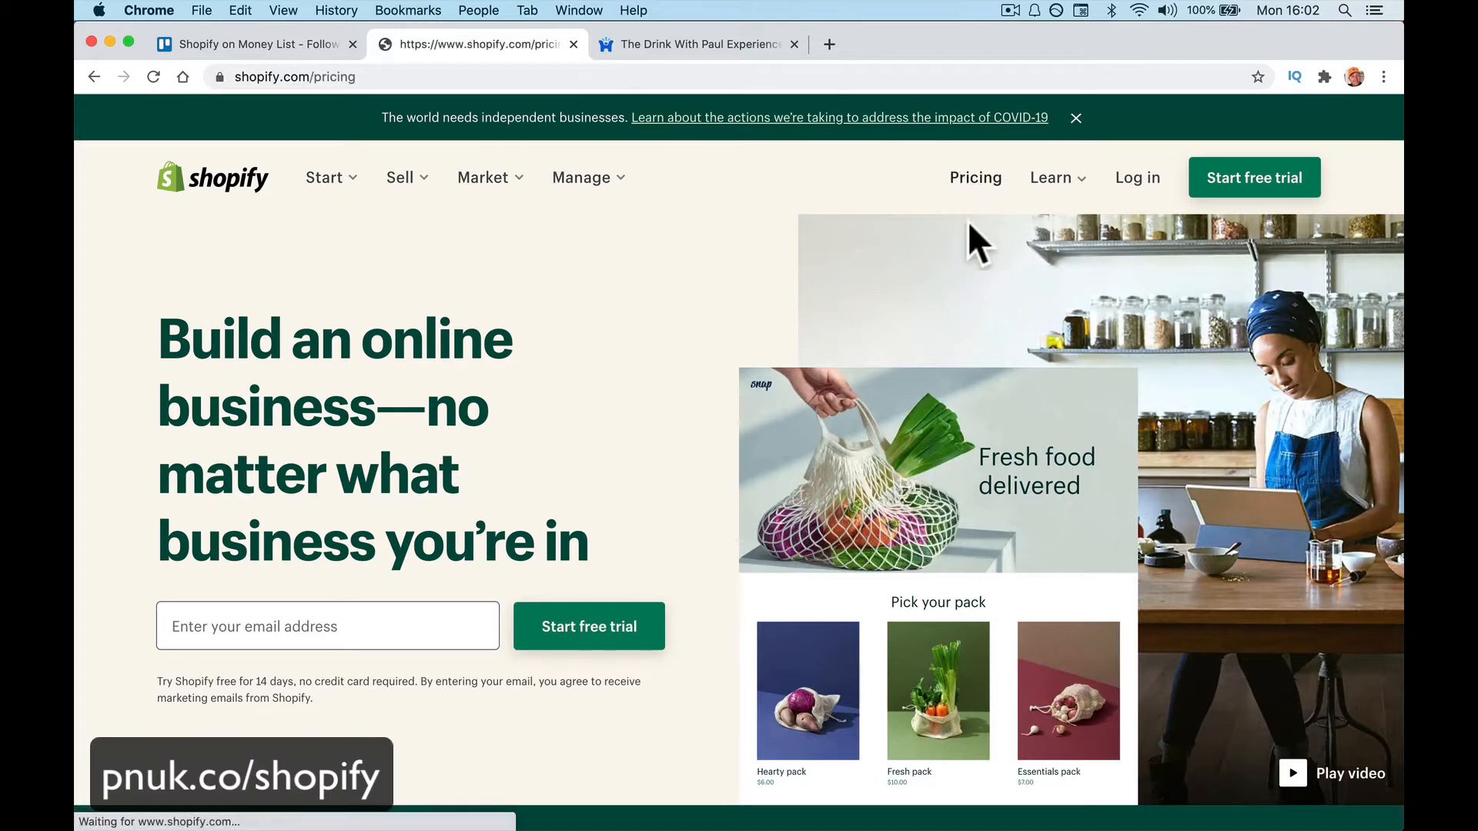
{"action": "scroll", "coordinate": [692, 542], "scroll_direction": "down", "scroll_amount": 5}
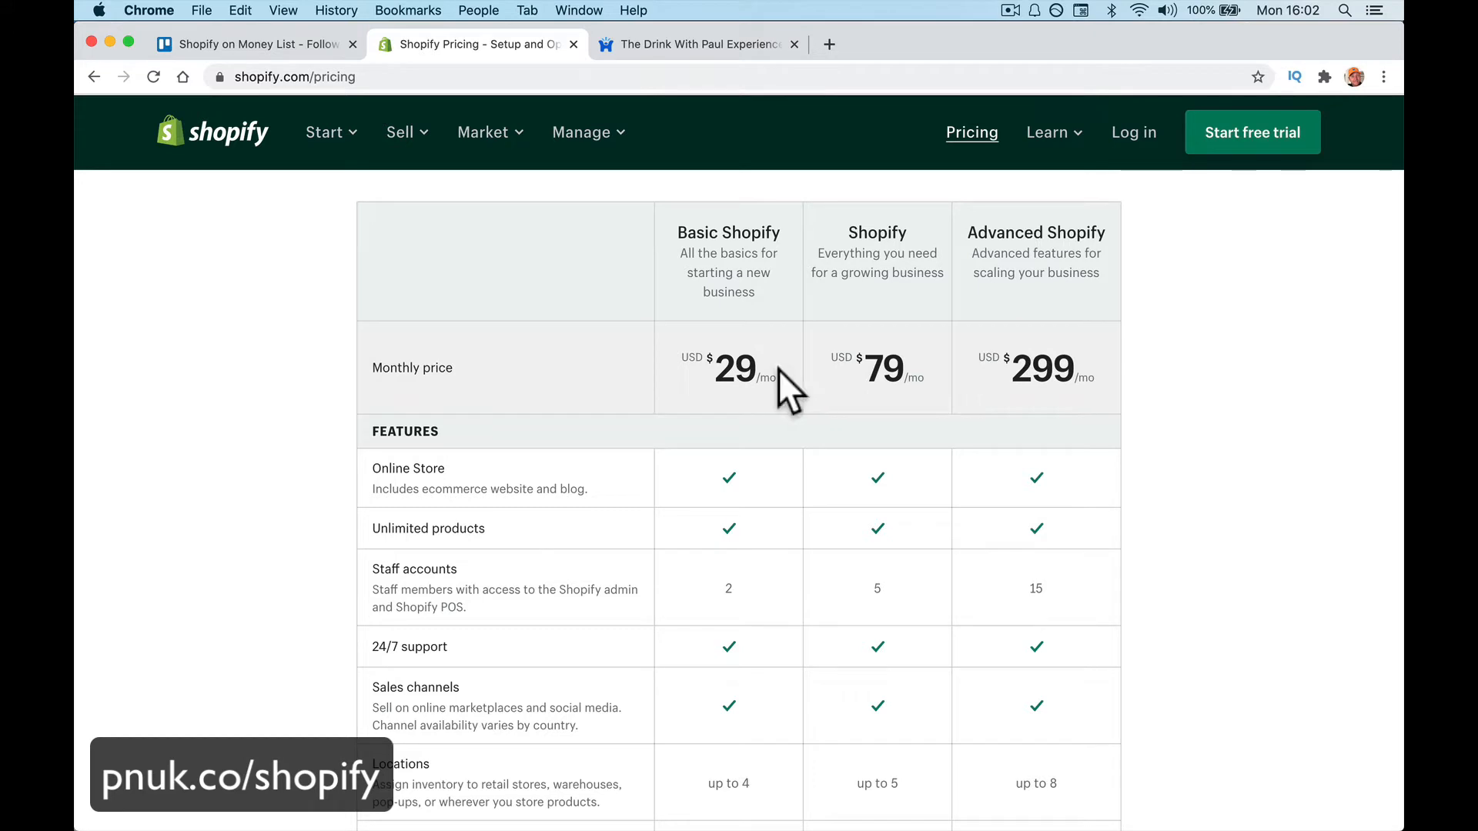
{"action": "left_click_drag", "start_coordinate": [778, 370], "coordinate": [685, 351]}
{"action": "left_click", "coordinate": [672, 348]}
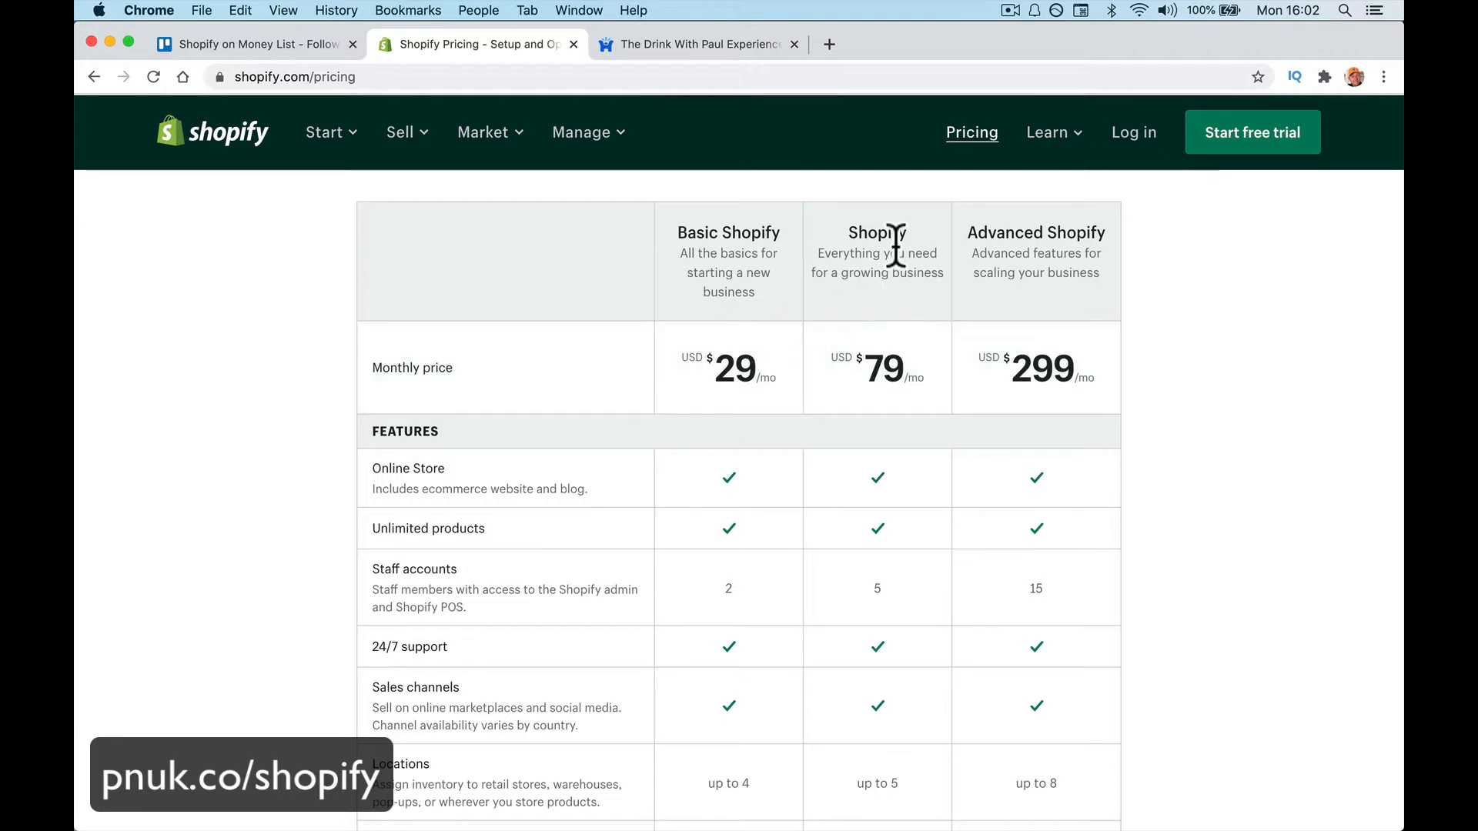
{"action": "scroll", "coordinate": [551, 387], "scroll_direction": "down", "scroll_amount": 3}
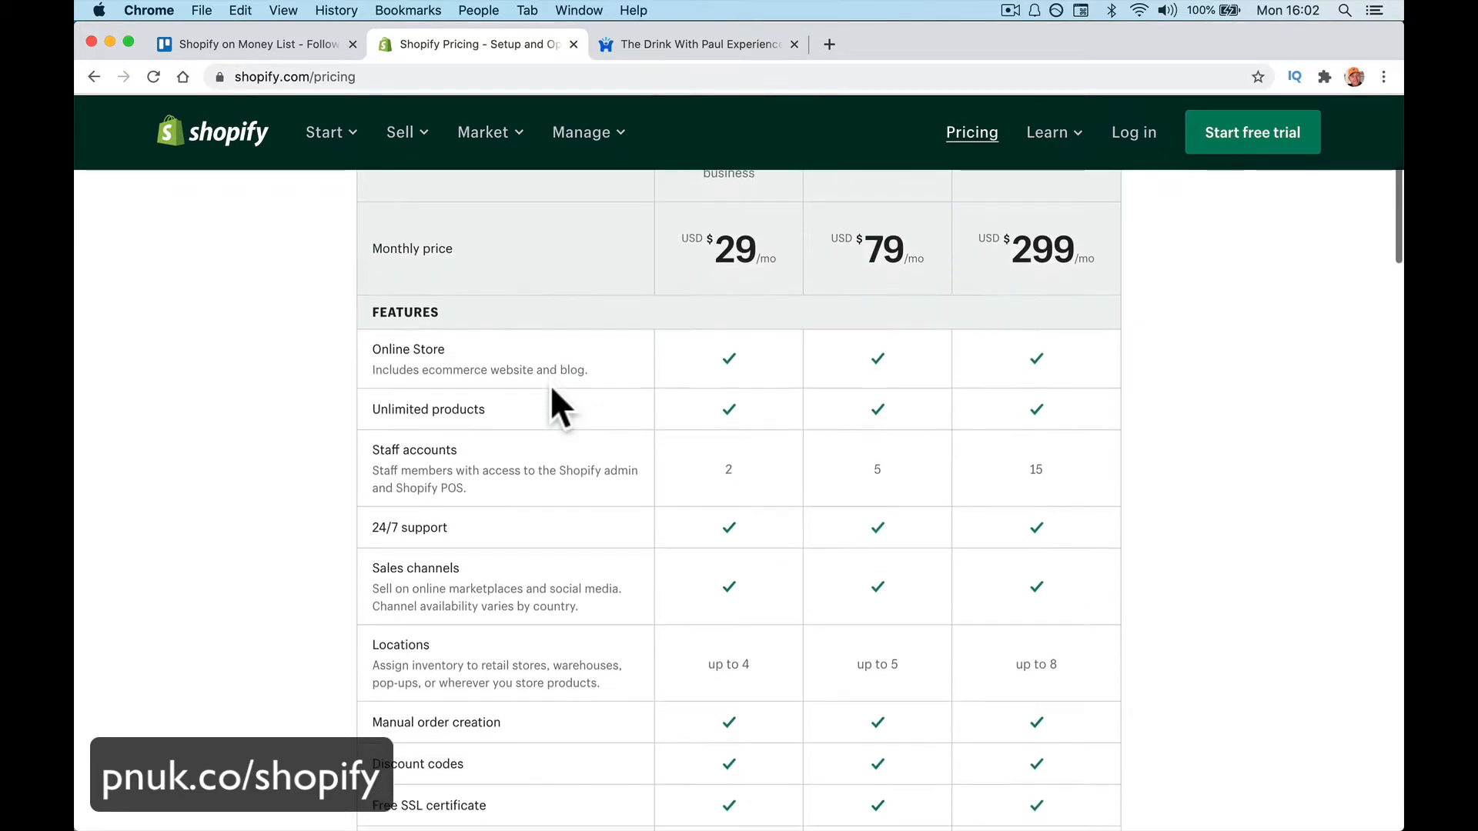
{"action": "scroll", "coordinate": [551, 389], "scroll_direction": "down", "scroll_amount": 2}
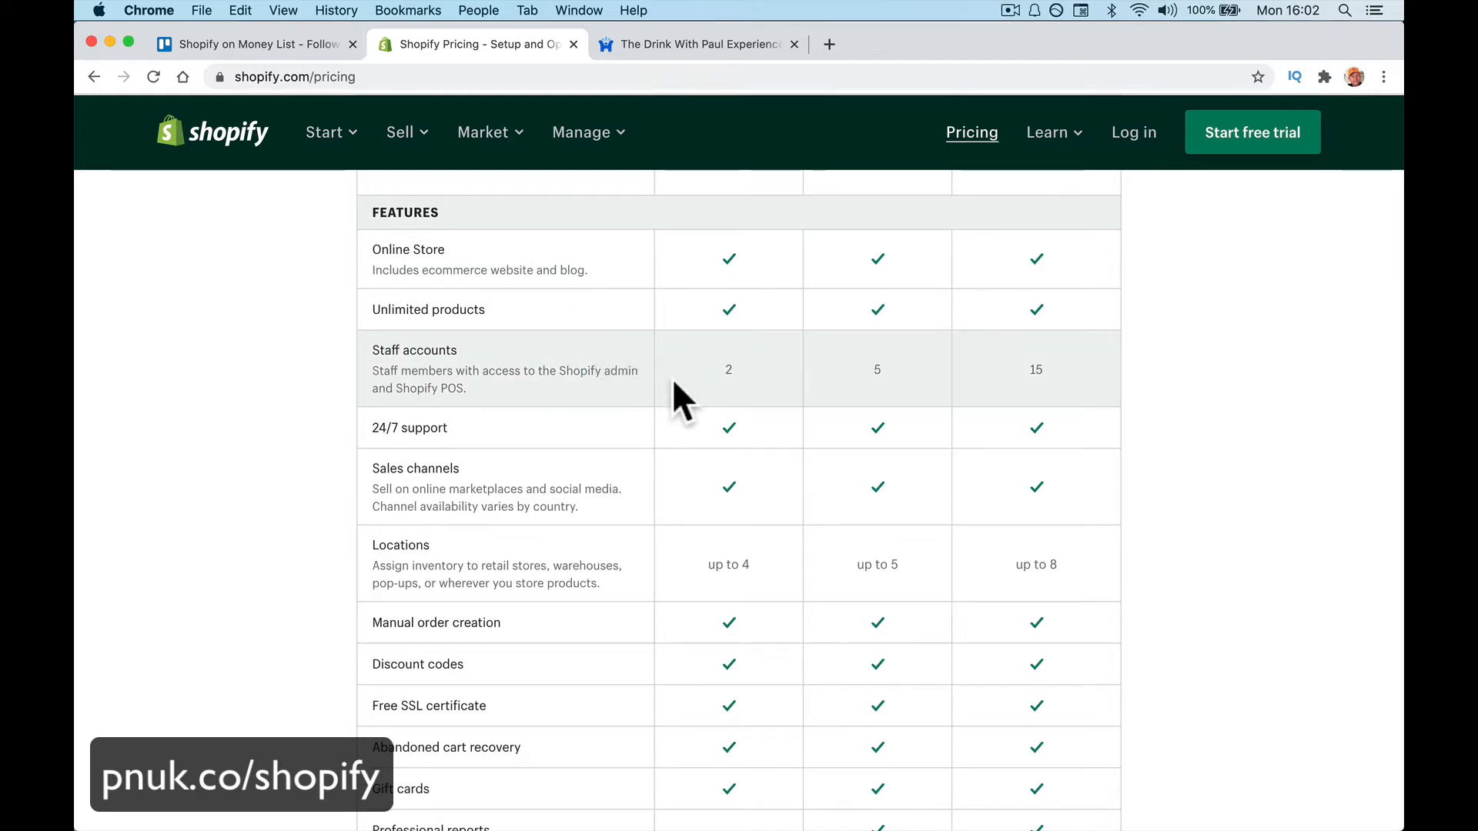
{"action": "scroll", "coordinate": [672, 377], "scroll_direction": "up", "scroll_amount": 1}
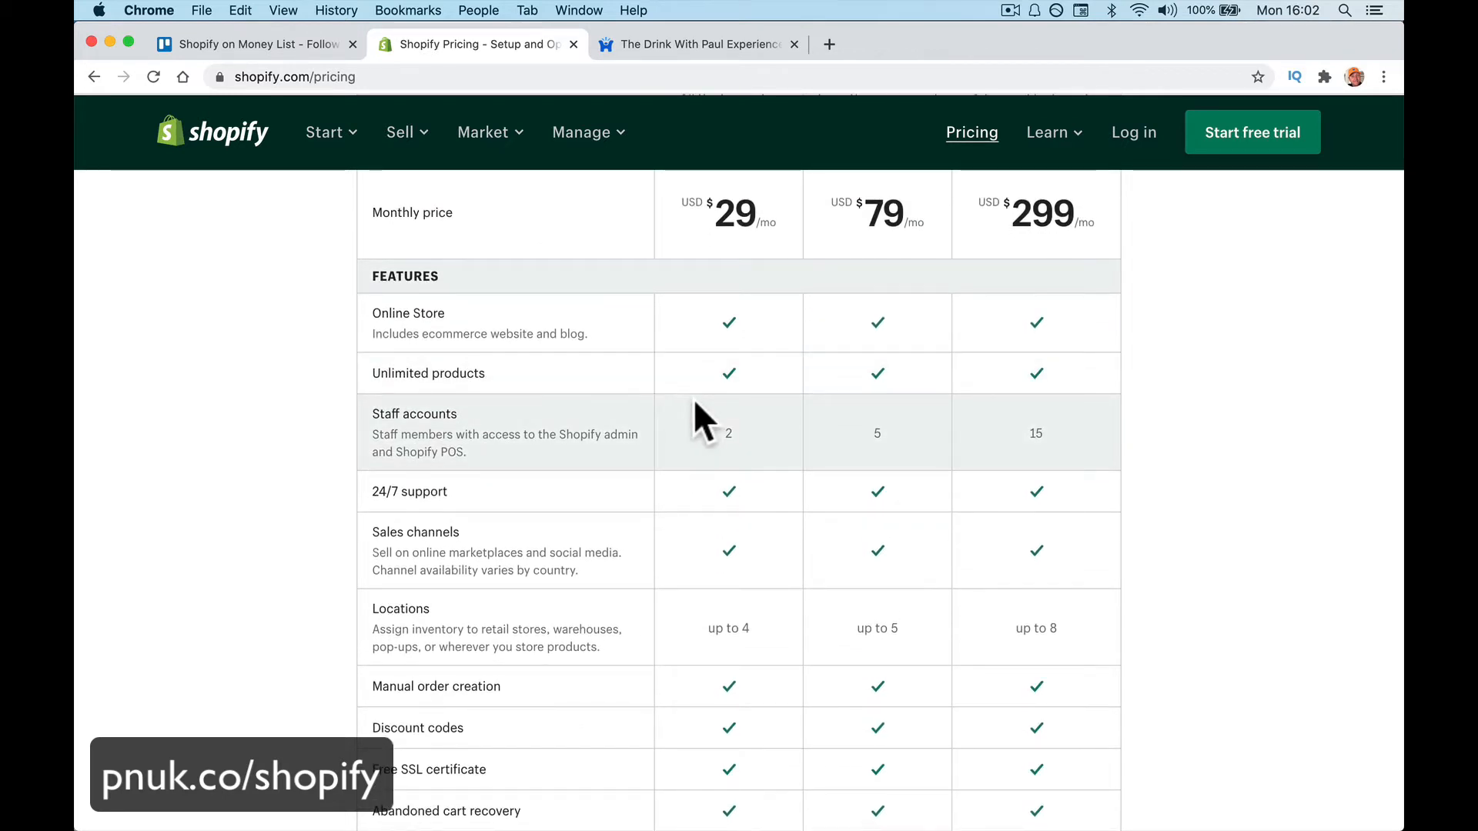
{"action": "scroll", "coordinate": [694, 400], "scroll_direction": "down", "scroll_amount": 1}
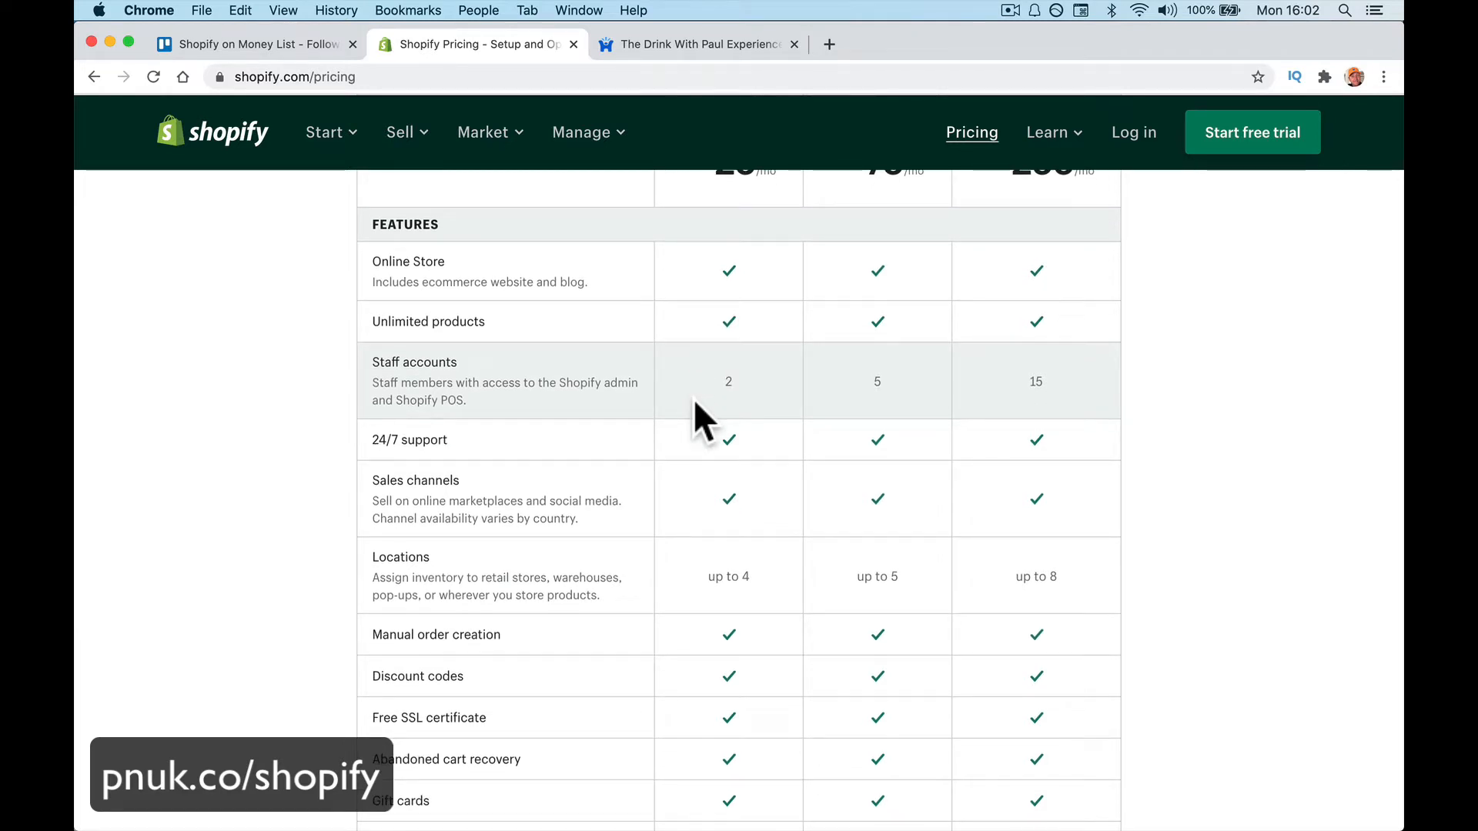
{"action": "scroll", "coordinate": [694, 399], "scroll_direction": "up", "scroll_amount": 1}
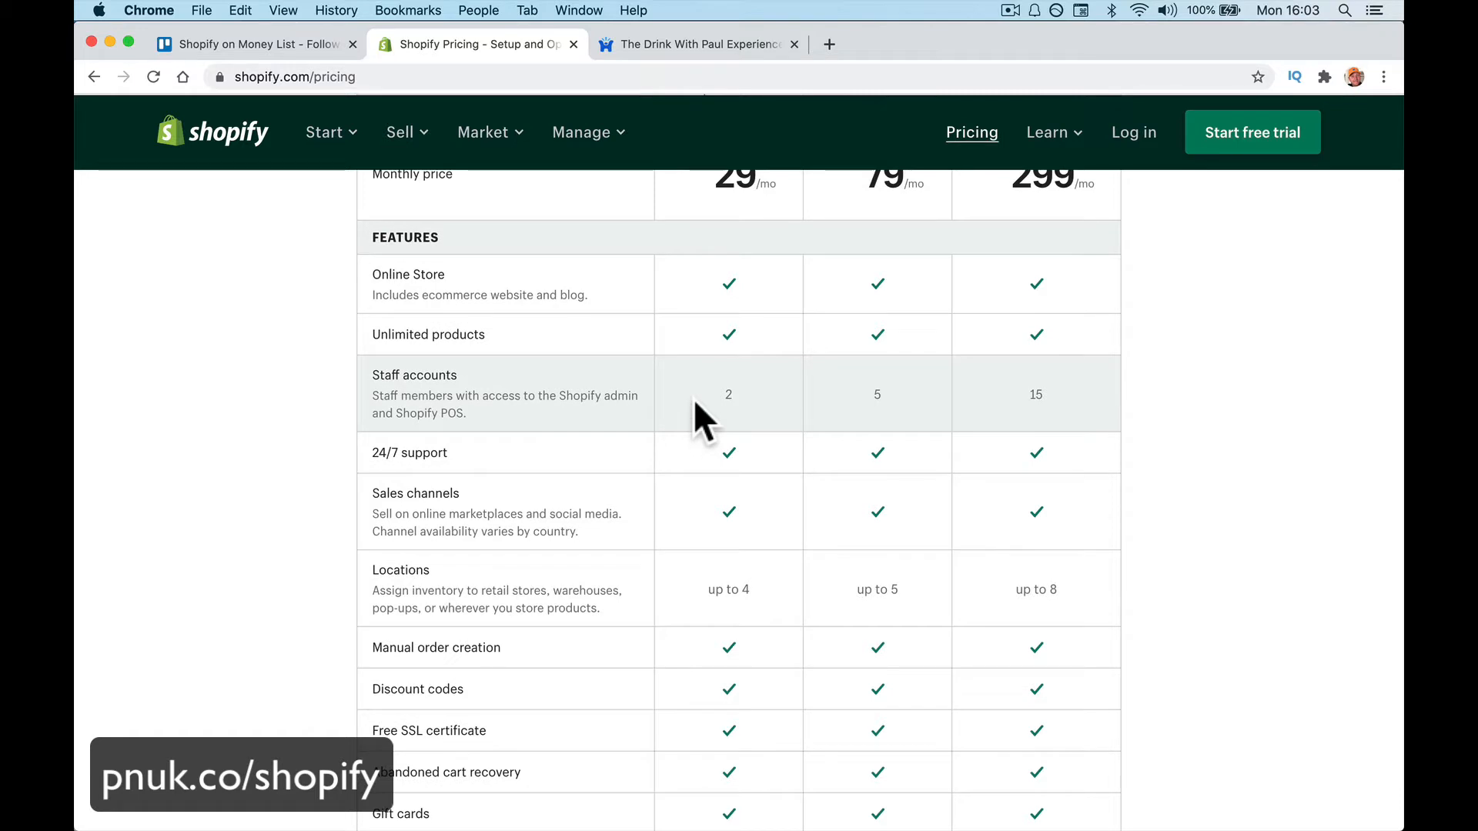
{"action": "scroll", "coordinate": [689, 446], "scroll_direction": "down", "scroll_amount": 2}
{"action": "scroll", "coordinate": [690, 447], "scroll_direction": "down", "scroll_amount": 2}
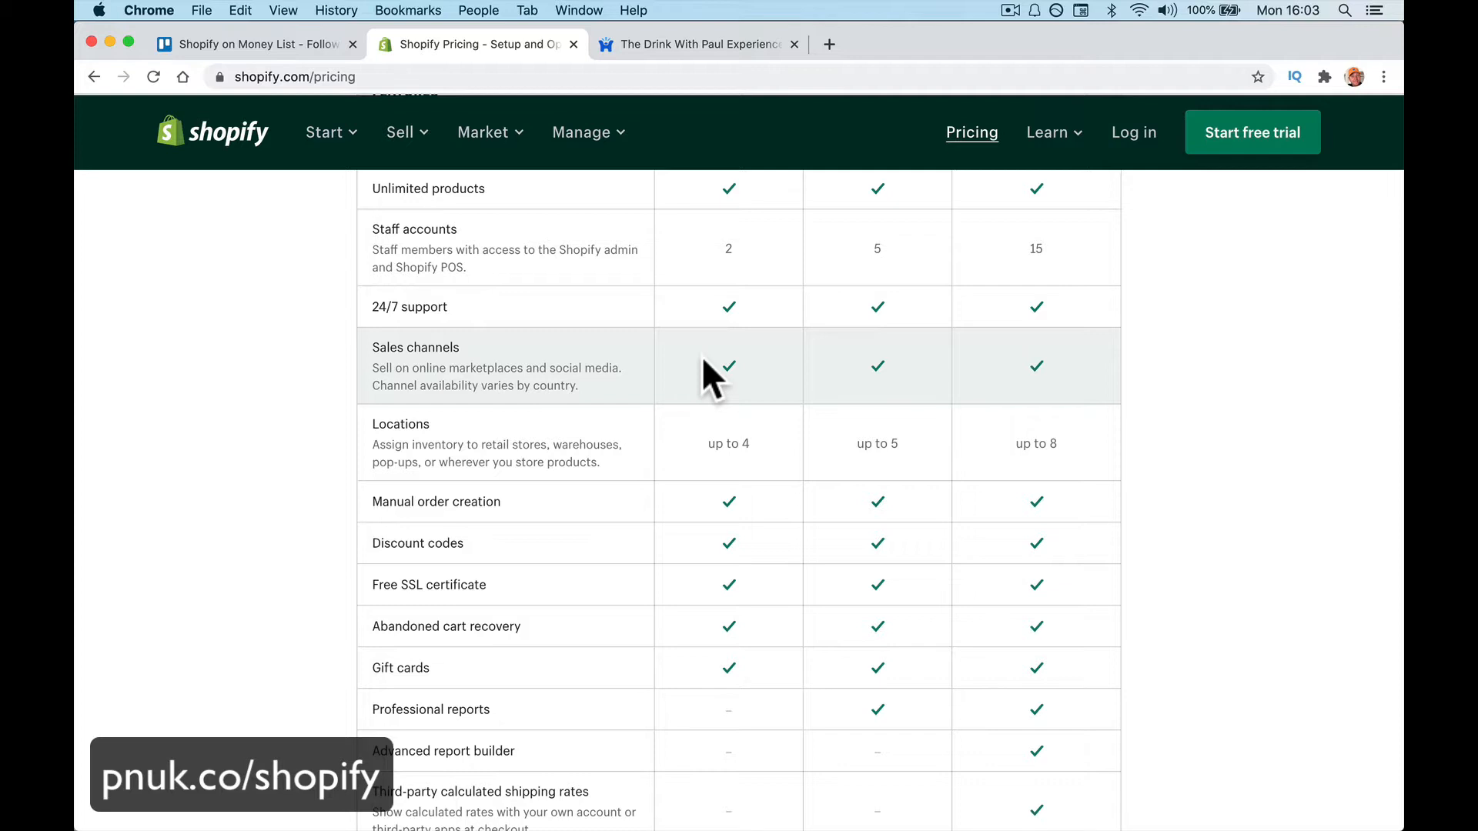
{"action": "scroll", "coordinate": [700, 368], "scroll_direction": "down", "scroll_amount": 2}
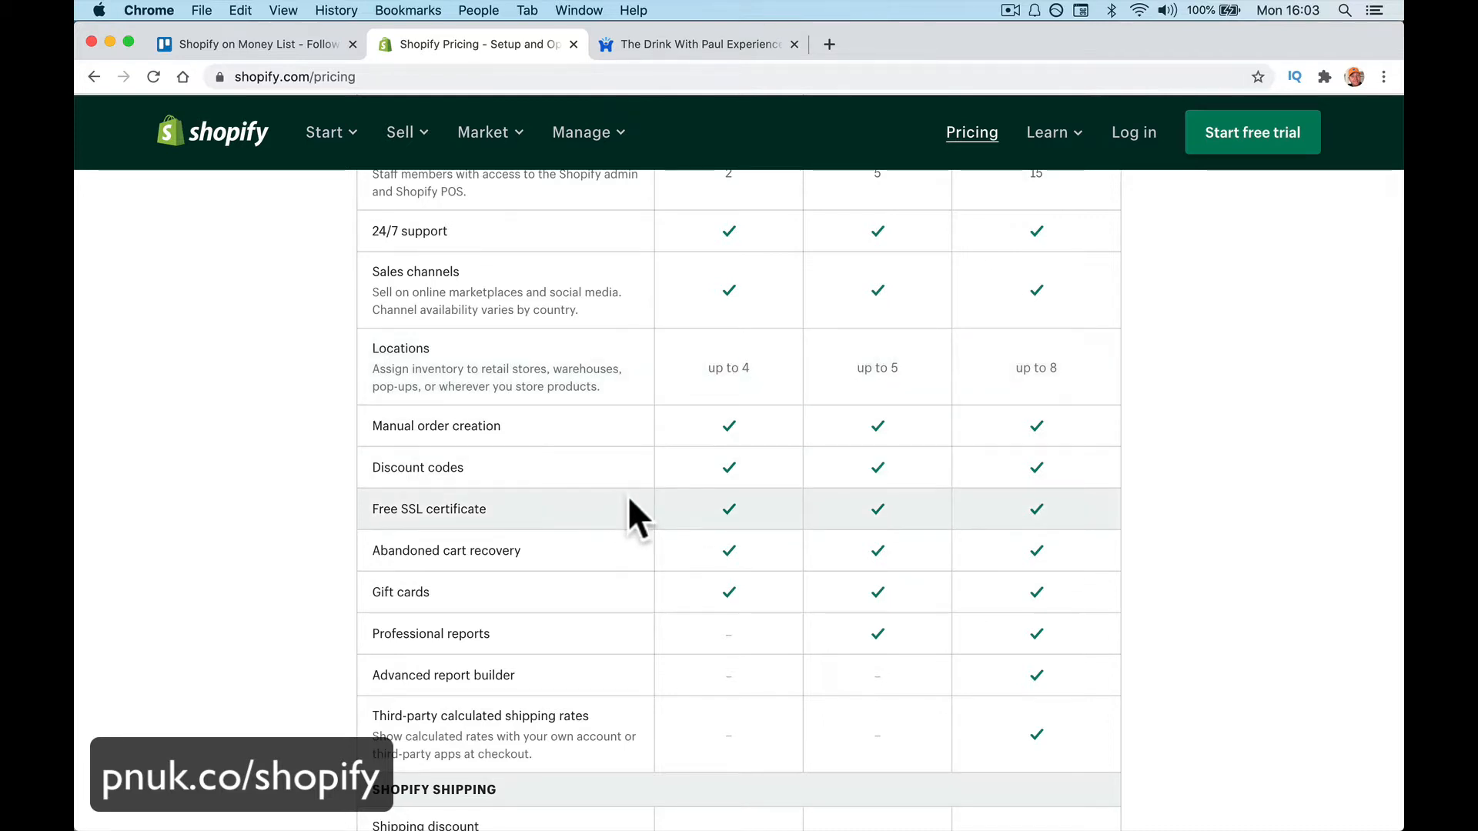
{"action": "scroll", "coordinate": [629, 499], "scroll_direction": "down", "scroll_amount": 2}
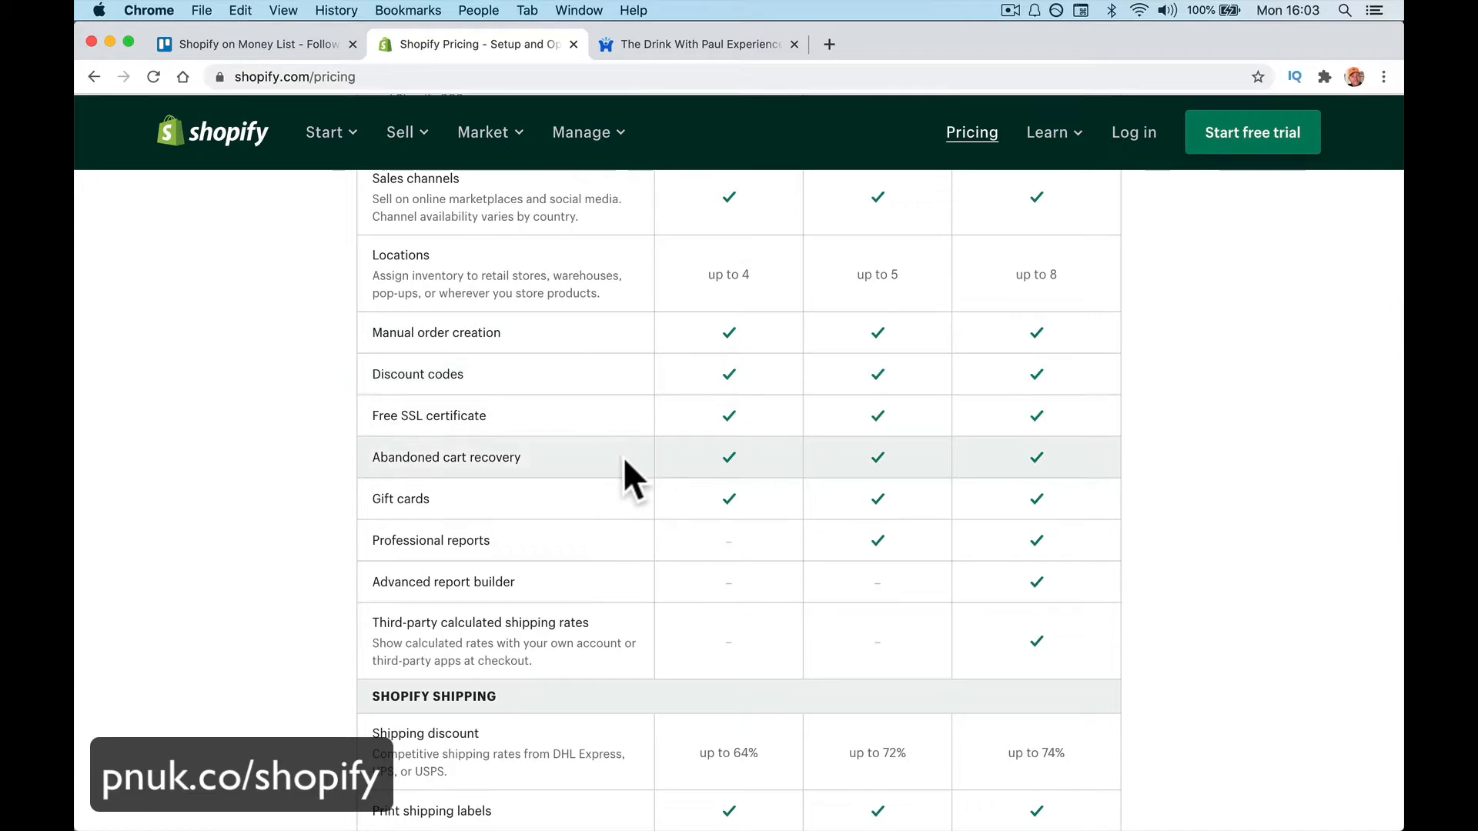
{"action": "scroll", "coordinate": [620, 446], "scroll_direction": "down", "scroll_amount": 1}
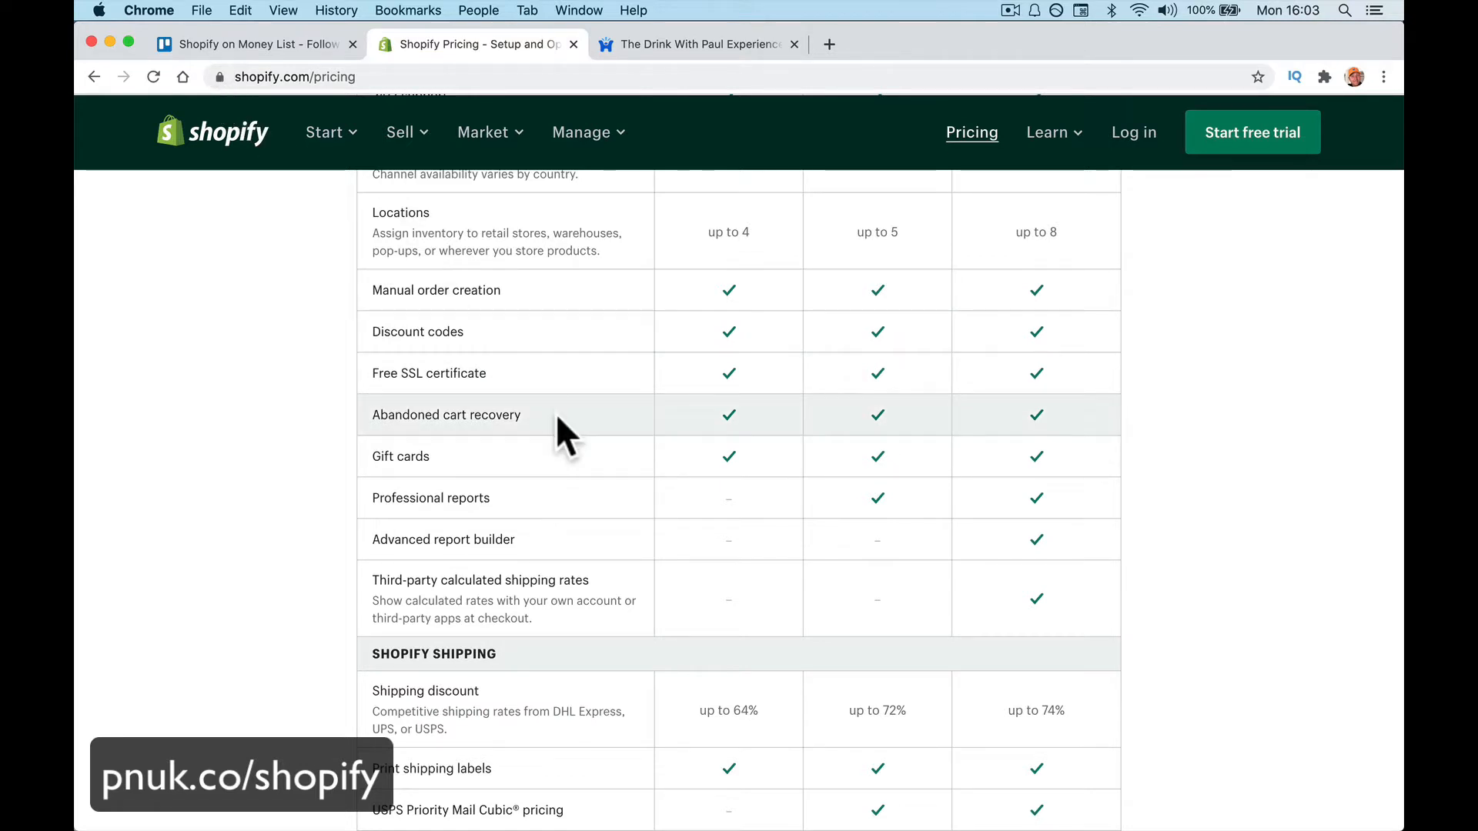
{"action": "scroll", "coordinate": [558, 416], "scroll_direction": "down", "scroll_amount": 1}
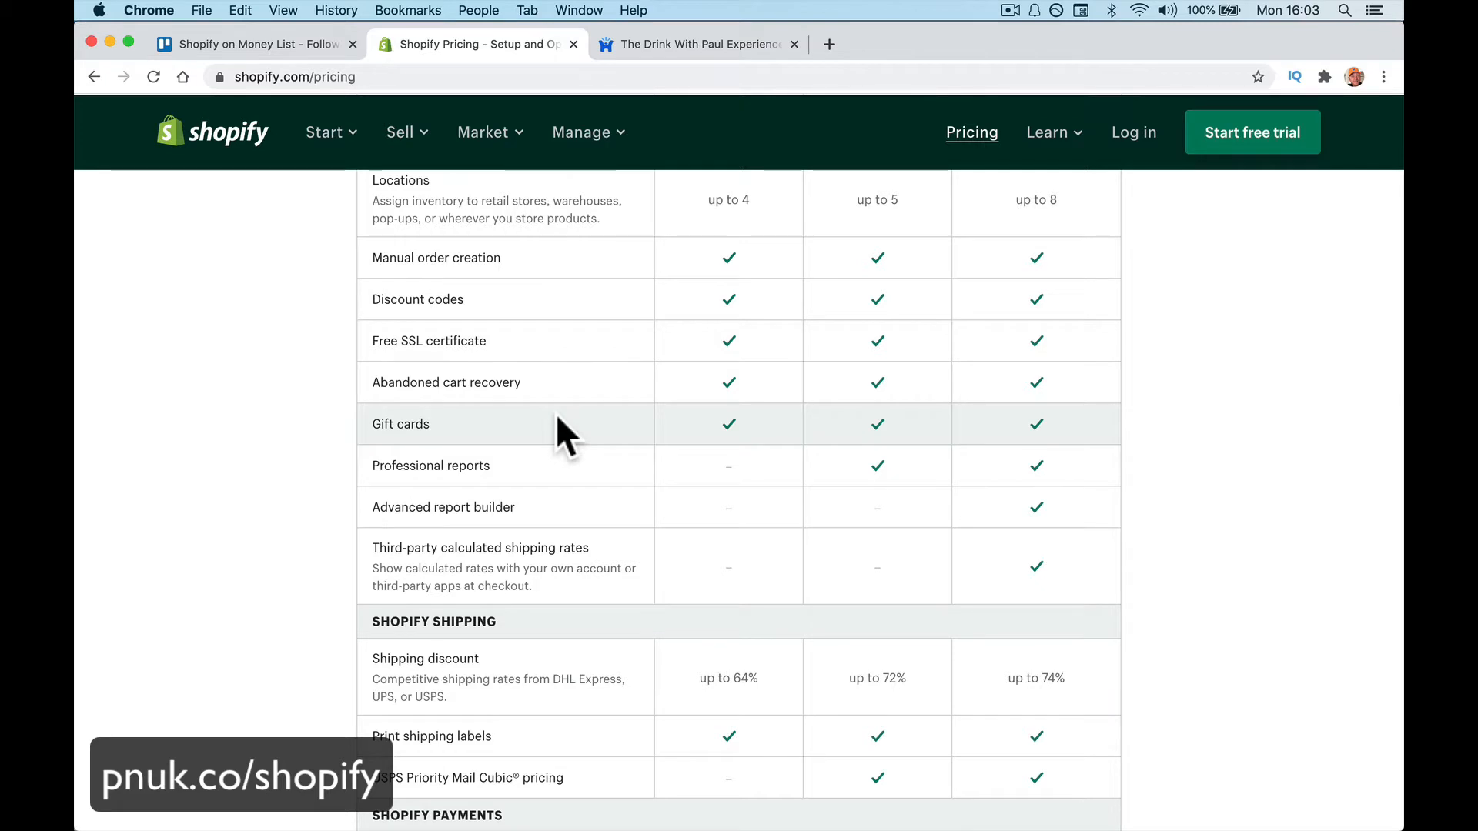
{"action": "scroll", "coordinate": [557, 416], "scroll_direction": "down", "scroll_amount": 2}
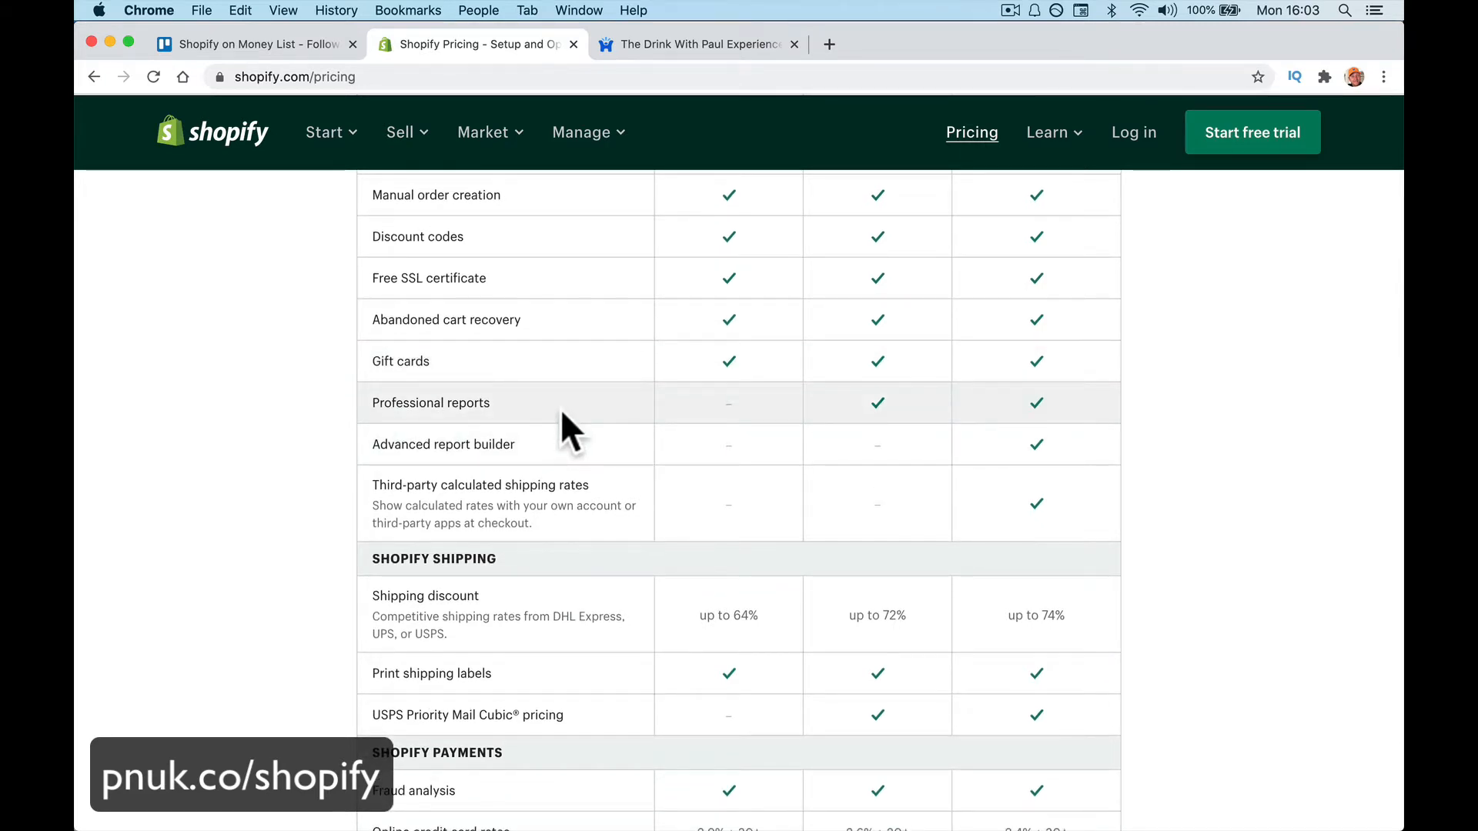
{"action": "scroll", "coordinate": [561, 414], "scroll_direction": "down", "scroll_amount": 1}
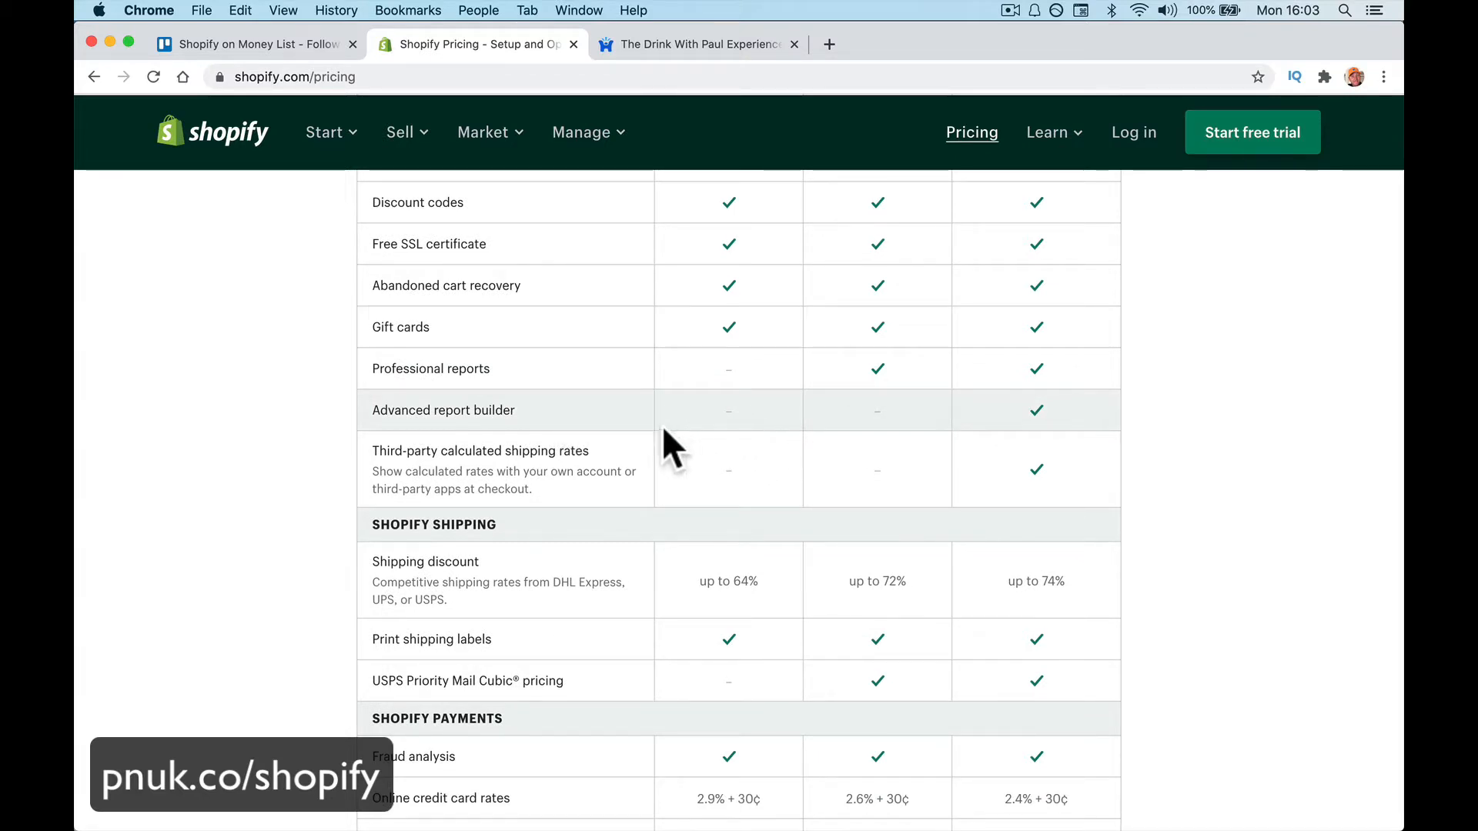
{"action": "scroll", "coordinate": [631, 443], "scroll_direction": "down", "scroll_amount": 1}
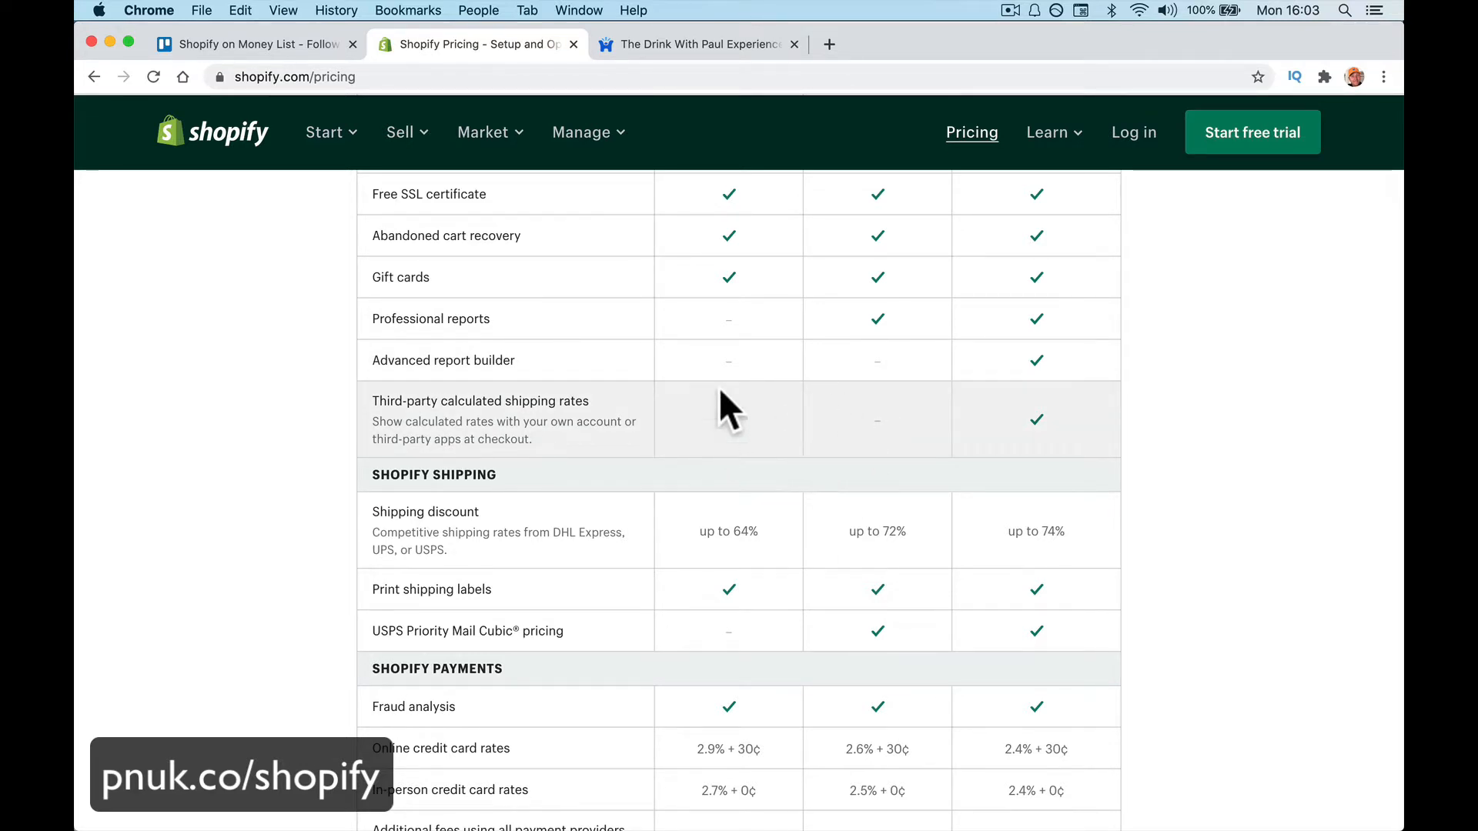
{"action": "scroll", "coordinate": [705, 419], "scroll_direction": "down", "scroll_amount": 3}
{"action": "scroll", "coordinate": [707, 423], "scroll_direction": "down", "scroll_amount": 2}
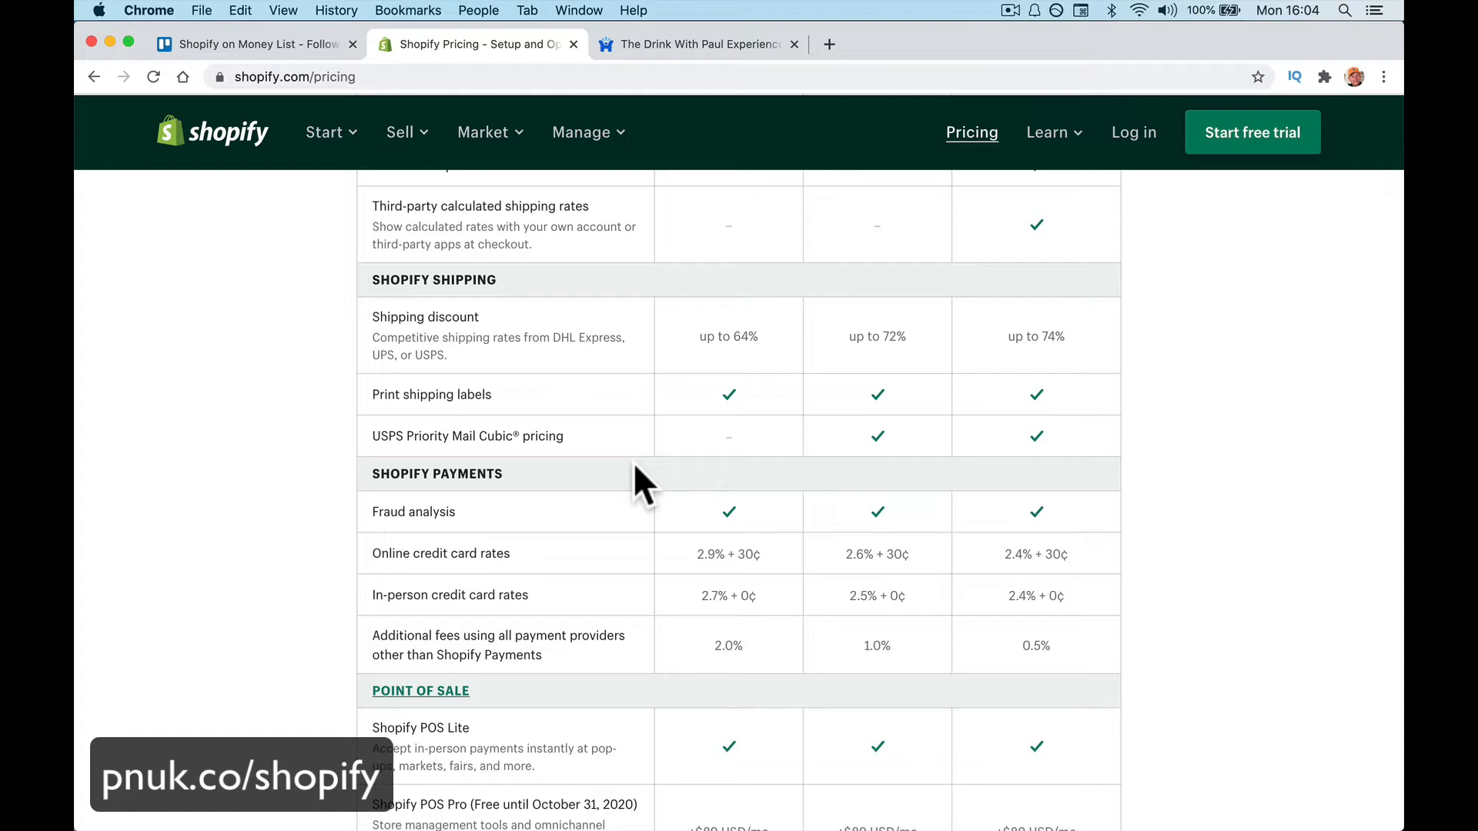
{"action": "scroll", "coordinate": [634, 465], "scroll_direction": "down", "scroll_amount": 1}
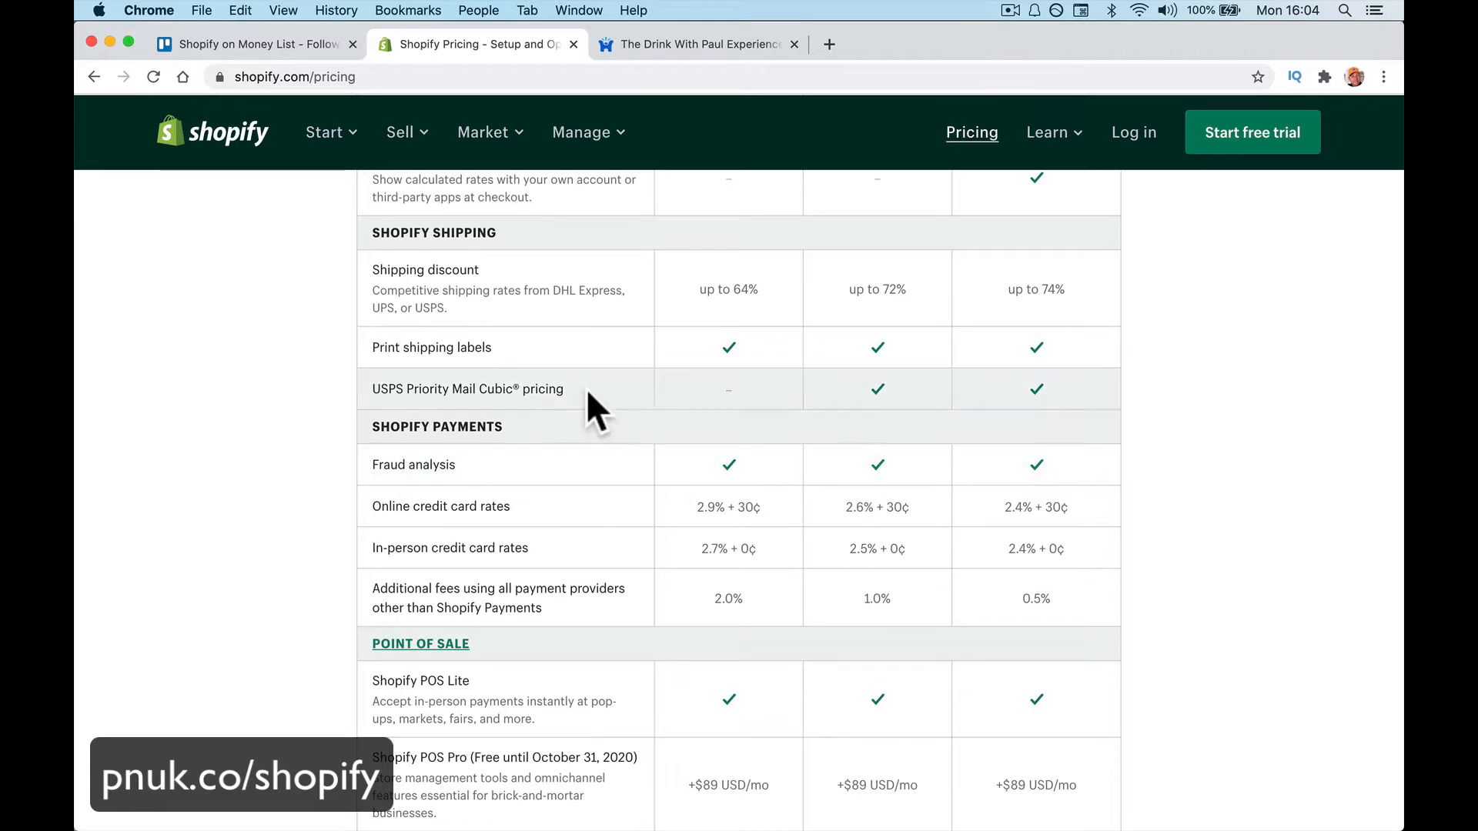
{"action": "scroll", "coordinate": [629, 471], "scroll_direction": "down", "scroll_amount": 3}
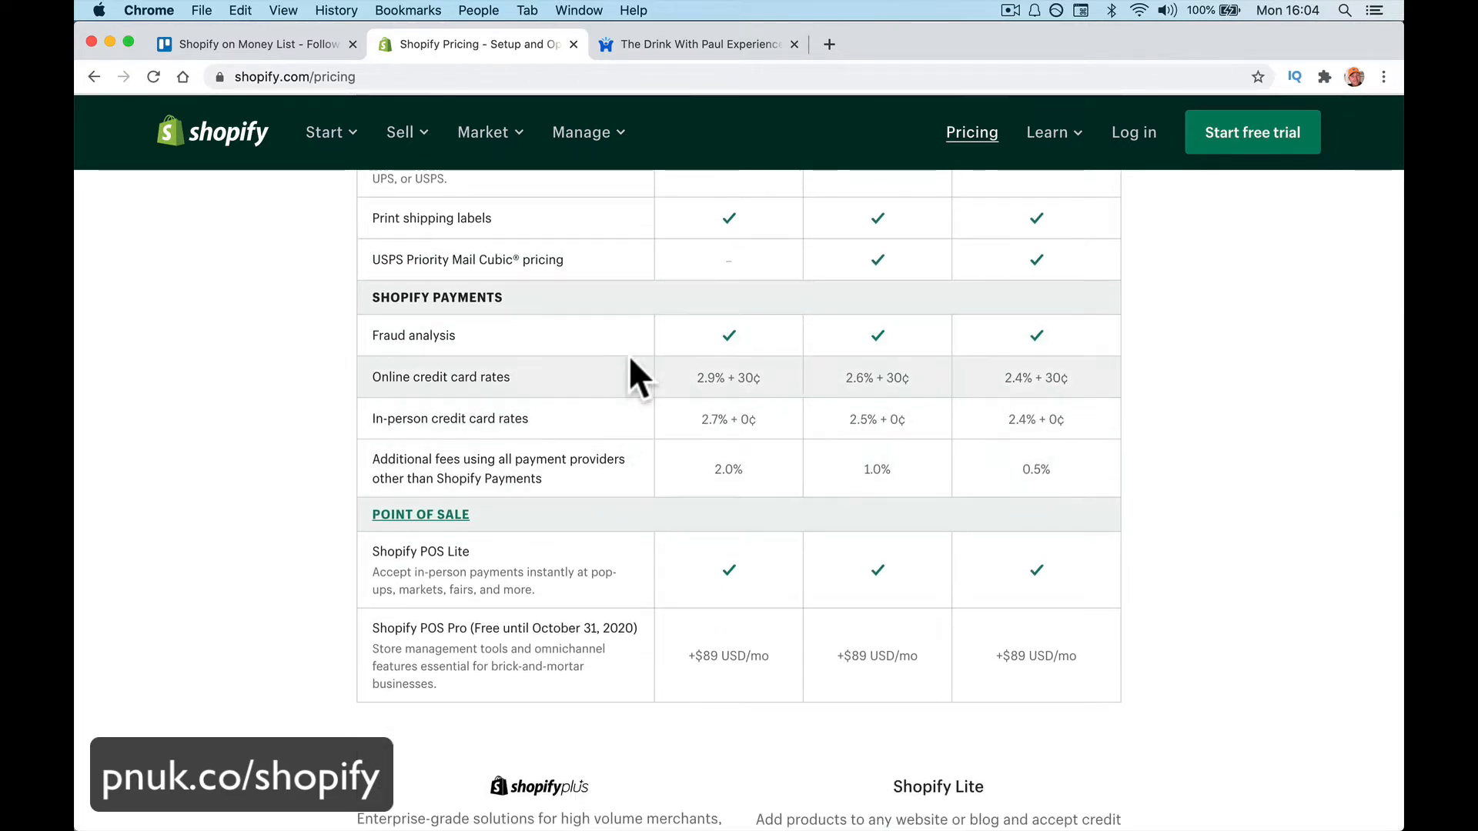
{"action": "scroll", "coordinate": [630, 354], "scroll_direction": "down", "scroll_amount": 1}
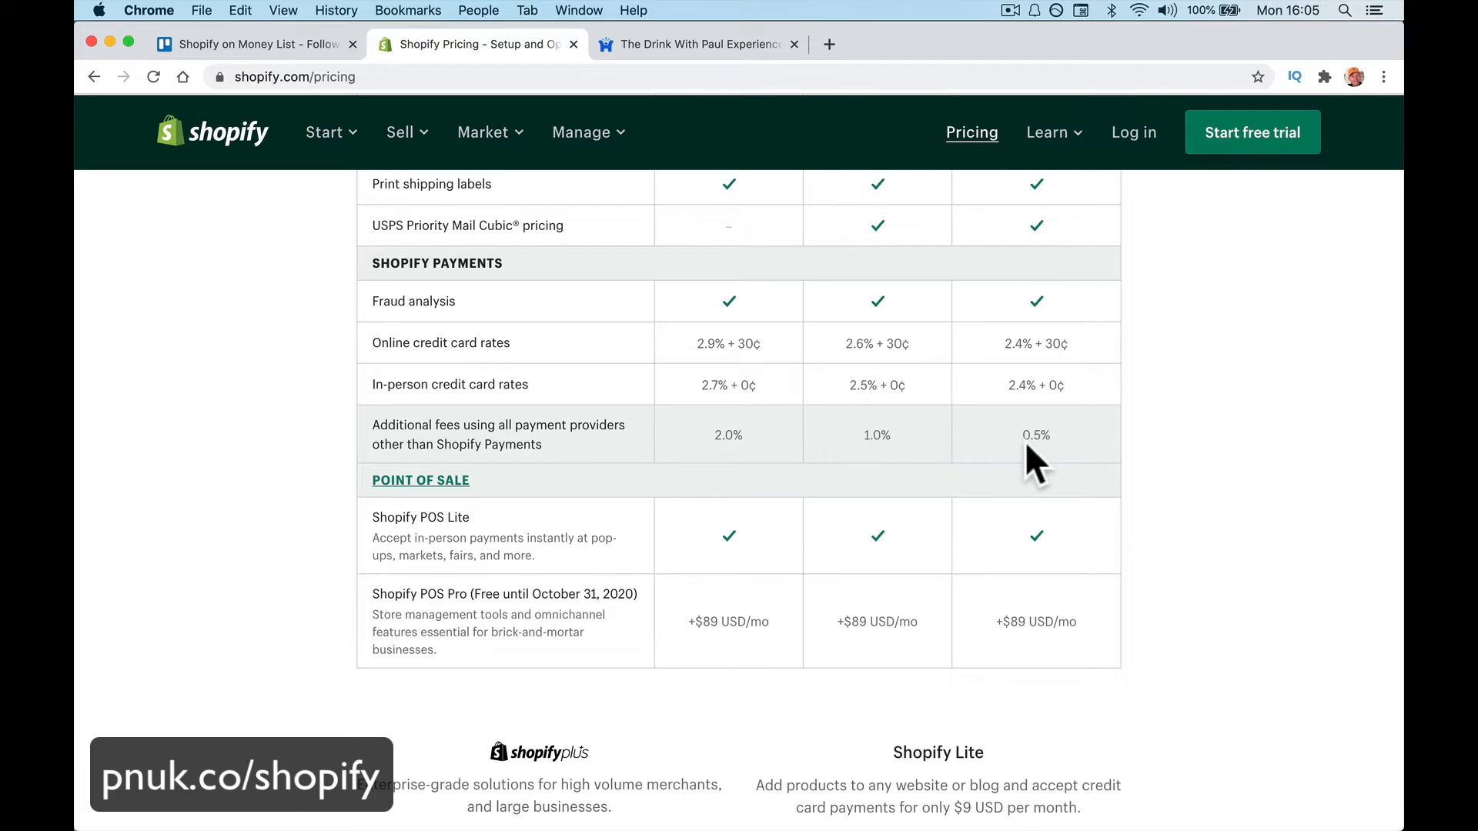
{"action": "scroll", "coordinate": [1025, 446], "scroll_direction": "down", "scroll_amount": 2}
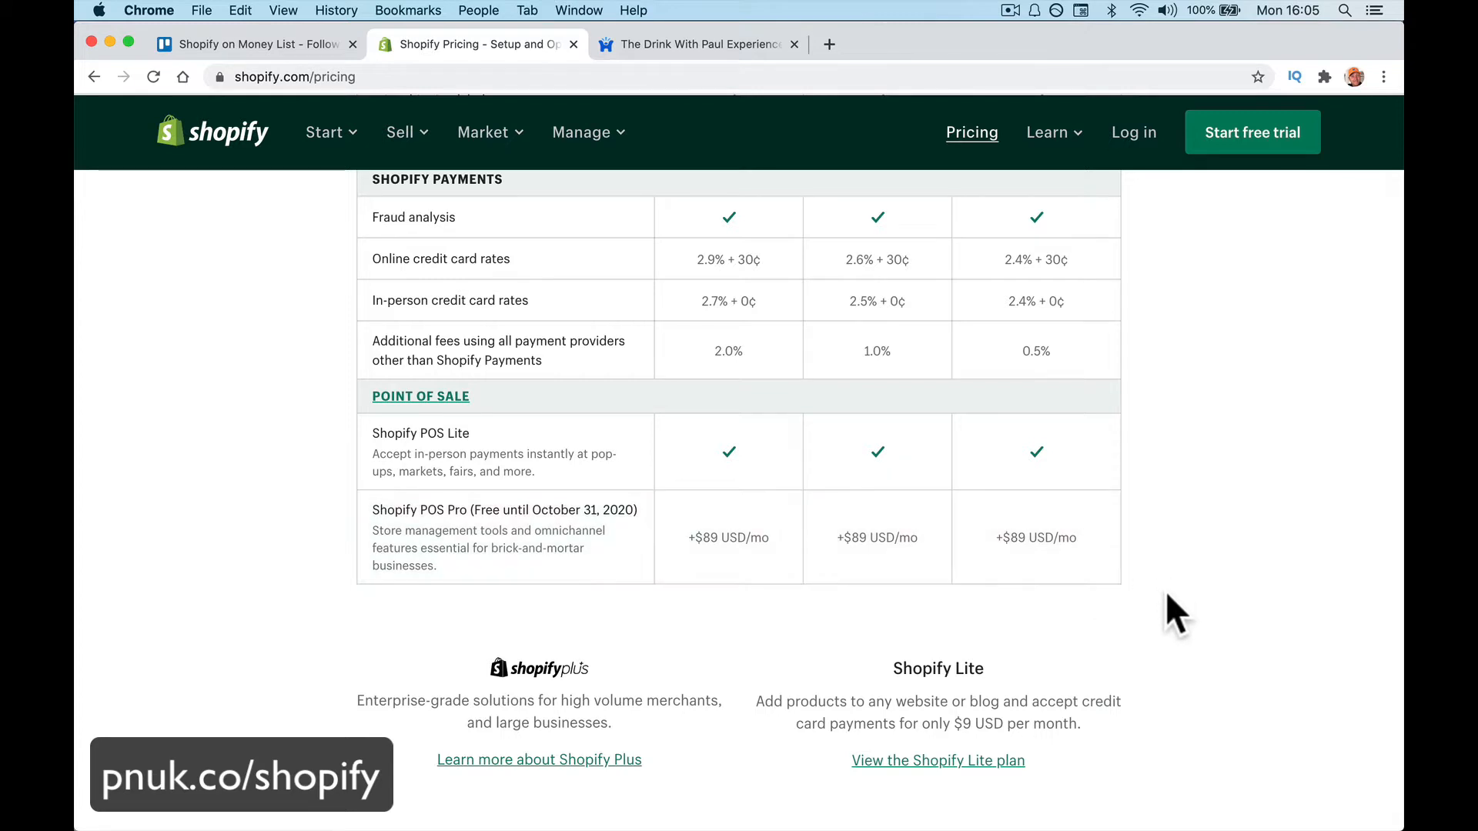
Scroll the Shopify pricing page back up to the top
{"action": "scroll", "coordinate": [1165, 589], "scroll_direction": "up", "scroll_amount": 20}
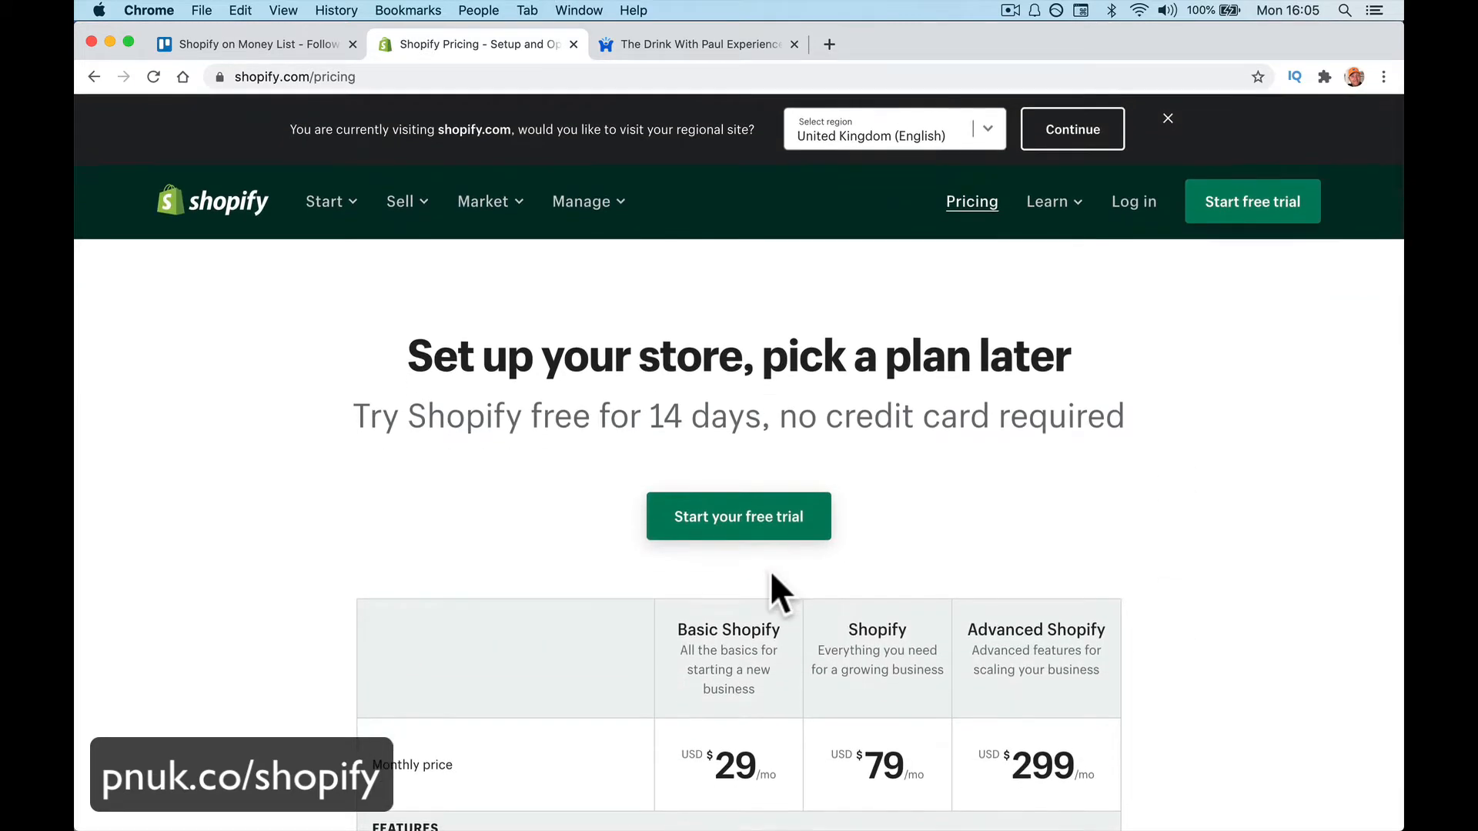
{"action": "scroll", "coordinate": [770, 571], "scroll_direction": "down", "scroll_amount": 5}
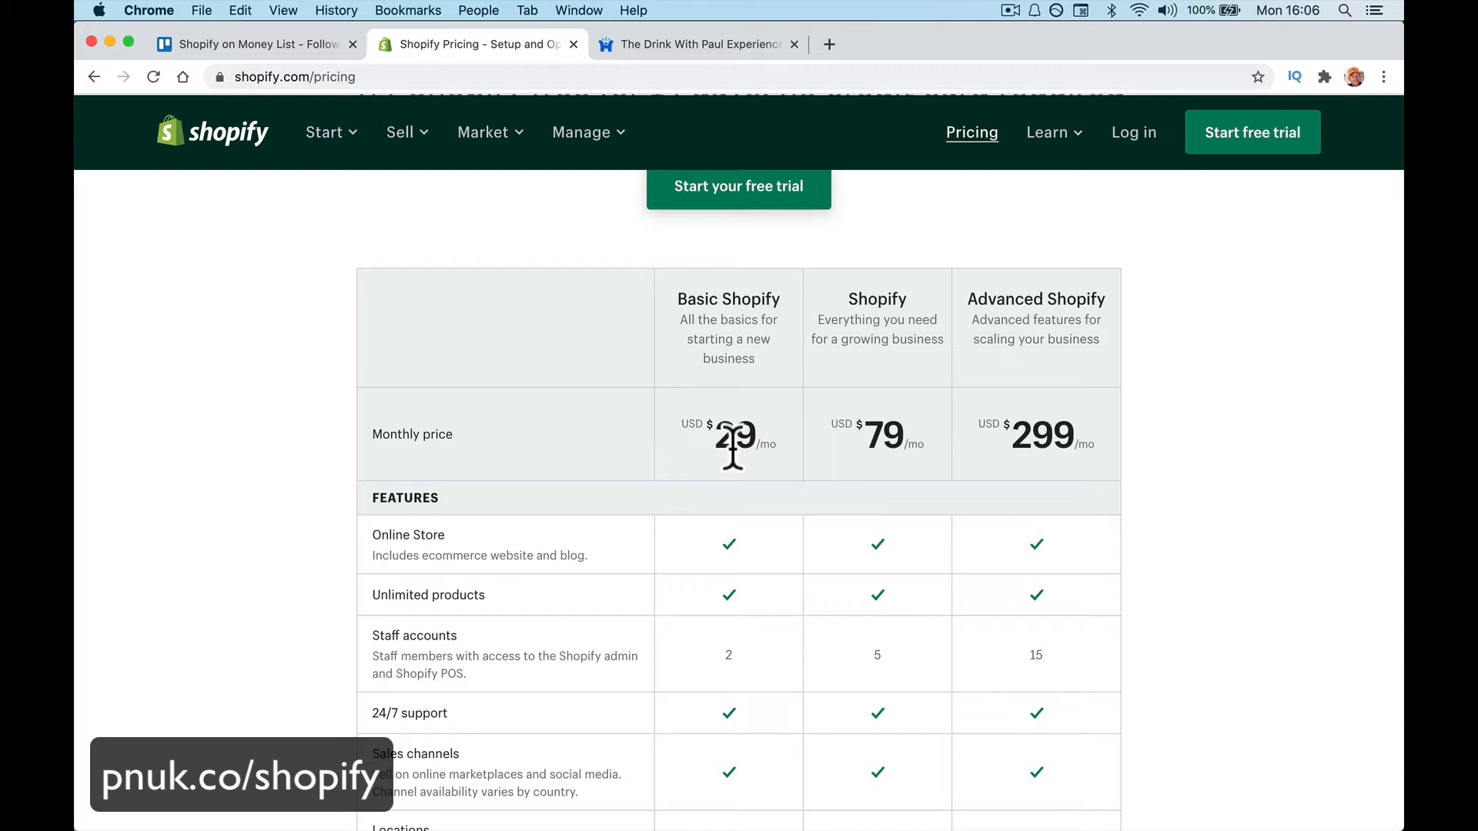
{"action": "scroll", "coordinate": [732, 446], "scroll_direction": "up", "scroll_amount": 5}
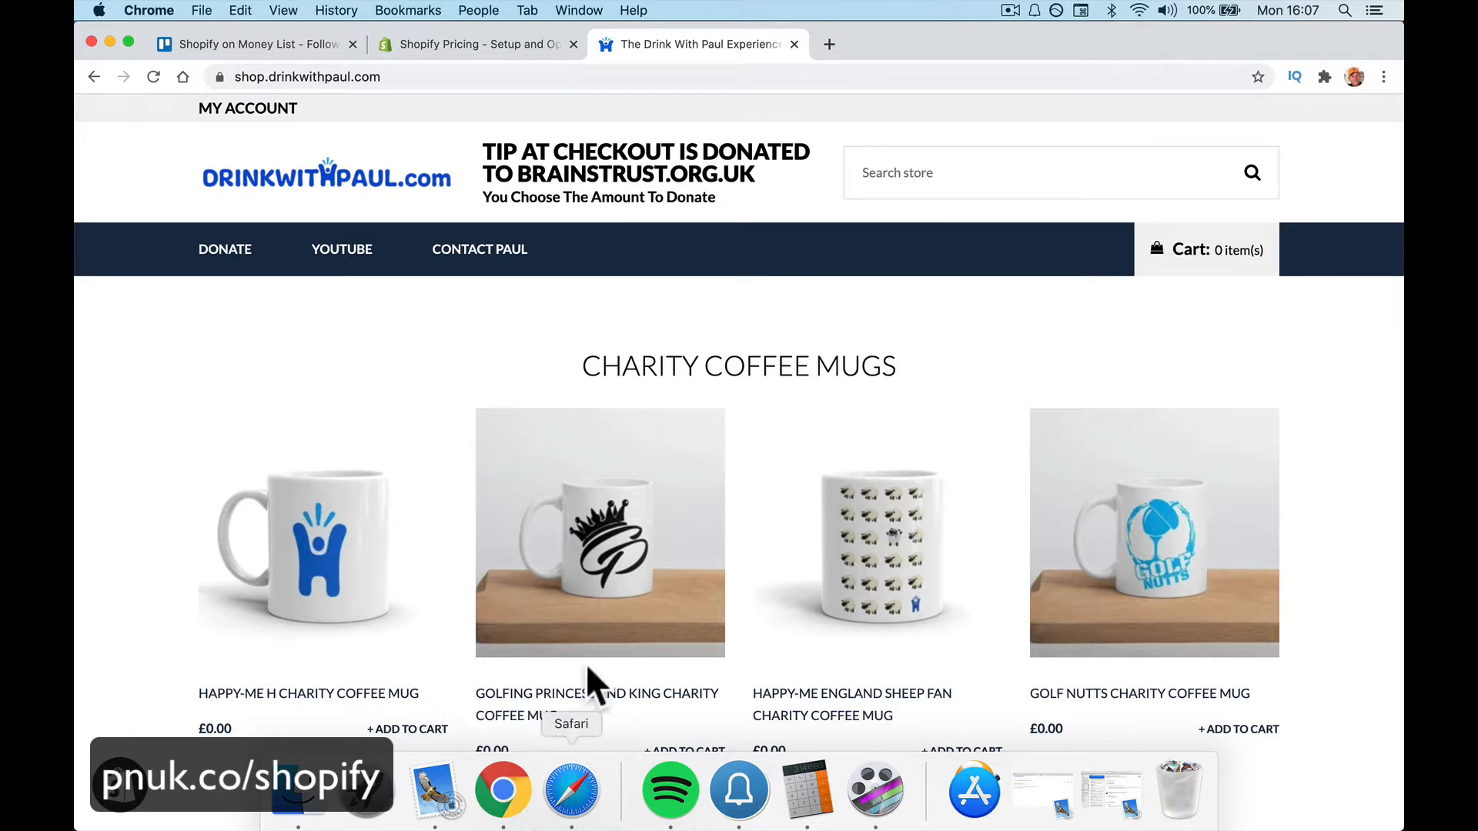
Select the shop's URL and browse the storefront's Charity Coffee Mugs grid
{"action": "scroll", "coordinate": [423, 522], "scroll_direction": "down", "scroll_amount": 5}
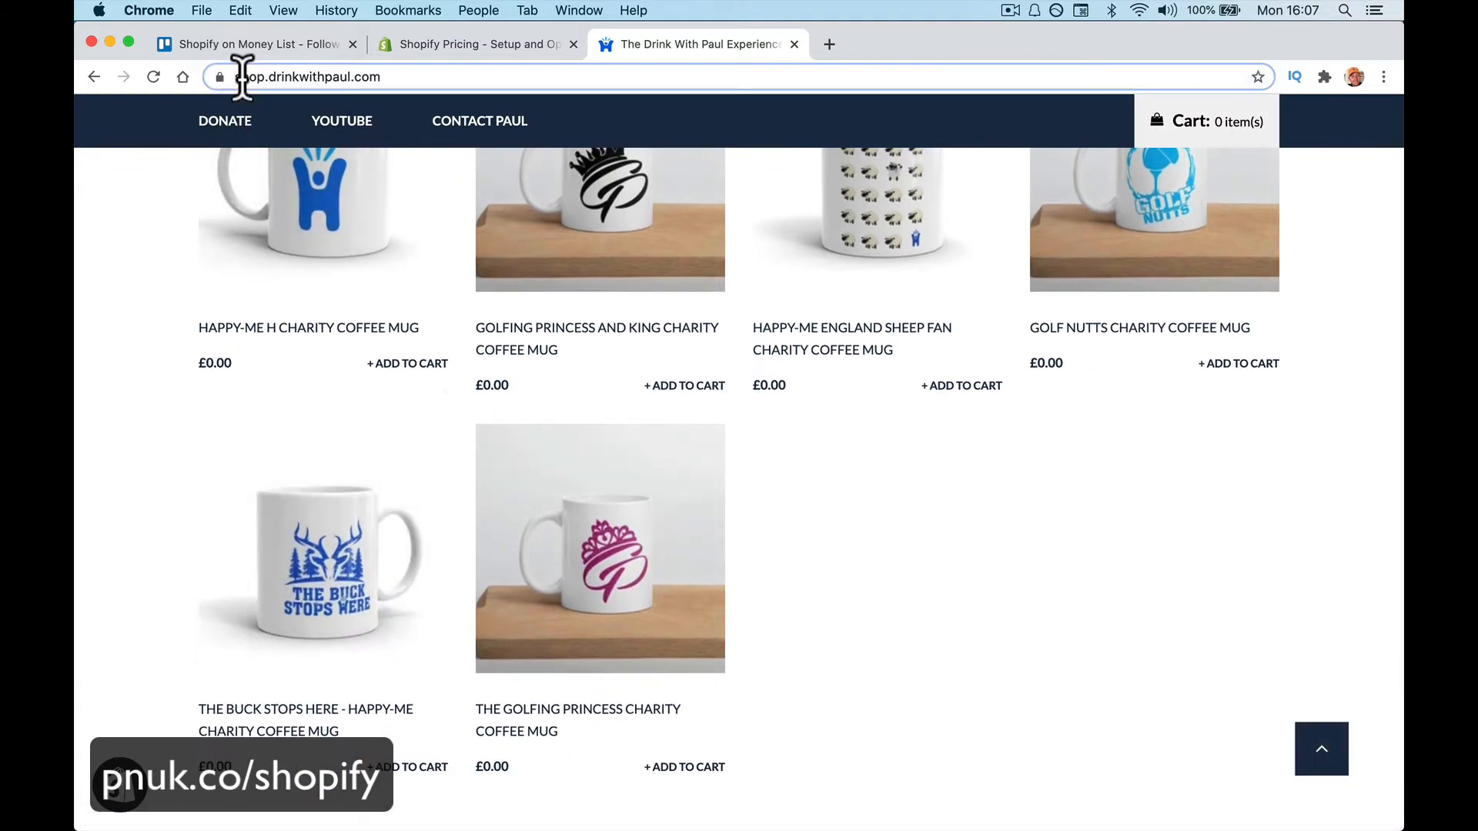
{"action": "left_click_drag", "start_coordinate": [241, 75], "coordinate": [392, 77]}
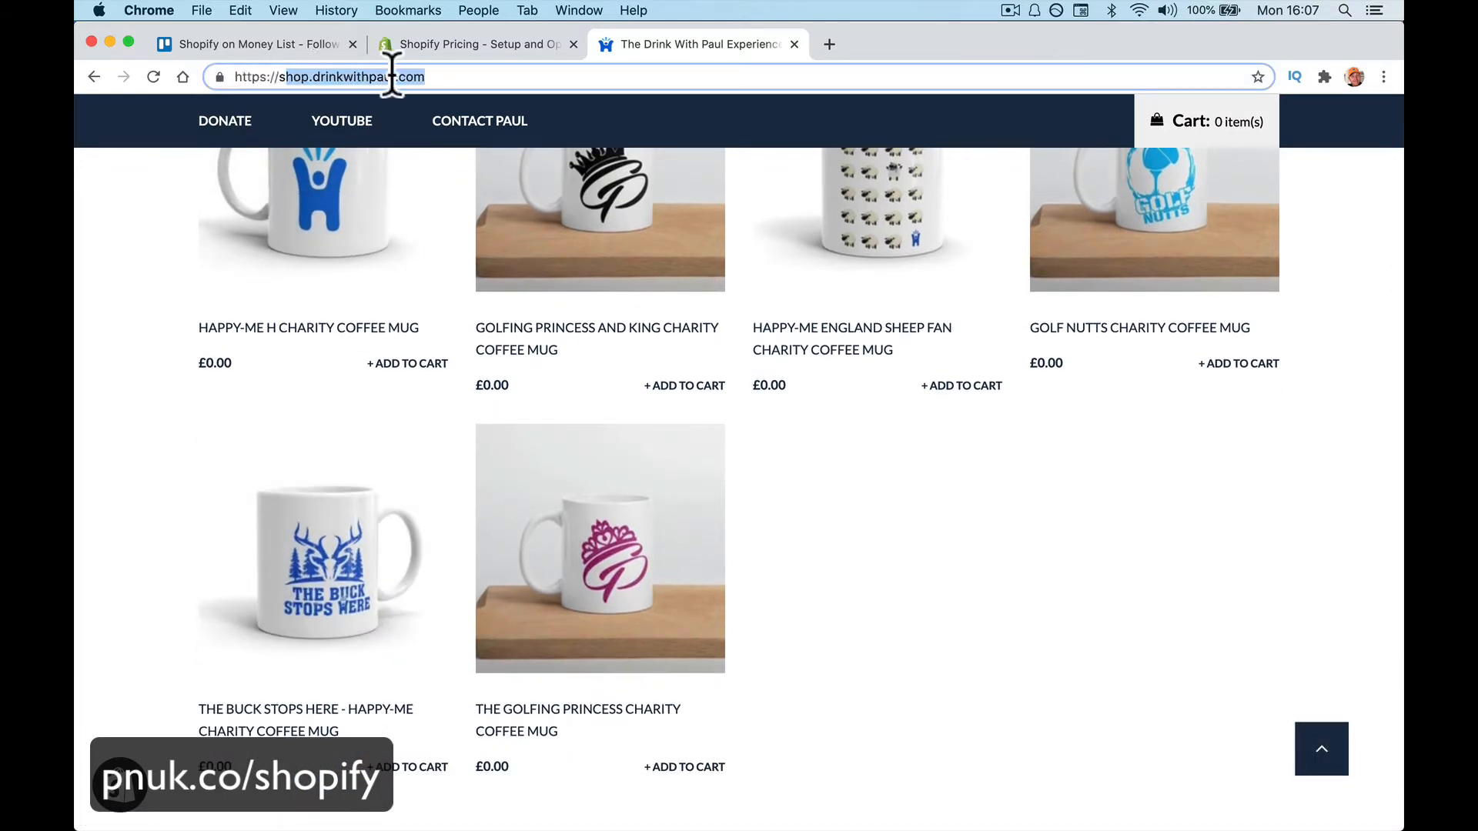
{"action": "triple_click", "coordinate": [444, 77]}
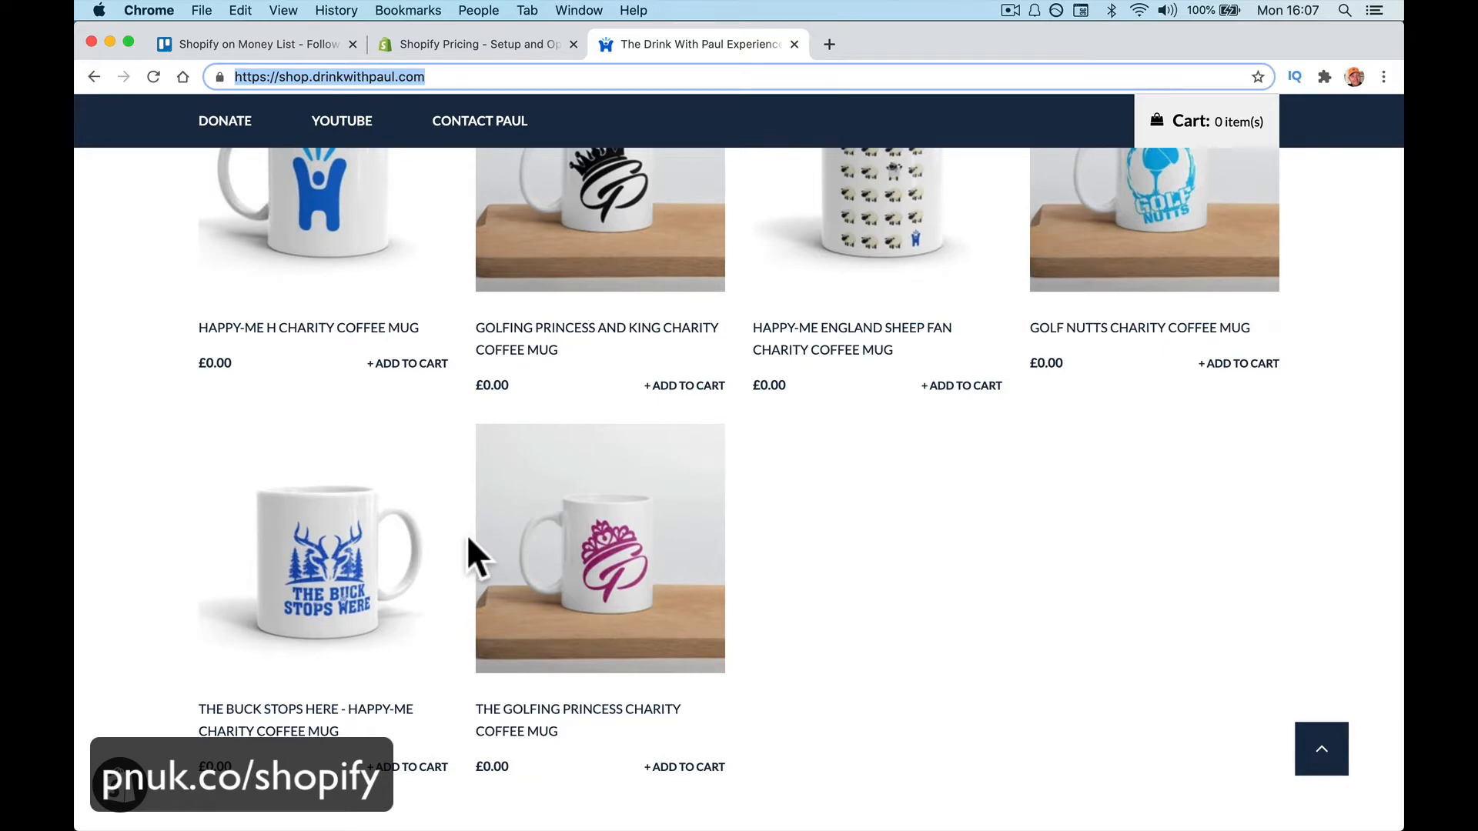
{"action": "scroll", "coordinate": [577, 626], "scroll_direction": "up", "scroll_amount": 5}
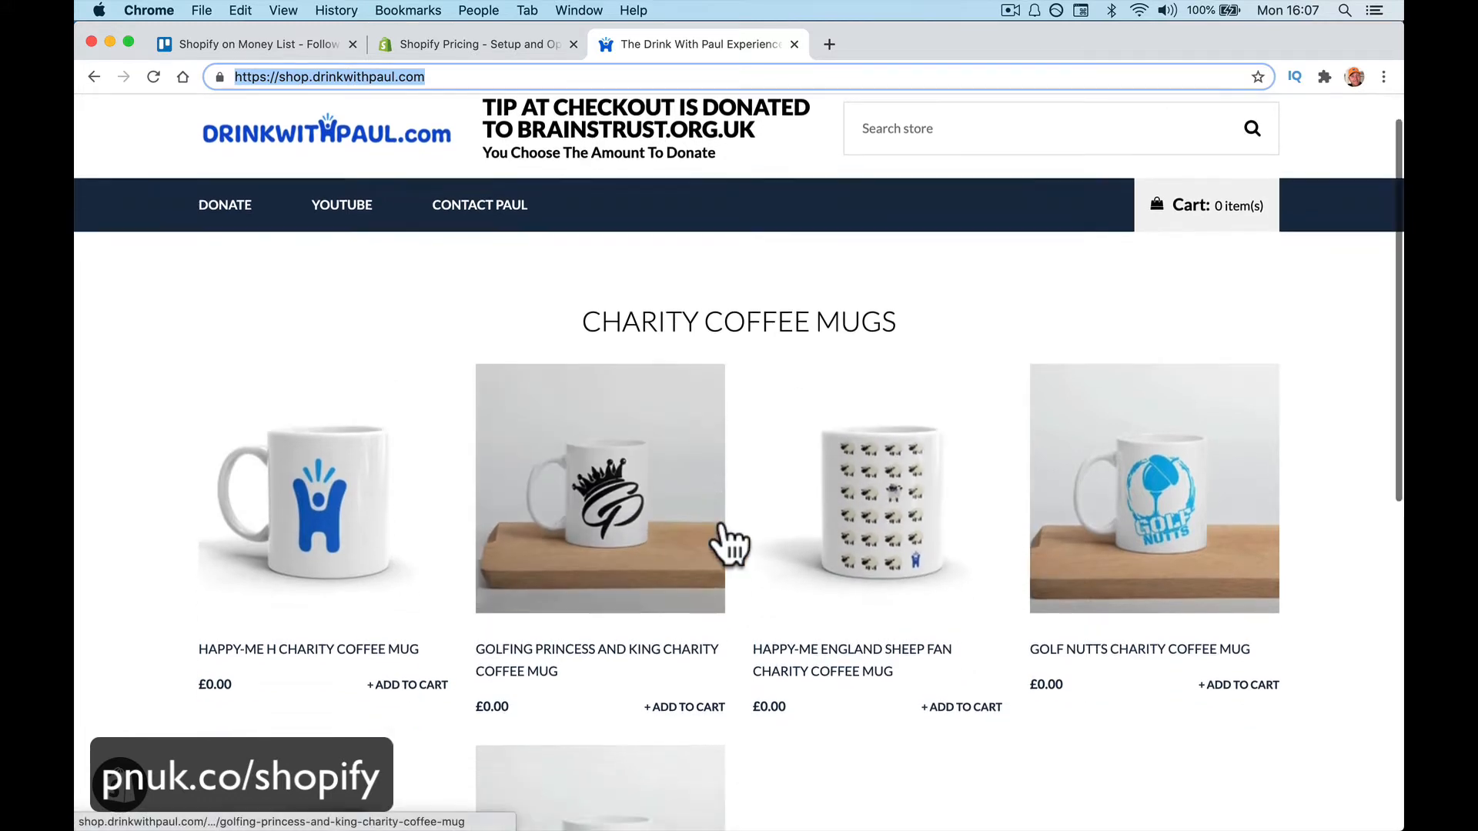
{"action": "scroll", "coordinate": [728, 531], "scroll_direction": "down", "scroll_amount": 15}
{"action": "scroll", "coordinate": [728, 530], "scroll_direction": "up", "scroll_amount": 15}
{"action": "scroll", "coordinate": [728, 530], "scroll_direction": "down", "scroll_amount": 10}
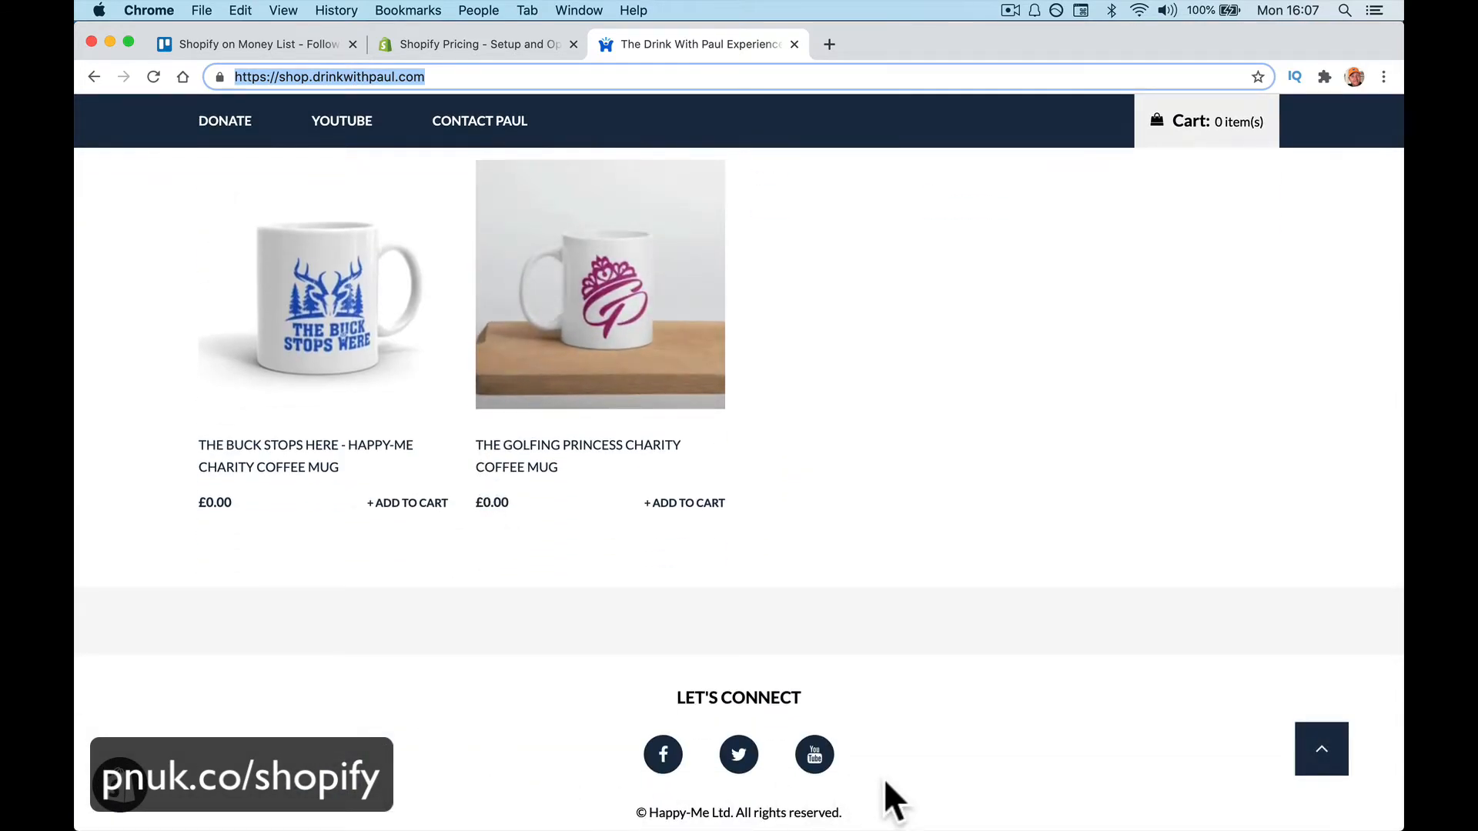
{"action": "scroll", "coordinate": [884, 778], "scroll_direction": "up", "scroll_amount": 12}
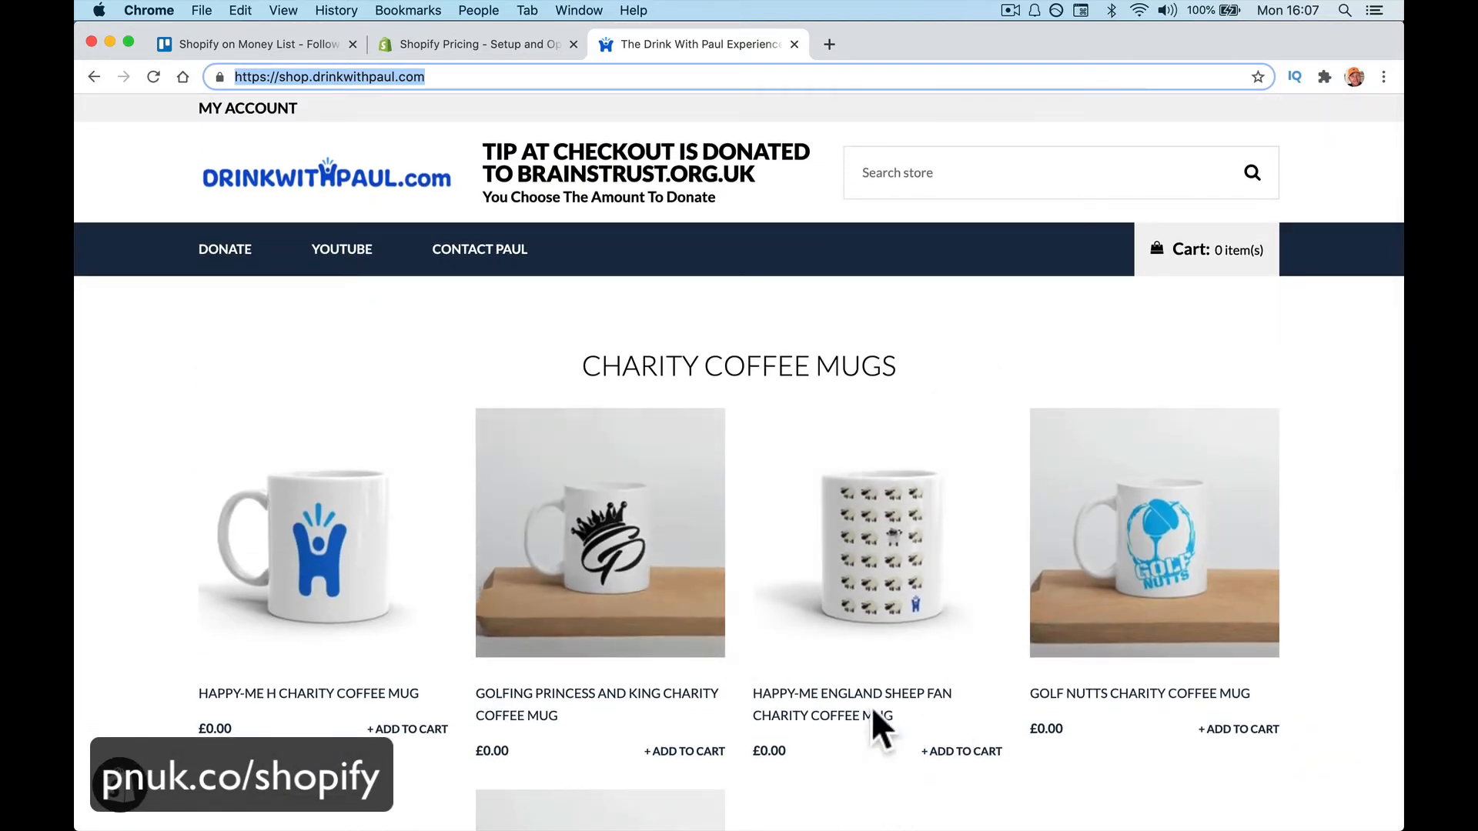
Add one 11oz Happy-Me England Sheep Fan mug to the cart, then return from checkout
{"action": "left_click", "coordinate": [856, 568]}
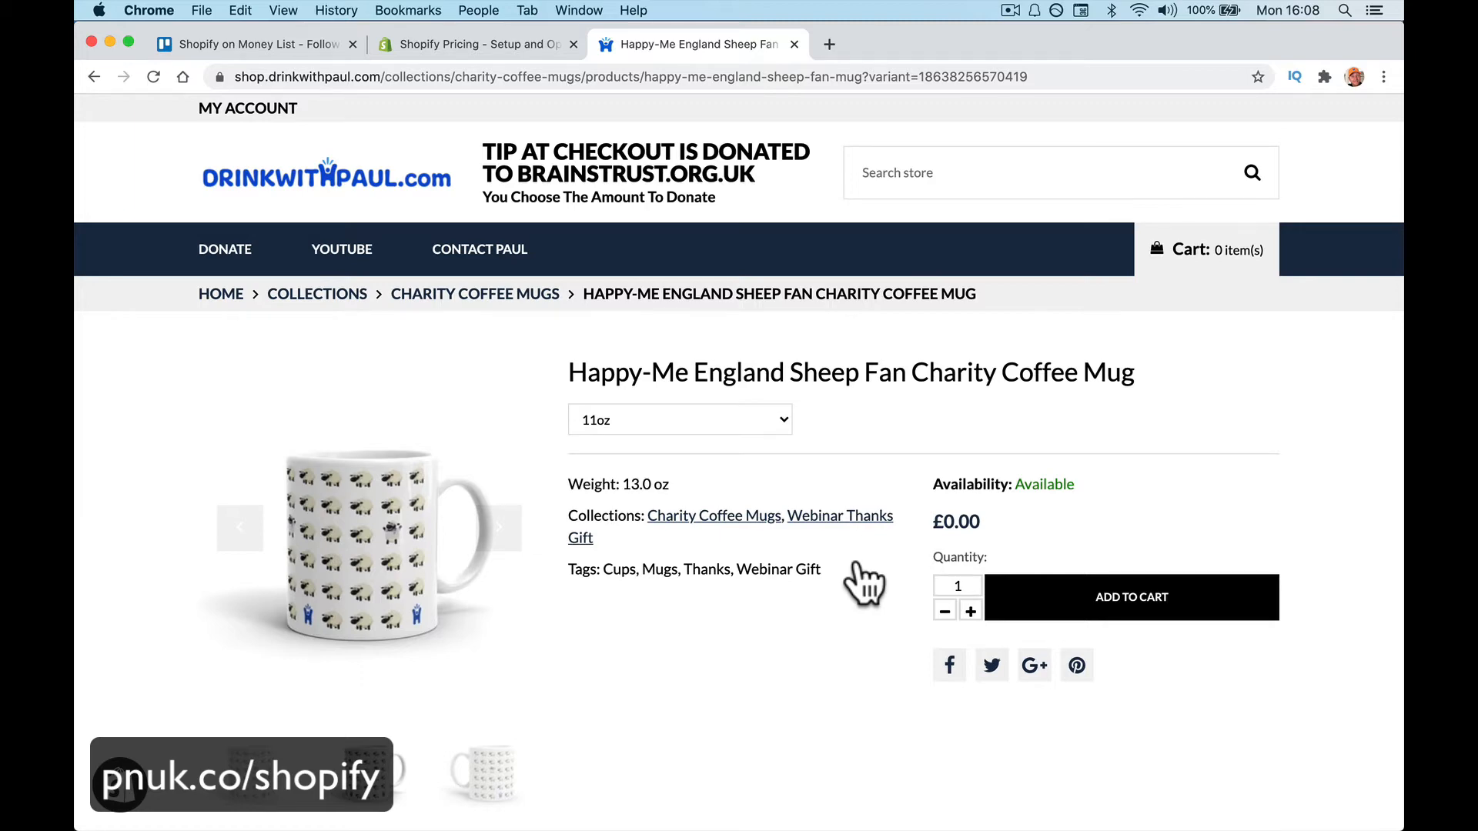
{"action": "scroll", "coordinate": [852, 584], "scroll_direction": "down", "scroll_amount": 7}
{"action": "scroll", "coordinate": [852, 584], "scroll_direction": "up", "scroll_amount": 5}
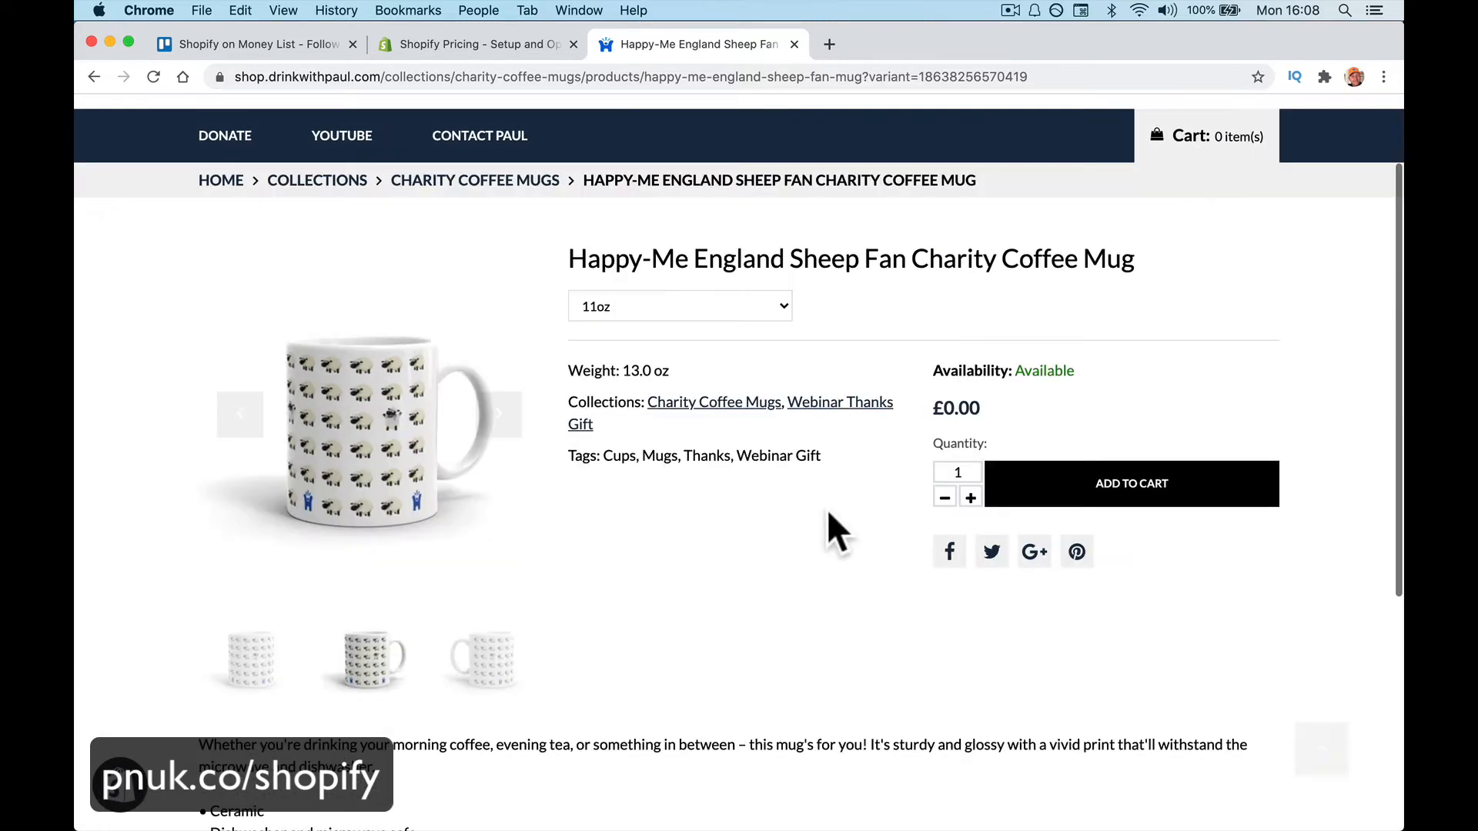
{"action": "left_click", "coordinate": [1035, 493]}
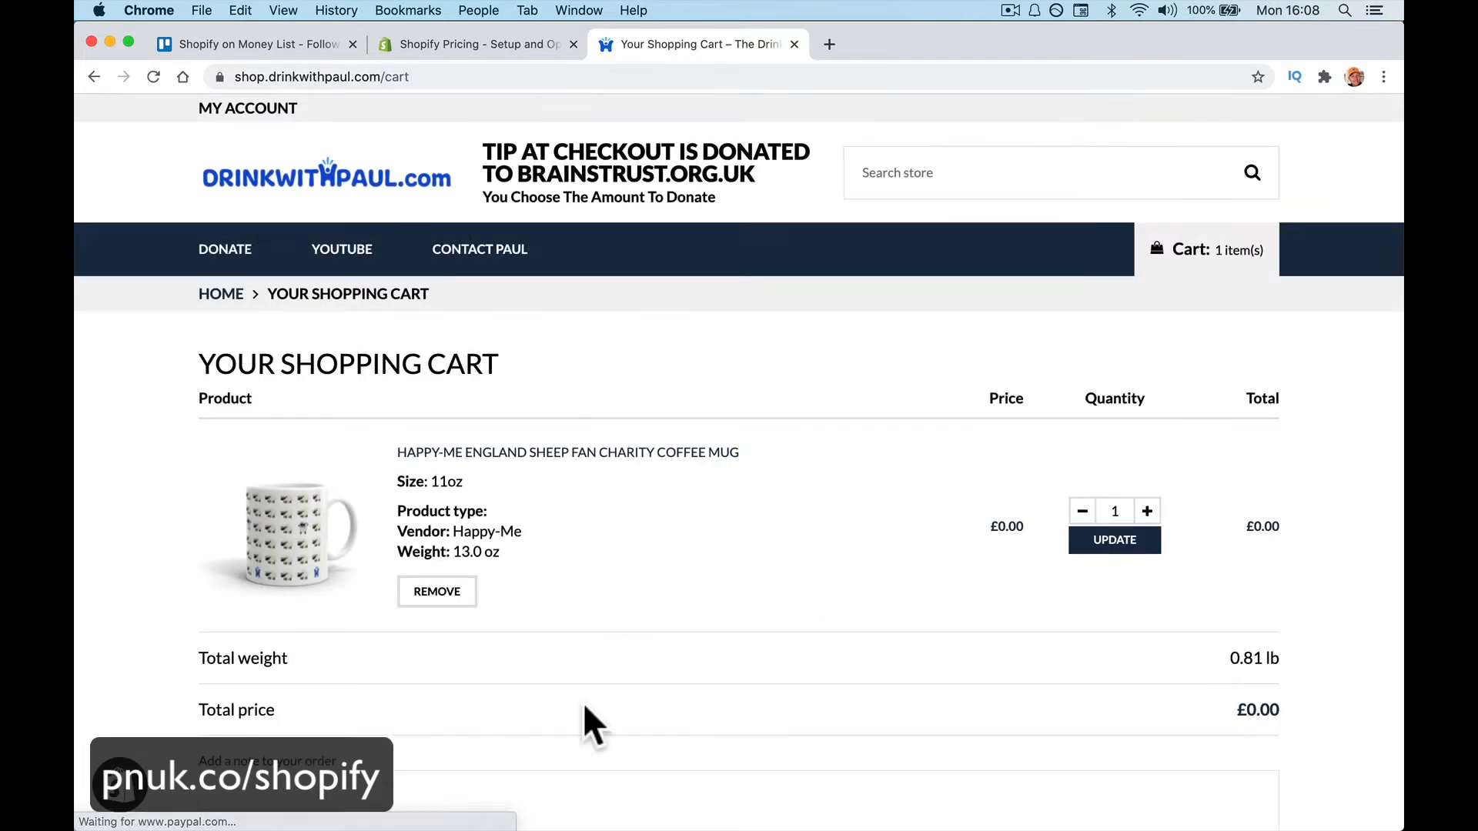
{"action": "scroll", "coordinate": [1031, 577], "scroll_direction": "down", "scroll_amount": 8}
{"action": "left_click", "coordinate": [1243, 432]}
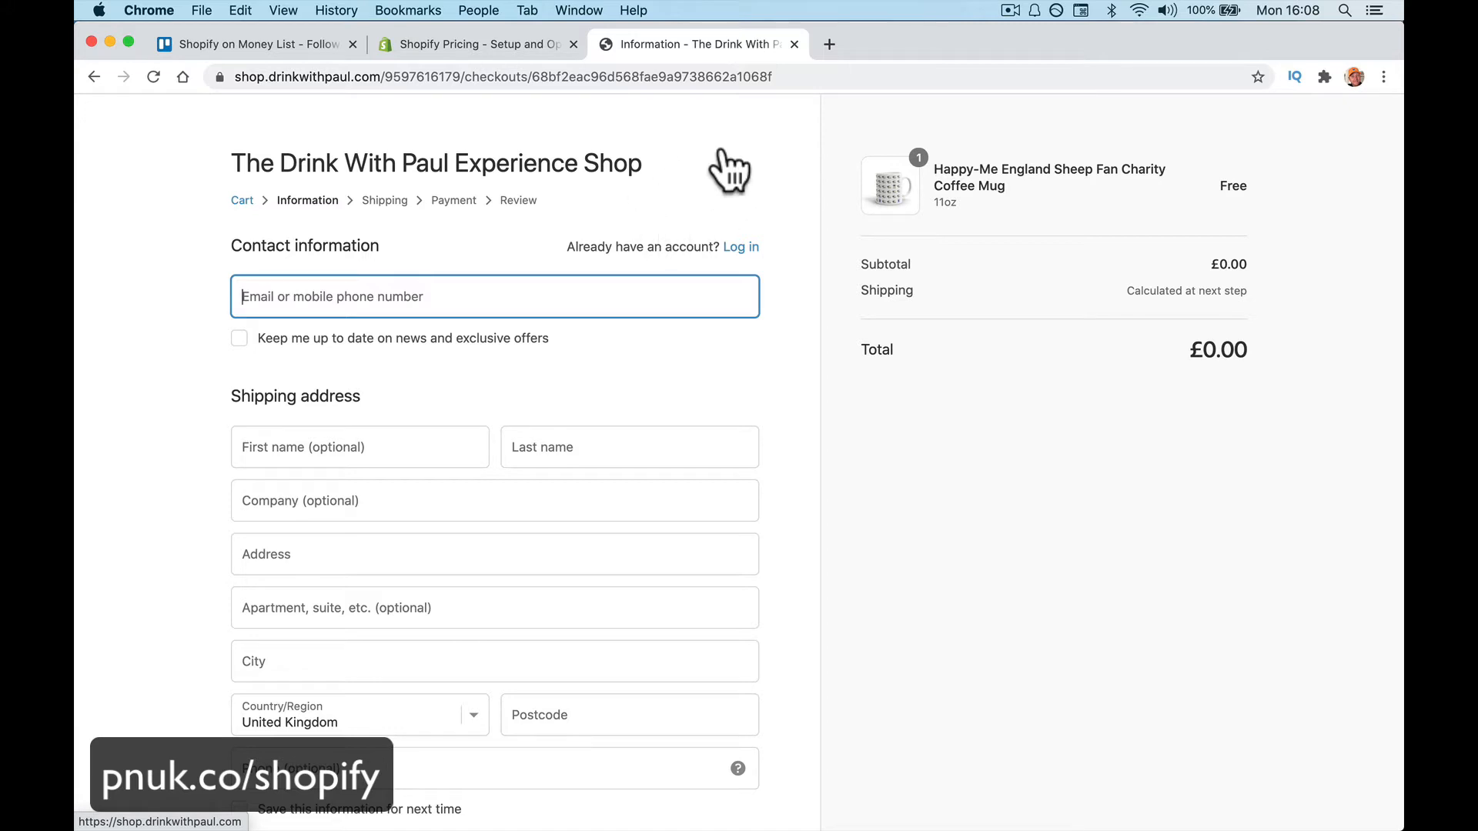
{"action": "scroll", "coordinate": [613, 144], "scroll_direction": "left", "scroll_amount": 5}
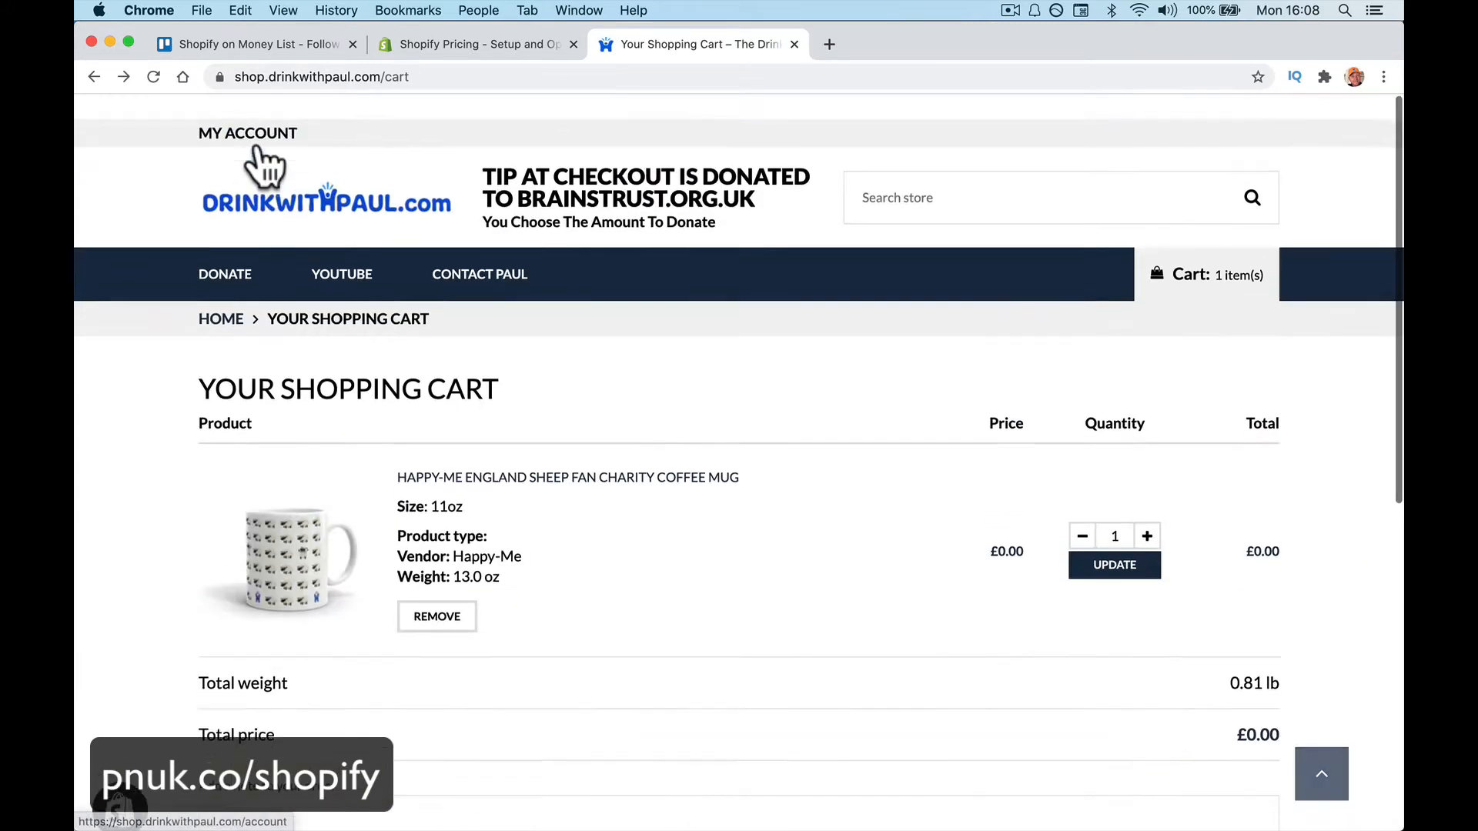
Close the store tab and reload shop.drinkwithpaul.com in a new tab via the 'drink' suggestion
{"action": "left_click", "coordinate": [284, 211]}
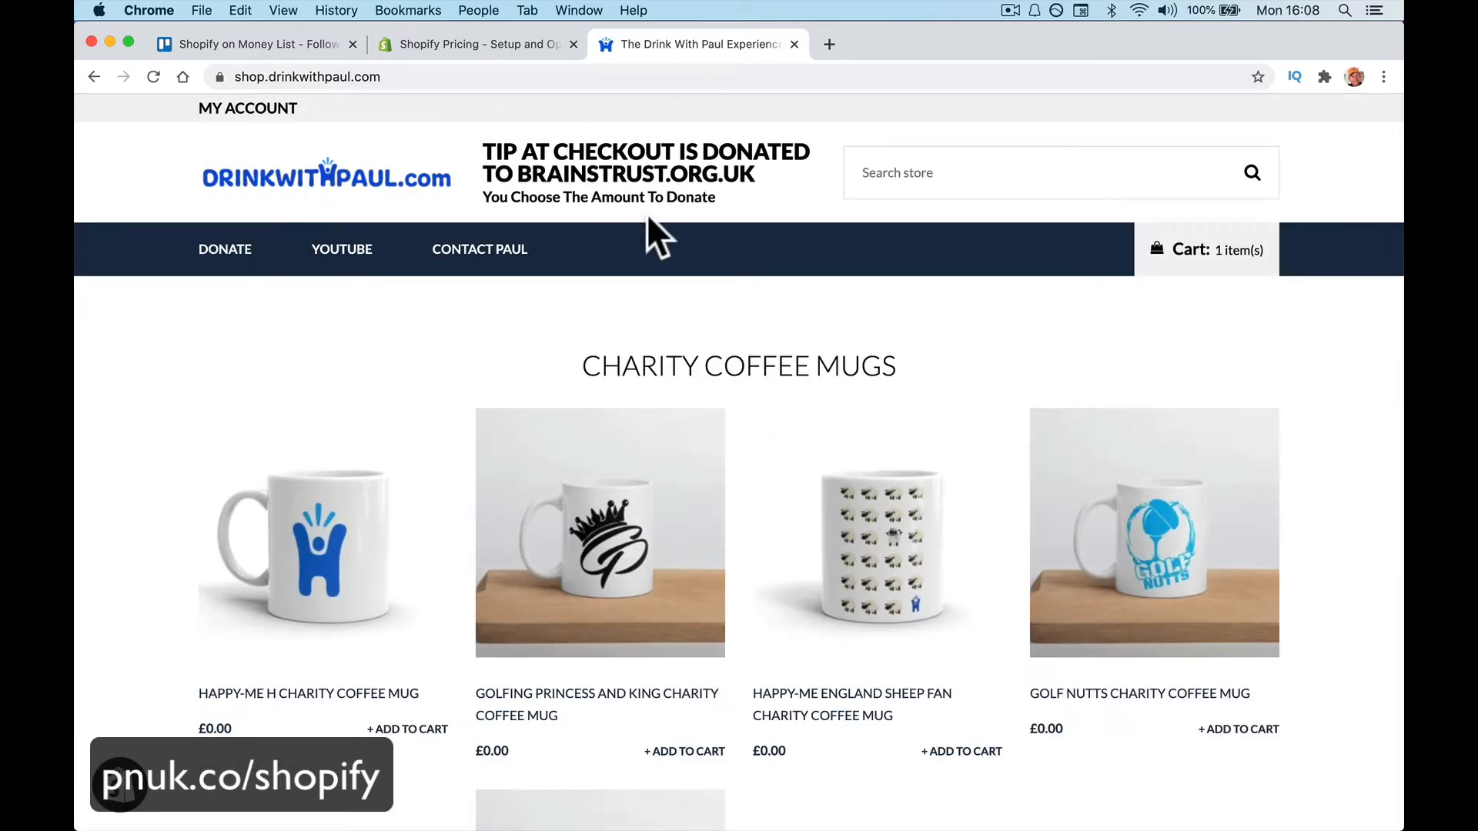
{"action": "scroll", "coordinate": [673, 537], "scroll_direction": "down", "scroll_amount": 10}
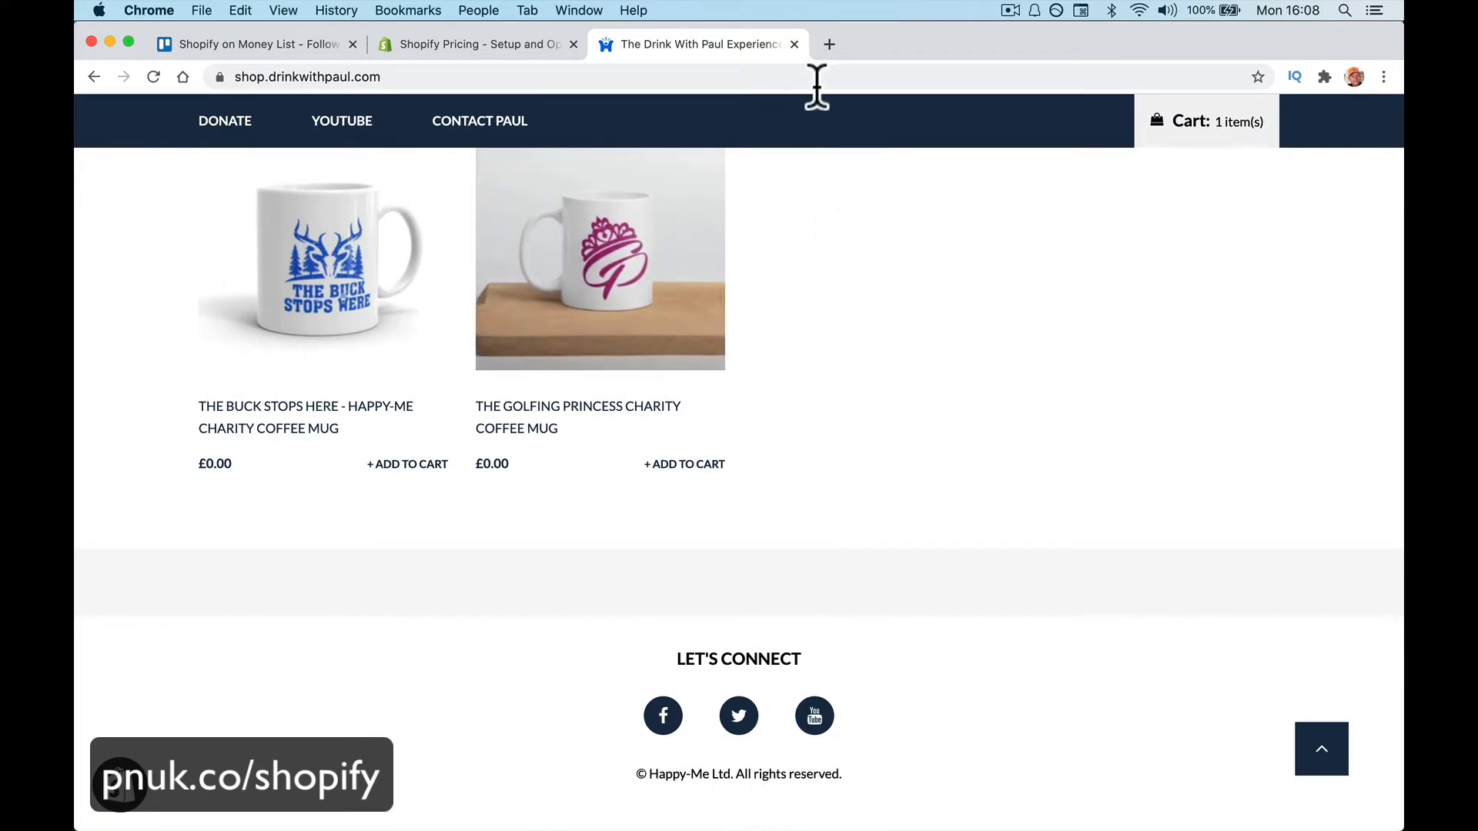
{"action": "left_click", "coordinate": [794, 44]}
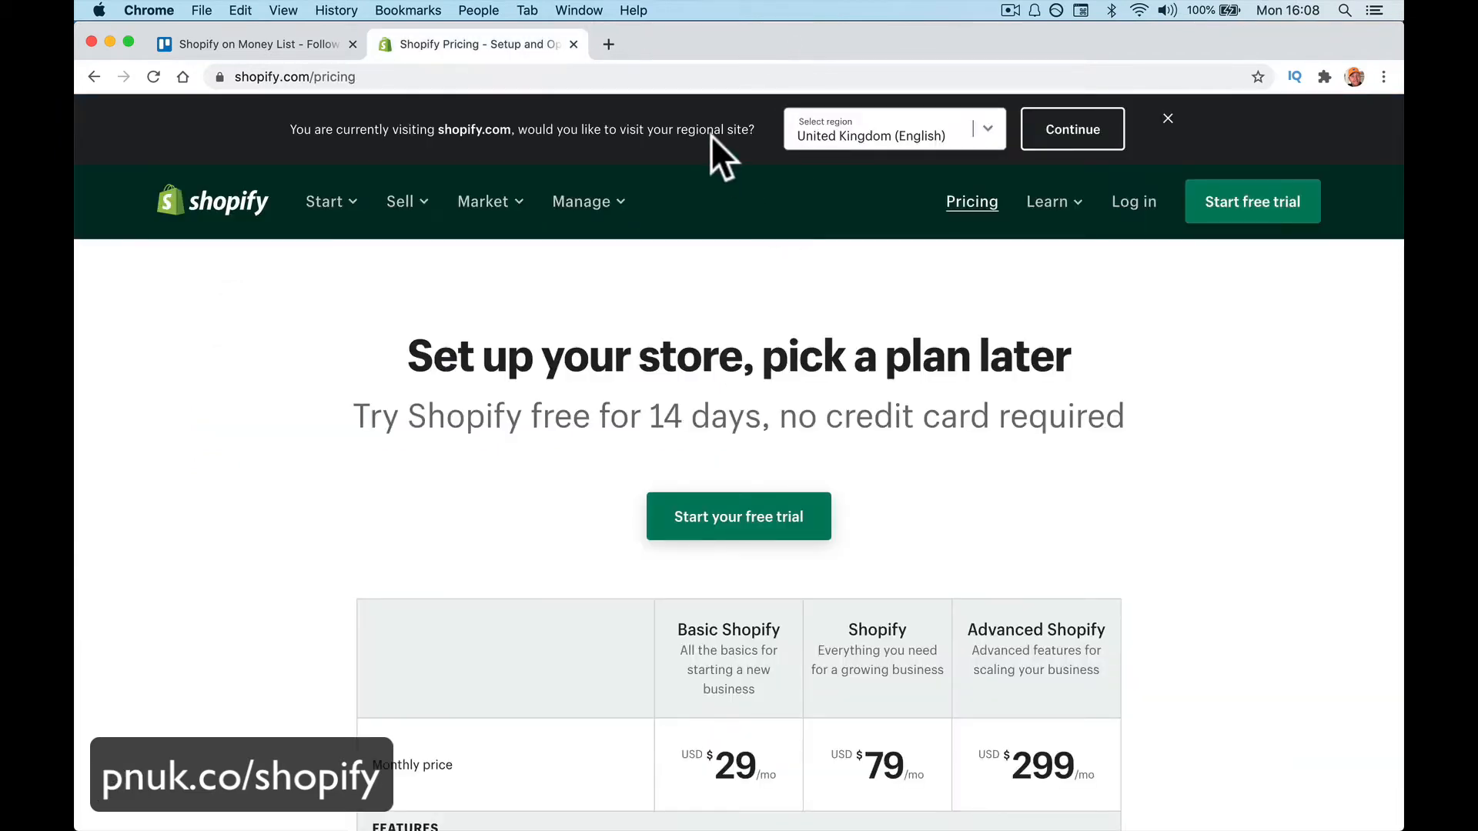
{"action": "left_click", "coordinate": [547, 77]}
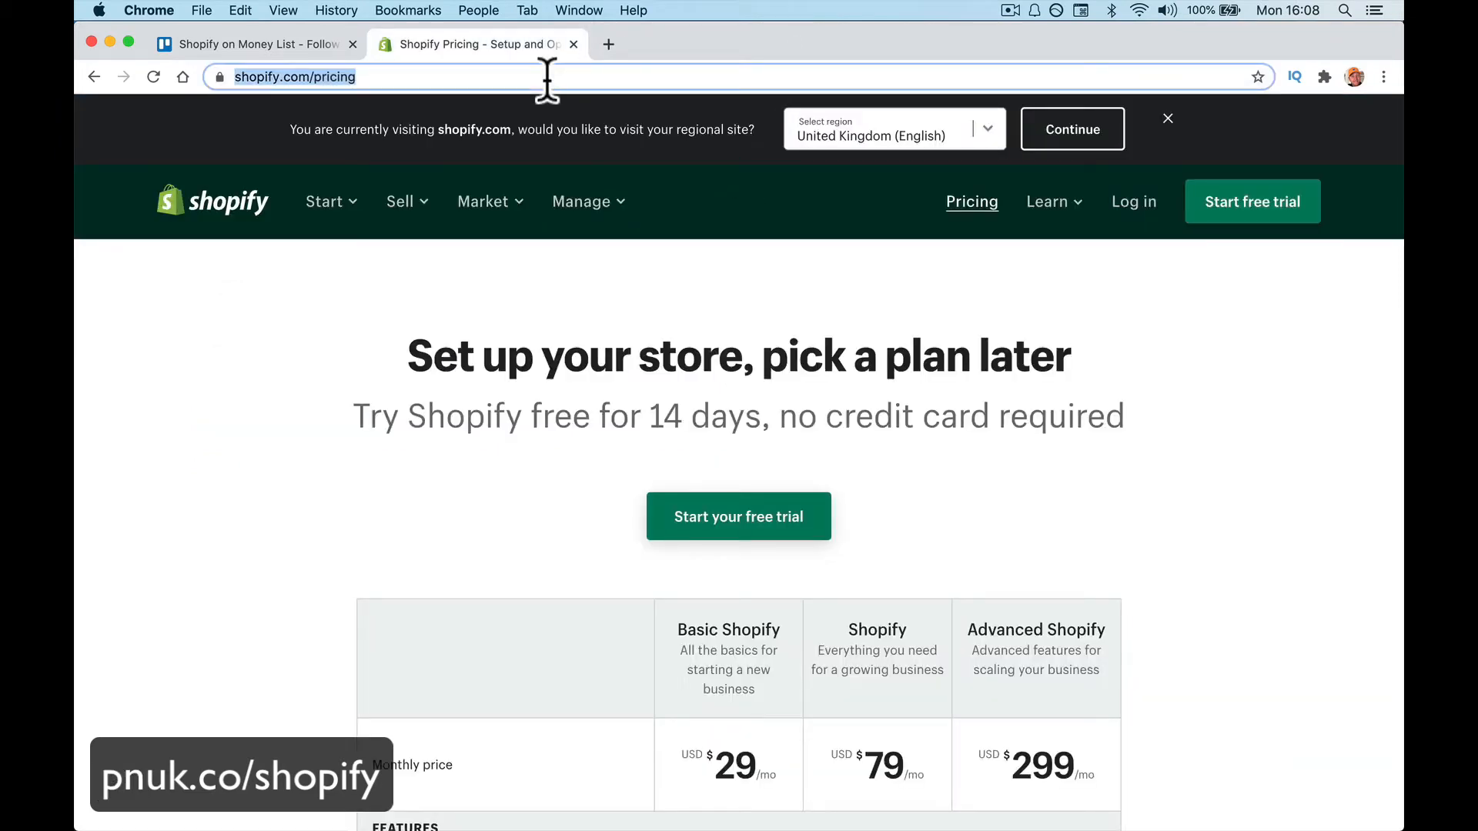
{"action": "left_click", "coordinate": [607, 46]}
{"action": "type", "text": "dr"}
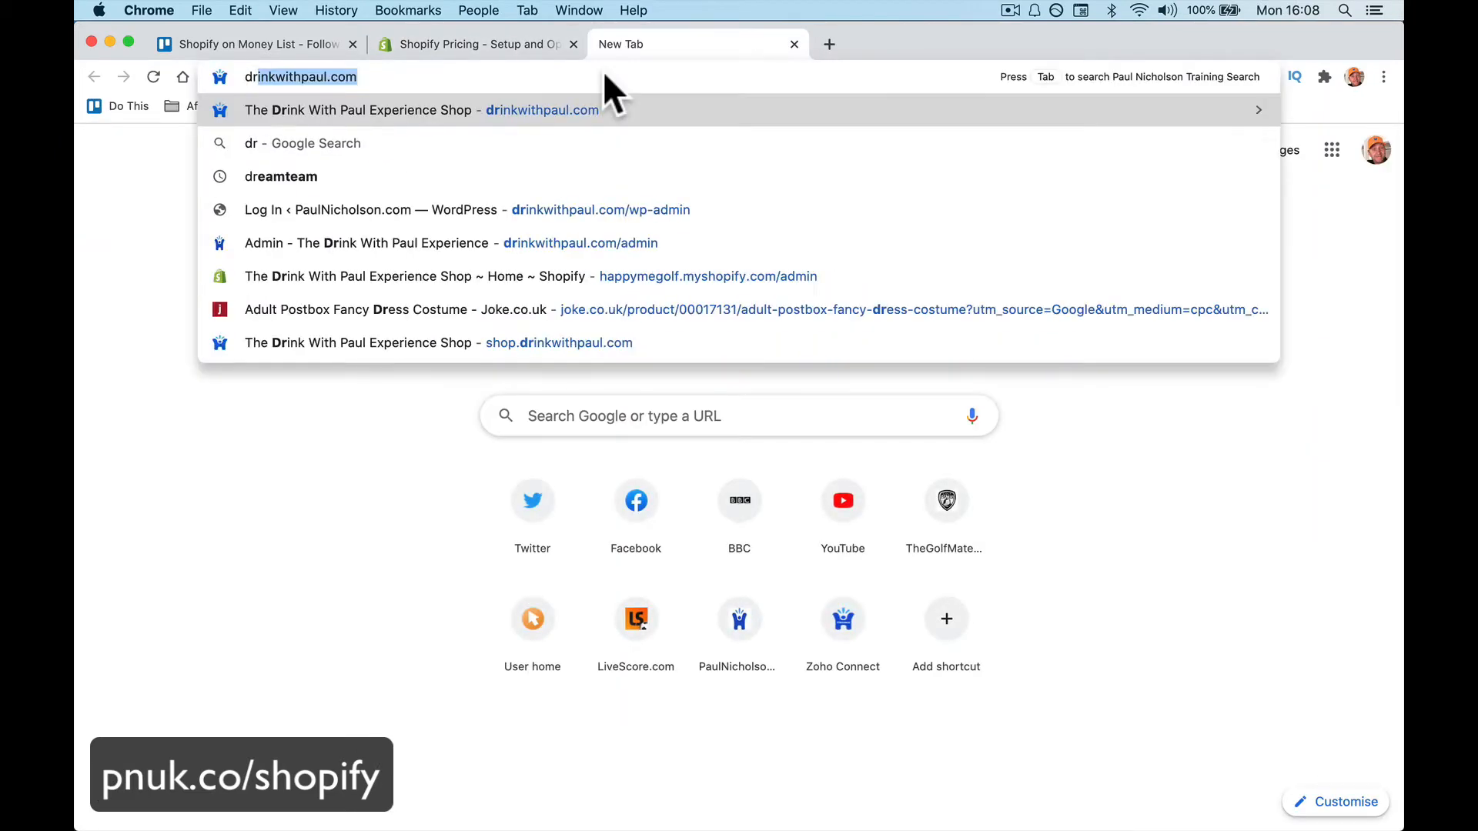
{"action": "type", "text": "inkwithpaul.com"}
{"action": "key", "text": "Return"}
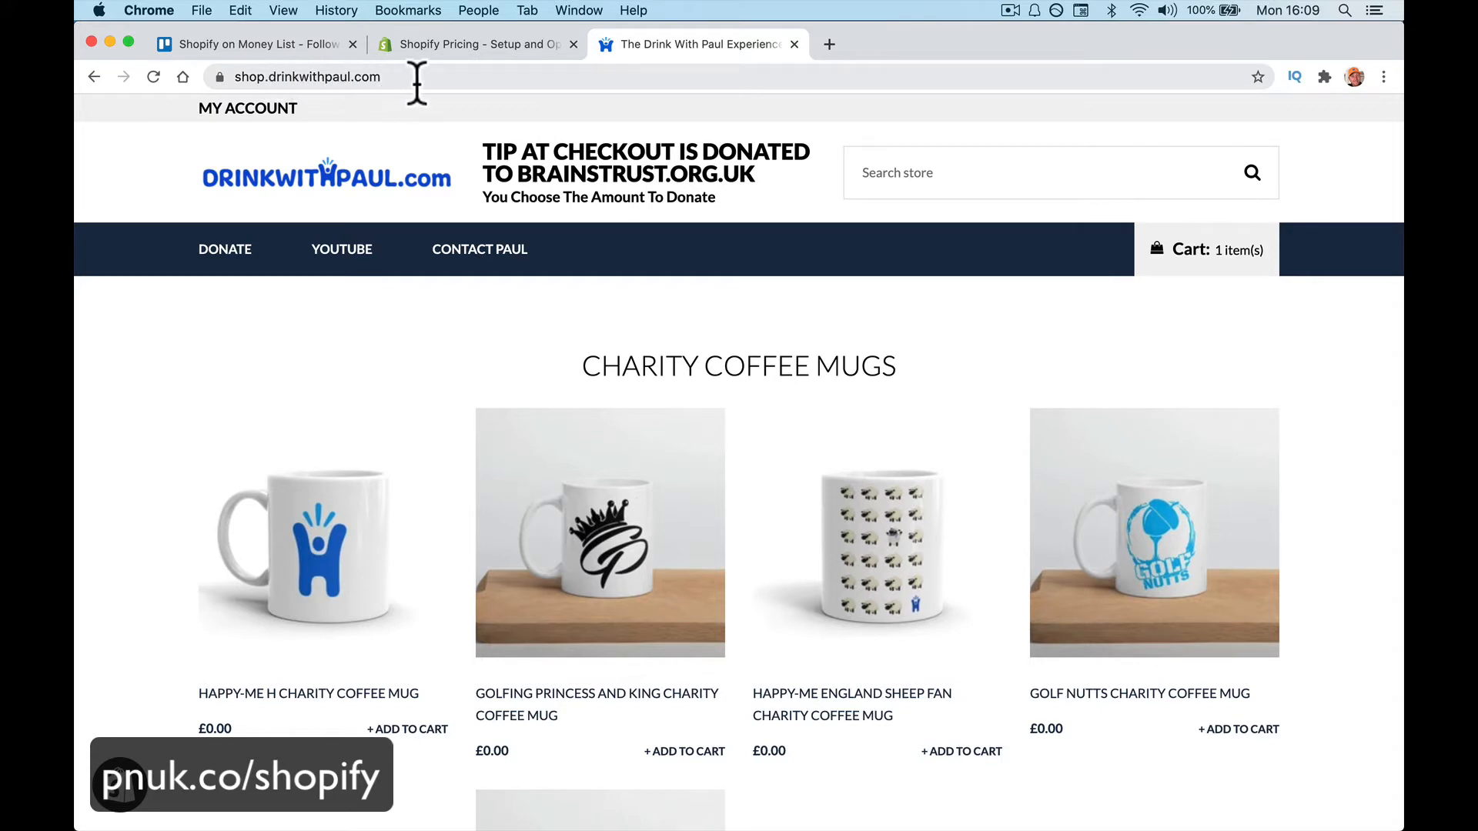
{"action": "left_click", "coordinate": [418, 77]}
Append '/admin' to the store URL and review the dashboard's live session and orders to fulfill
{"action": "key", "text": "Right"}
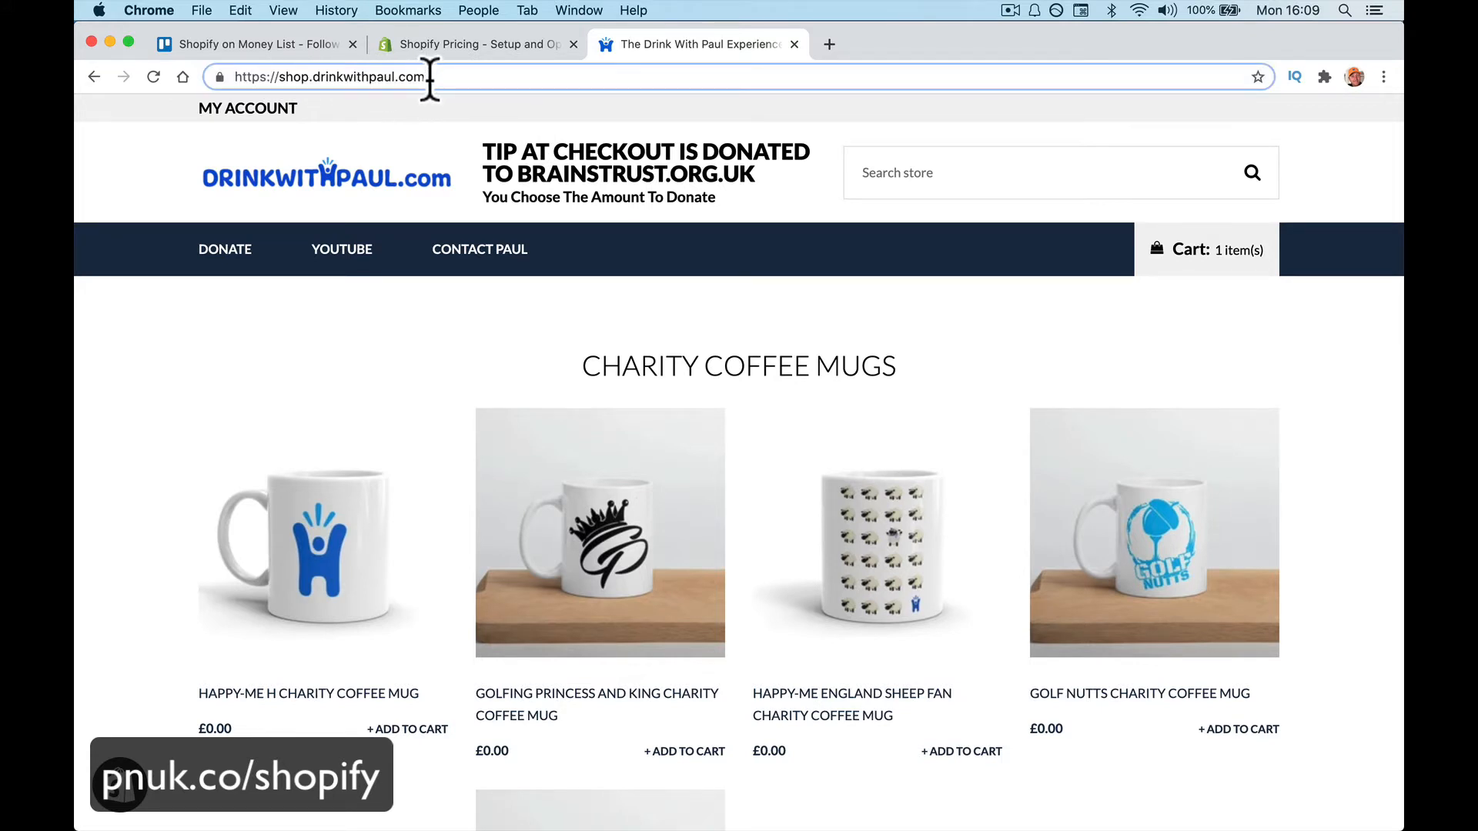
{"action": "type", "text": "/admi"}
{"action": "key", "text": "Return"}
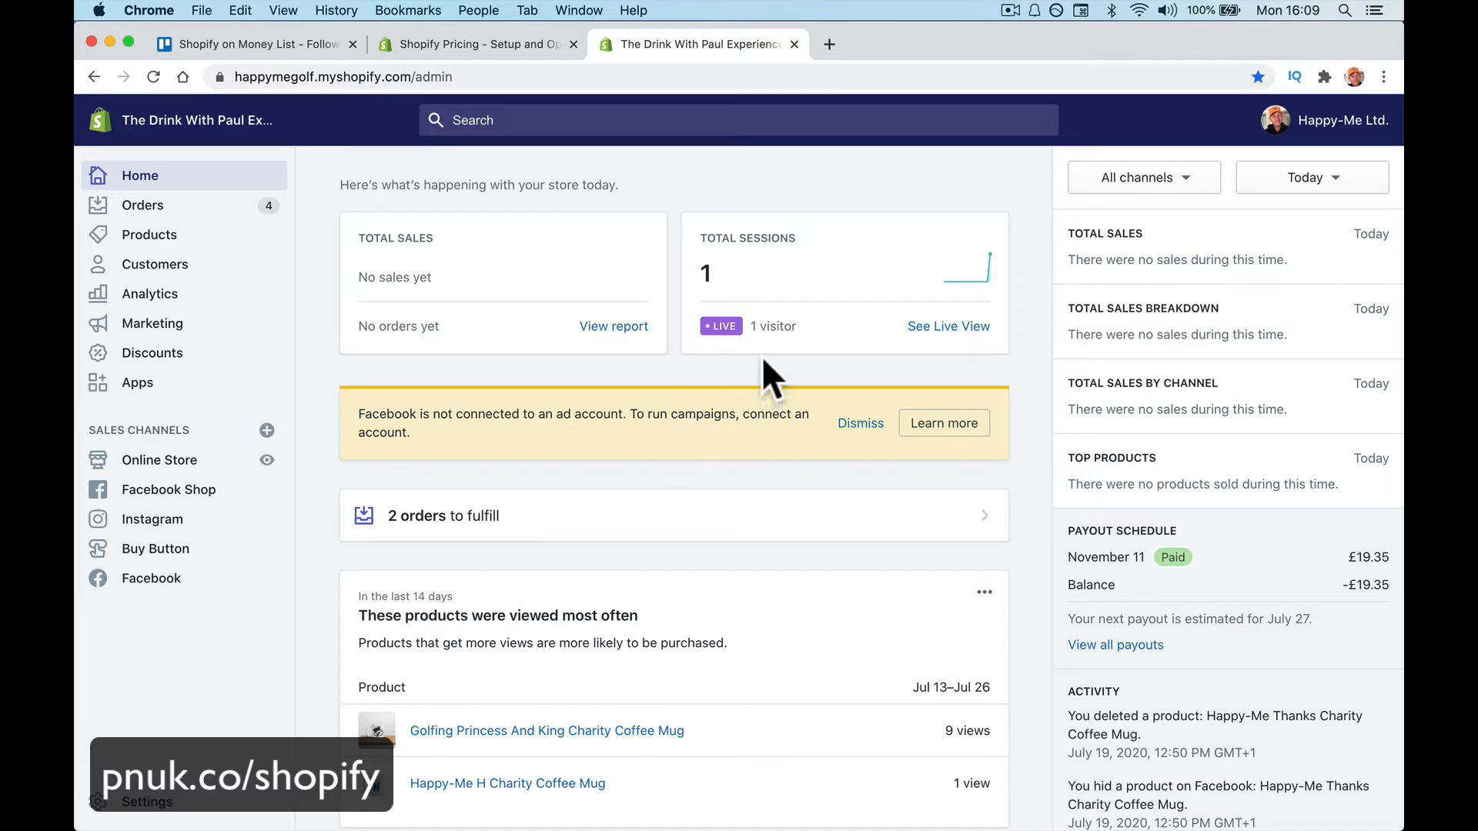
{"action": "scroll", "coordinate": [765, 372], "scroll_direction": "down", "scroll_amount": 10}
{"action": "scroll", "coordinate": [765, 373], "scroll_direction": "up", "scroll_amount": 6}
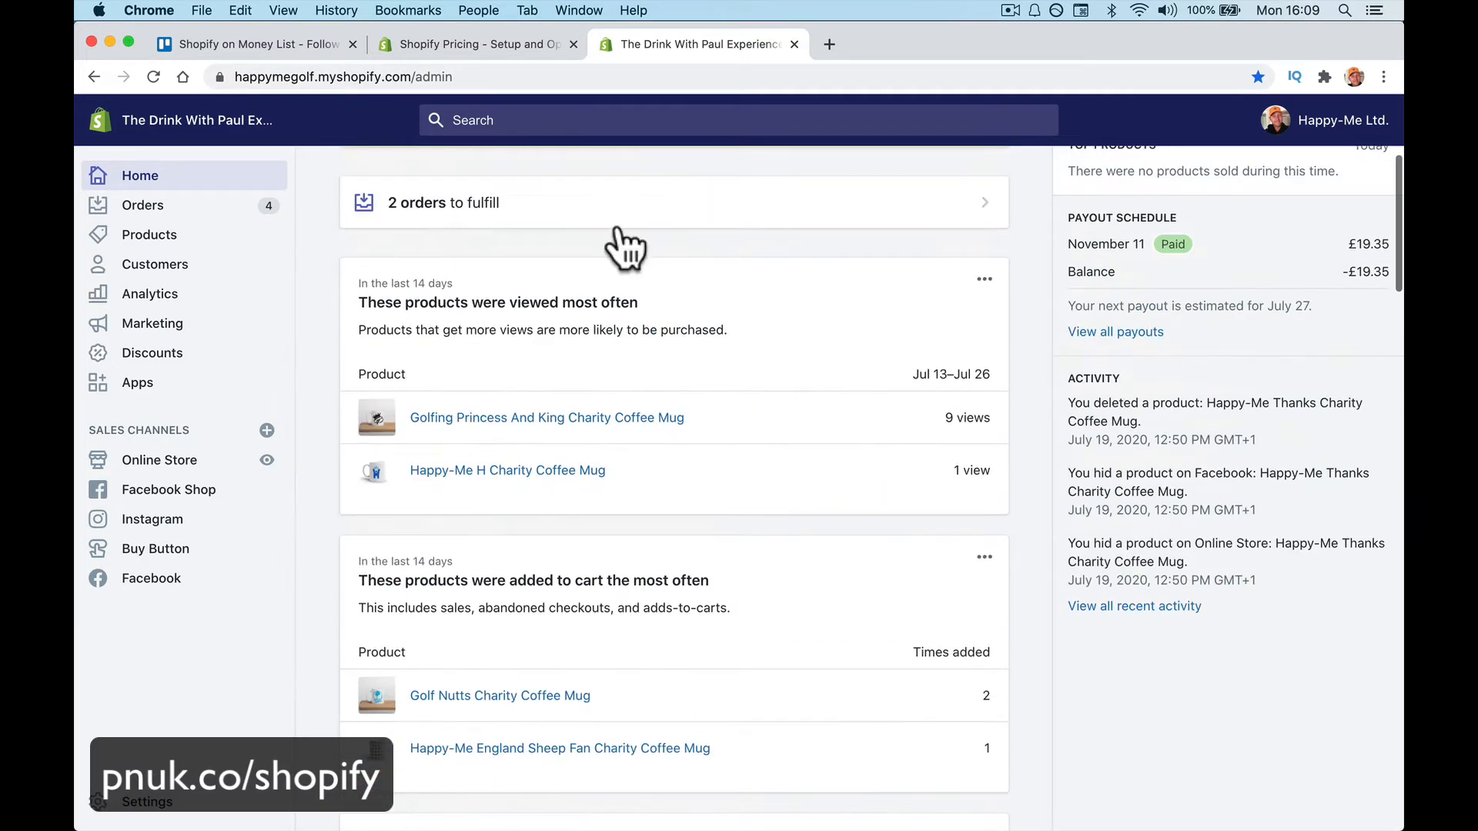
{"action": "scroll", "coordinate": [873, 385], "scroll_direction": "up", "scroll_amount": 4}
{"action": "scroll", "coordinate": [739, 601], "scroll_direction": "down", "scroll_amount": 1}
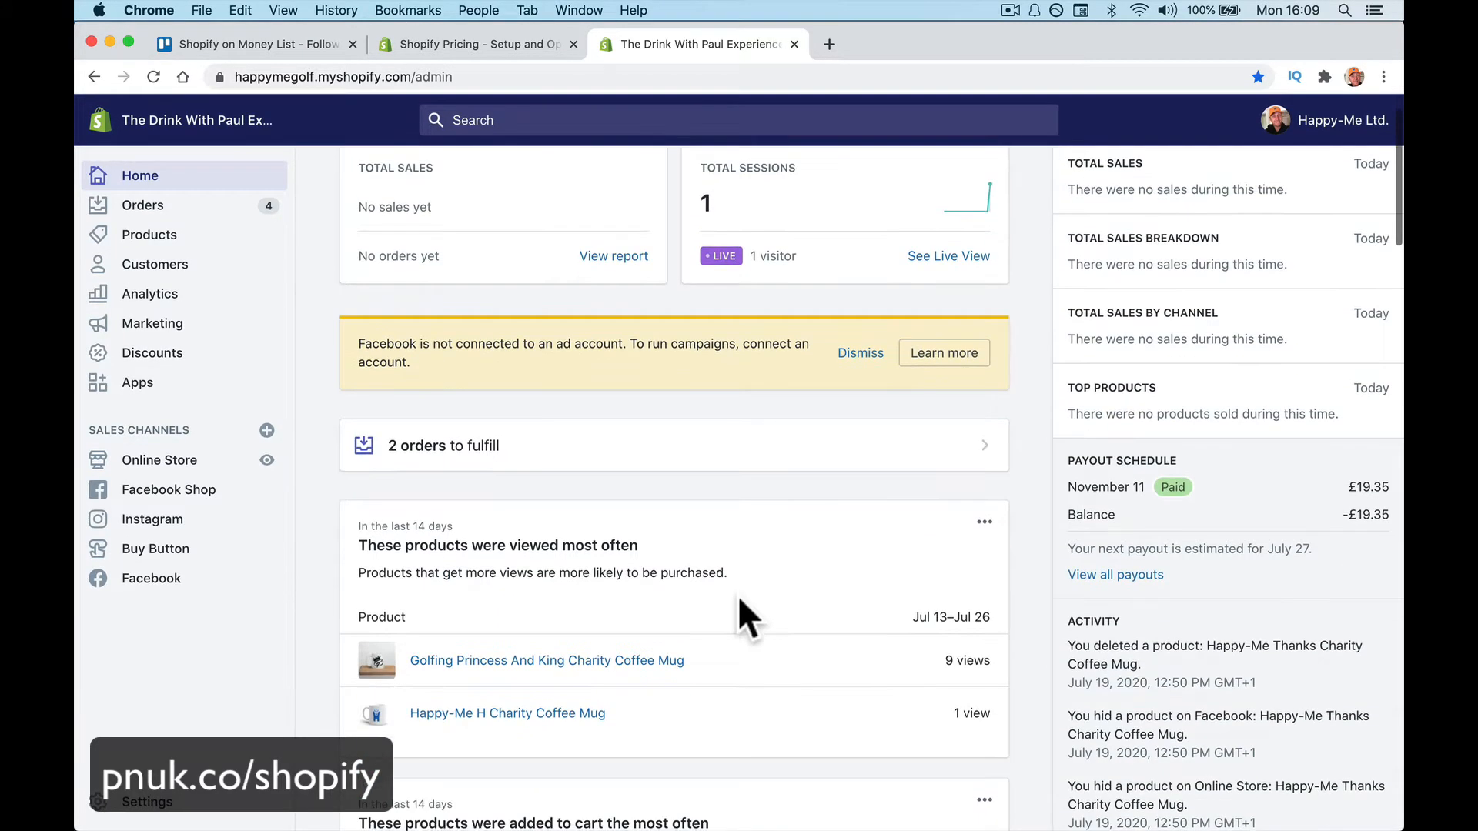
{"action": "scroll", "coordinate": [1158, 378], "scroll_direction": "up", "scroll_amount": 1}
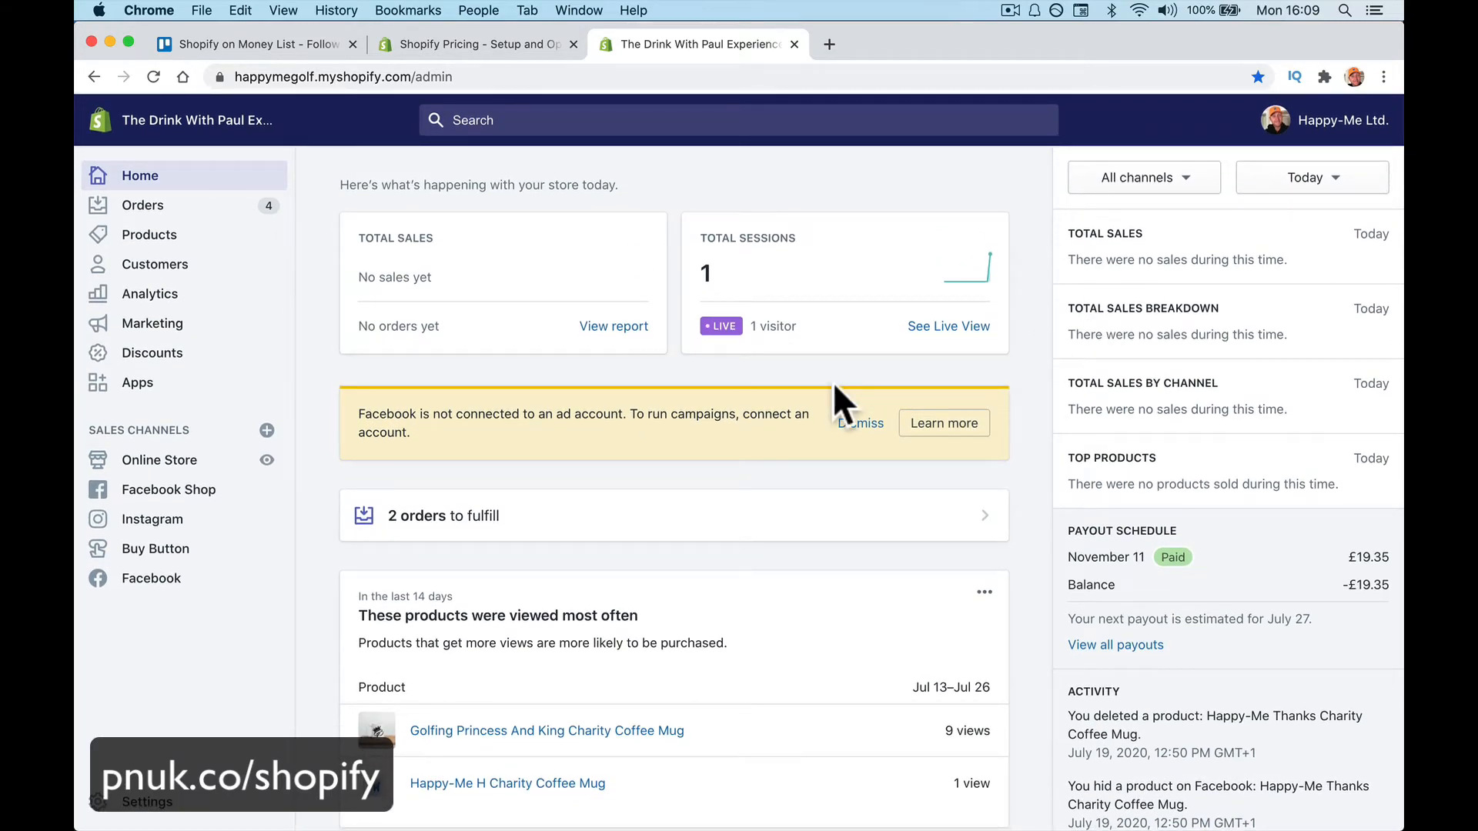
{"action": "scroll", "coordinate": [832, 382], "scroll_direction": "down", "scroll_amount": 10}
{"action": "scroll", "coordinate": [526, 348], "scroll_direction": "up", "scroll_amount": 15}
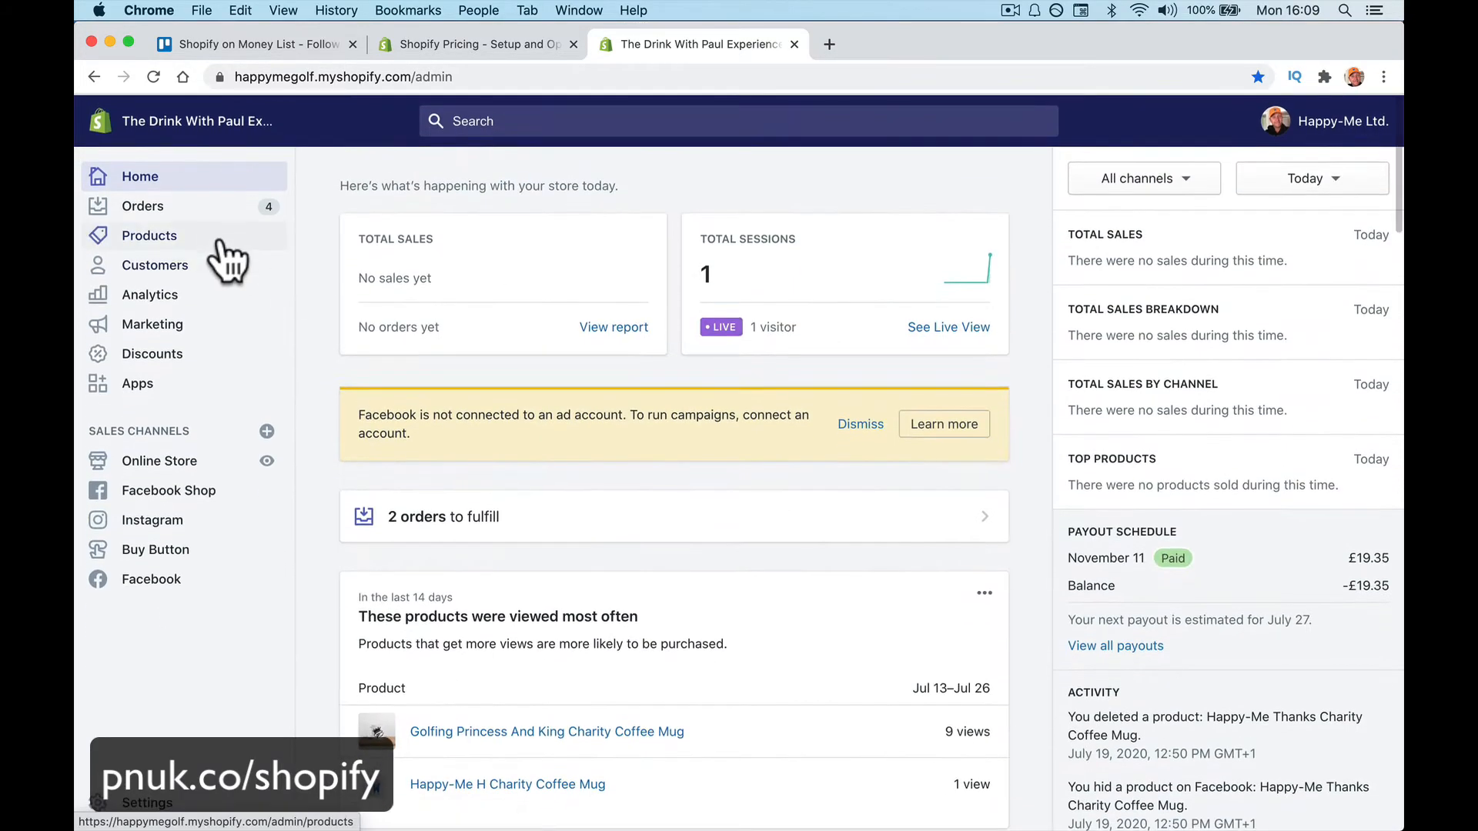
In the Orders list, preview an order's customer, then open that Happy-Me Thanks Cup order
{"action": "left_click", "coordinate": [187, 206]}
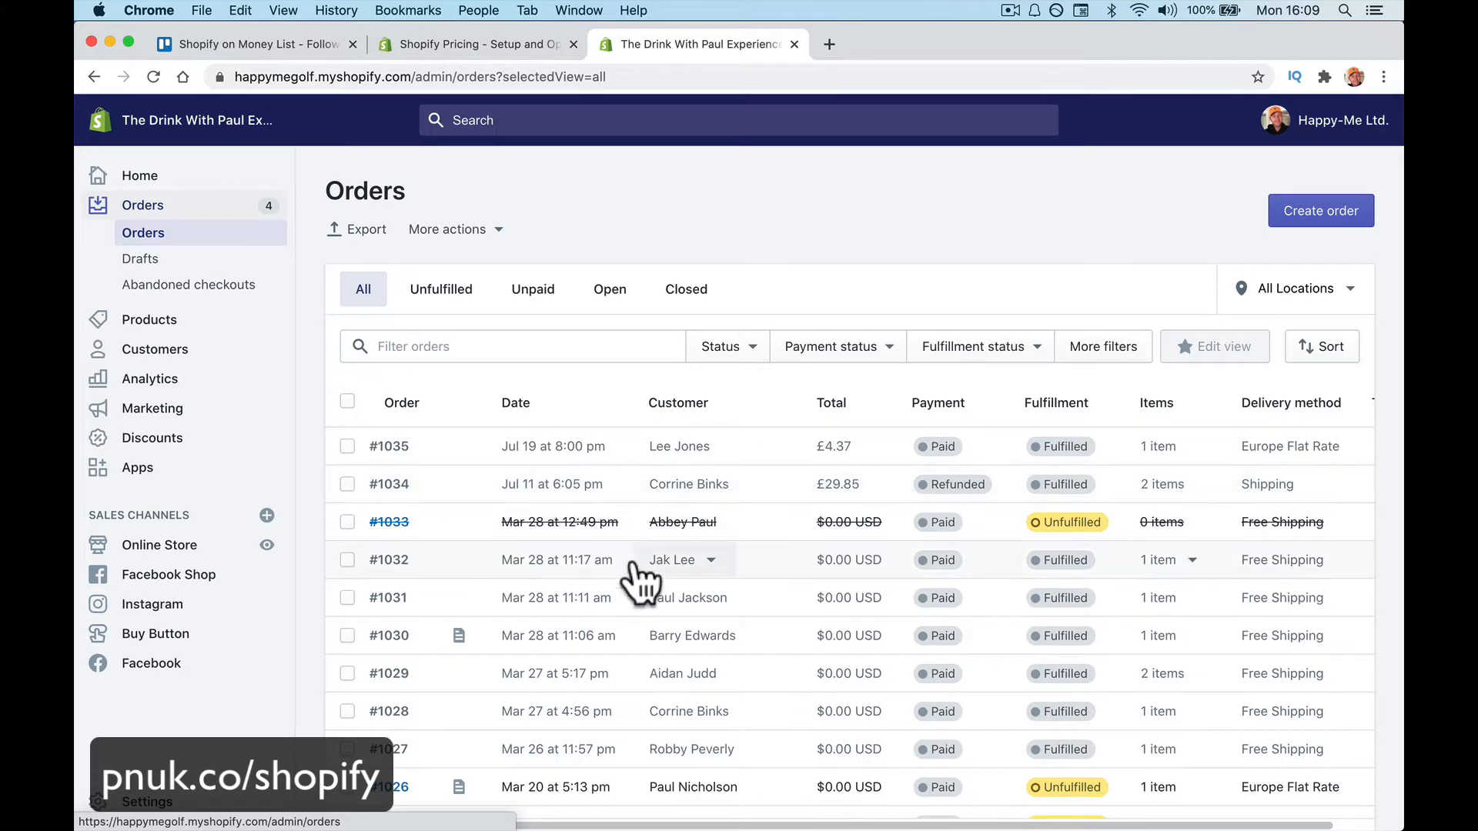
{"action": "scroll", "coordinate": [635, 583], "scroll_direction": "down", "scroll_amount": 5}
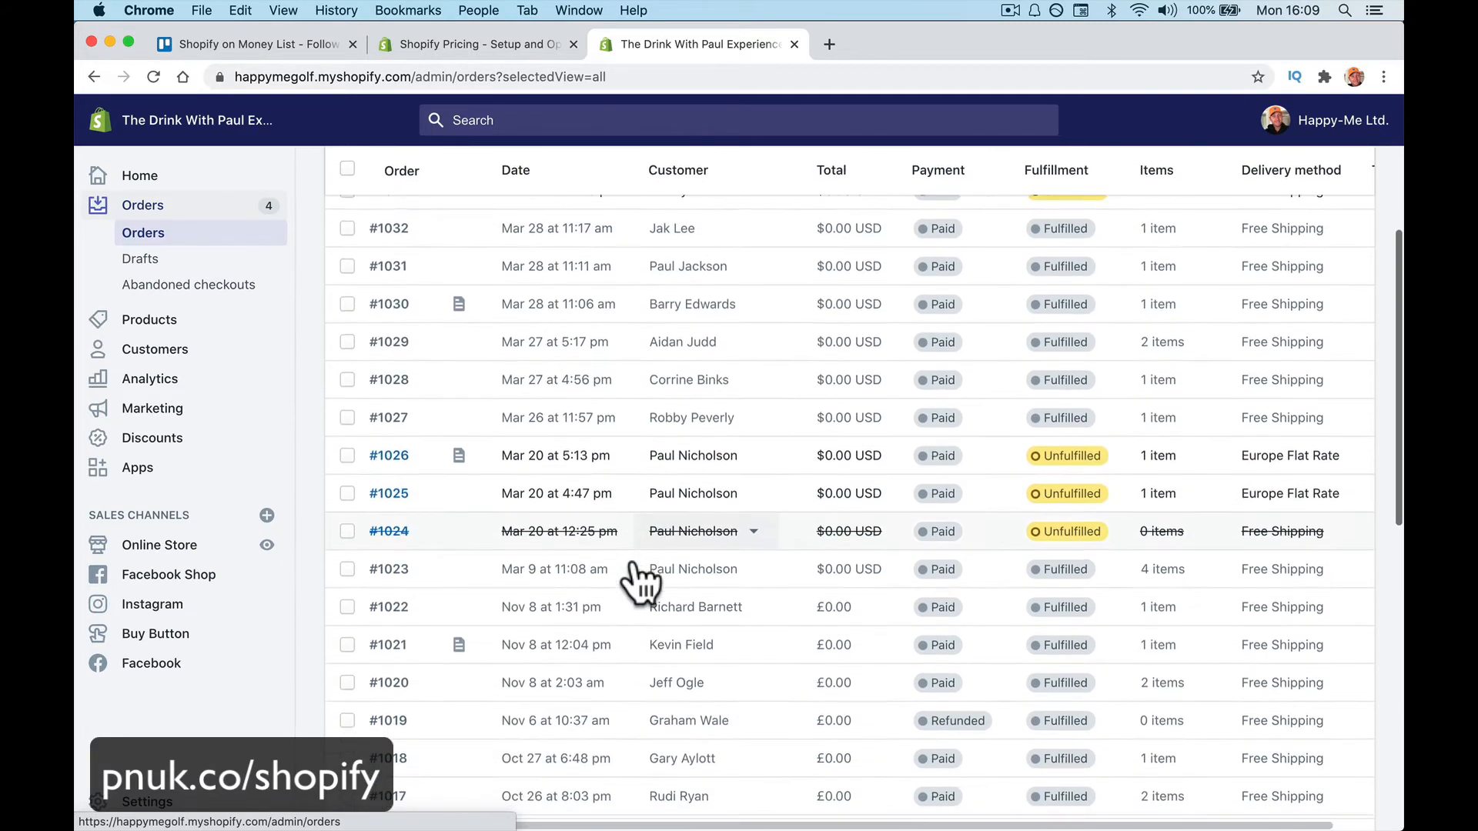
{"action": "left_click", "coordinate": [679, 453]}
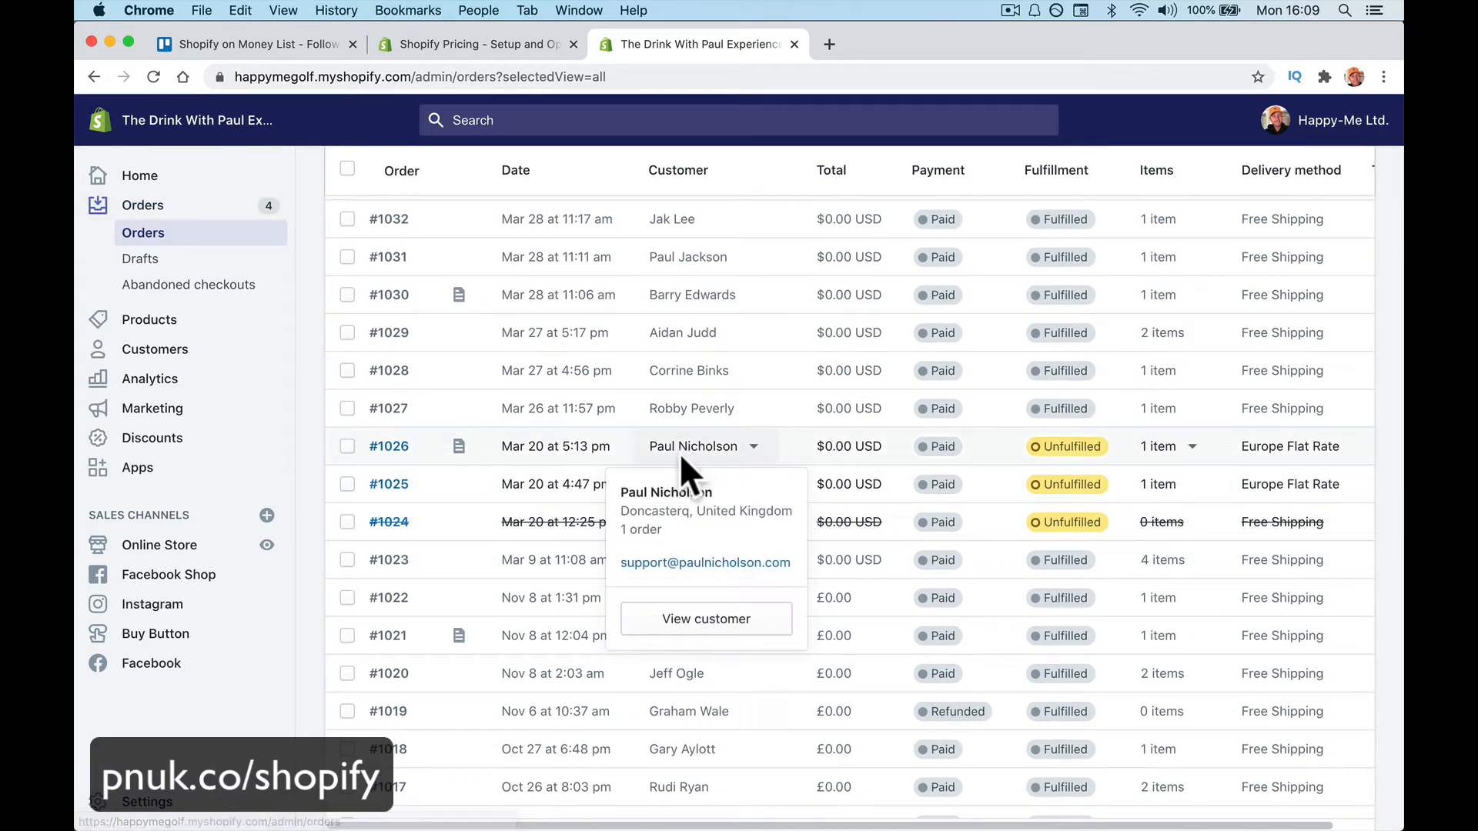
{"action": "left_click", "coordinate": [679, 454]}
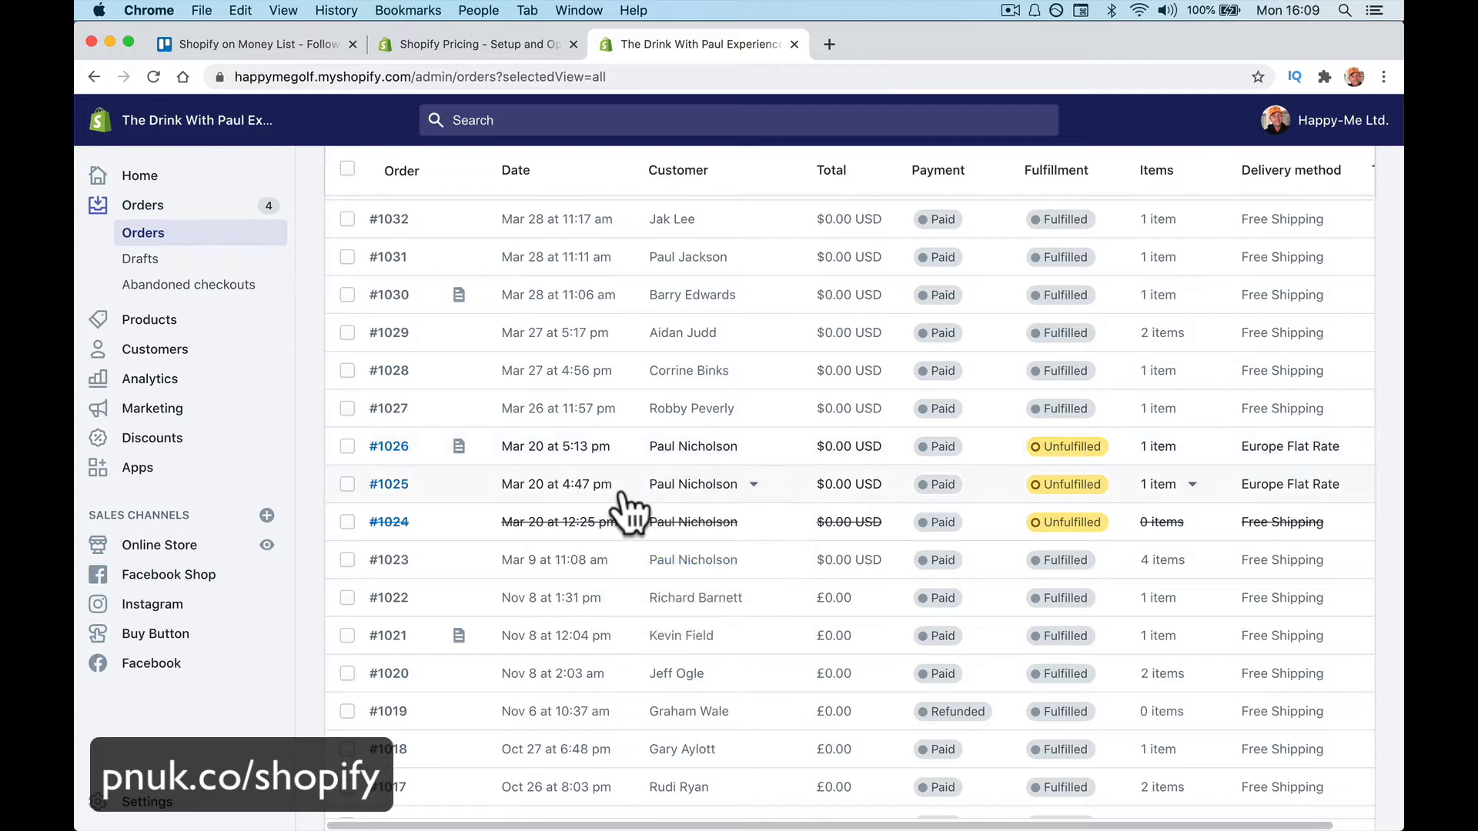
{"action": "scroll", "coordinate": [718, 505], "scroll_direction": "up", "scroll_amount": 5}
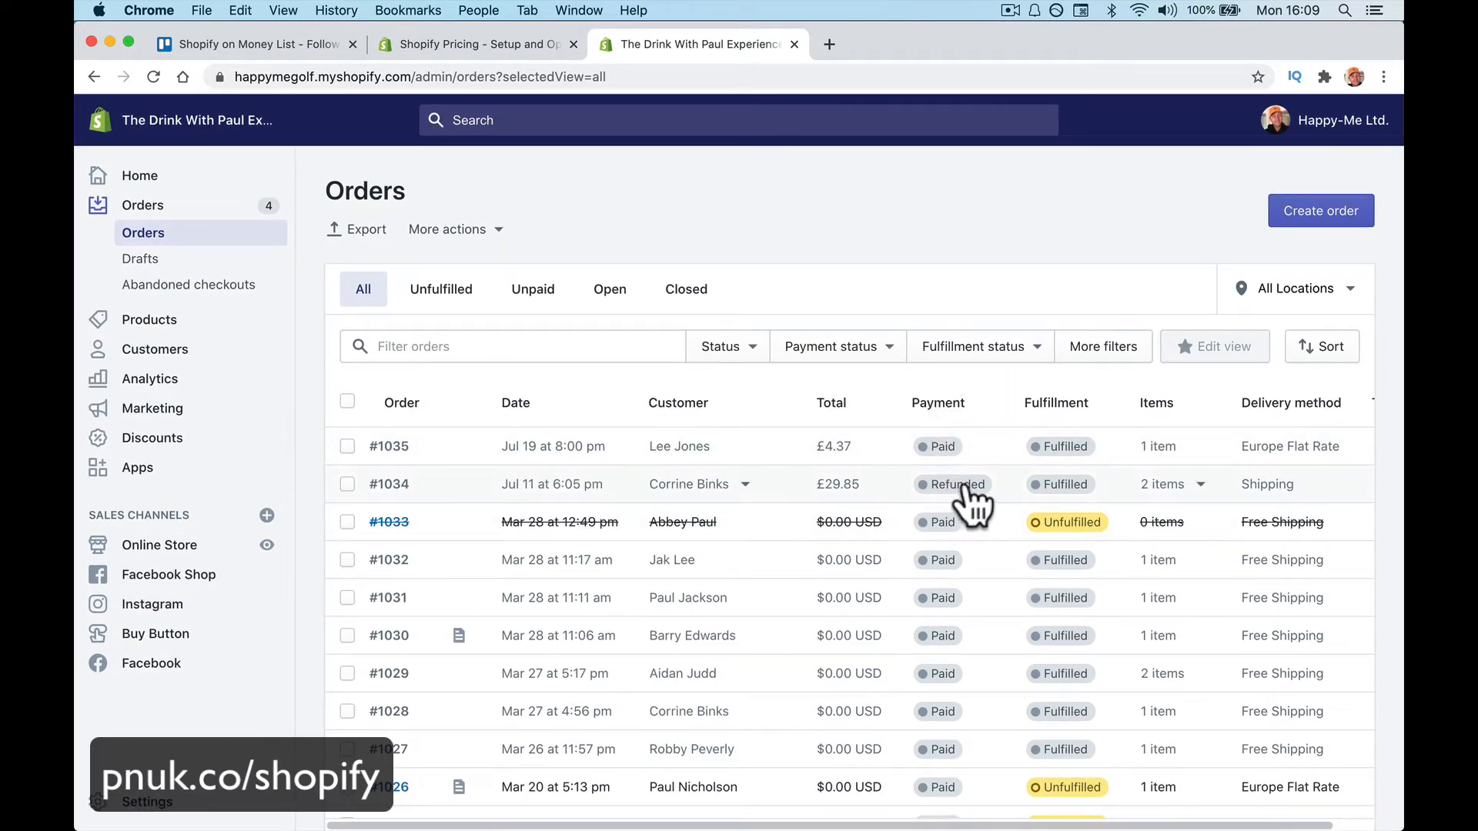
{"action": "scroll", "coordinate": [962, 608], "scroll_direction": "down", "scroll_amount": 5}
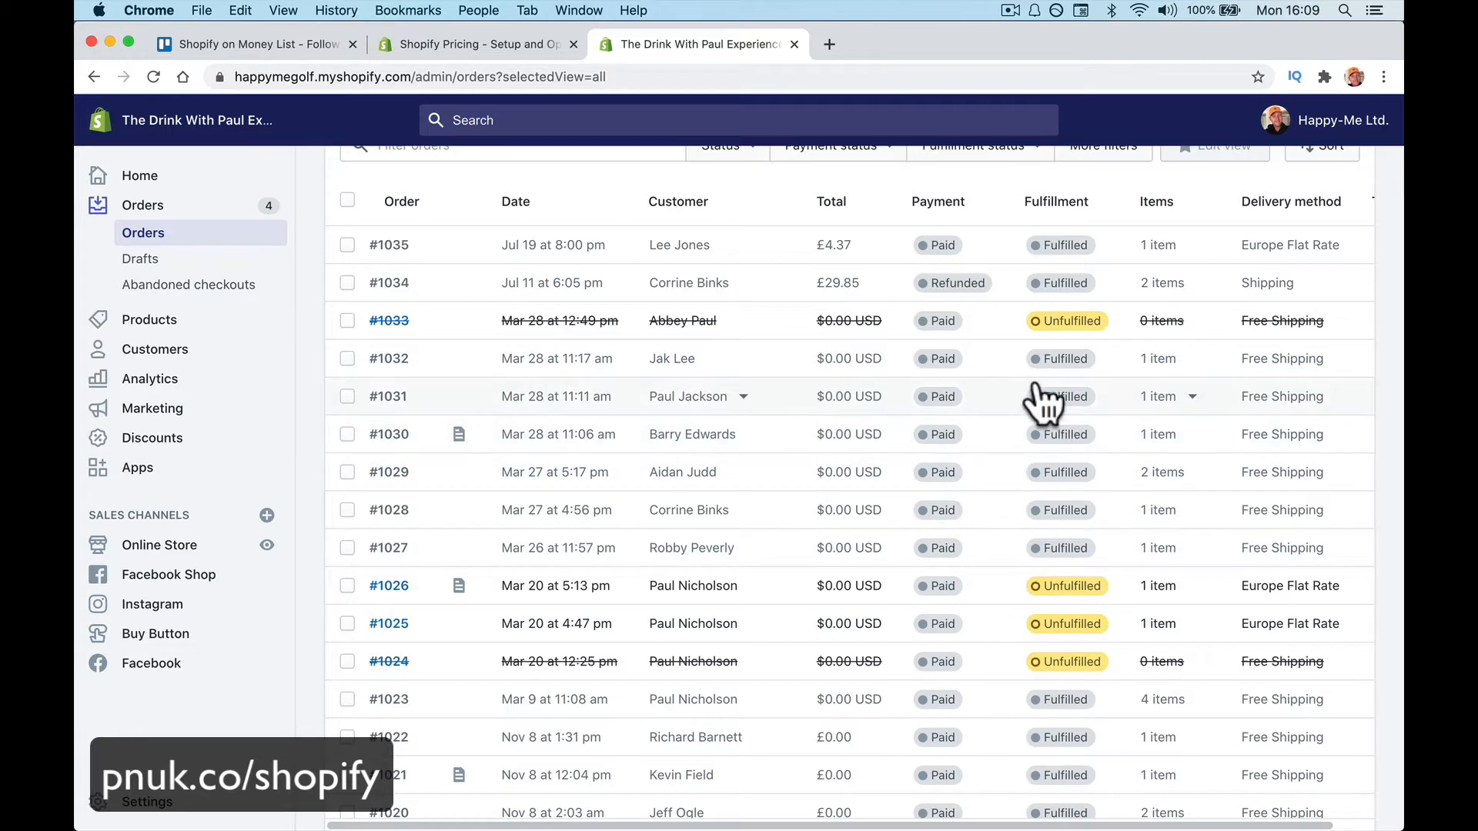
{"action": "scroll", "coordinate": [1039, 396], "scroll_direction": "up", "scroll_amount": 2}
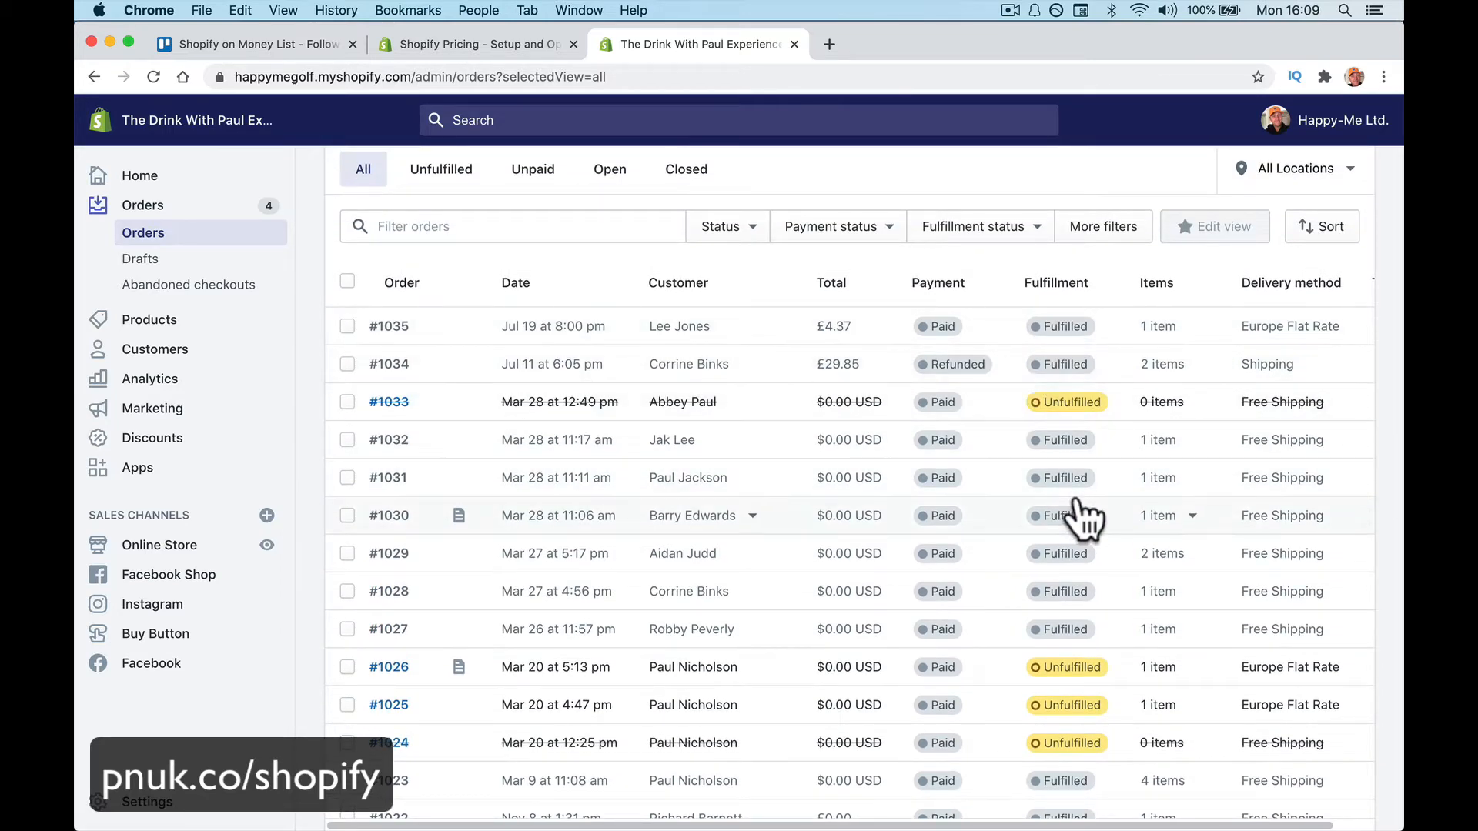
{"action": "scroll", "coordinate": [1082, 518], "scroll_direction": "down", "scroll_amount": 4}
{"action": "scroll", "coordinate": [1170, 444], "scroll_direction": "up", "scroll_amount": 3}
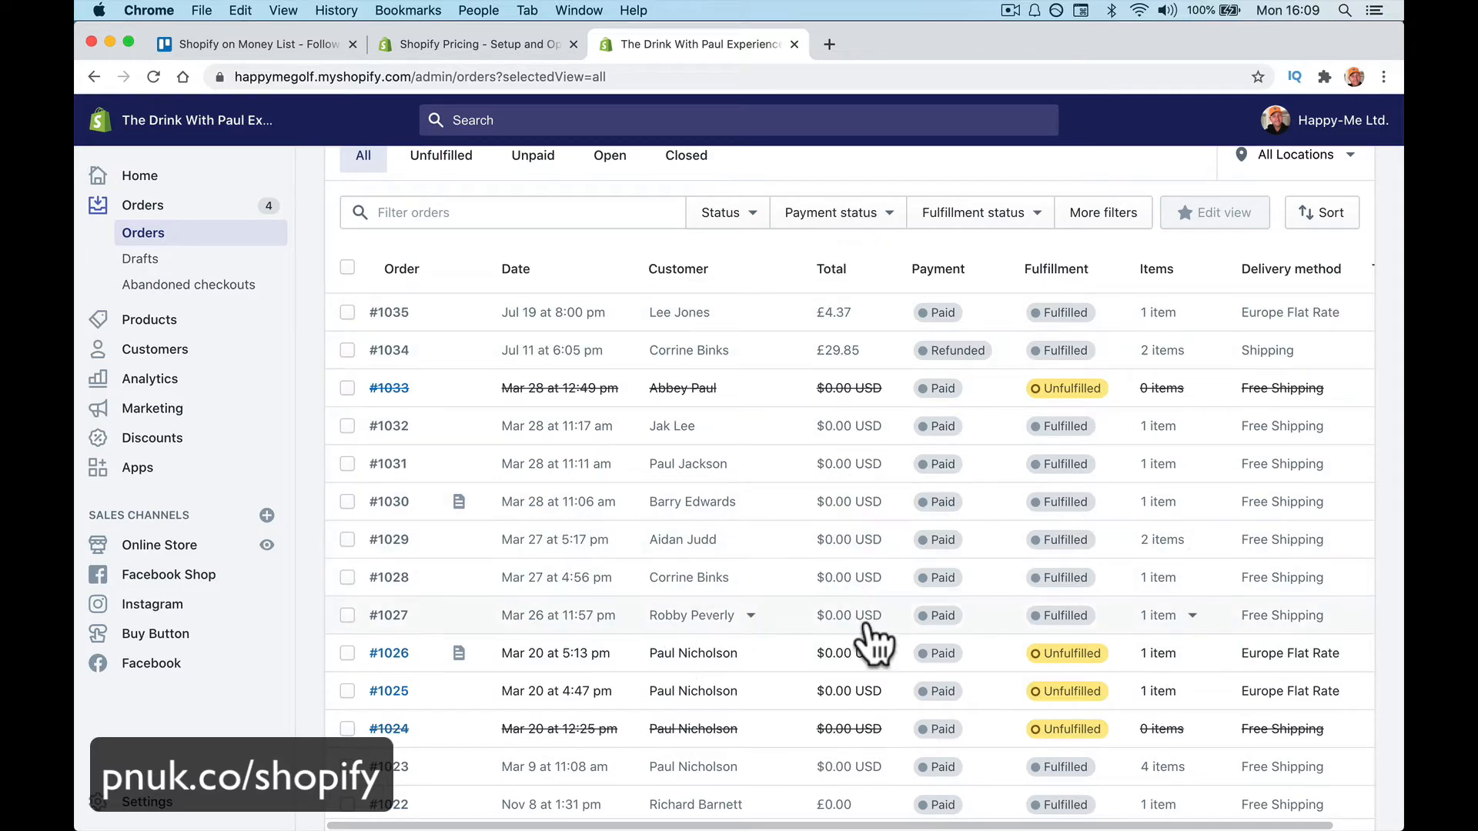
{"action": "scroll", "coordinate": [892, 504], "scroll_direction": "down", "scroll_amount": 5}
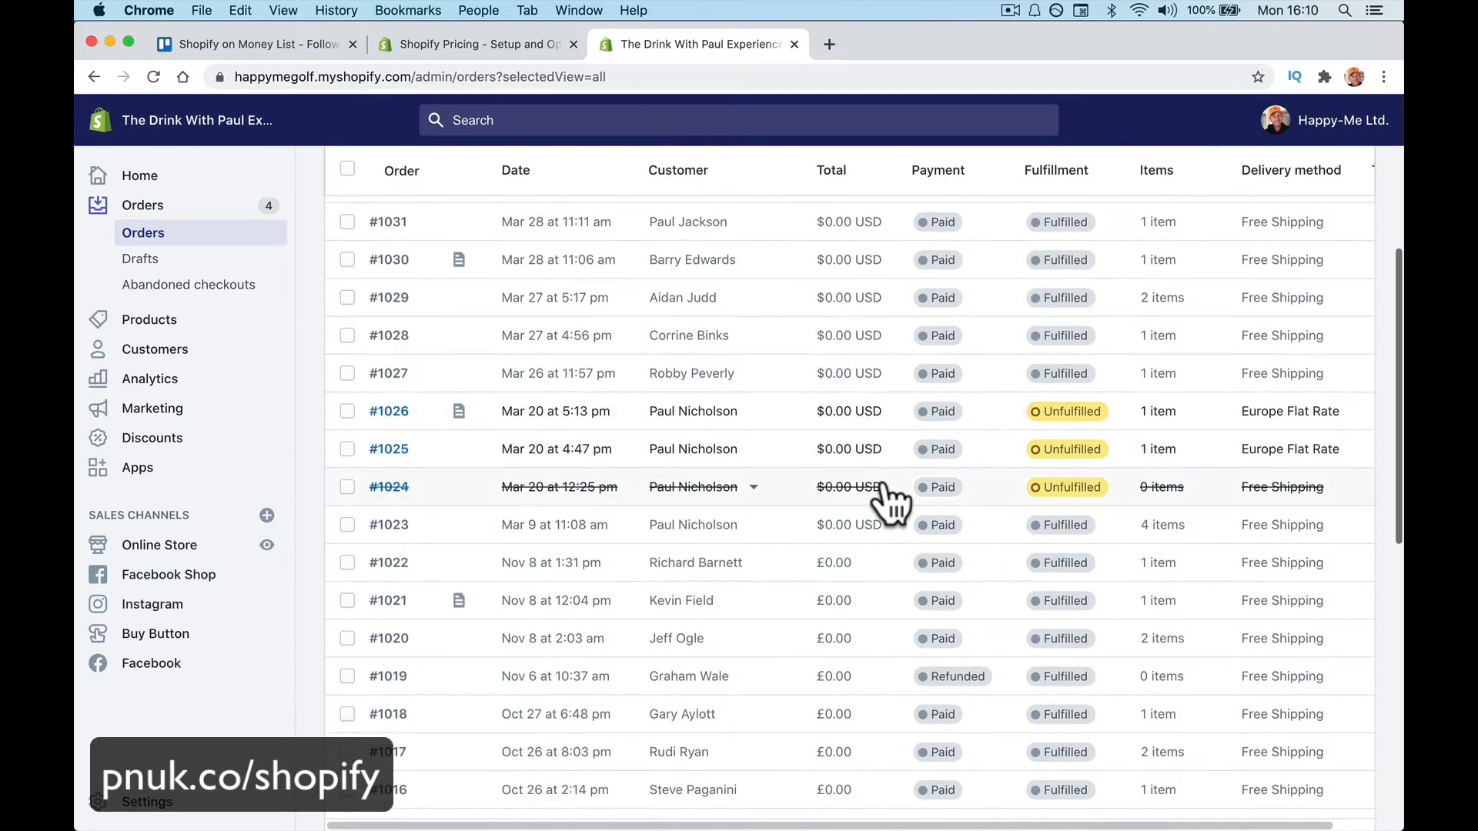
{"action": "left_click", "coordinate": [390, 413]}
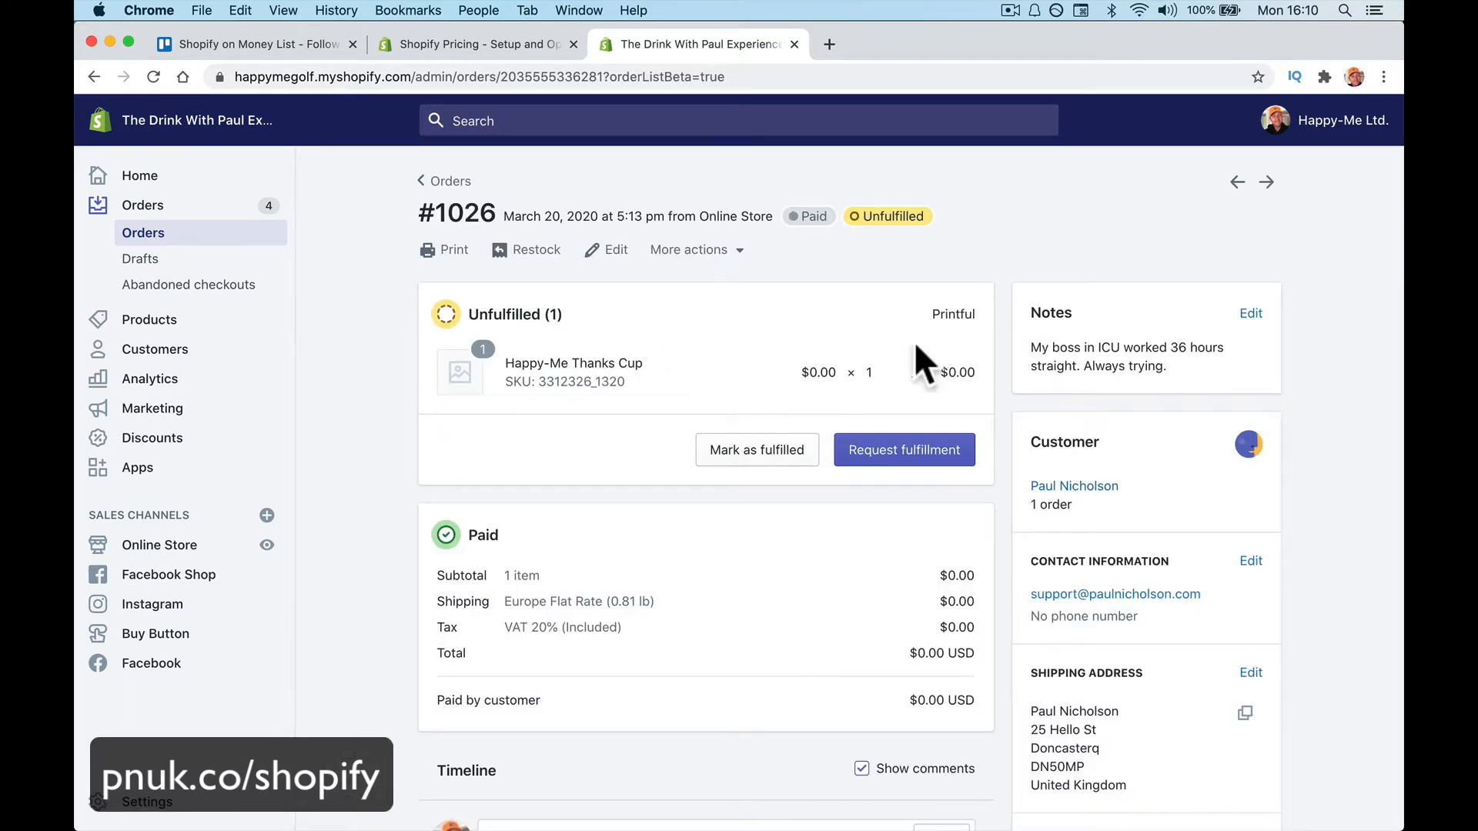
Review the paid, unfulfilled Happy-Me Thanks Cup order and click into its comment box
{"action": "scroll", "coordinate": [954, 313], "scroll_direction": "down", "scroll_amount": 2}
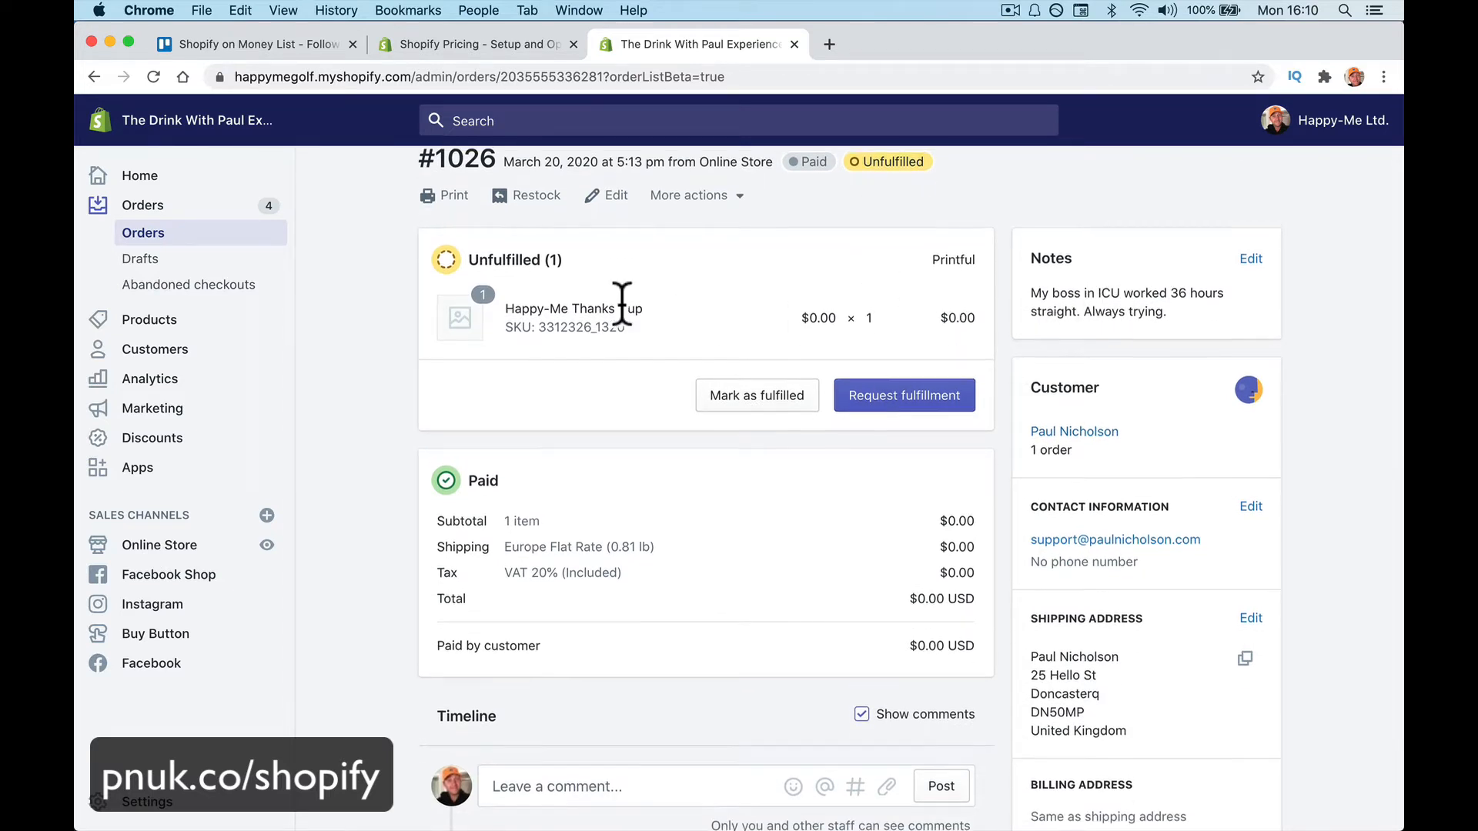
{"action": "scroll", "coordinate": [621, 307], "scroll_direction": "up", "scroll_amount": 1}
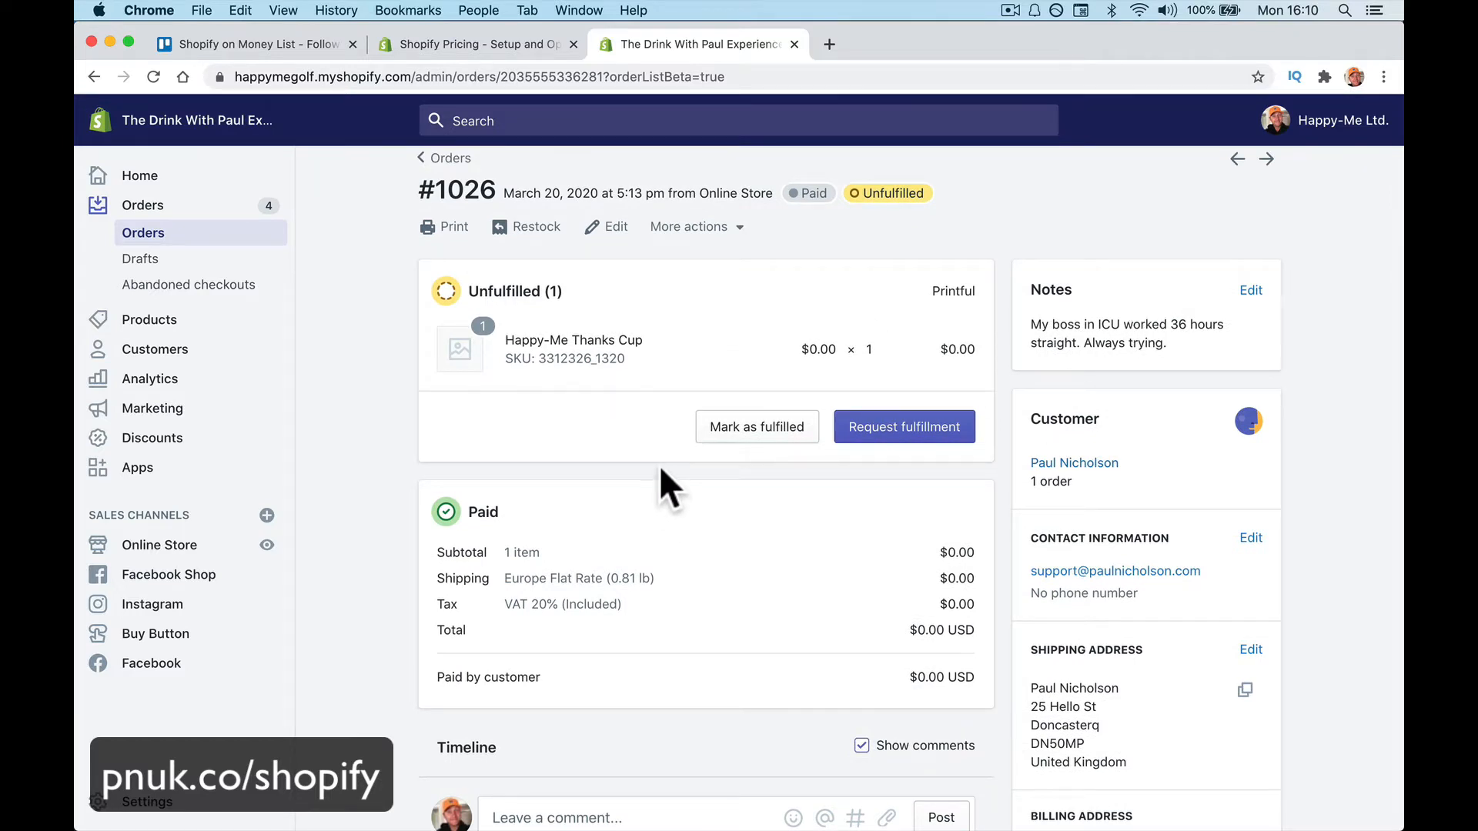
{"action": "scroll", "coordinate": [662, 485], "scroll_direction": "down", "scroll_amount": 3}
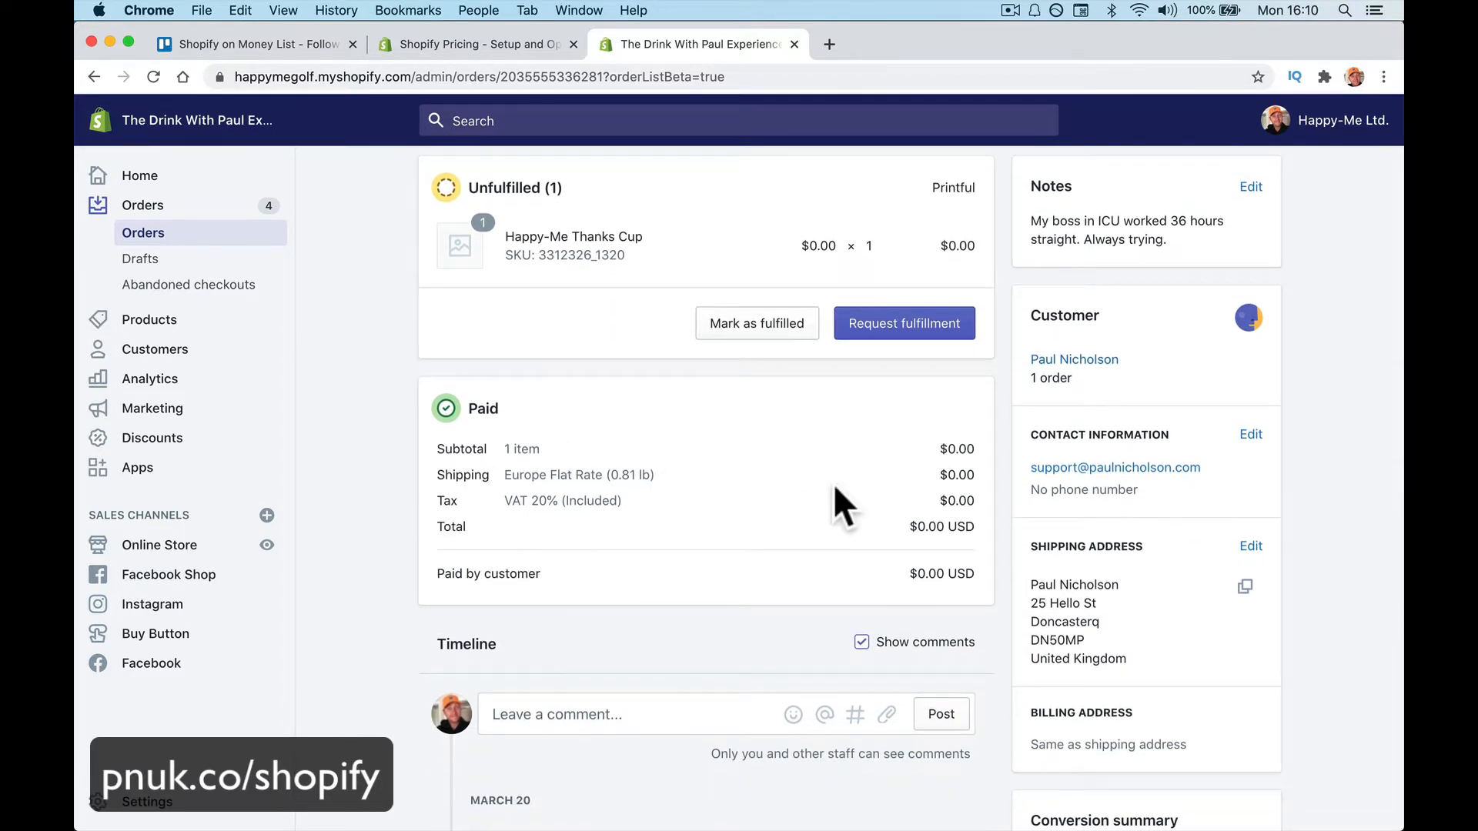
{"action": "scroll", "coordinate": [922, 546], "scroll_direction": "down", "scroll_amount": 5}
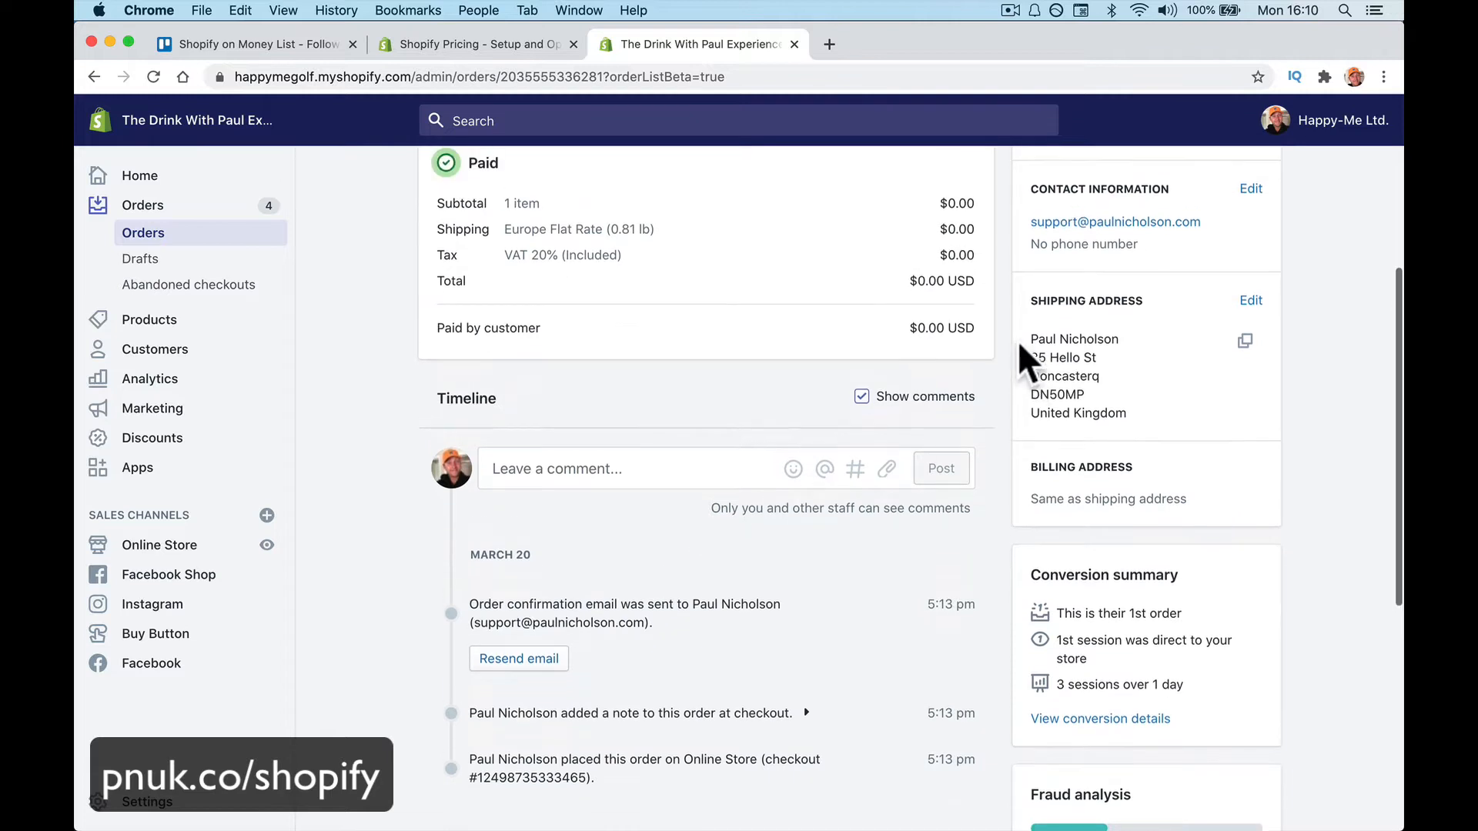
{"action": "scroll", "coordinate": [1030, 357], "scroll_direction": "up", "scroll_amount": 2}
{"action": "scroll", "coordinate": [1077, 454], "scroll_direction": "up", "scroll_amount": 5}
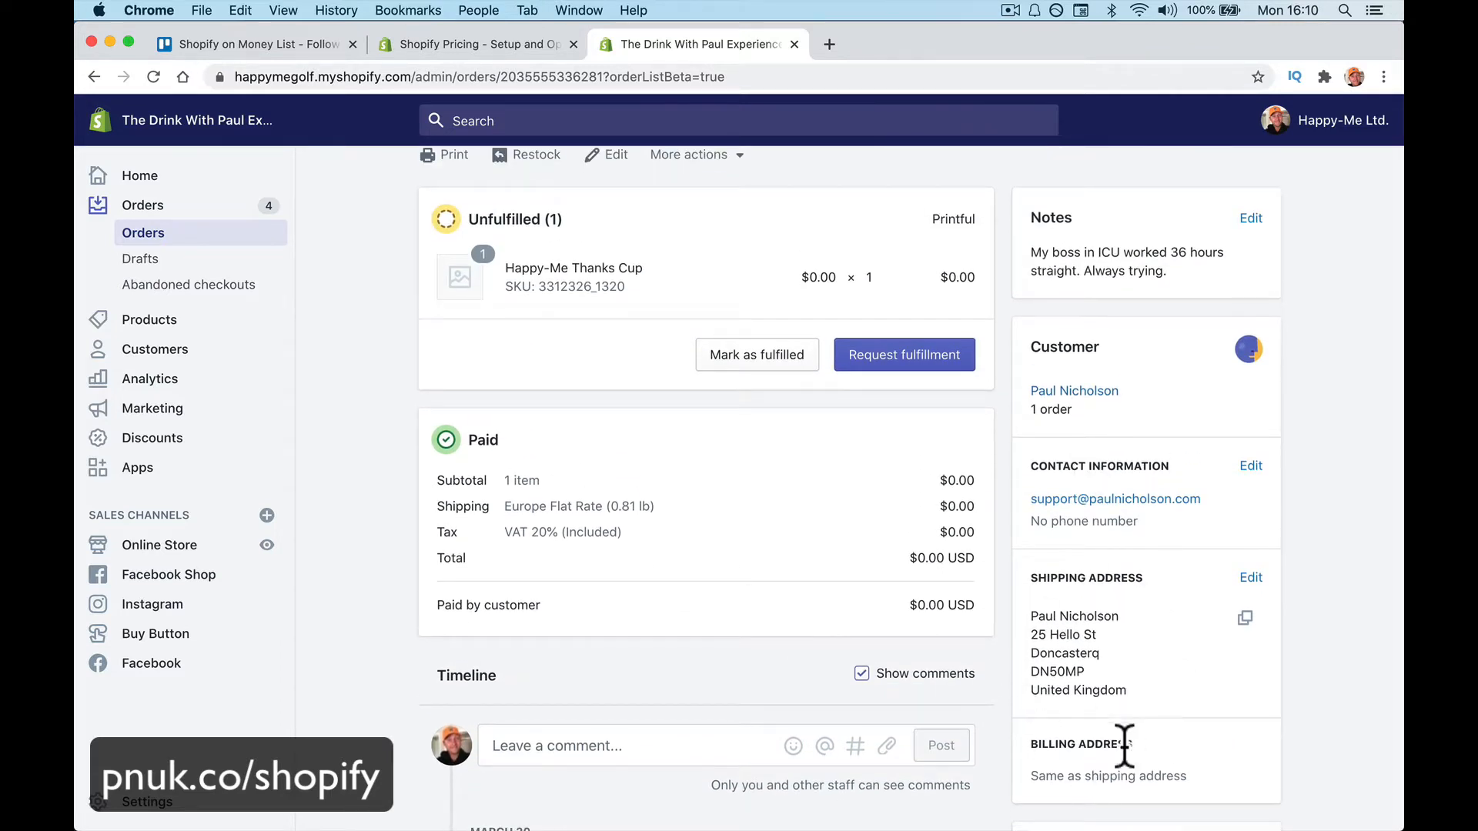
{"action": "scroll", "coordinate": [1121, 743], "scroll_direction": "down", "scroll_amount": 2}
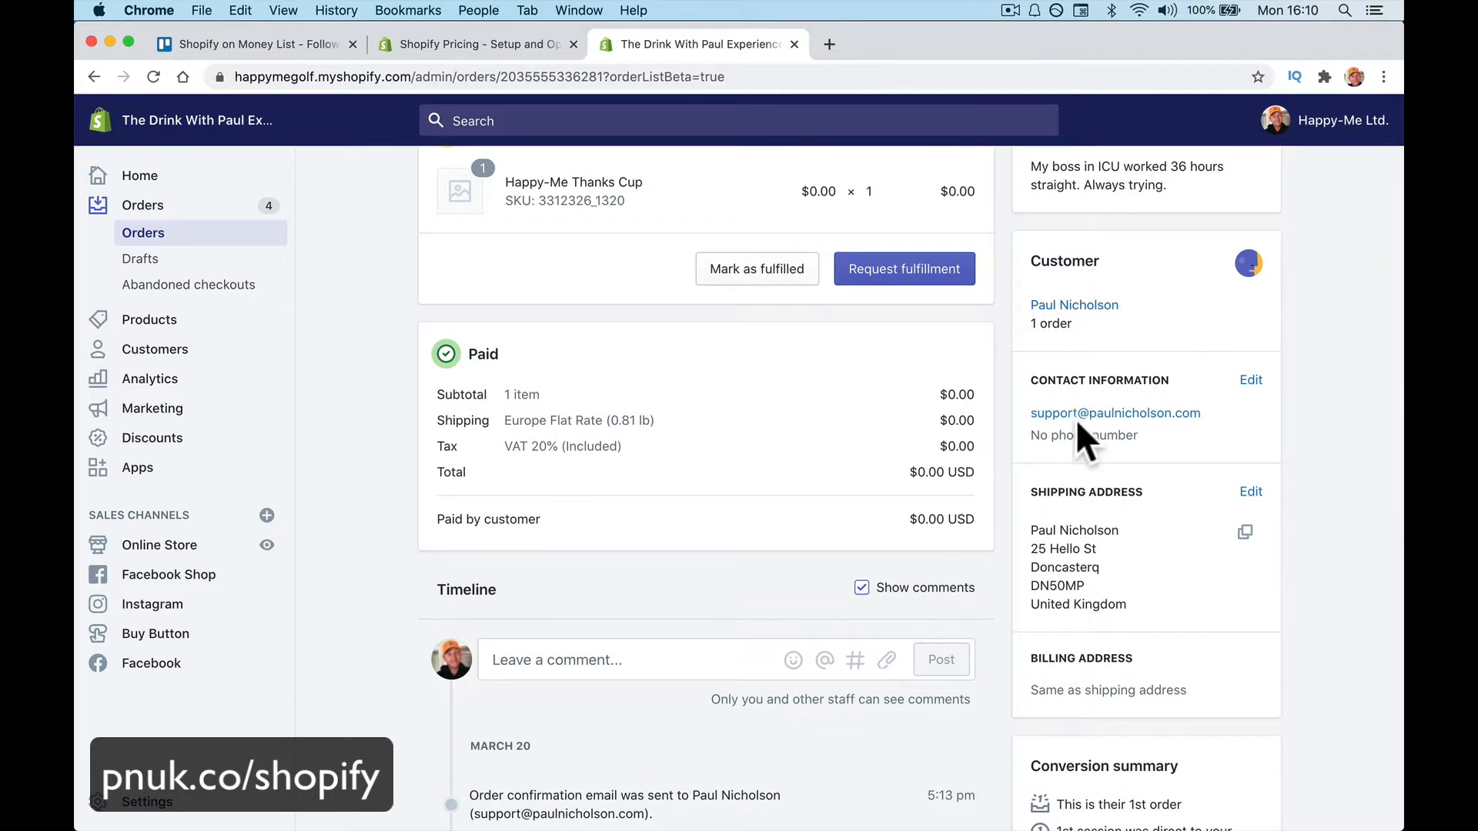
{"action": "scroll", "coordinate": [1162, 629], "scroll_direction": "down", "scroll_amount": 10}
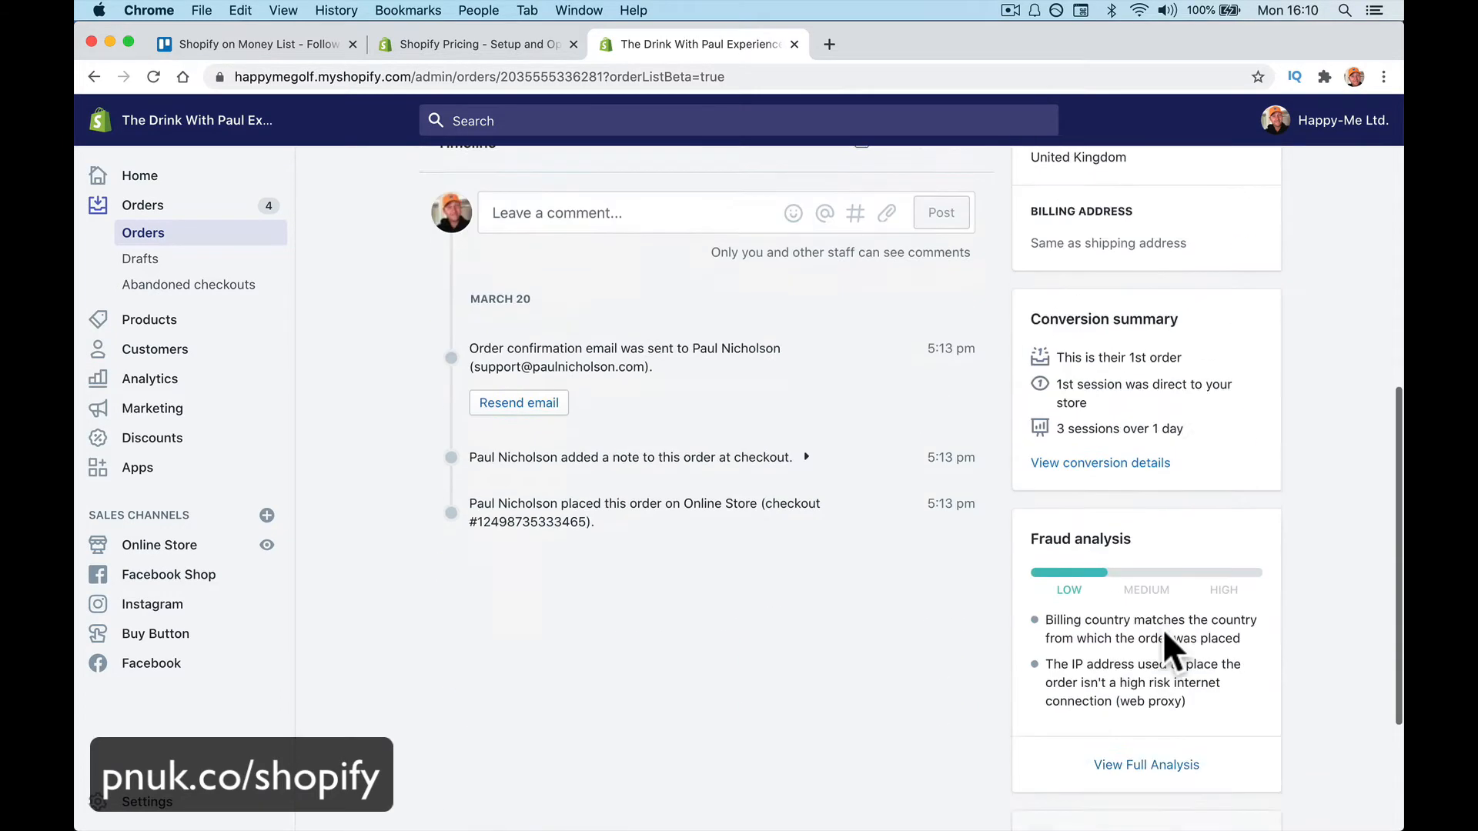
{"action": "scroll", "coordinate": [1162, 651], "scroll_direction": "up", "scroll_amount": 7}
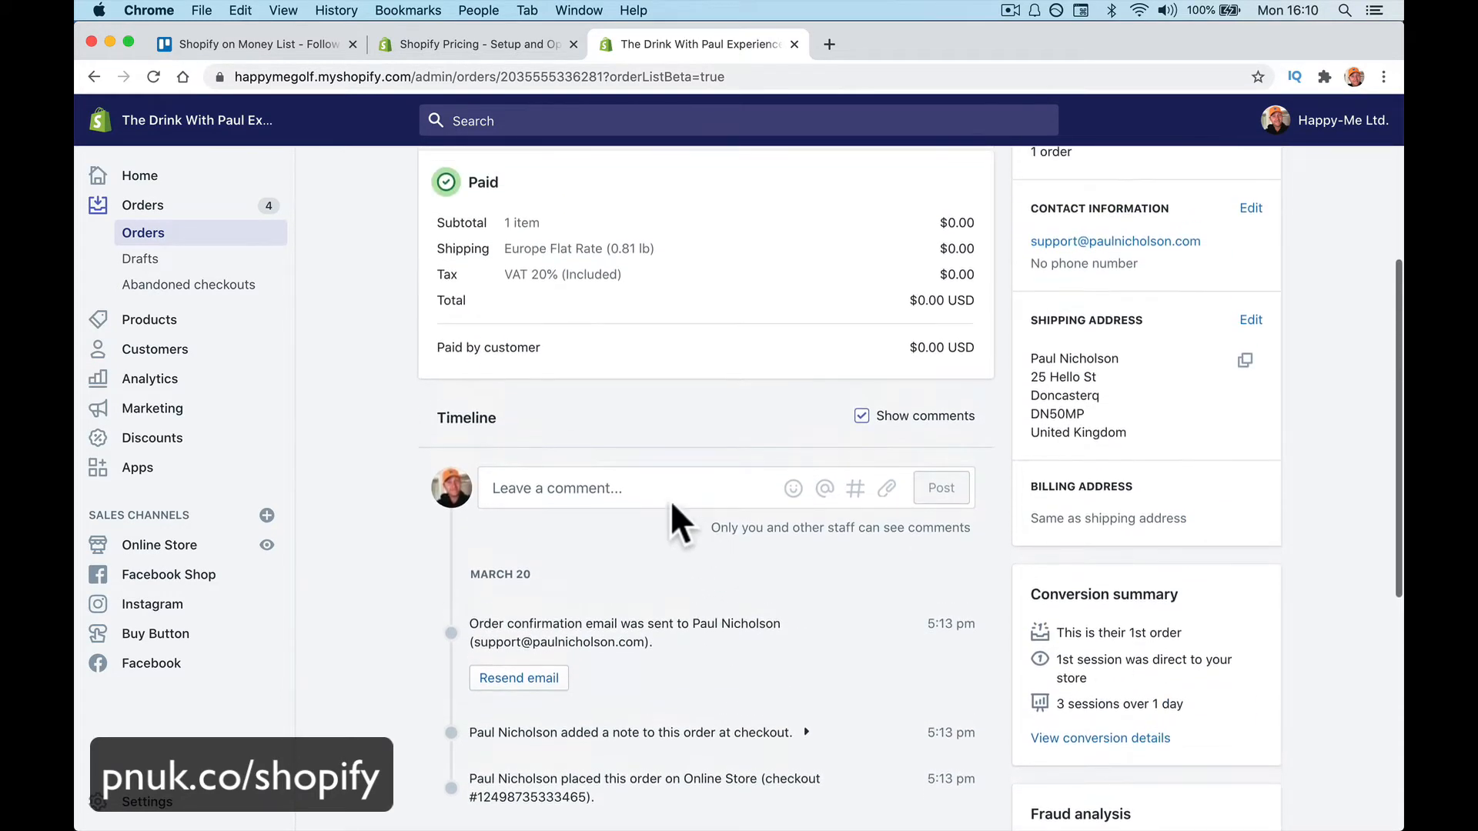
{"action": "left_click", "coordinate": [618, 483]}
Check the order's More actions menu without choosing anything, then open Abandoned checkouts
{"action": "scroll", "coordinate": [704, 486], "scroll_direction": "up", "scroll_amount": 6}
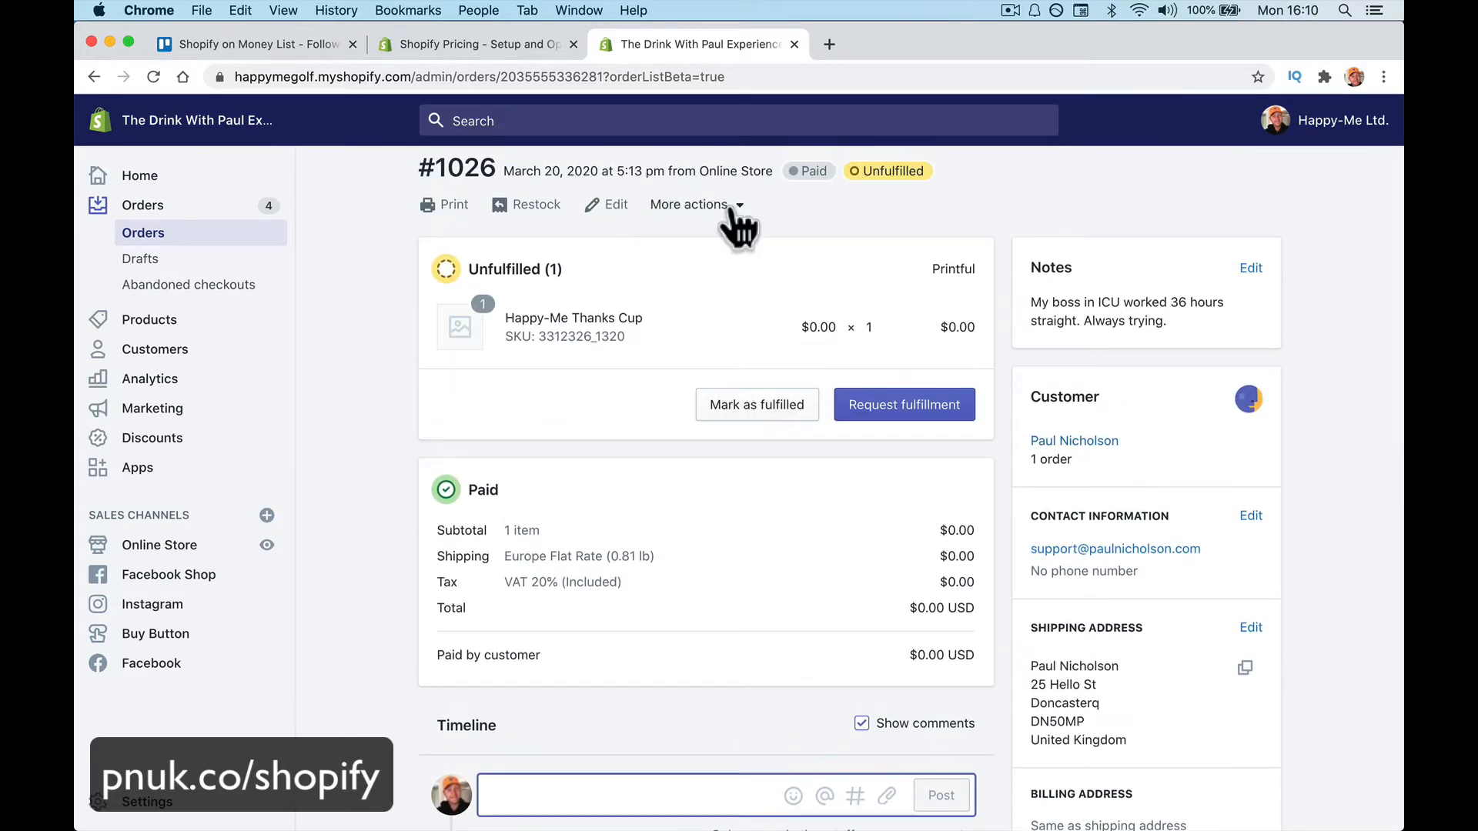
{"action": "left_click", "coordinate": [730, 209]}
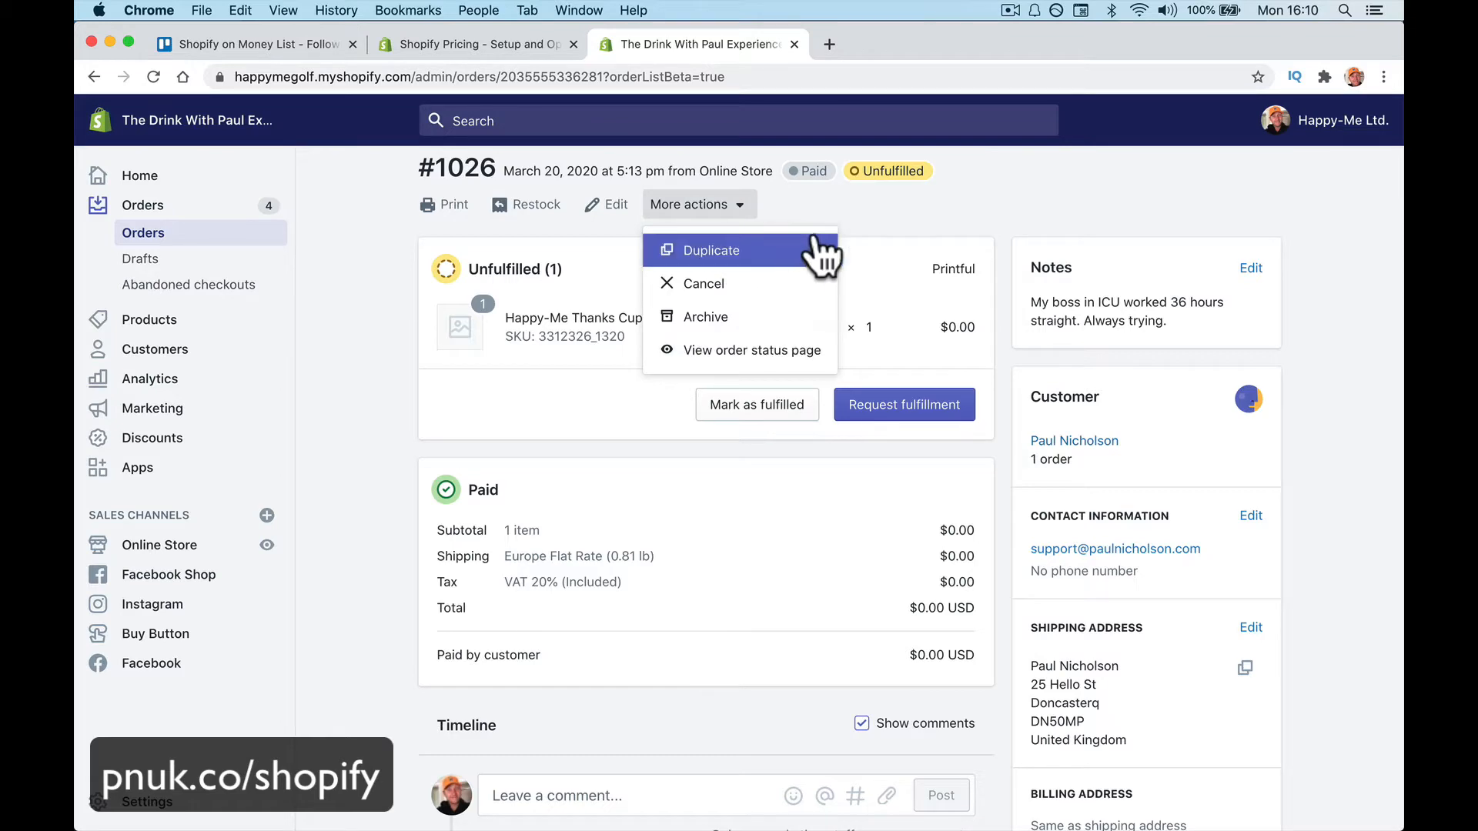
{"action": "left_click", "coordinate": [366, 358]}
{"action": "scroll", "coordinate": [694, 530], "scroll_direction": "down", "scroll_amount": 5}
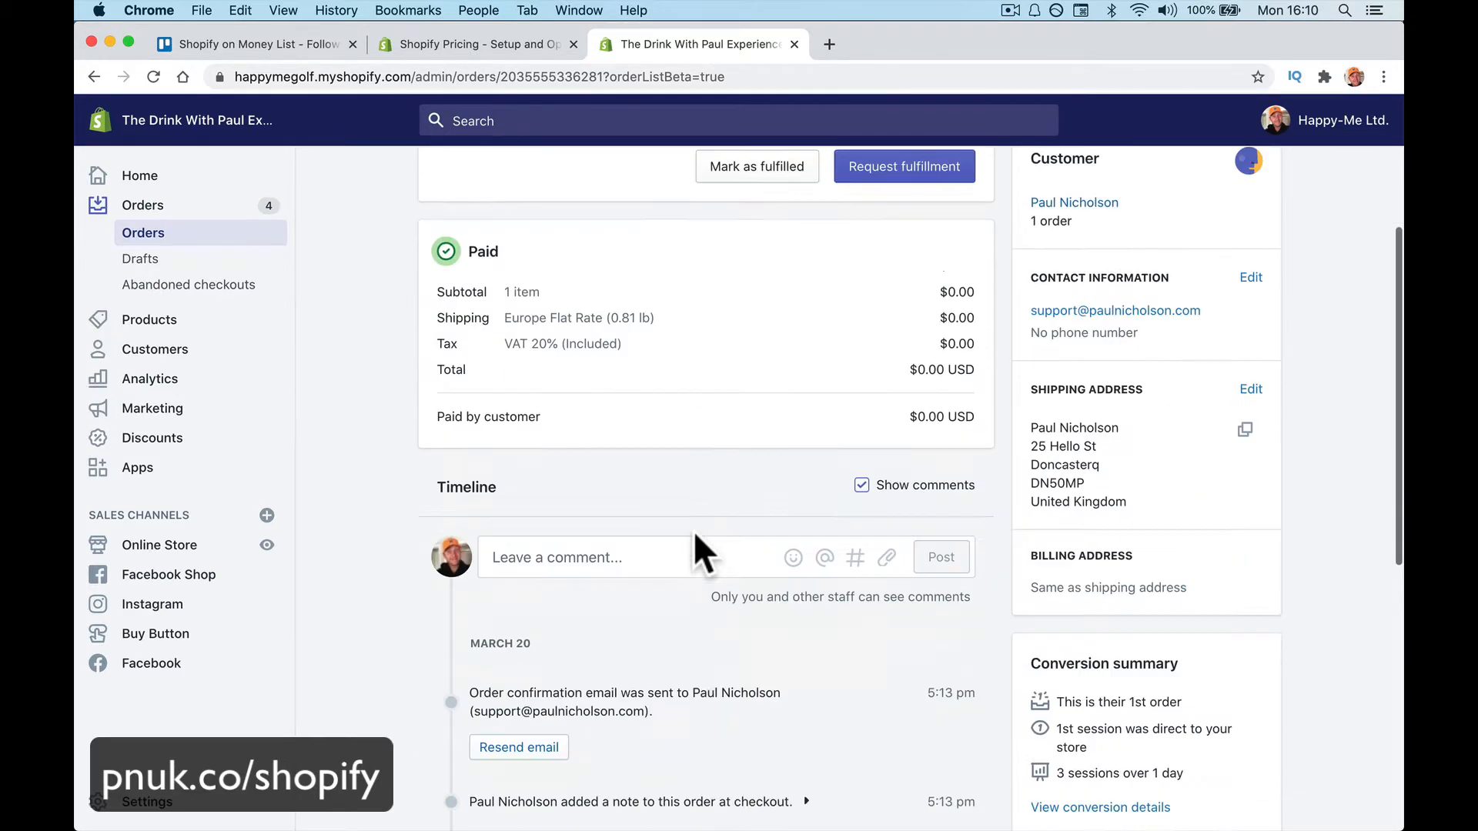
{"action": "scroll", "coordinate": [694, 529], "scroll_direction": "up", "scroll_amount": 5}
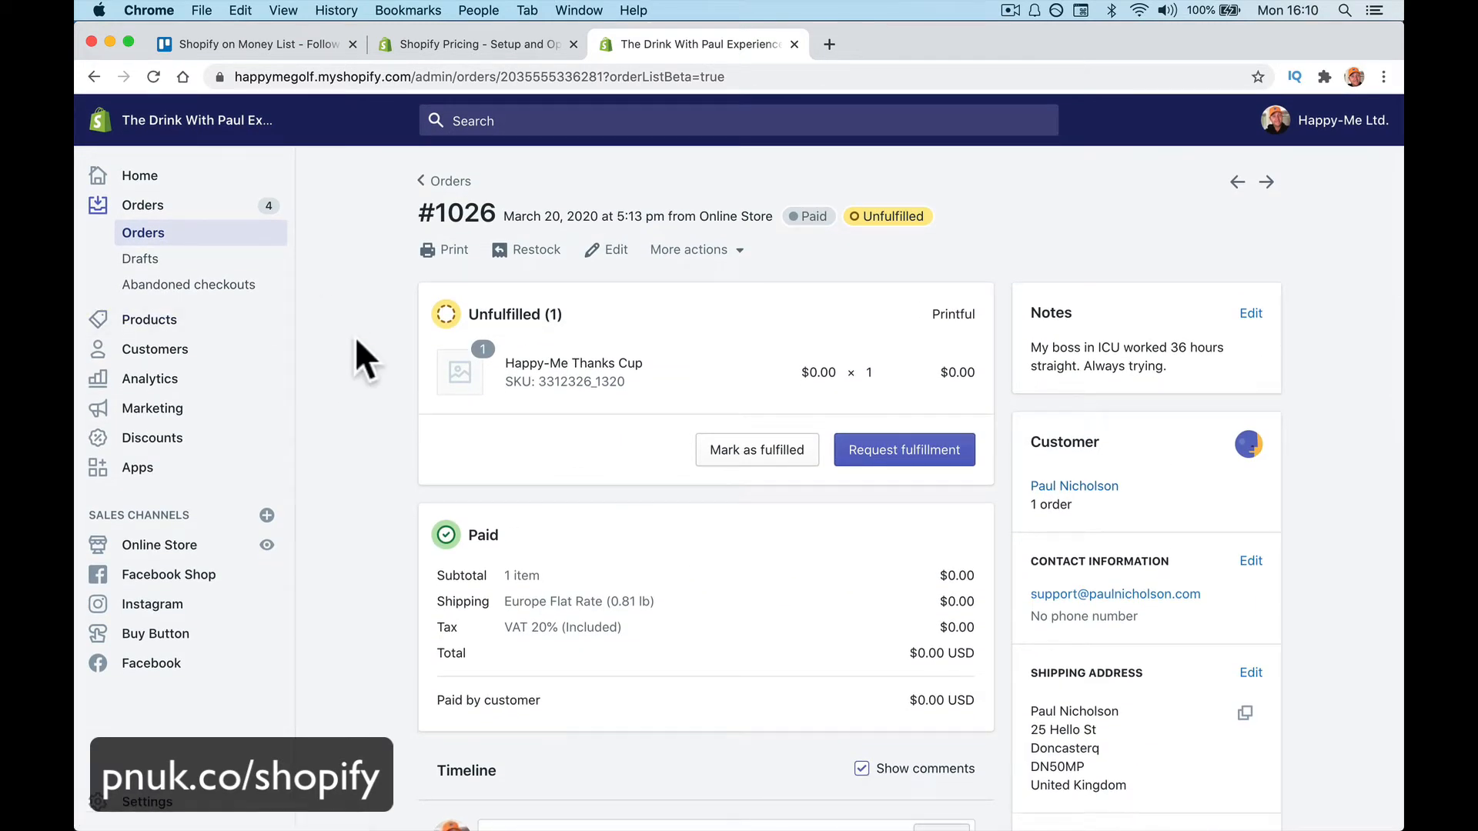
{"action": "left_click", "coordinate": [245, 288]}
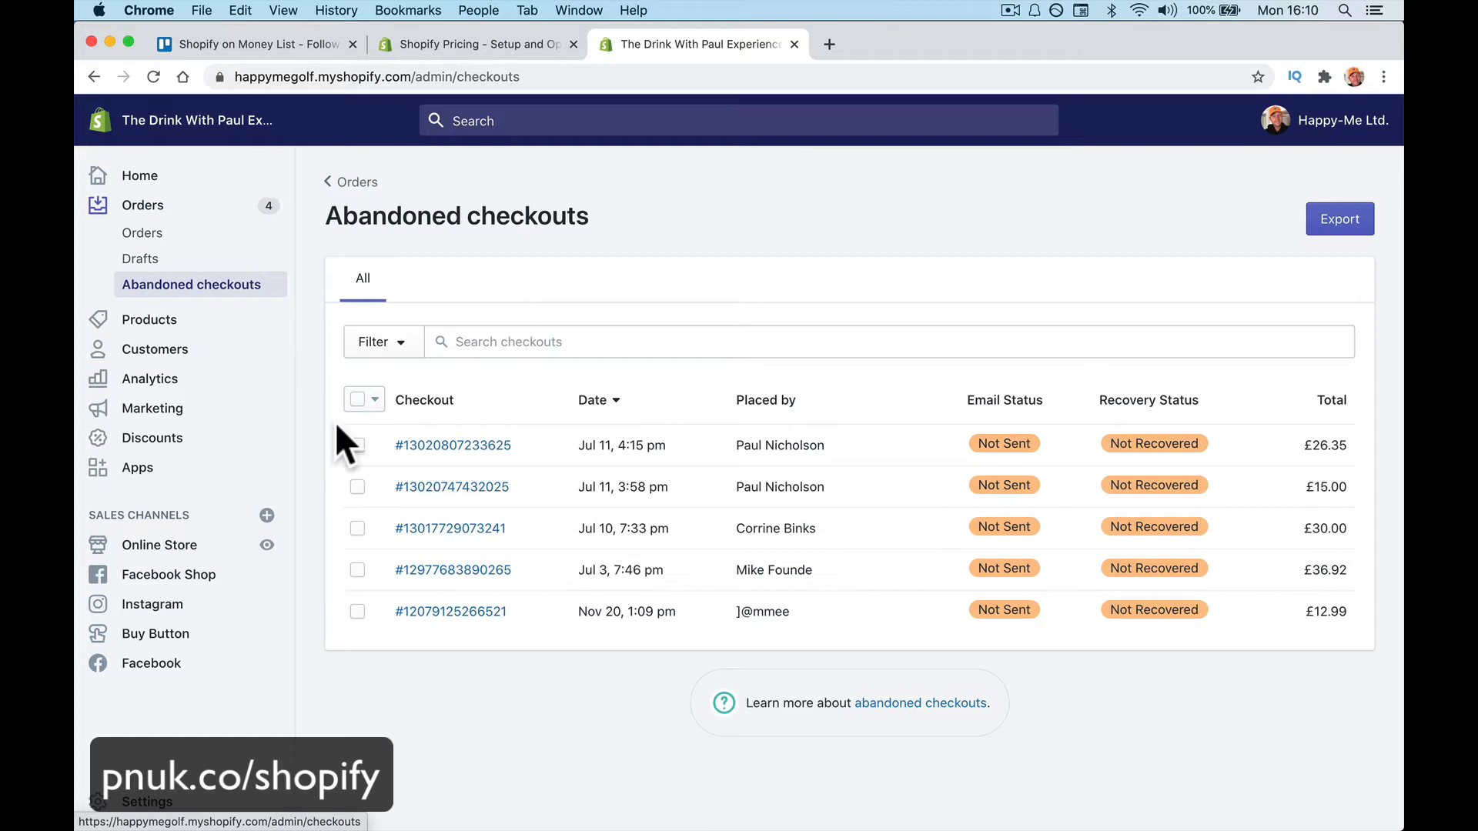
Review and send a recovery email for the newest abandoned cart of two mugs totalling £17.00
{"action": "left_click", "coordinate": [492, 445]}
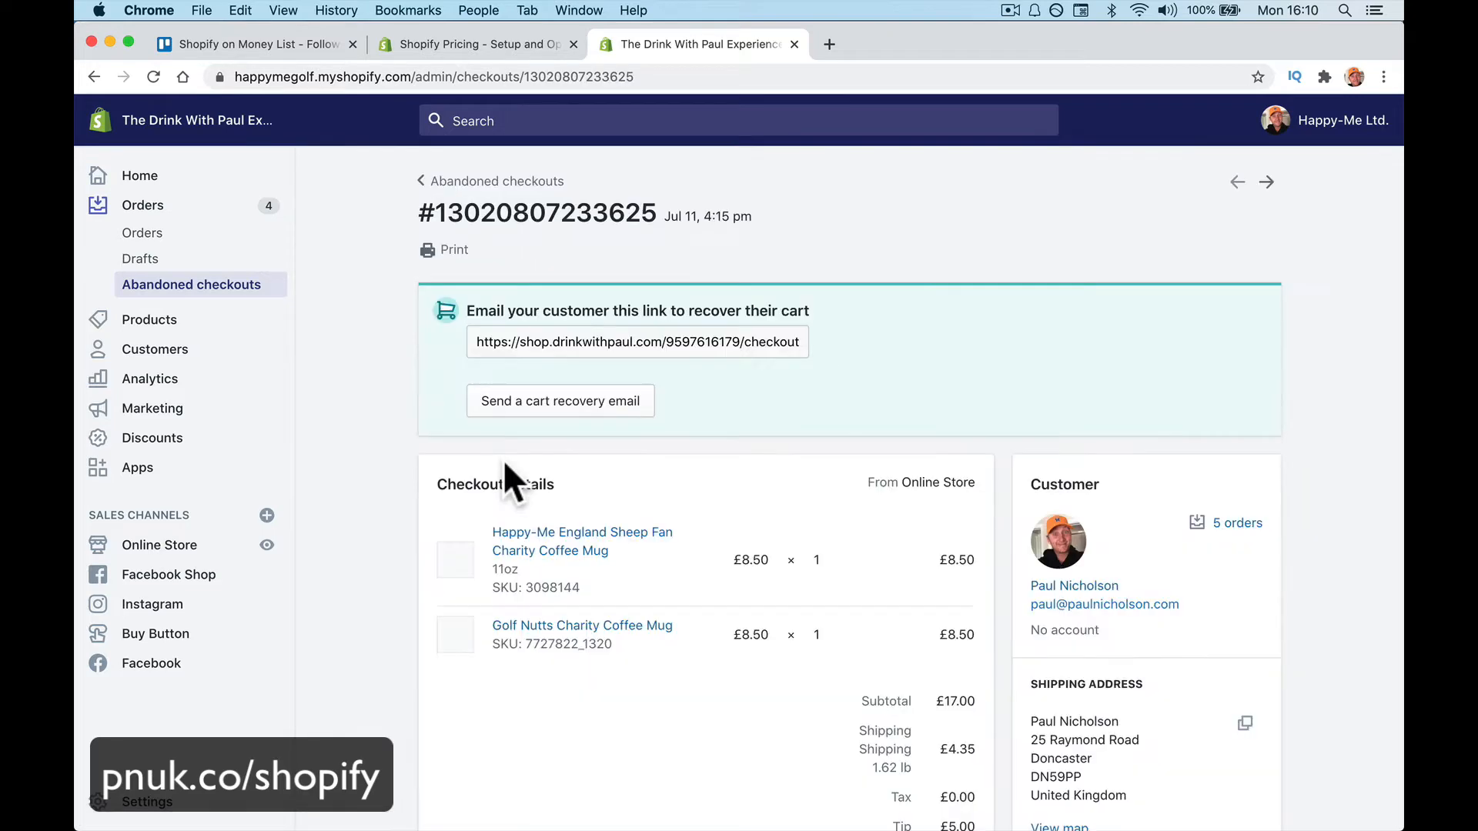
{"action": "scroll", "coordinate": [504, 462], "scroll_direction": "down", "scroll_amount": 5}
{"action": "scroll", "coordinate": [502, 459], "scroll_direction": "up", "scroll_amount": 5}
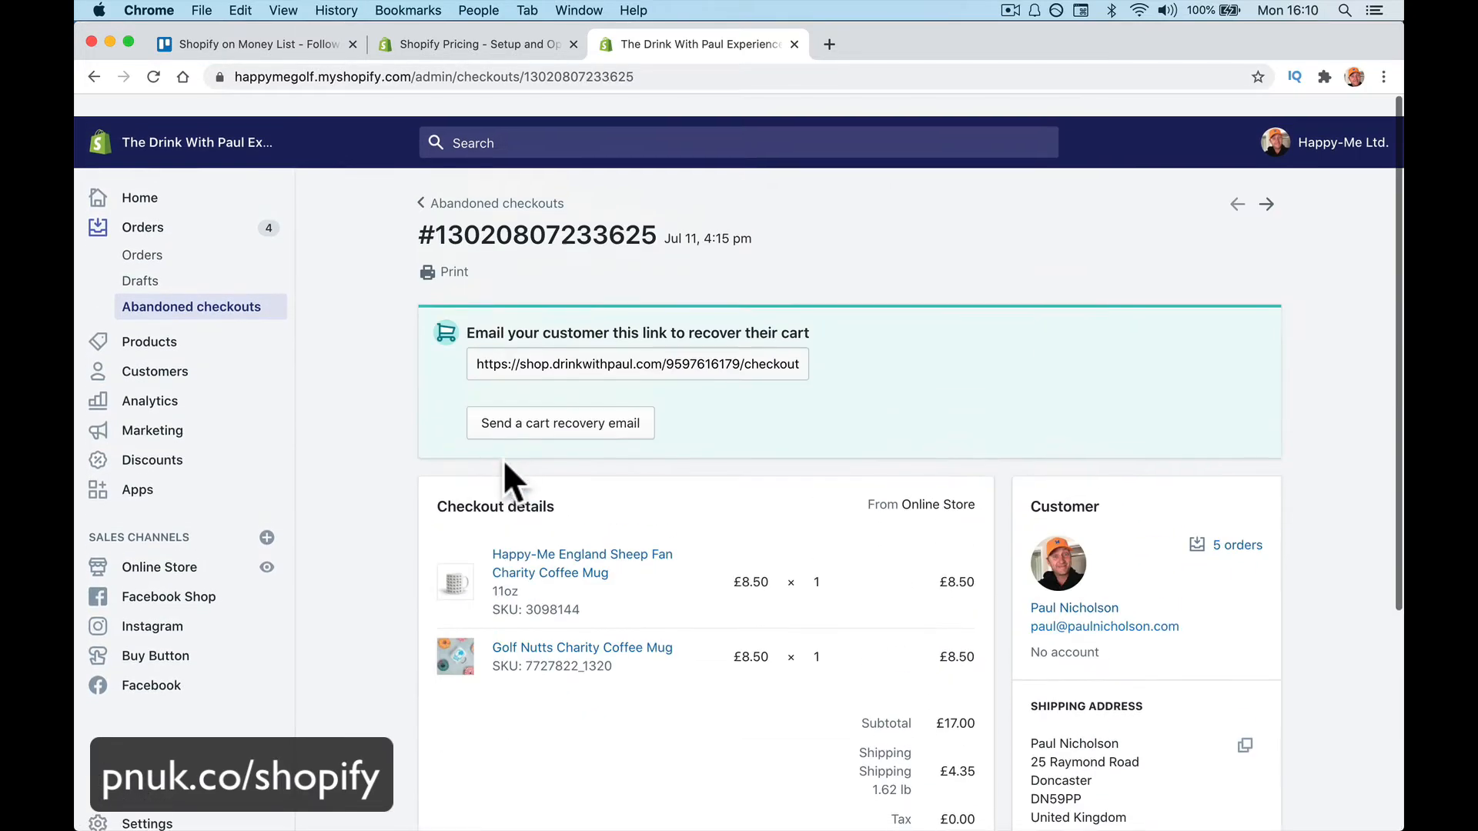
{"action": "scroll", "coordinate": [502, 462], "scroll_direction": "left", "scroll_amount": 5}
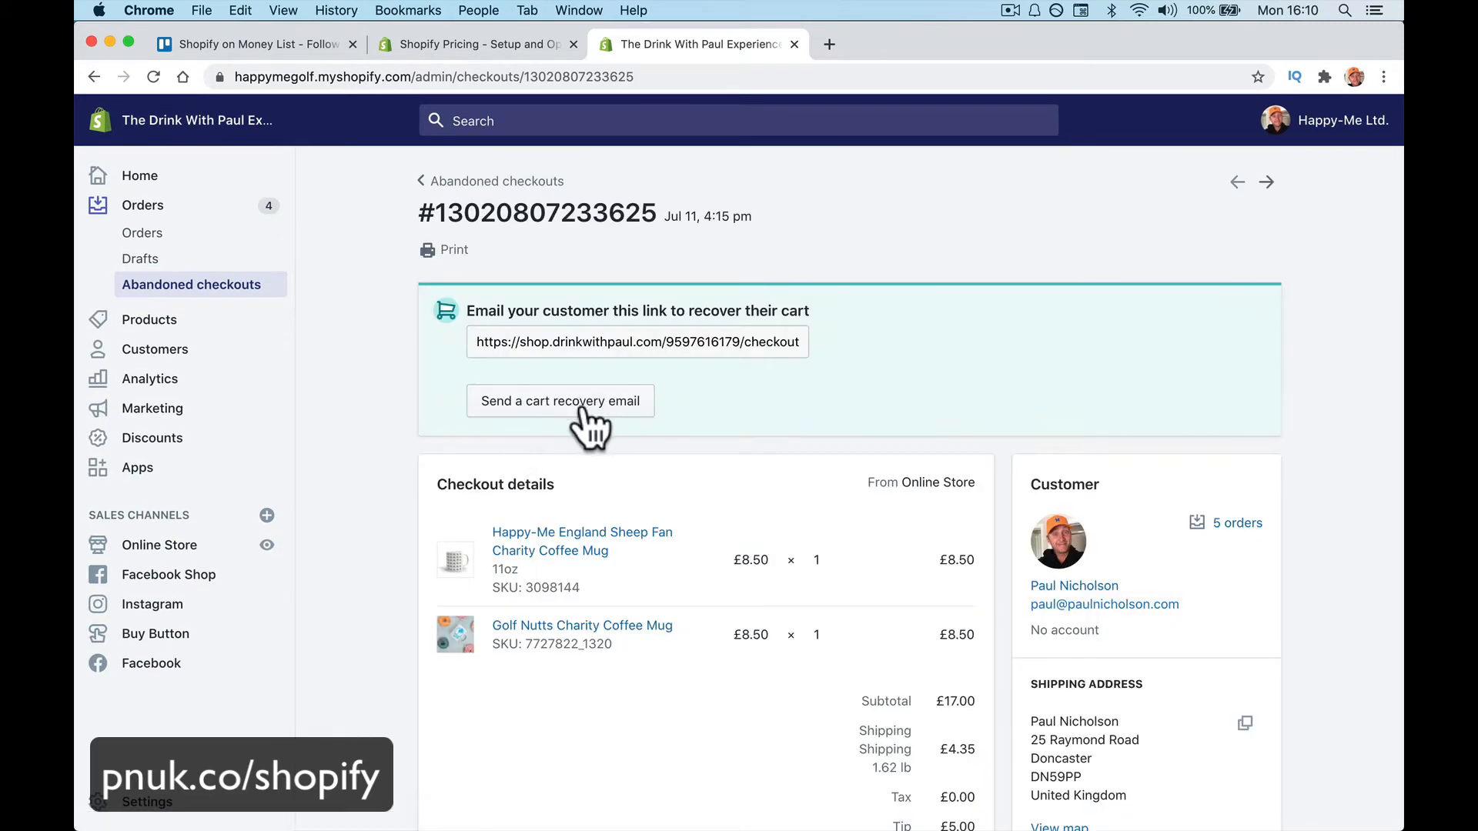
{"action": "left_click", "coordinate": [587, 422]}
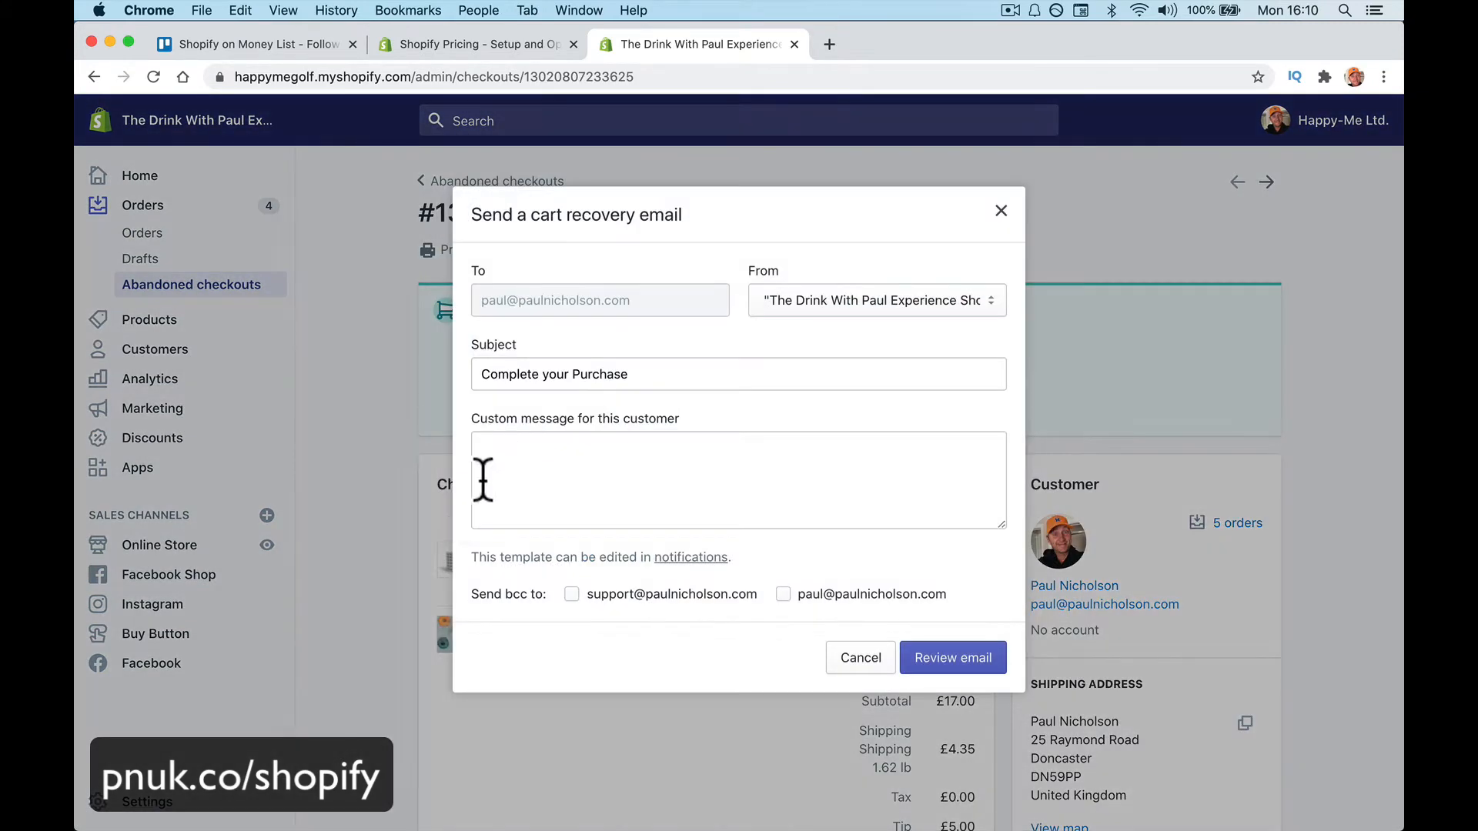
{"action": "left_click", "coordinate": [941, 664]}
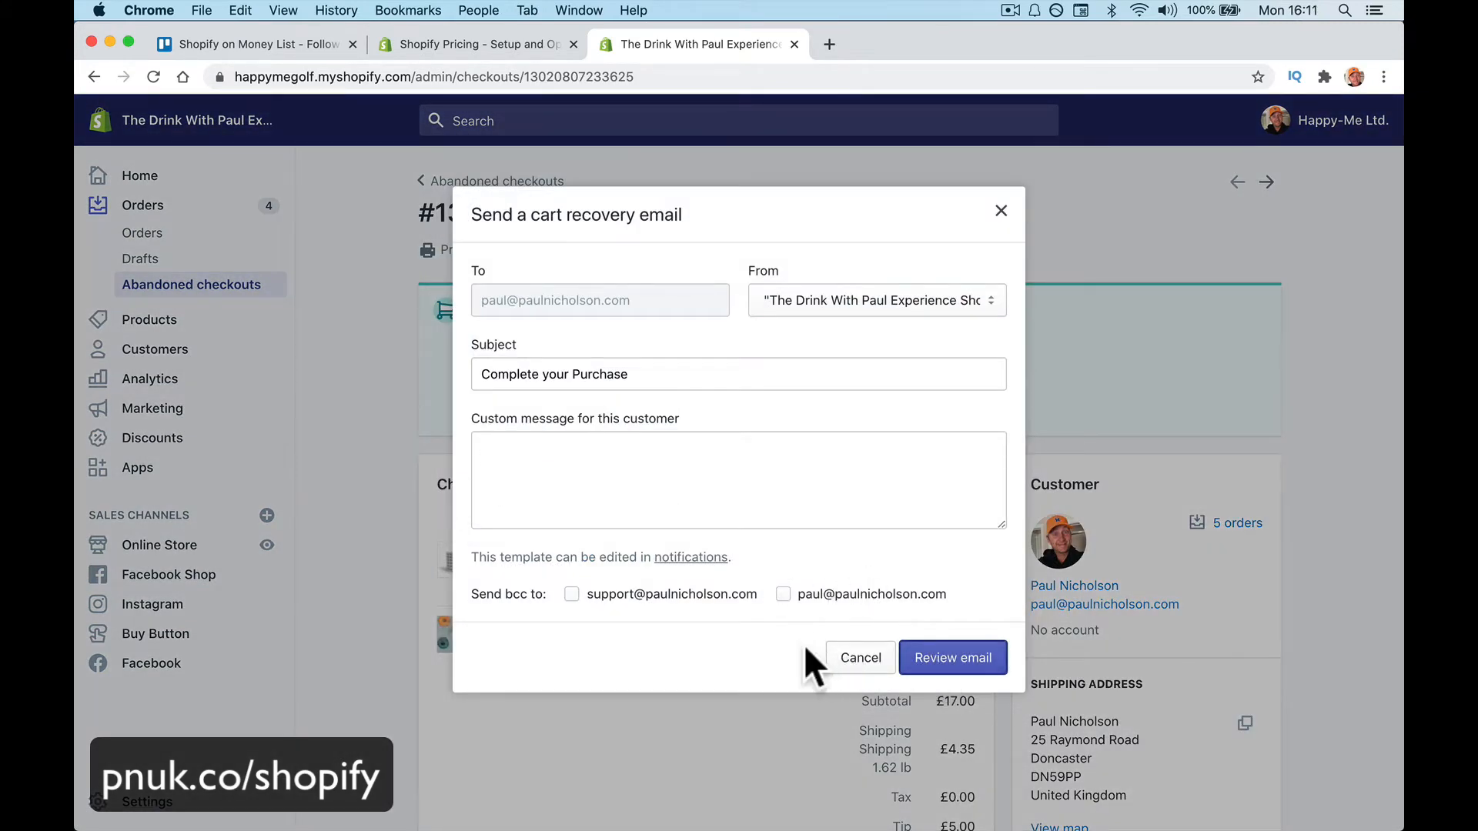
{"action": "left_click", "coordinate": [922, 674]}
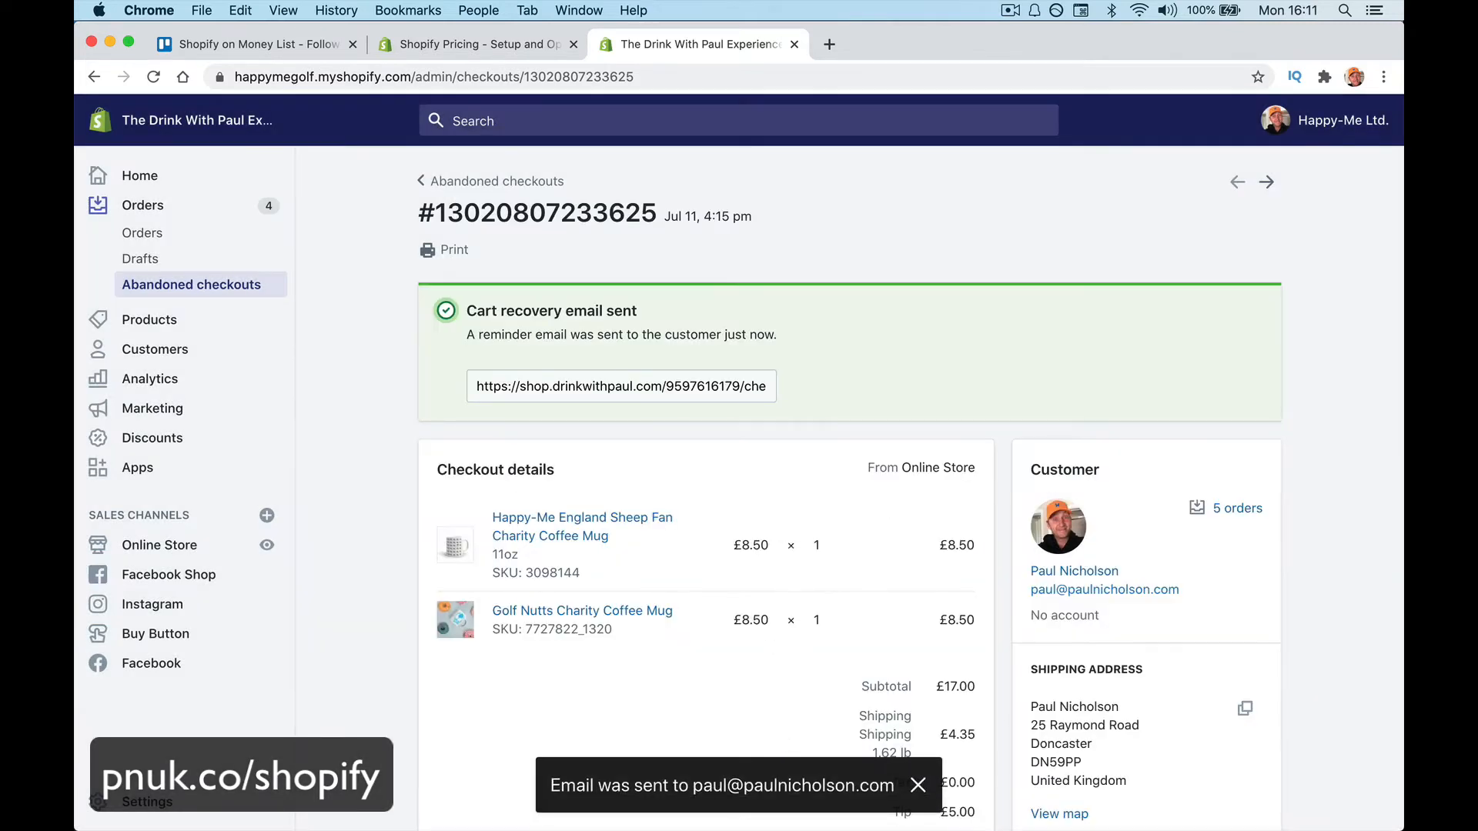
{"action": "mouse_move", "coordinate": [481, 781]}
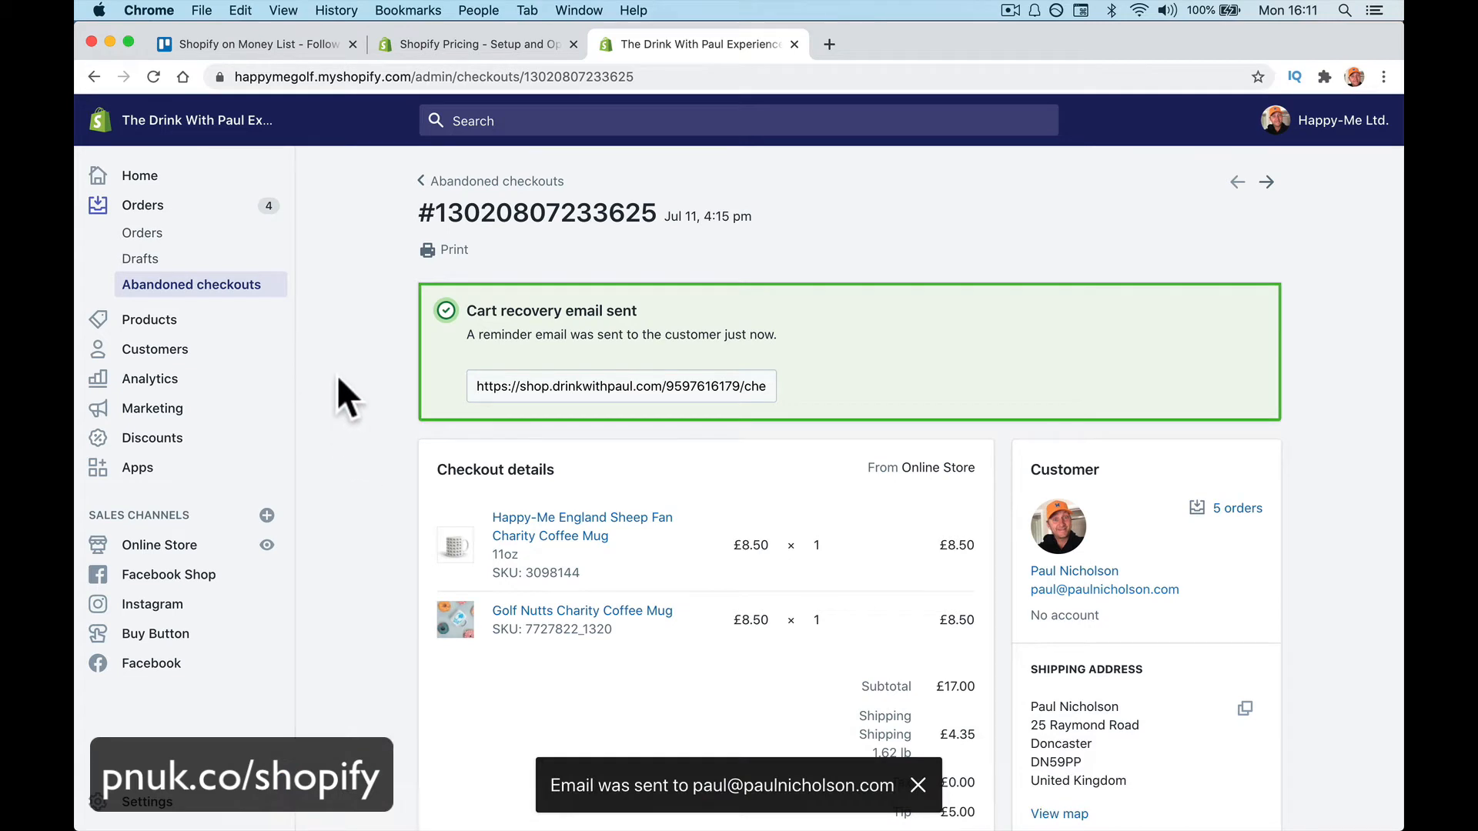
Open Dad hat from Products, scroll through its media and variants, then view it on the storefront
{"action": "left_click", "coordinate": [231, 322]}
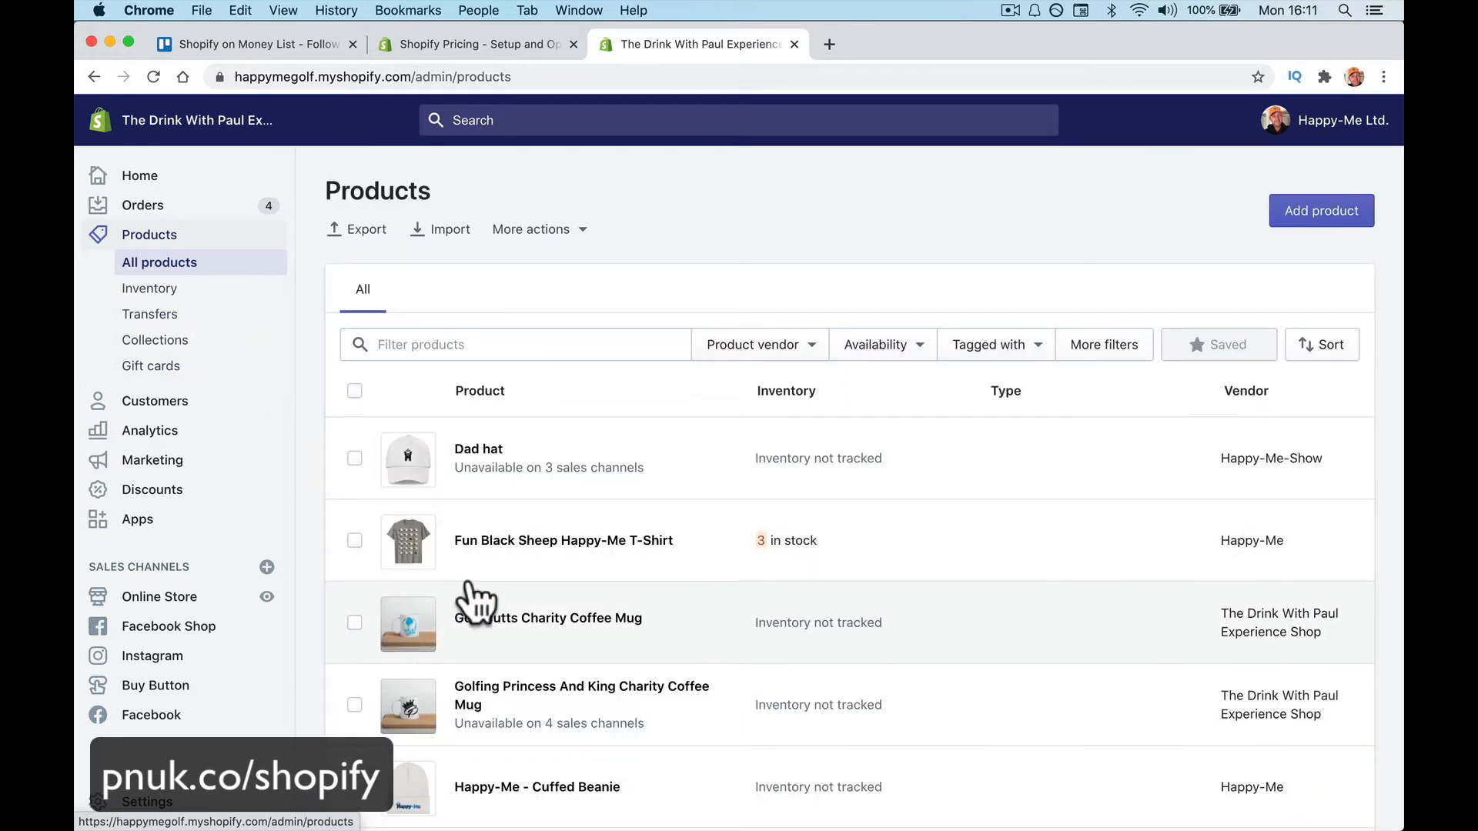
{"action": "scroll", "coordinate": [585, 588], "scroll_direction": "down", "scroll_amount": 10}
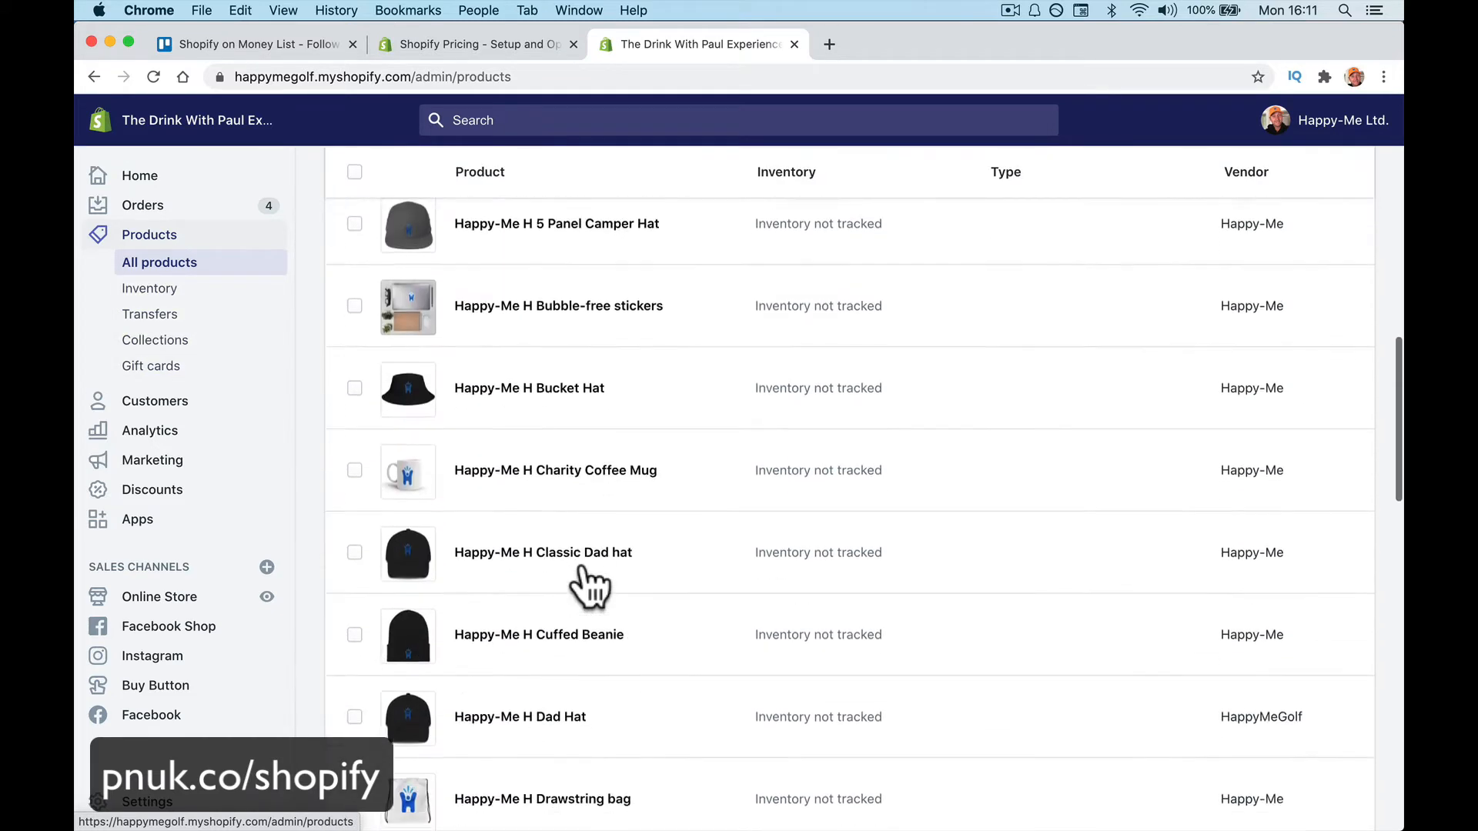
{"action": "scroll", "coordinate": [580, 584], "scroll_direction": "down", "scroll_amount": 5}
{"action": "scroll", "coordinate": [577, 577], "scroll_direction": "up", "scroll_amount": 15}
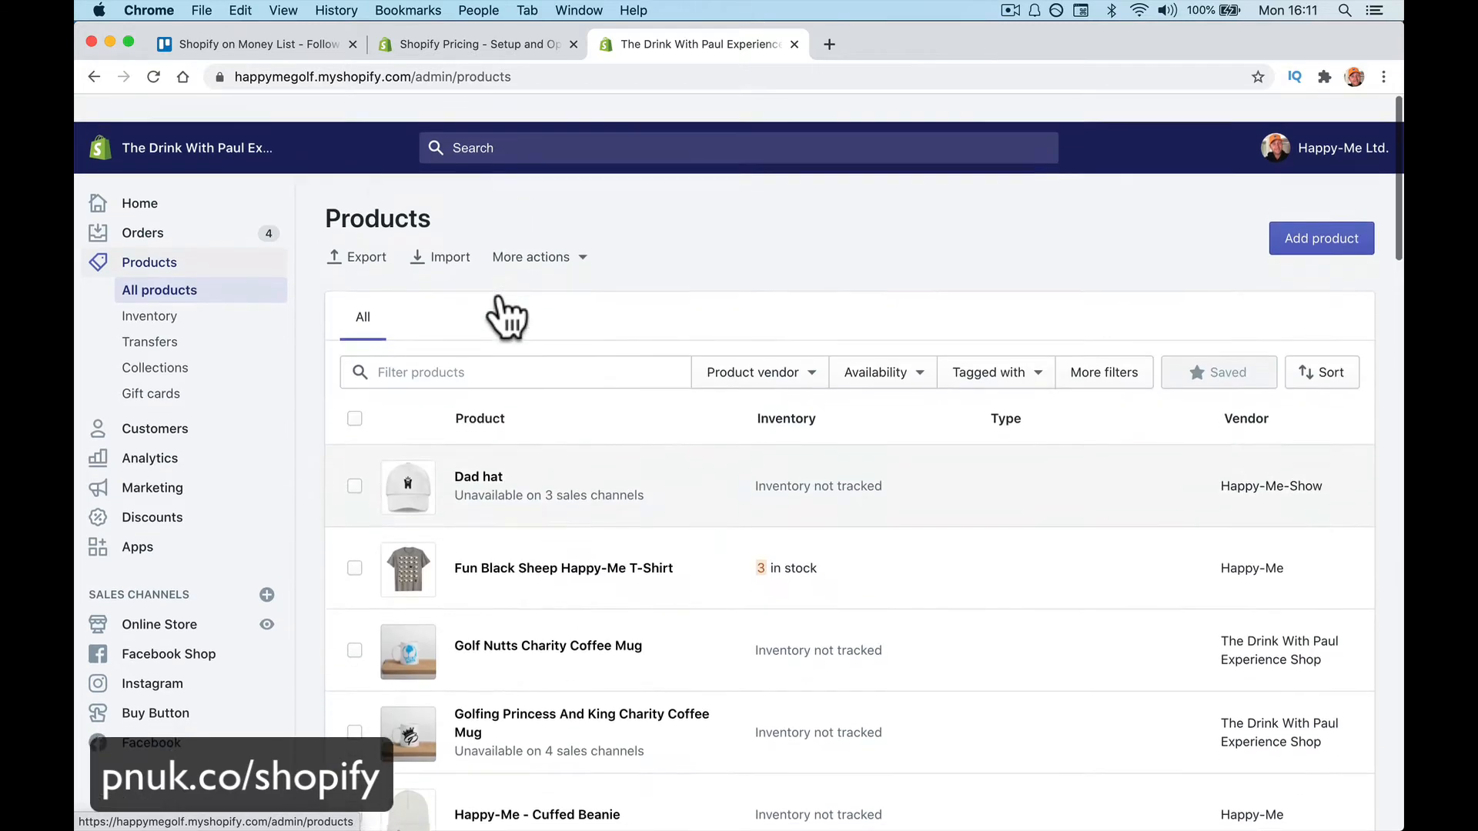
{"action": "left_click", "coordinate": [492, 454]}
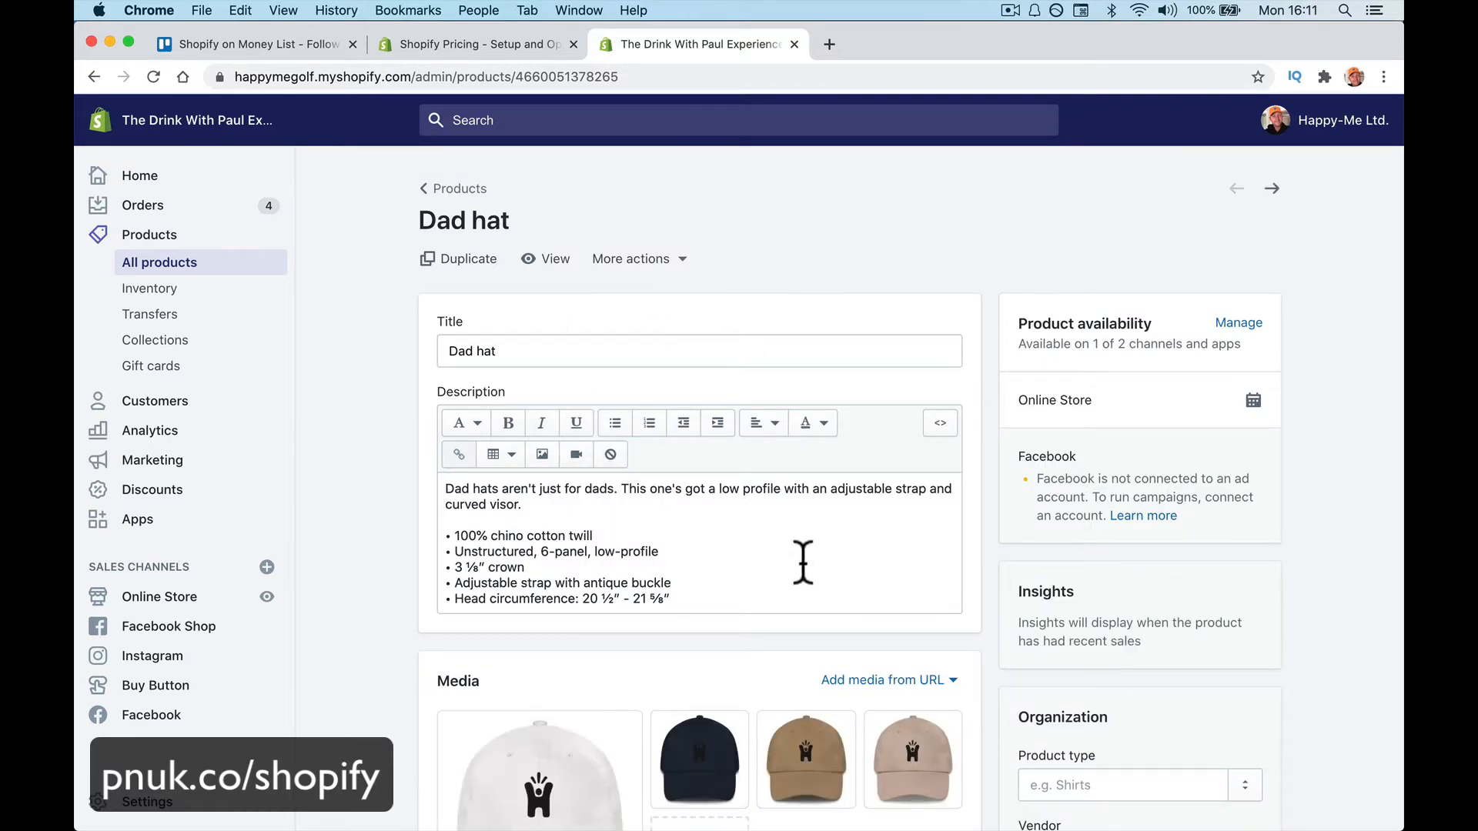
{"action": "scroll", "coordinate": [801, 561], "scroll_direction": "down", "scroll_amount": 5}
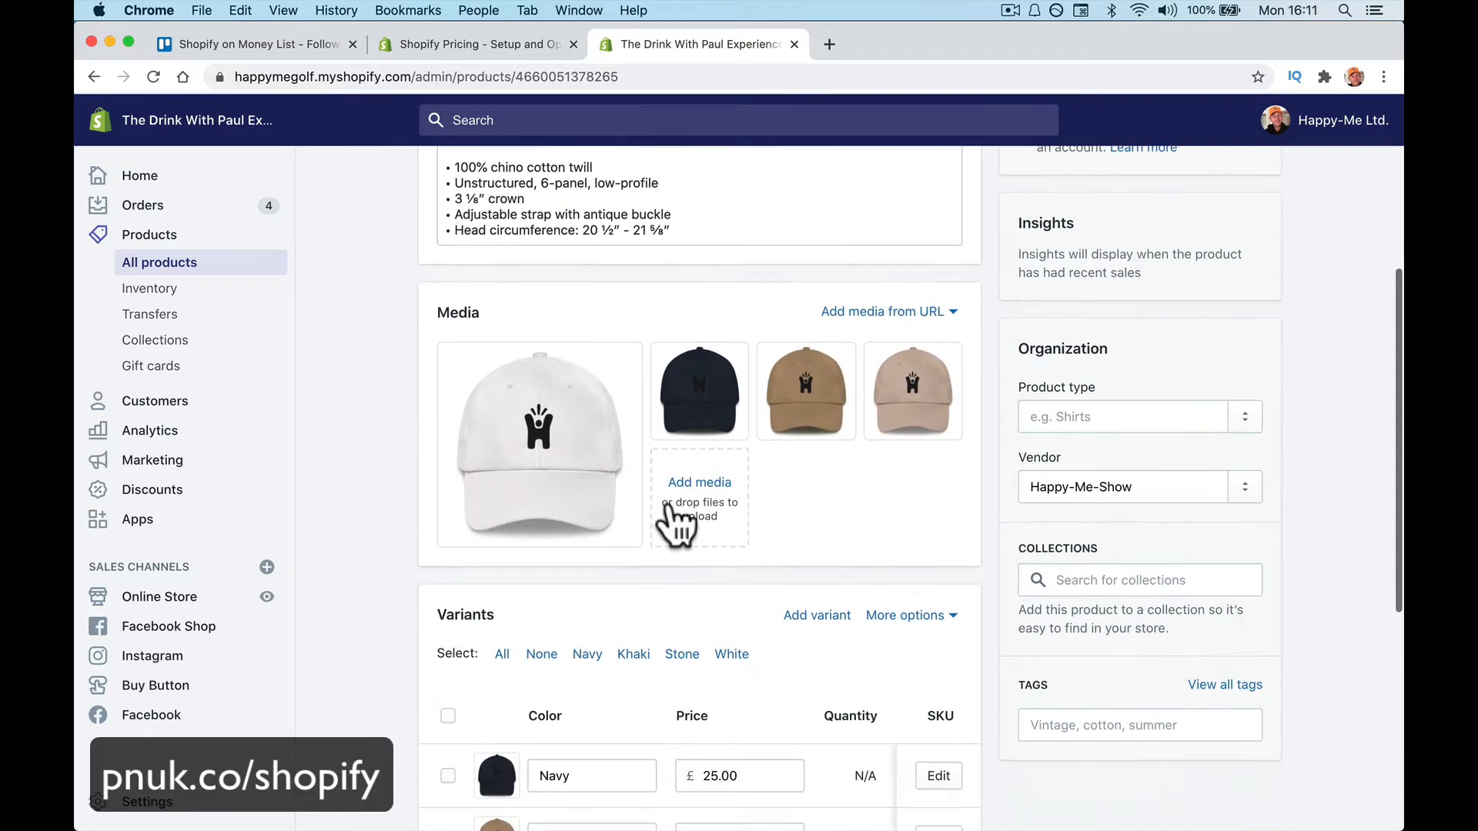
{"action": "scroll", "coordinate": [884, 580], "scroll_direction": "down", "scroll_amount": 4}
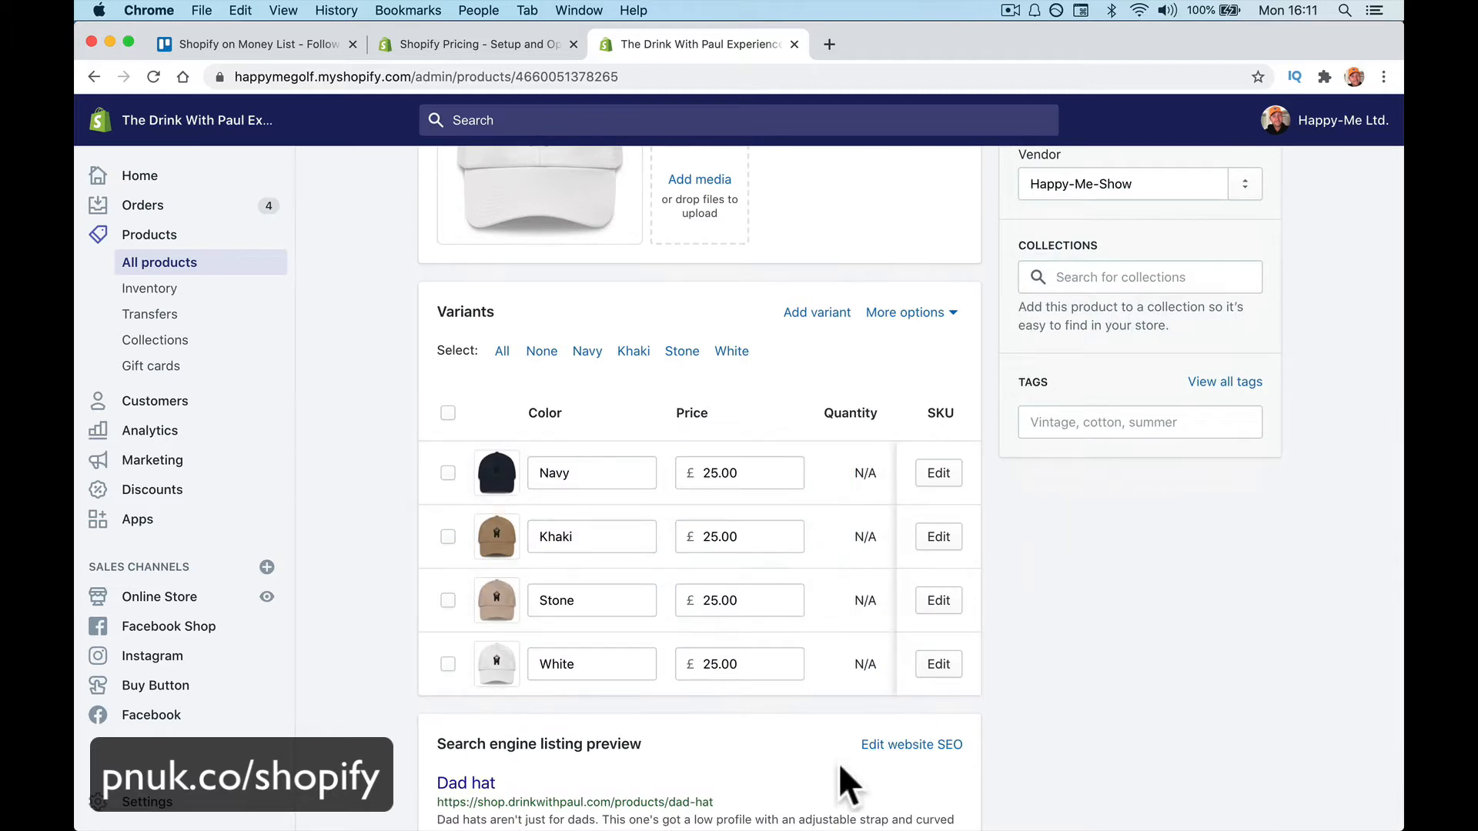
{"action": "scroll", "coordinate": [838, 764], "scroll_direction": "down", "scroll_amount": 2}
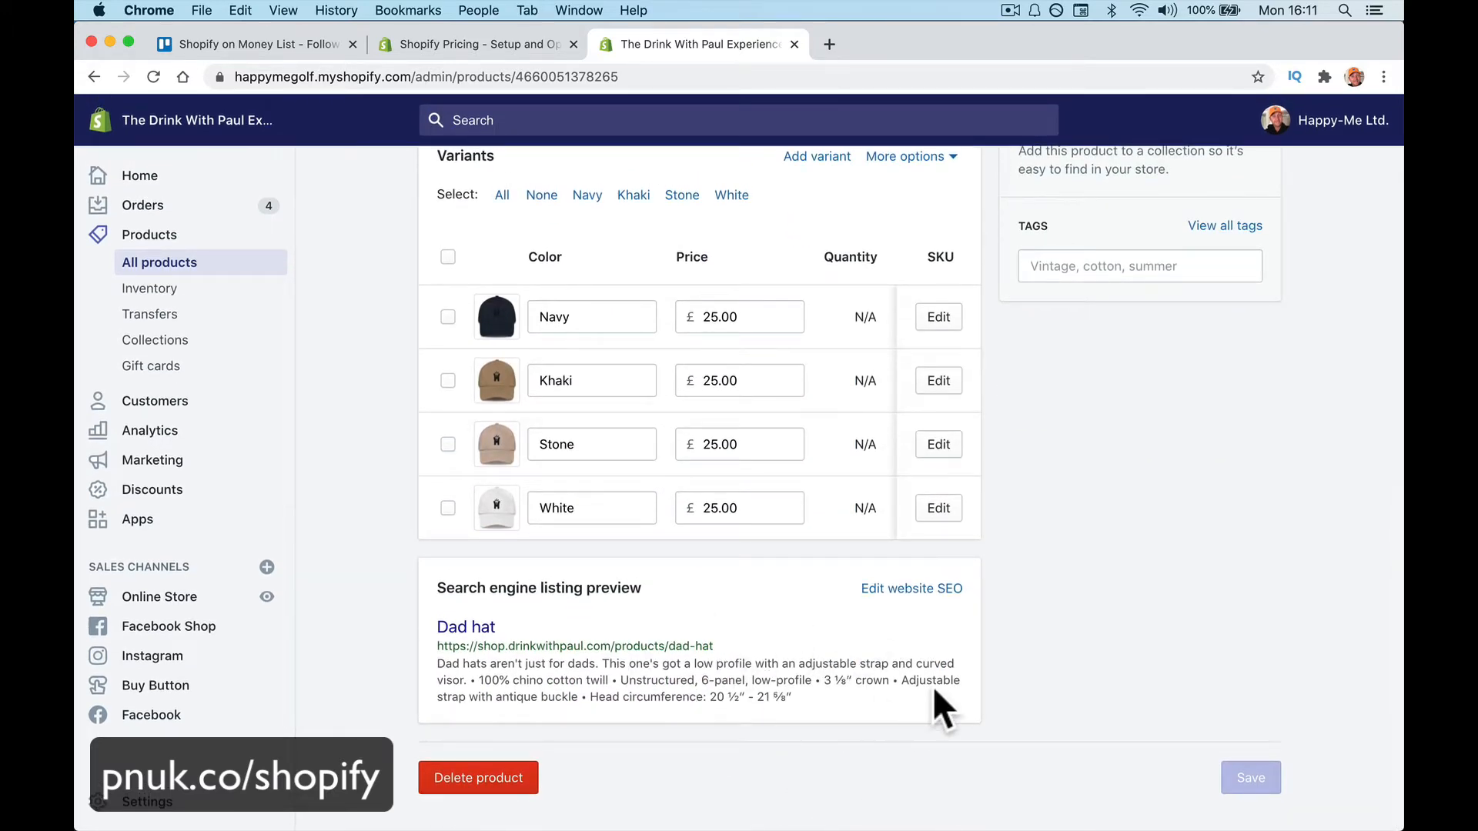
{"action": "scroll", "coordinate": [931, 686], "scroll_direction": "up", "scroll_amount": 8}
{"action": "scroll", "coordinate": [940, 708], "scroll_direction": "down", "scroll_amount": 3}
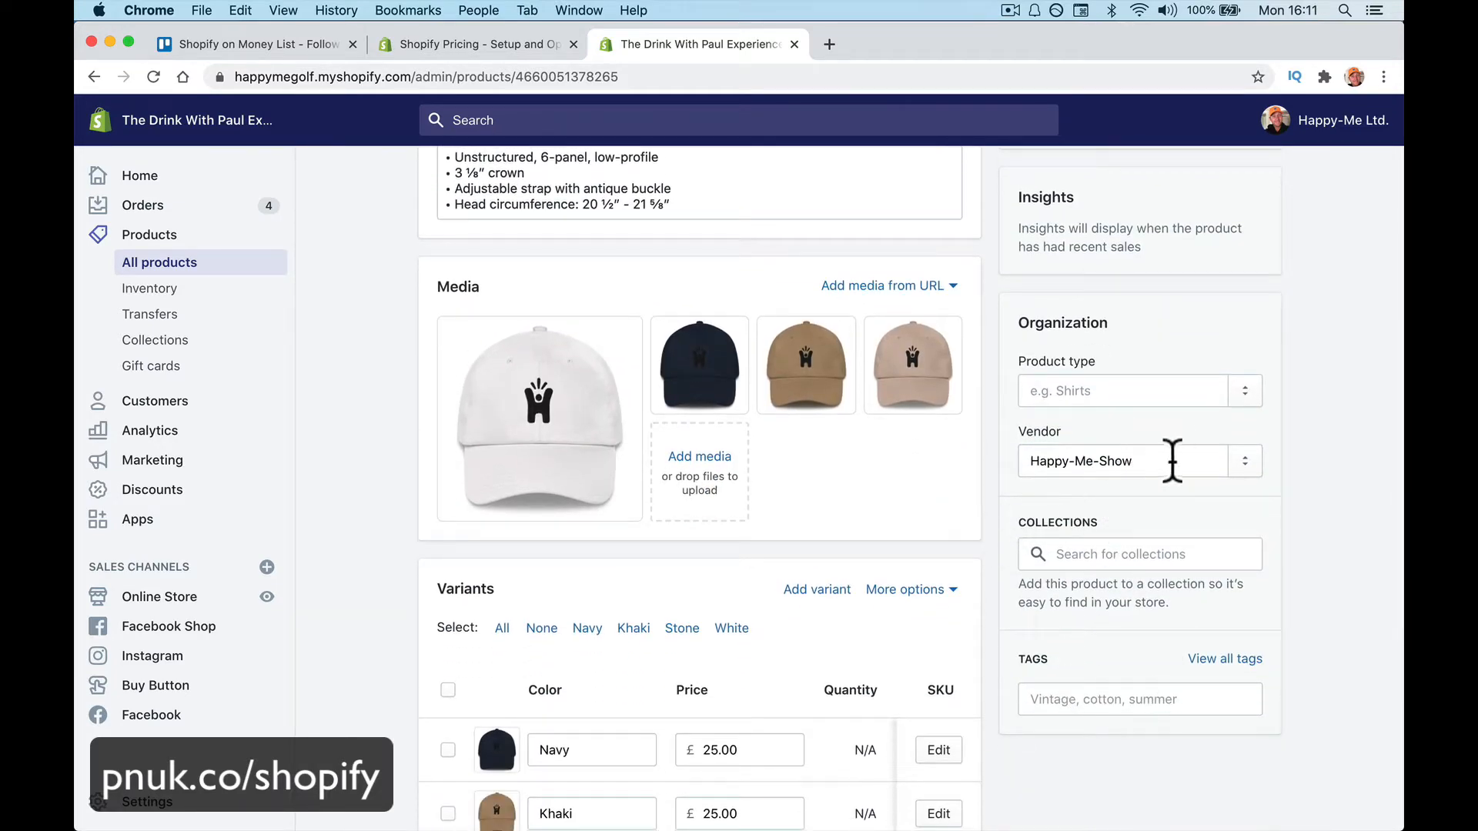
{"action": "scroll", "coordinate": [1177, 454], "scroll_direction": "up", "scroll_amount": 5}
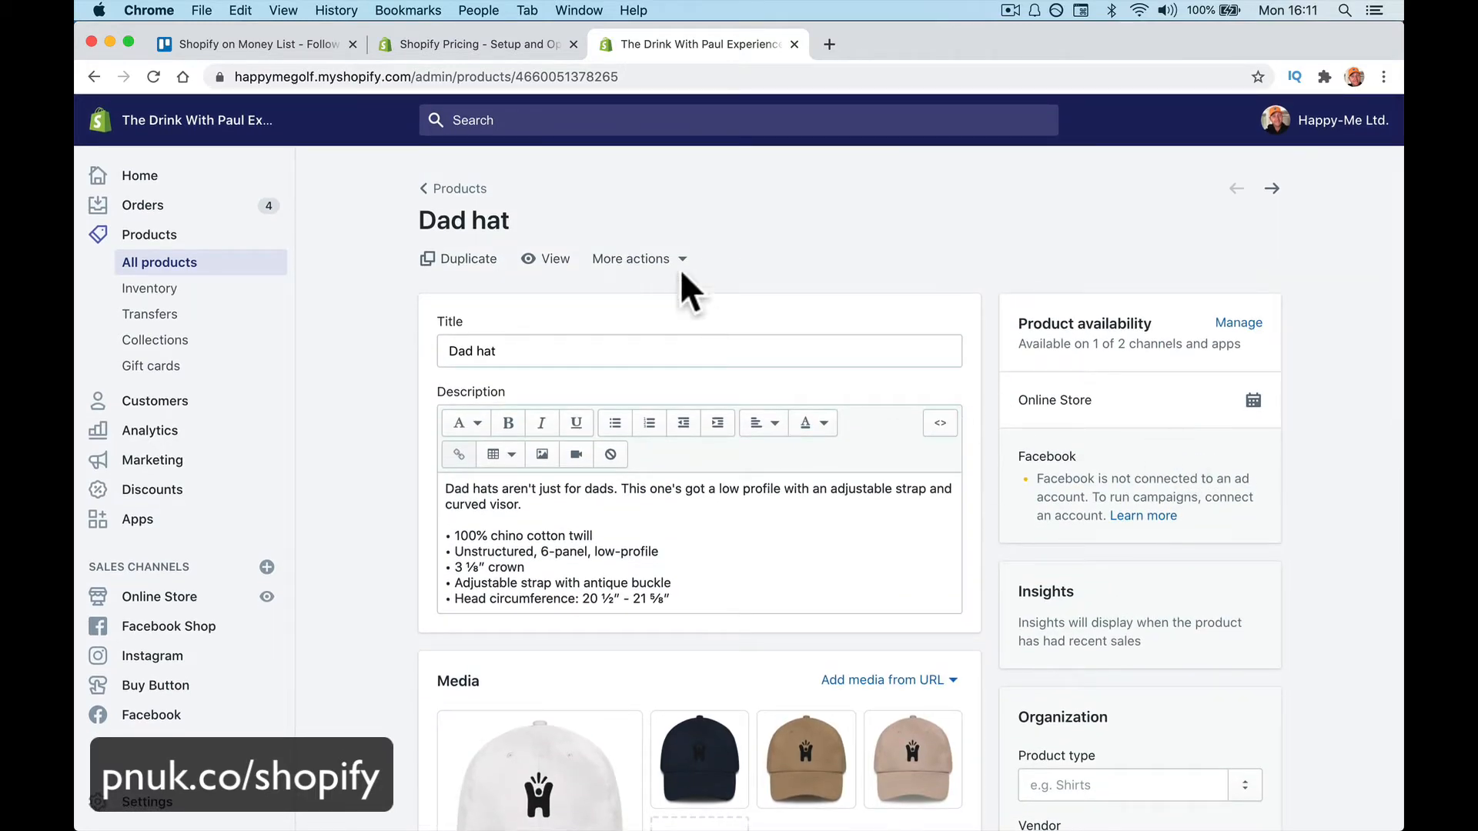
{"action": "left_click", "coordinate": [530, 259]}
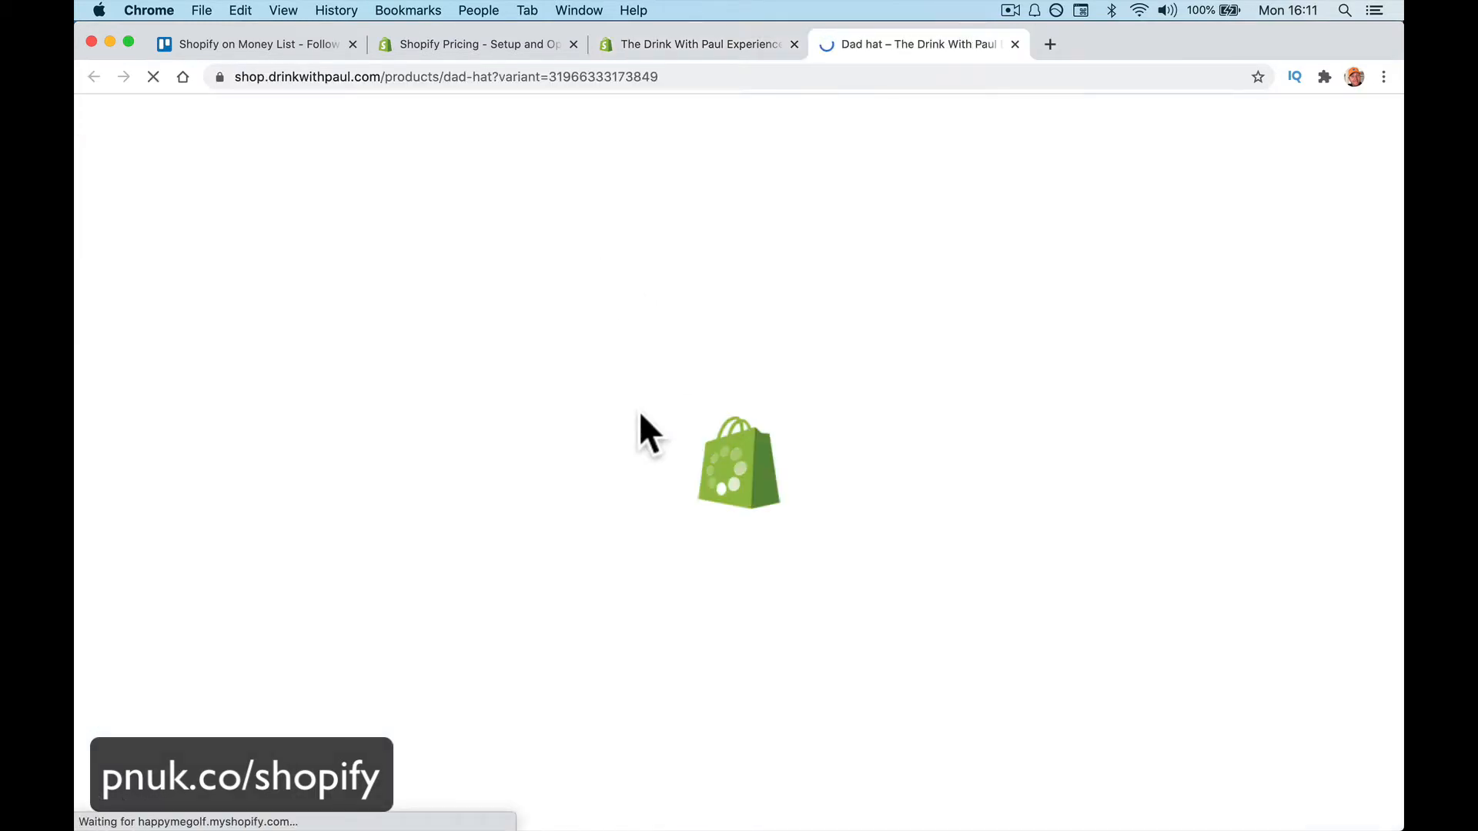
Browse the Dad hat photos through to the stone-coloured hat
{"action": "left_click", "coordinate": [499, 528]}
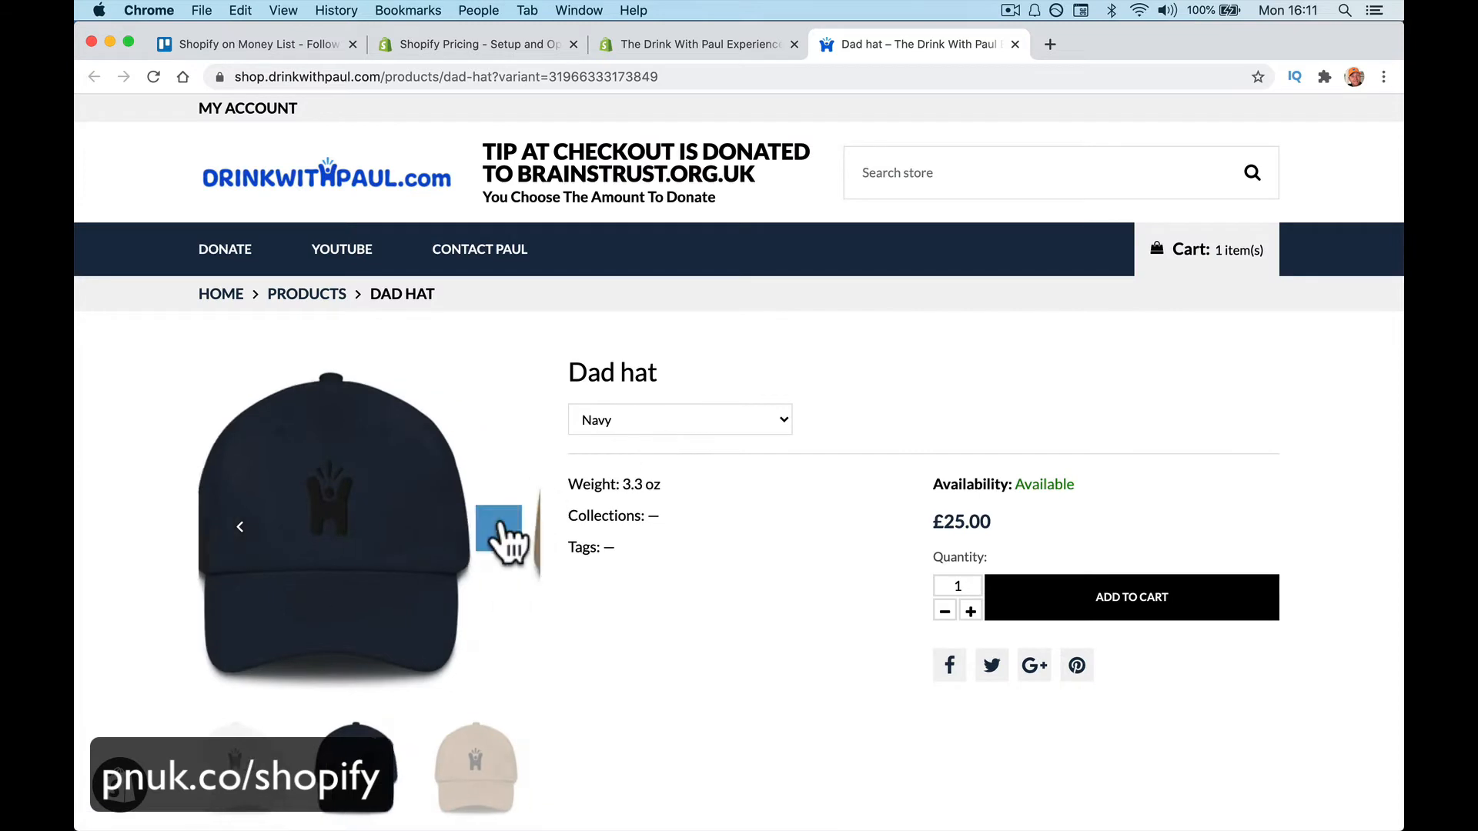
{"action": "left_click", "coordinate": [500, 529]}
{"action": "left_click", "coordinate": [500, 529]}
Preview the Dad hat in Stone, Khaki and Navy, then close the storefront page
{"action": "left_click", "coordinate": [681, 424]}
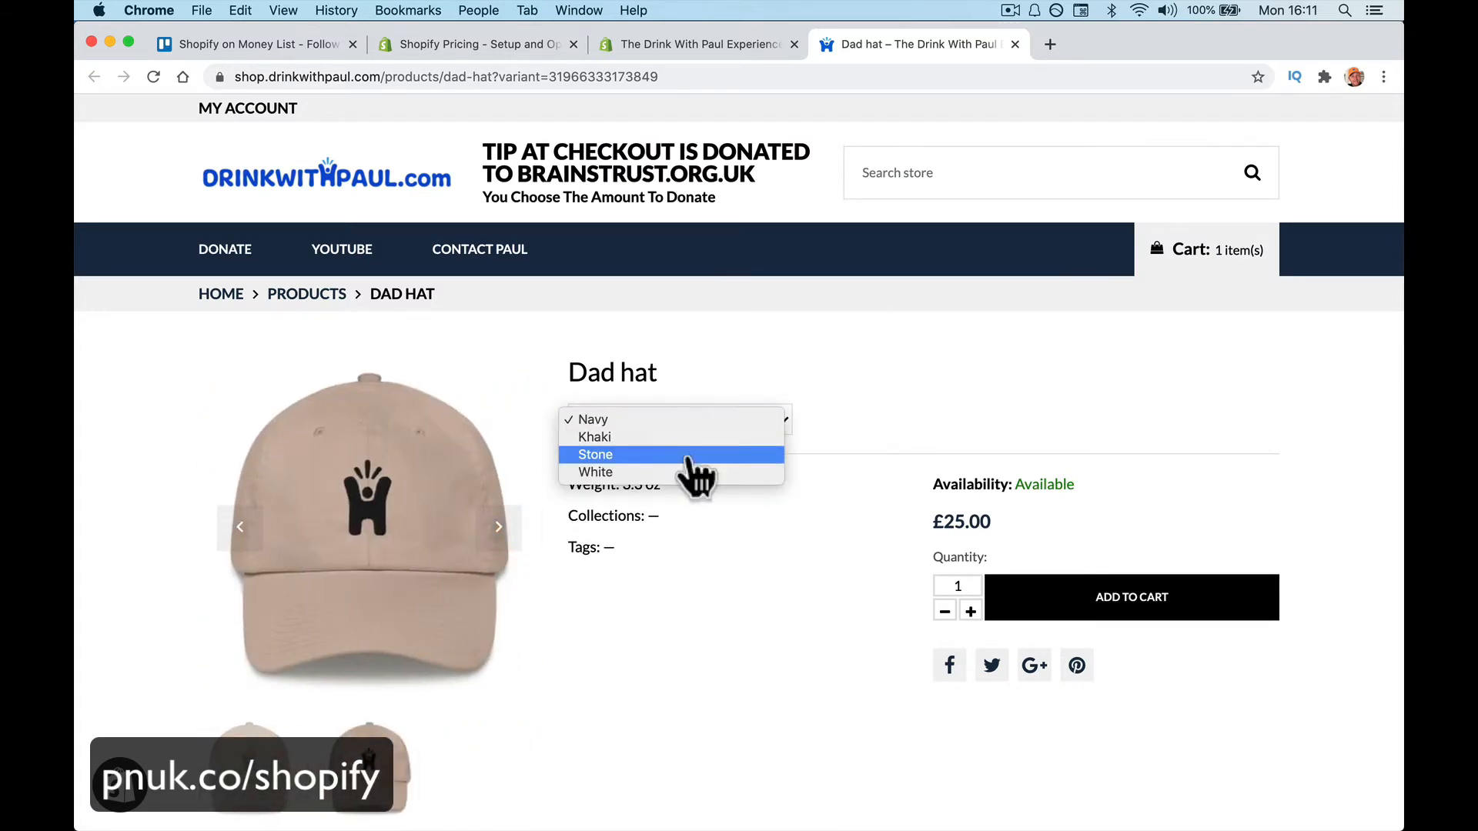
{"action": "left_click", "coordinate": [689, 455]}
{"action": "left_click", "coordinate": [696, 422]}
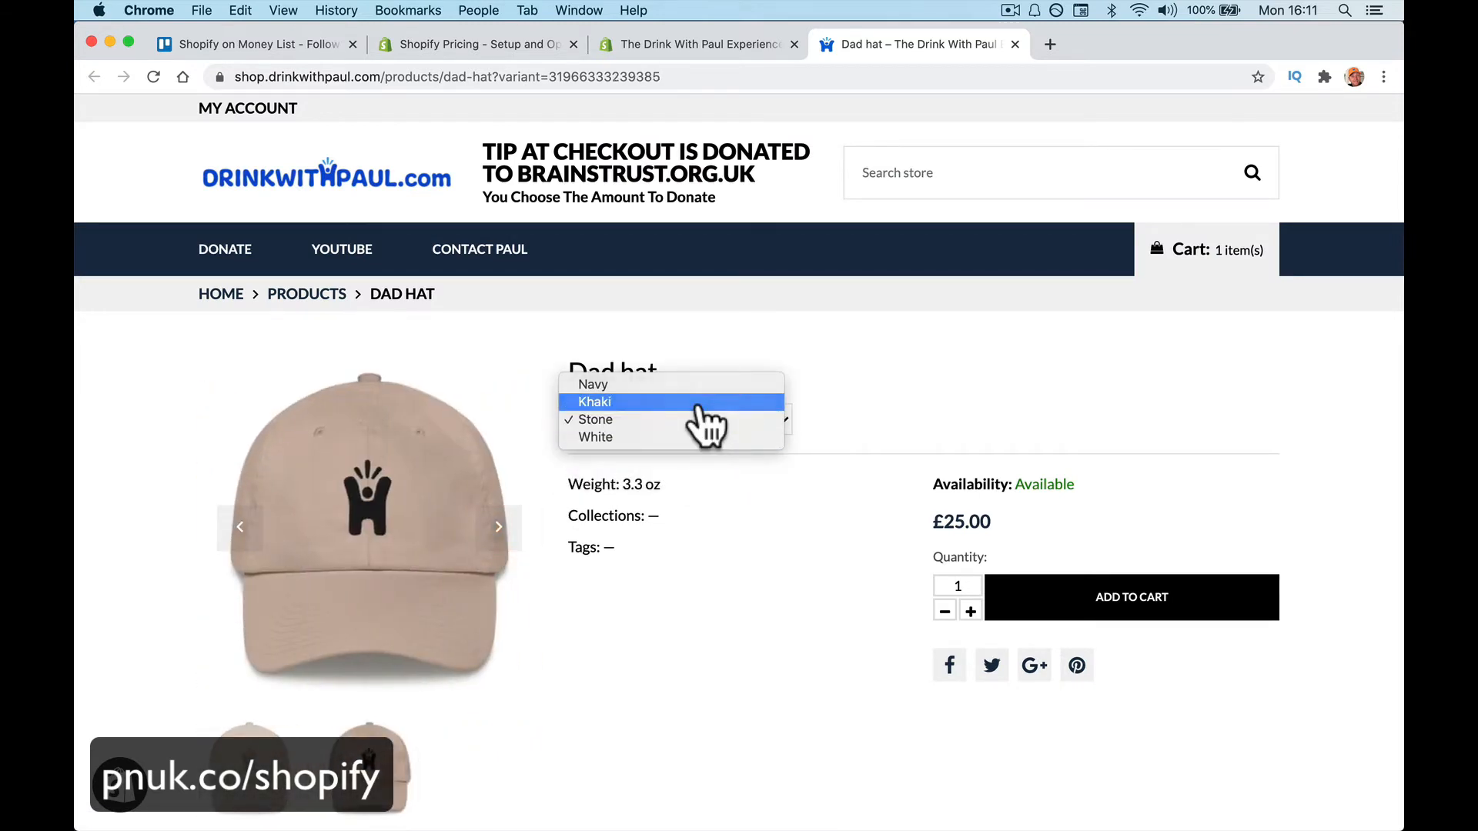
{"action": "left_click", "coordinate": [698, 404]}
{"action": "left_click", "coordinate": [703, 423]}
{"action": "left_click", "coordinate": [693, 400]}
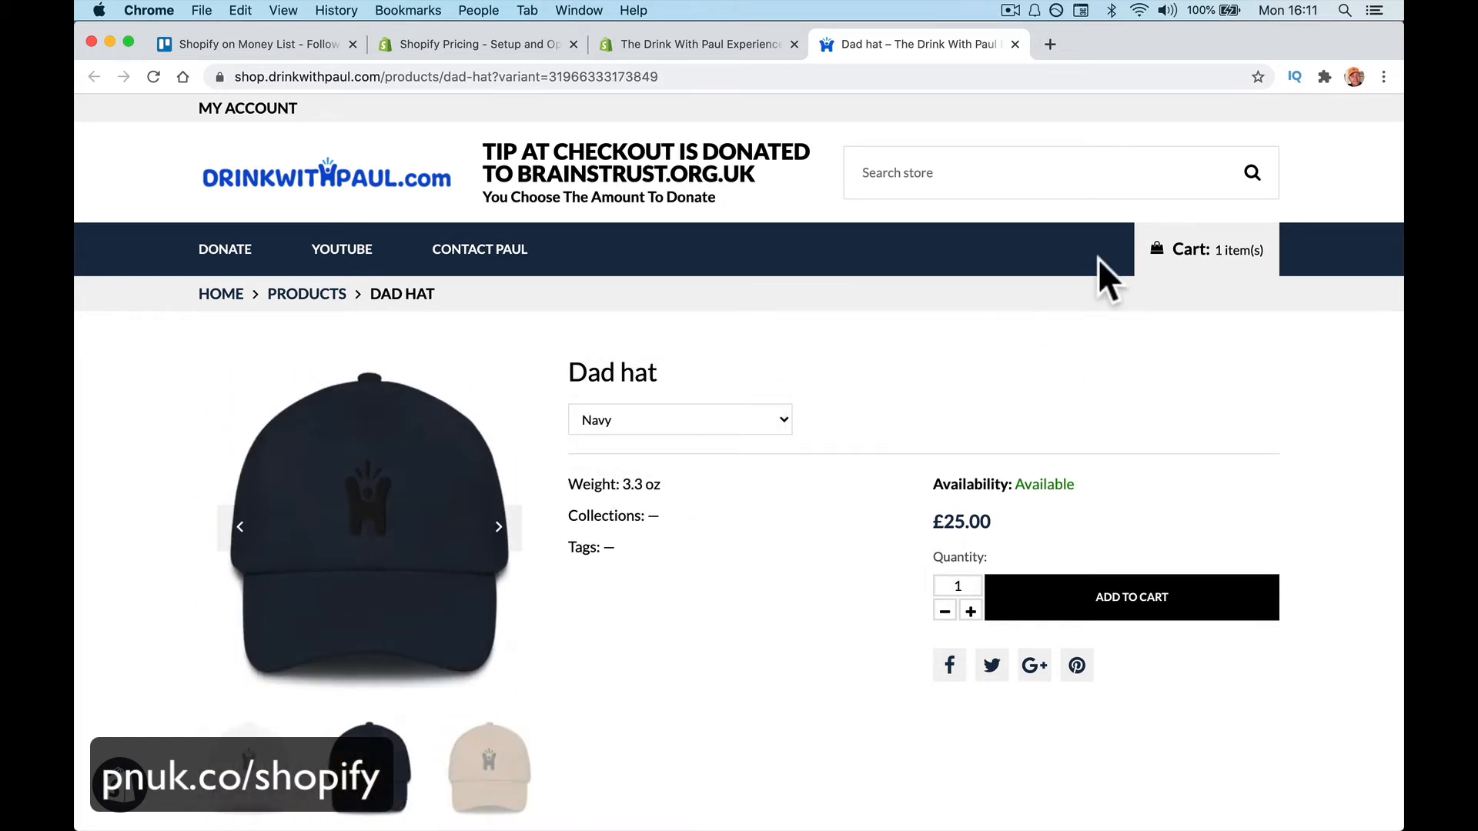
{"action": "left_click", "coordinate": [1014, 44]}
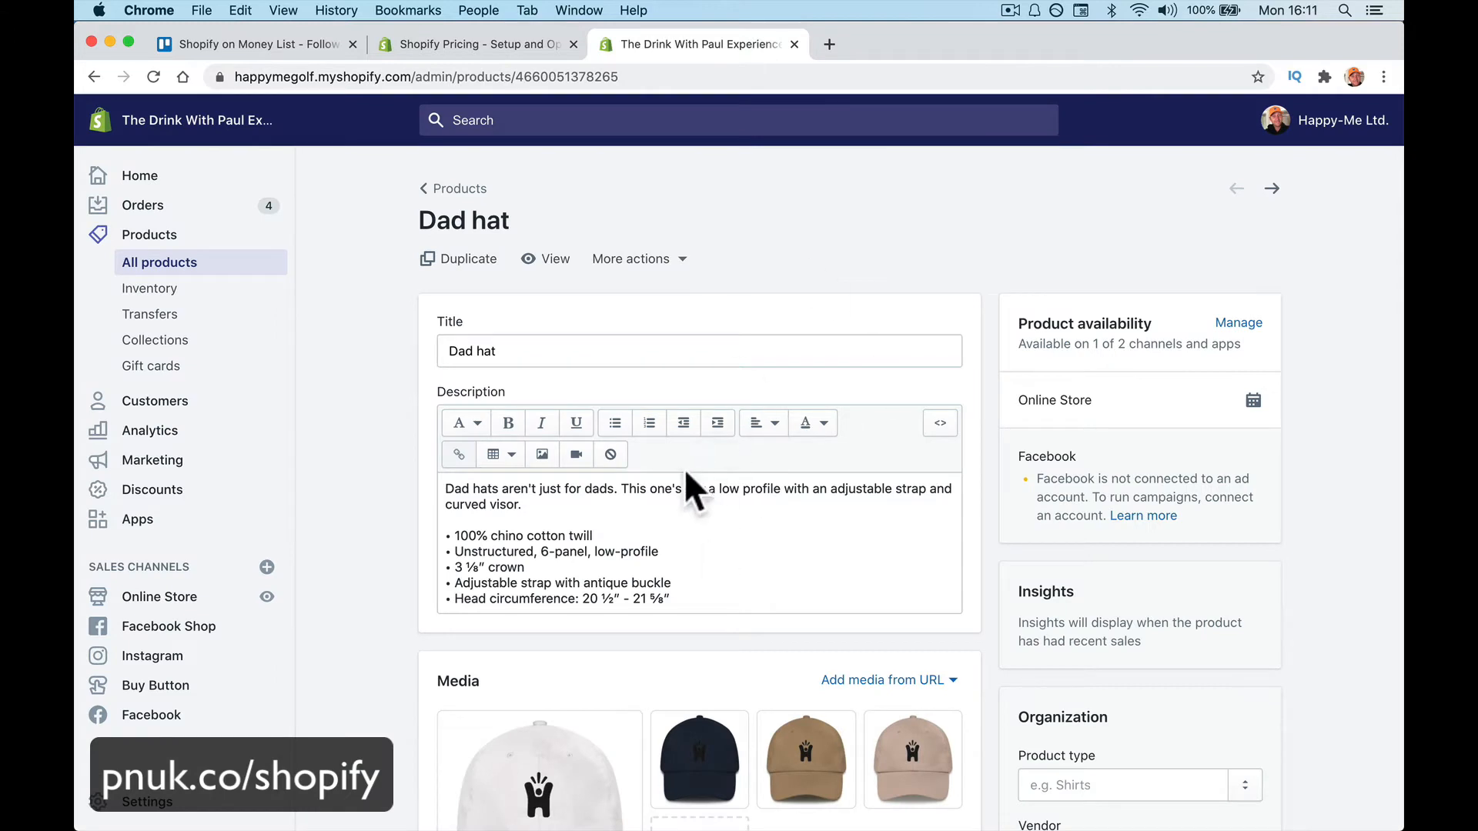
{"action": "left_click", "coordinate": [240, 291]}
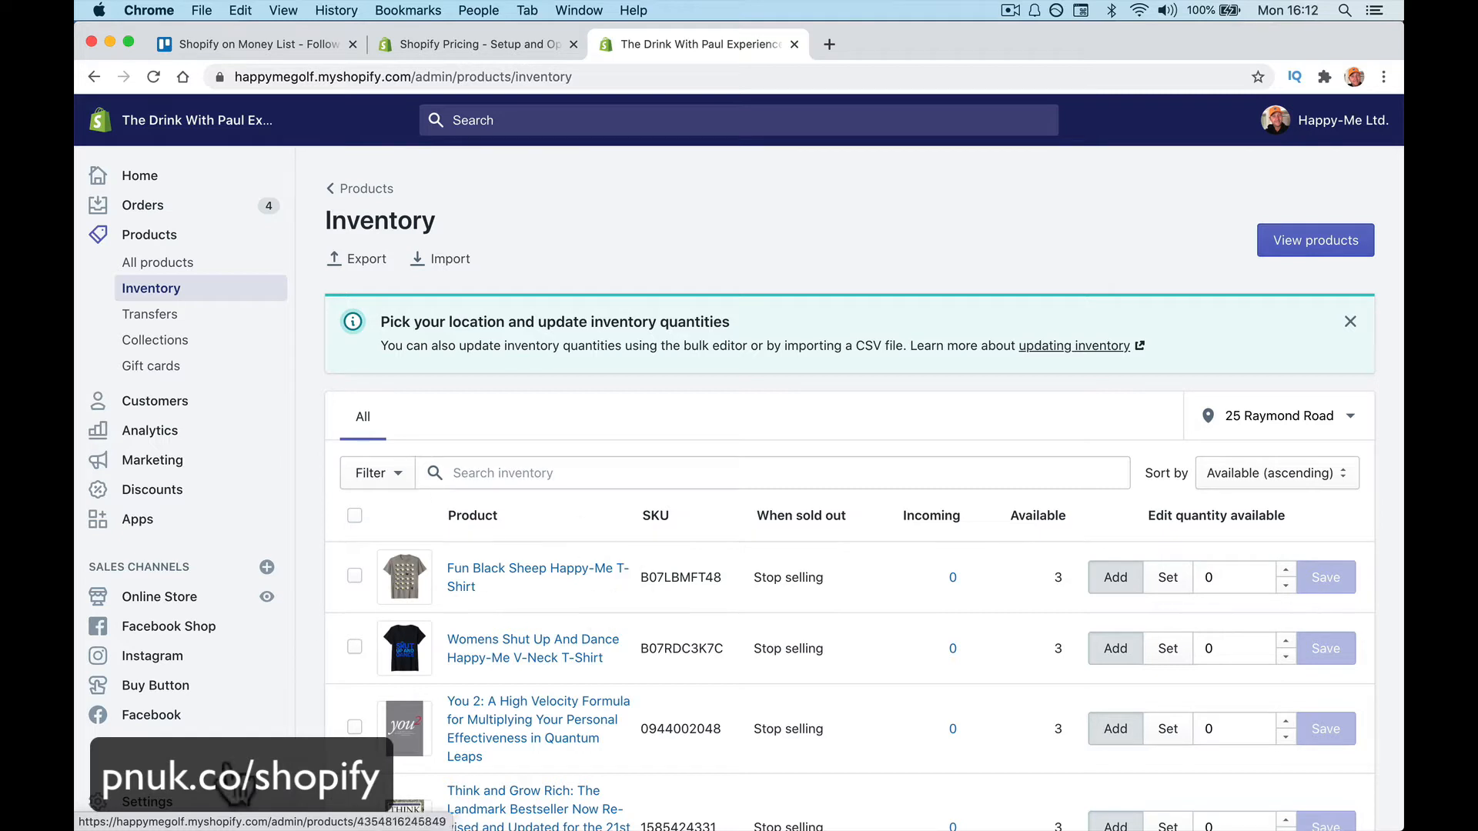
{"action": "left_click", "coordinate": [262, 322]}
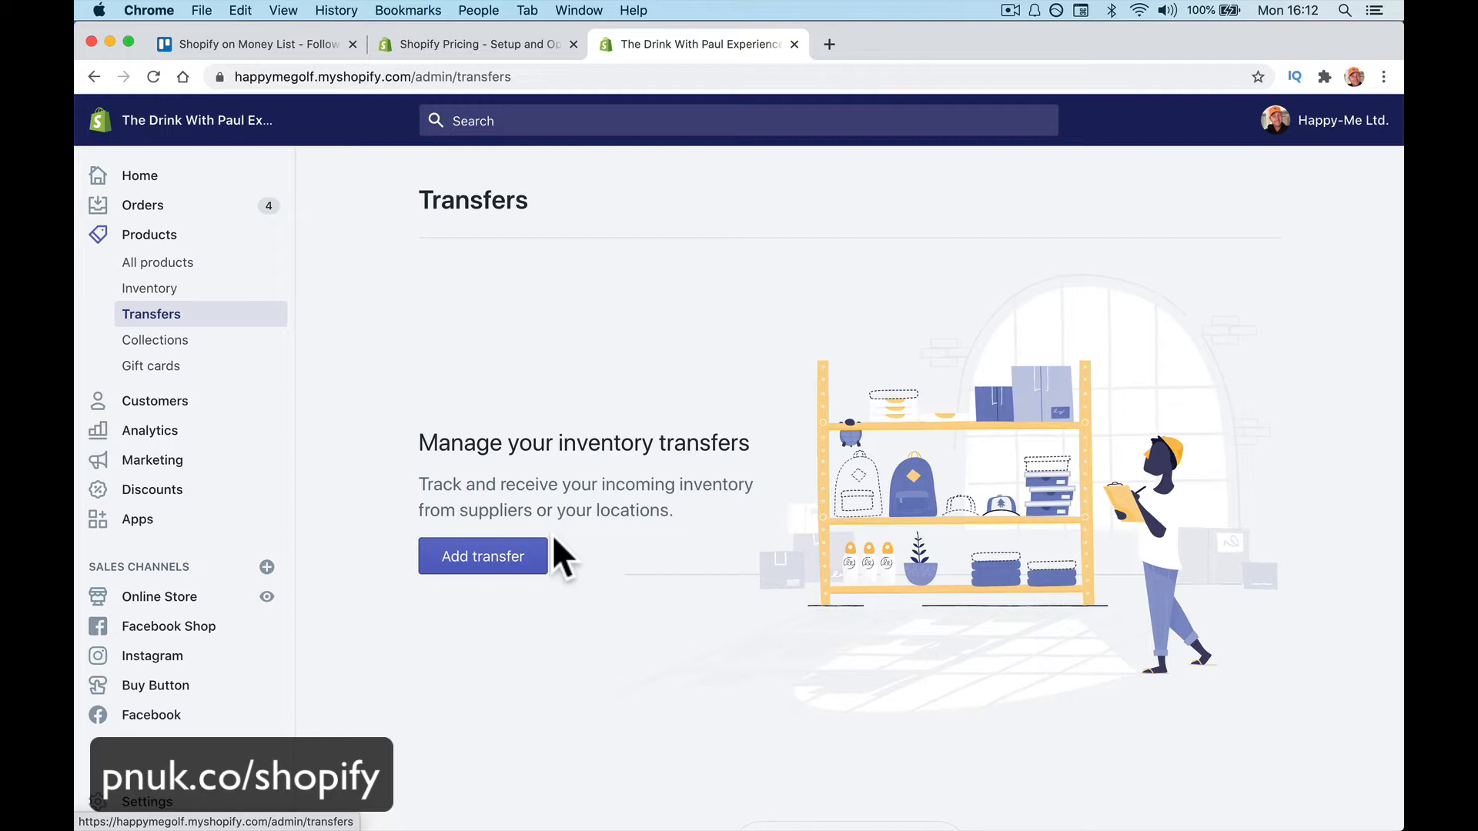
Open the Webinar Thanks Gift collection from Collections, then swipe back to the list
{"action": "left_click", "coordinate": [245, 343]}
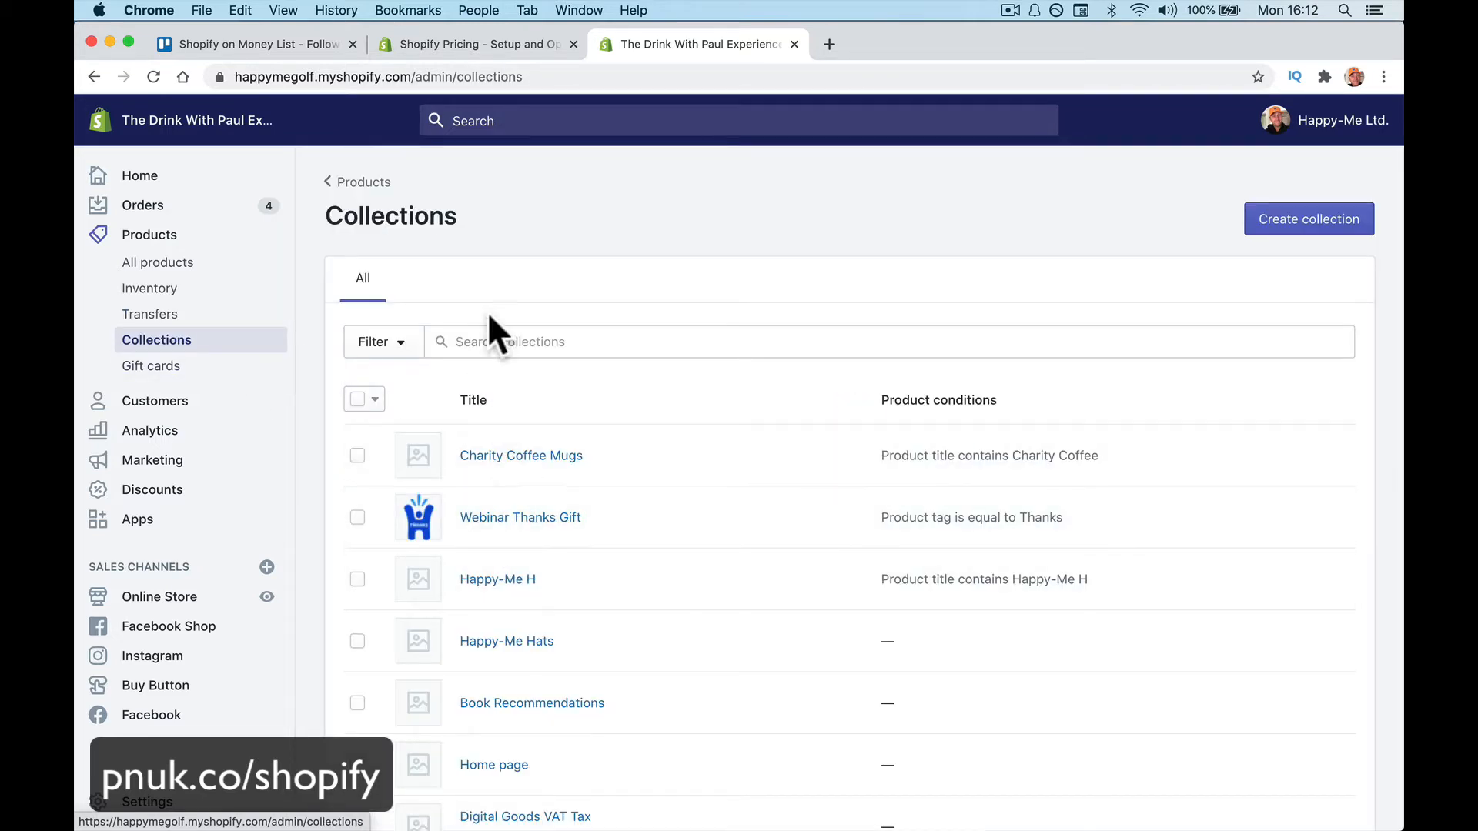
{"action": "left_click", "coordinate": [555, 514]}
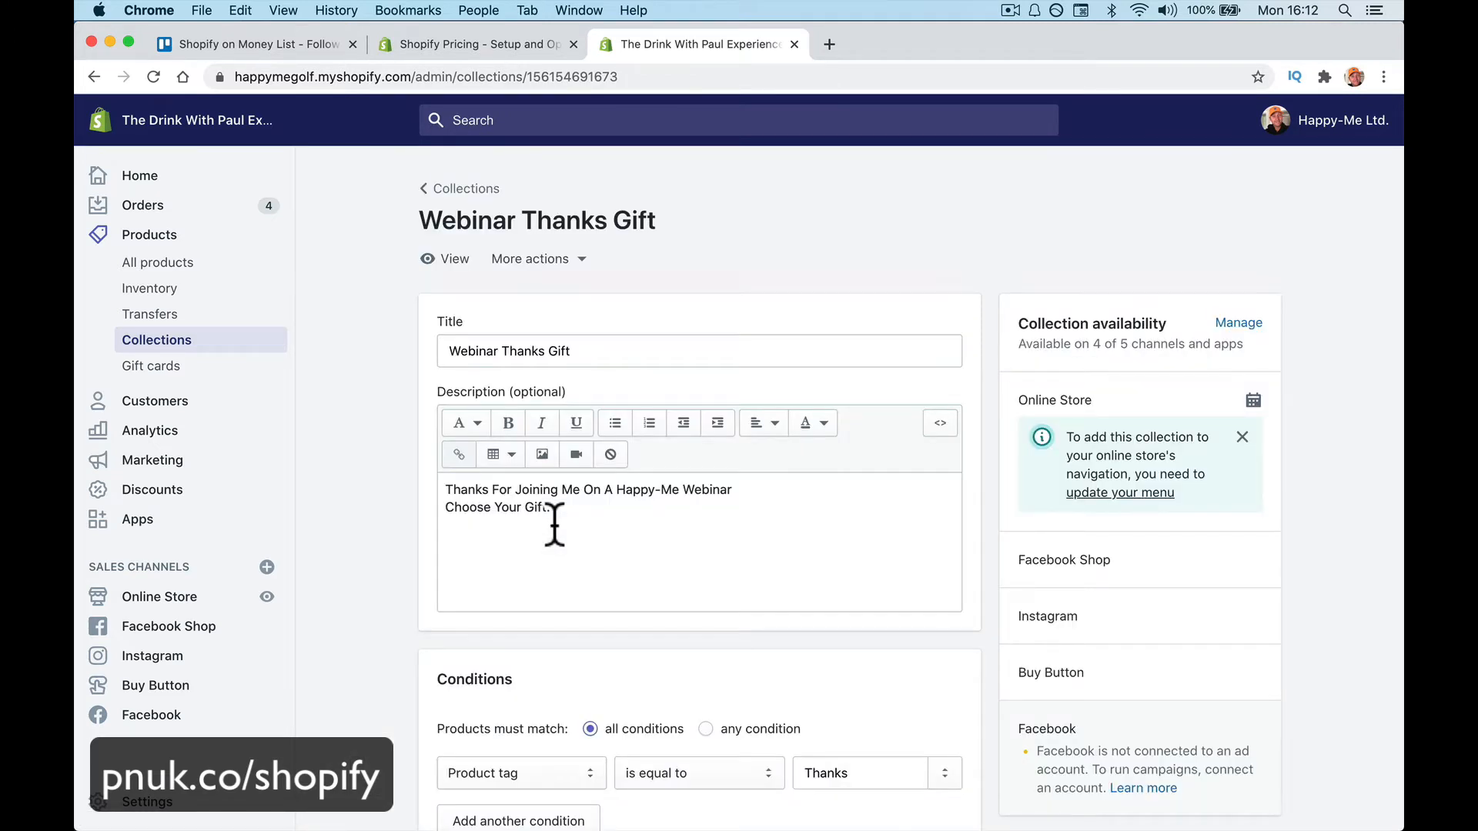
{"action": "scroll", "coordinate": [554, 523], "scroll_direction": "down", "scroll_amount": 5}
{"action": "scroll", "coordinate": [554, 527], "scroll_direction": "left", "scroll_amount": 5}
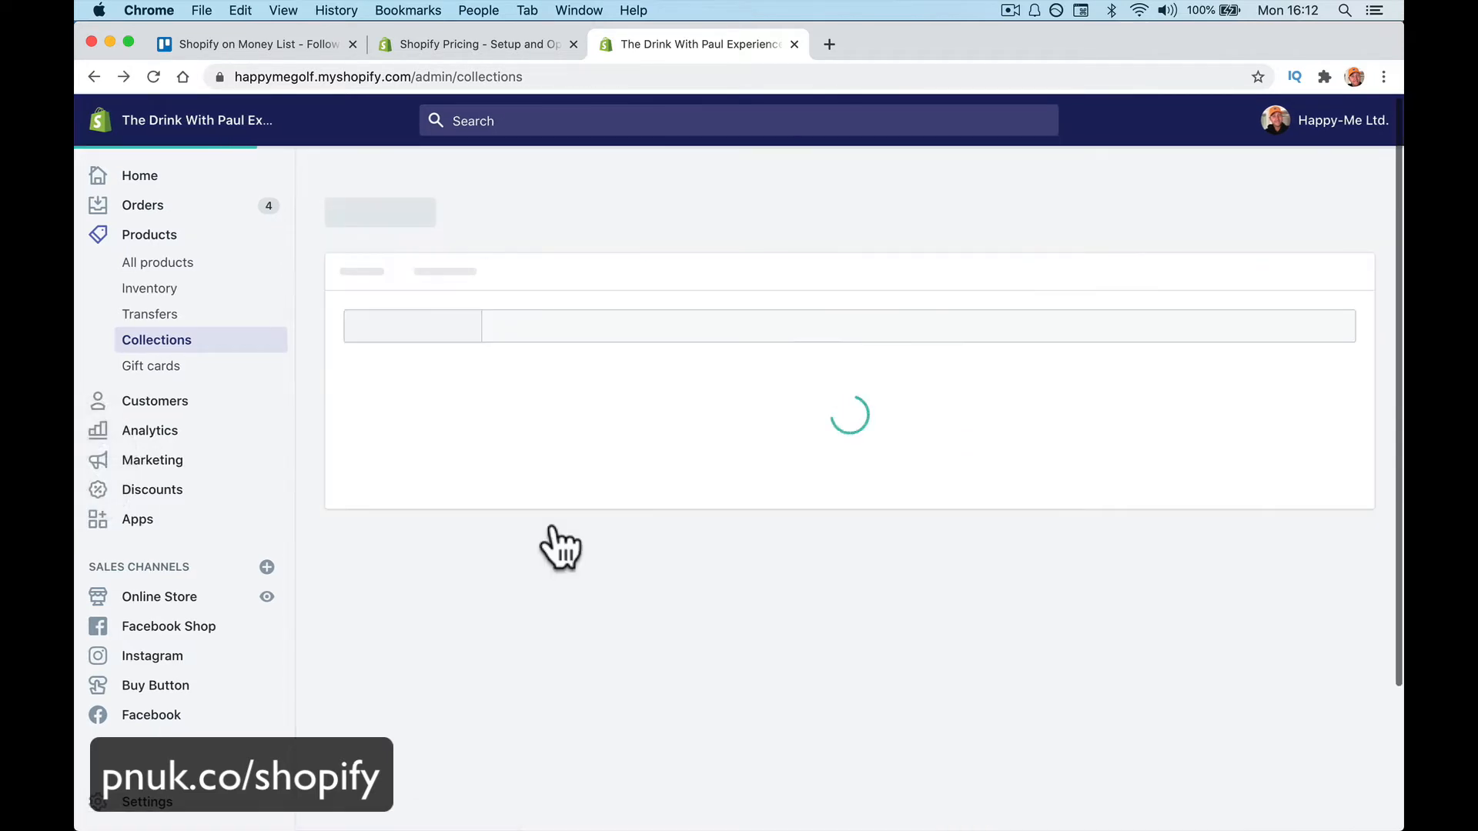
Open Charity Coffee Mugs and review its condition matching titles containing 'Charity Coffee'
{"action": "left_click", "coordinate": [553, 469]}
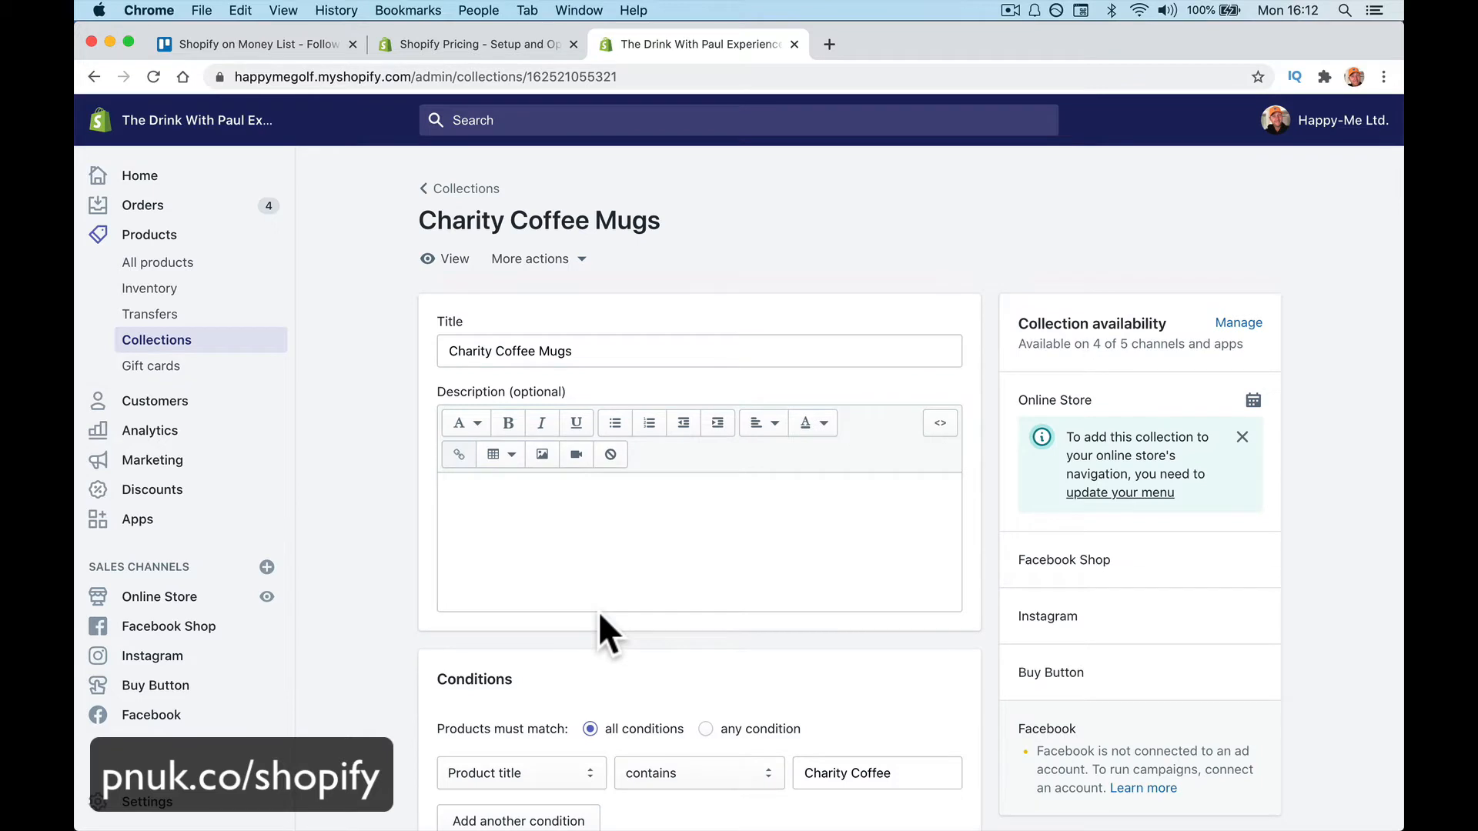
{"action": "scroll", "coordinate": [598, 611], "scroll_direction": "down", "scroll_amount": 5}
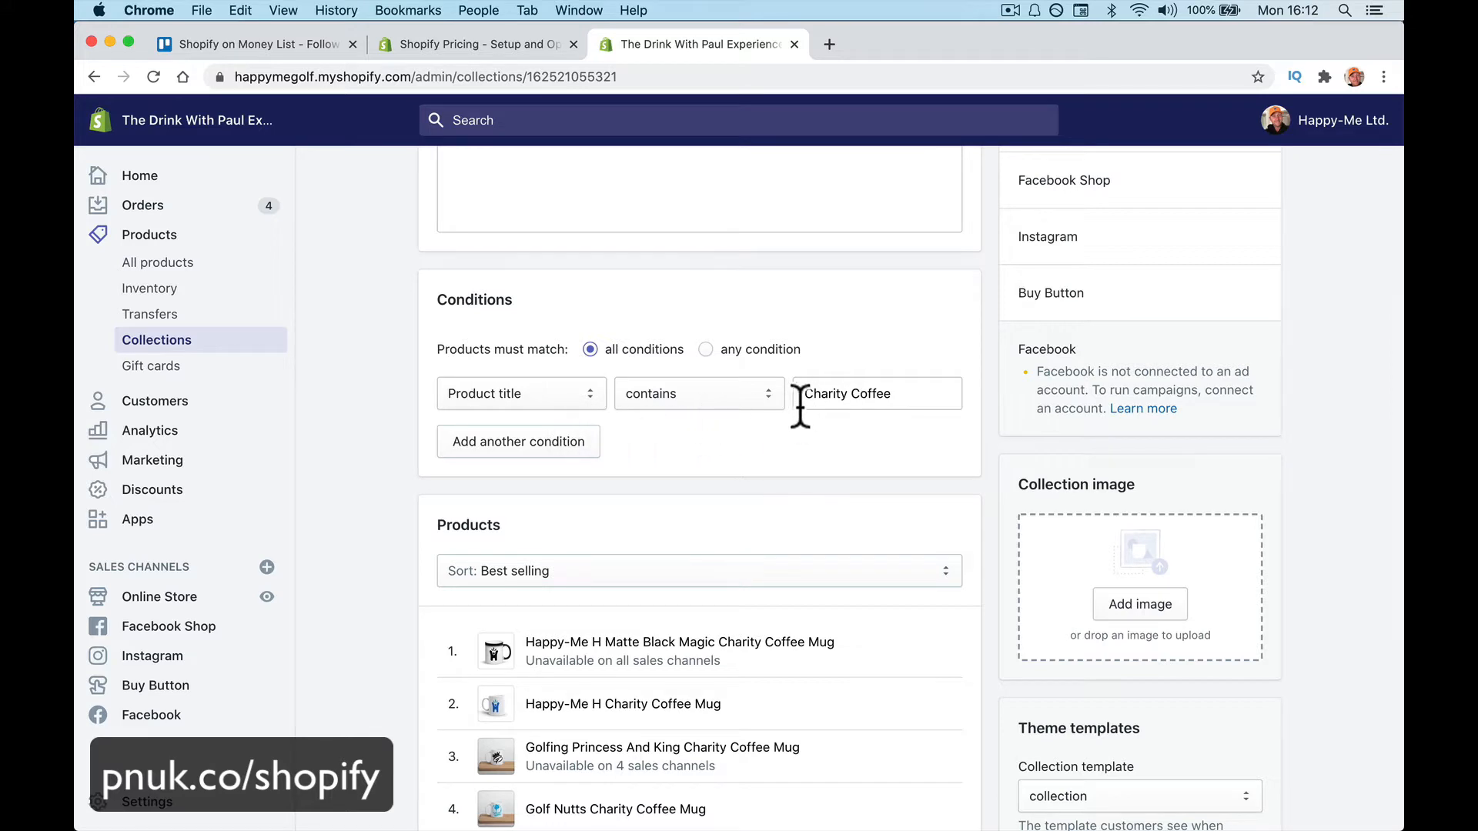
{"action": "left_click_drag", "start_coordinate": [800, 398], "coordinate": [928, 398]}
{"action": "scroll", "coordinate": [841, 505], "scroll_direction": "down", "scroll_amount": 5}
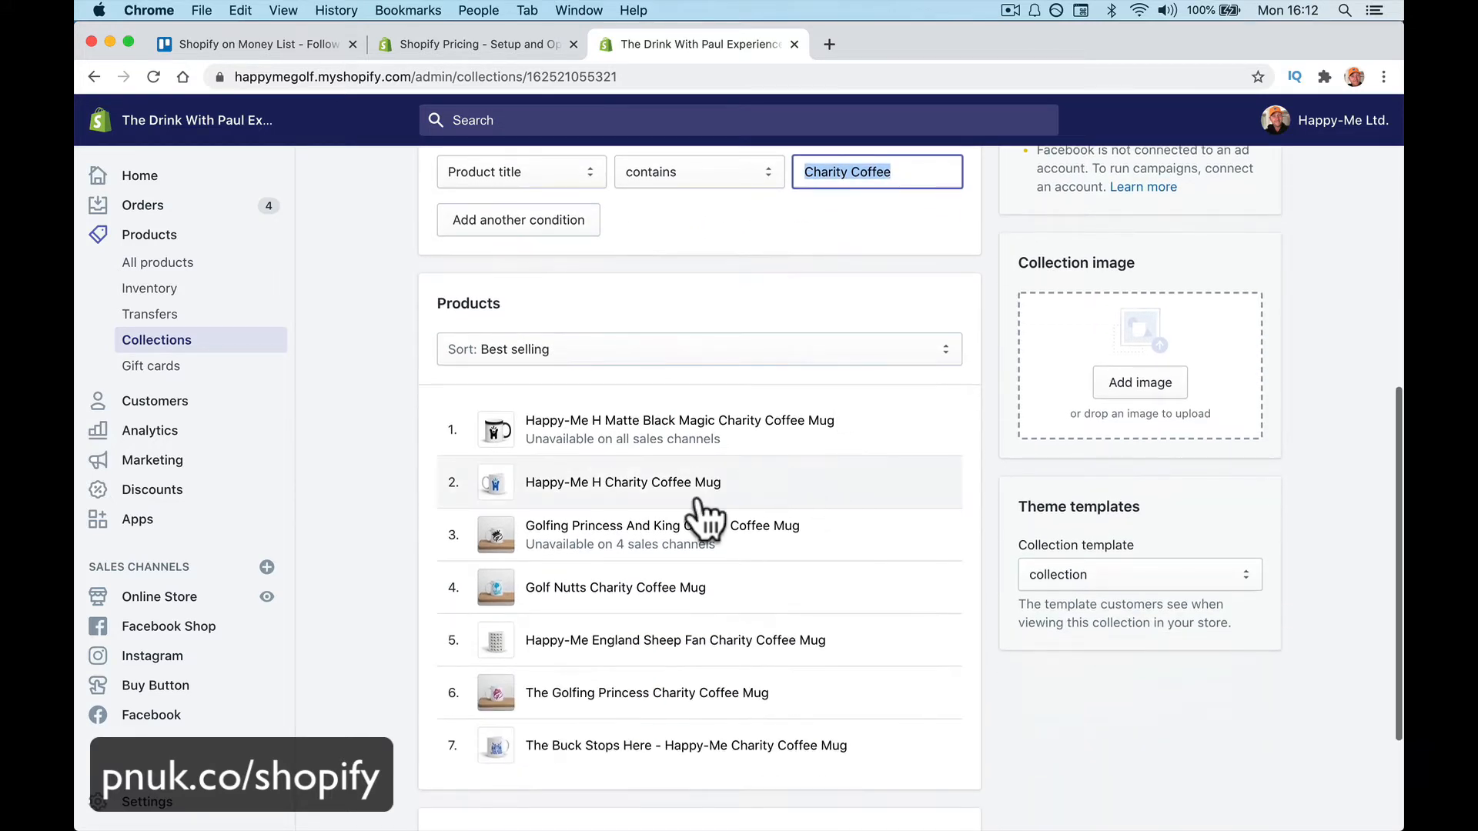
{"action": "scroll", "coordinate": [843, 431], "scroll_direction": "up", "scroll_amount": 10}
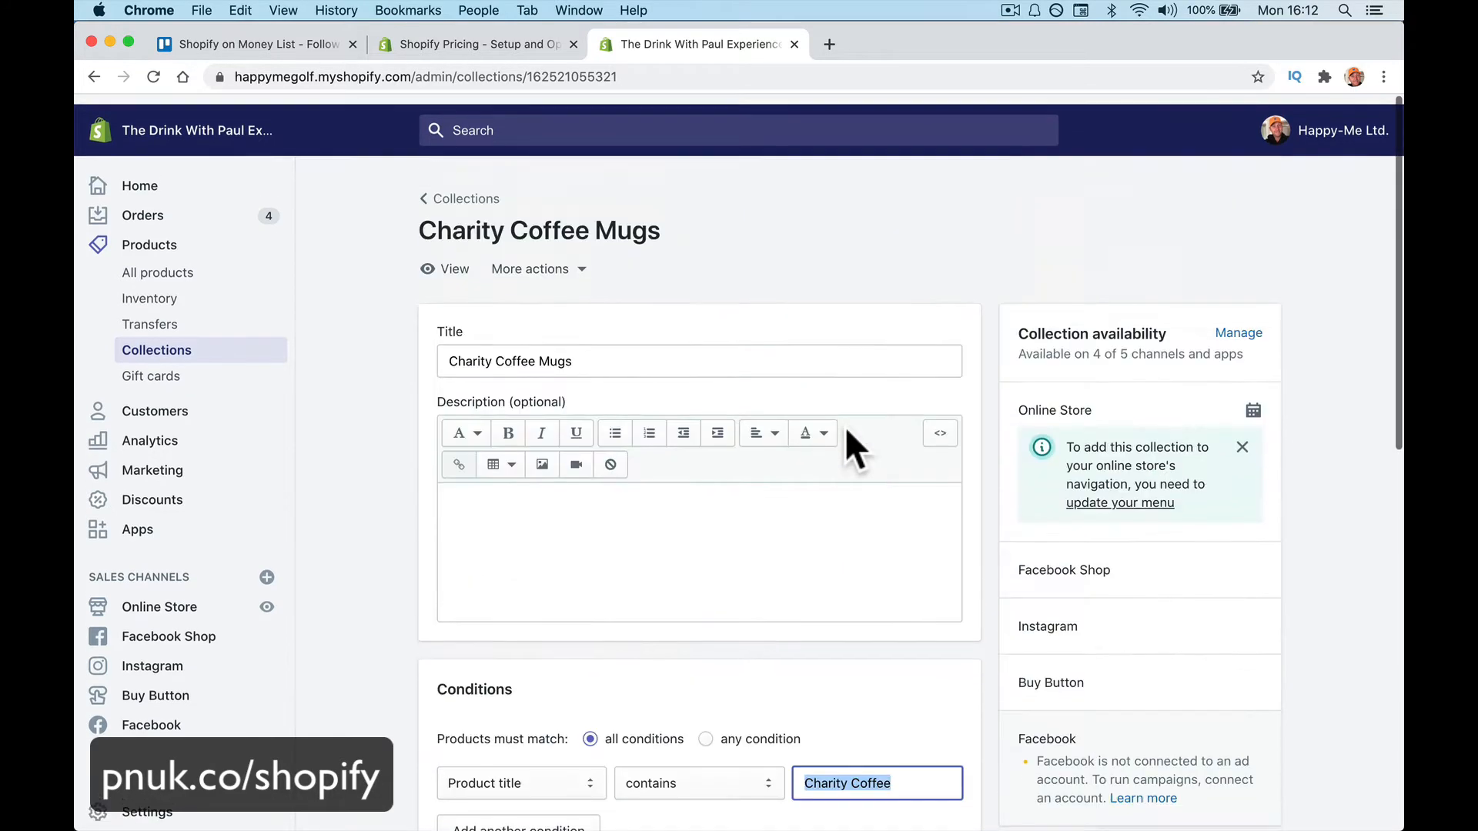
View the collection on the storefront, open the sheep fan mug, then close that page
{"action": "left_click", "coordinate": [452, 260]}
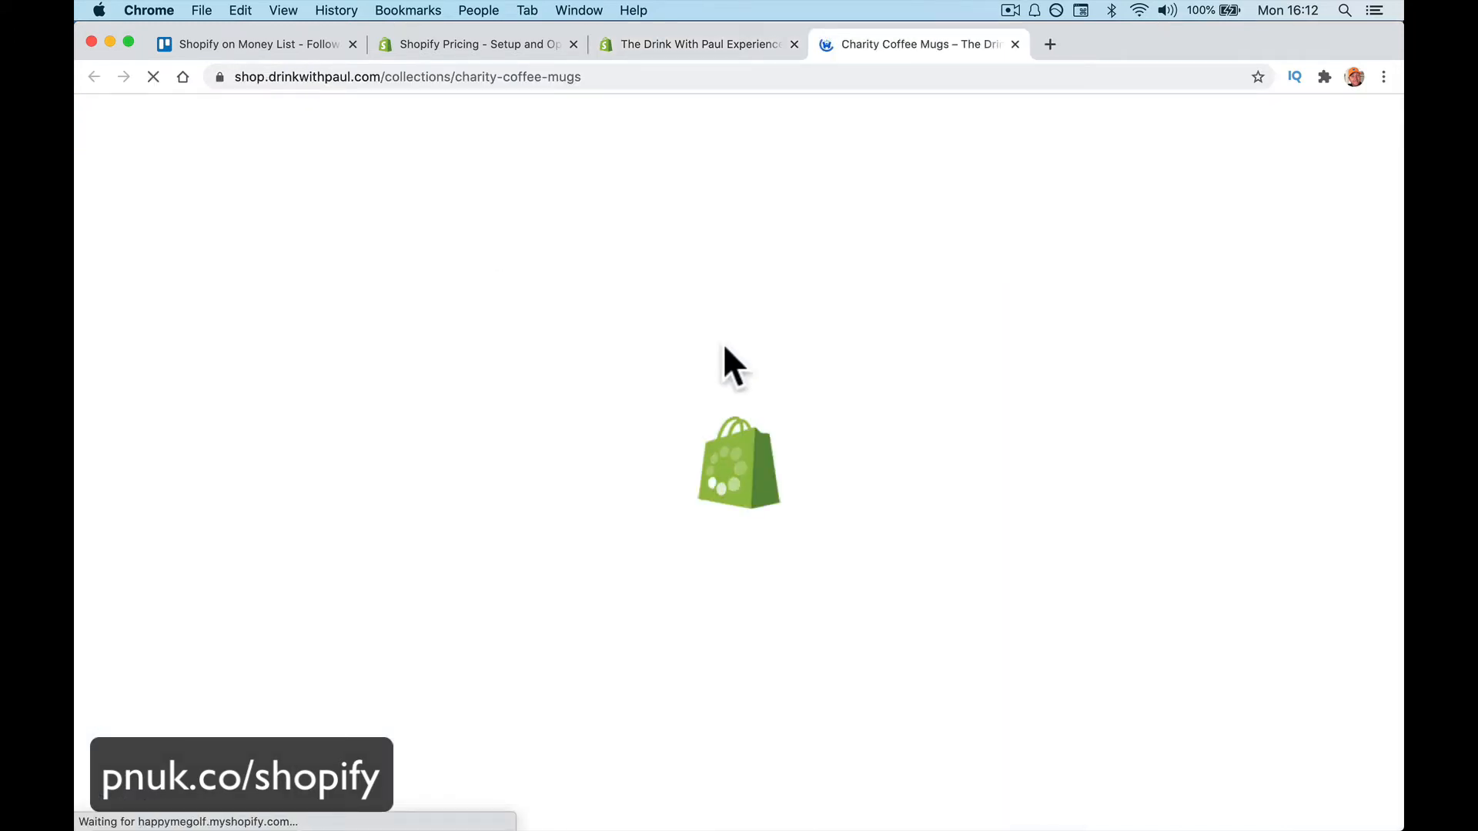
{"action": "scroll", "coordinate": [562, 538], "scroll_direction": "down", "scroll_amount": 3}
{"action": "scroll", "coordinate": [619, 493], "scroll_direction": "down", "scroll_amount": 3}
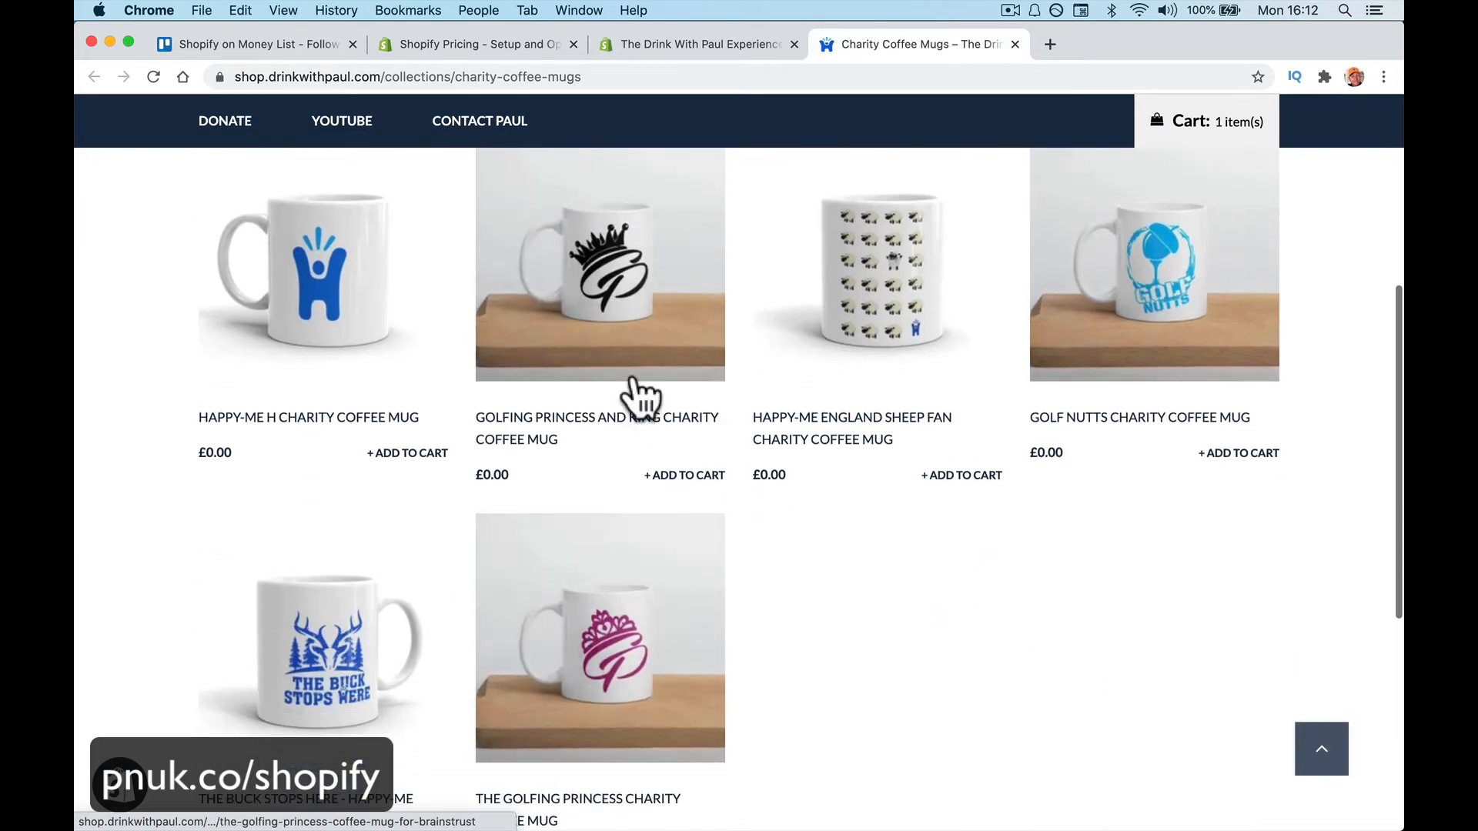
{"action": "scroll", "coordinate": [626, 462], "scroll_direction": "up", "scroll_amount": 6}
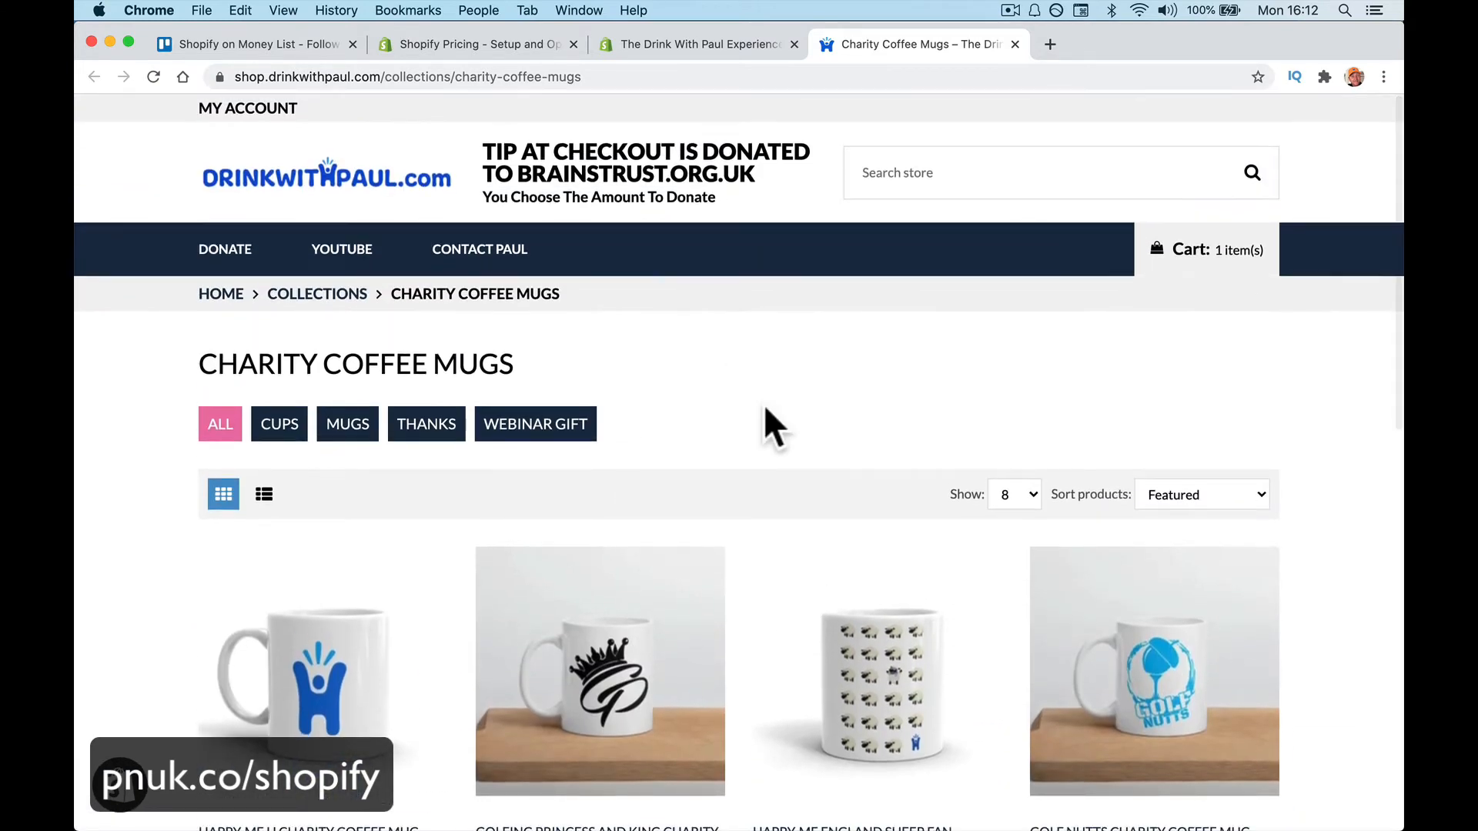
{"action": "left_click", "coordinate": [851, 644]}
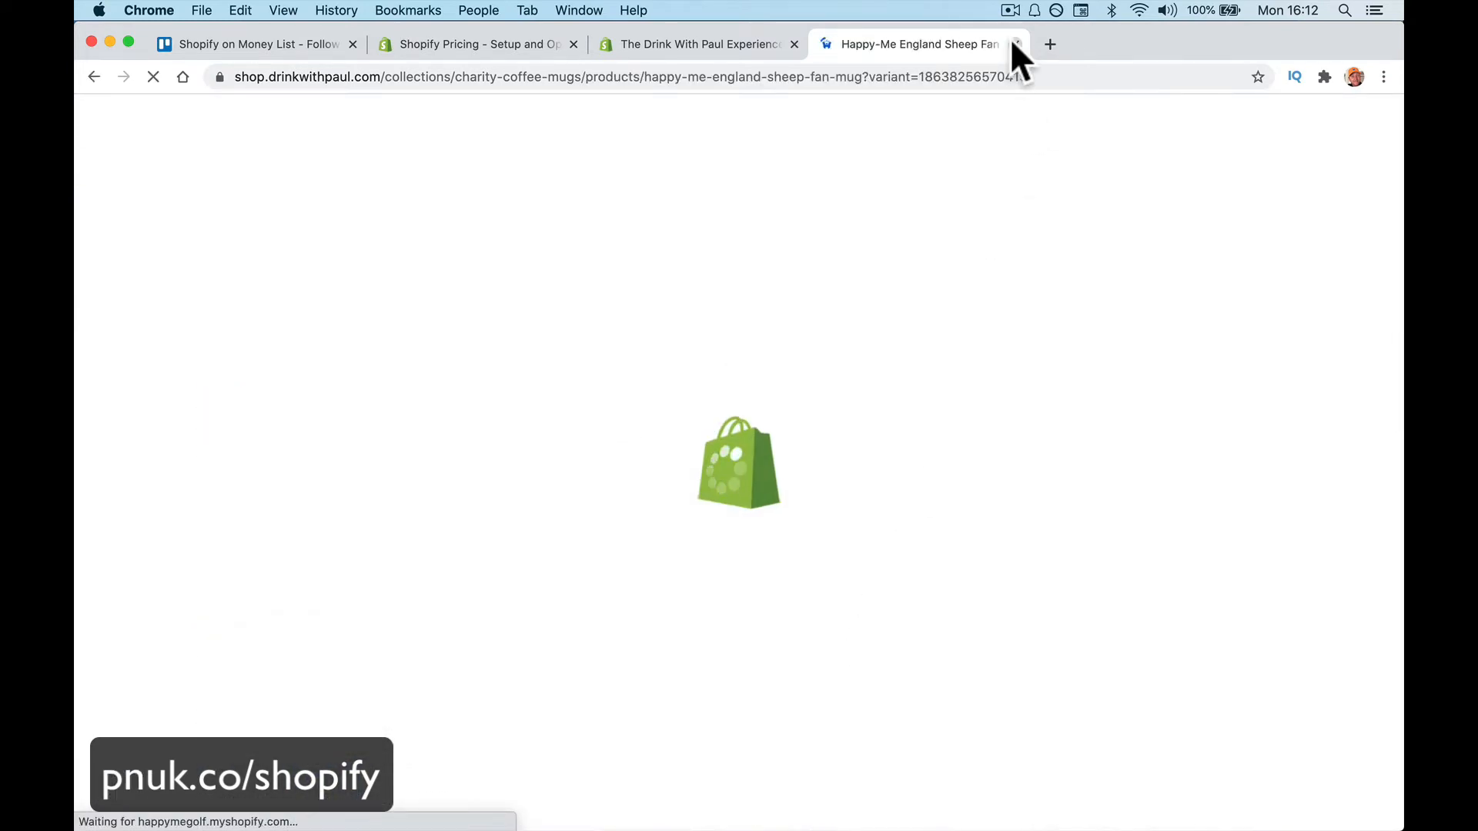
{"action": "left_click", "coordinate": [1014, 44]}
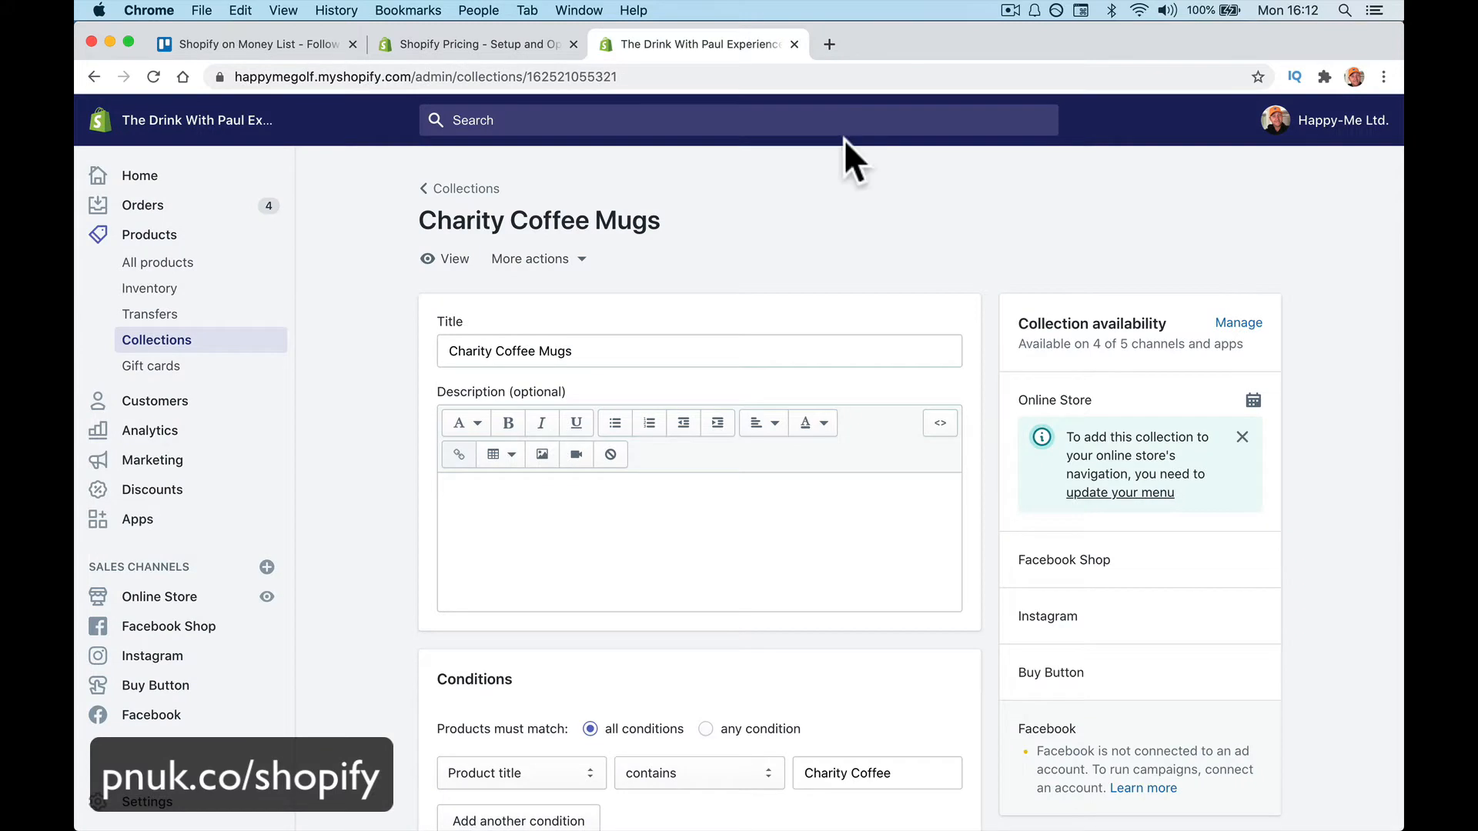
Review gift cards and the 57-customer list, then open the Overview analytics dashboard
{"action": "left_click", "coordinate": [215, 371]}
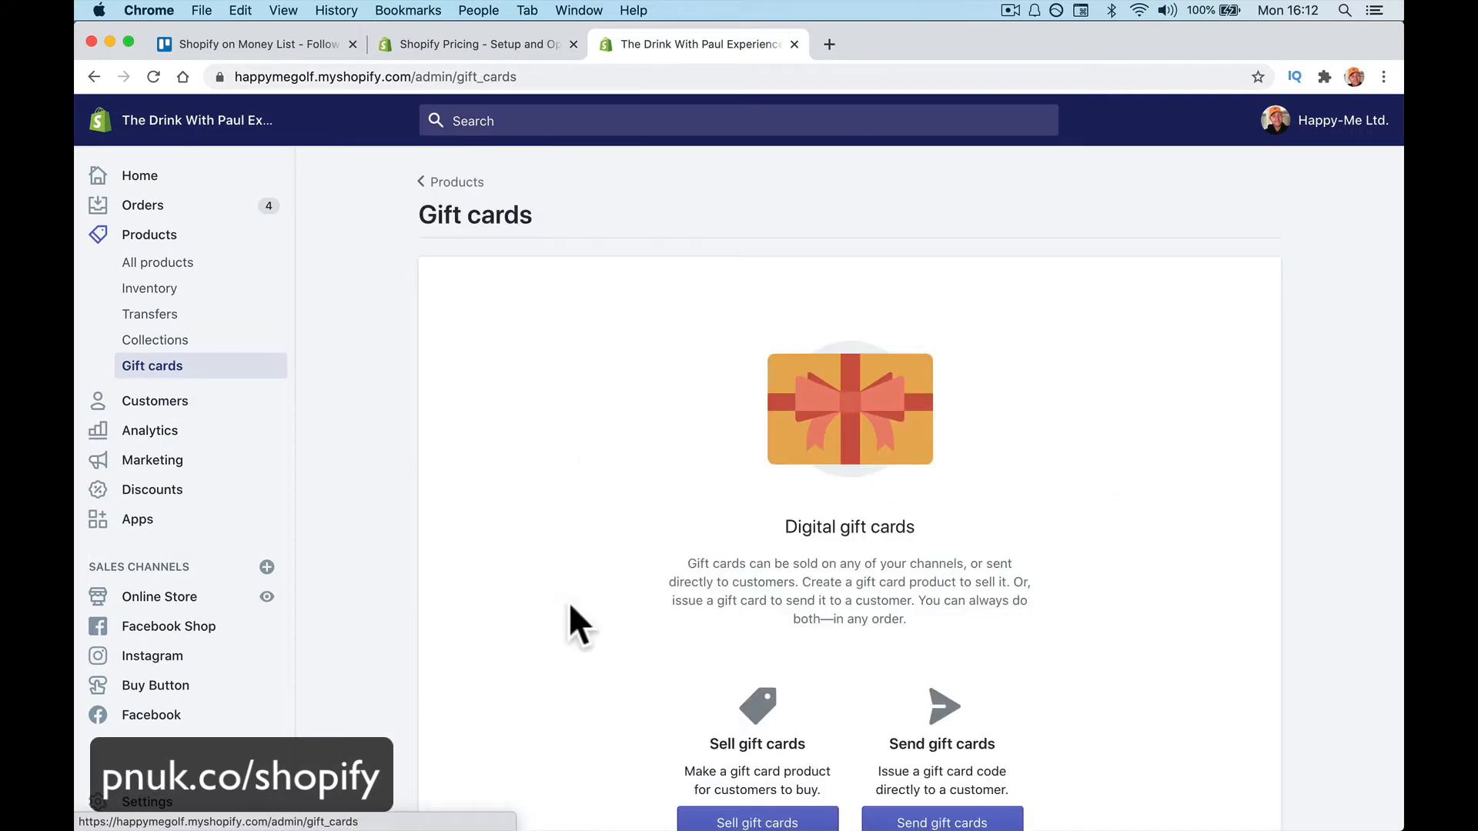
{"action": "scroll", "coordinate": [570, 602], "scroll_direction": "down", "scroll_amount": 3}
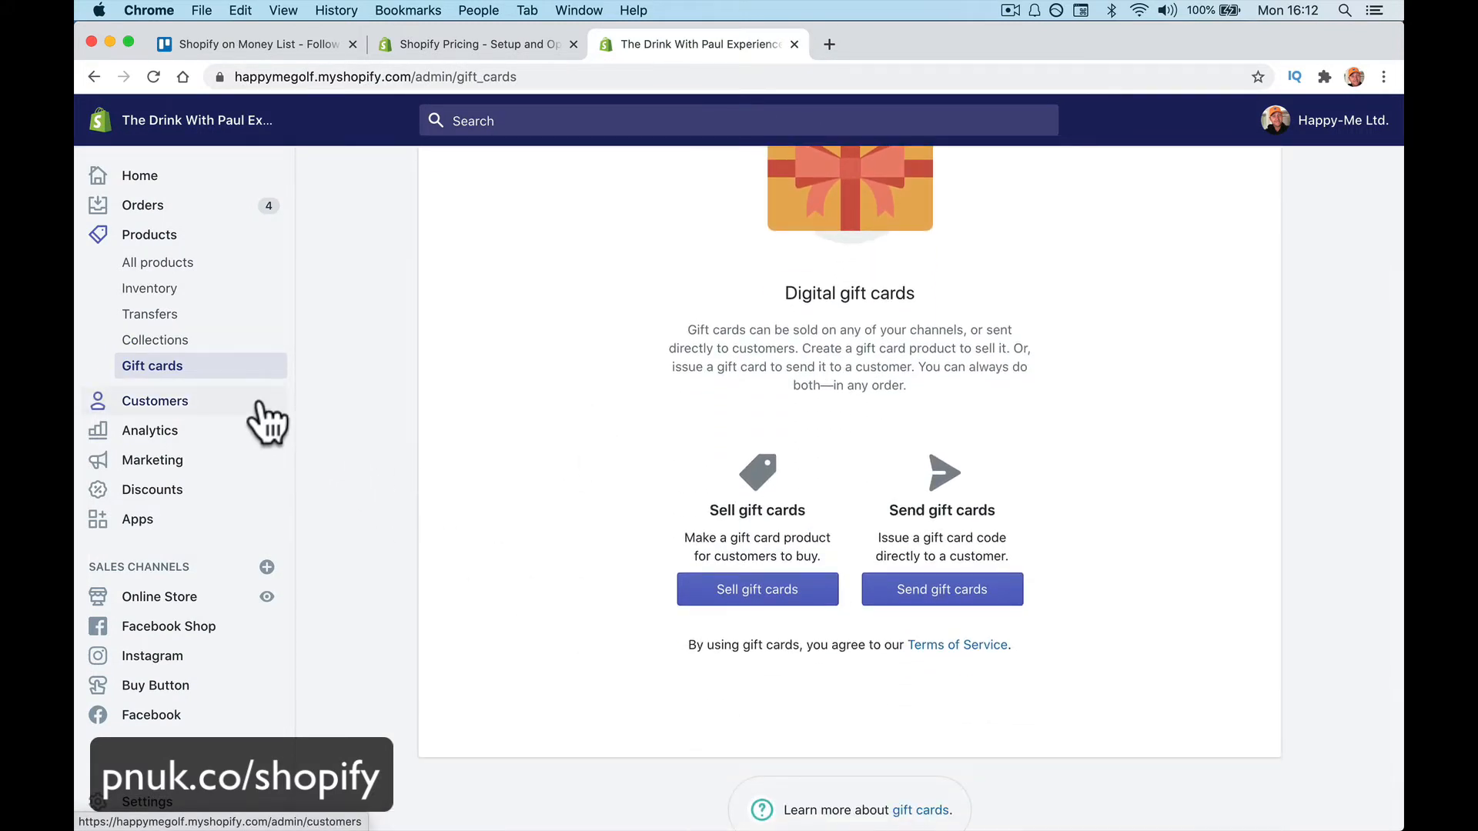
{"action": "left_click", "coordinate": [266, 420]}
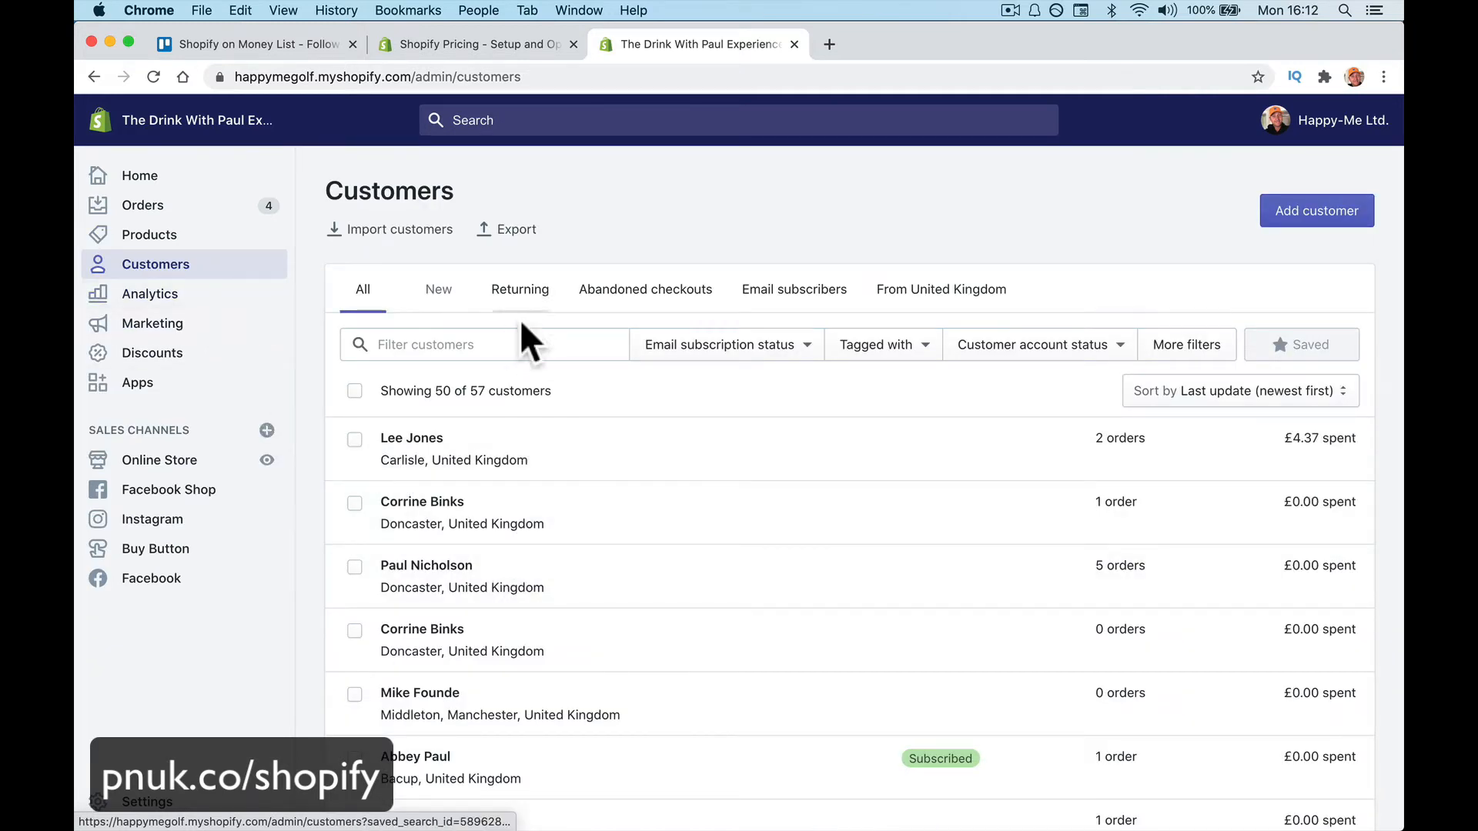
{"action": "scroll", "coordinate": [529, 608], "scroll_direction": "down", "scroll_amount": 5}
{"action": "scroll", "coordinate": [511, 396], "scroll_direction": "down", "scroll_amount": 1}
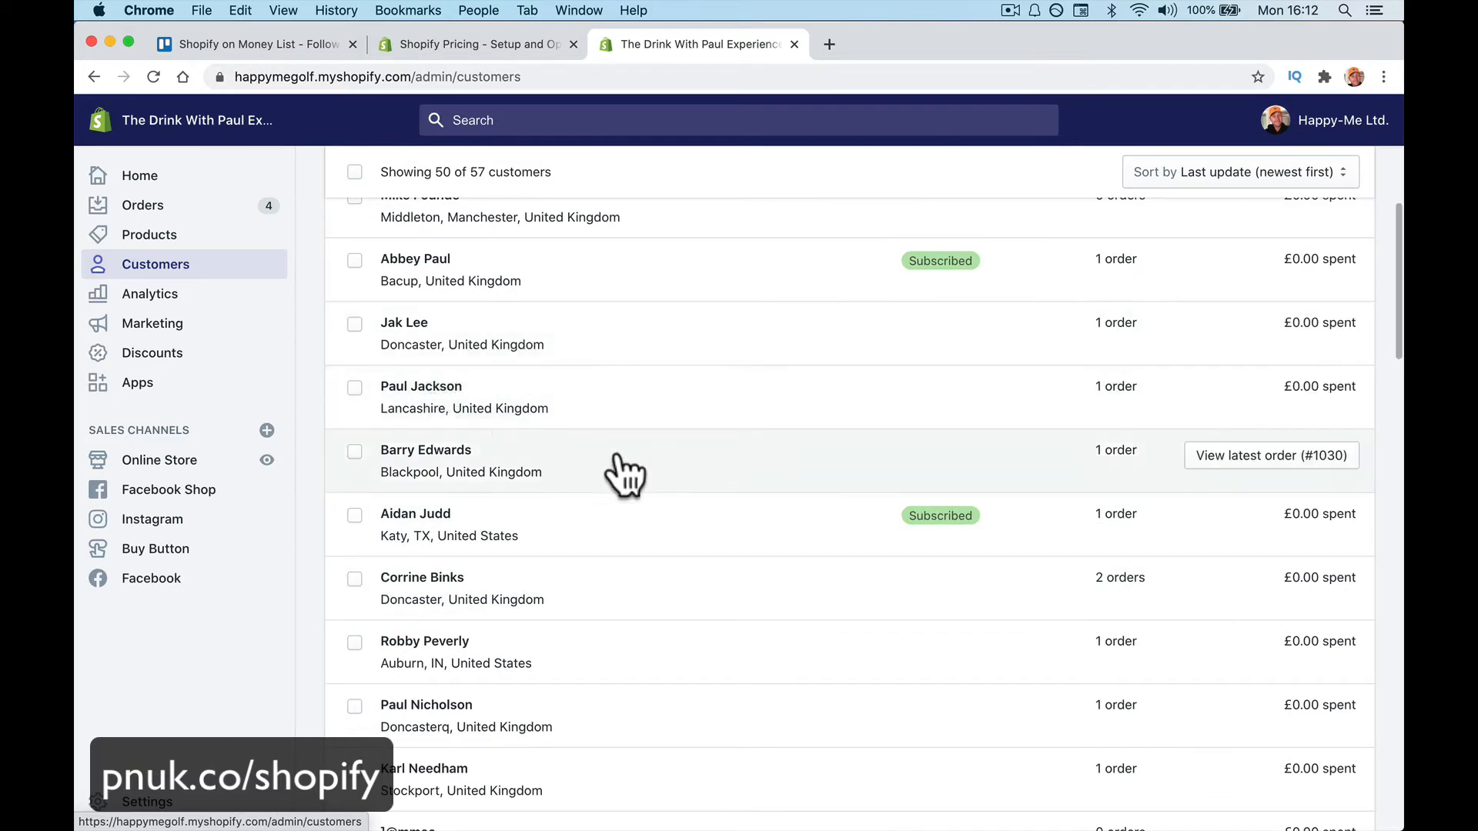
{"action": "scroll", "coordinate": [644, 551], "scroll_direction": "down", "scroll_amount": 2}
{"action": "scroll", "coordinate": [643, 551], "scroll_direction": "down", "scroll_amount": 11}
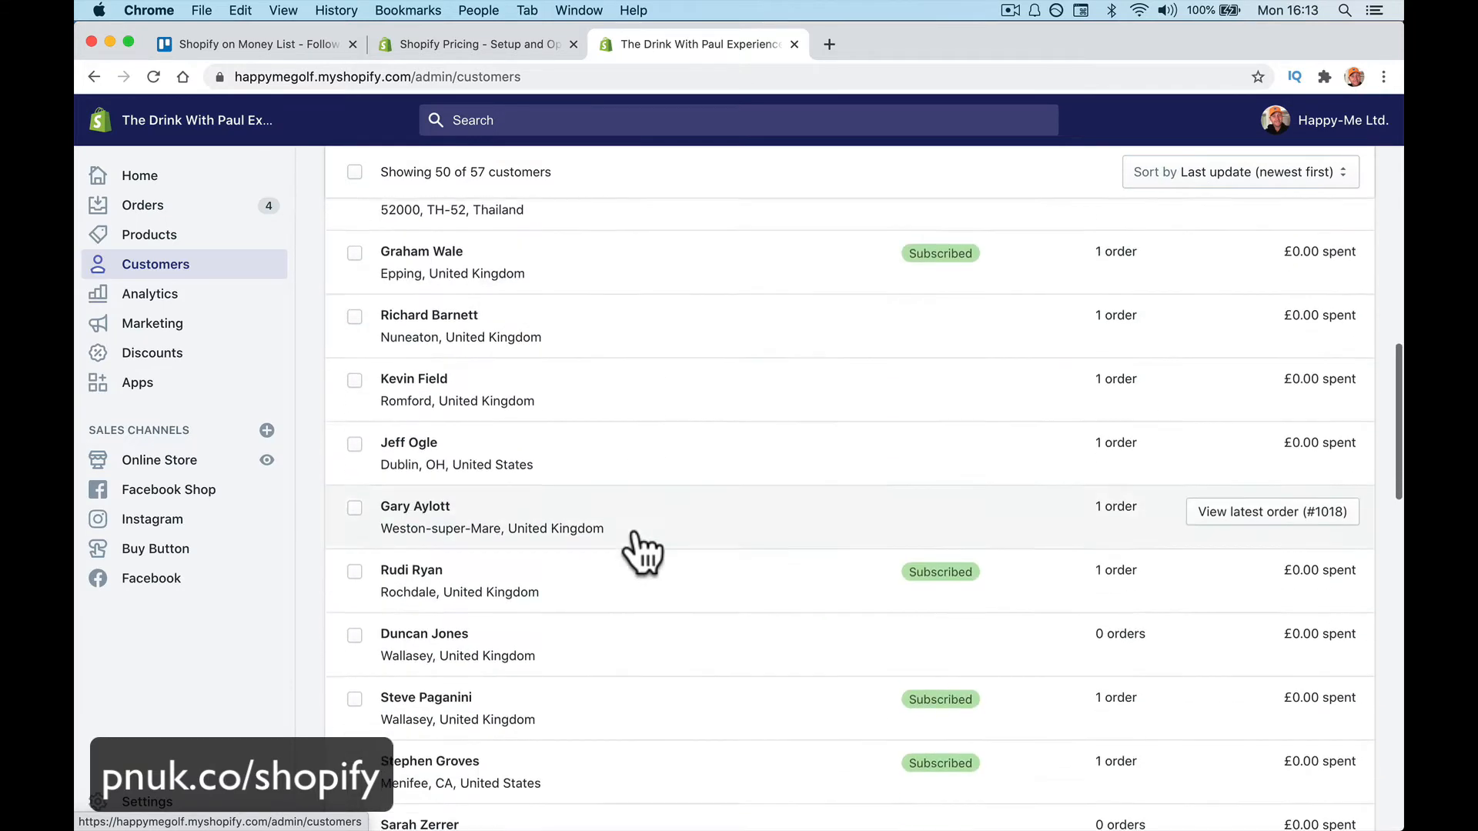
{"action": "scroll", "coordinate": [644, 551], "scroll_direction": "down", "scroll_amount": 3}
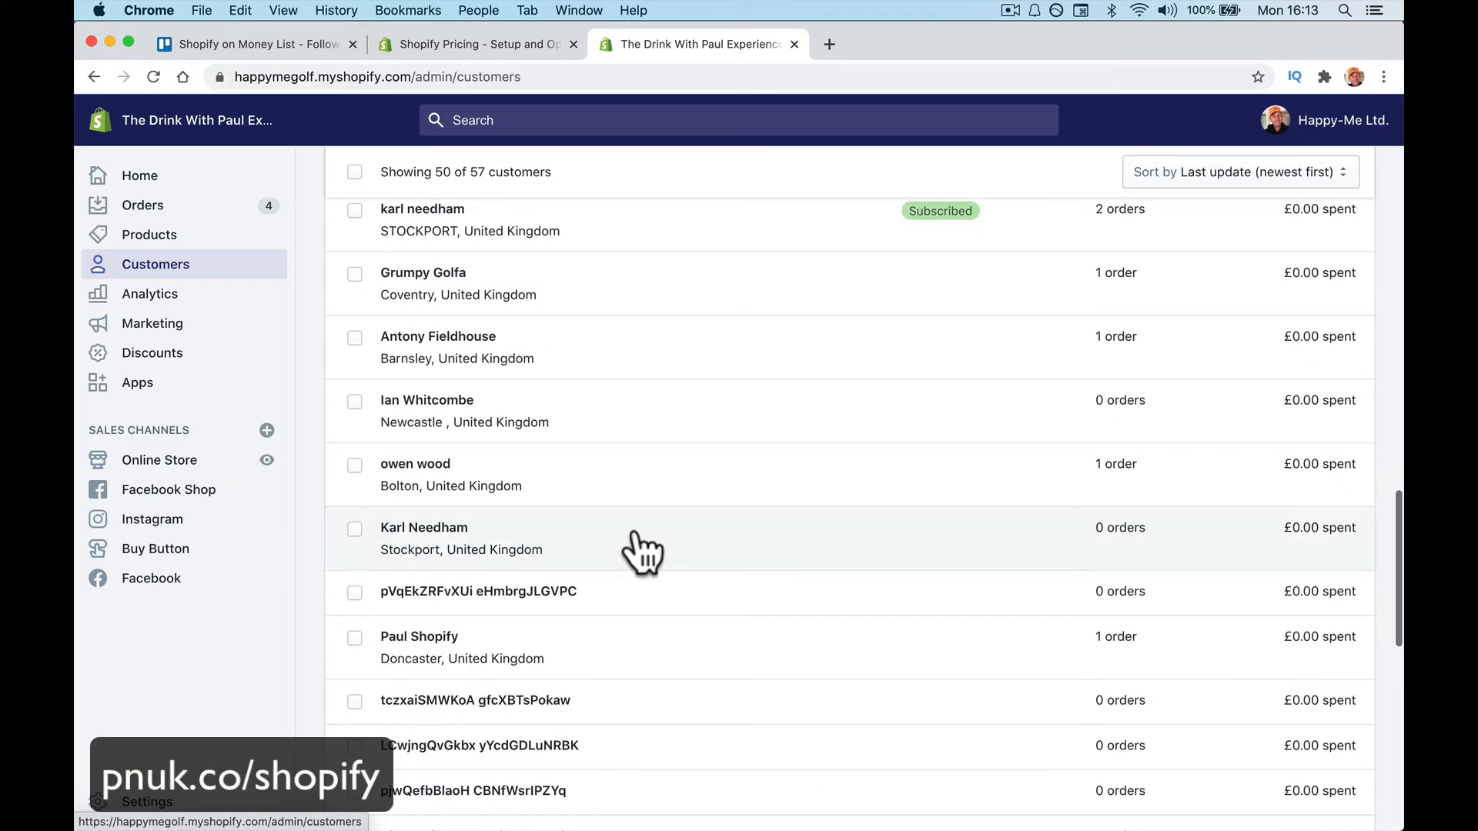
{"action": "scroll", "coordinate": [644, 551], "scroll_direction": "up", "scroll_amount": 4}
{"action": "scroll", "coordinate": [644, 551], "scroll_direction": "up", "scroll_amount": 15}
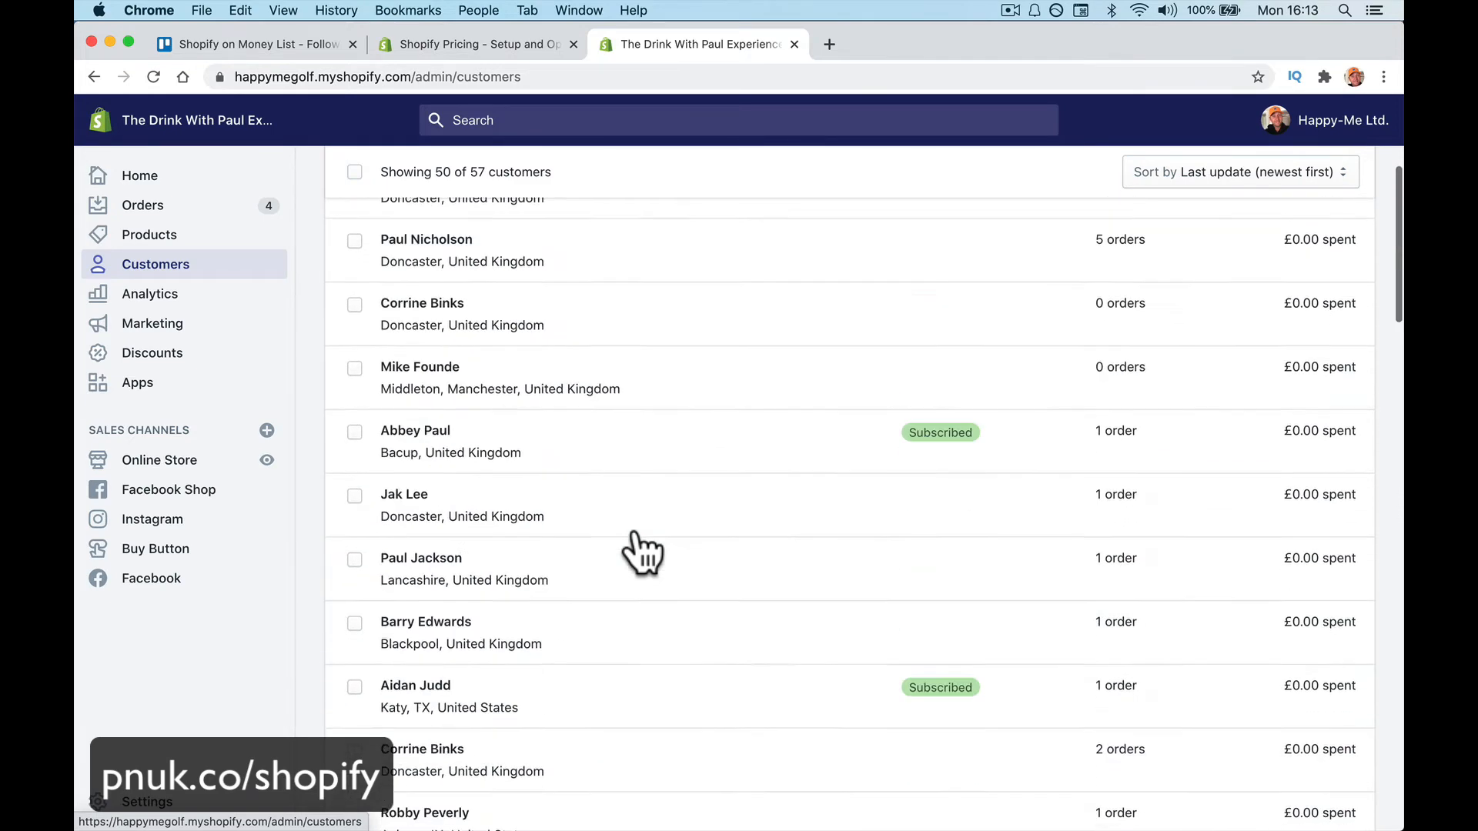
{"action": "left_click", "coordinate": [224, 302]}
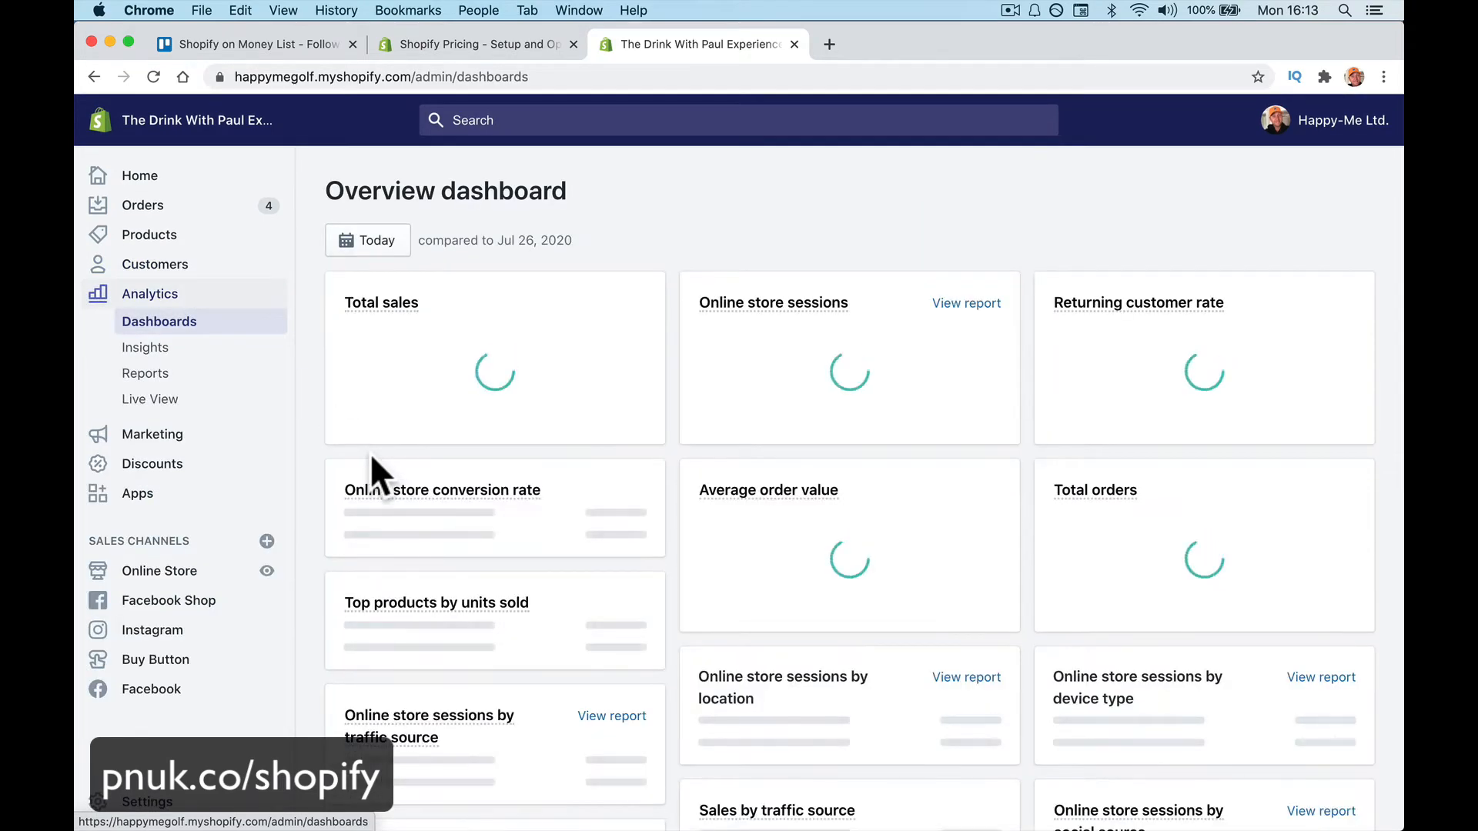
Scroll the dashboard, visit Insights, Reports and Live View, then go to Marketing
{"action": "scroll", "coordinate": [371, 454], "scroll_direction": "down", "scroll_amount": 10}
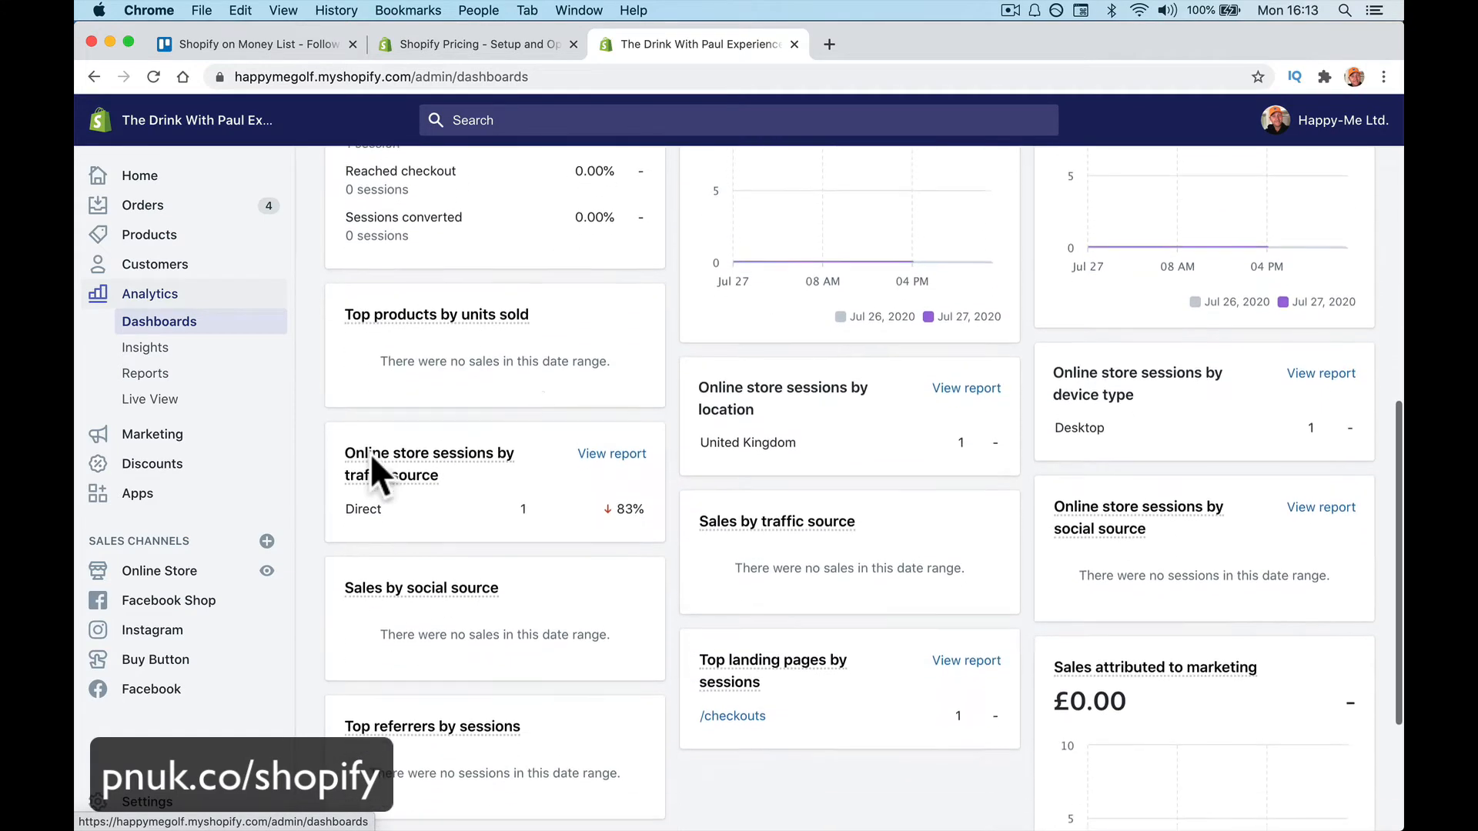
{"action": "scroll", "coordinate": [471, 521], "scroll_direction": "down", "scroll_amount": 3}
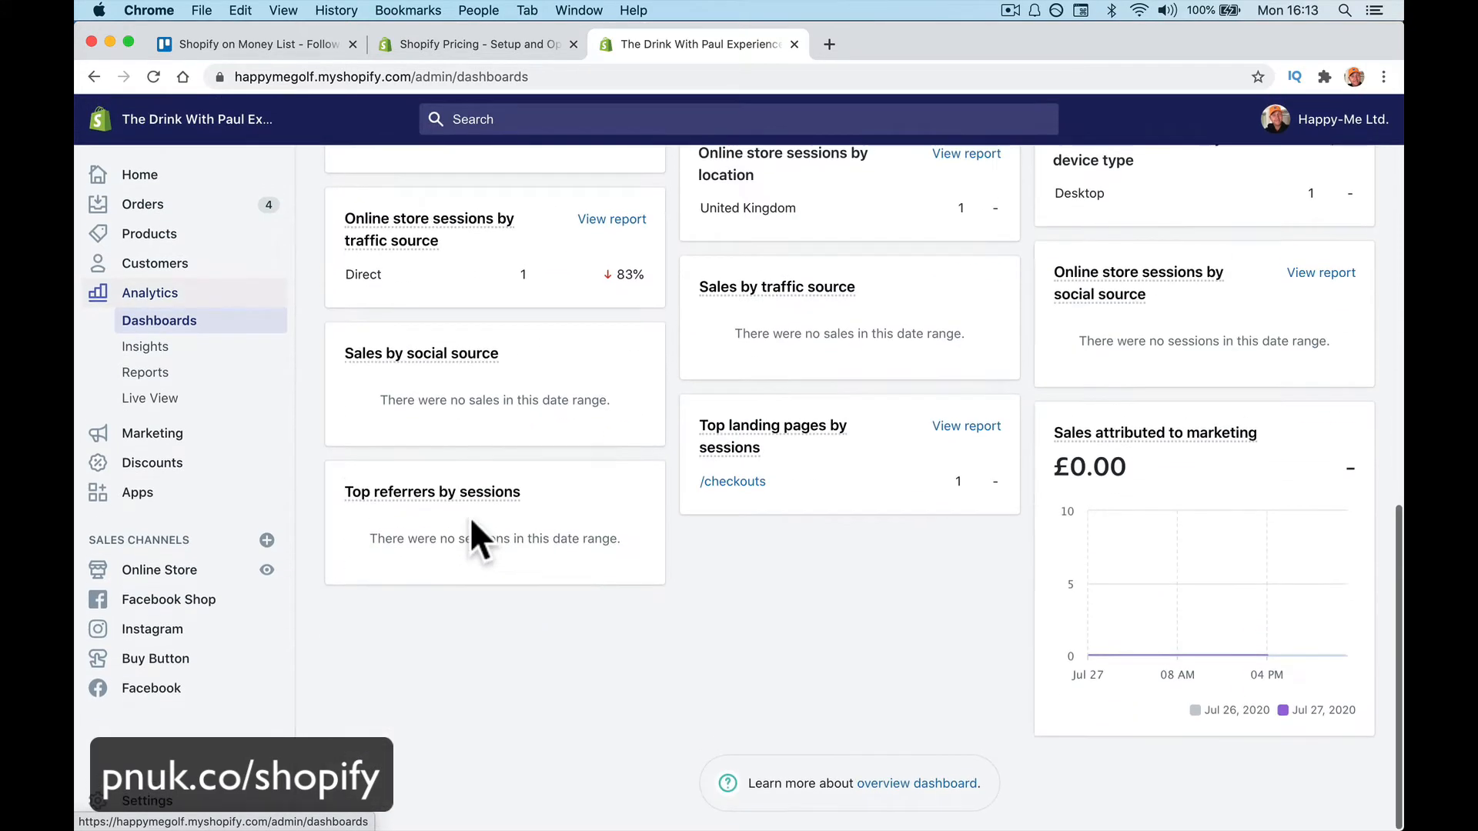
{"action": "scroll", "coordinate": [471, 521], "scroll_direction": "up", "scroll_amount": 10}
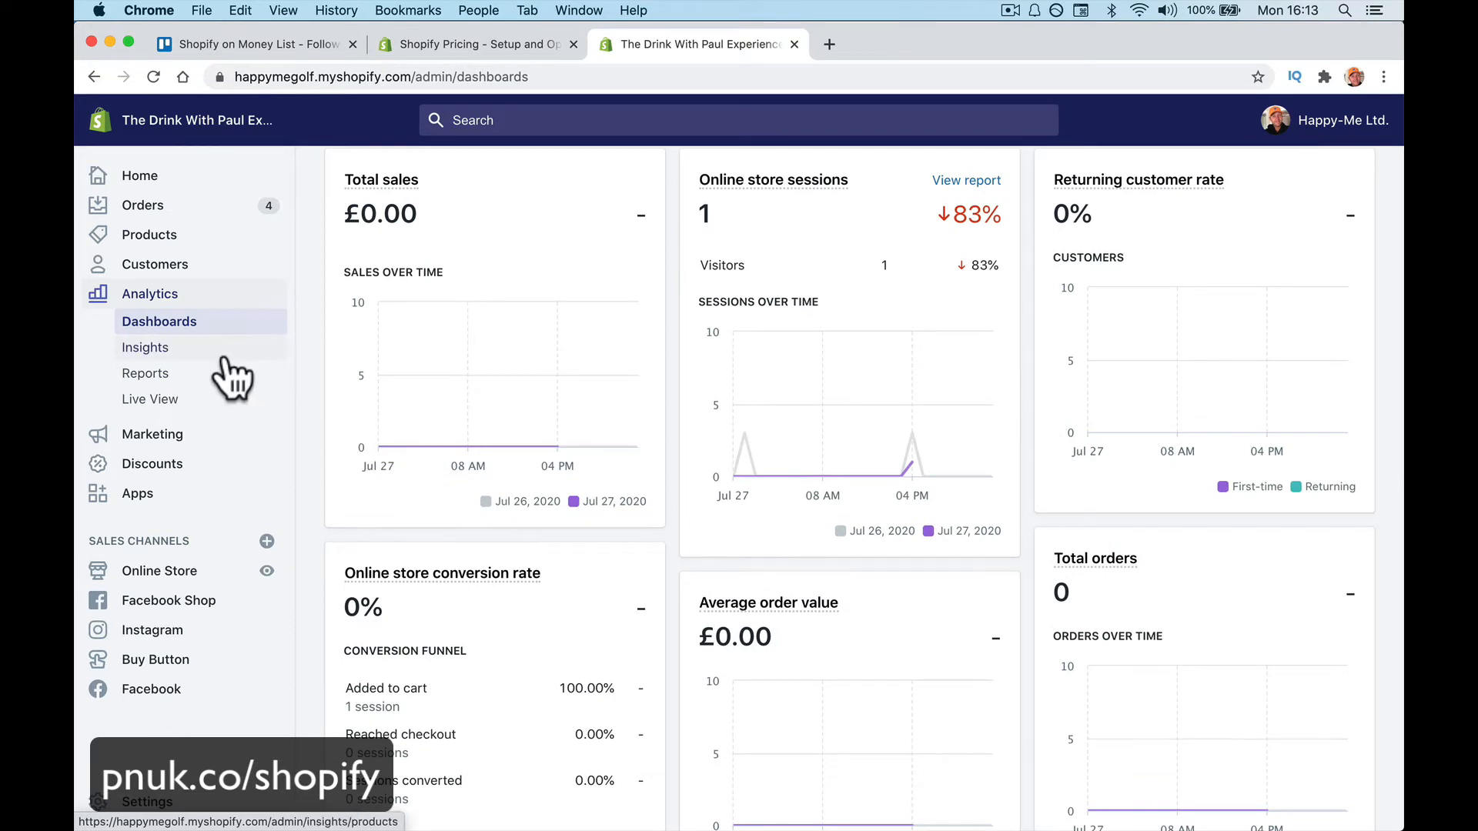
{"action": "left_click", "coordinate": [223, 353]}
{"action": "left_click", "coordinate": [221, 383]}
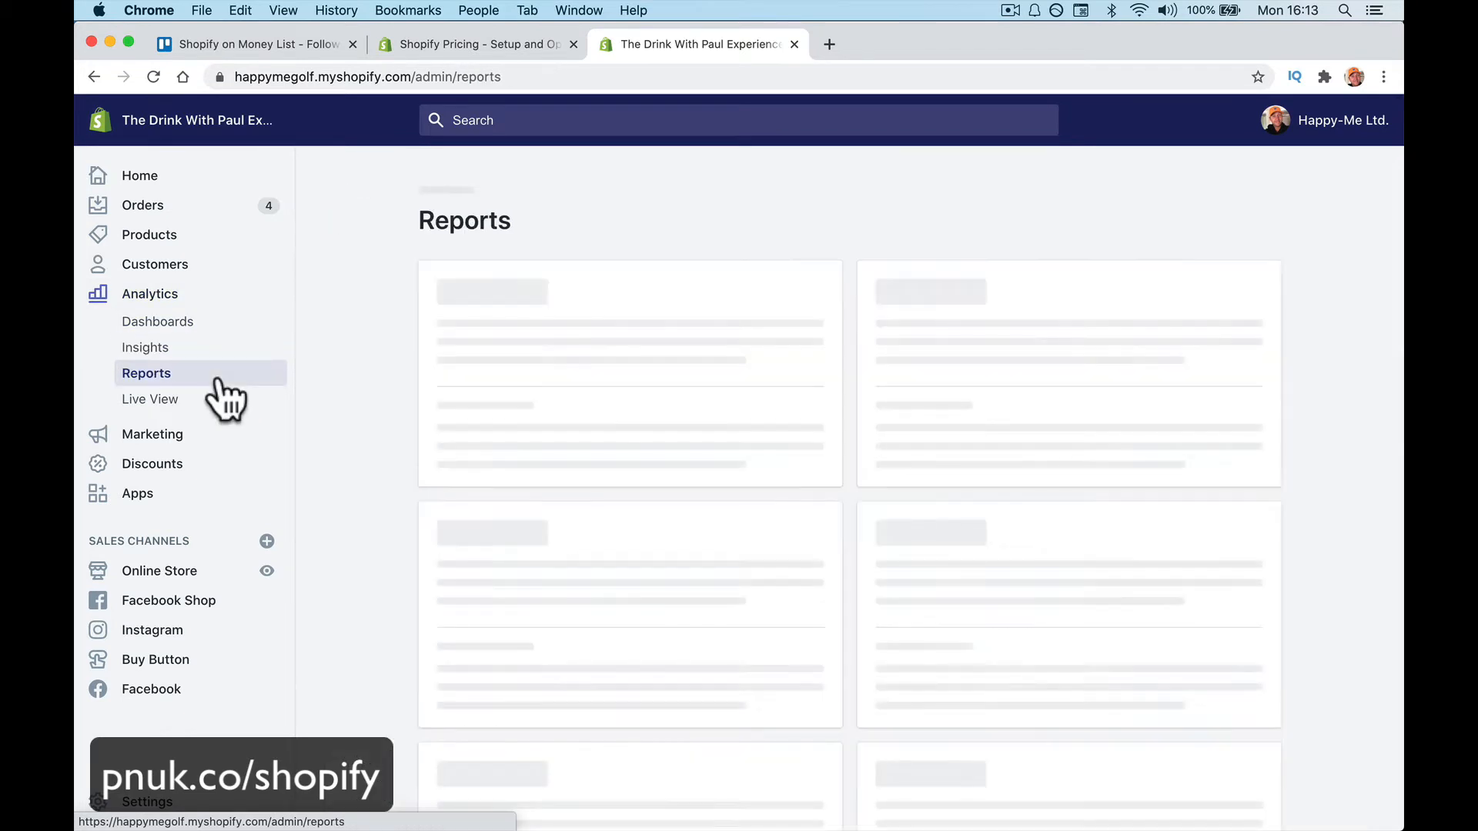
{"action": "left_click", "coordinate": [220, 397]}
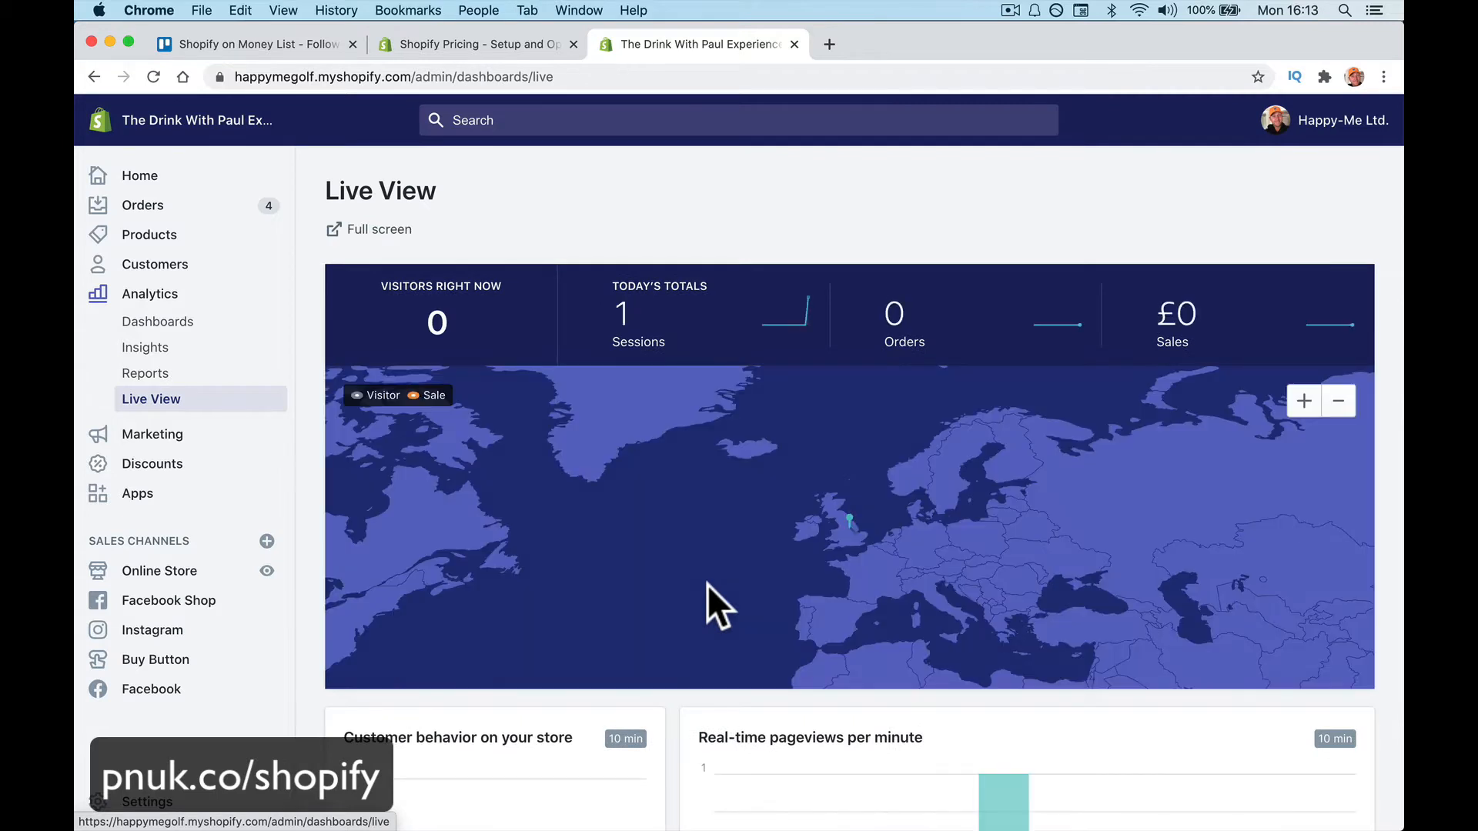
{"action": "left_click", "coordinate": [232, 434]}
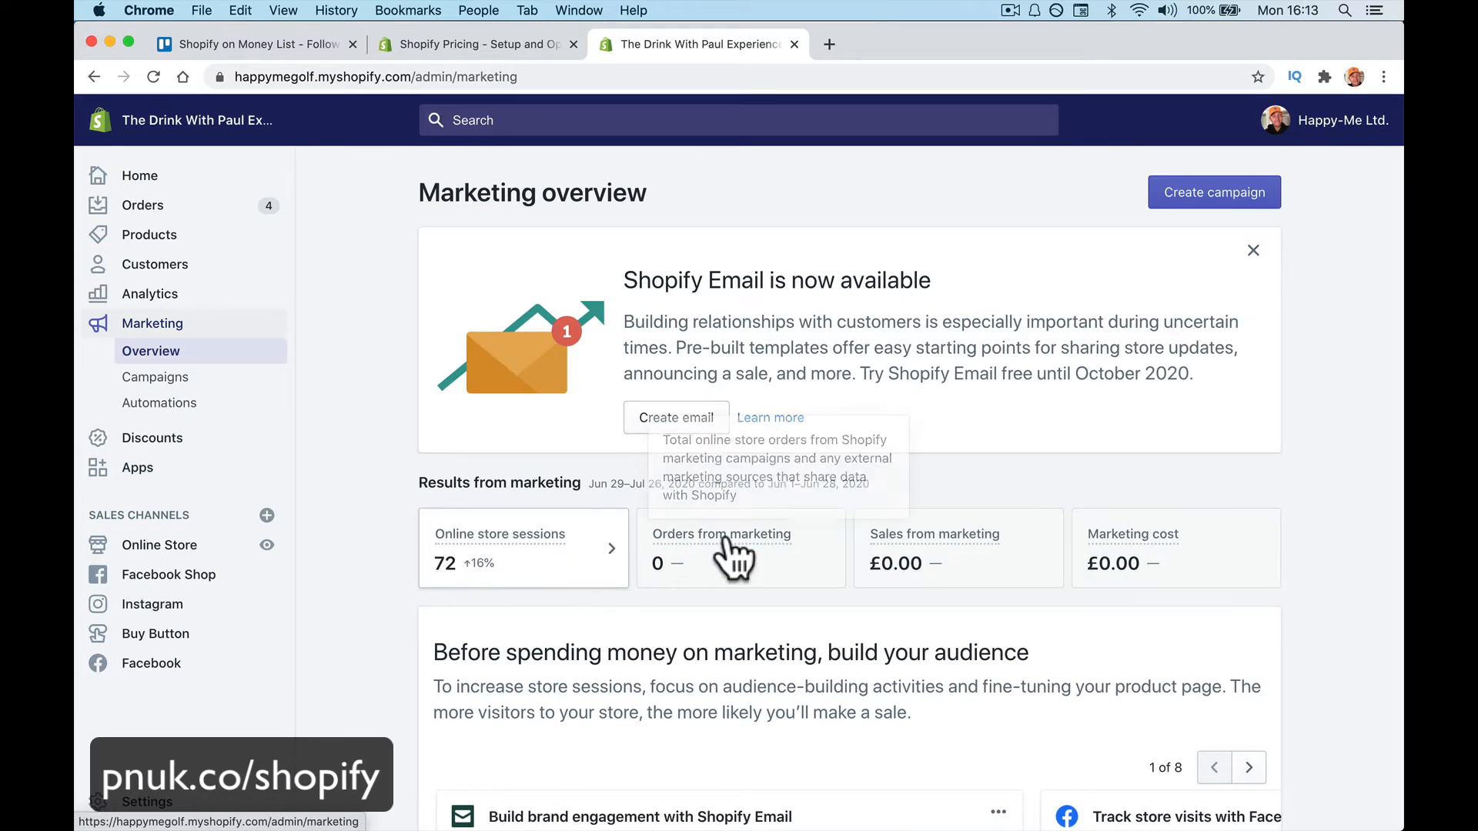
Open and dismiss the Create campaign activity chooser, then go to Discounts
{"action": "scroll", "coordinate": [896, 449], "scroll_direction": "down", "scroll_amount": 7}
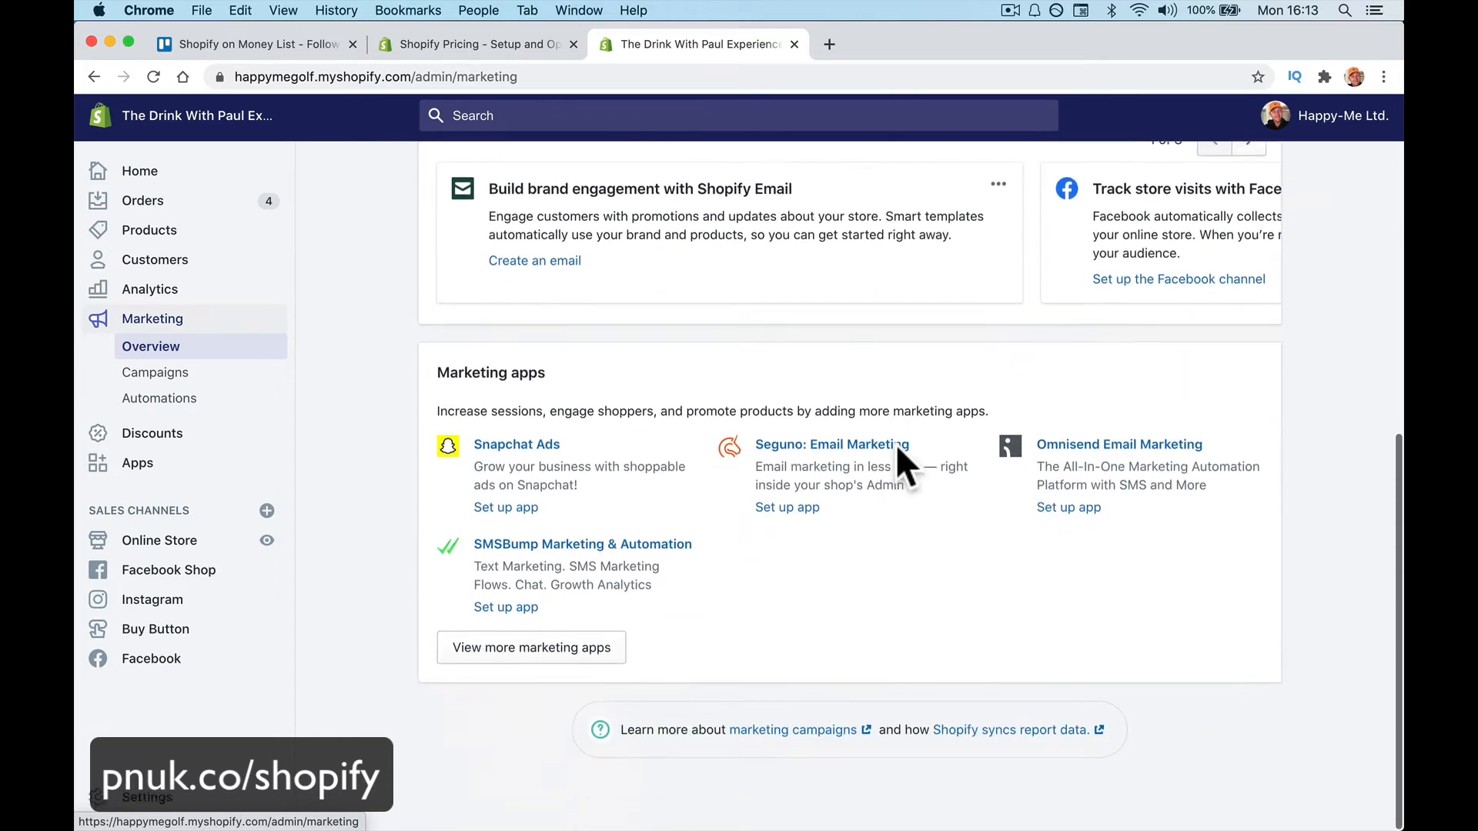
{"action": "scroll", "coordinate": [894, 443], "scroll_direction": "up", "scroll_amount": 7}
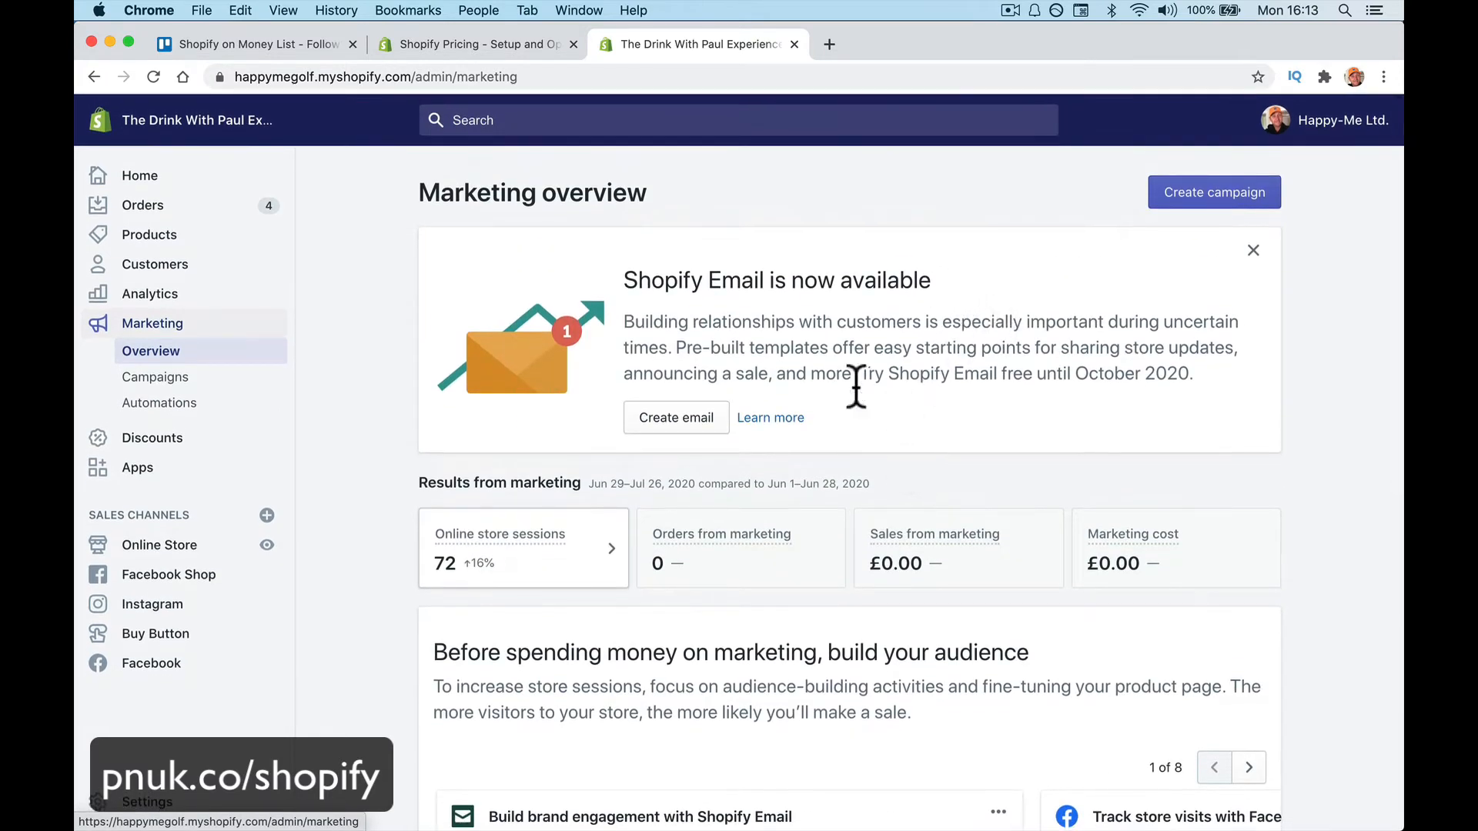
{"action": "left_click", "coordinate": [1193, 200]}
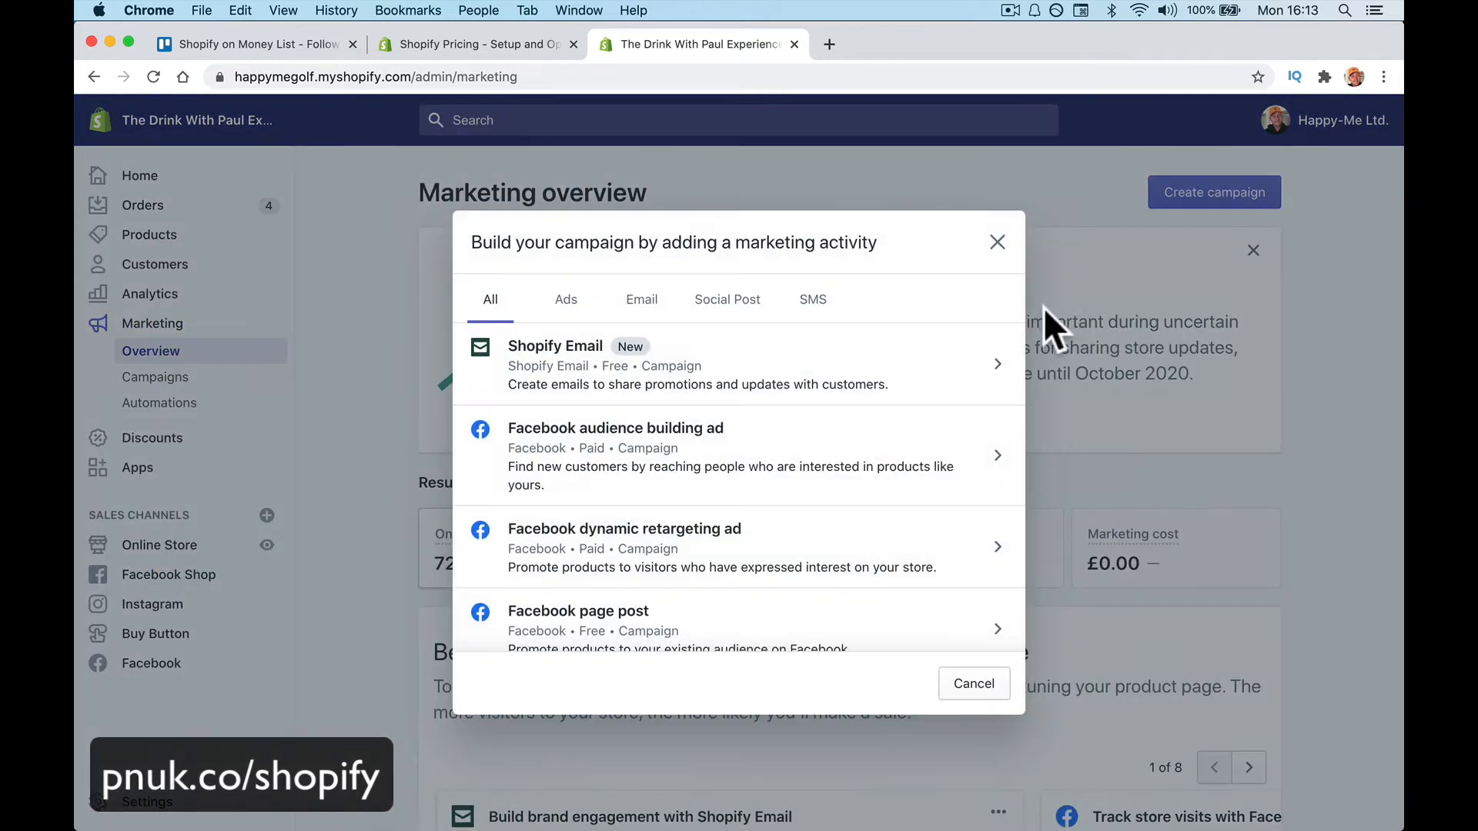
{"action": "left_click", "coordinate": [998, 242]}
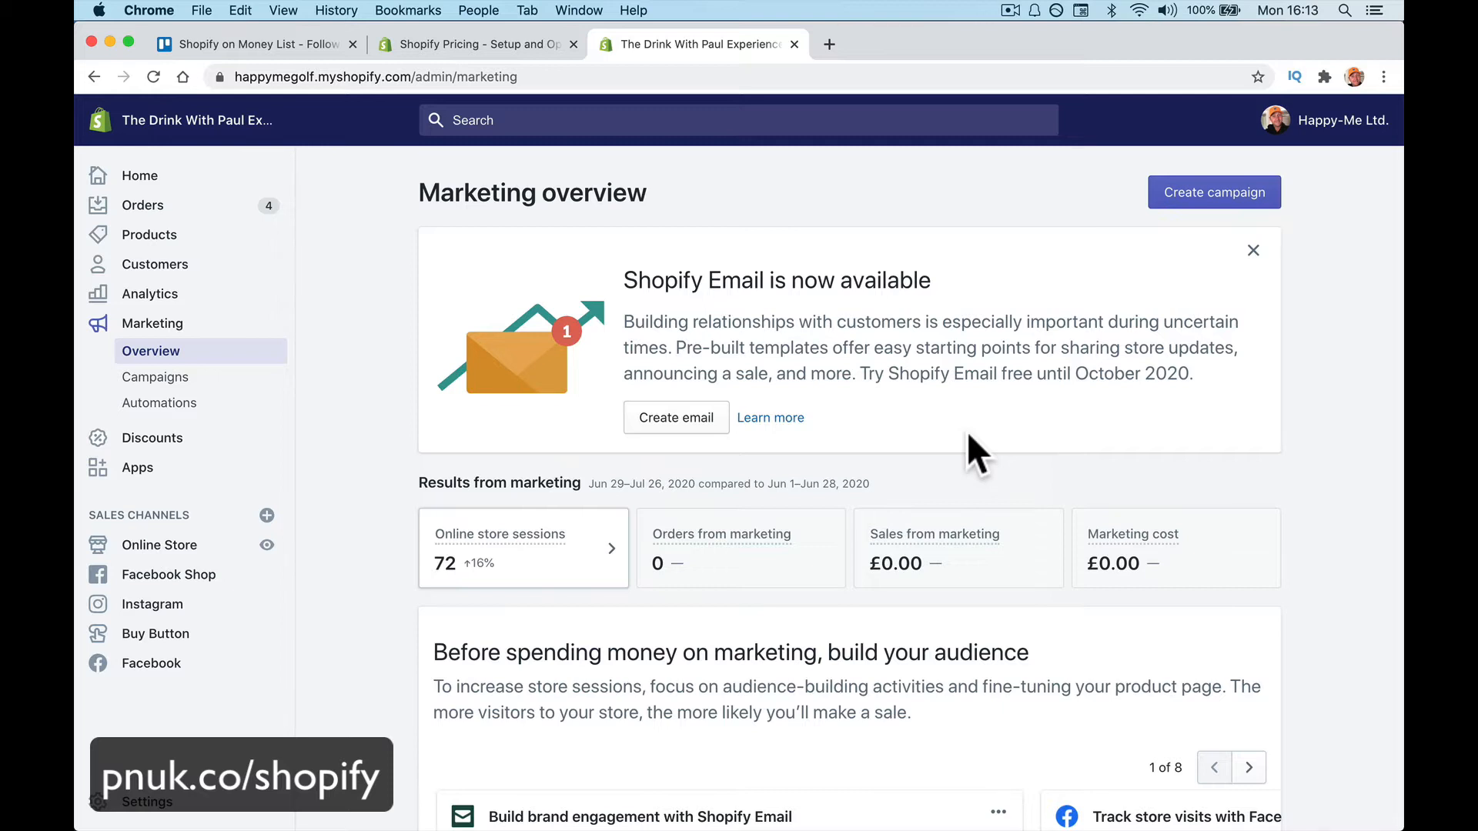
{"action": "left_click", "coordinate": [233, 439]}
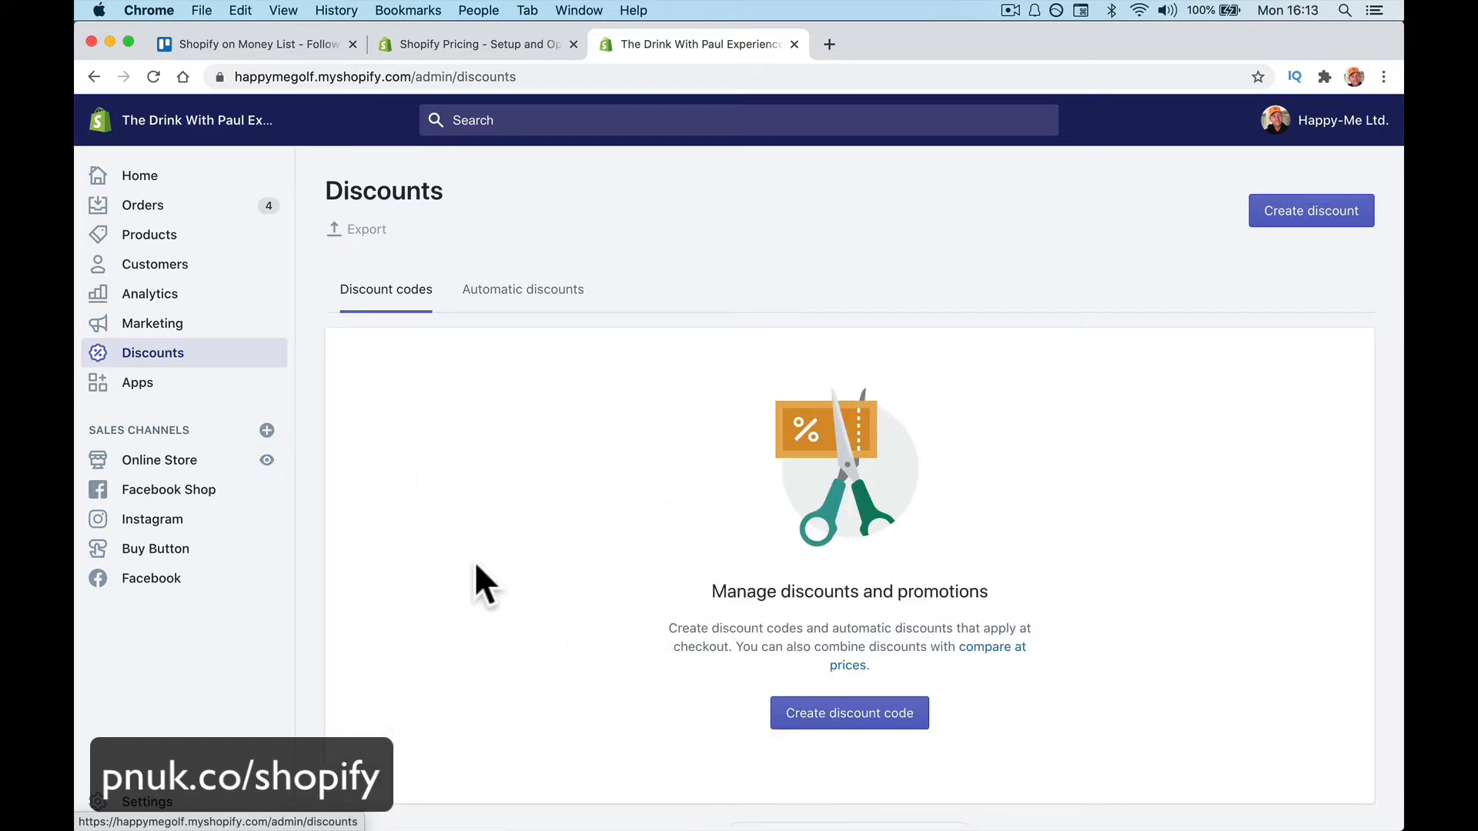
Check the Automatic discounts and Discount codes tabs, then view the five installed apps
{"action": "left_click", "coordinate": [493, 297]}
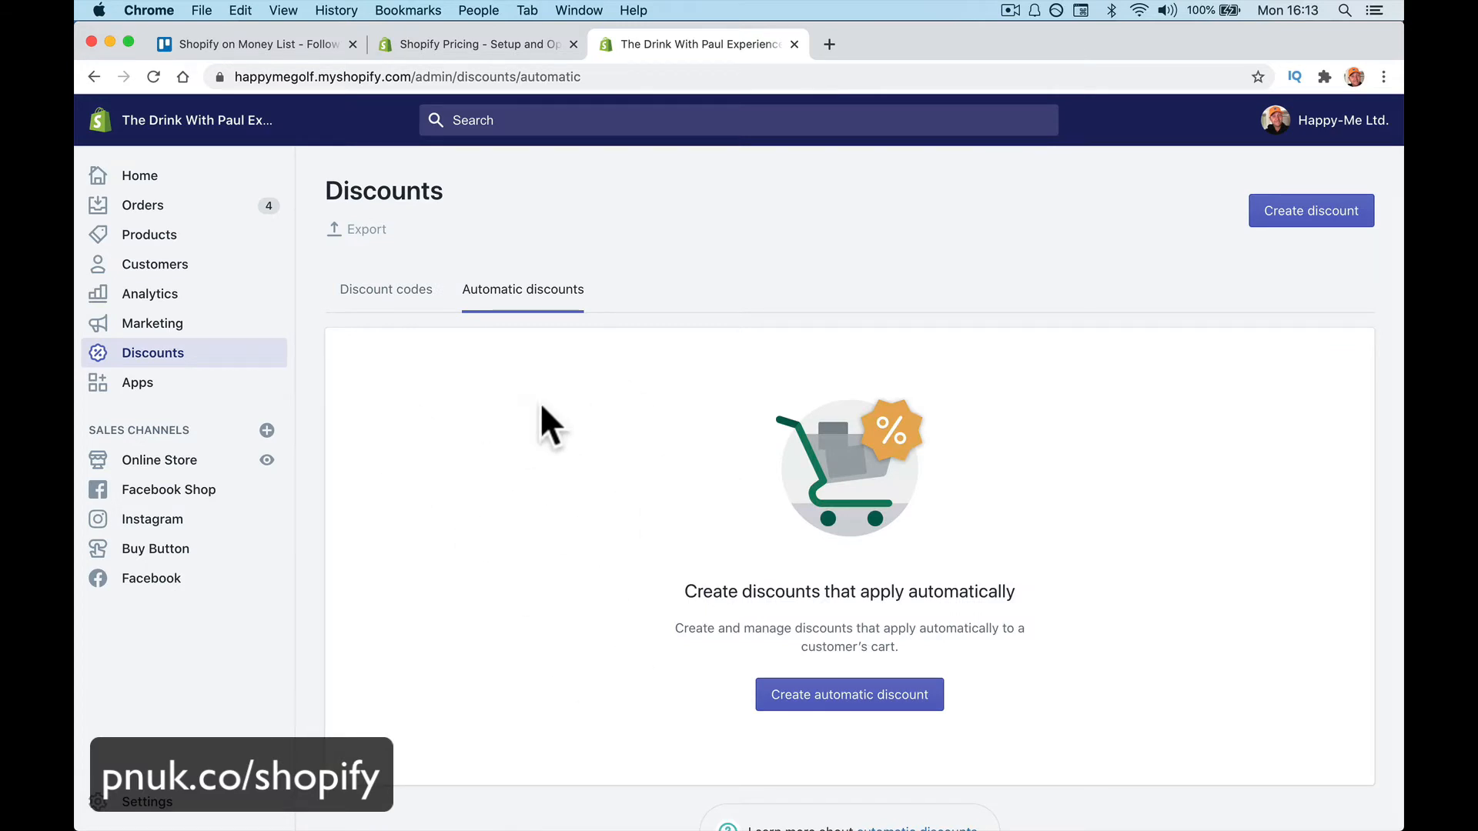
{"action": "left_click", "coordinate": [389, 296]}
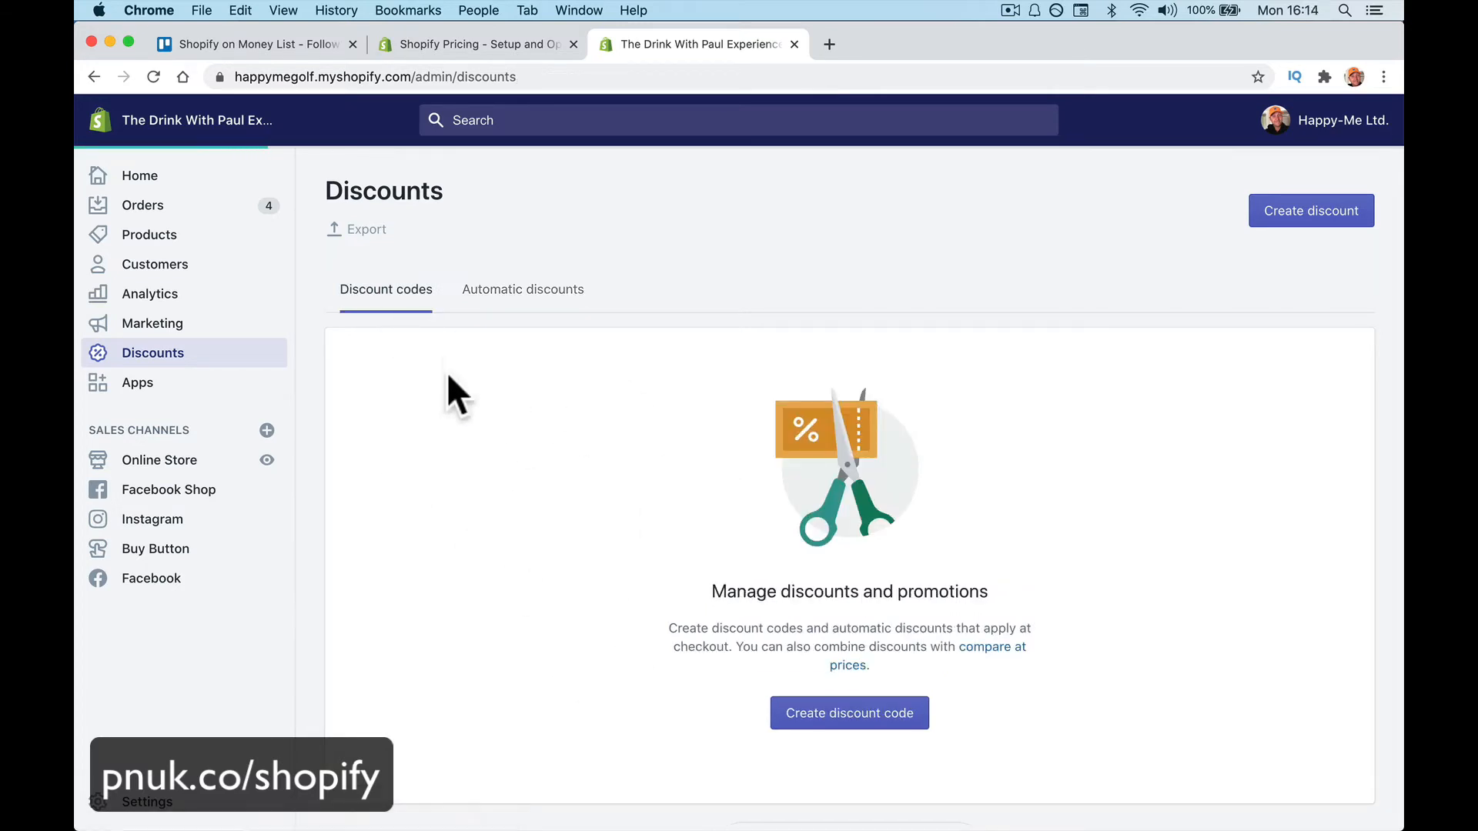
{"action": "left_click", "coordinate": [204, 392]}
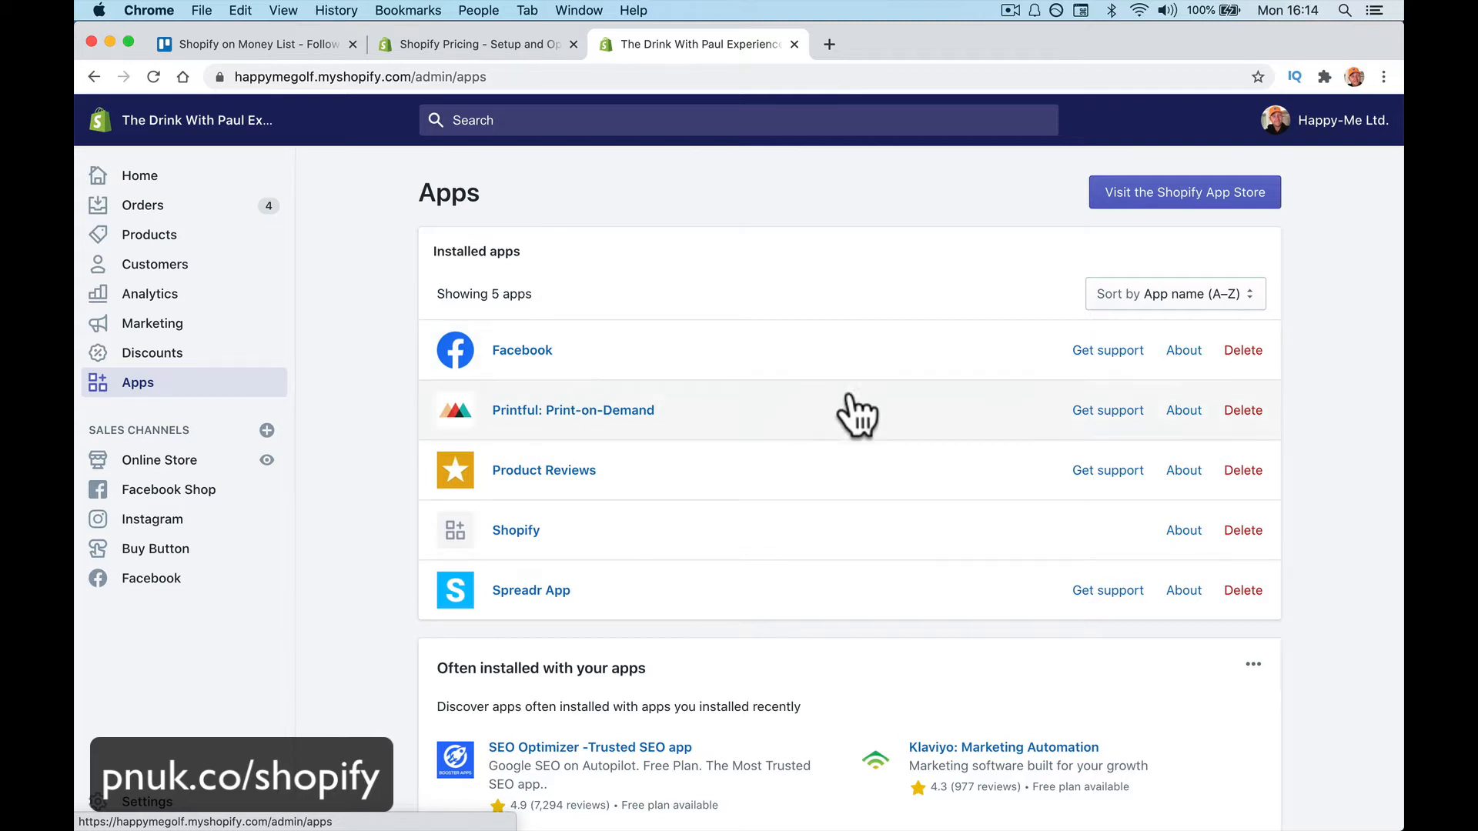
On the Themes page, check the Fashion theme's Actions menu, then customize Fashion
{"action": "left_click", "coordinate": [229, 470]}
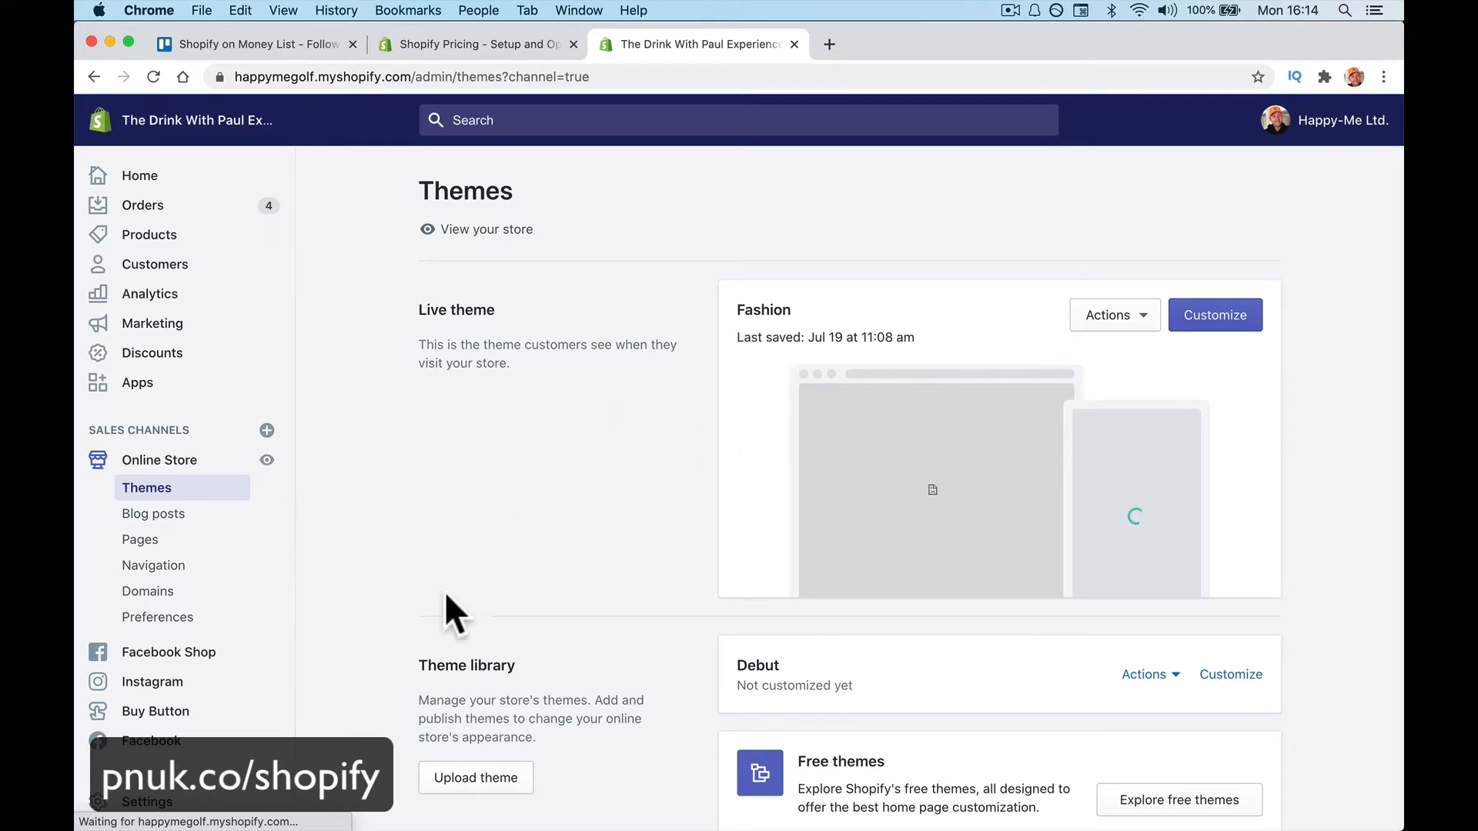
{"action": "left_click", "coordinate": [1120, 316]}
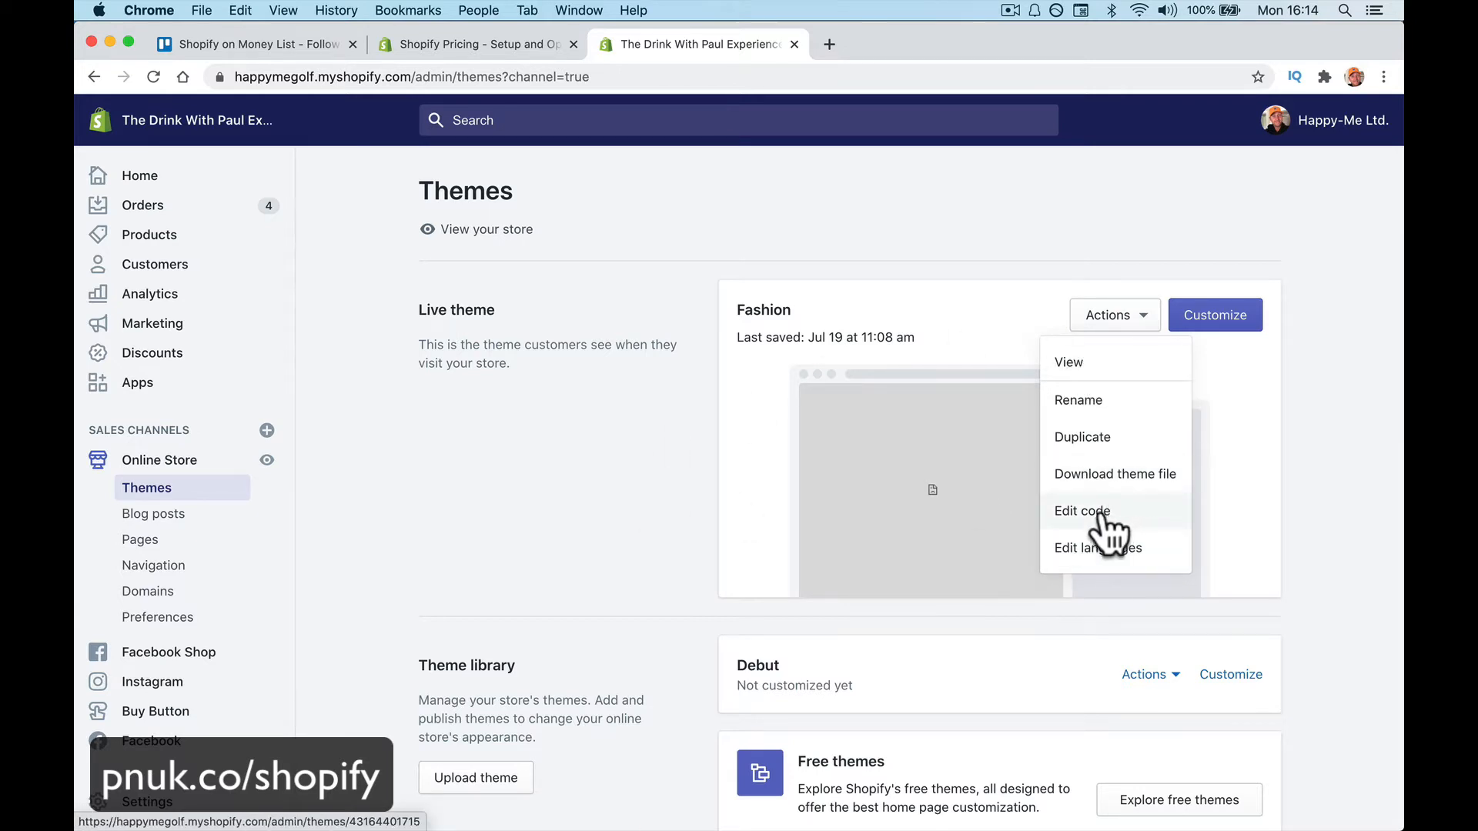
{"action": "left_click", "coordinate": [591, 470]}
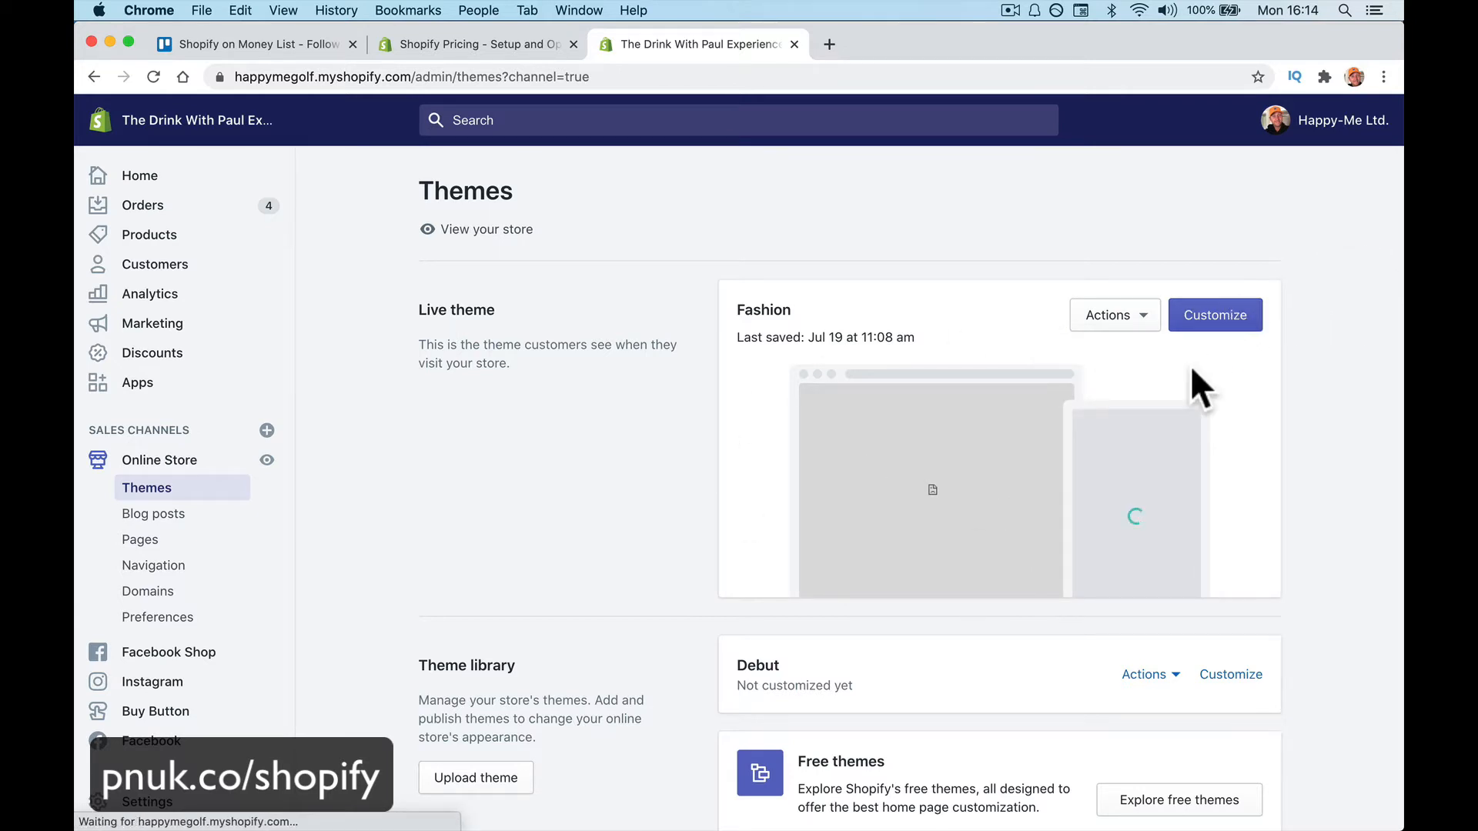
{"action": "left_click", "coordinate": [1208, 315]}
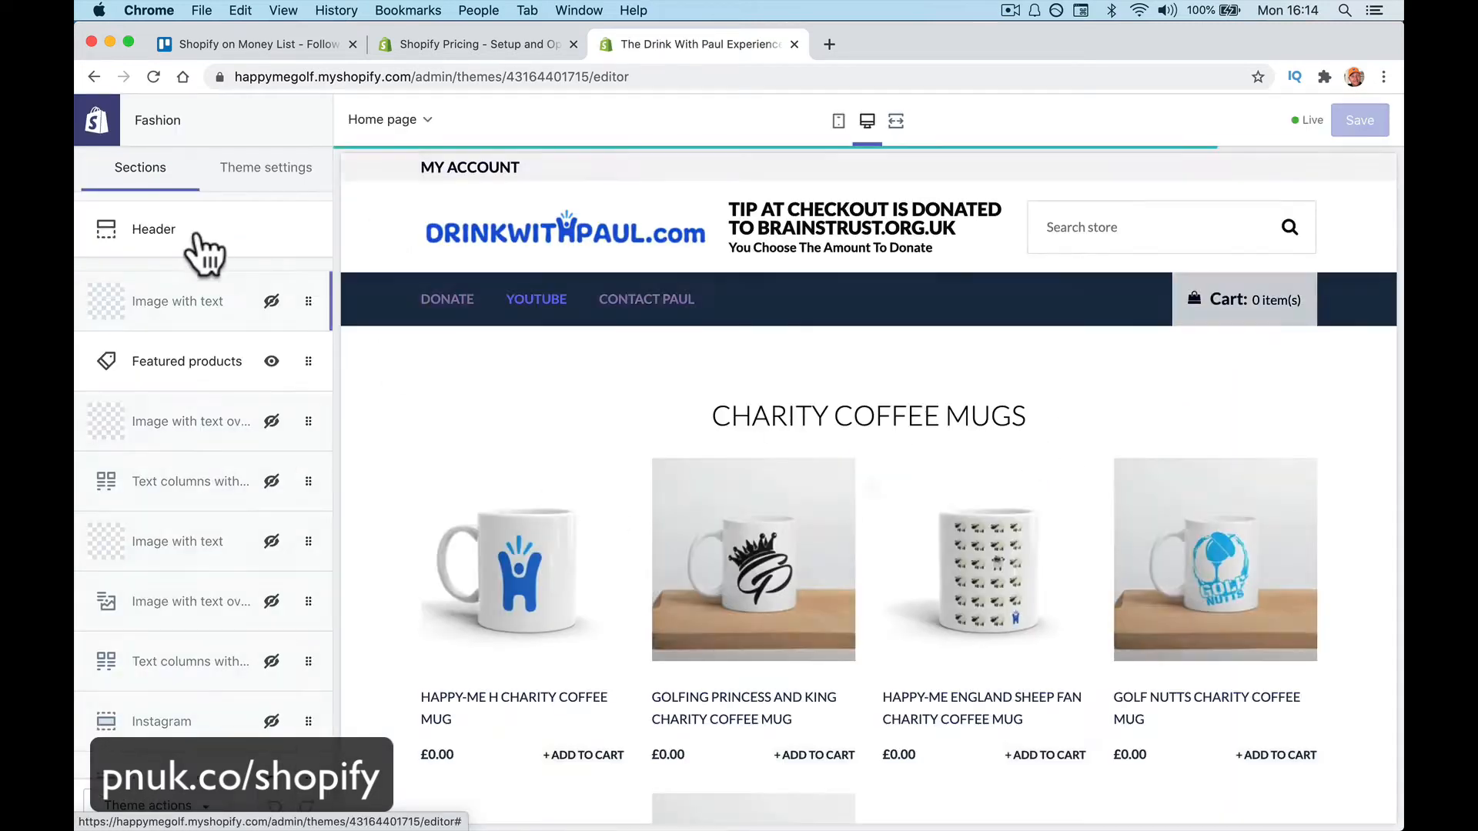
In Header settings, enable the currency selector and switch Text logo back to Image logo
{"action": "left_click", "coordinate": [200, 229]}
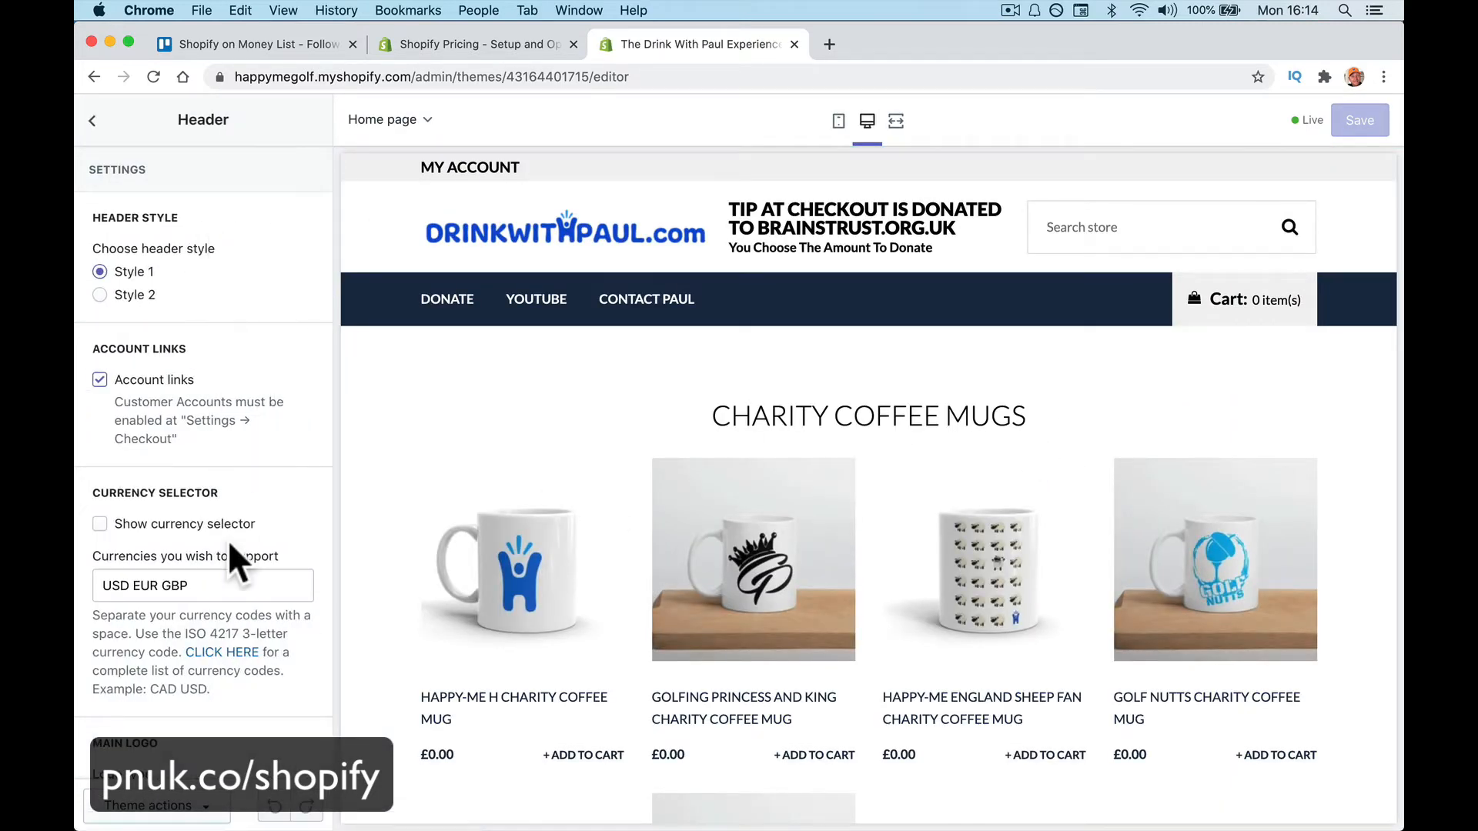
{"action": "scroll", "coordinate": [227, 543], "scroll_direction": "down", "scroll_amount": 5}
{"action": "scroll", "coordinate": [223, 562], "scroll_direction": "up", "scroll_amount": 2}
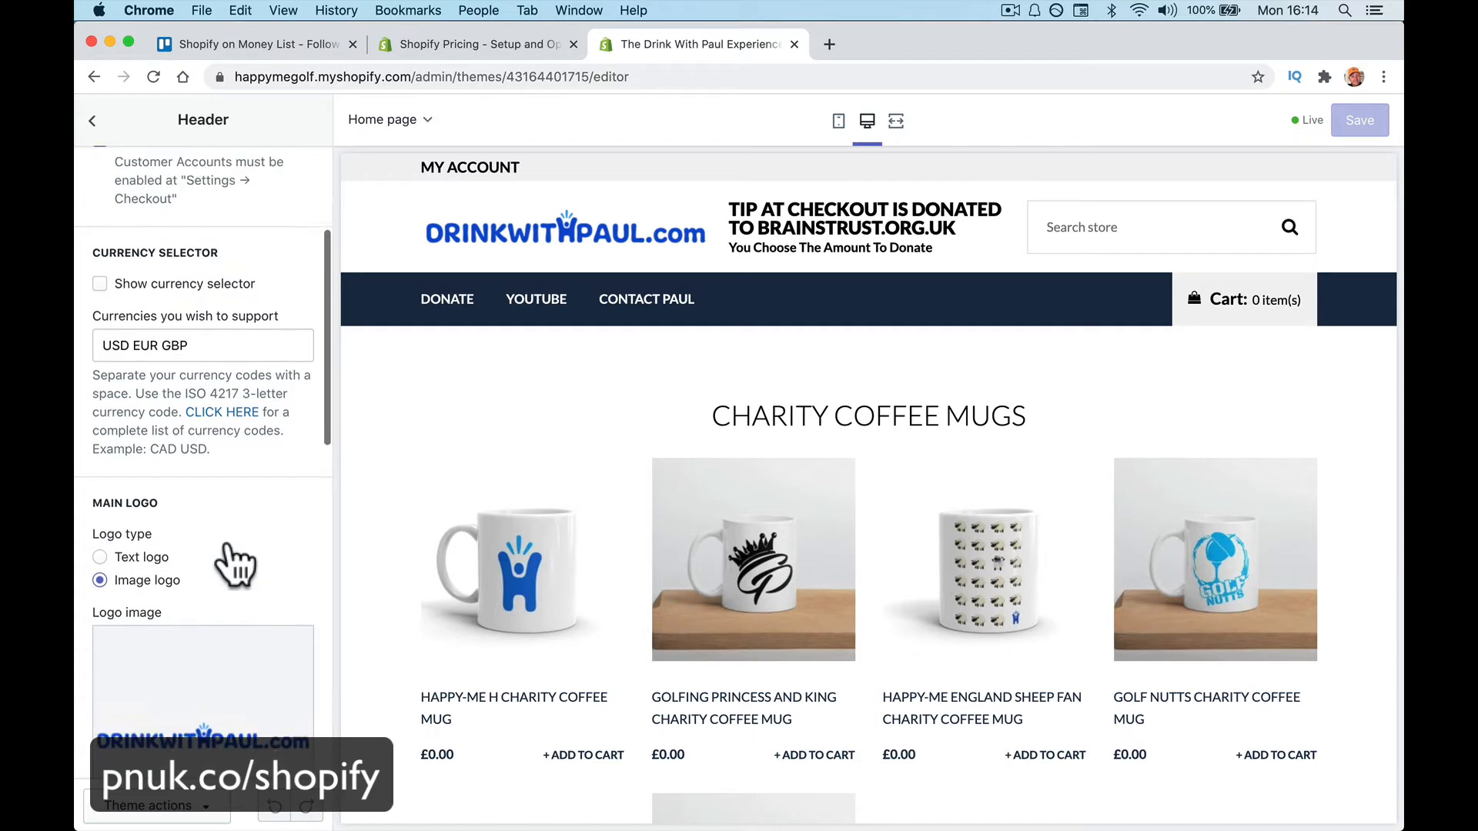
{"action": "left_click", "coordinate": [99, 293]}
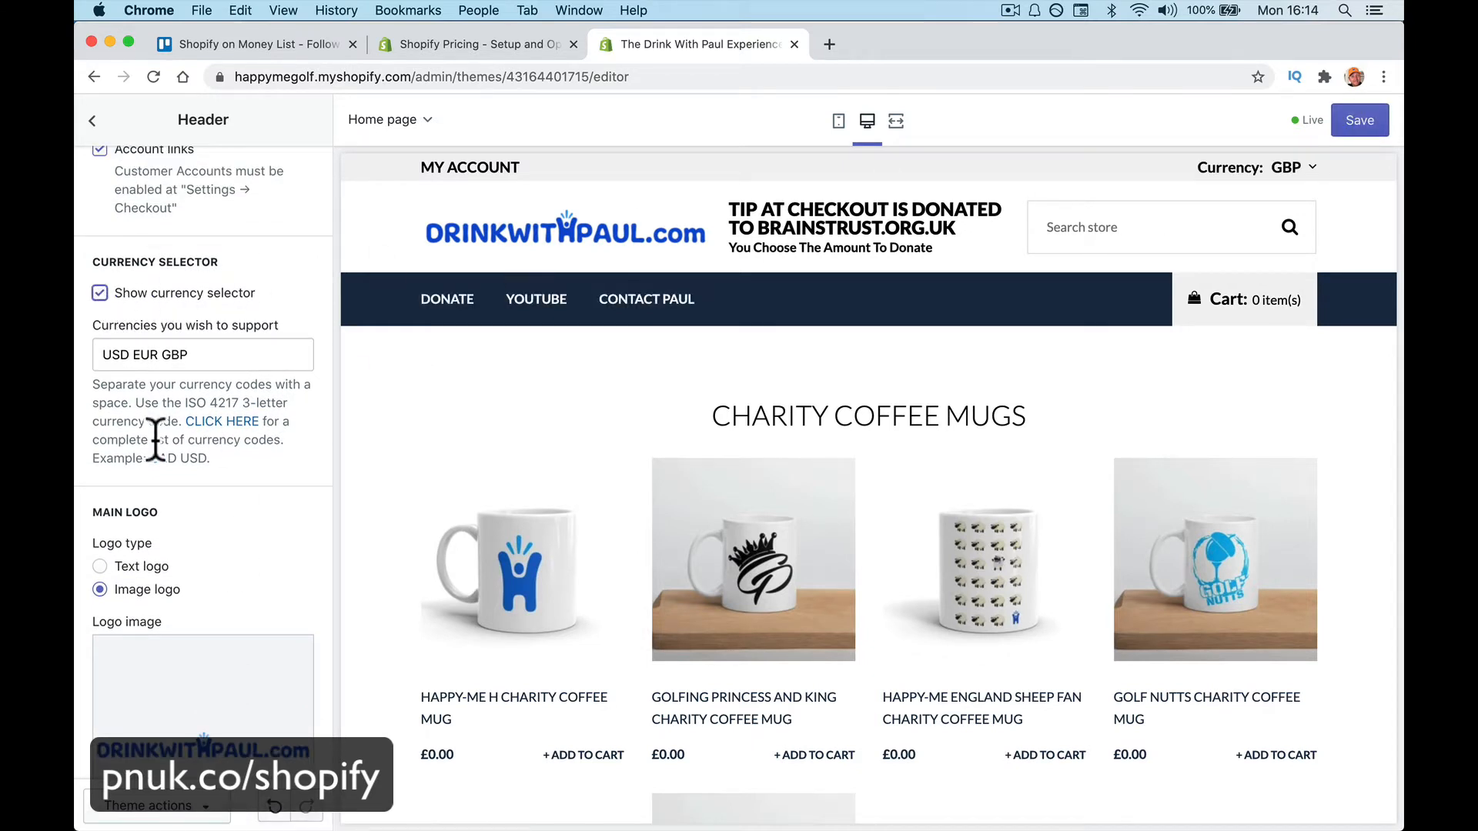
{"action": "scroll", "coordinate": [155, 433], "scroll_direction": "down", "scroll_amount": 3}
{"action": "left_click", "coordinate": [132, 463]}
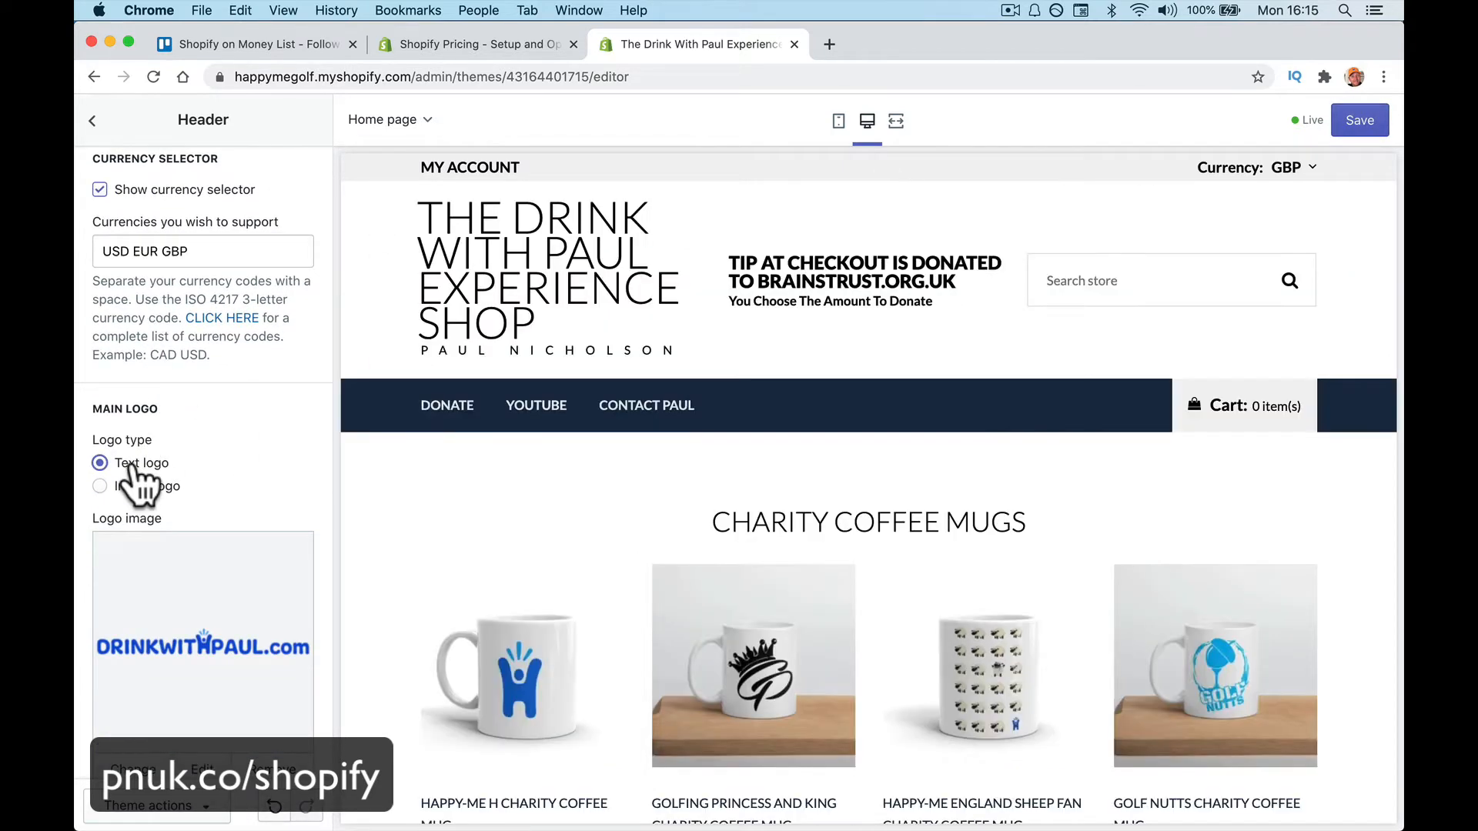
{"action": "left_click", "coordinate": [139, 487]}
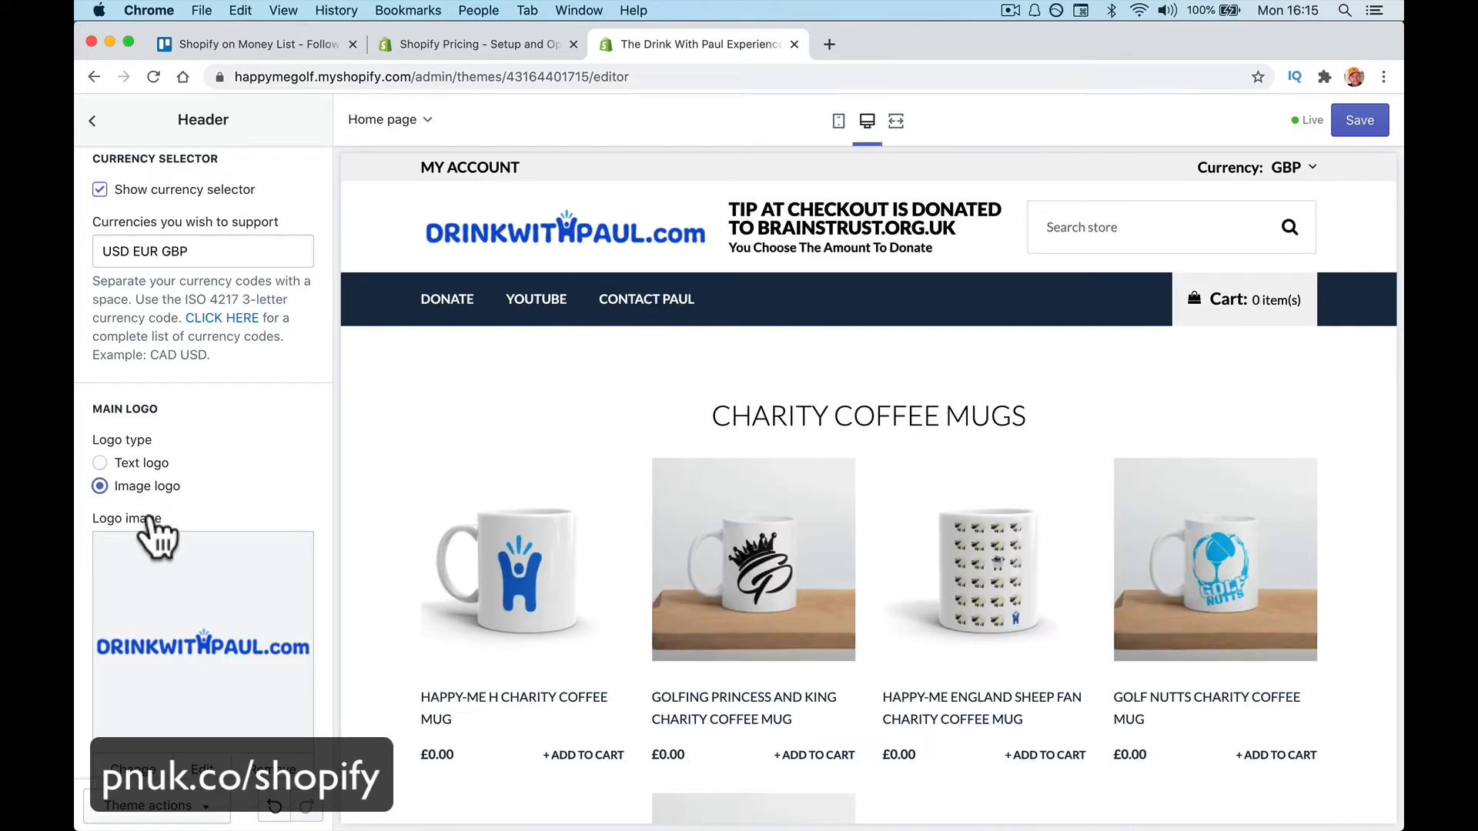
{"action": "scroll", "coordinate": [146, 523], "scroll_direction": "down", "scroll_amount": 3}
{"action": "scroll", "coordinate": [154, 529], "scroll_direction": "up", "scroll_amount": 5}
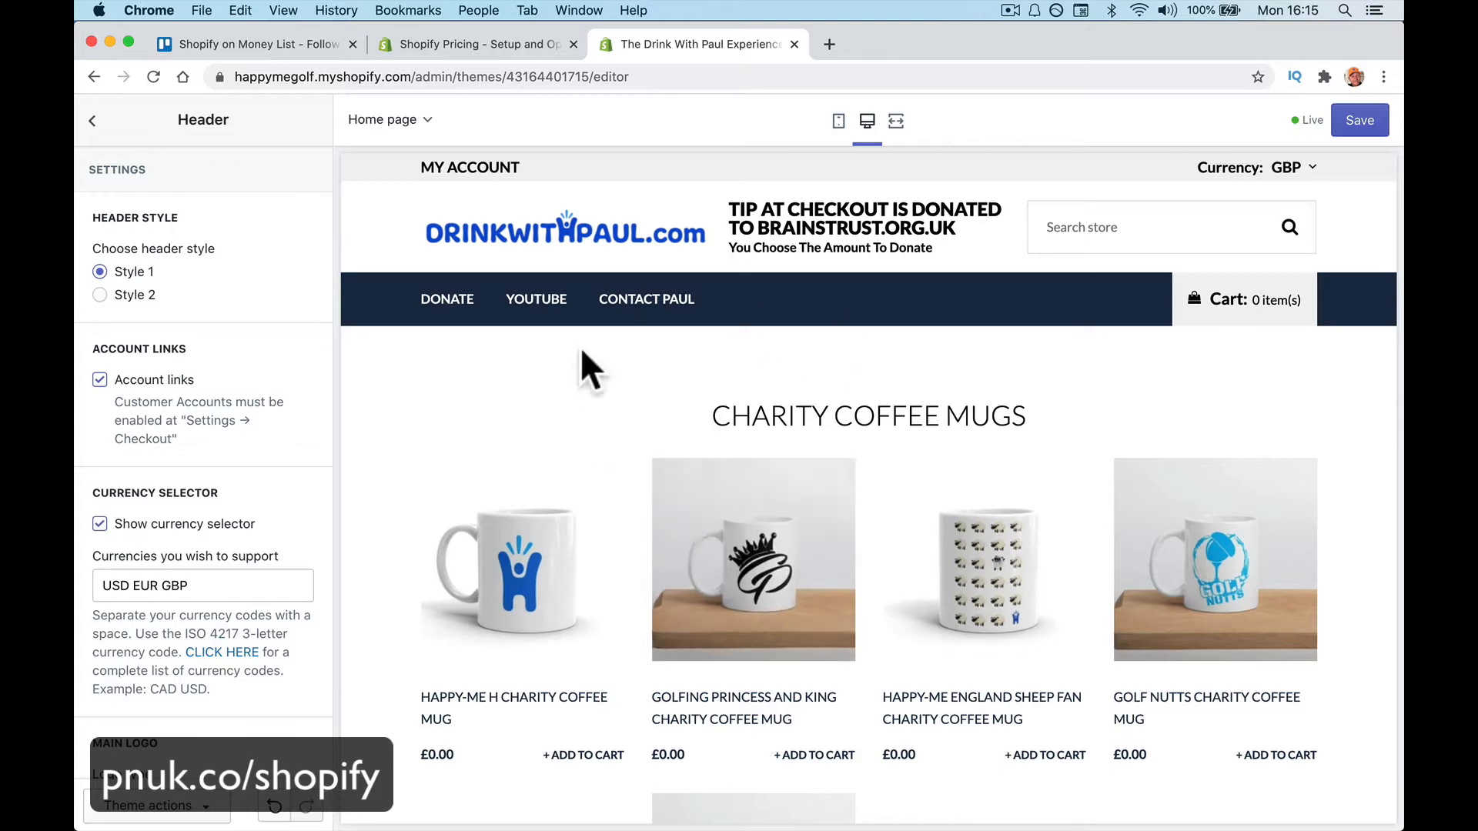
{"action": "scroll", "coordinate": [159, 579], "scroll_direction": "down", "scroll_amount": 8}
{"action": "scroll", "coordinate": [160, 579], "scroll_direction": "down", "scroll_amount": 3}
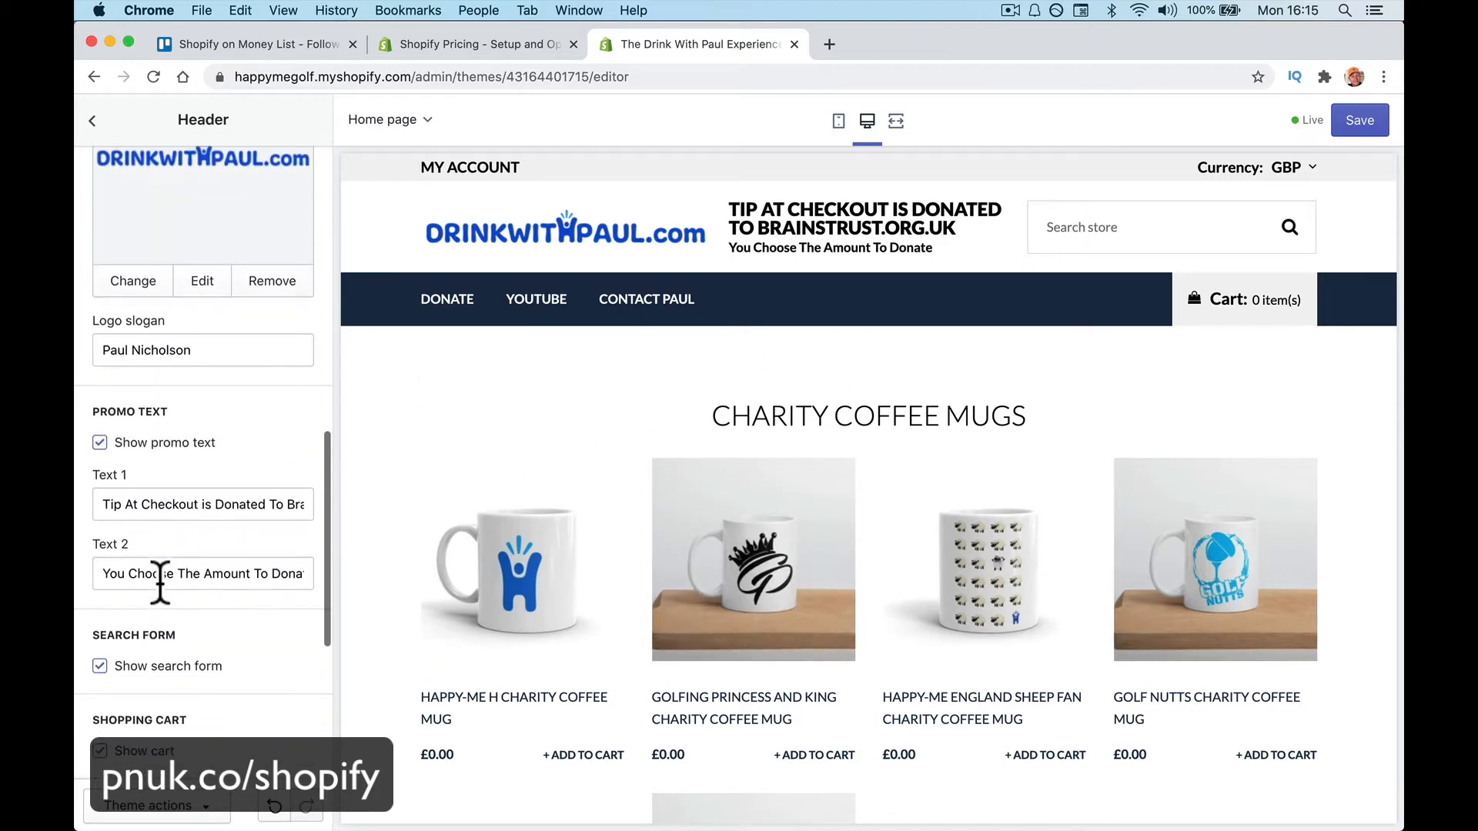
{"action": "scroll", "coordinate": [159, 579], "scroll_direction": "down", "scroll_amount": 3}
{"action": "scroll", "coordinate": [160, 583], "scroll_direction": "down", "scroll_amount": 1}
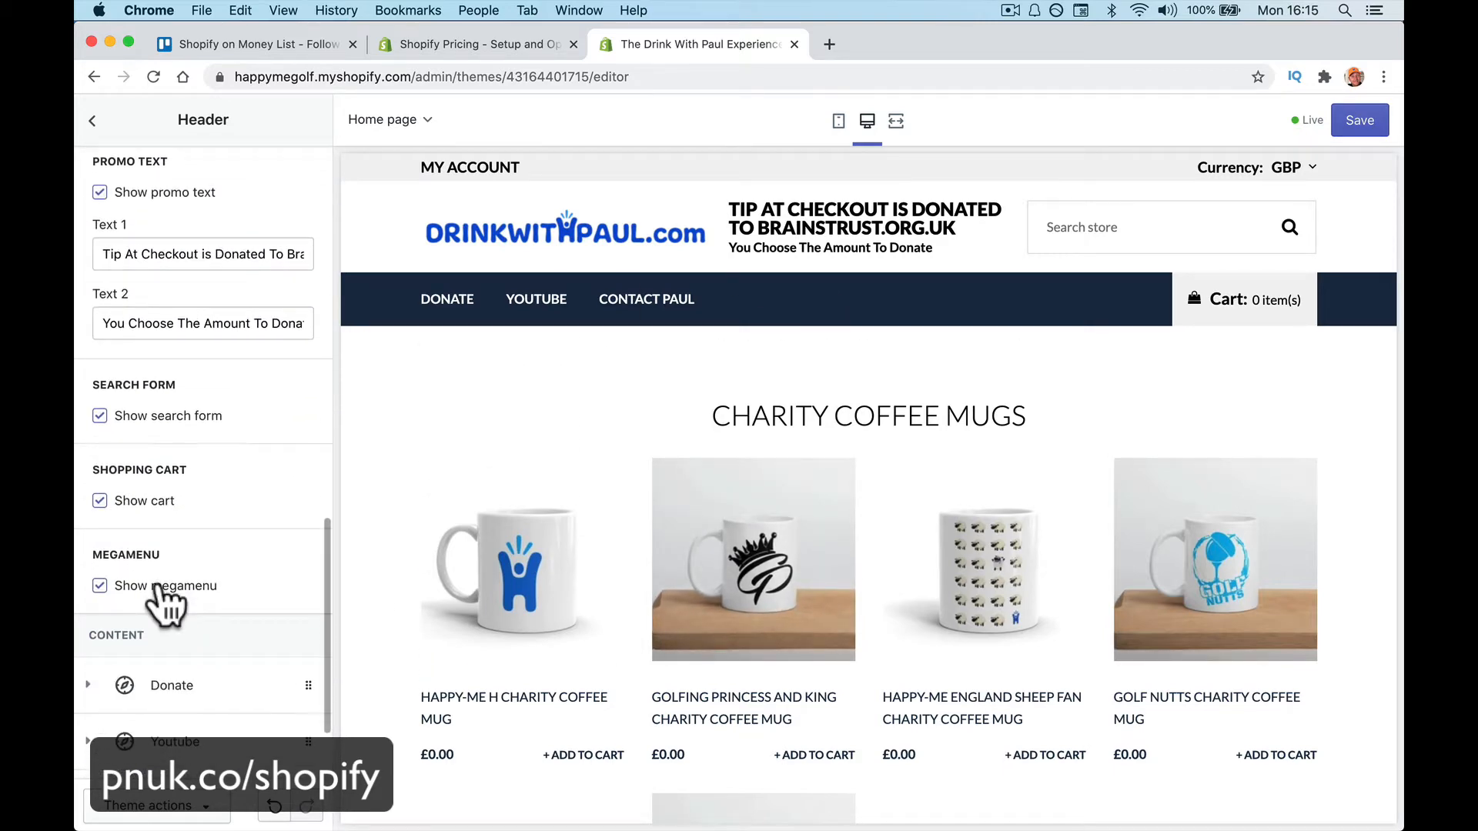
Leave the theme editor without saving, returning to Themes
{"action": "left_click", "coordinate": [92, 122]}
{"action": "left_click", "coordinate": [97, 120]}
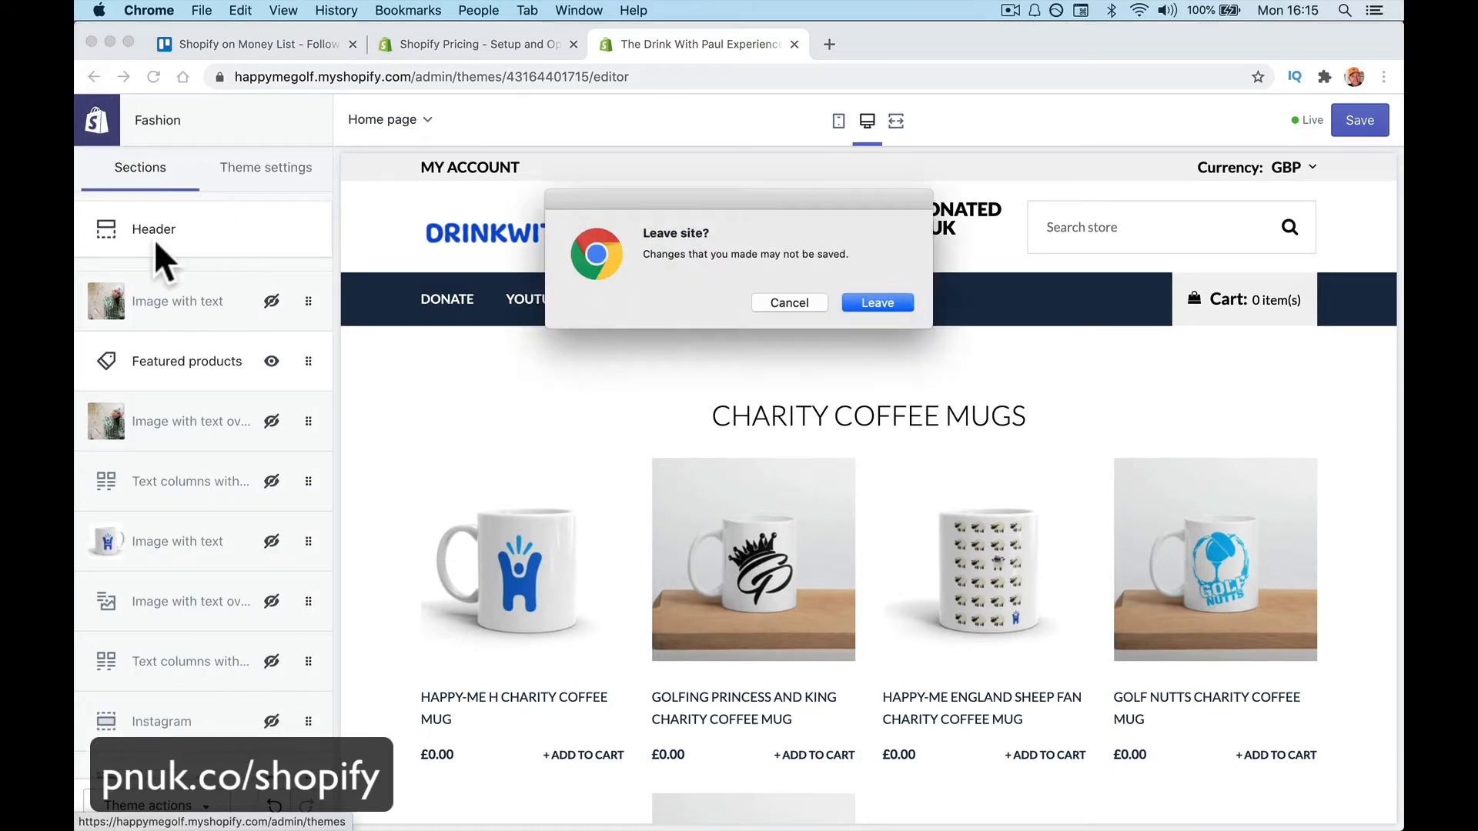
{"action": "left_click", "coordinate": [891, 305]}
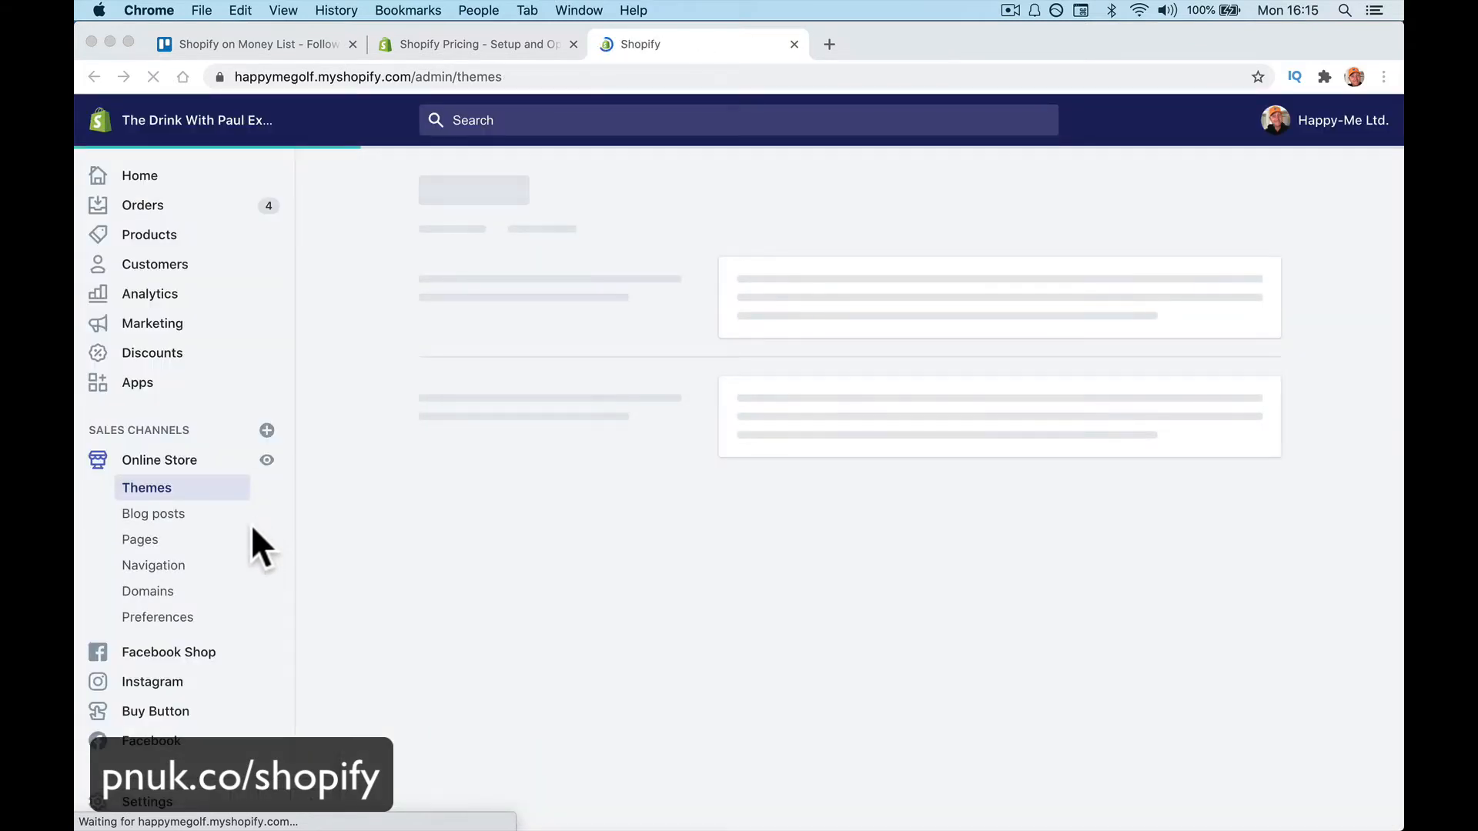
Look through Blog posts, Pages and Navigation, then scroll the Domains list with its GoDaddy primary domain
{"action": "left_click", "coordinate": [171, 514]}
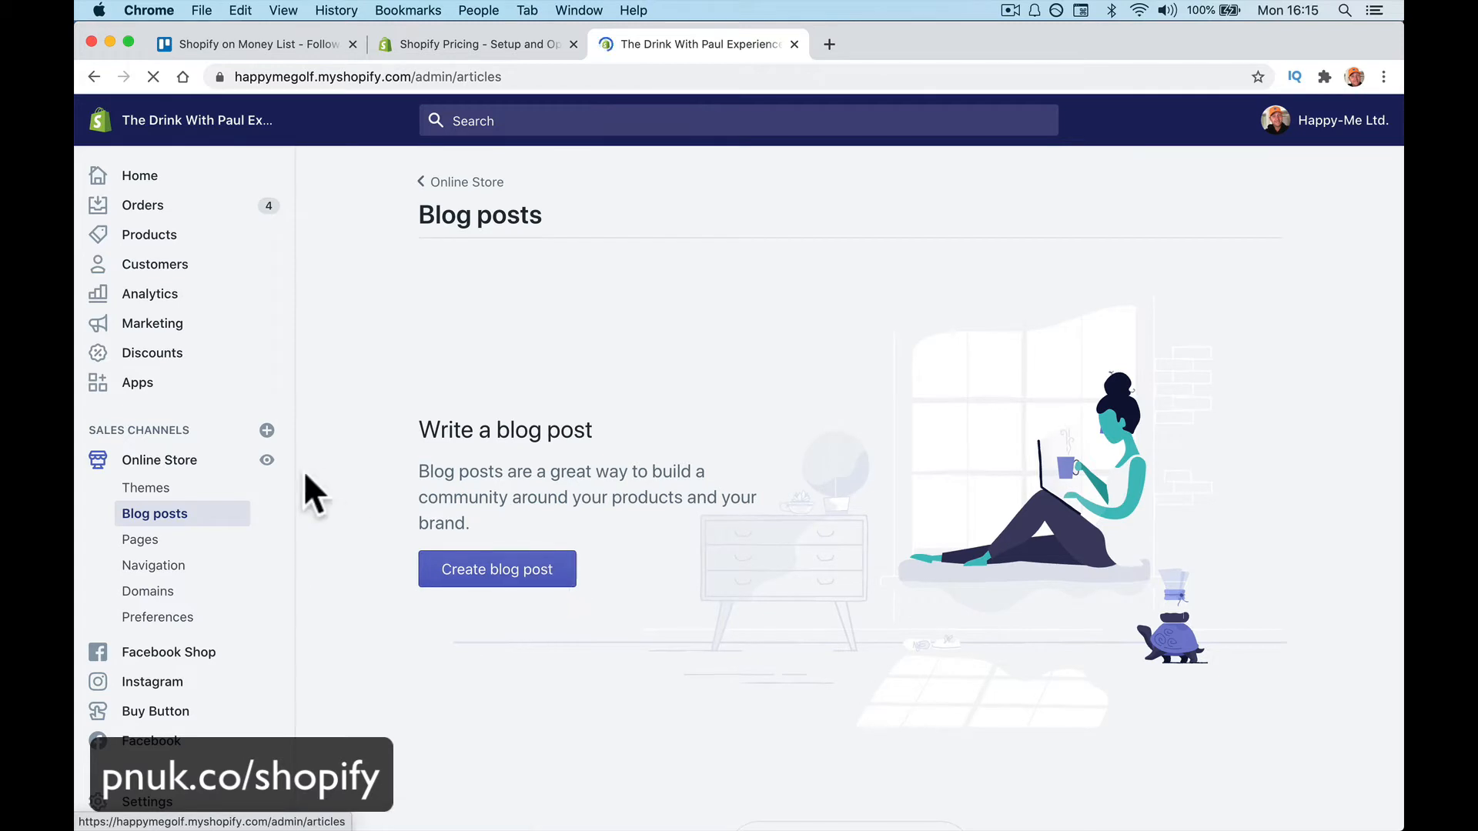
{"action": "left_click", "coordinate": [229, 543]}
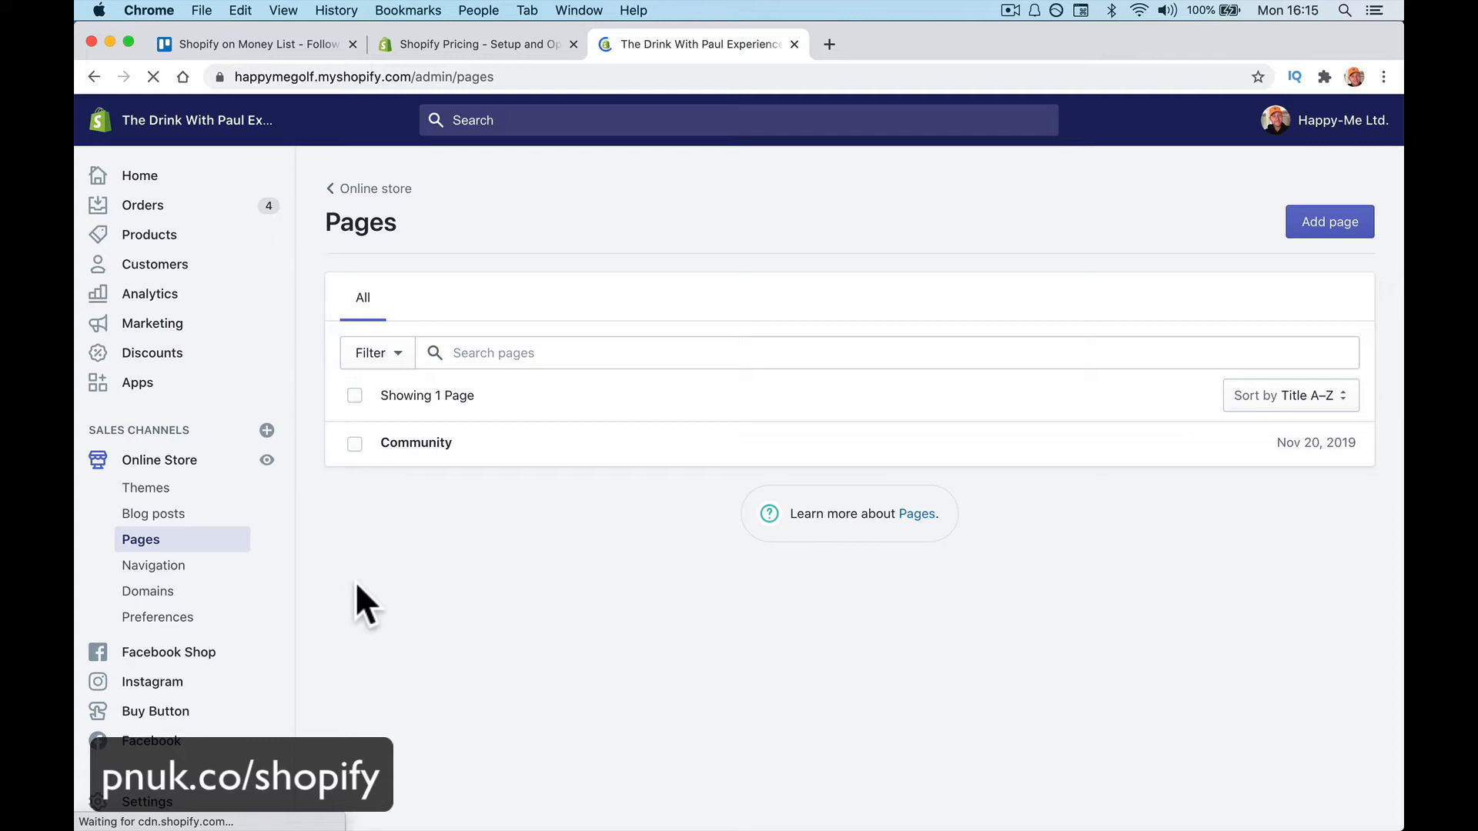
{"action": "left_click", "coordinate": [196, 568]}
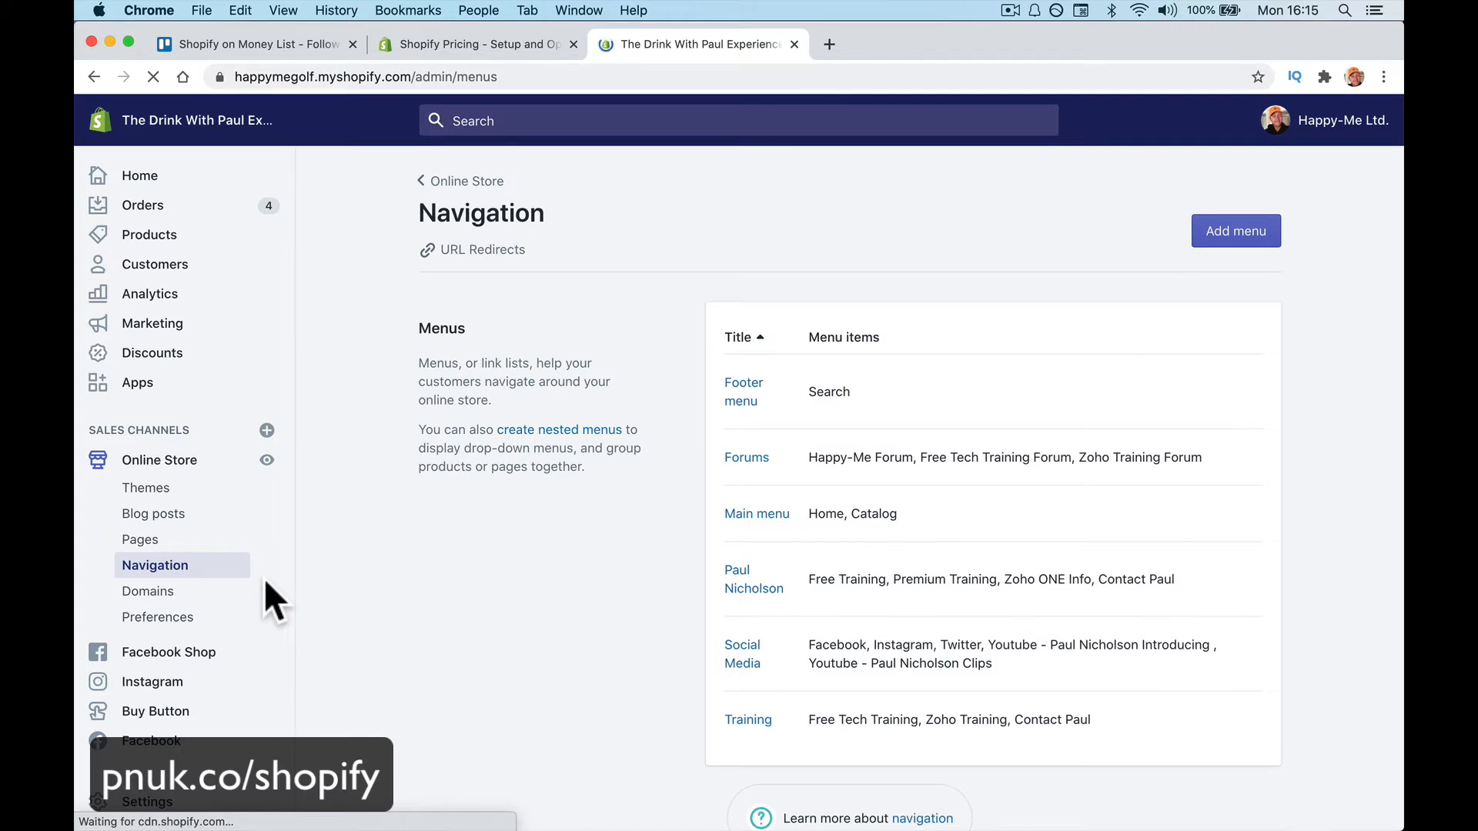
{"action": "left_click", "coordinate": [174, 600]}
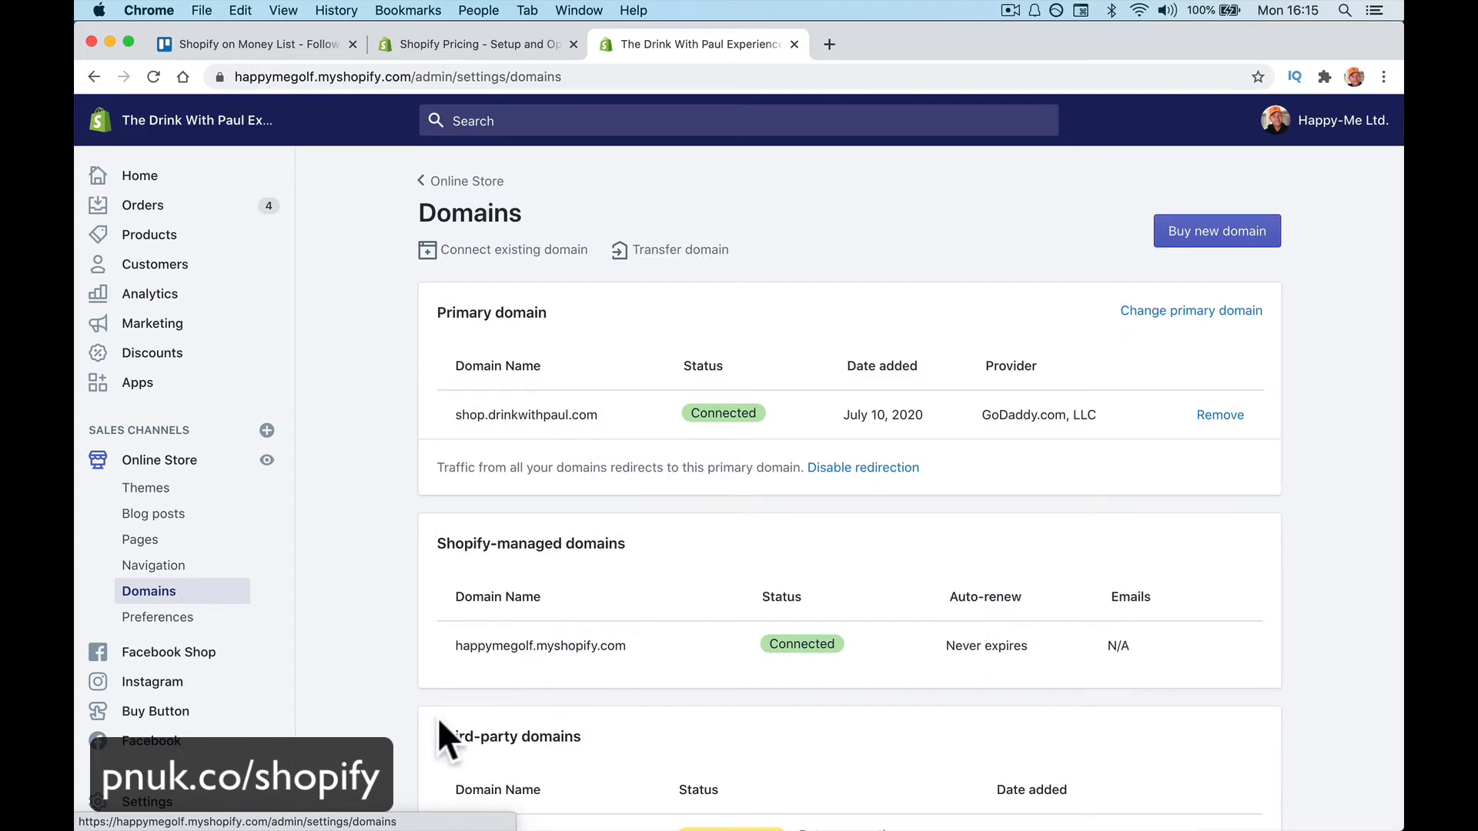
{"action": "scroll", "coordinate": [437, 717], "scroll_direction": "down", "scroll_amount": 10}
{"action": "scroll", "coordinate": [629, 308], "scroll_direction": "up", "scroll_amount": 3}
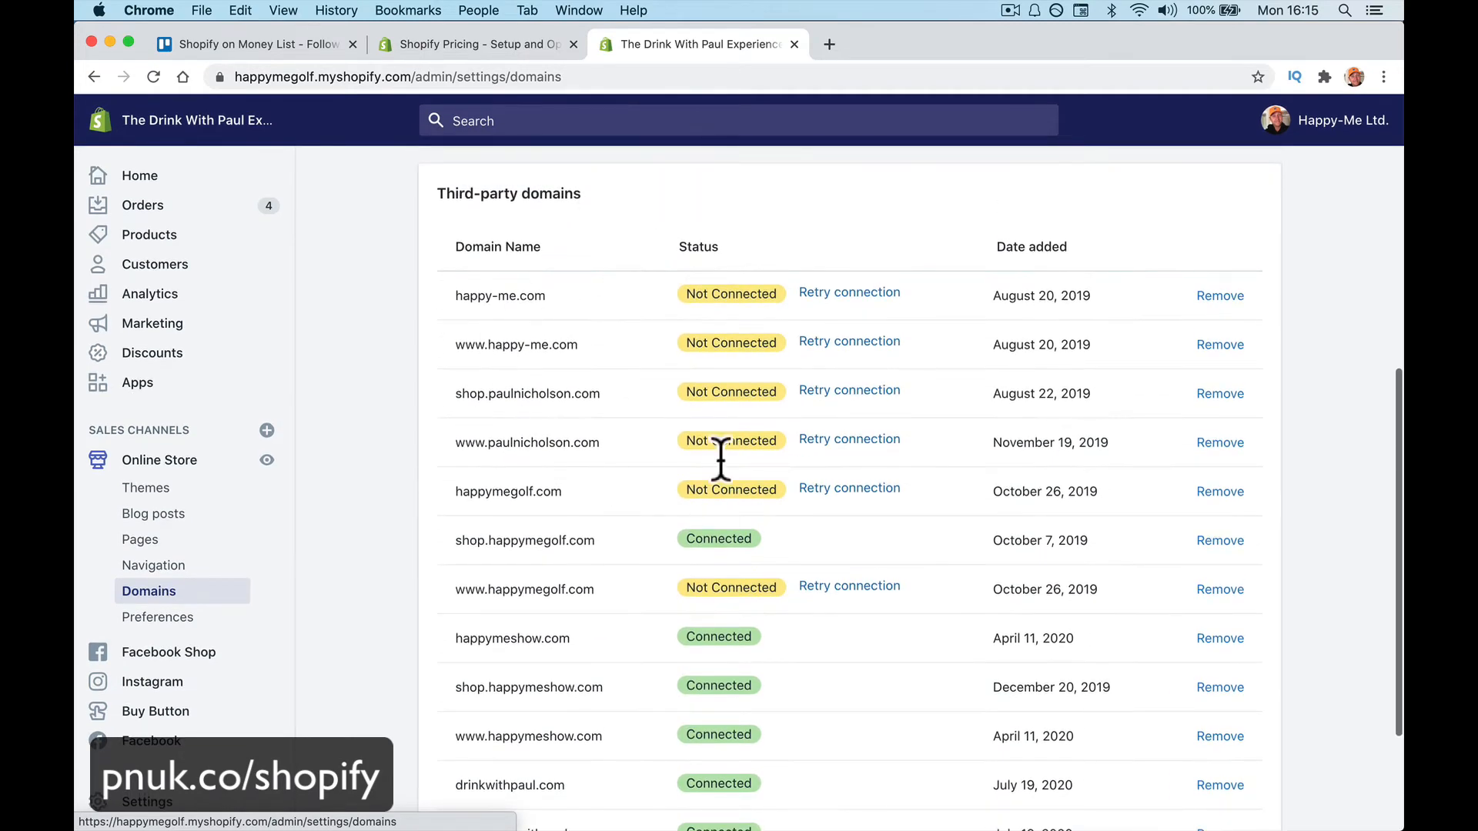
{"action": "scroll", "coordinate": [643, 506], "scroll_direction": "up", "scroll_amount": 7}
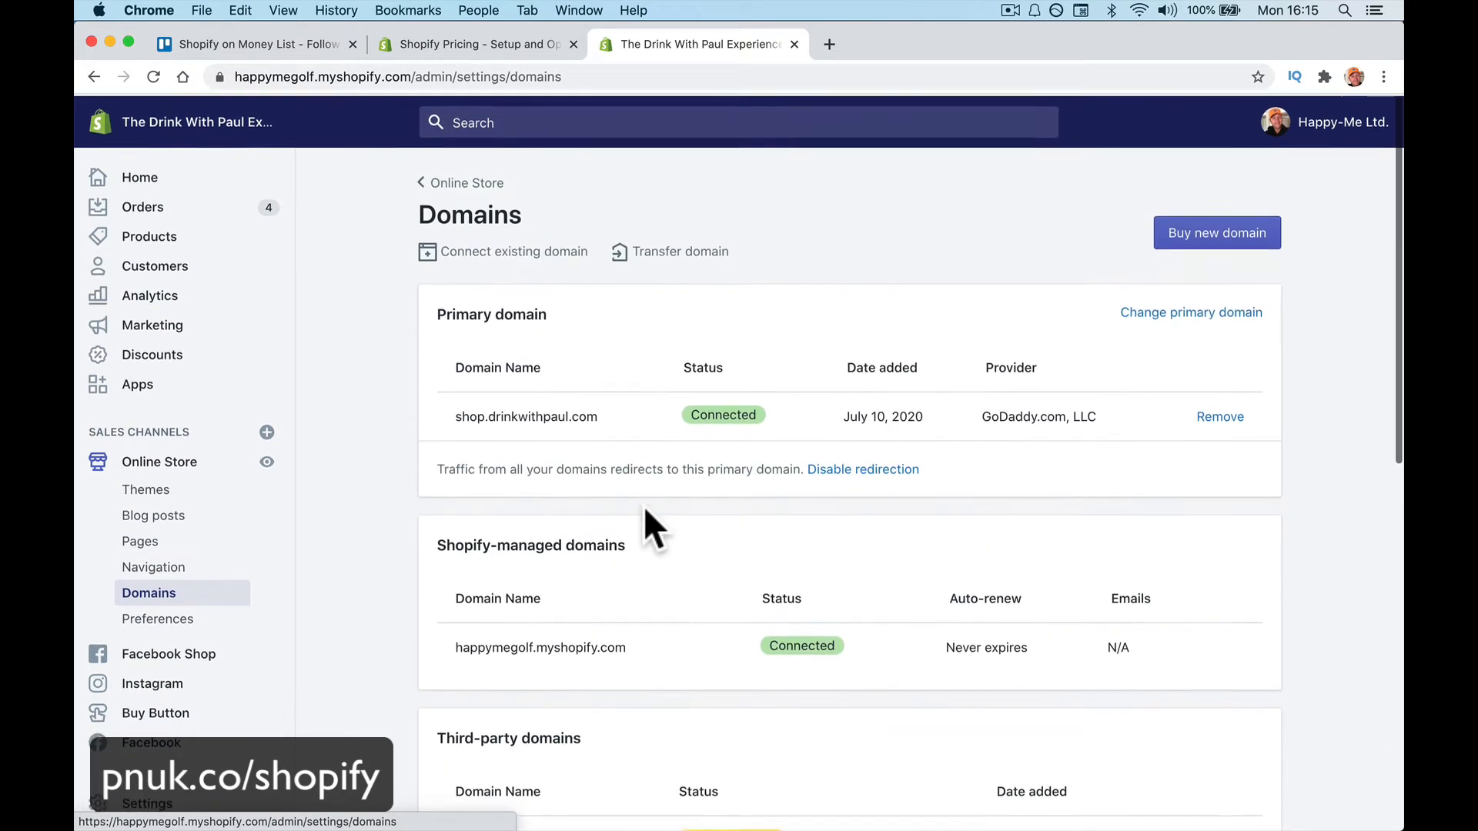
Scroll through Online Store Preferences, then move on to the Facebook Shop sales channel
{"action": "left_click", "coordinate": [194, 620]}
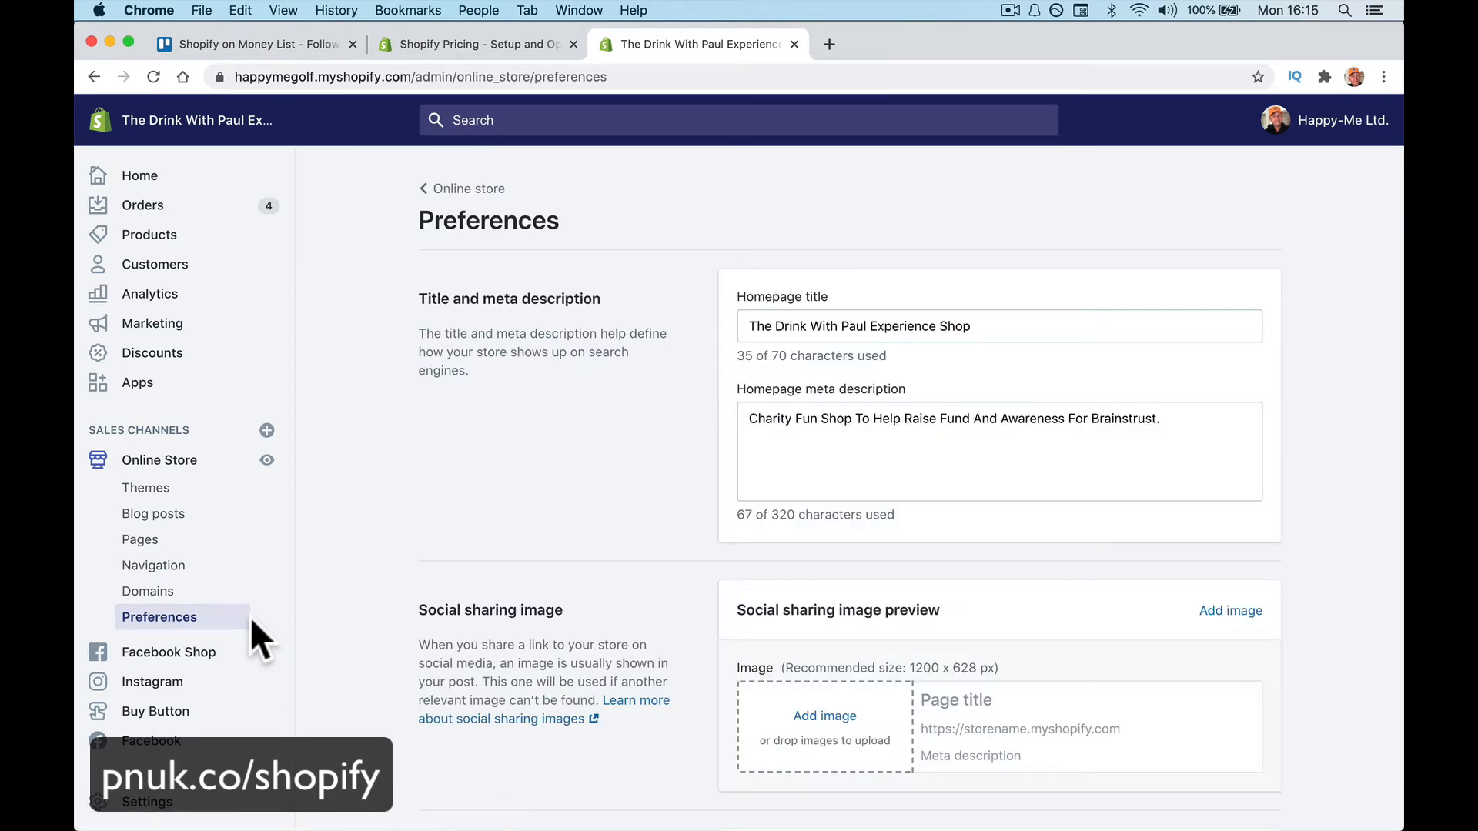
{"action": "scroll", "coordinate": [571, 628], "scroll_direction": "down", "scroll_amount": 5}
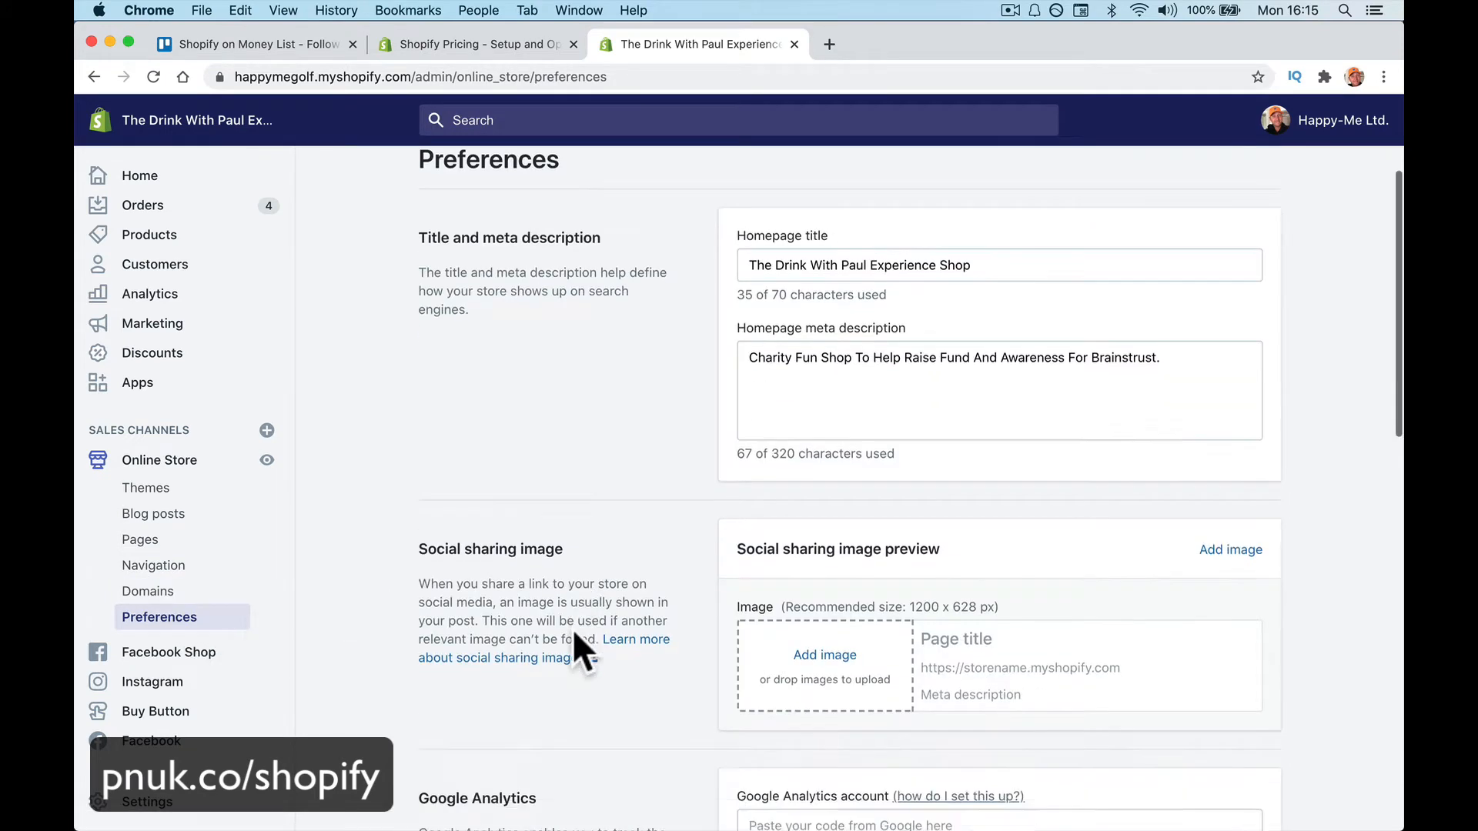
{"action": "scroll", "coordinate": [538, 538], "scroll_direction": "up", "scroll_amount": 5}
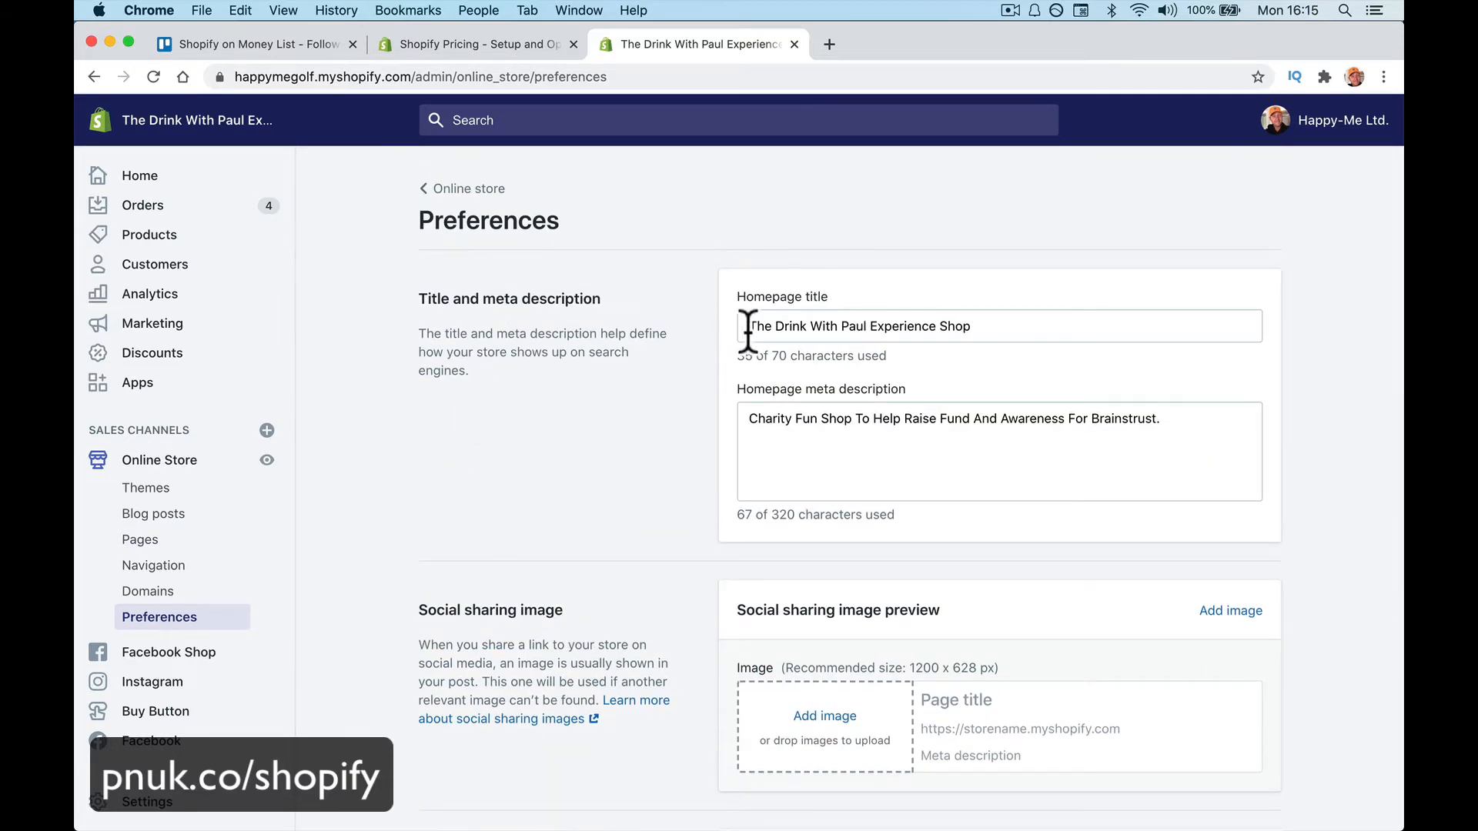
{"action": "scroll", "coordinate": [585, 477], "scroll_direction": "down", "scroll_amount": 5}
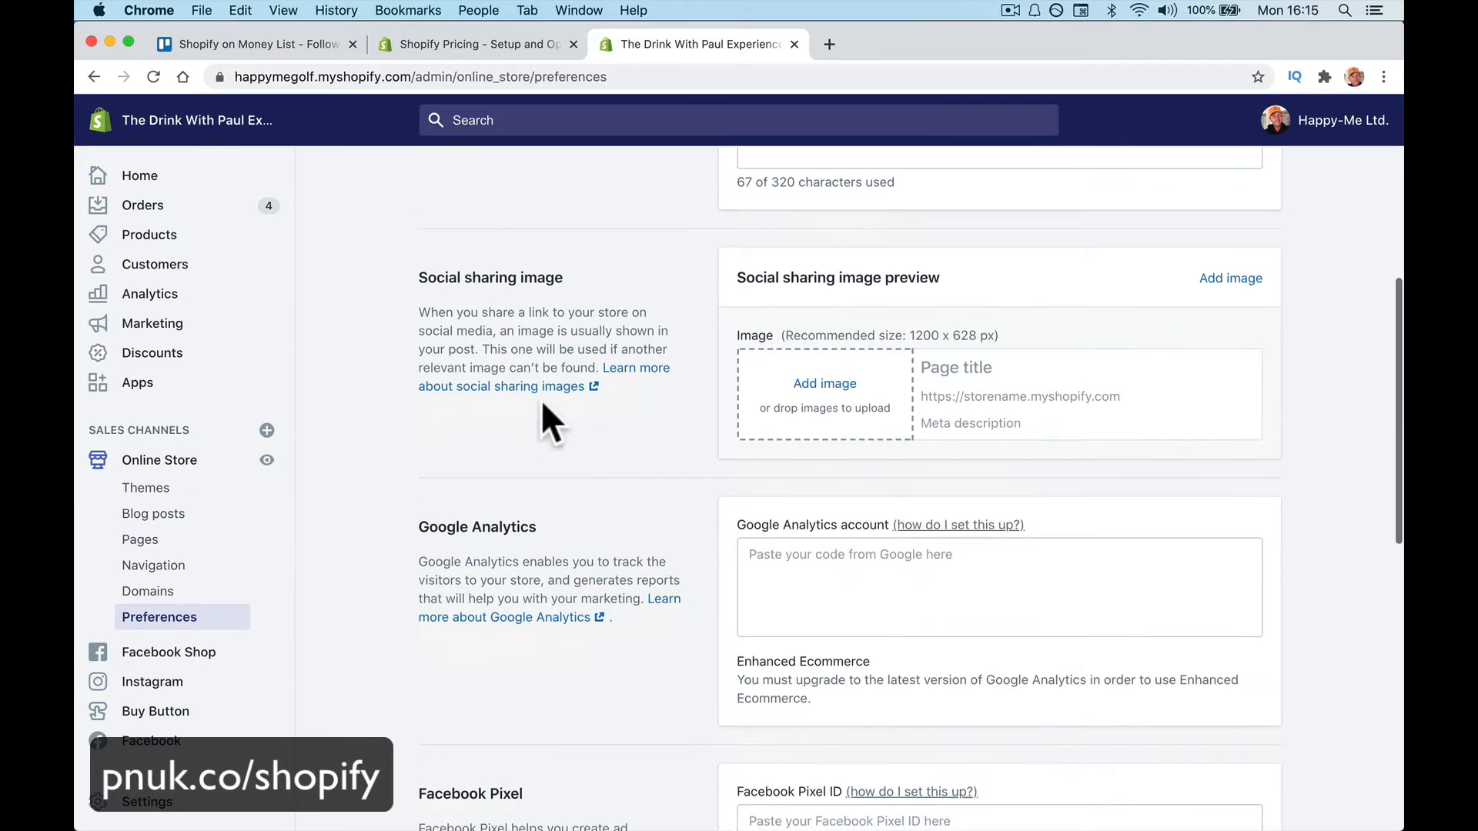
{"action": "scroll", "coordinate": [589, 505], "scroll_direction": "down", "scroll_amount": 5}
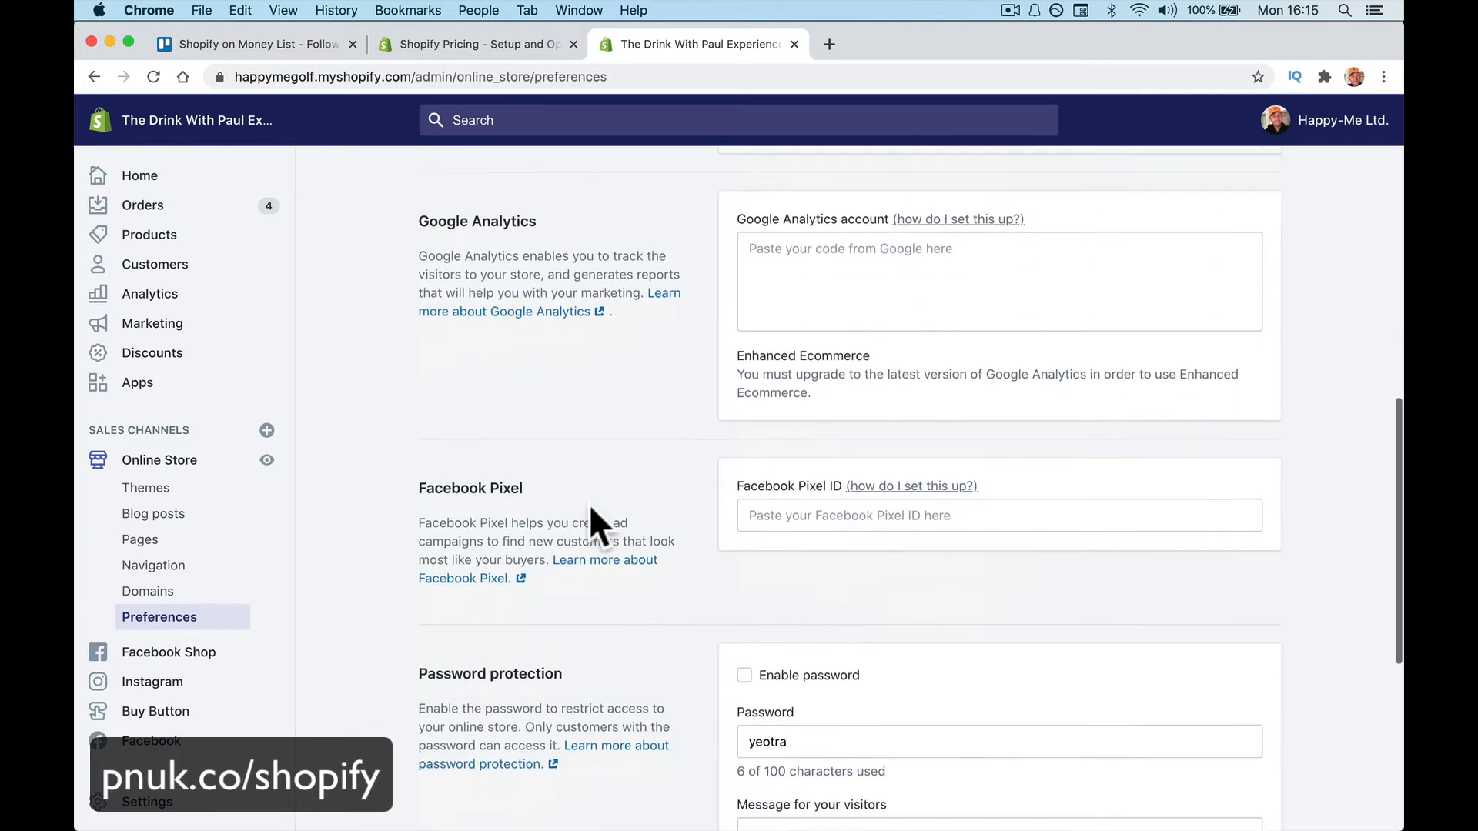
{"action": "scroll", "coordinate": [630, 427], "scroll_direction": "down", "scroll_amount": 2}
{"action": "scroll", "coordinate": [630, 428], "scroll_direction": "down", "scroll_amount": 1}
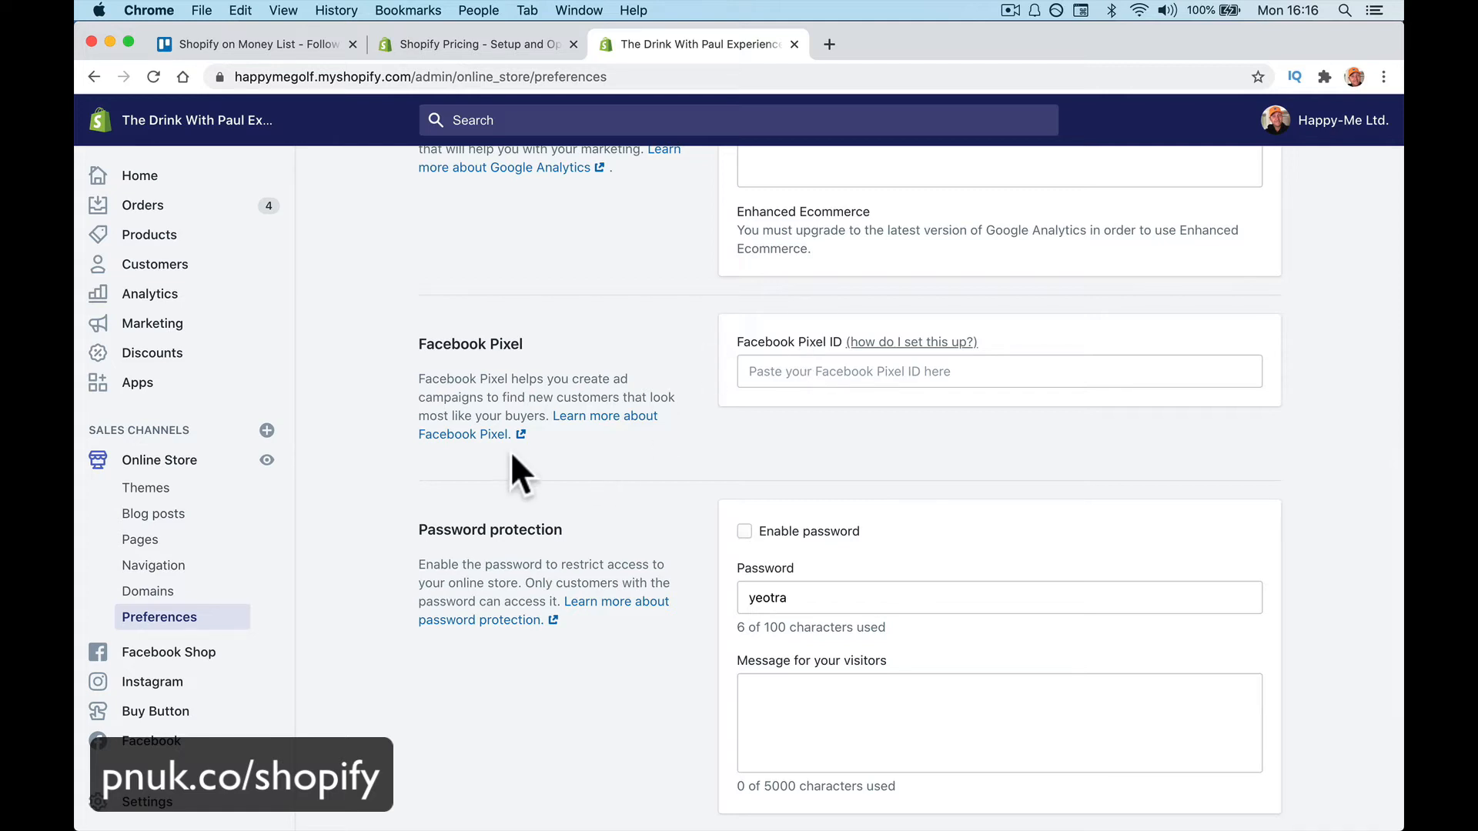
{"action": "left_click", "coordinate": [196, 654]}
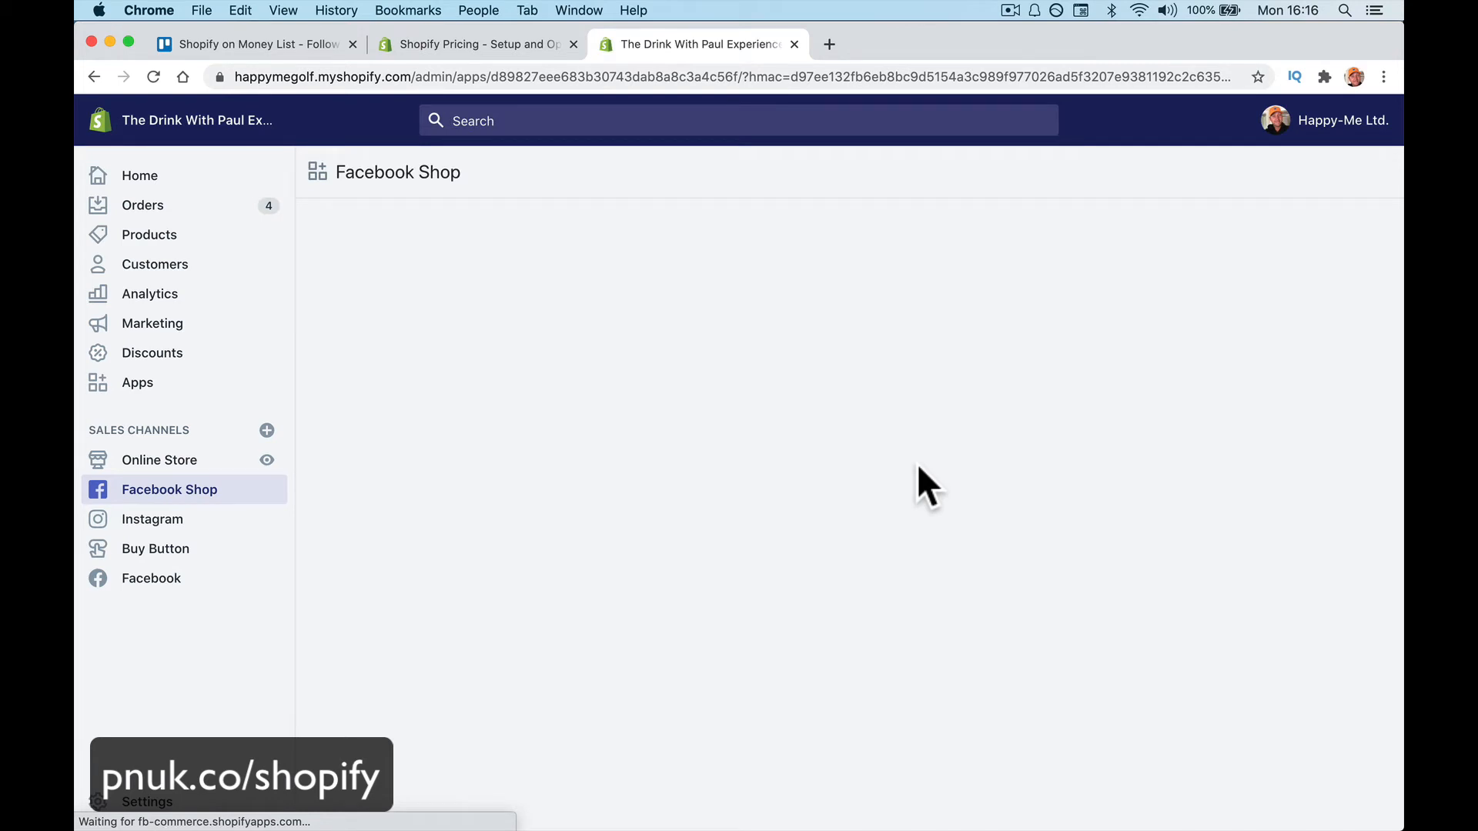
Scroll the 15 Facebook Shop product issues, then check Account and the Instagram channel
{"action": "scroll", "coordinate": [792, 419], "scroll_direction": "down", "scroll_amount": 1}
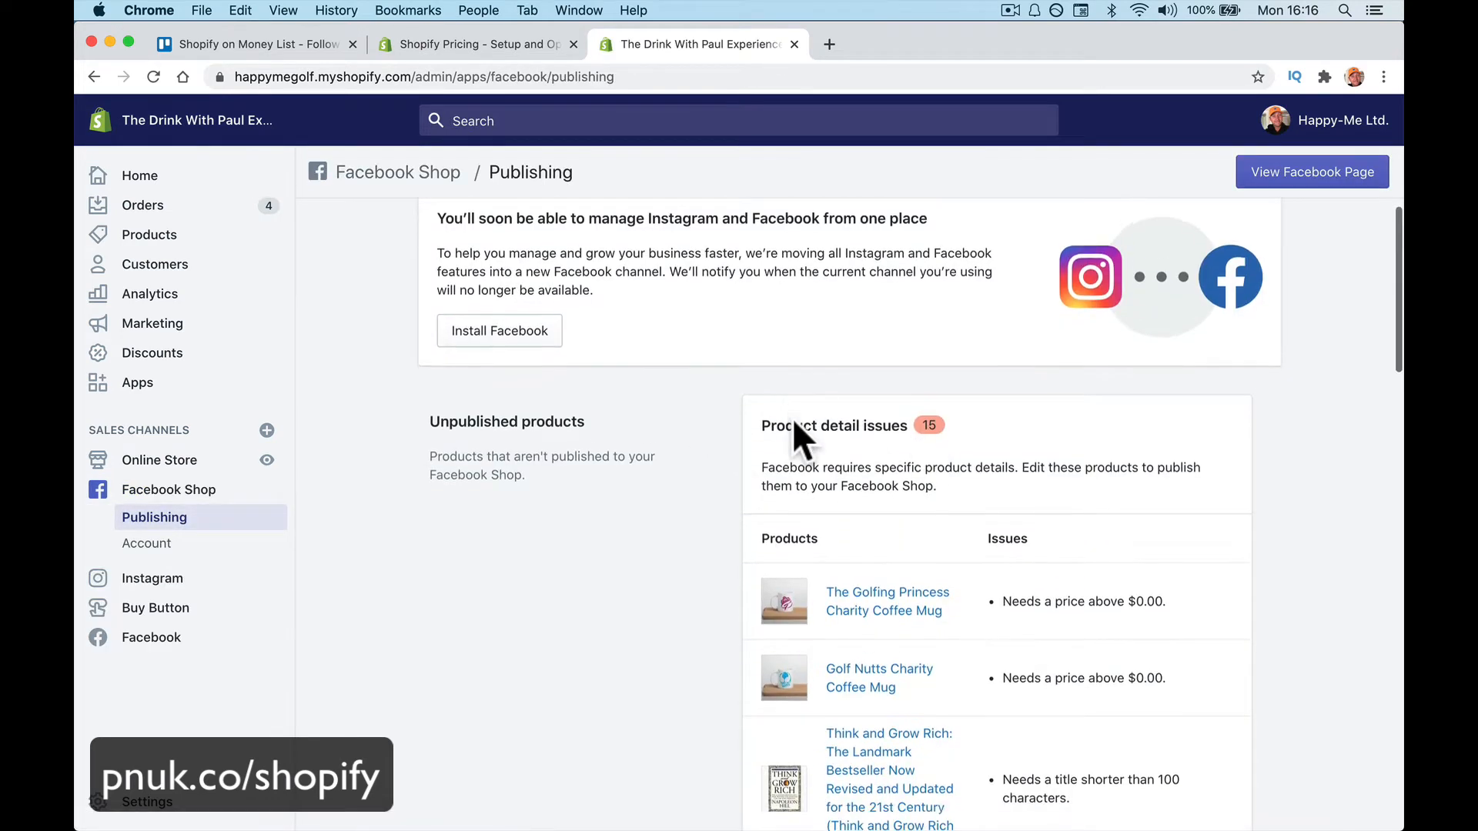
{"action": "scroll", "coordinate": [793, 422], "scroll_direction": "down", "scroll_amount": 6}
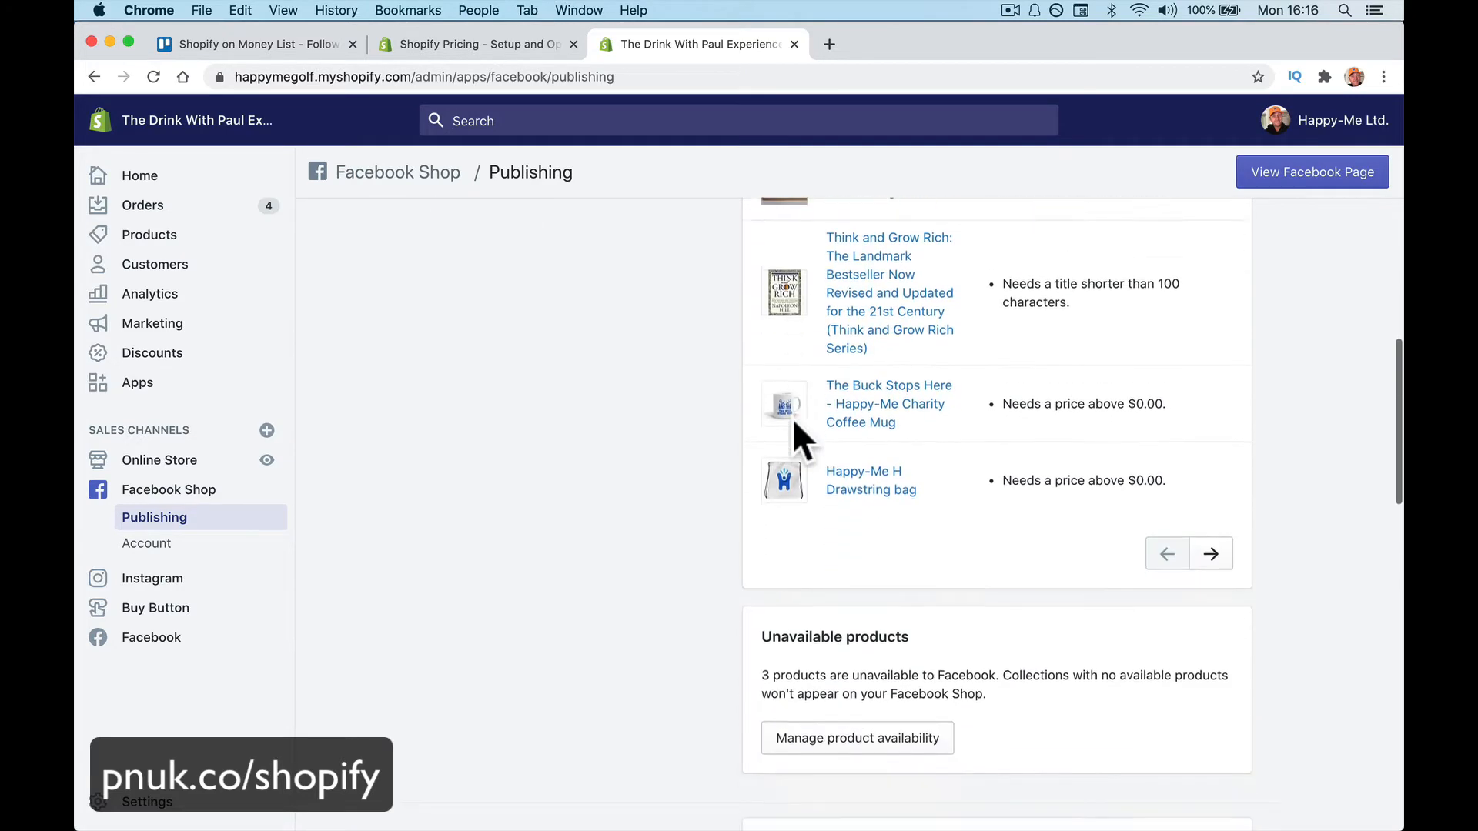
{"action": "scroll", "coordinate": [792, 418], "scroll_direction": "up", "scroll_amount": 2}
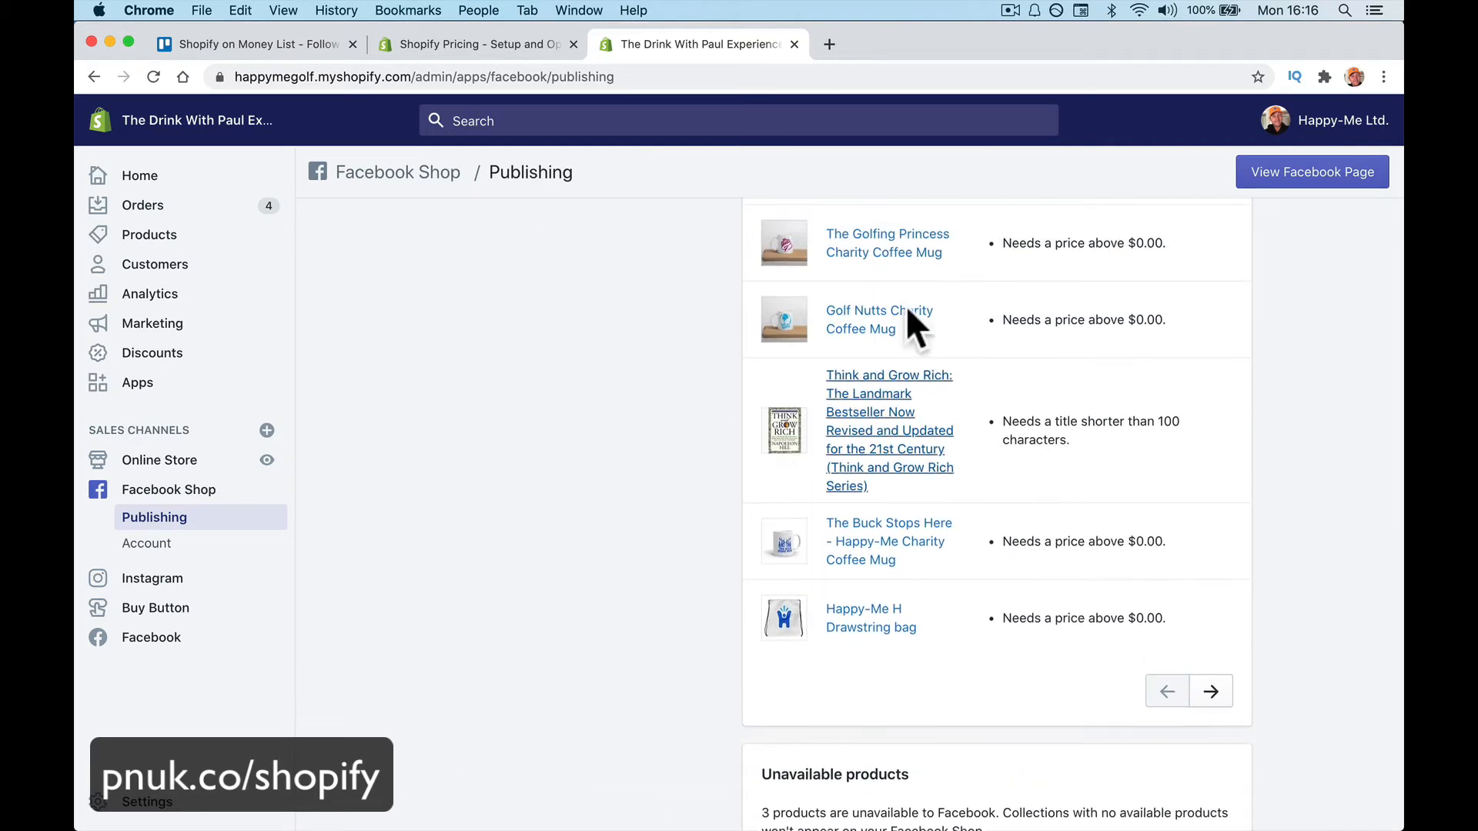
{"action": "left_click", "coordinate": [199, 543]}
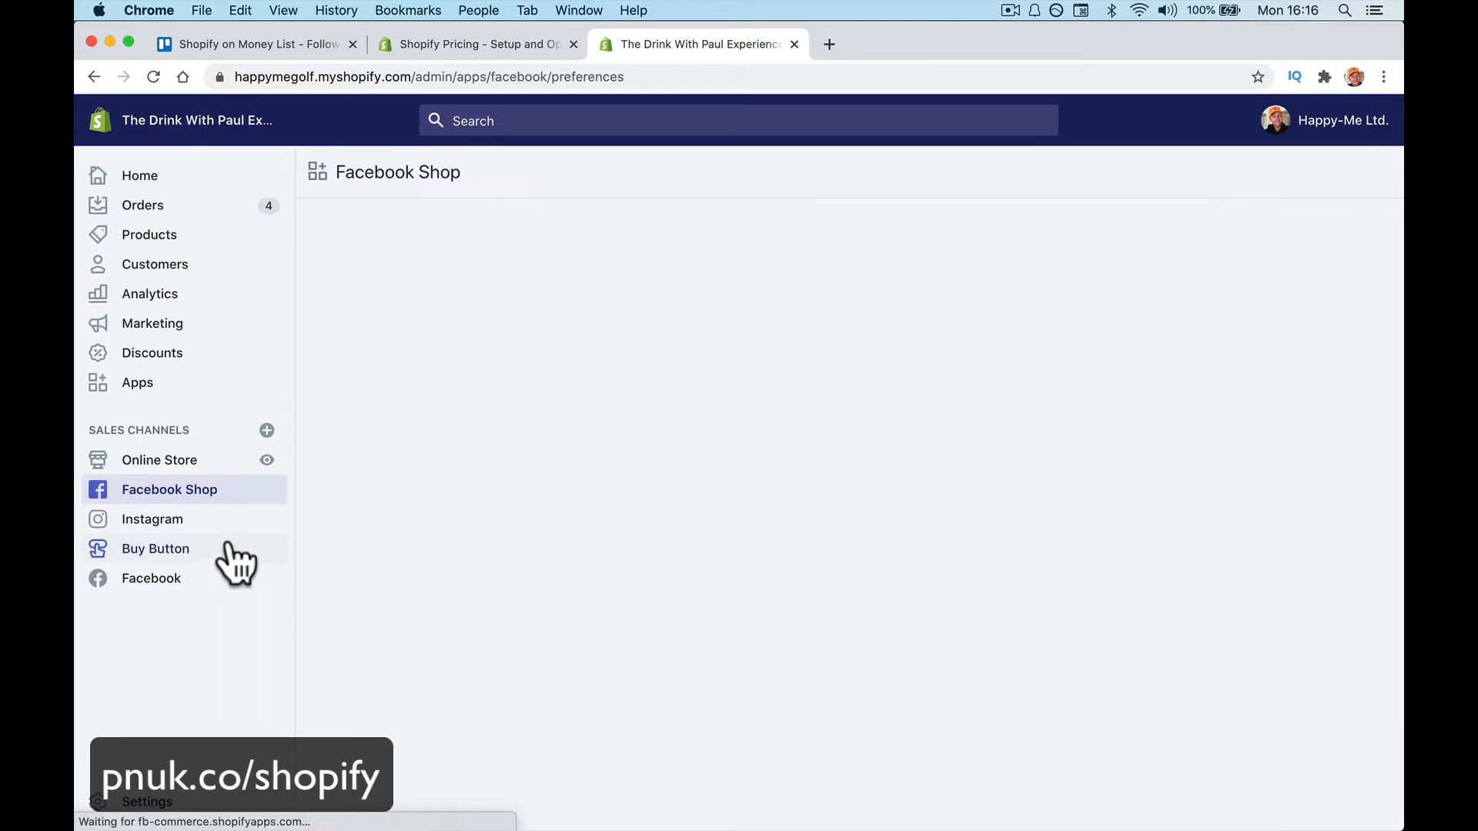
{"action": "left_click", "coordinate": [218, 520]}
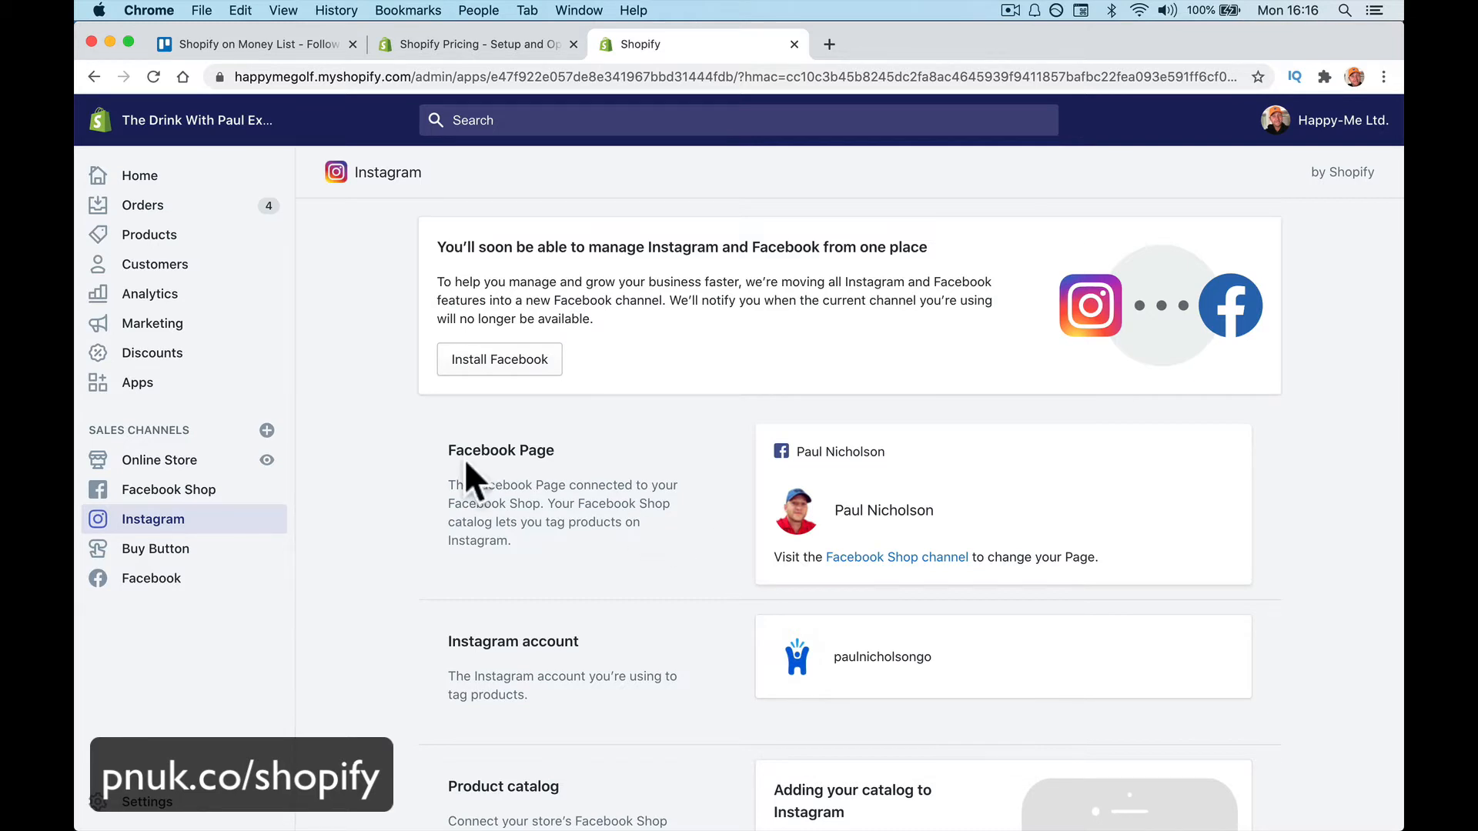
Switch back and forth between the Buy Button and Facebook sales channel pages
{"action": "left_click", "coordinate": [216, 555]}
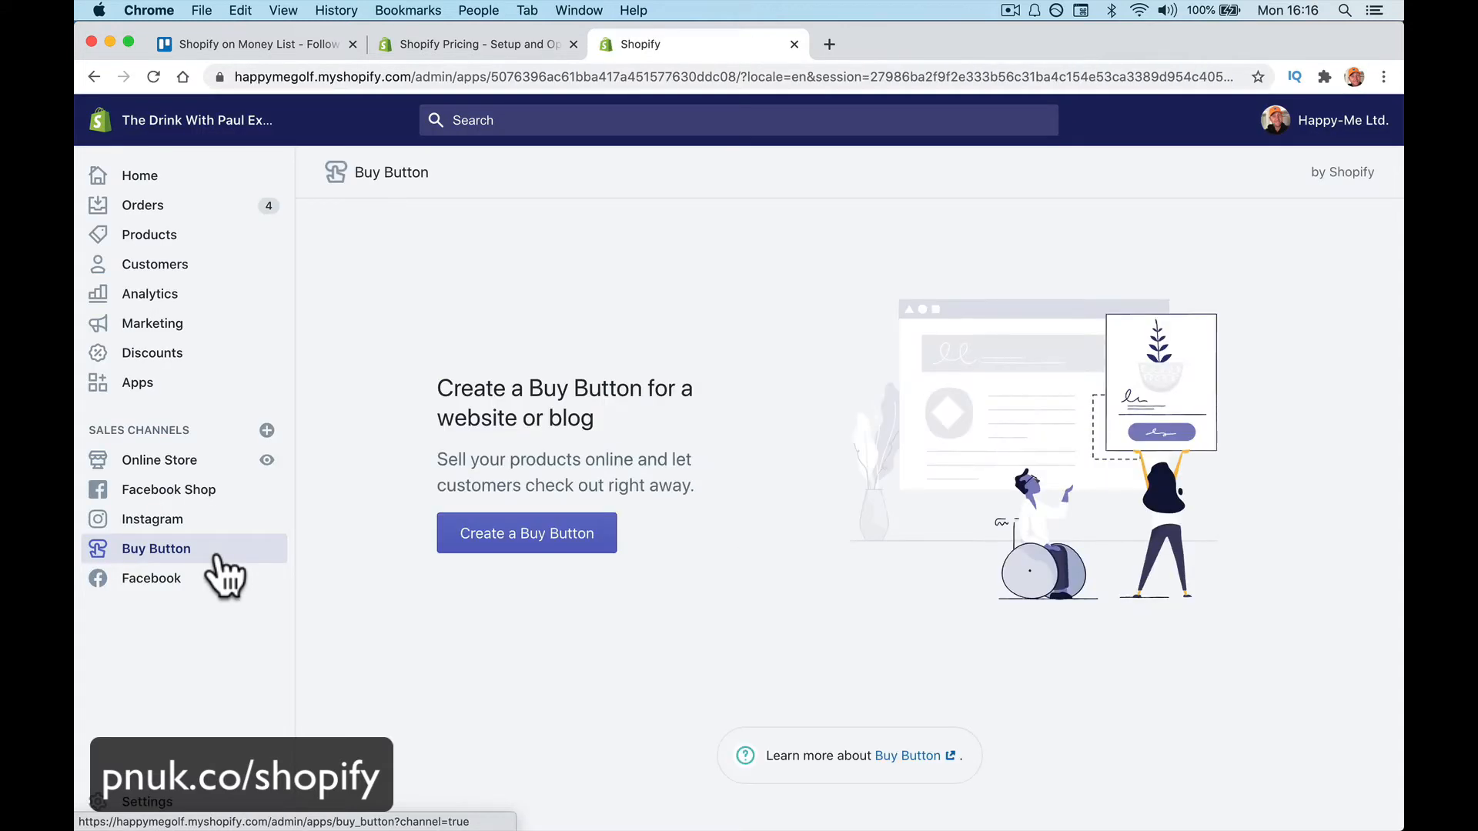
{"action": "left_click", "coordinate": [217, 583]}
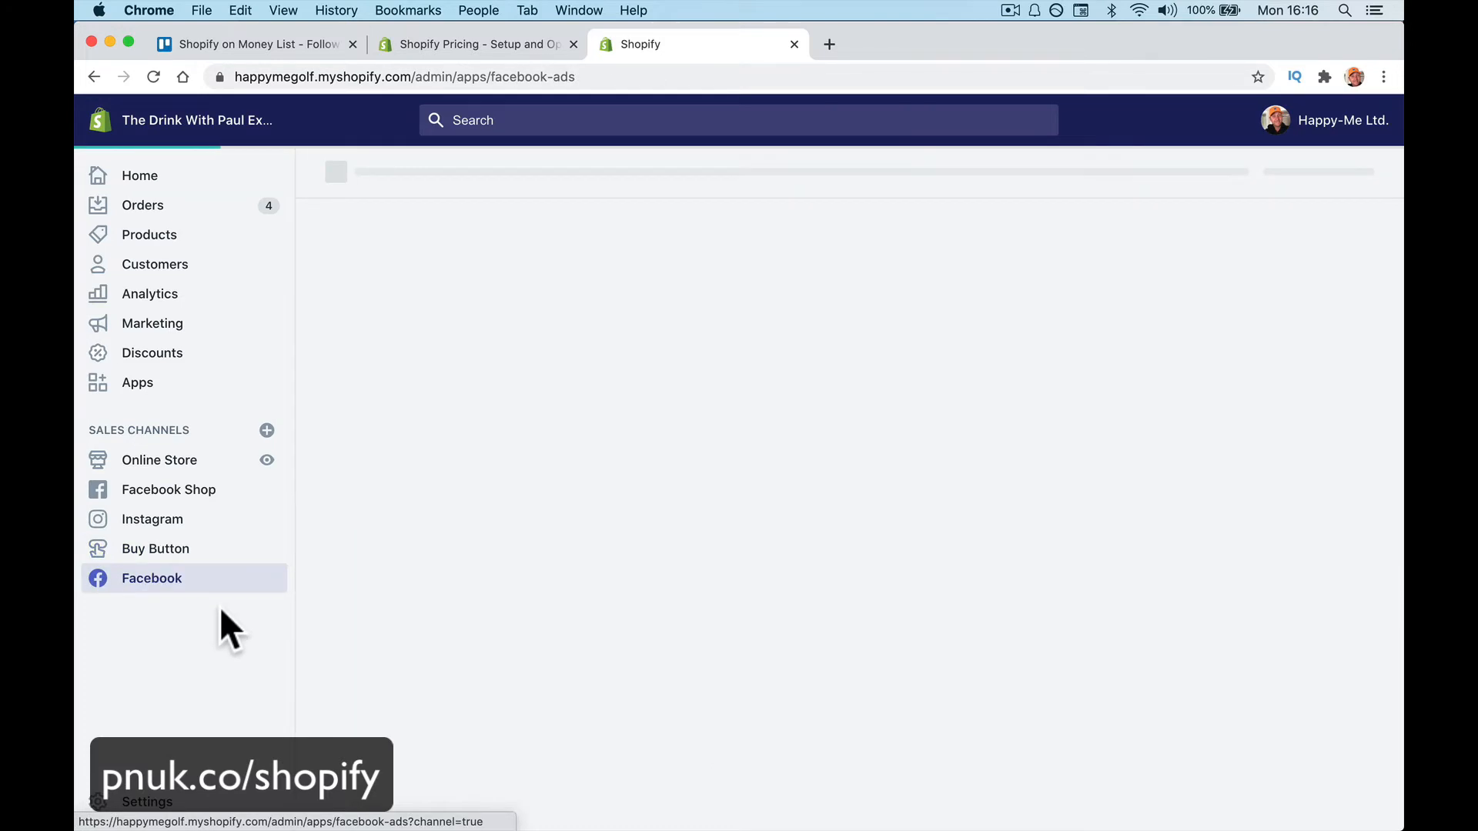
{"action": "left_click", "coordinate": [227, 561]}
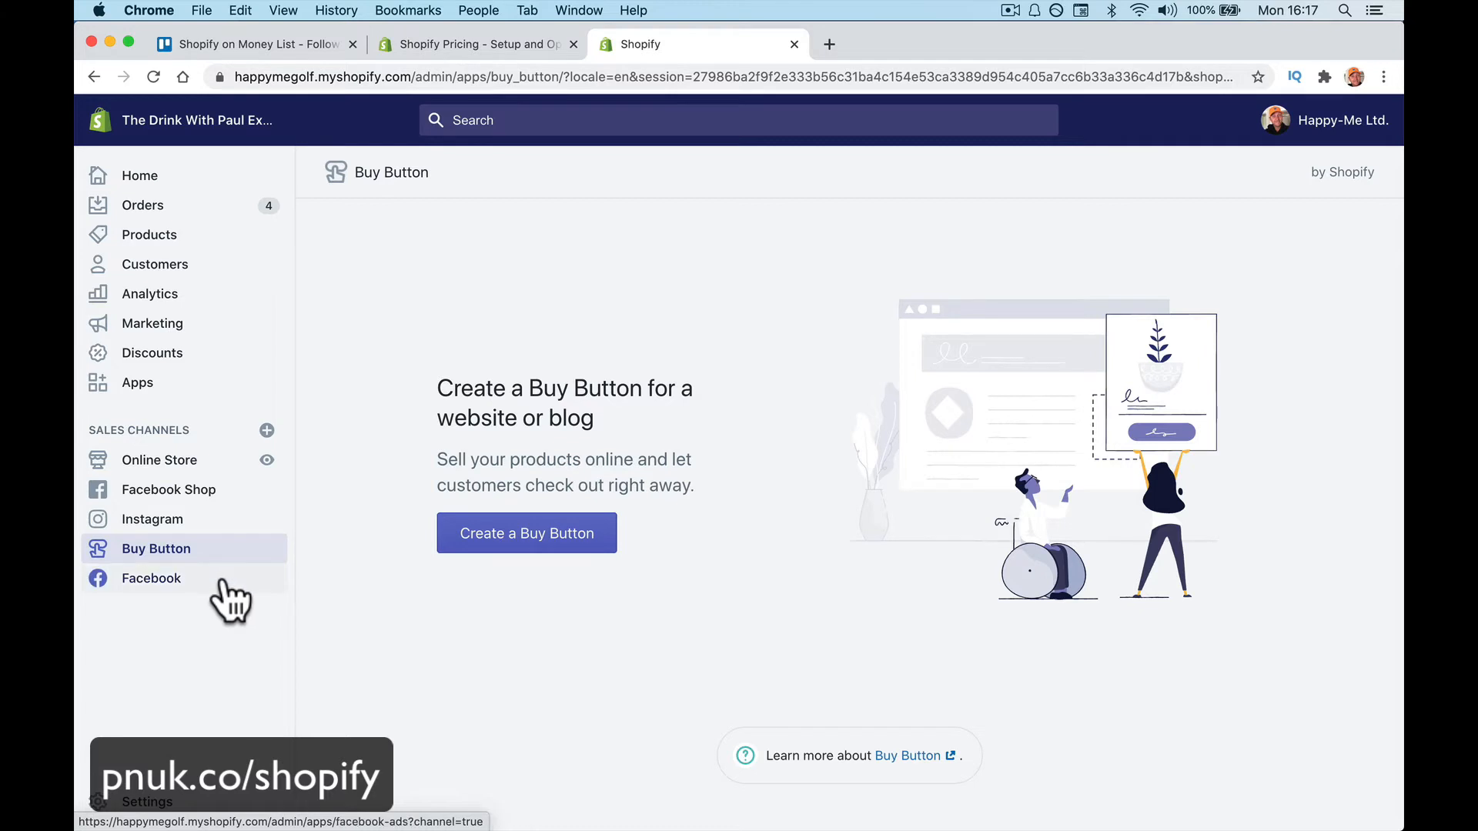
{"action": "left_click", "coordinate": [231, 601]}
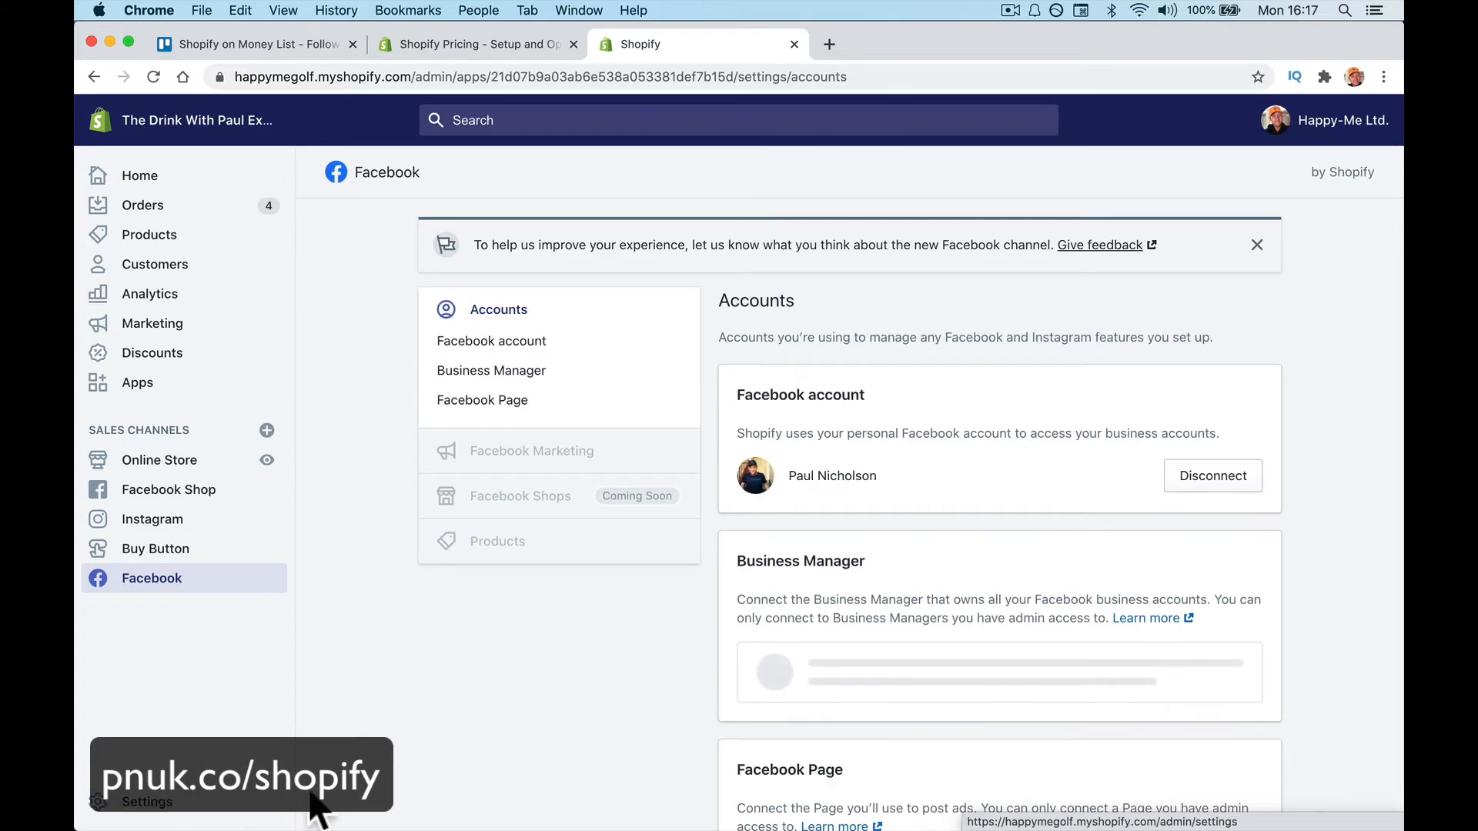
Visit Settings, then the Products list, and start a new product with Add product
{"action": "left_click", "coordinate": [176, 817]}
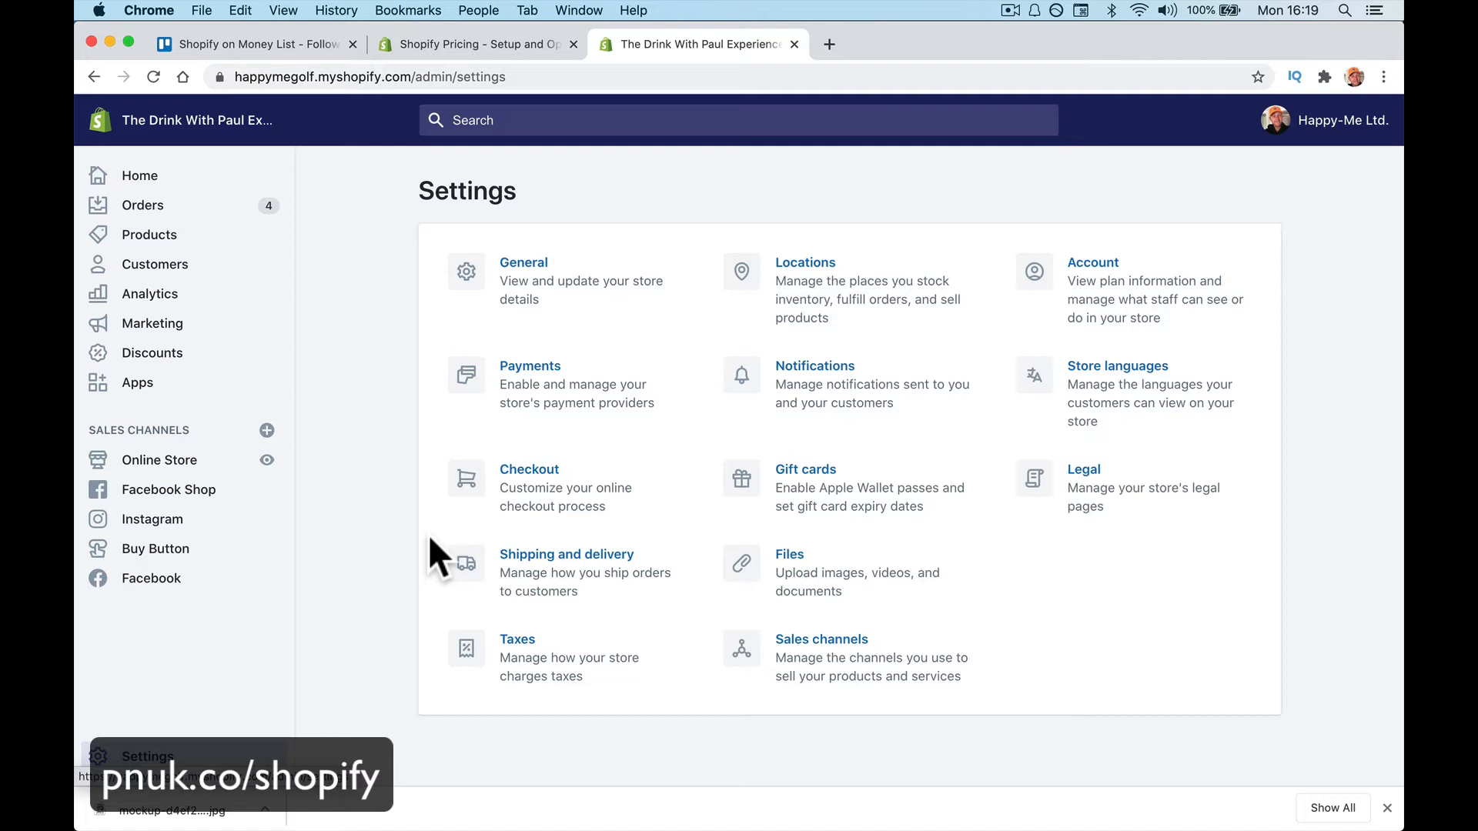
{"action": "left_click", "coordinate": [214, 243]}
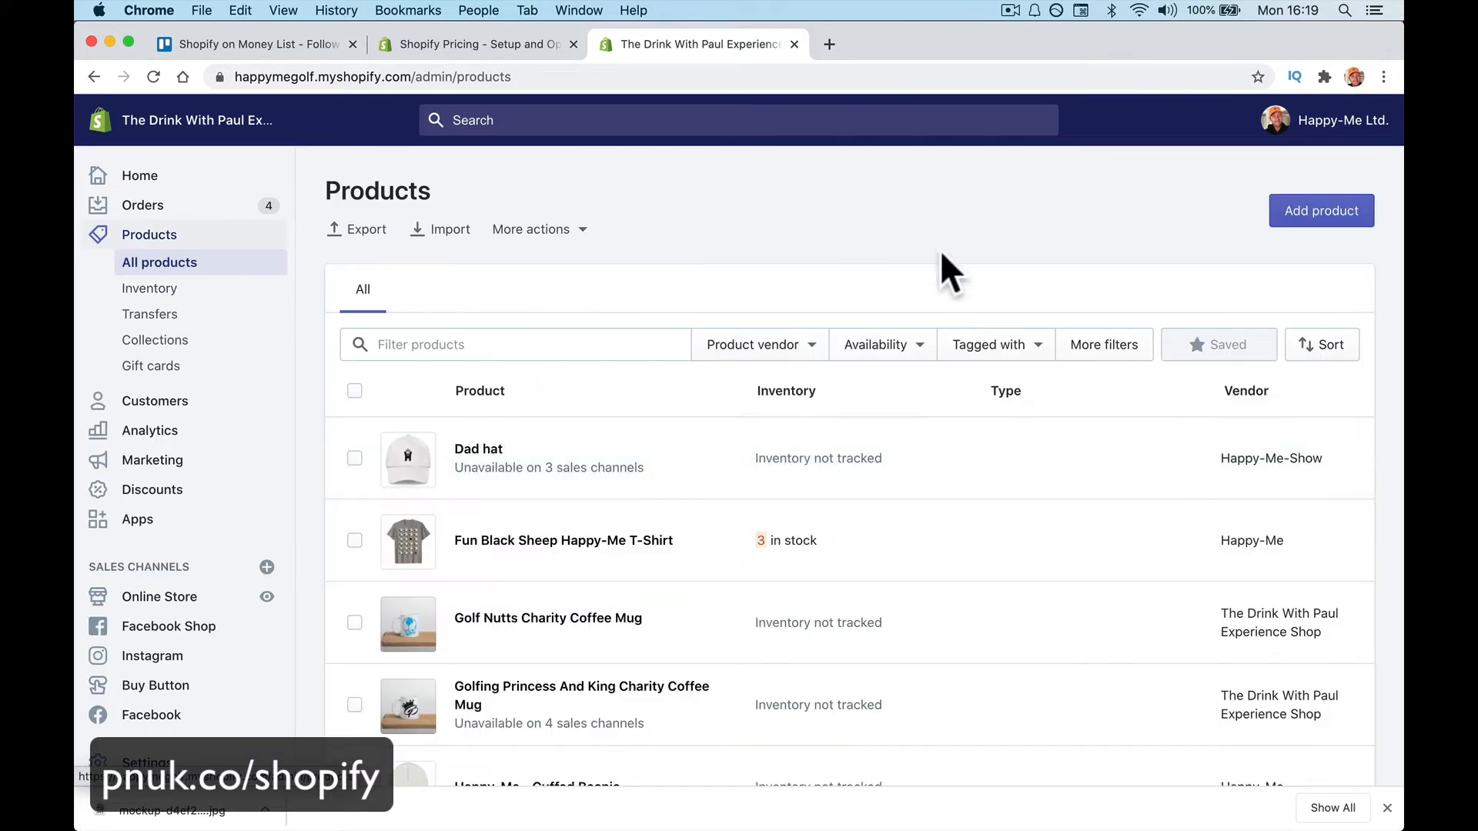
{"action": "left_click", "coordinate": [1354, 214]}
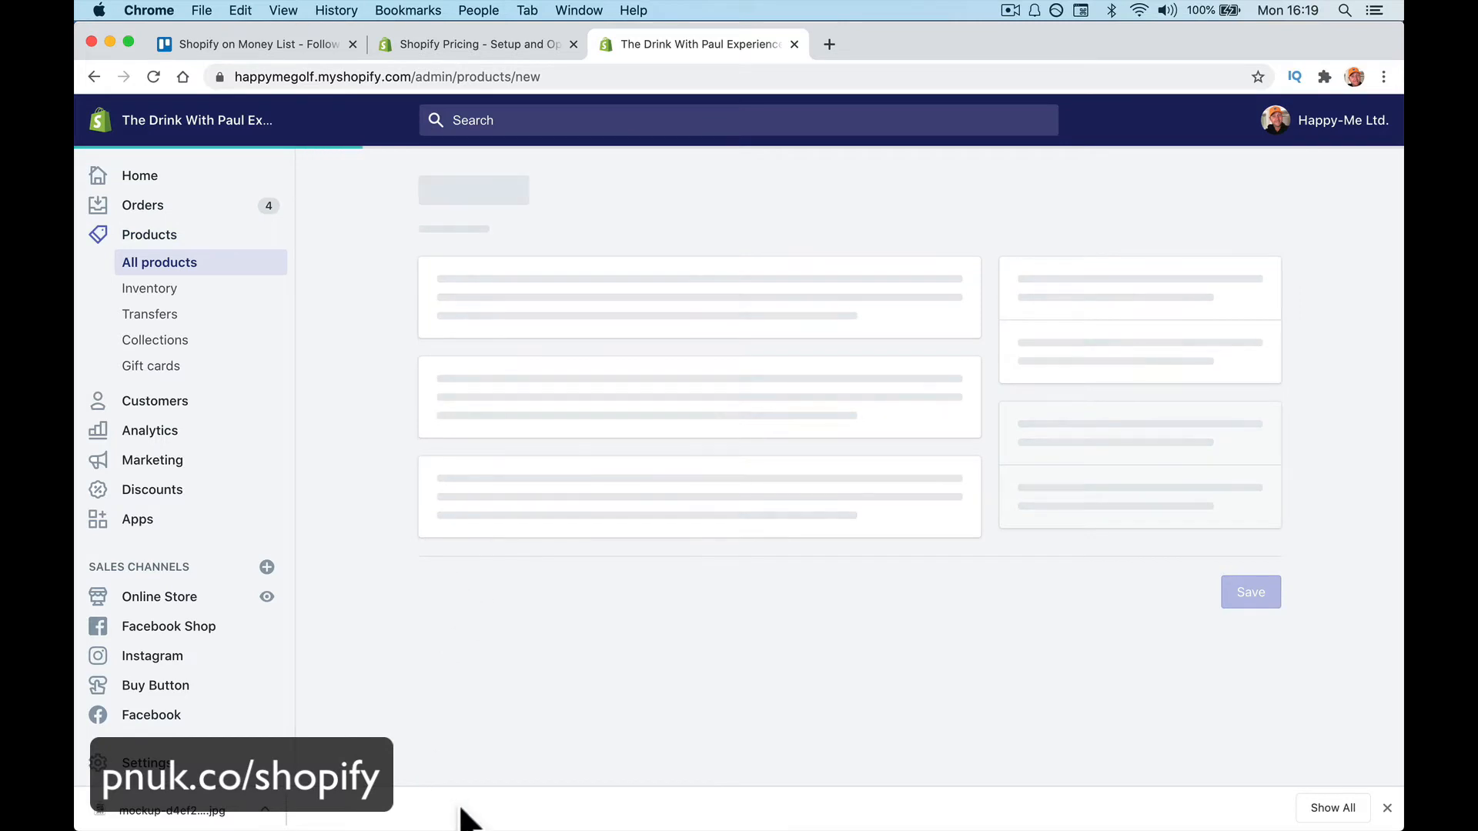
Enter 'Happy-Me Cup' as the title and 'Happy-Me Coffee Cup' as the description, then scroll to Media
{"action": "left_click", "coordinate": [510, 315]}
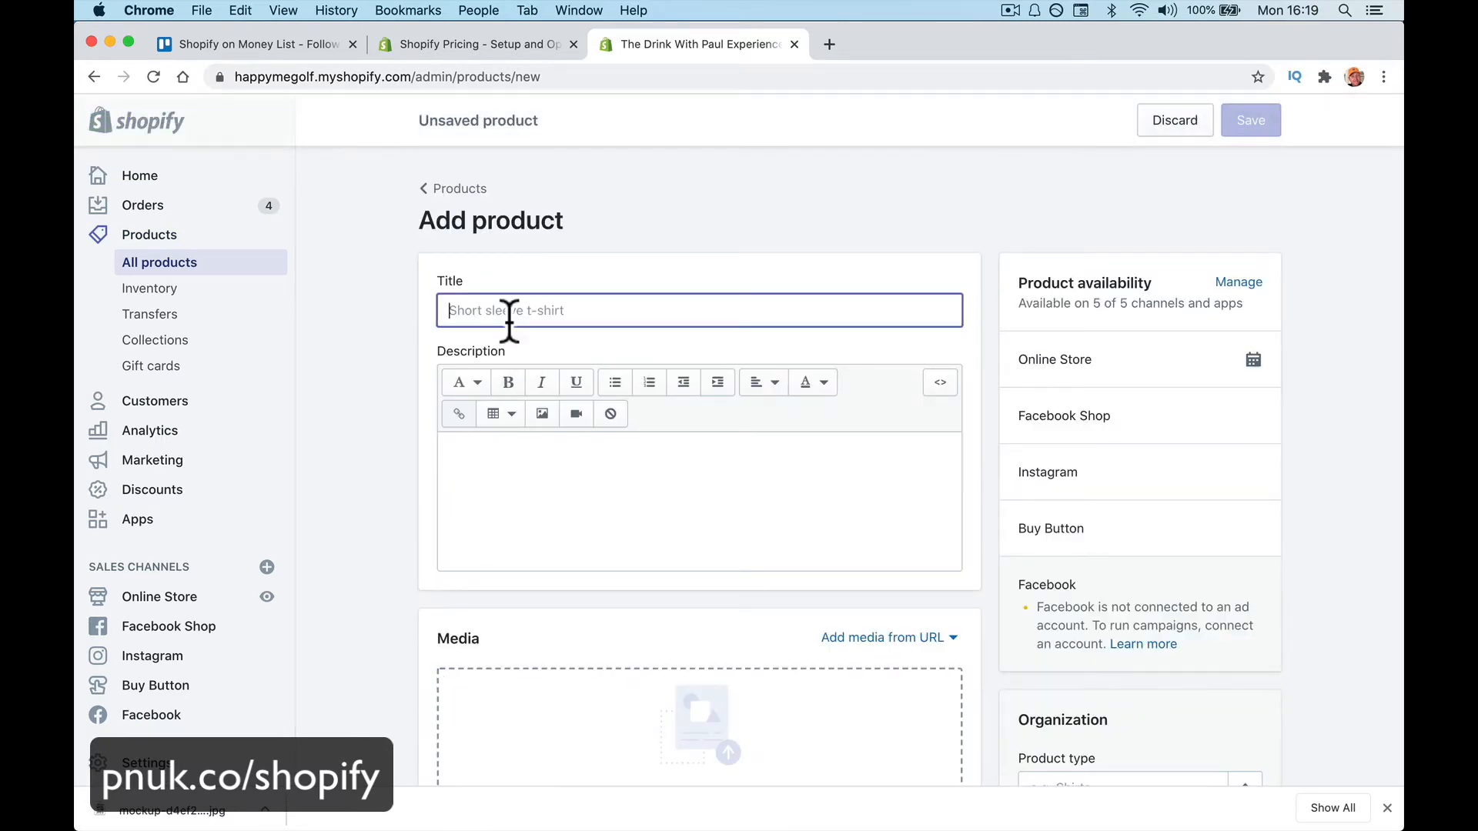
{"action": "type", "text": "Happy-Me "}
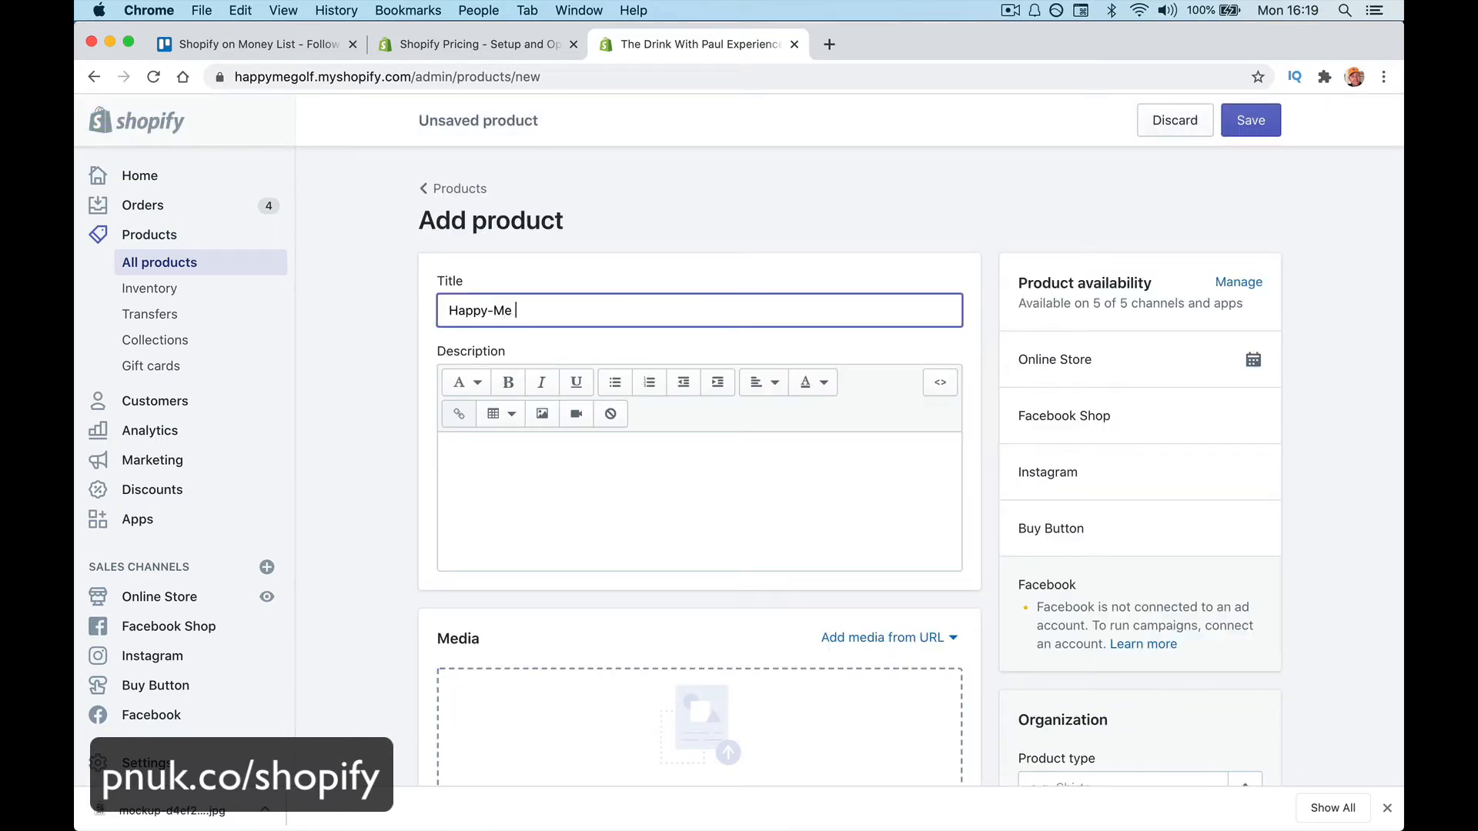
{"action": "type", "text": "Cup"}
{"action": "left_click", "coordinate": [511, 470]}
{"action": "type", "text": "Happy-m"}
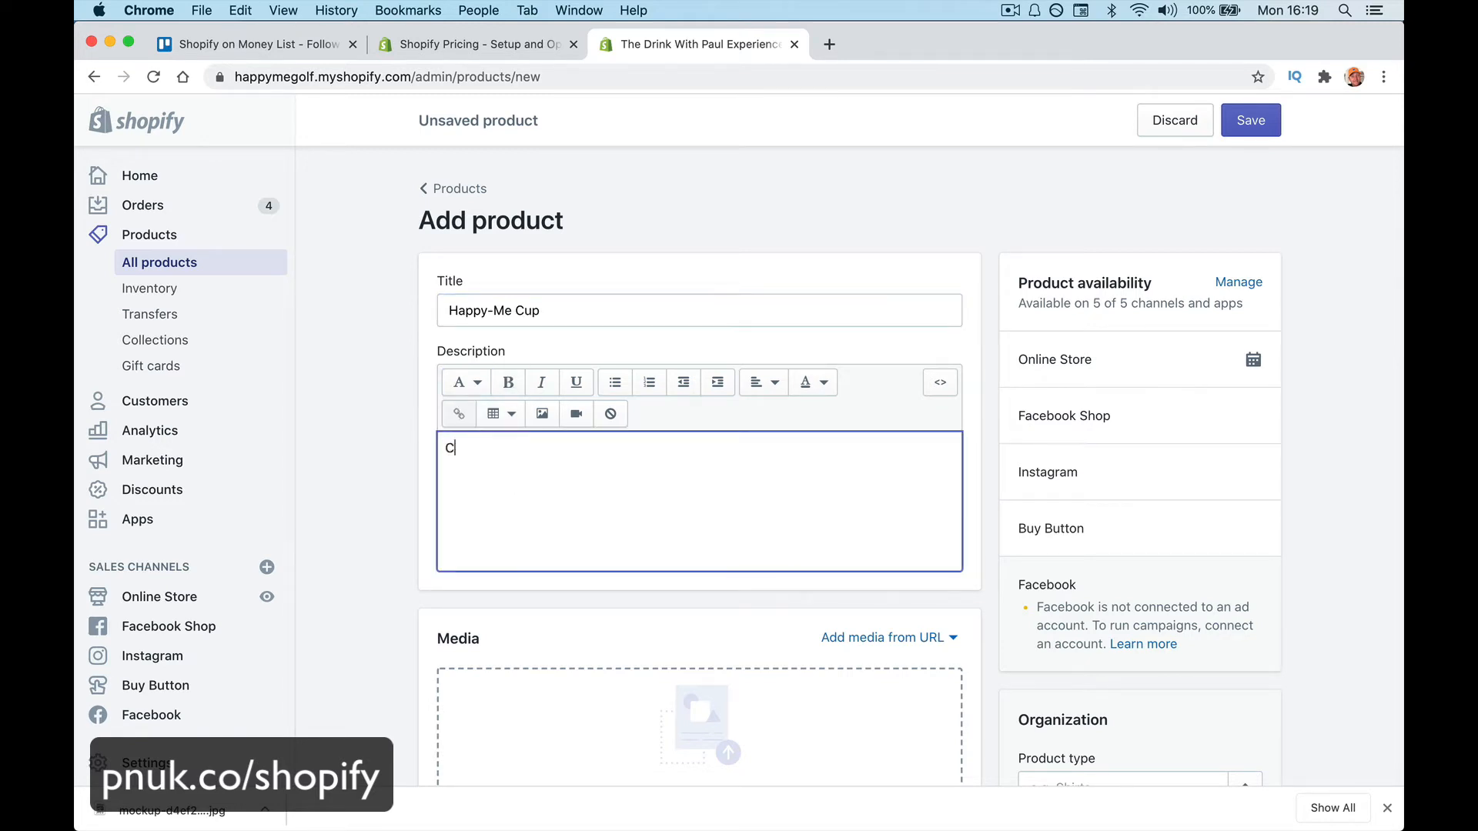
{"action": "type", "text": "e"}
{"action": "key", "text": "BackSpace"}
{"action": "key", "text": "BackSpace"}
{"action": "type", "text": "Me Coffees"}
{"action": "key", "text": "BackSpace"}
{"action": "type", "text": "Cup"}
{"action": "scroll", "coordinate": [680, 573], "scroll_direction": "down", "scroll_amount": 3}
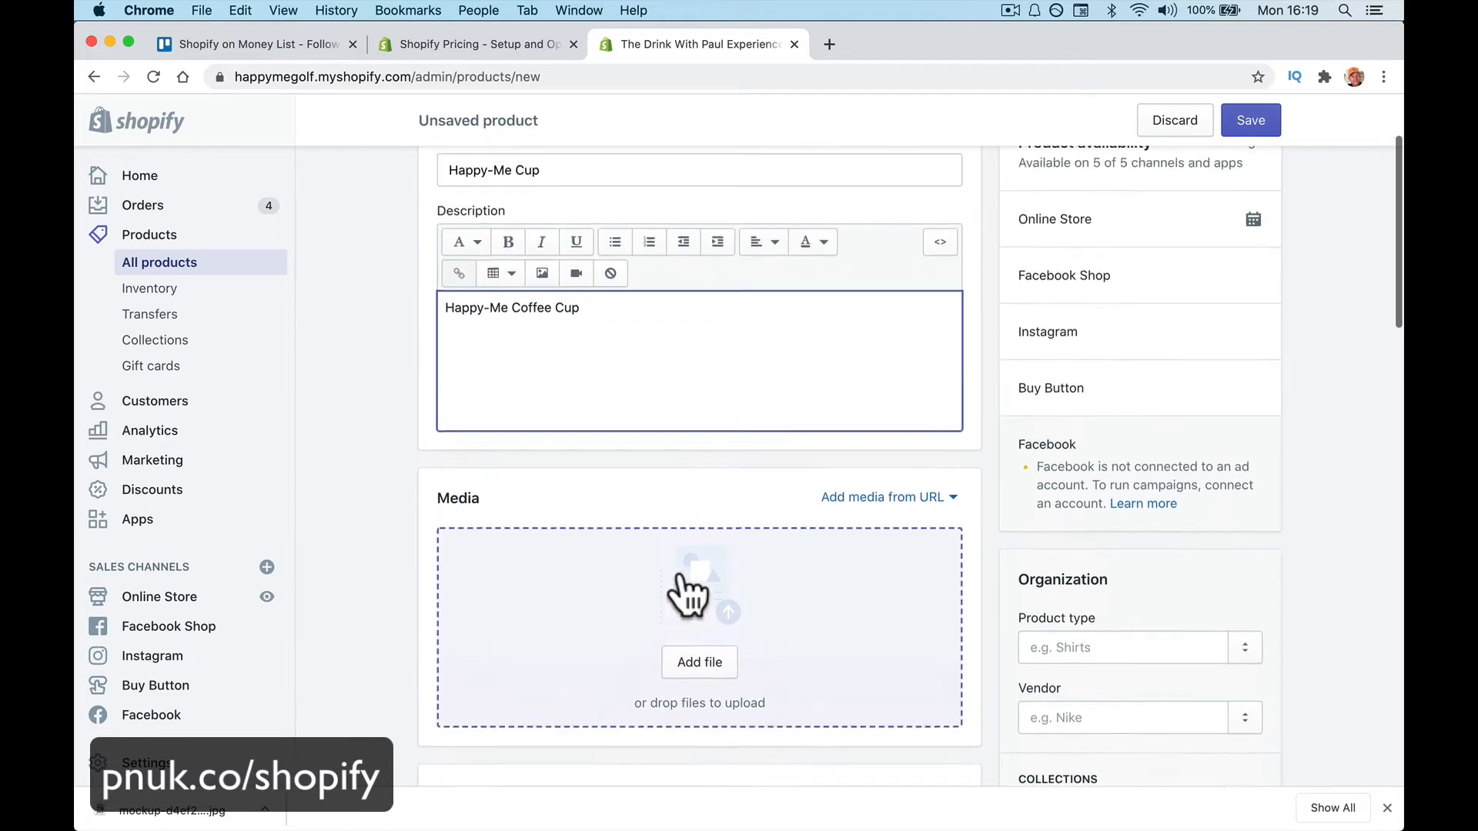
{"action": "scroll", "coordinate": [688, 593], "scroll_direction": "up", "scroll_amount": 1}
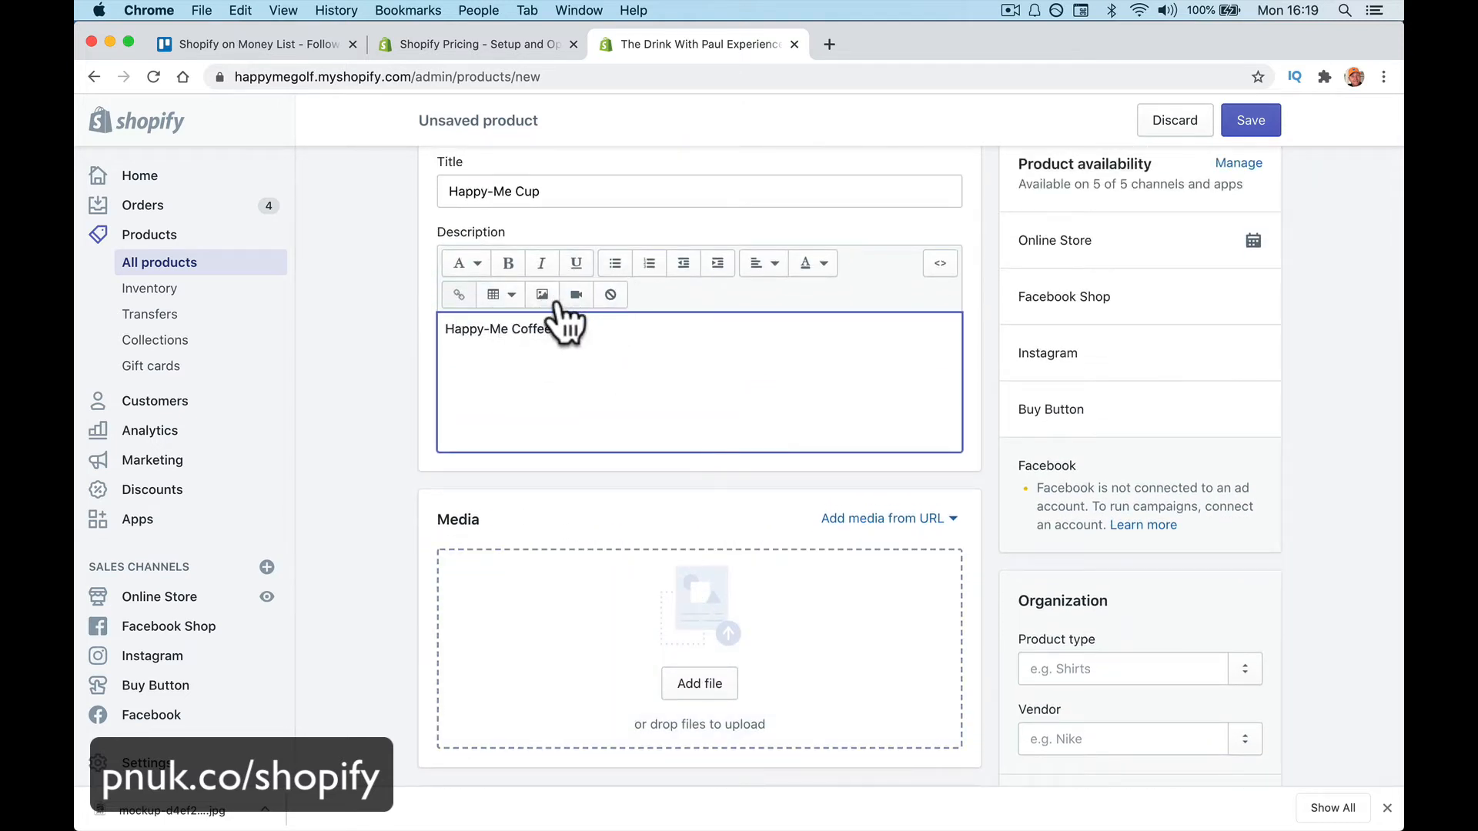
{"action": "scroll", "coordinate": [654, 533], "scroll_direction": "down", "scroll_amount": 2}
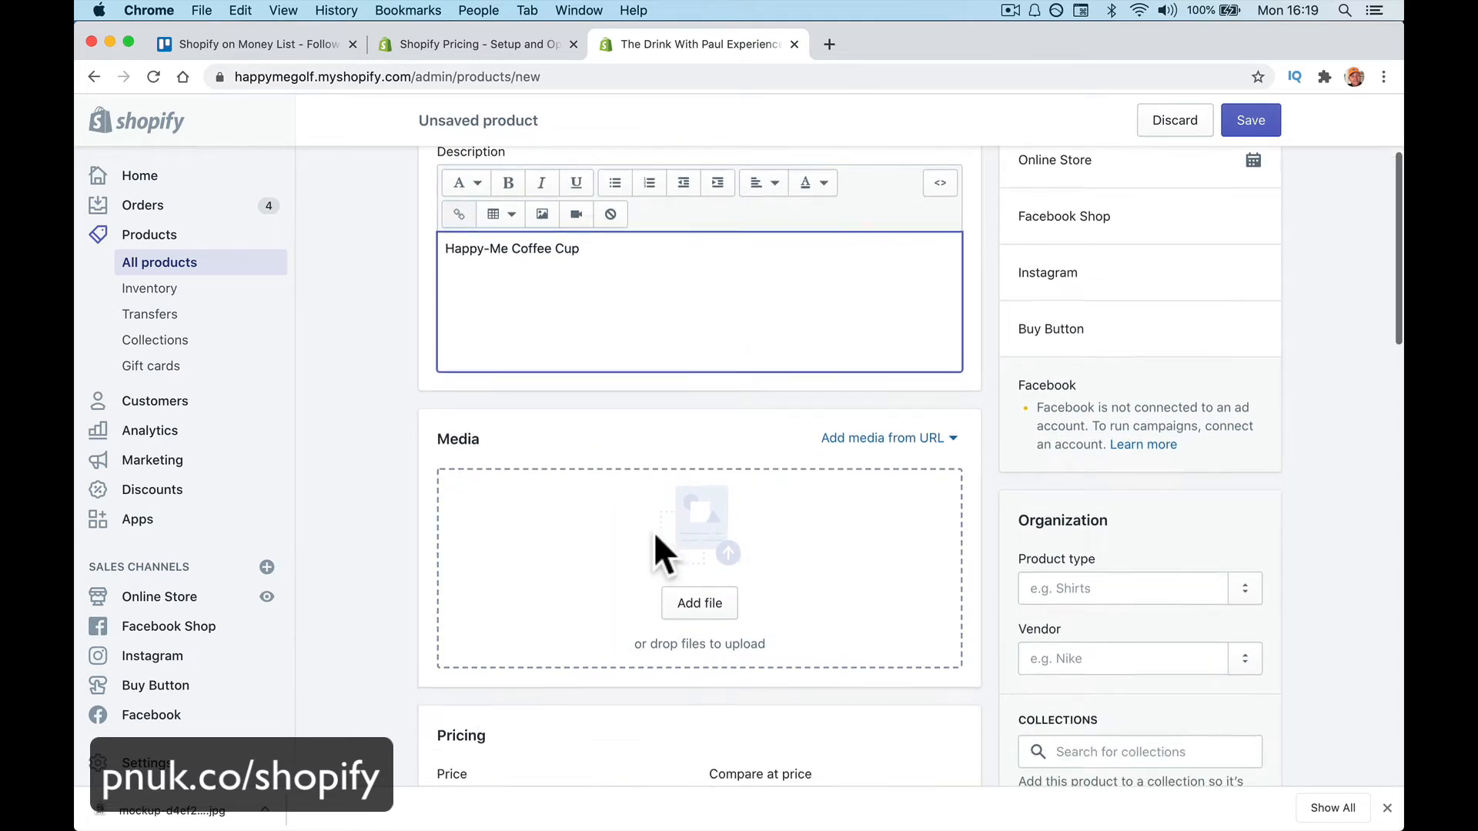
{"action": "scroll", "coordinate": [653, 532], "scroll_direction": "down", "scroll_amount": 4}
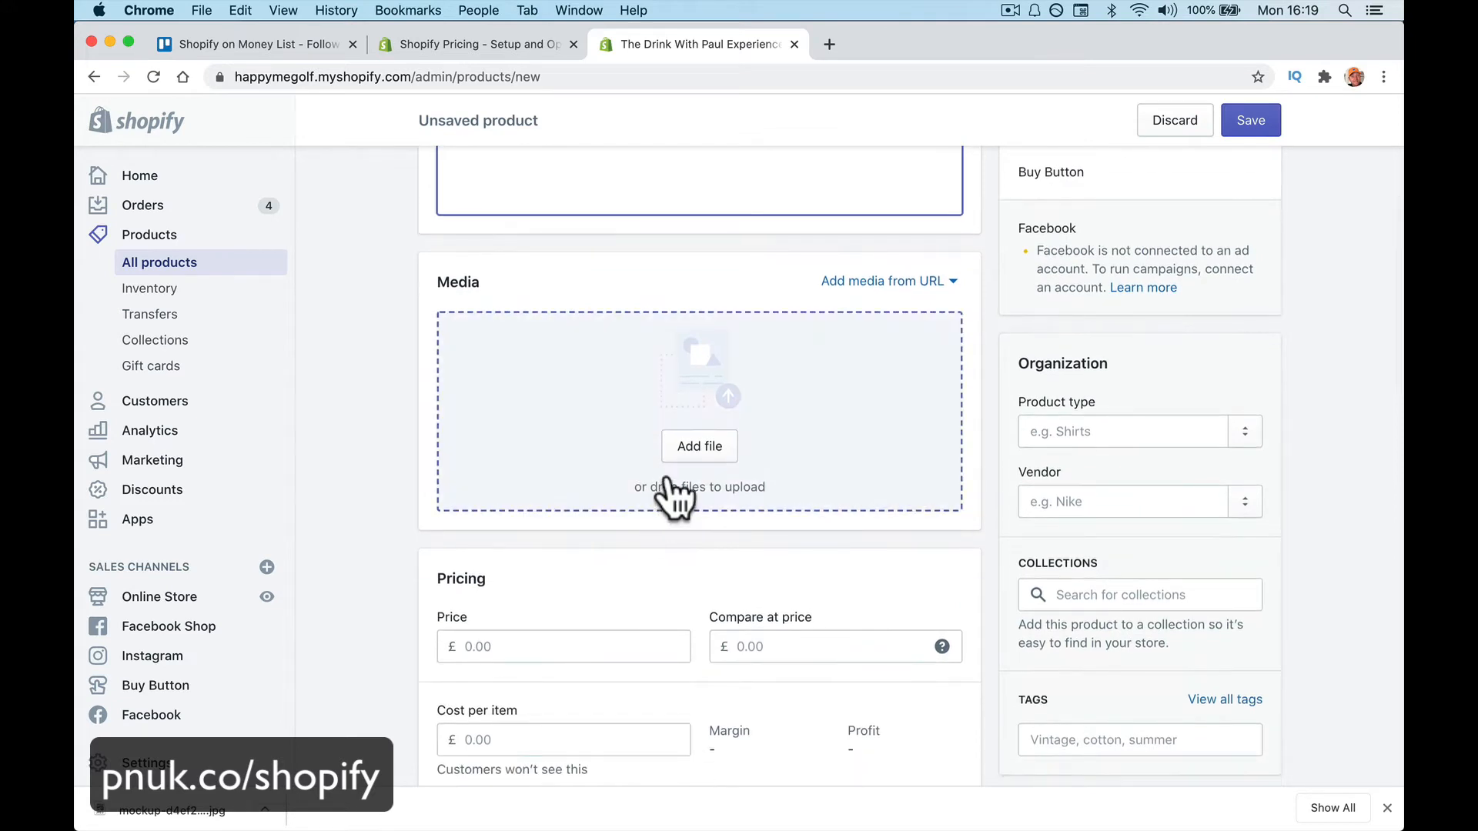
{"action": "scroll", "coordinate": [658, 570], "scroll_direction": "down", "scroll_amount": 2}
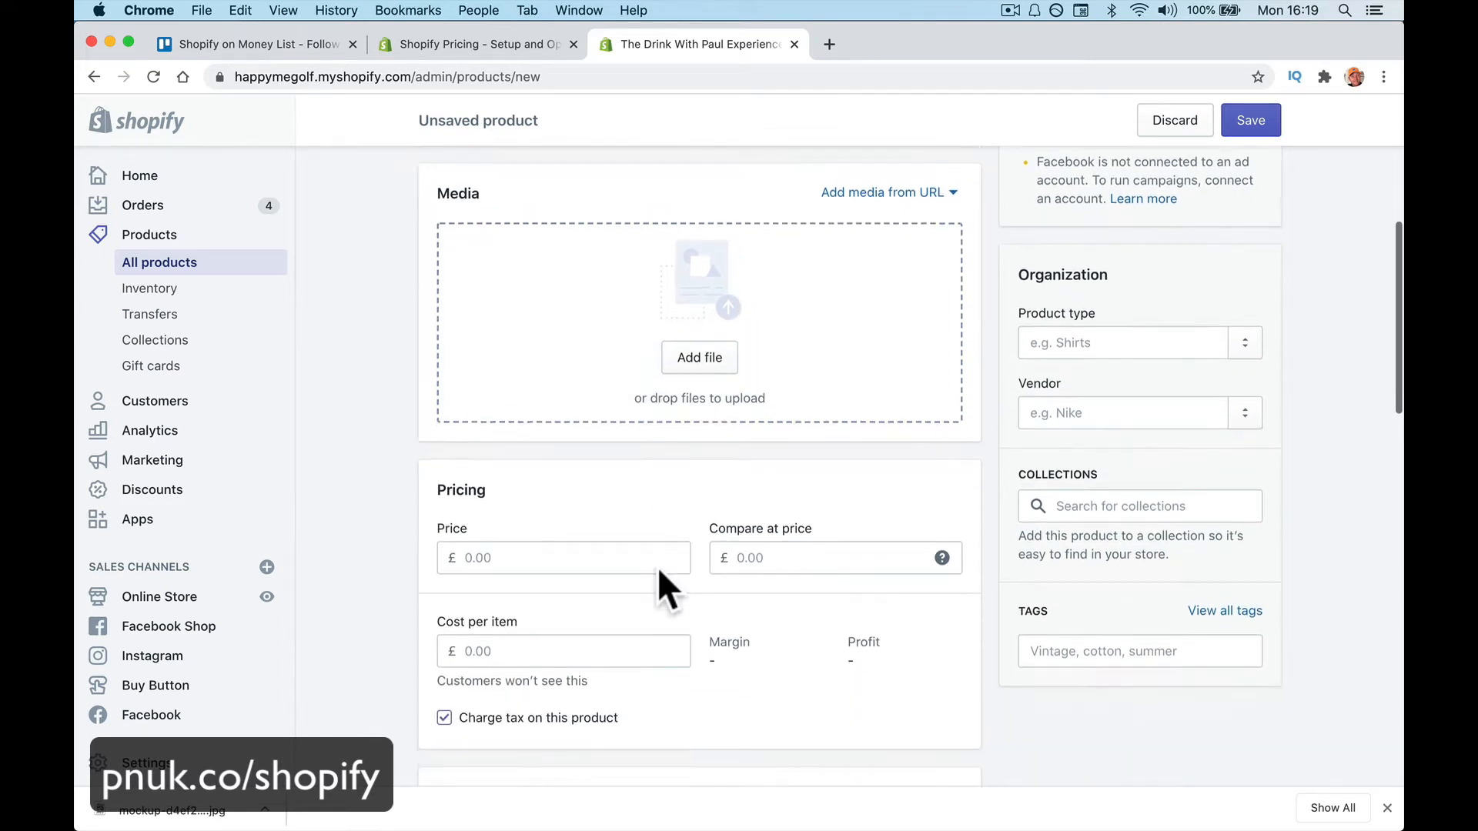
{"action": "scroll", "coordinate": [657, 567], "scroll_direction": "down", "scroll_amount": 2}
{"action": "scroll", "coordinate": [659, 588], "scroll_direction": "up", "scroll_amount": 5}
Upload two Happy-Me mug mockup images to the product's Media section
{"action": "left_click", "coordinate": [704, 514]}
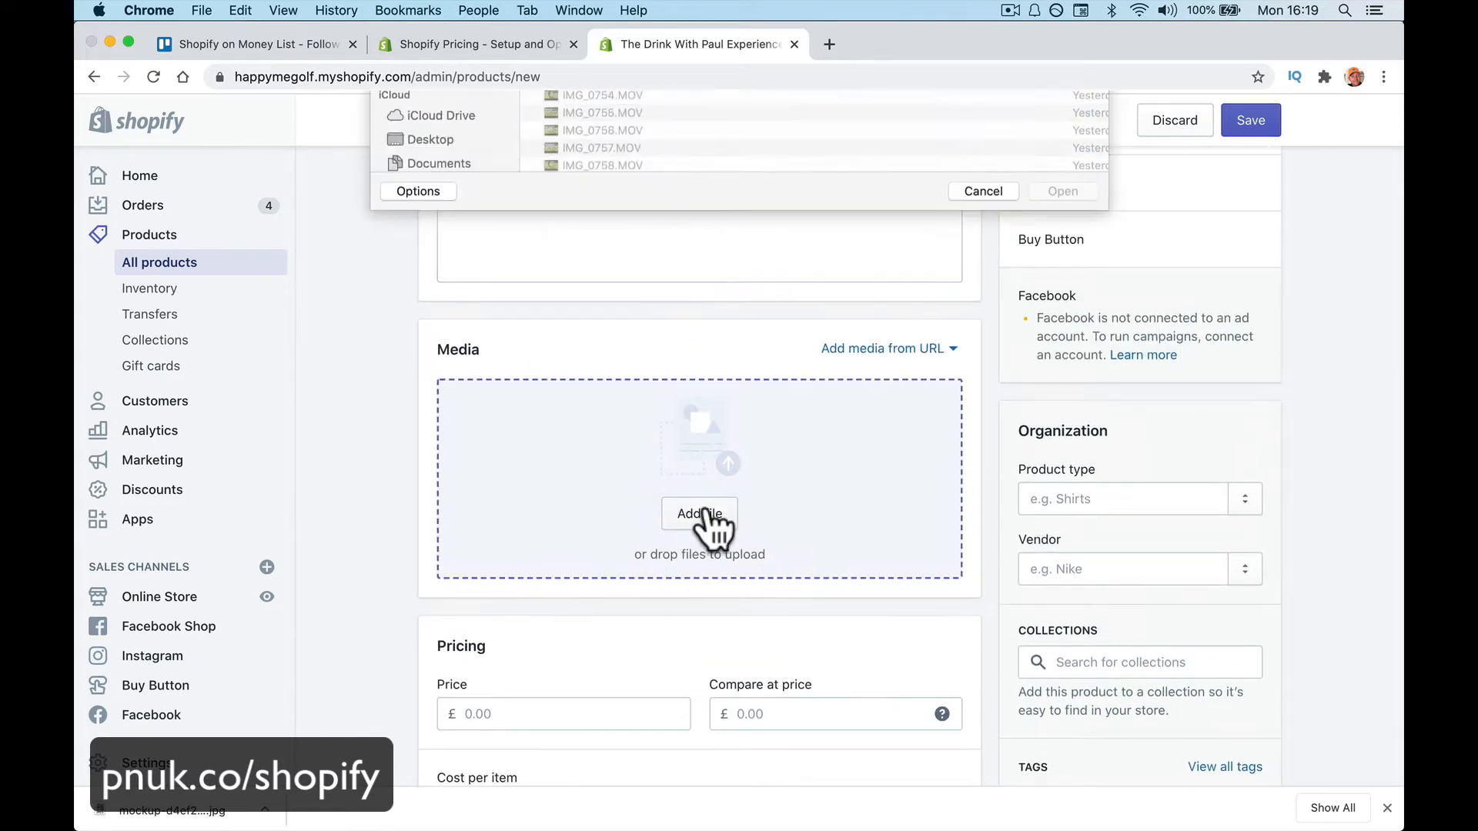
{"action": "left_click", "coordinate": [603, 164]}
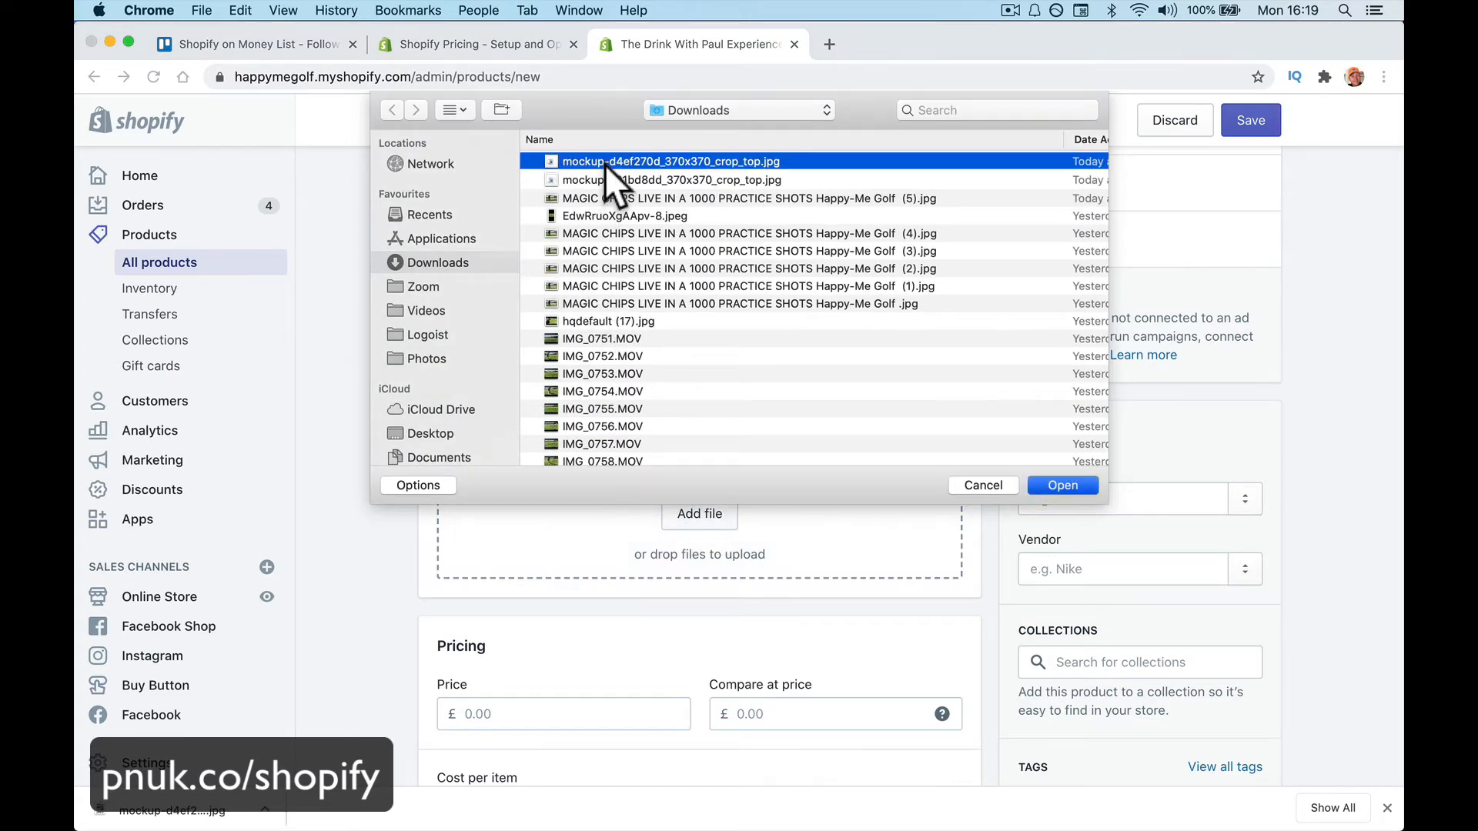
{"action": "double_click", "coordinate": [604, 164]}
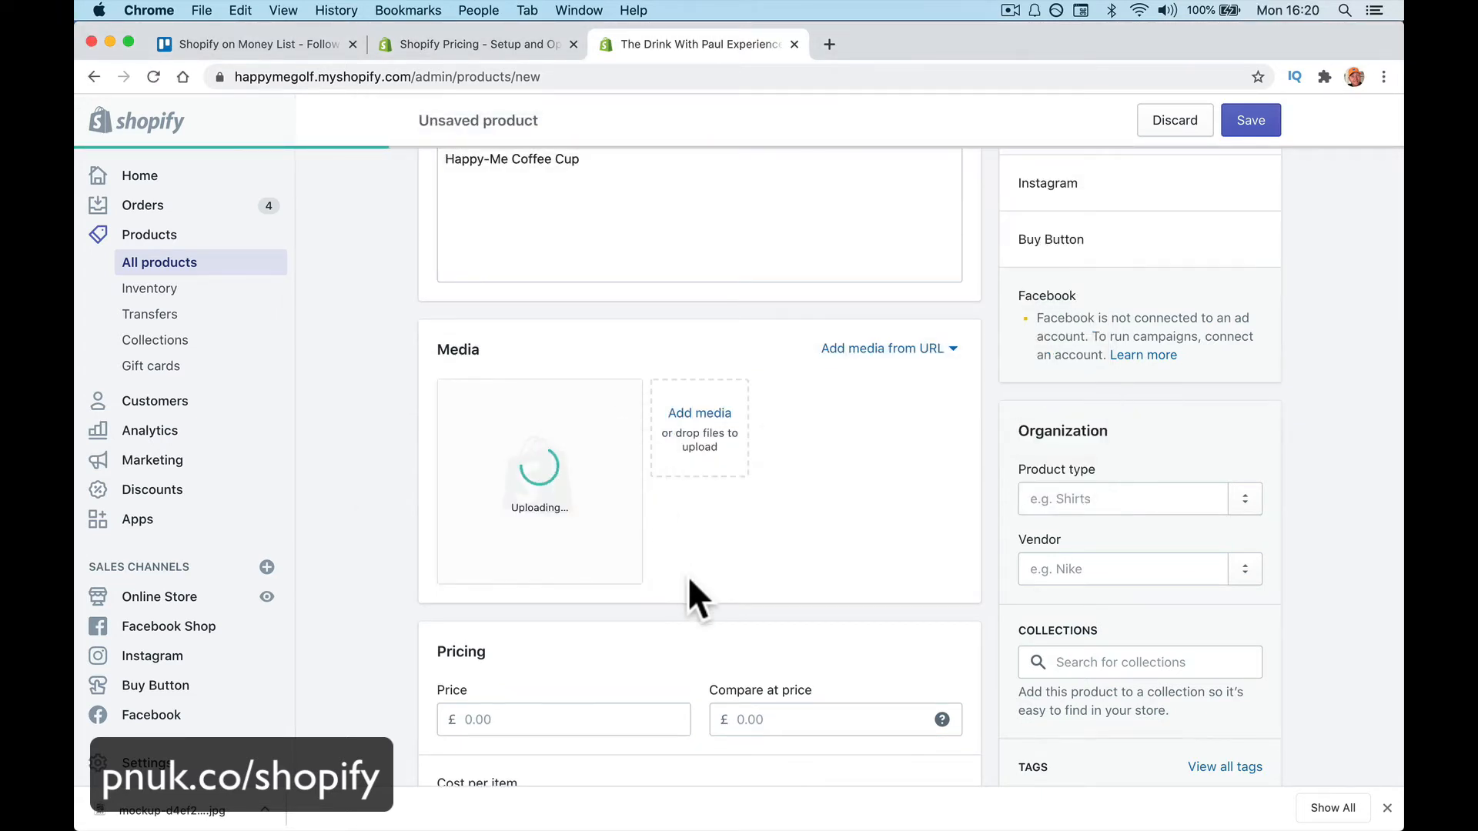
{"action": "left_click", "coordinate": [714, 422]}
{"action": "left_click", "coordinate": [700, 178]}
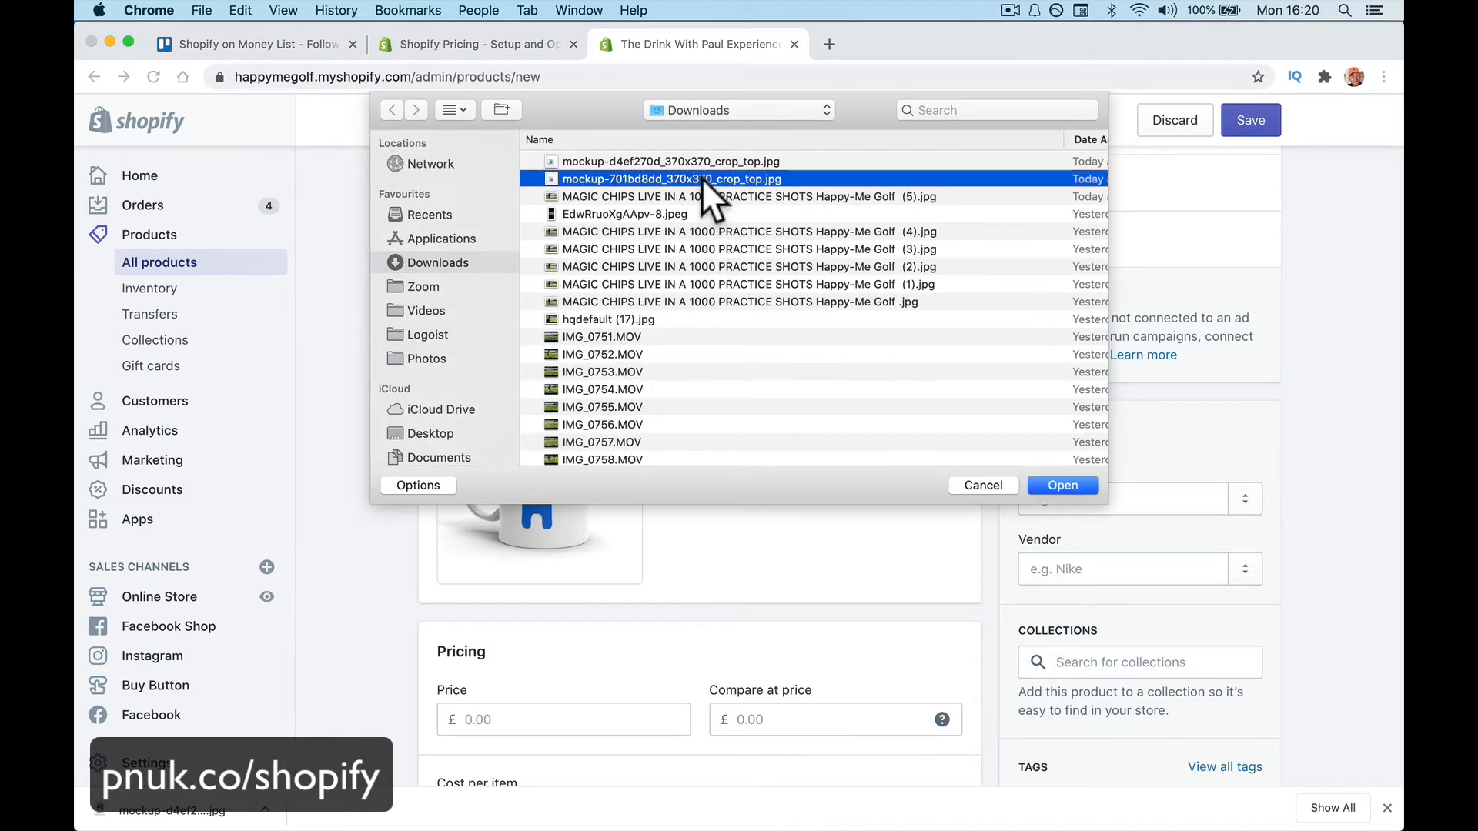
{"action": "double_click", "coordinate": [700, 178]}
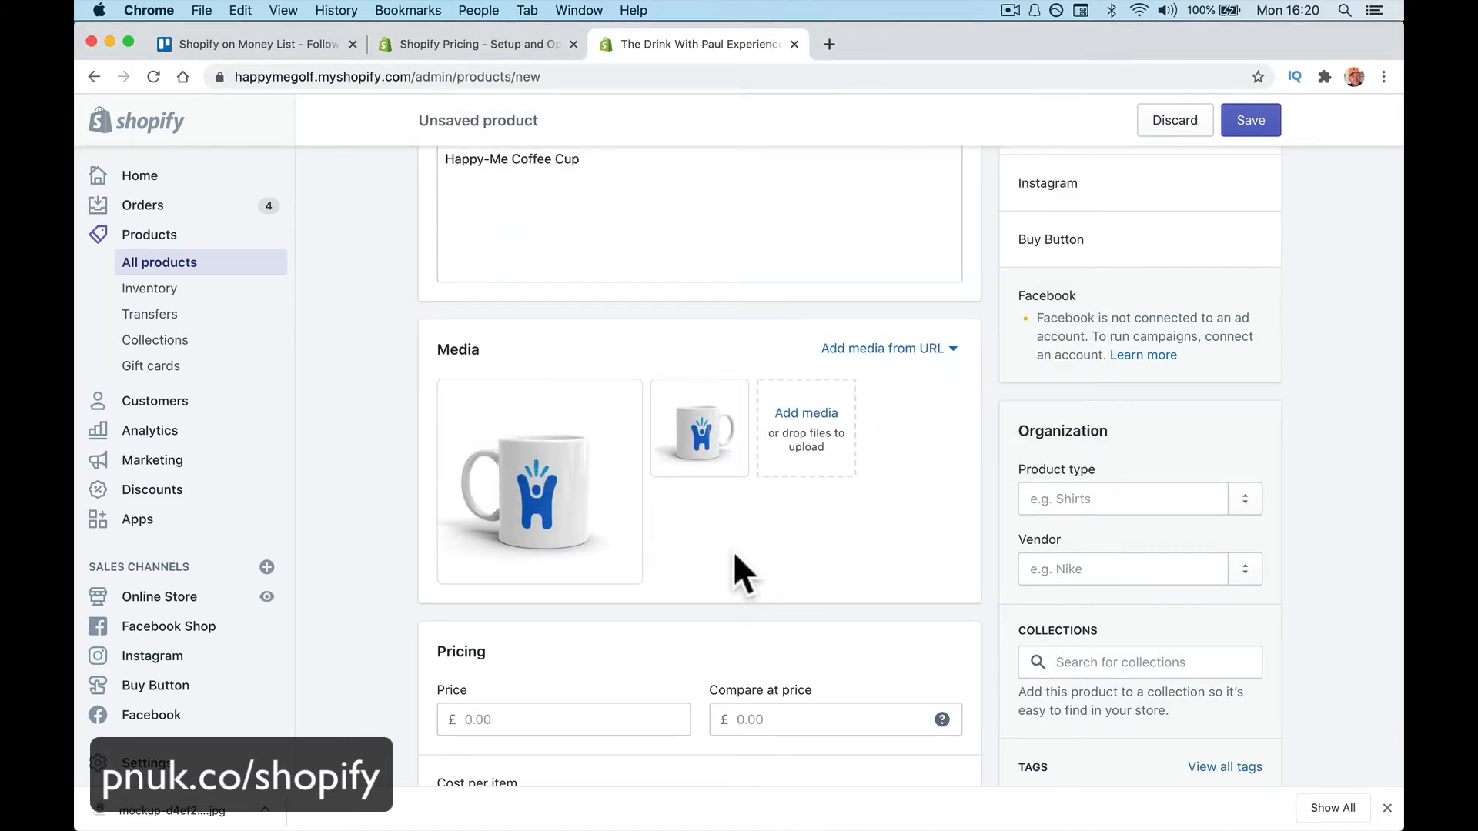
{"action": "scroll", "coordinate": [733, 551], "scroll_direction": "up", "scroll_amount": 2}
{"action": "scroll", "coordinate": [733, 551], "scroll_direction": "down", "scroll_amount": 5}
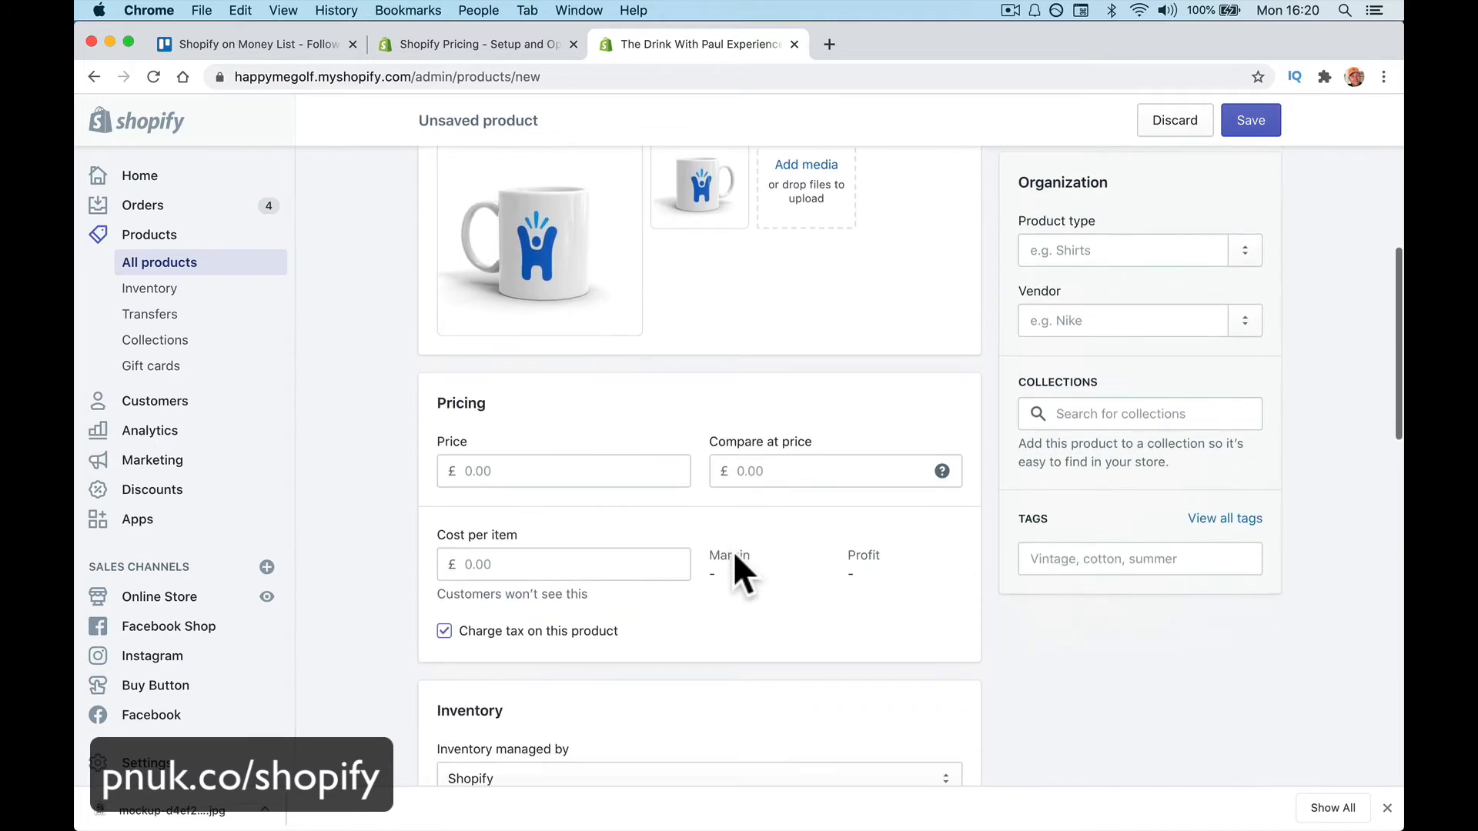
Set the price to £8.00 and the compare-at price to £10.00
{"action": "left_click", "coordinate": [649, 469]}
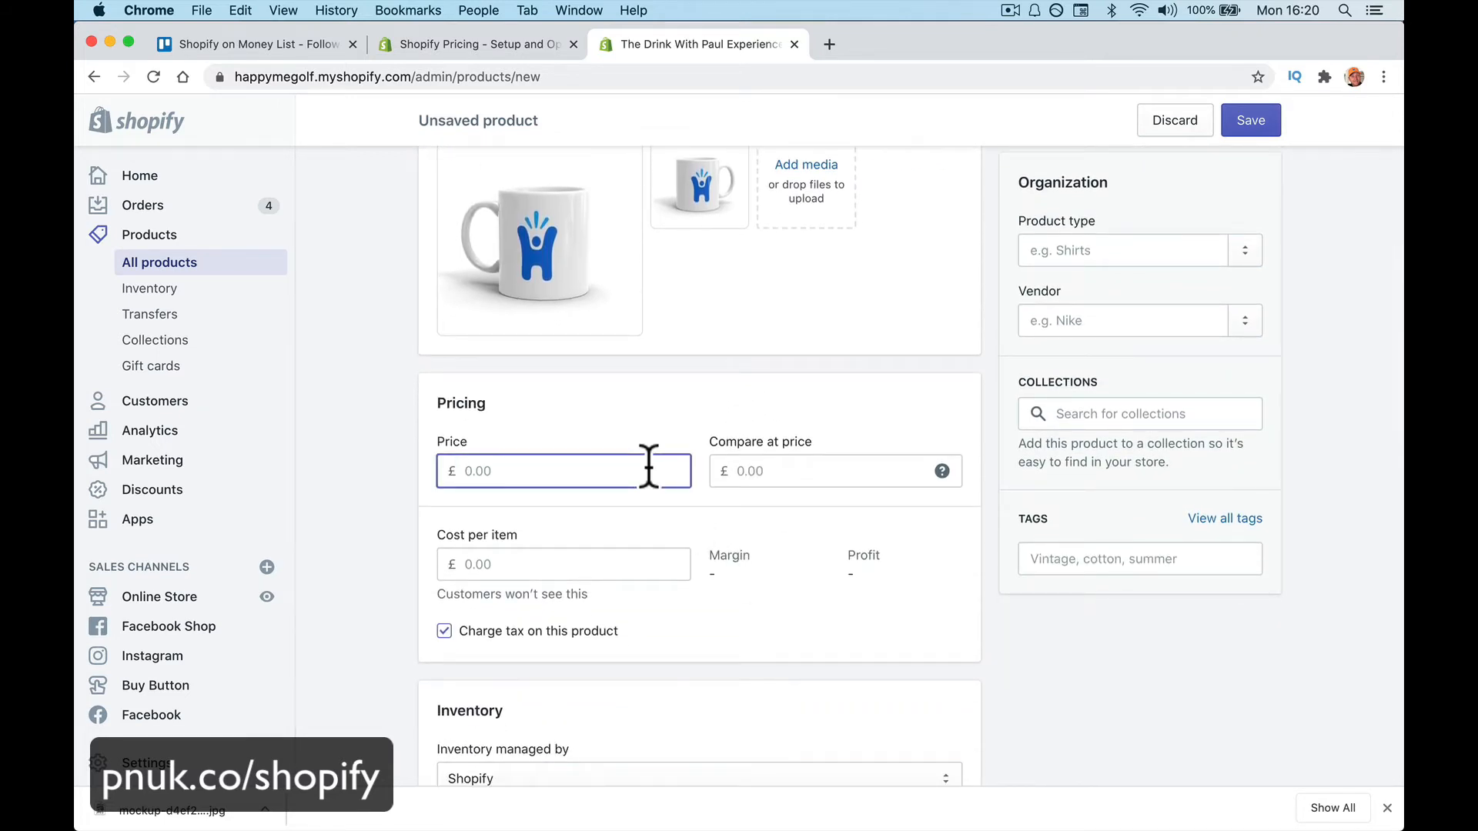
{"action": "type", "text": "10.00"}
{"action": "key", "text": "Tab"}
{"action": "scroll", "coordinate": [712, 562], "scroll_direction": "down", "scroll_amount": 1}
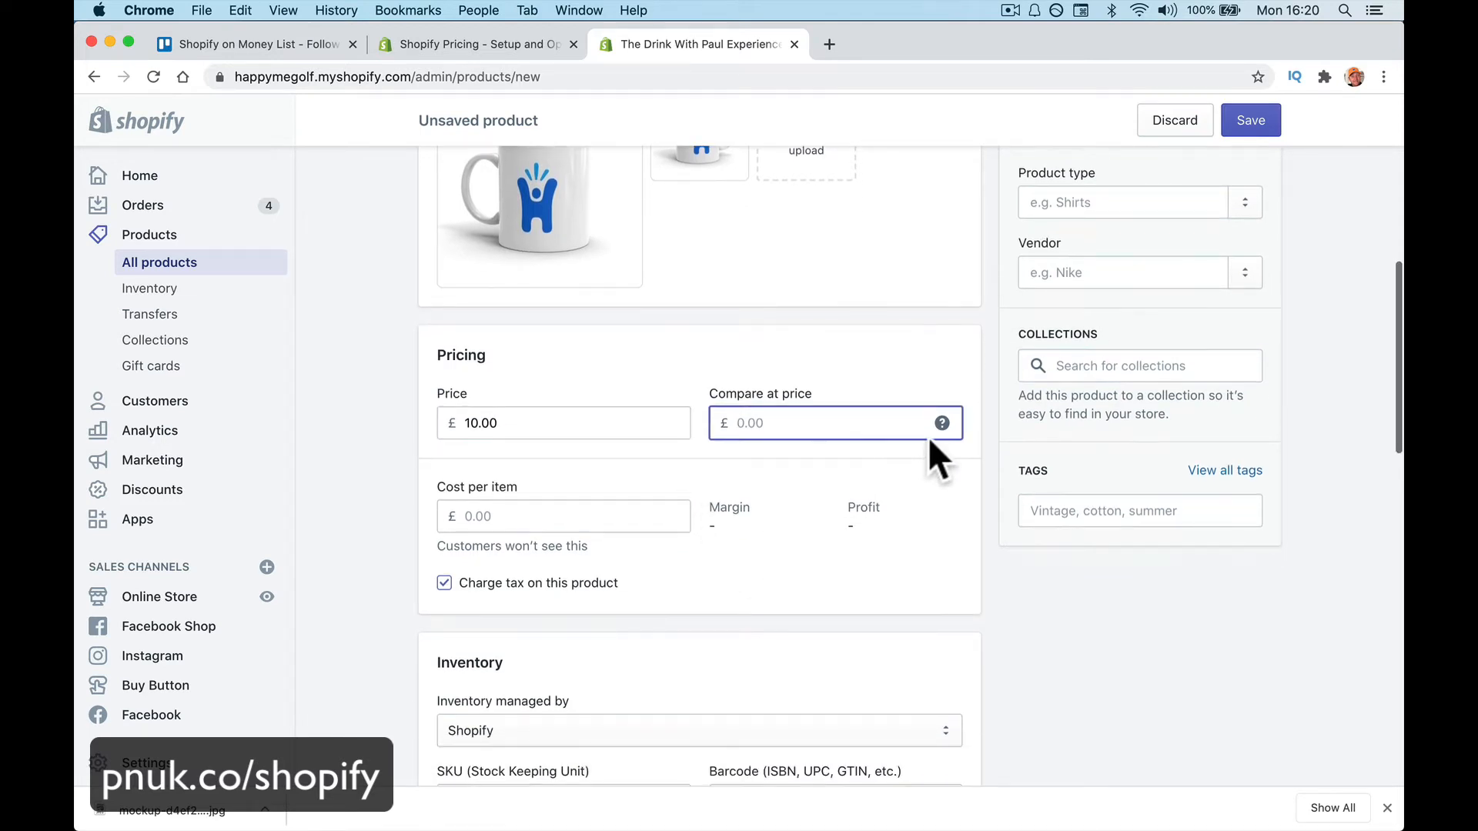
{"action": "mouse_move", "coordinate": [942, 422]}
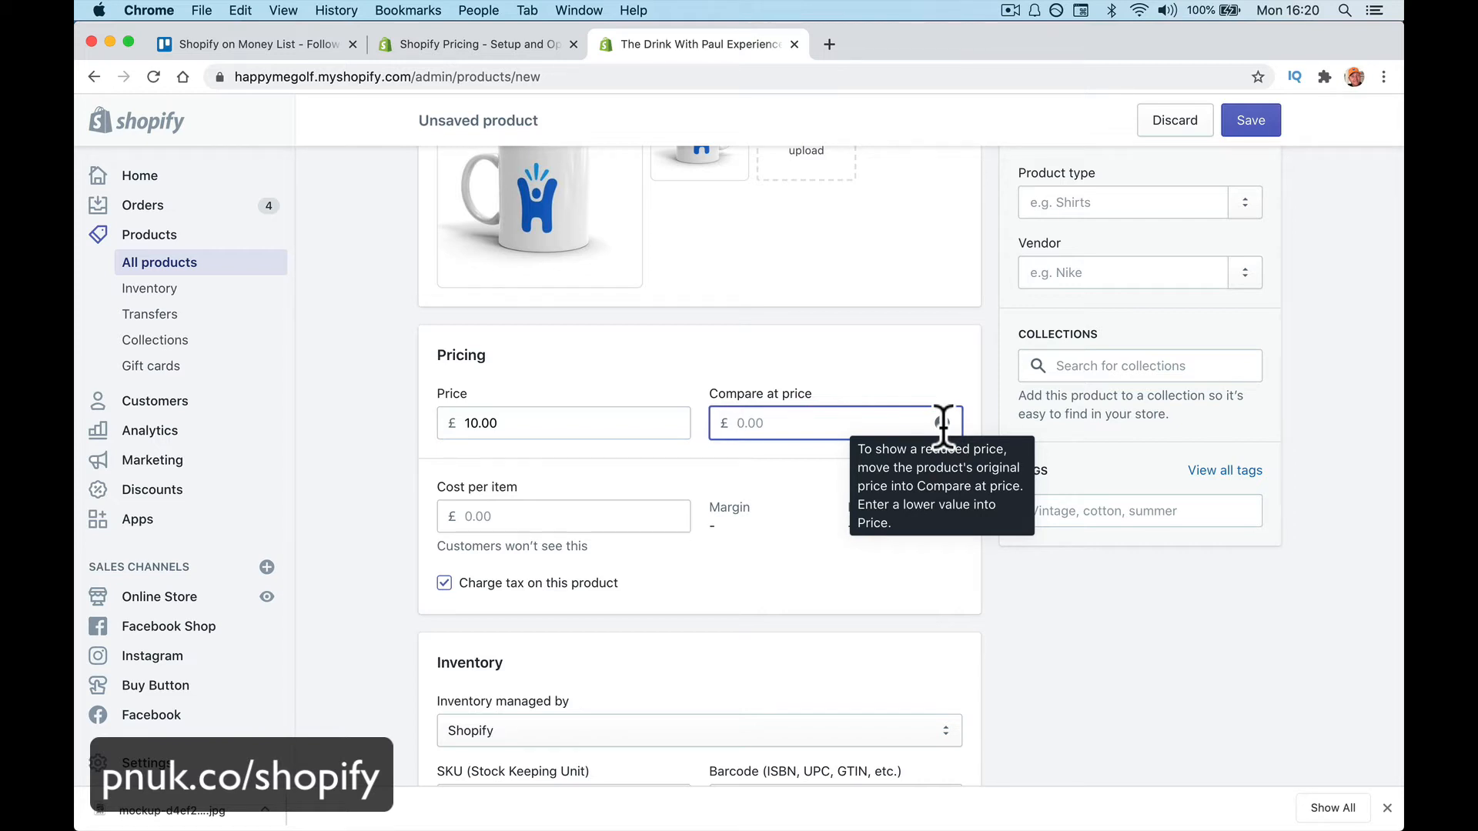
{"action": "double_click", "coordinate": [556, 423]}
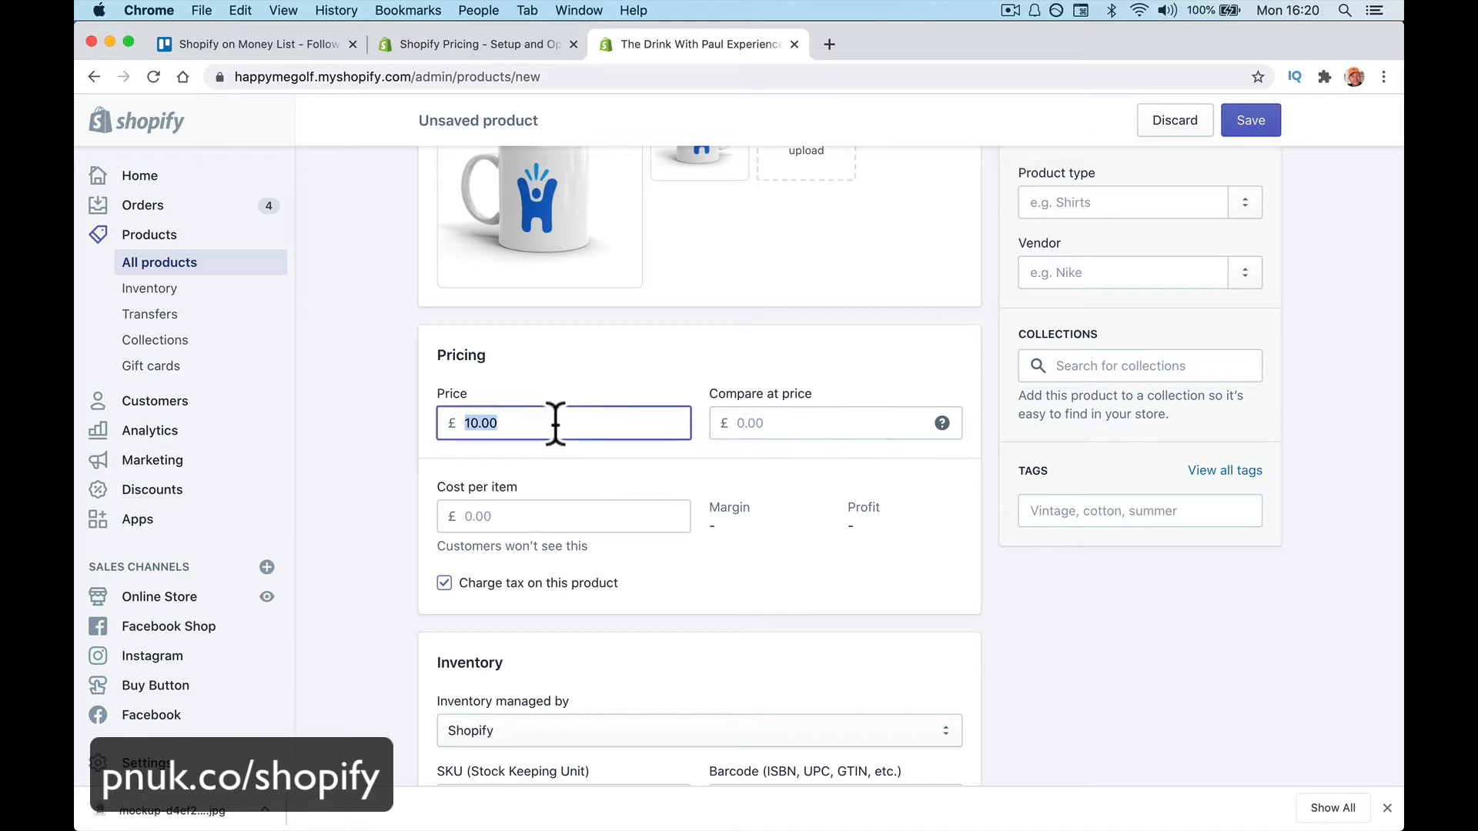
{"action": "type", "text": "8.00"}
{"action": "key", "text": "Tab"}
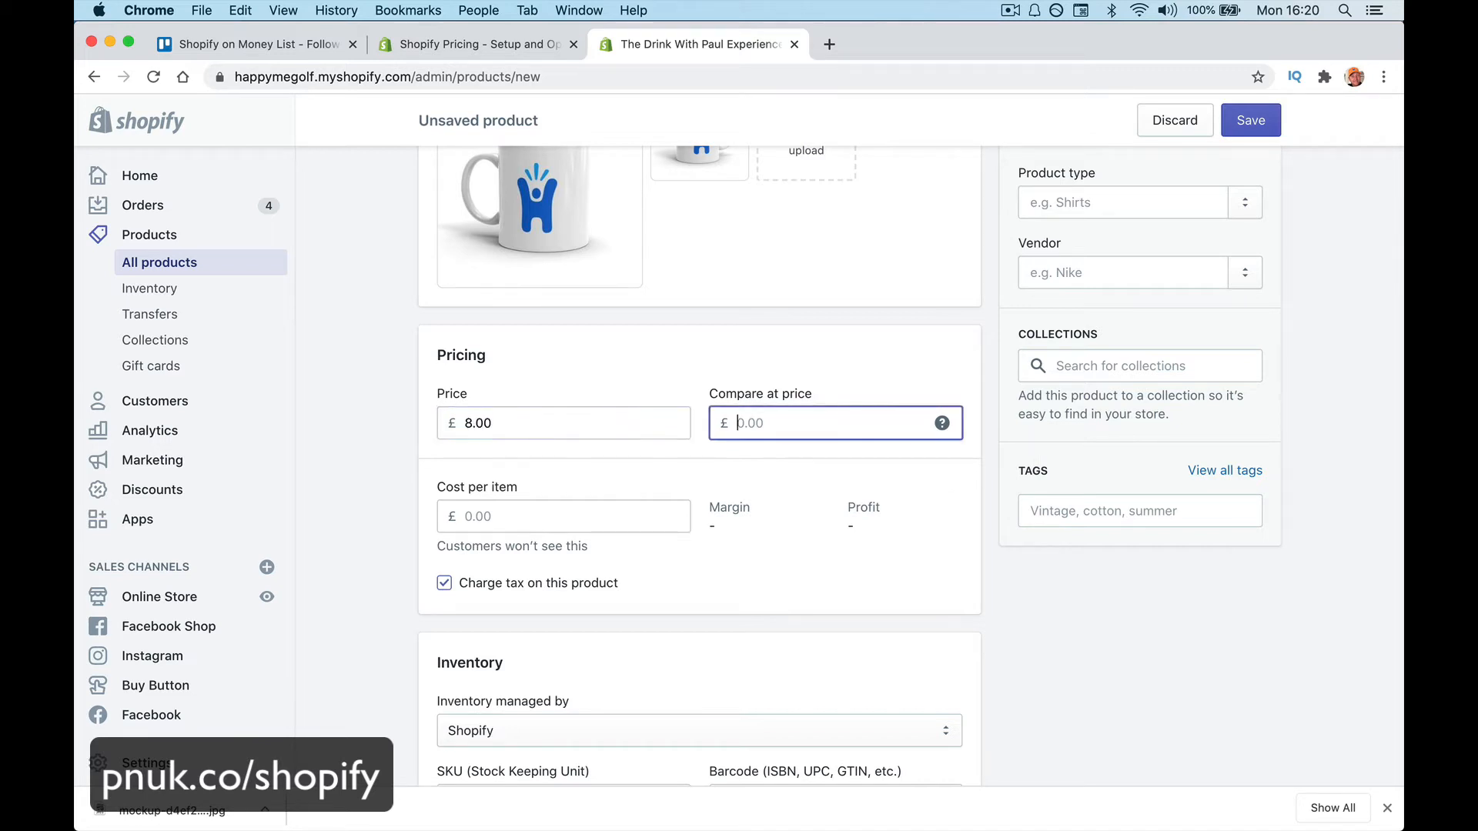
{"action": "type", "text": "10.0"}
{"action": "key", "text": "BackSpace"}
{"action": "key", "text": "BackSpace"}
{"action": "key", "text": "BackSpace"}
{"action": "type", "text": "0.00"}
Enter a £6.00 cost per item, giving a 25% margin and £2.00 profit
{"action": "left_click", "coordinate": [597, 518]}
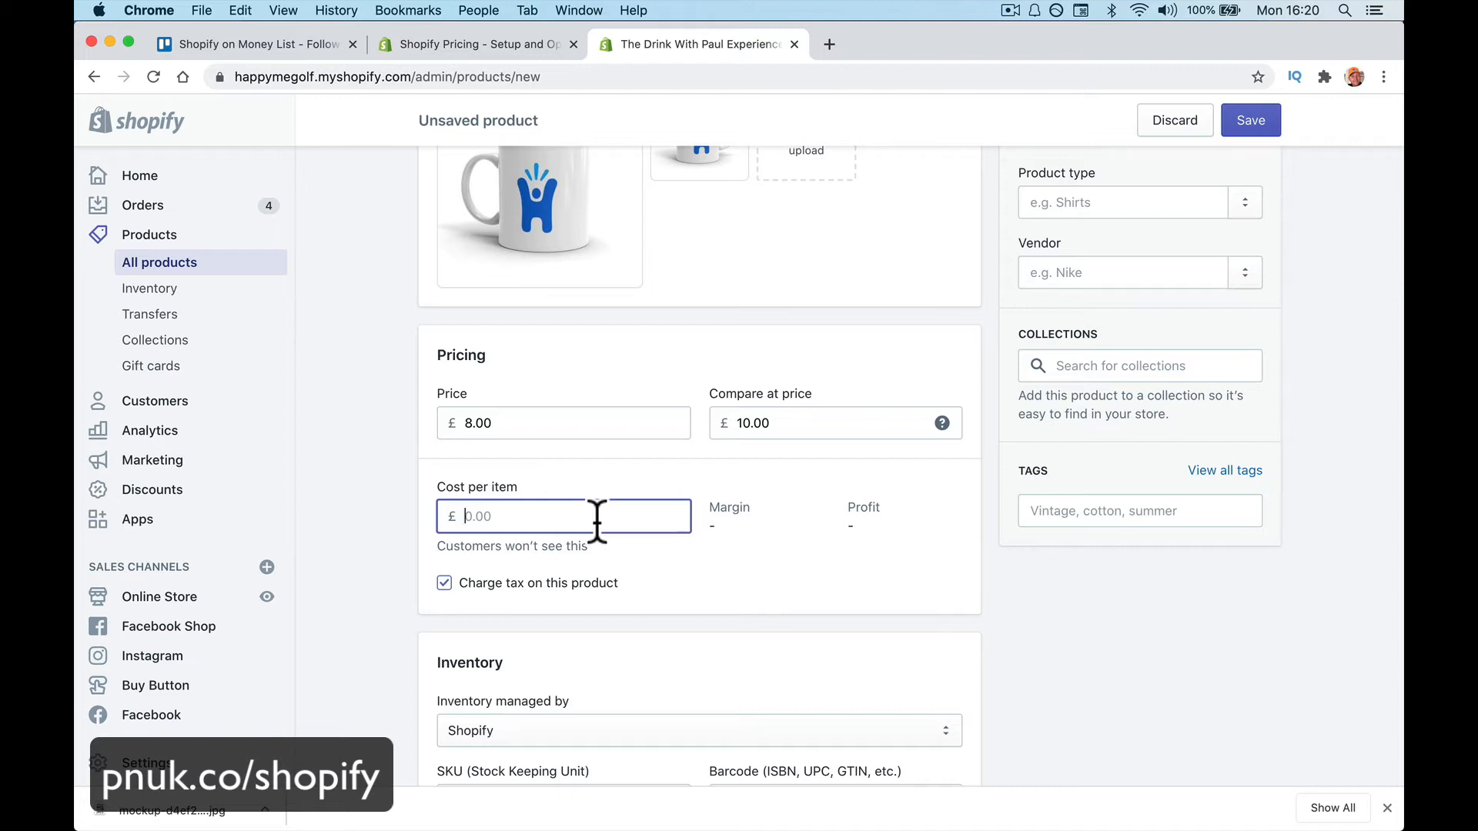
{"action": "type", "text": "60"}
{"action": "key", "text": "BackSpace"}
{"action": "type", "text": ".0"}
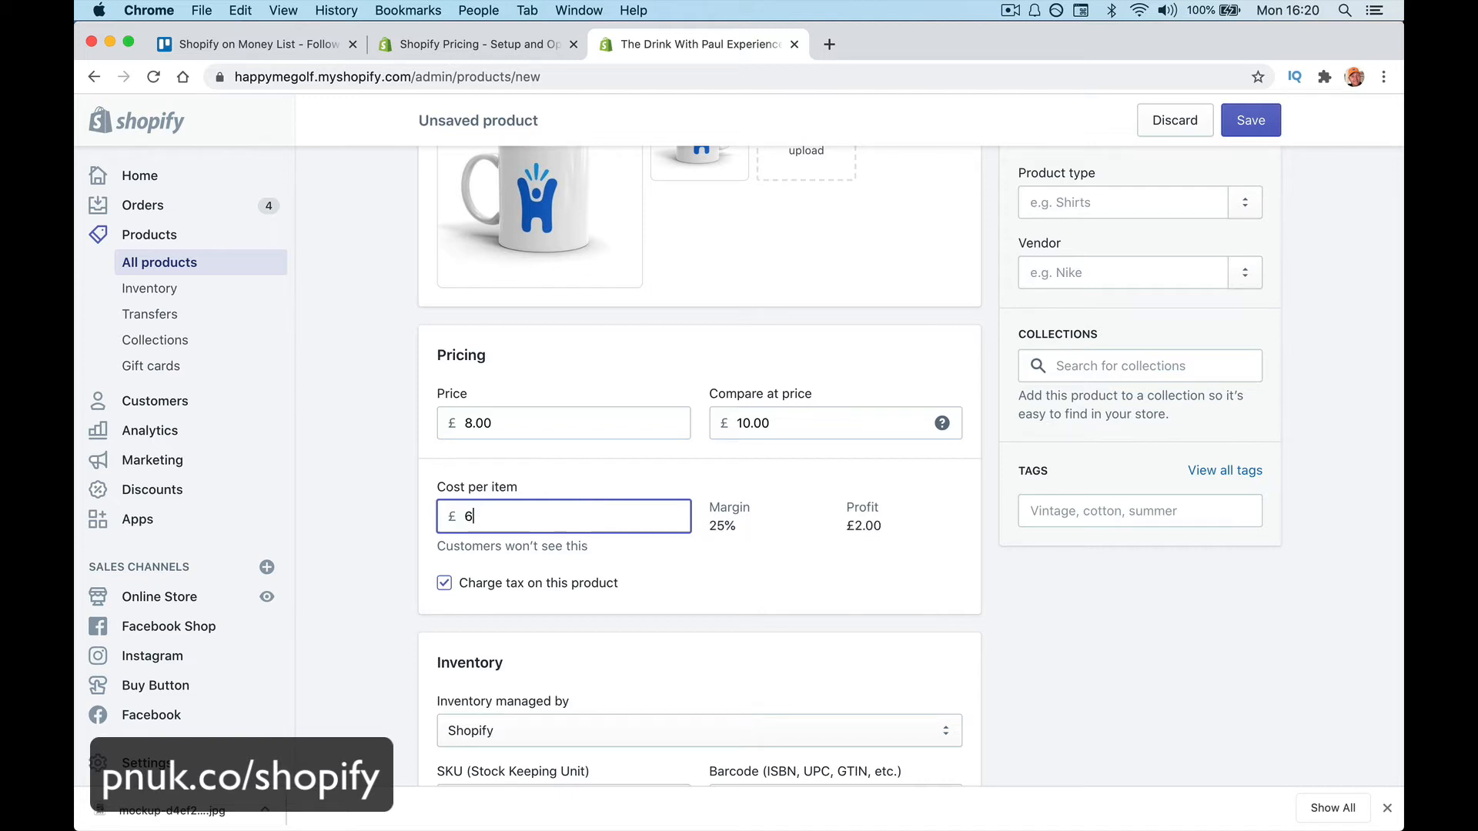
{"action": "type", "text": "0"}
{"action": "key", "text": "Tab"}
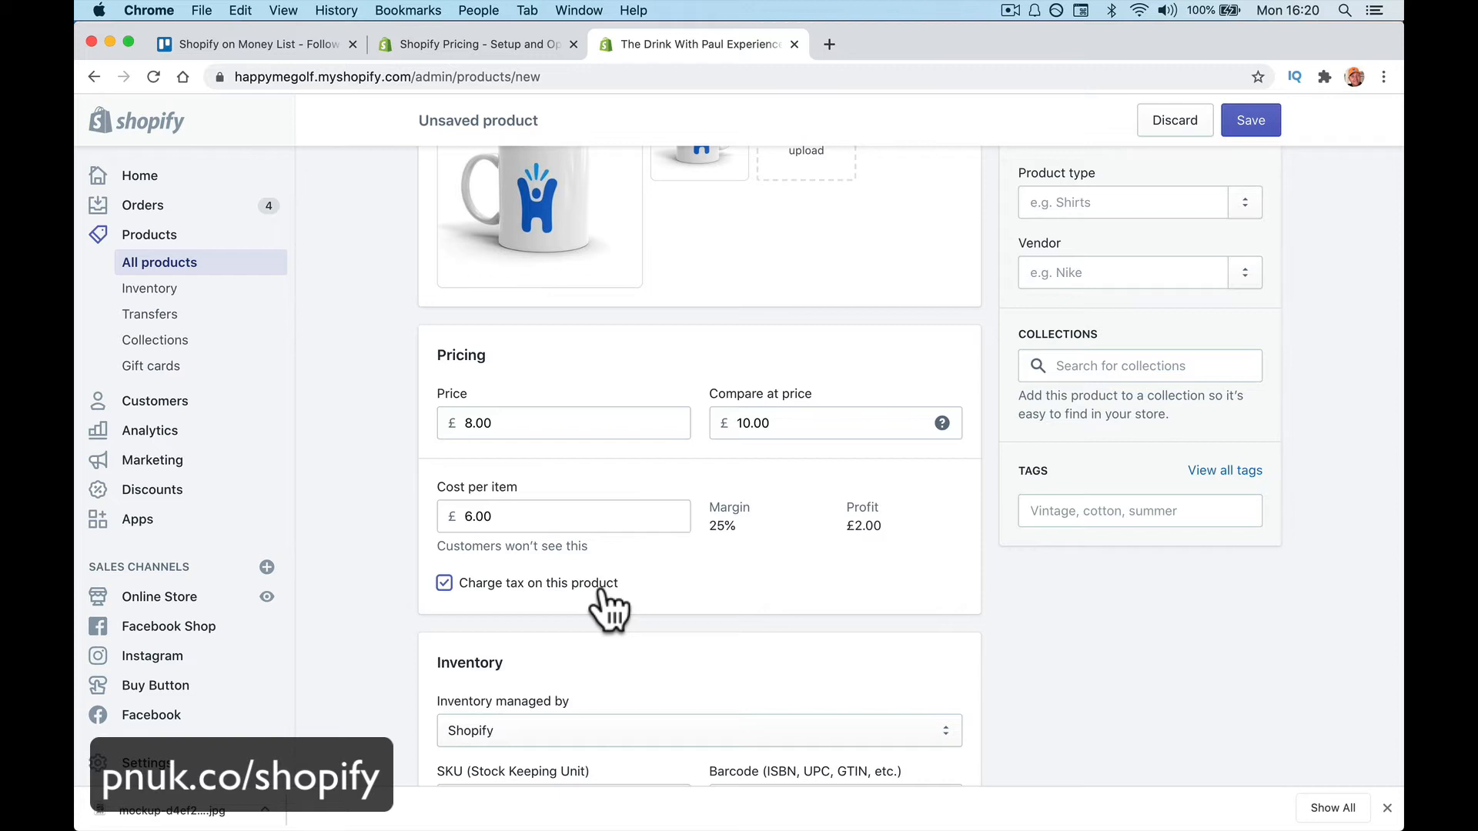
Keep inventory managed by Shopify and raise the available quantity to 5
{"action": "scroll", "coordinate": [598, 591], "scroll_direction": "down", "scroll_amount": 5}
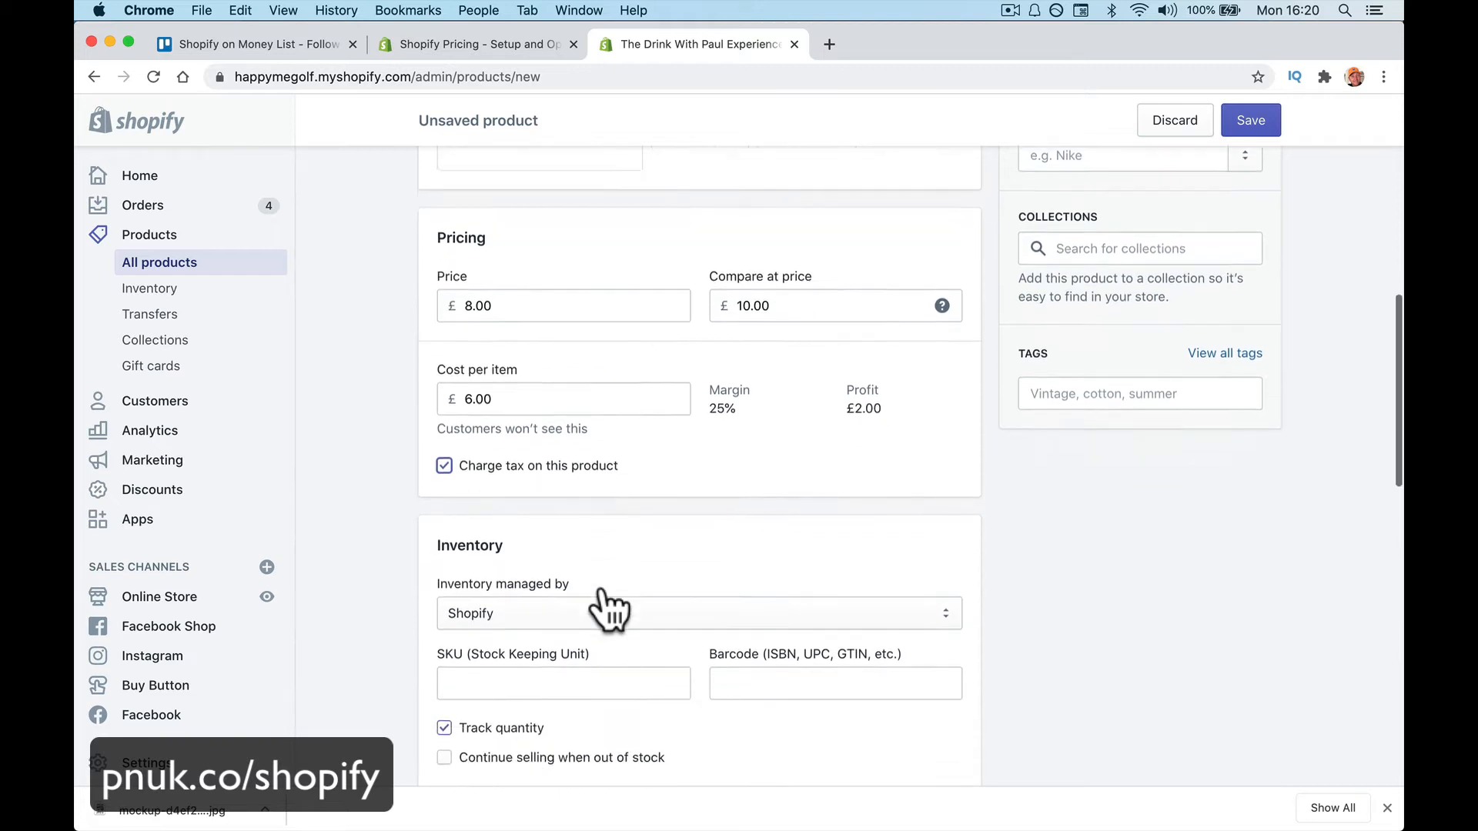
{"action": "left_click", "coordinate": [634, 446]}
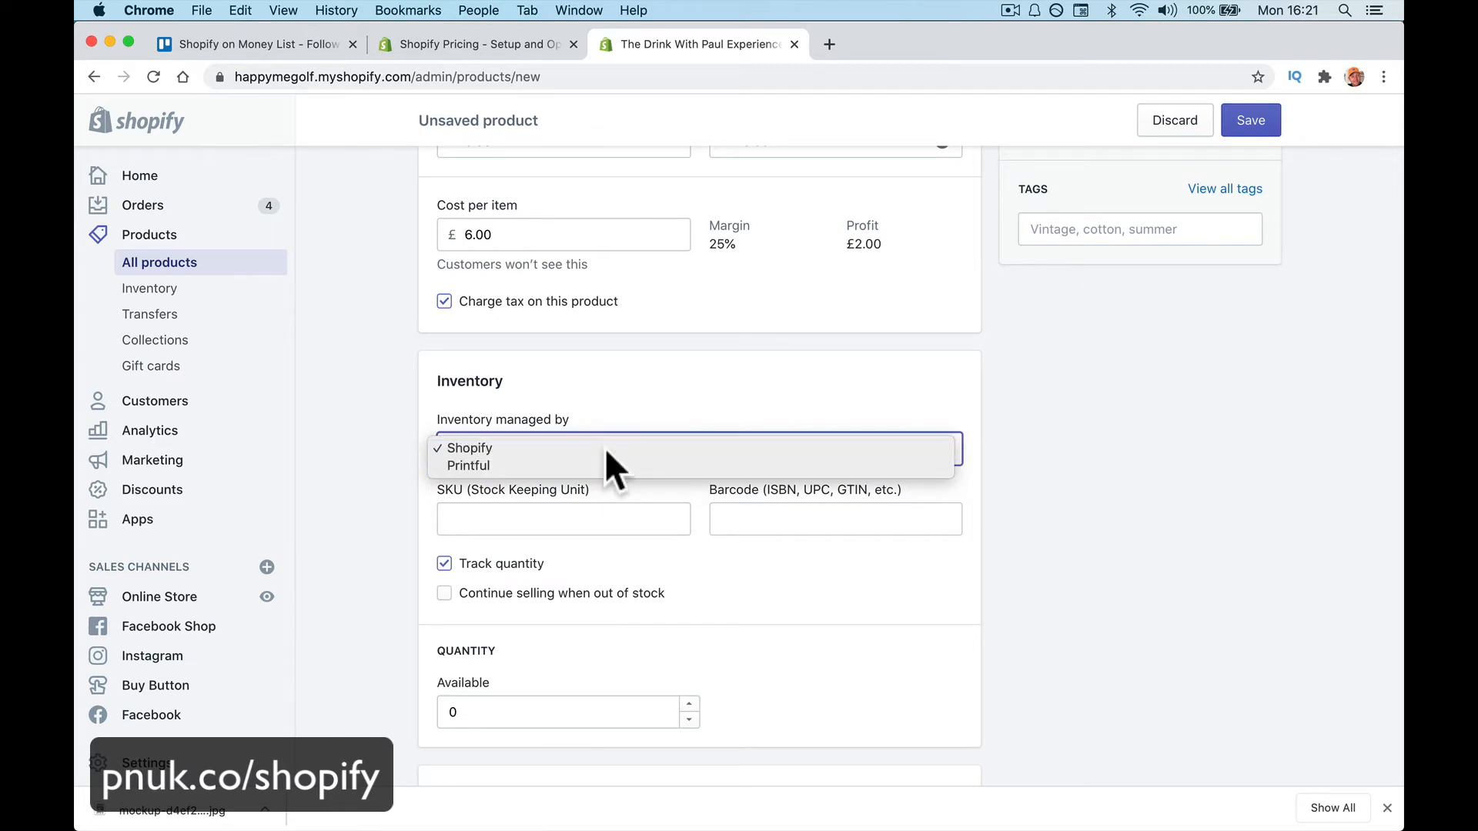
{"action": "left_click", "coordinate": [603, 448]}
{"action": "left_click", "coordinate": [589, 447]}
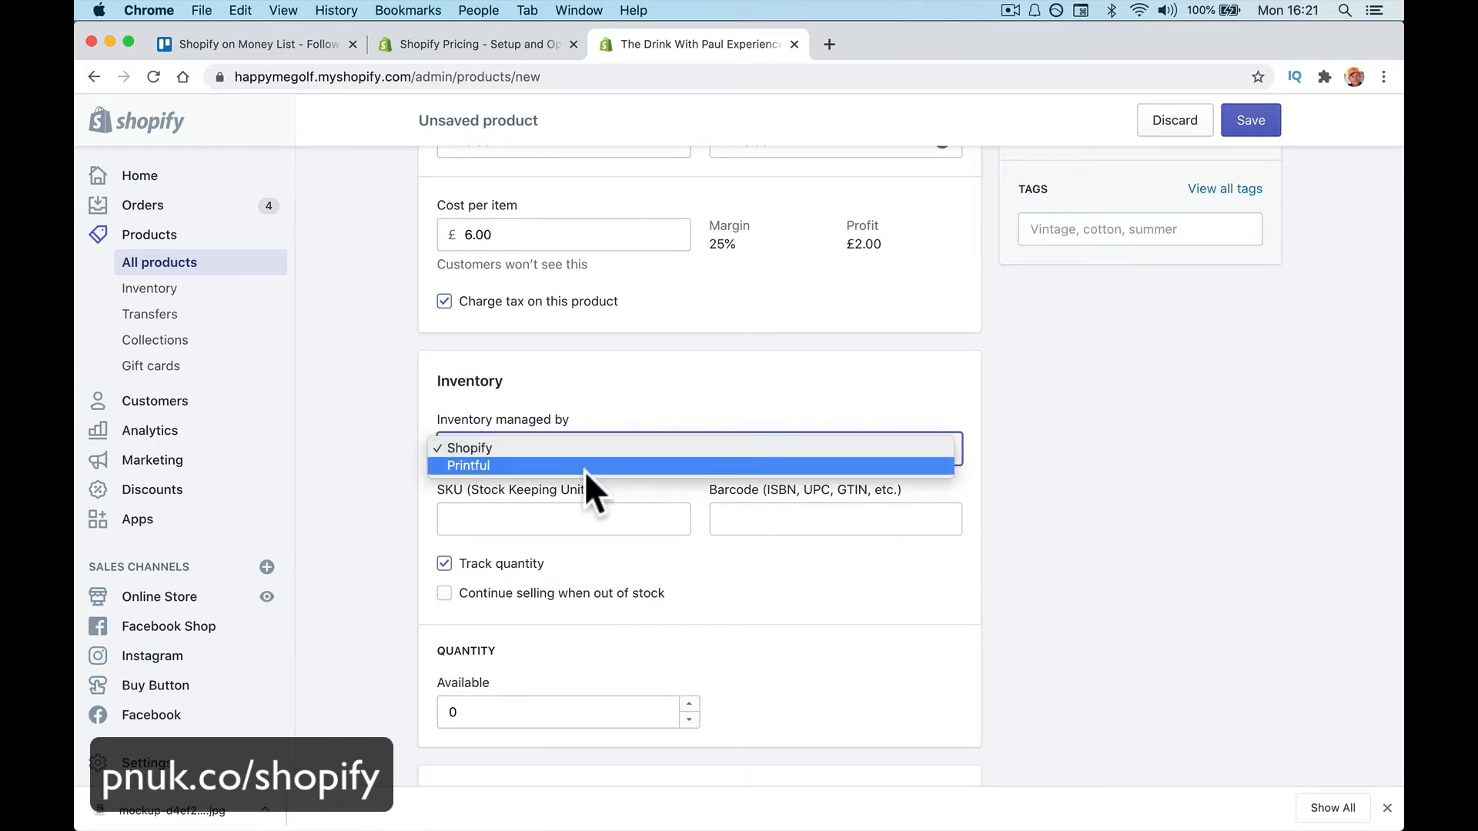
{"action": "left_click", "coordinate": [605, 448]}
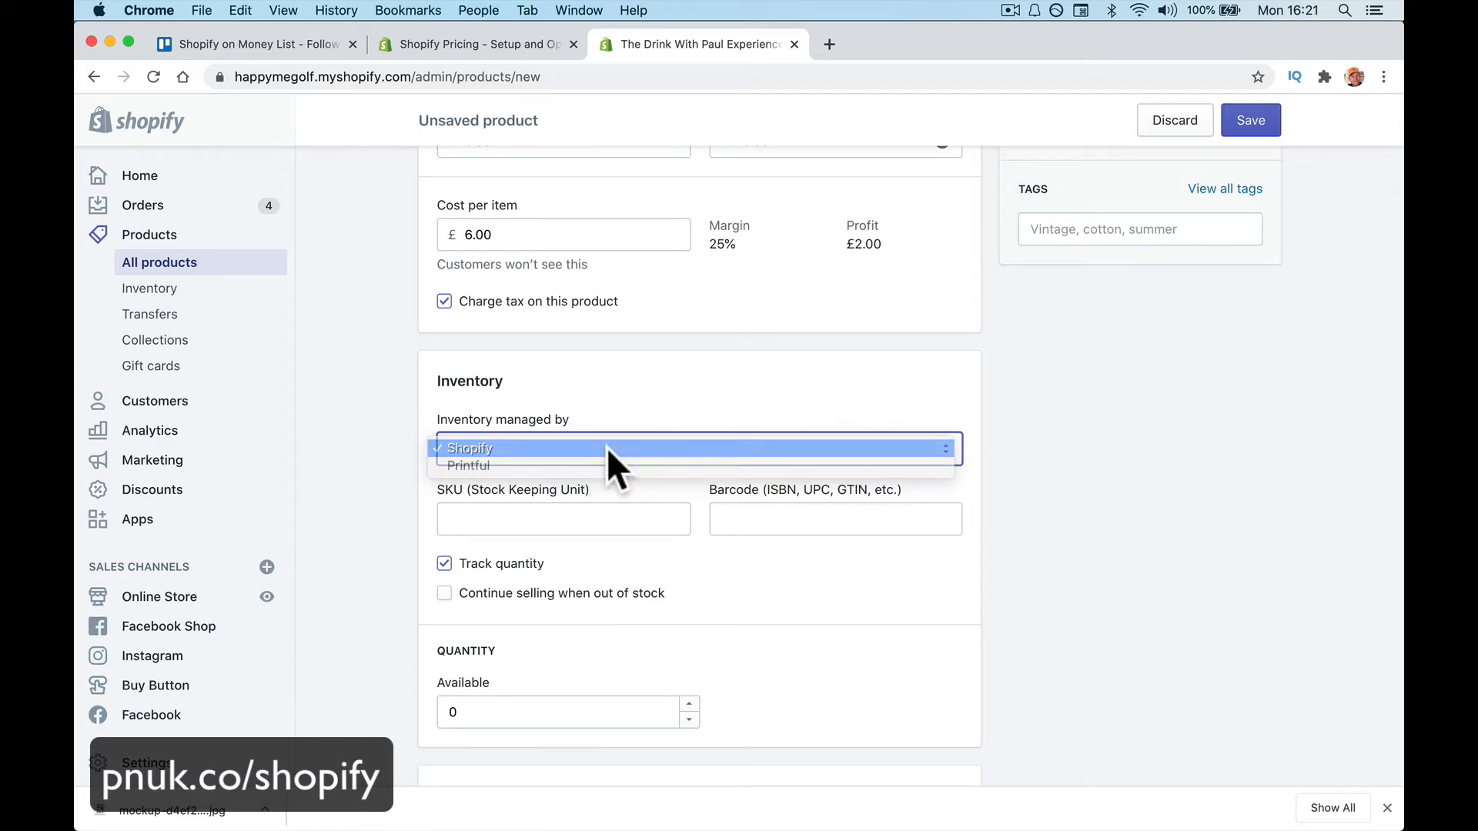
{"action": "left_click", "coordinate": [614, 522]}
{"action": "scroll", "coordinate": [744, 585], "scroll_direction": "down", "scroll_amount": 2}
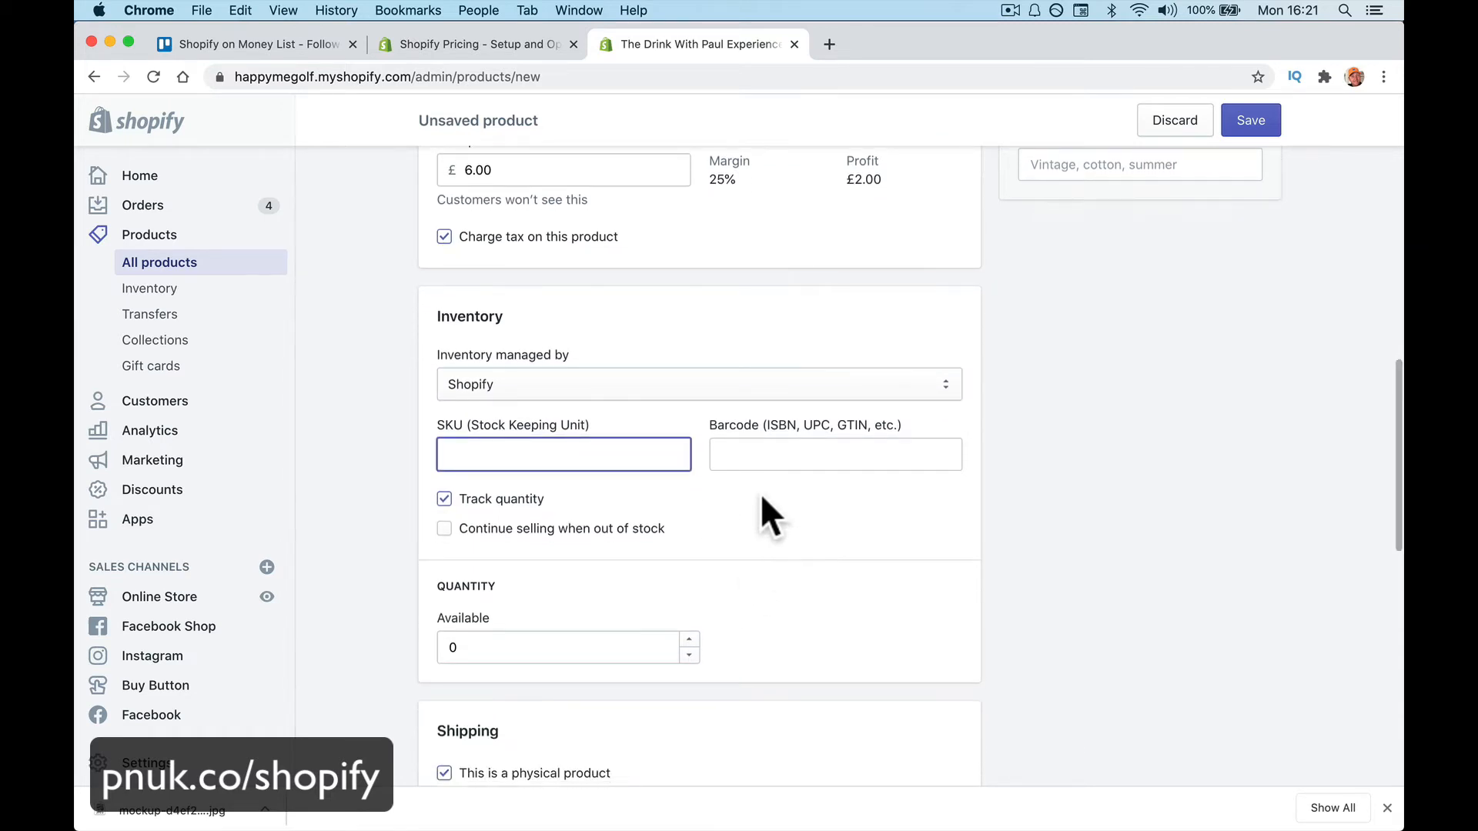
{"action": "scroll", "coordinate": [825, 515], "scroll_direction": "down", "scroll_amount": 1}
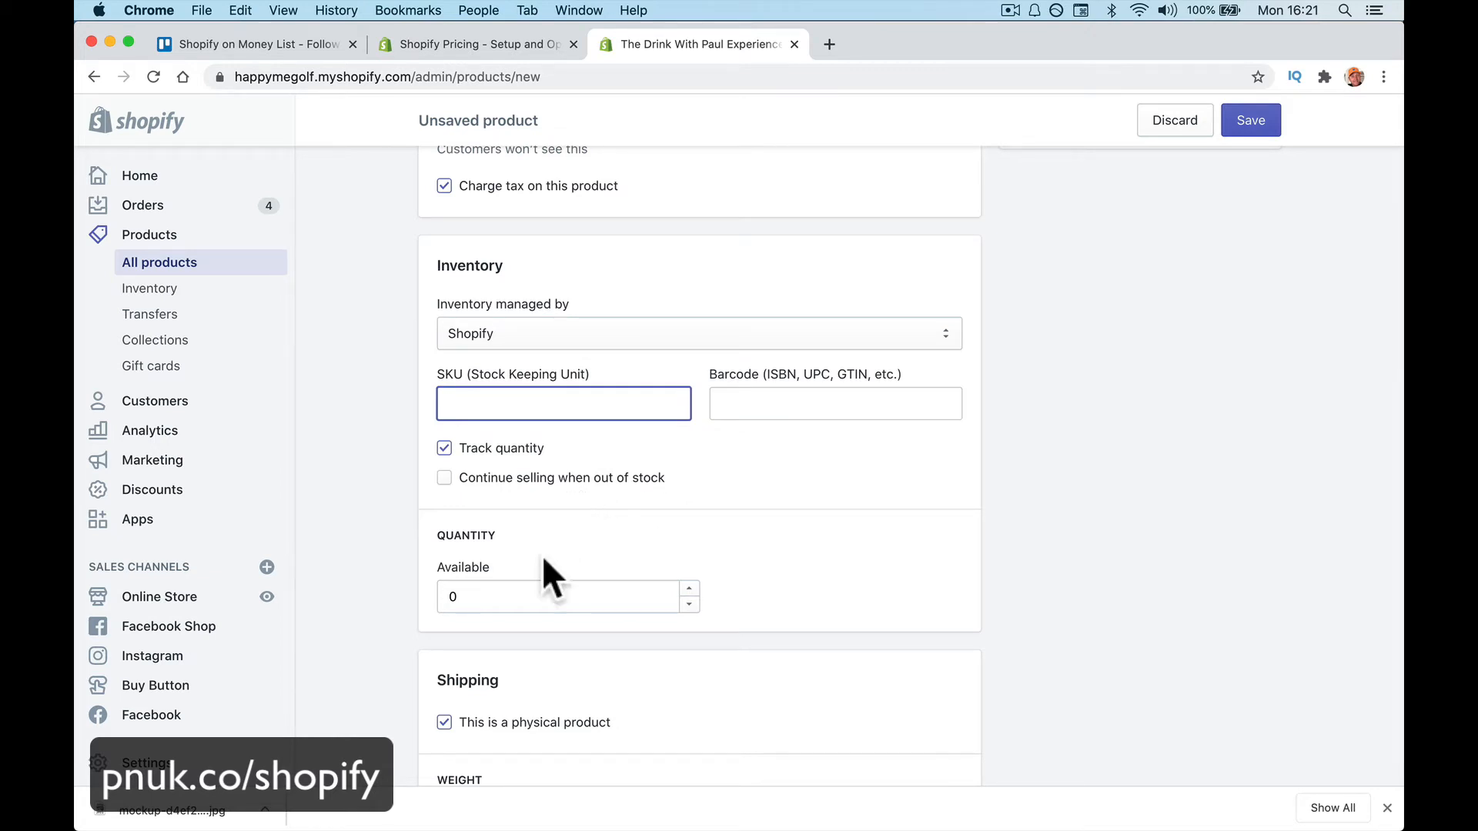
{"action": "double_click", "coordinate": [689, 588]}
{"action": "double_click", "coordinate": [689, 588]}
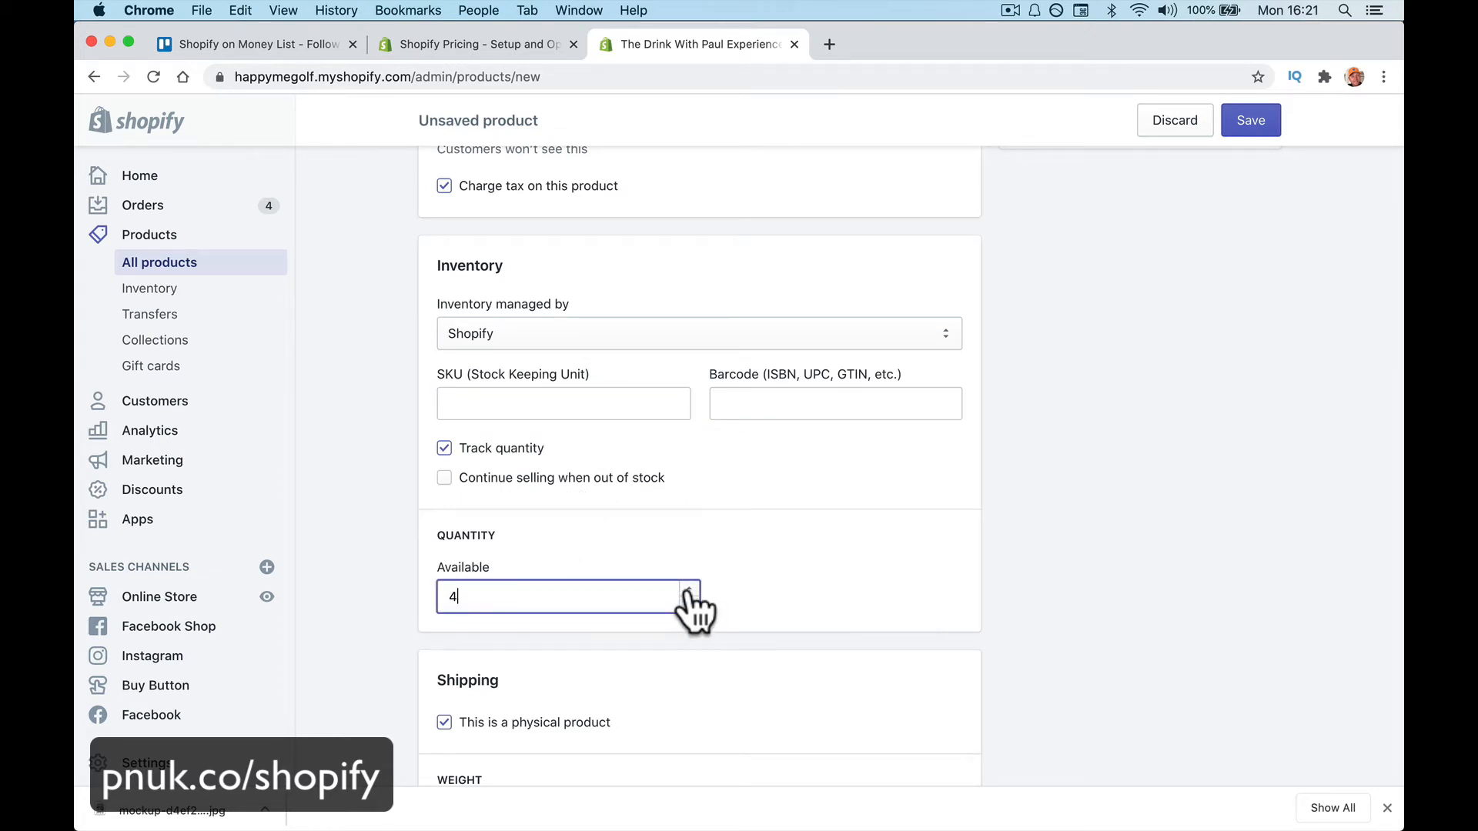
{"action": "left_click", "coordinate": [689, 589]}
Set the shipping weight to 1.0 lb
{"action": "scroll", "coordinate": [717, 499], "scroll_direction": "down", "scroll_amount": 5}
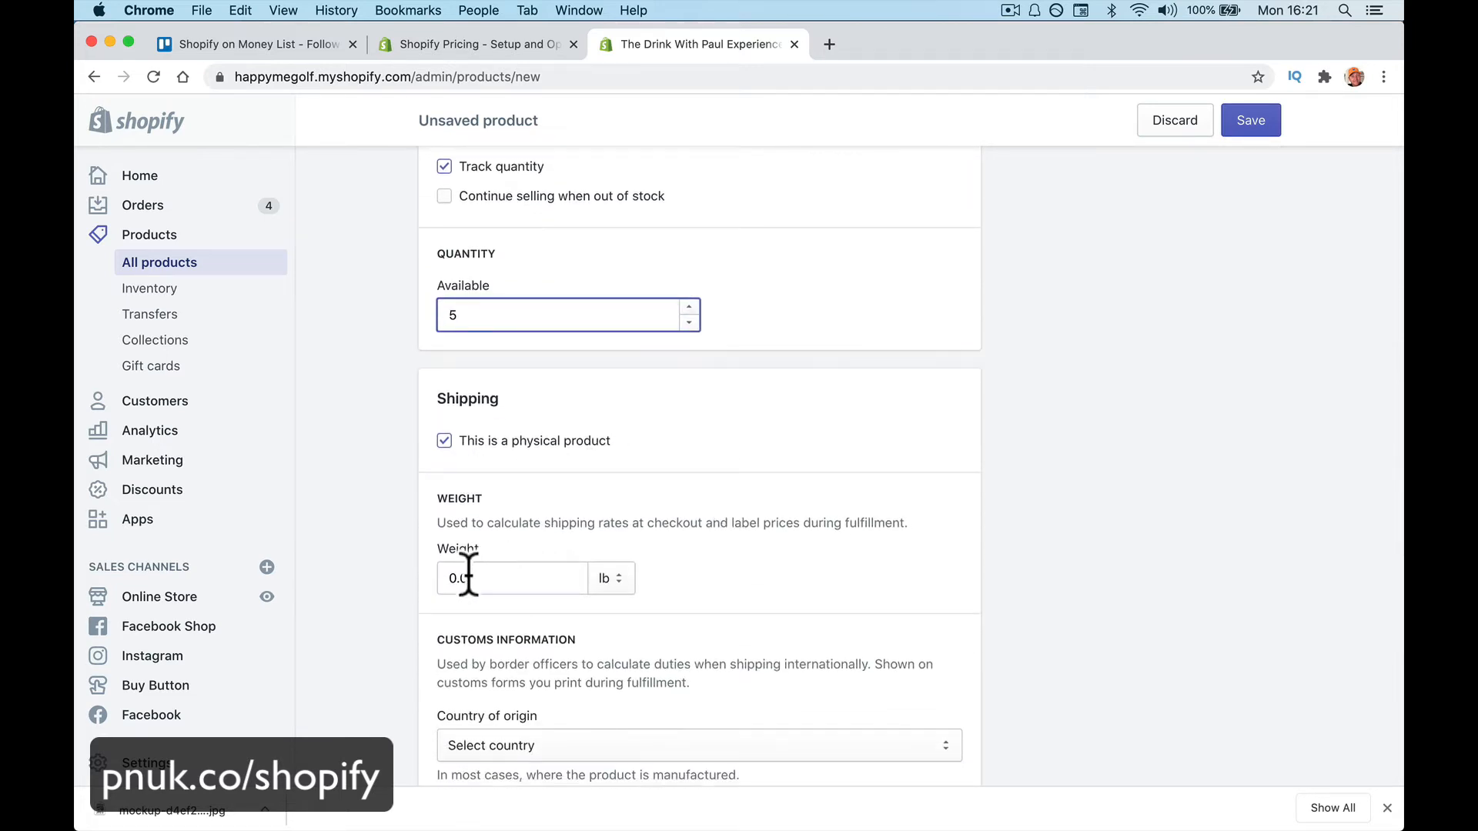
{"action": "left_click_drag", "start_coordinate": [458, 578], "coordinate": [446, 579]}
{"action": "type", "text": "1"}
{"action": "left_click", "coordinate": [717, 585]}
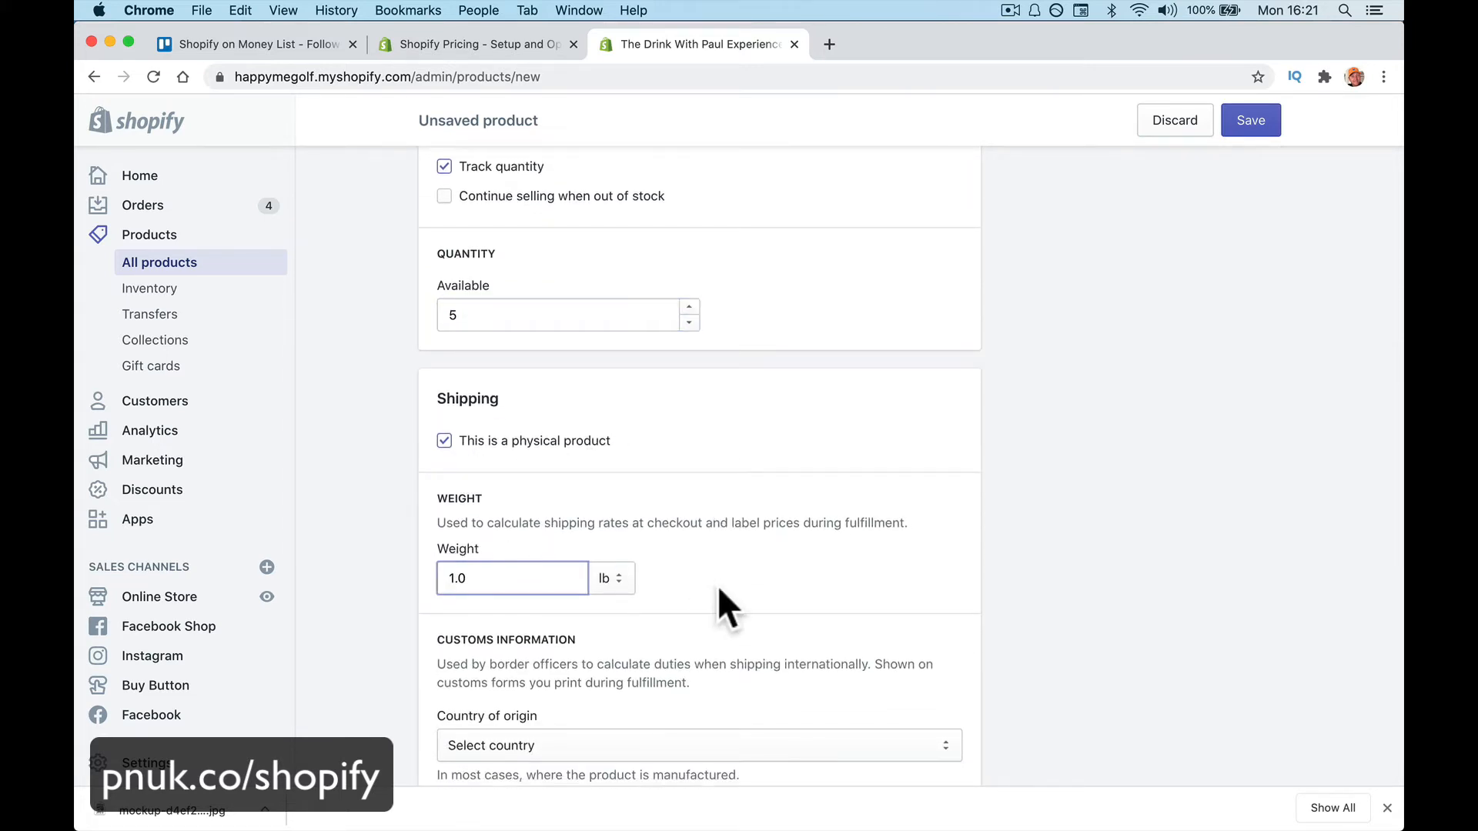
Choose United Kingdom as the country of origin
{"action": "scroll", "coordinate": [717, 585], "scroll_direction": "down", "scroll_amount": 4}
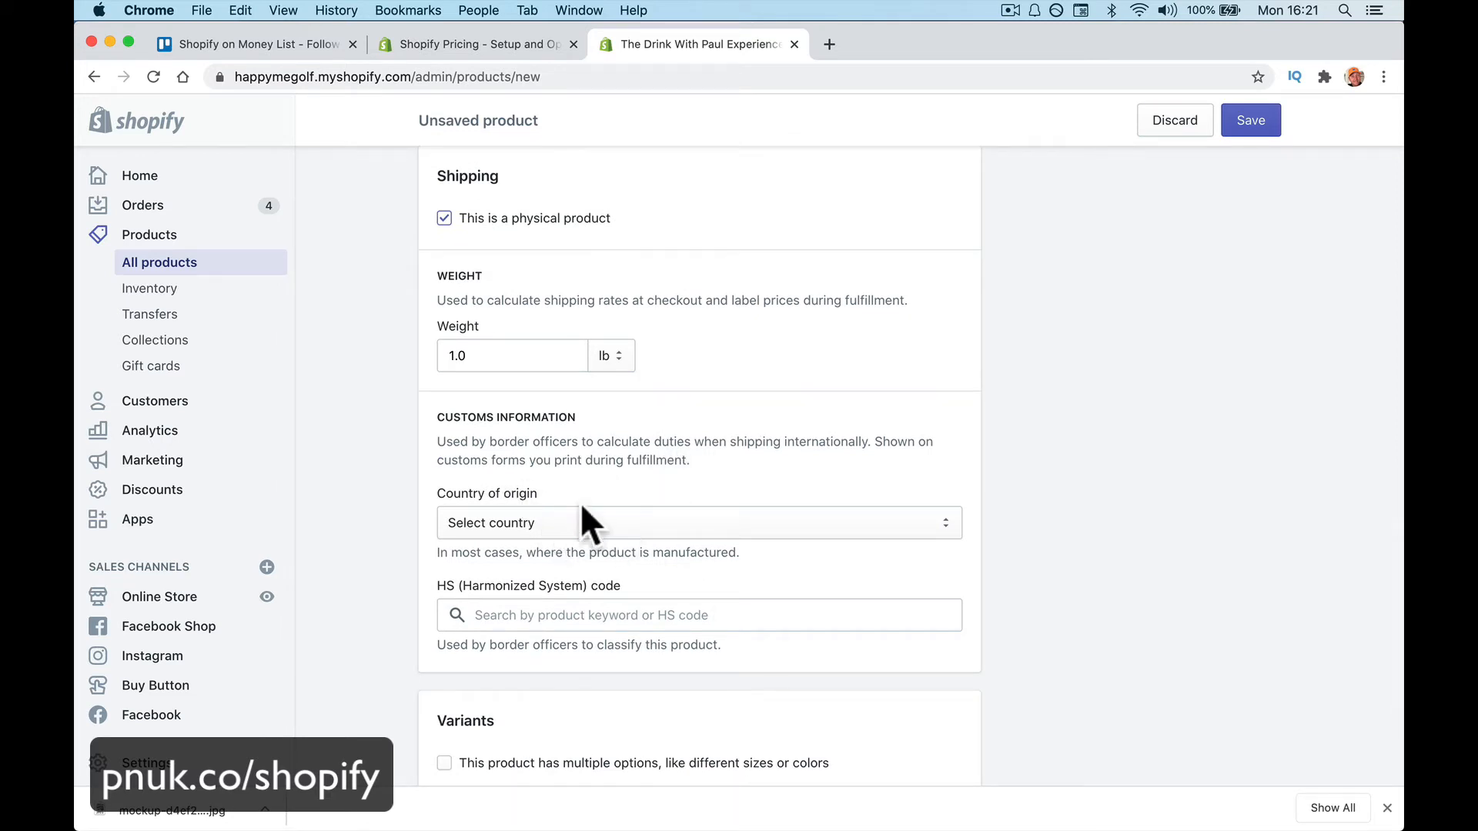
{"action": "scroll", "coordinate": [632, 470], "scroll_direction": "down", "scroll_amount": 2}
{"action": "left_click", "coordinate": [631, 460]}
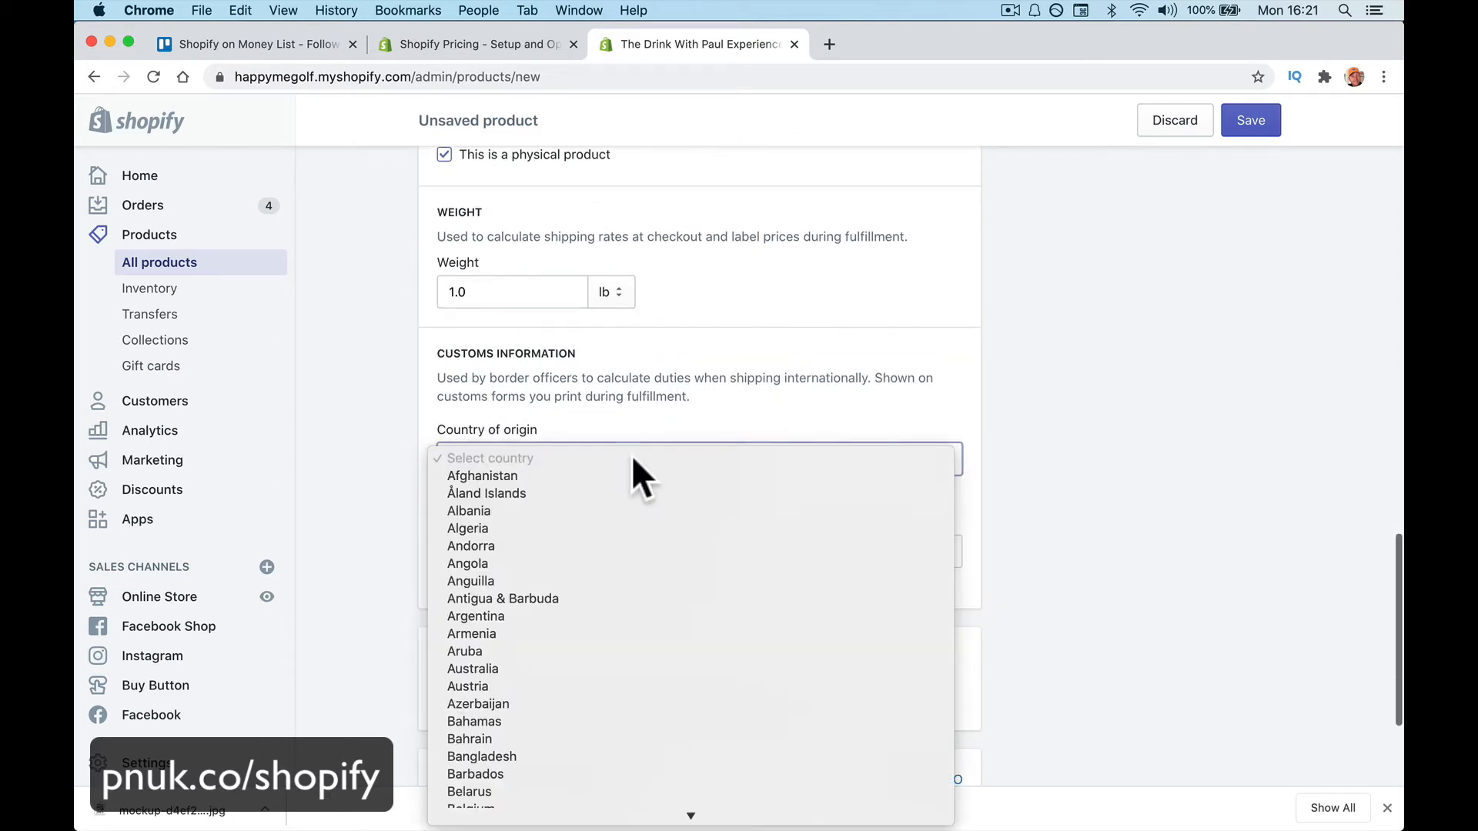
{"action": "type", "text": "ug"}
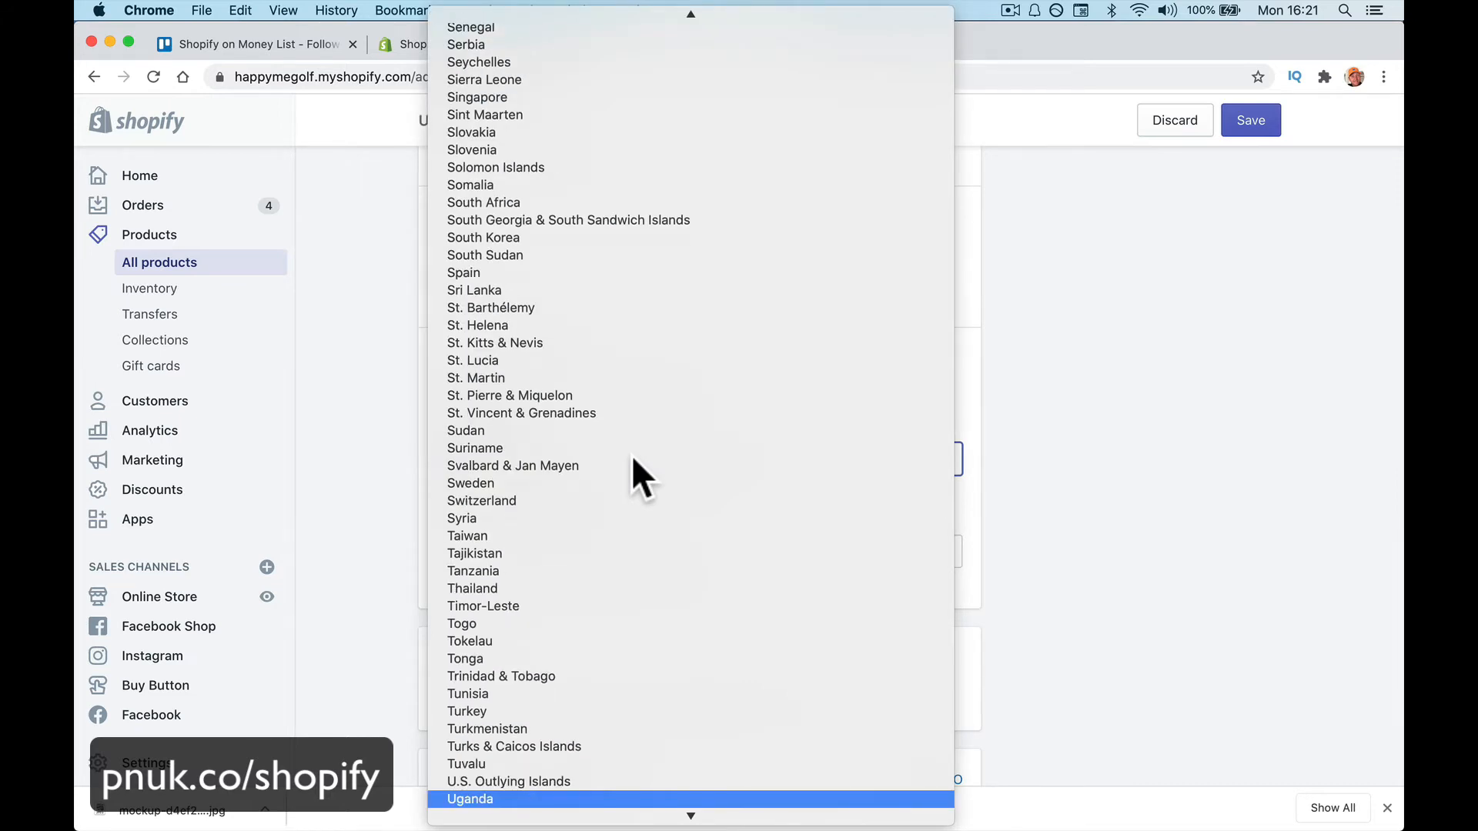
{"action": "key", "text": "Down"}
{"action": "key", "text": "Down"}
{"action": "key", "text": "Down"}
{"action": "key", "text": "Down"}
{"action": "key", "text": "Down"}
{"action": "key", "text": "Down"}
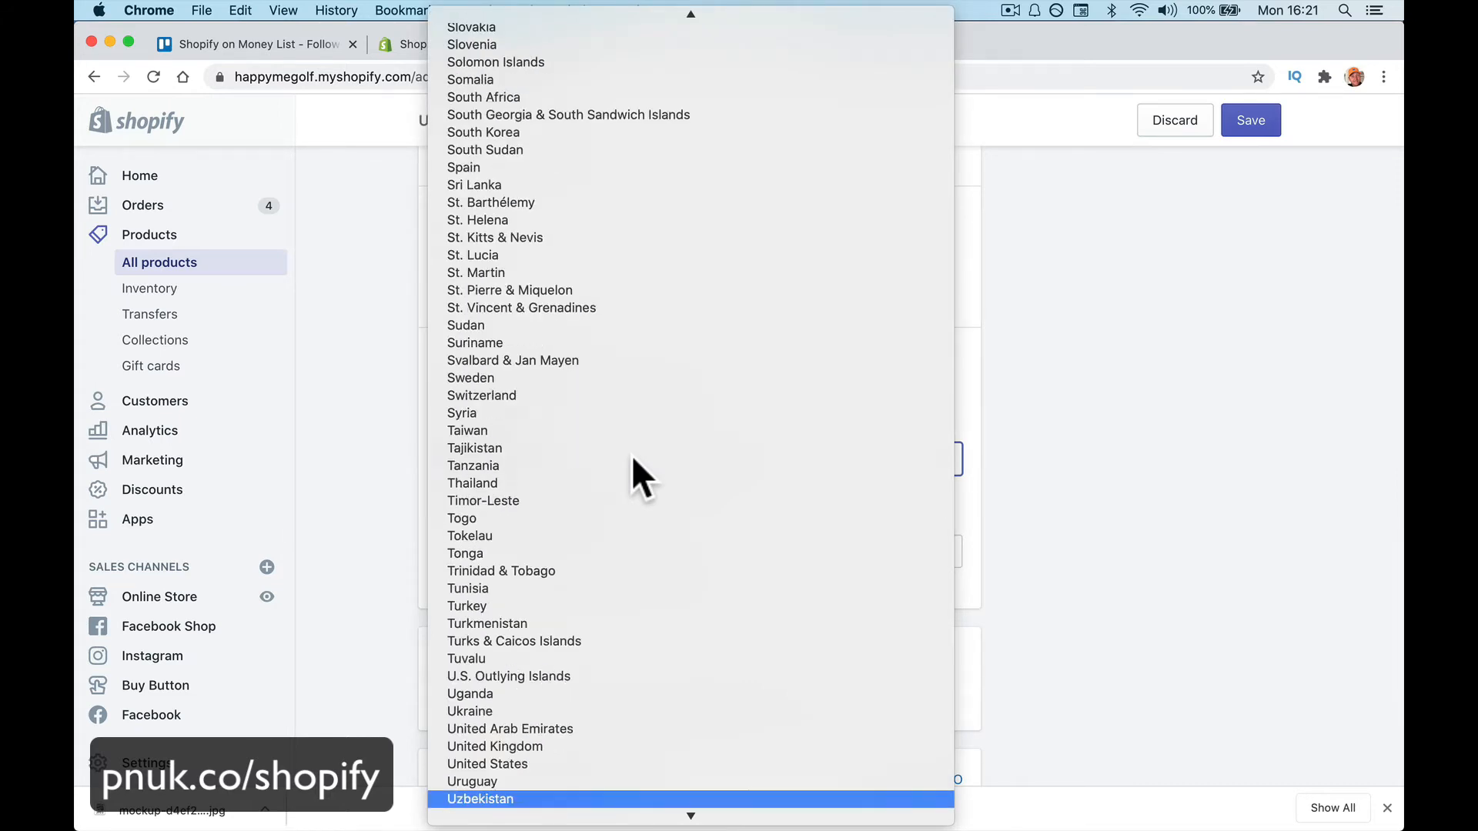
{"action": "left_click", "coordinate": [635, 746]}
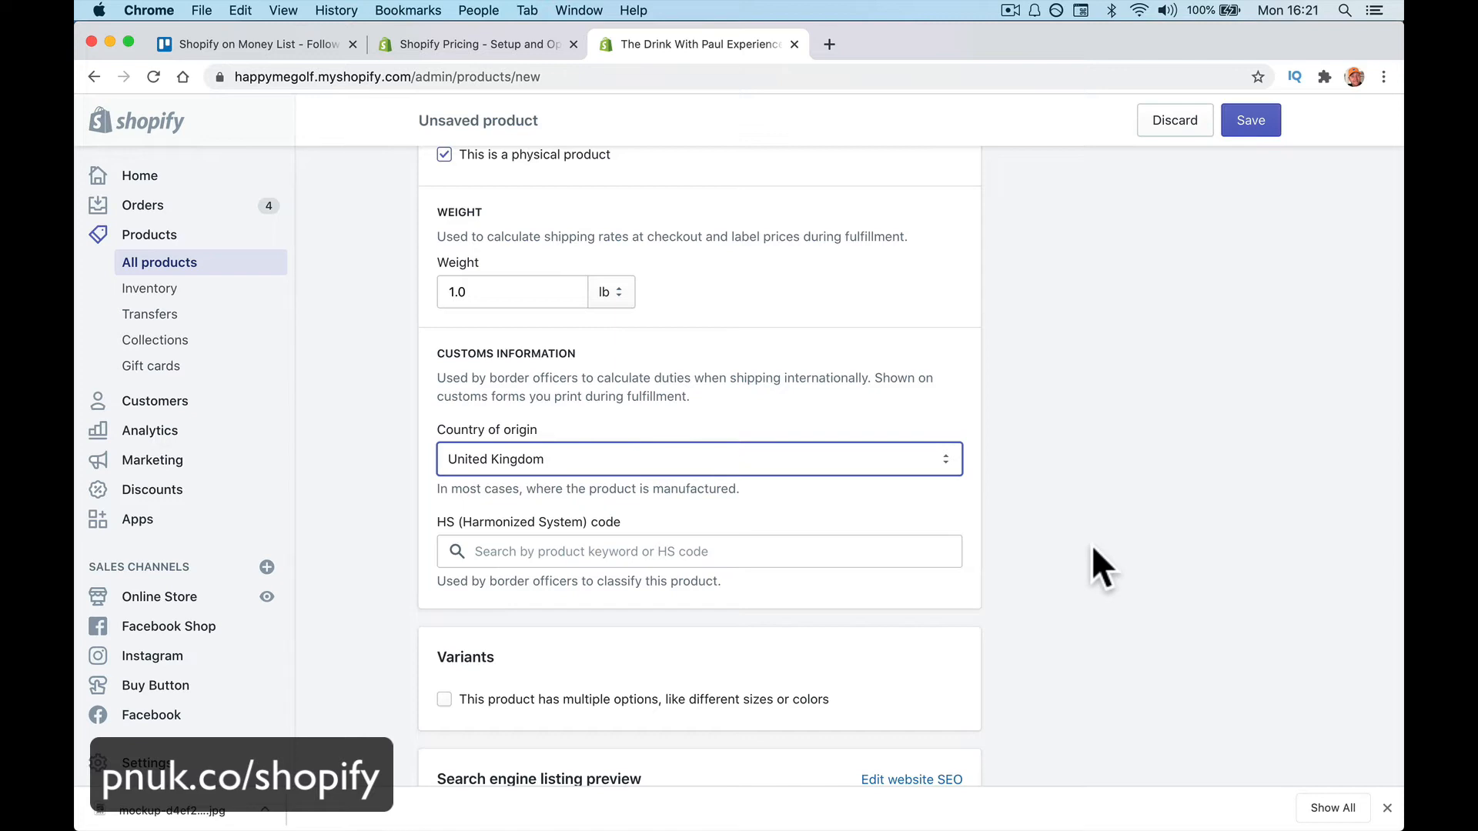
Add a Color option with the values Black, Green and Yellow
{"action": "scroll", "coordinate": [1098, 600], "scroll_direction": "down", "scroll_amount": 3}
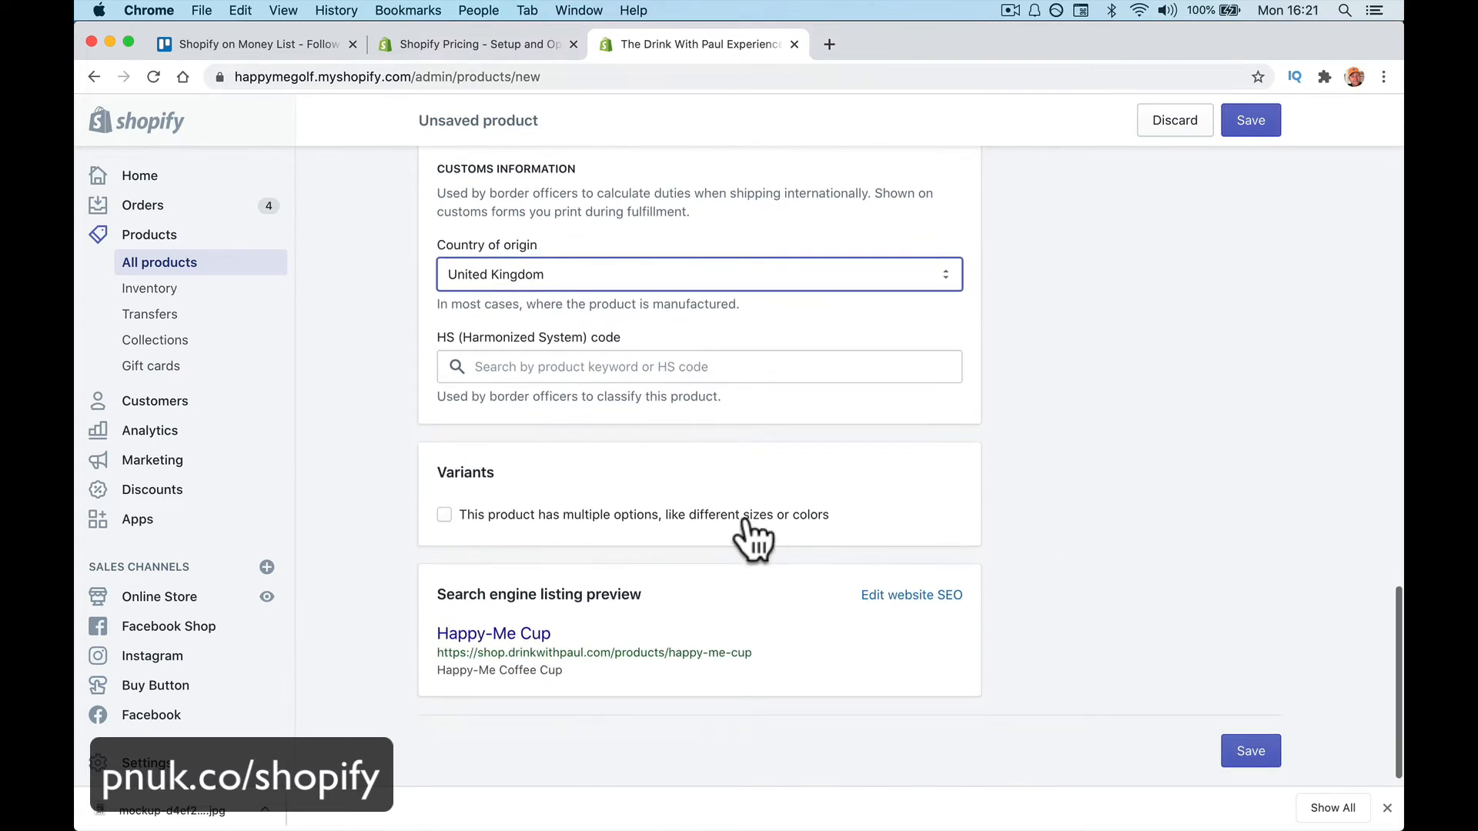
{"action": "left_click", "coordinate": [453, 516]}
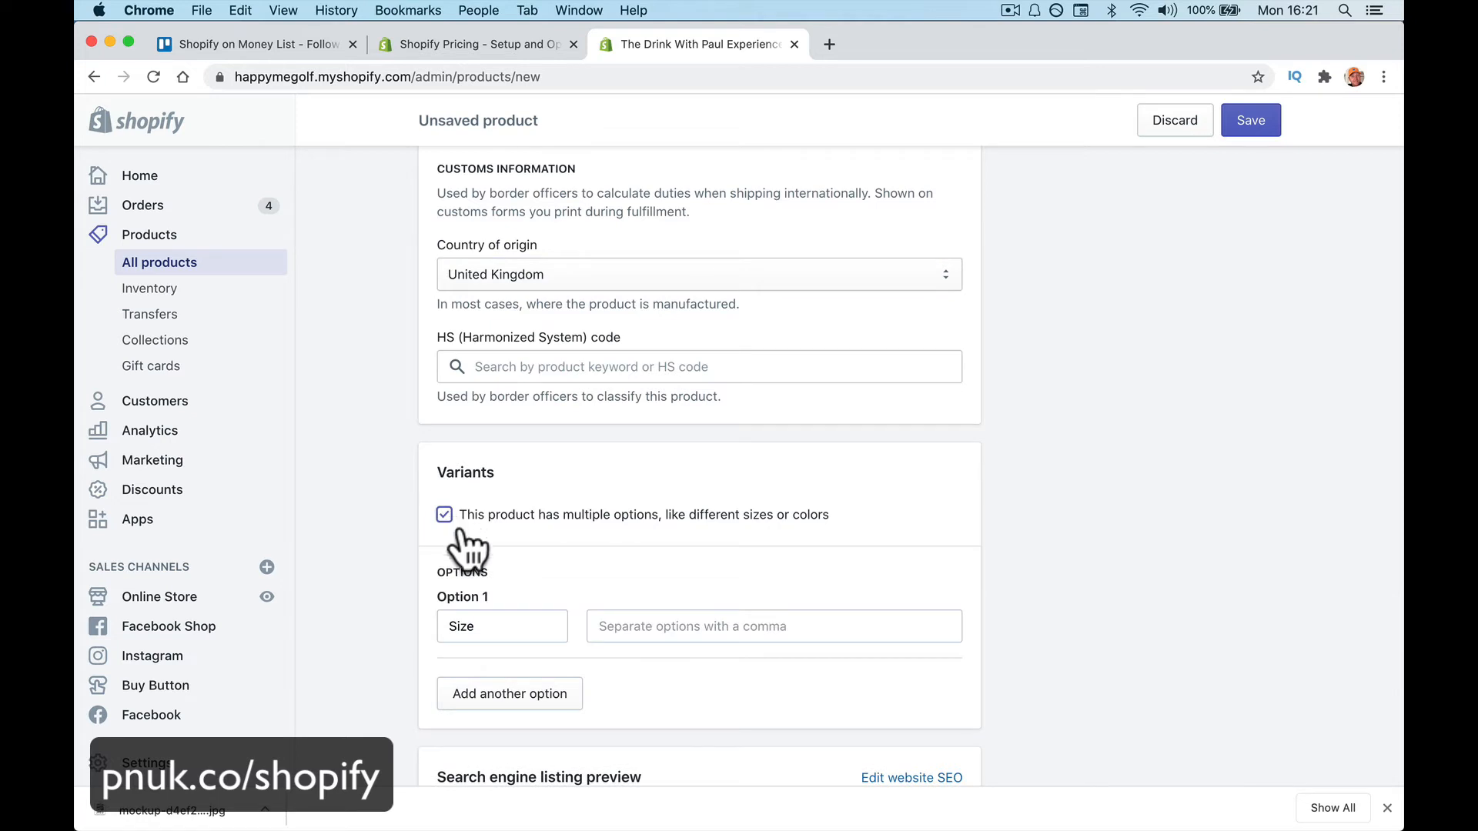
{"action": "scroll", "coordinate": [538, 598], "scroll_direction": "down", "scroll_amount": 2}
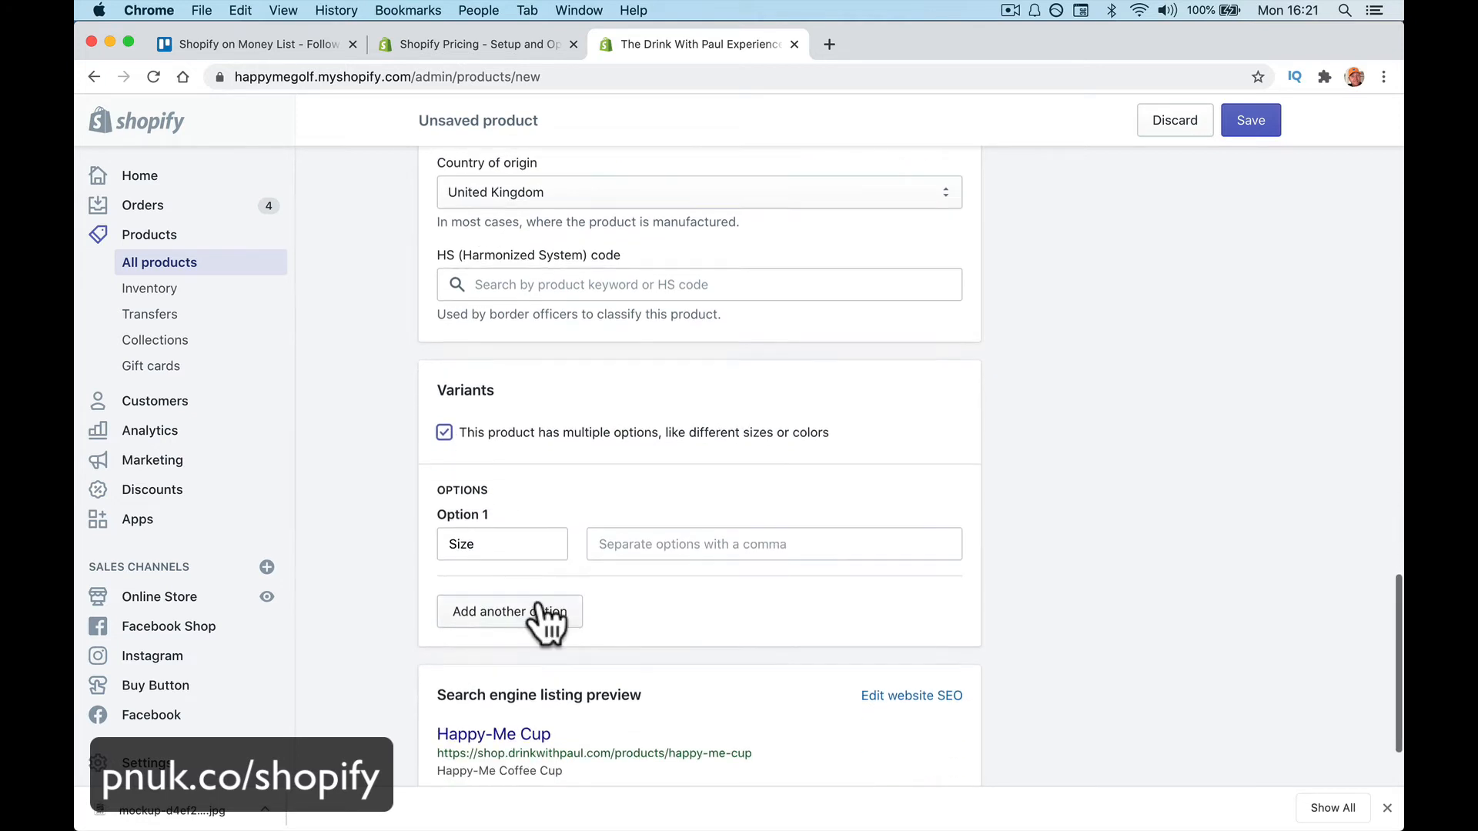
{"action": "left_click", "coordinate": [526, 544]}
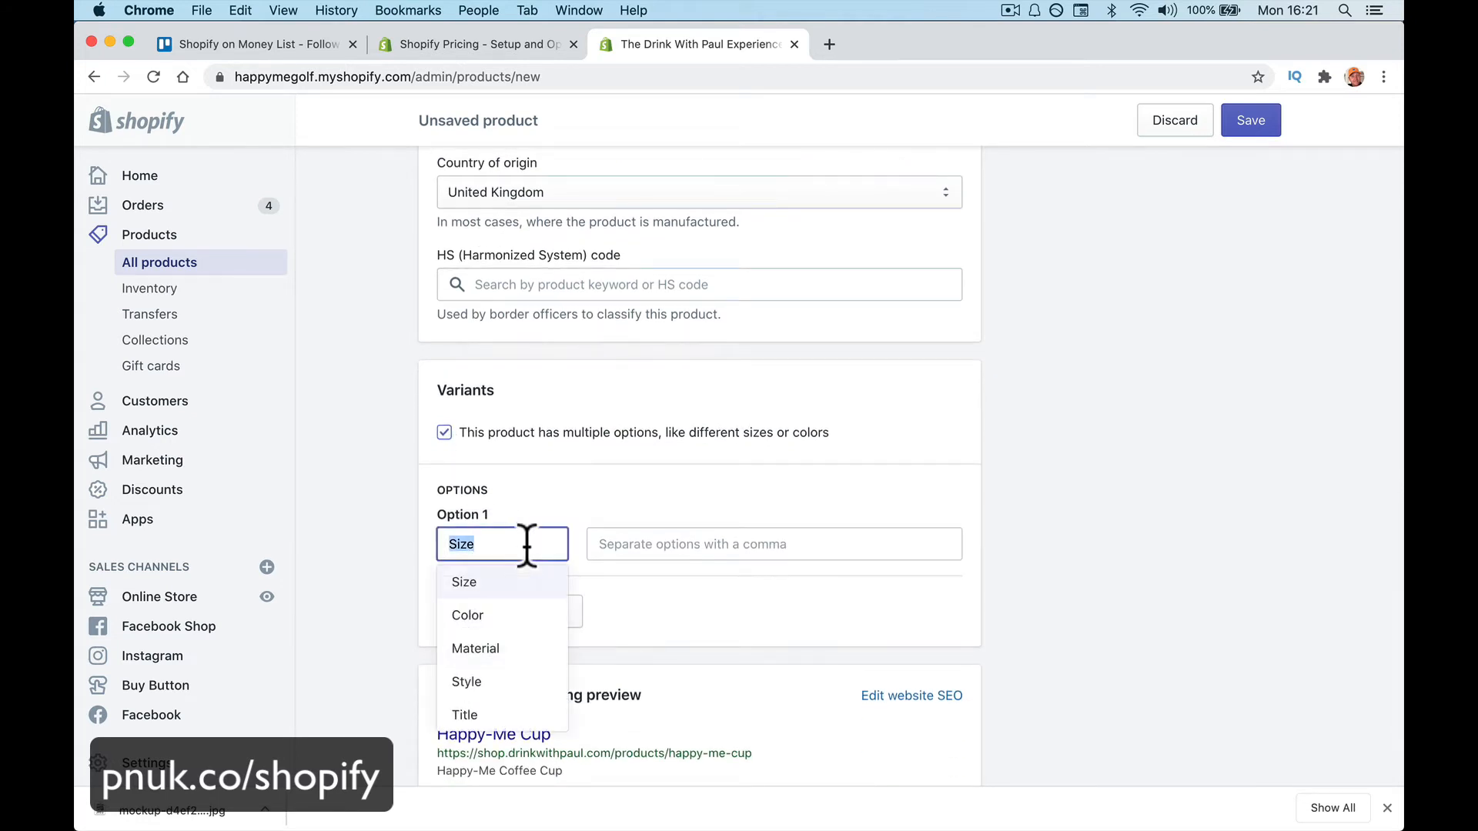
{"action": "left_click", "coordinate": [512, 620]}
{"action": "left_click", "coordinate": [615, 554]}
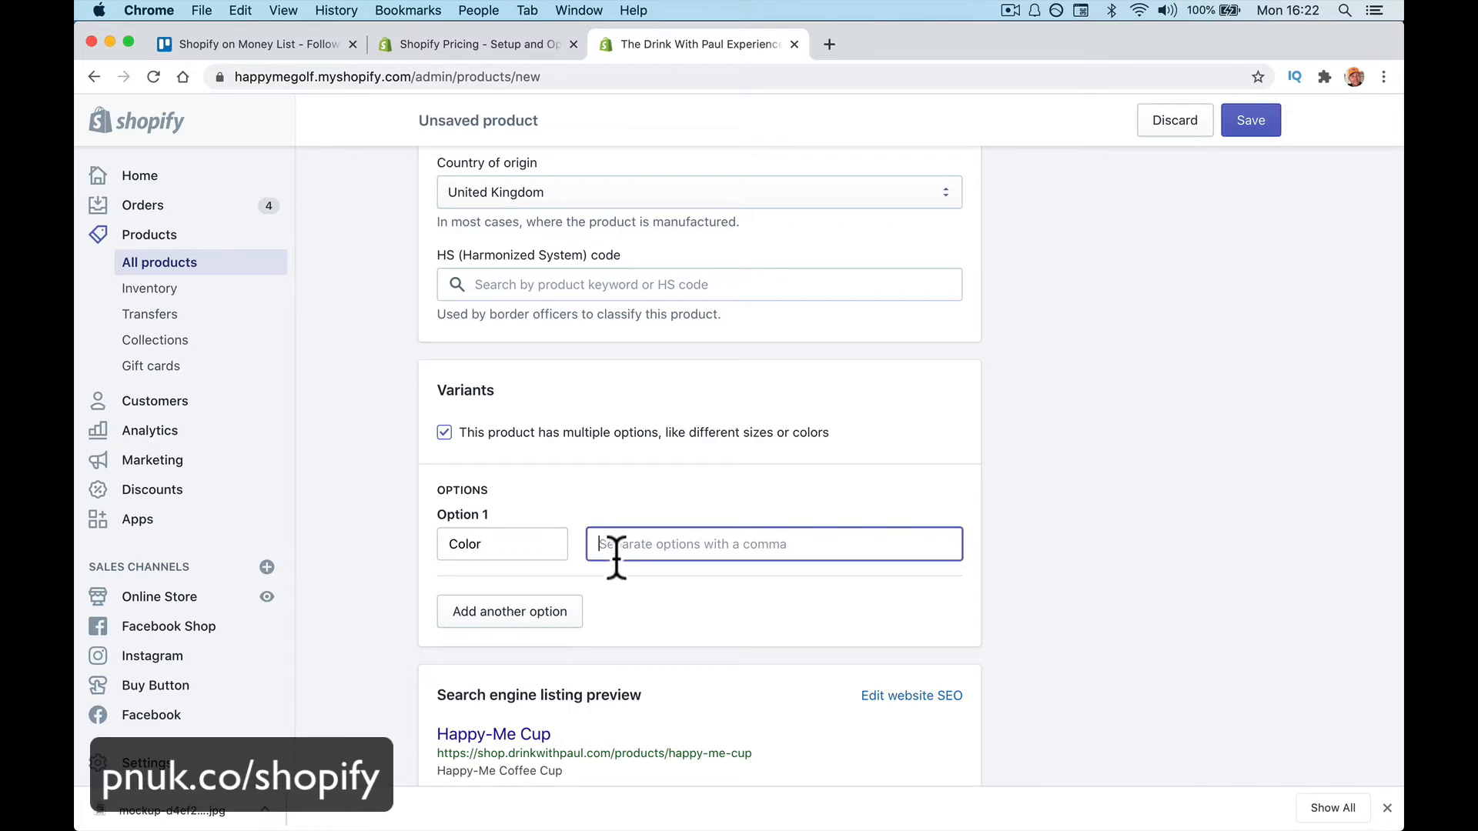
{"action": "type", "text": "Black"}
{"action": "key", "text": "Return"}
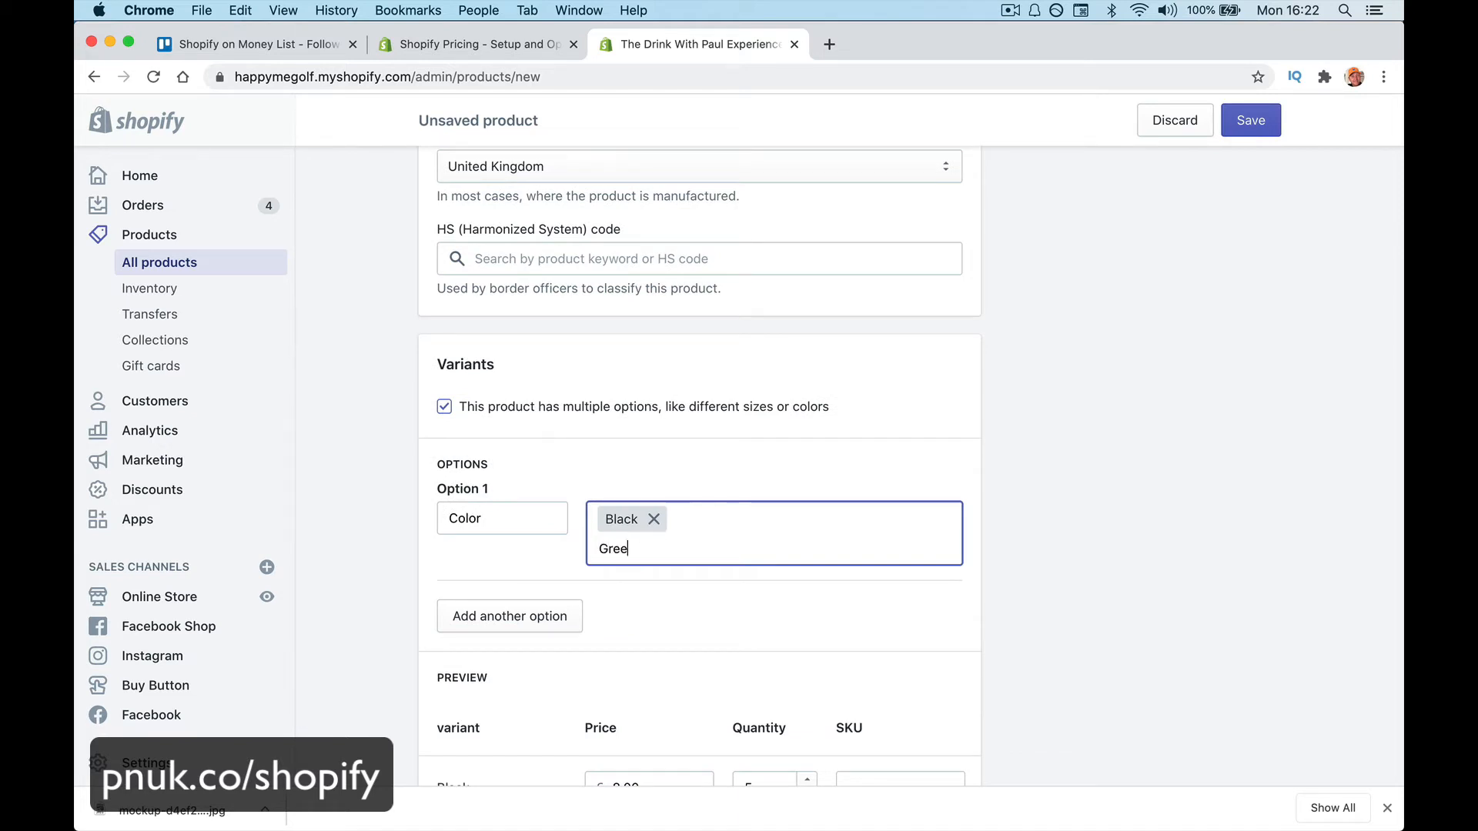
{"action": "type", "text": "Green"}
{"action": "key", "text": "Return"}
{"action": "type", "text": "Yell"}
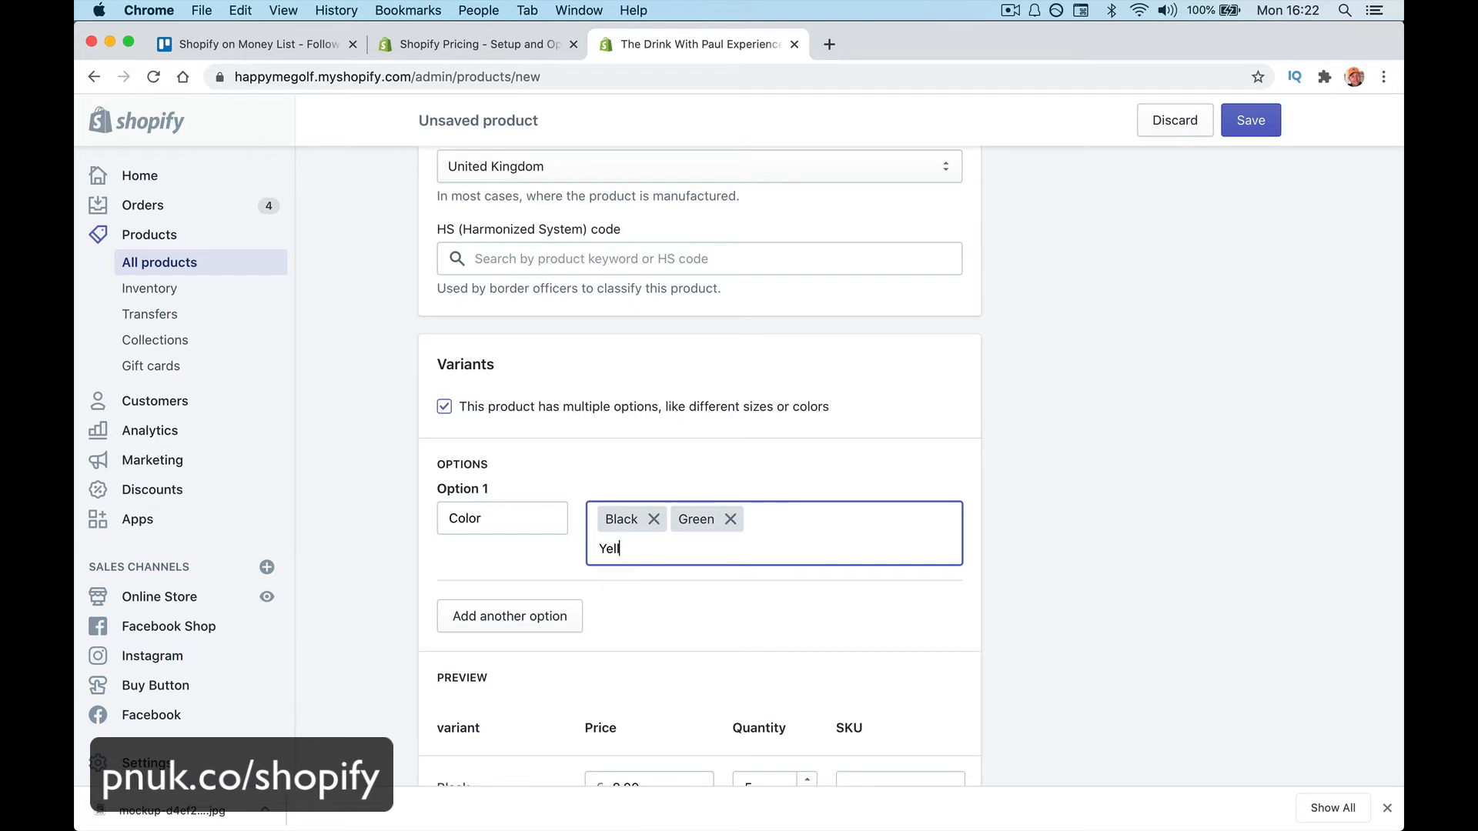
{"action": "type", "text": "ow"}
{"action": "key", "text": "Return"}
Price the variants at Black £9.00, Green £7.00 and Yellow £5.00
{"action": "scroll", "coordinate": [699, 630], "scroll_direction": "down", "scroll_amount": 3}
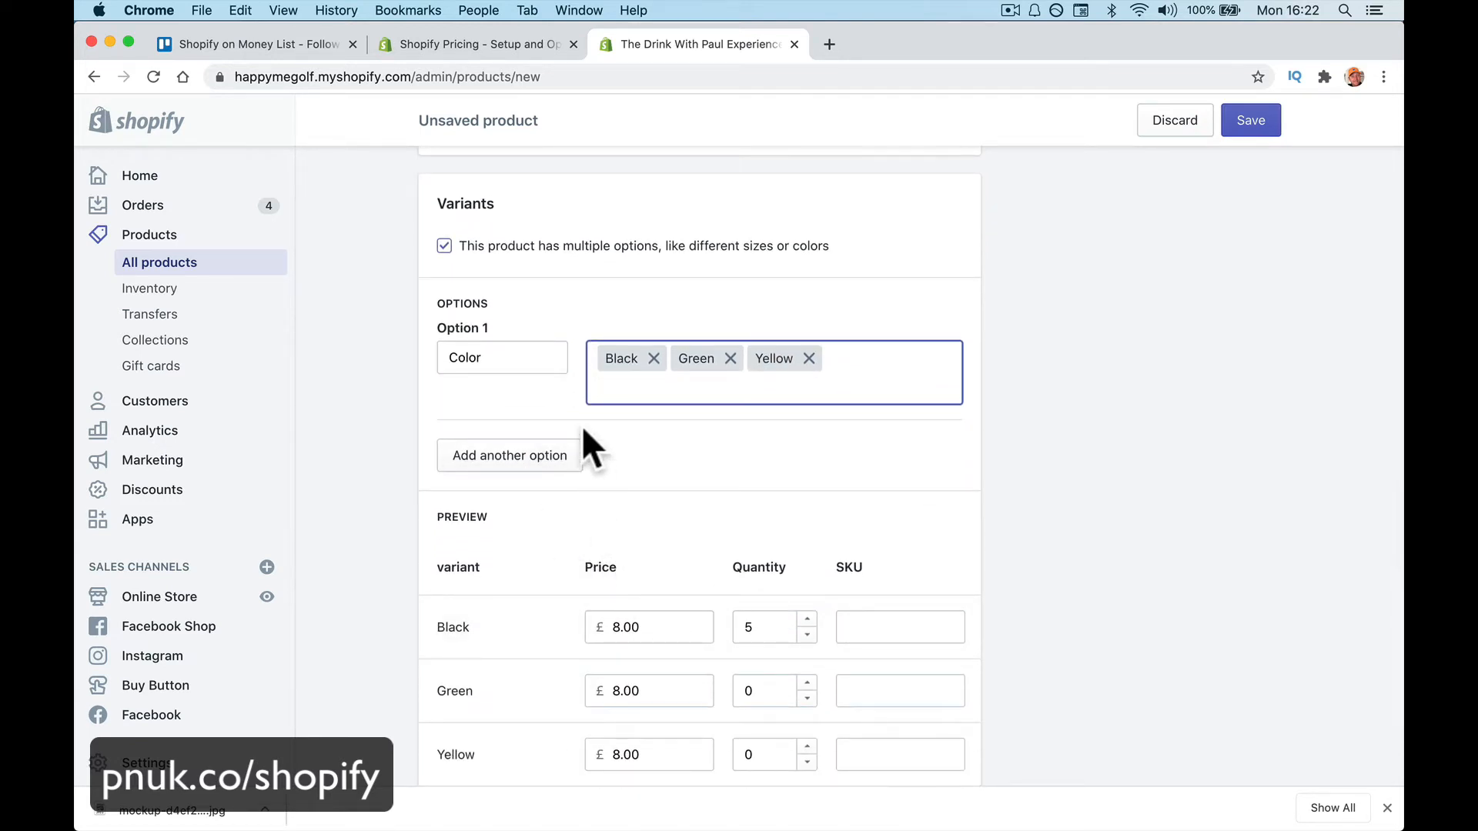
{"action": "scroll", "coordinate": [590, 446], "scroll_direction": "down", "scroll_amount": 3}
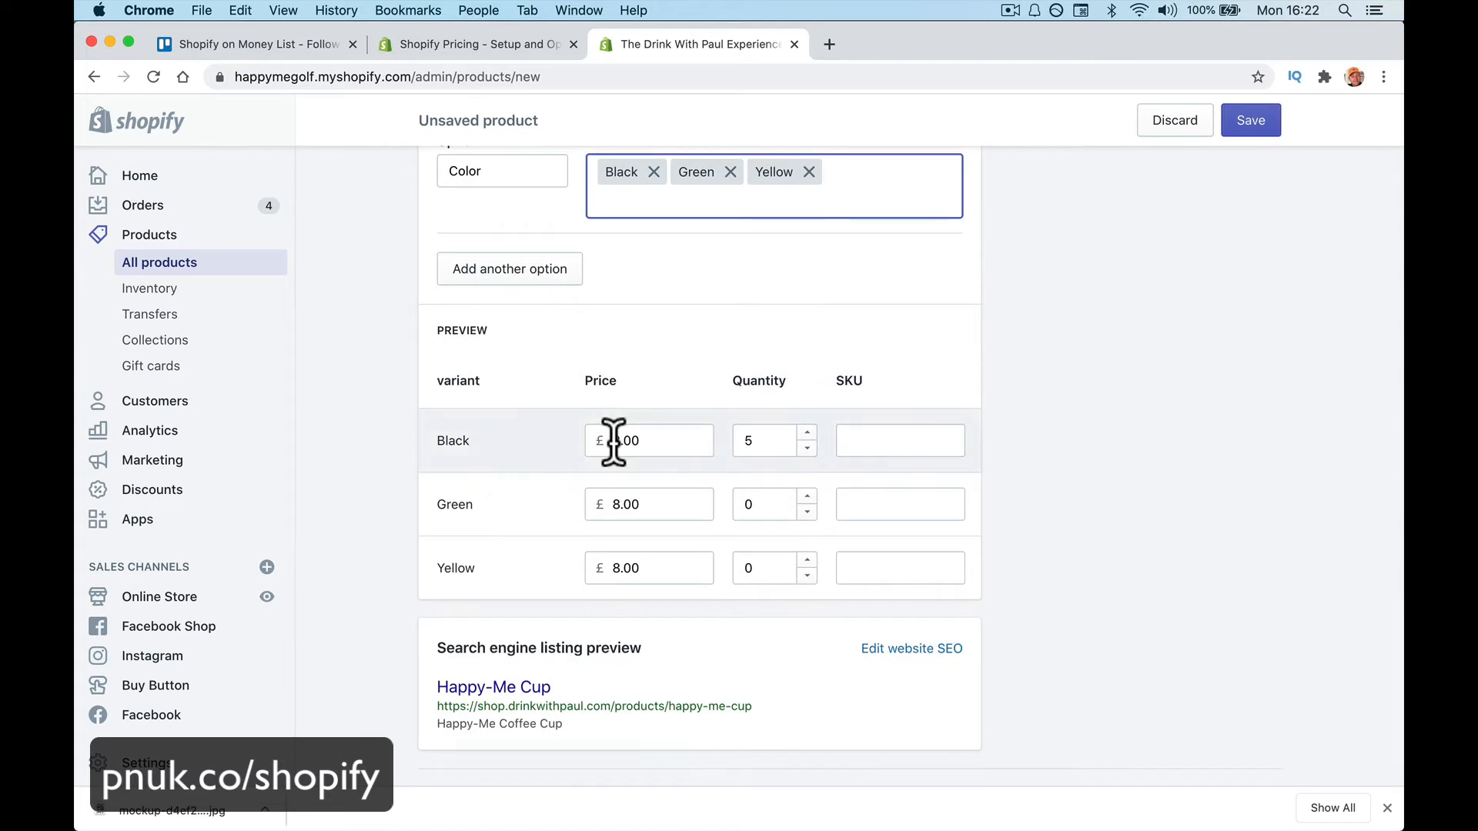
{"action": "left_click", "coordinate": [618, 440]}
{"action": "key", "text": "BackSpace"}
{"action": "type", "text": "9"}
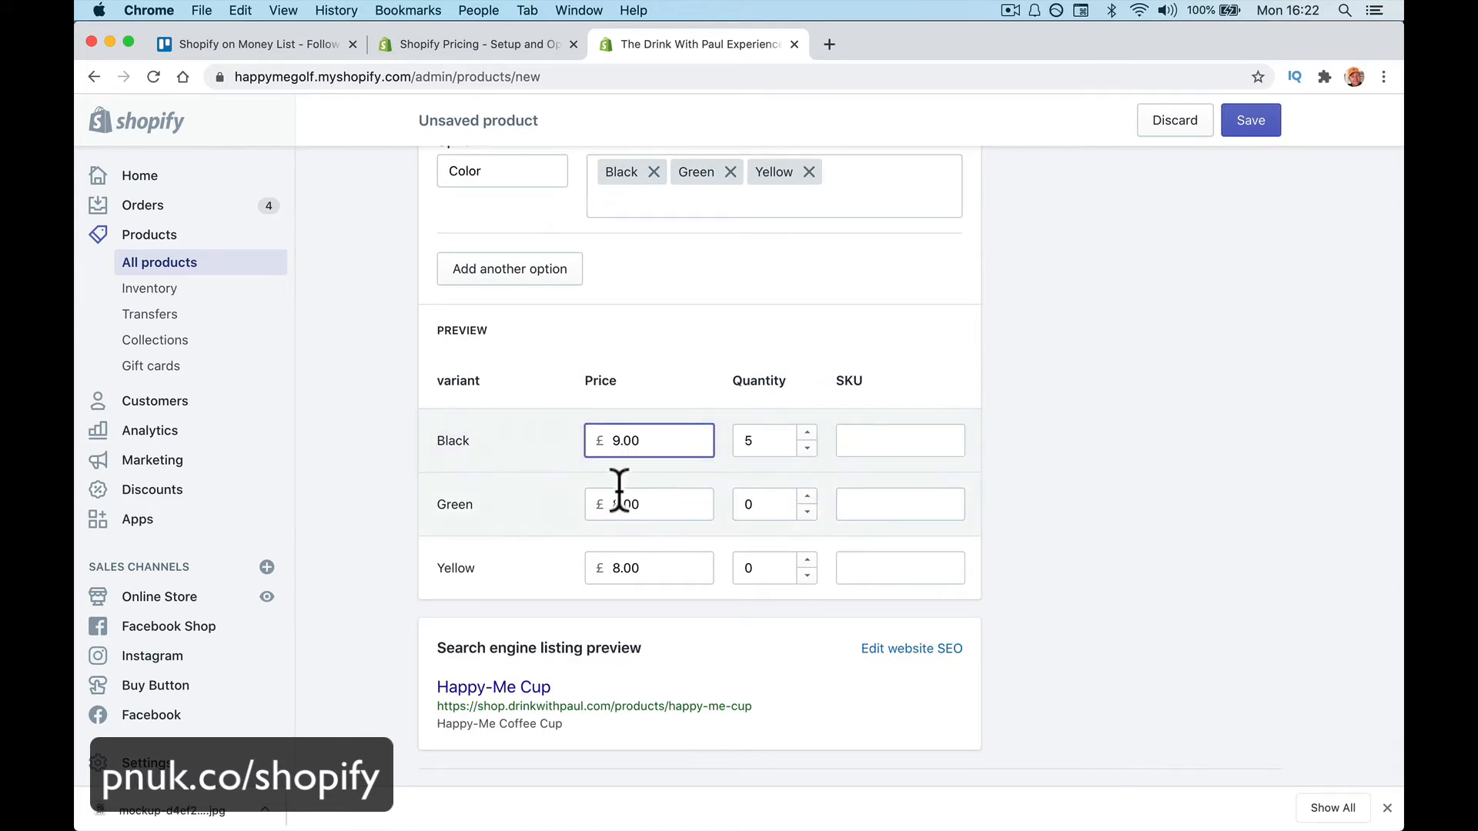
{"action": "left_click_drag", "start_coordinate": [620, 505], "coordinate": [608, 504]}
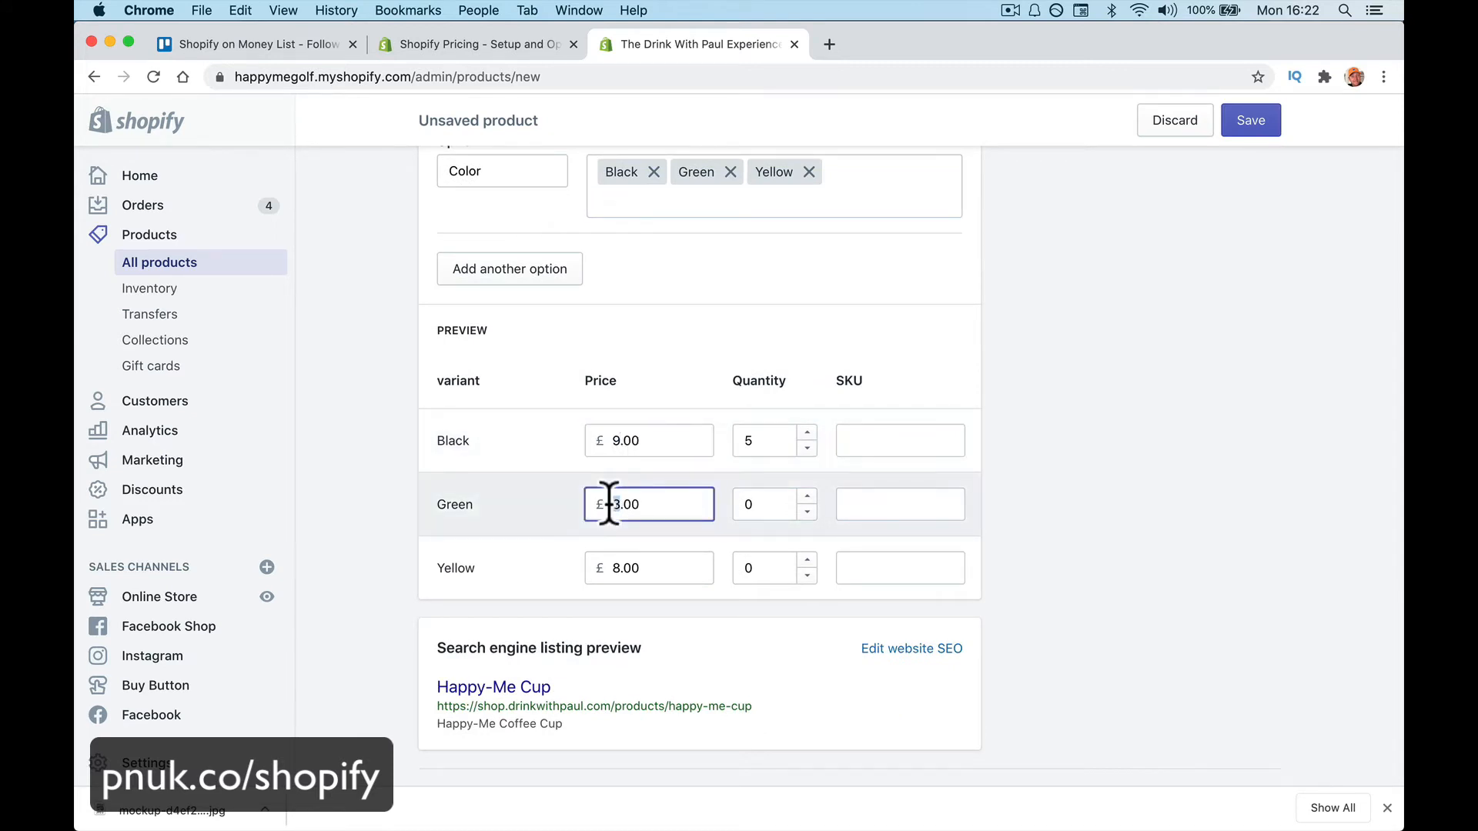
{"action": "type", "text": "7"}
{"action": "left_click", "coordinate": [611, 567]}
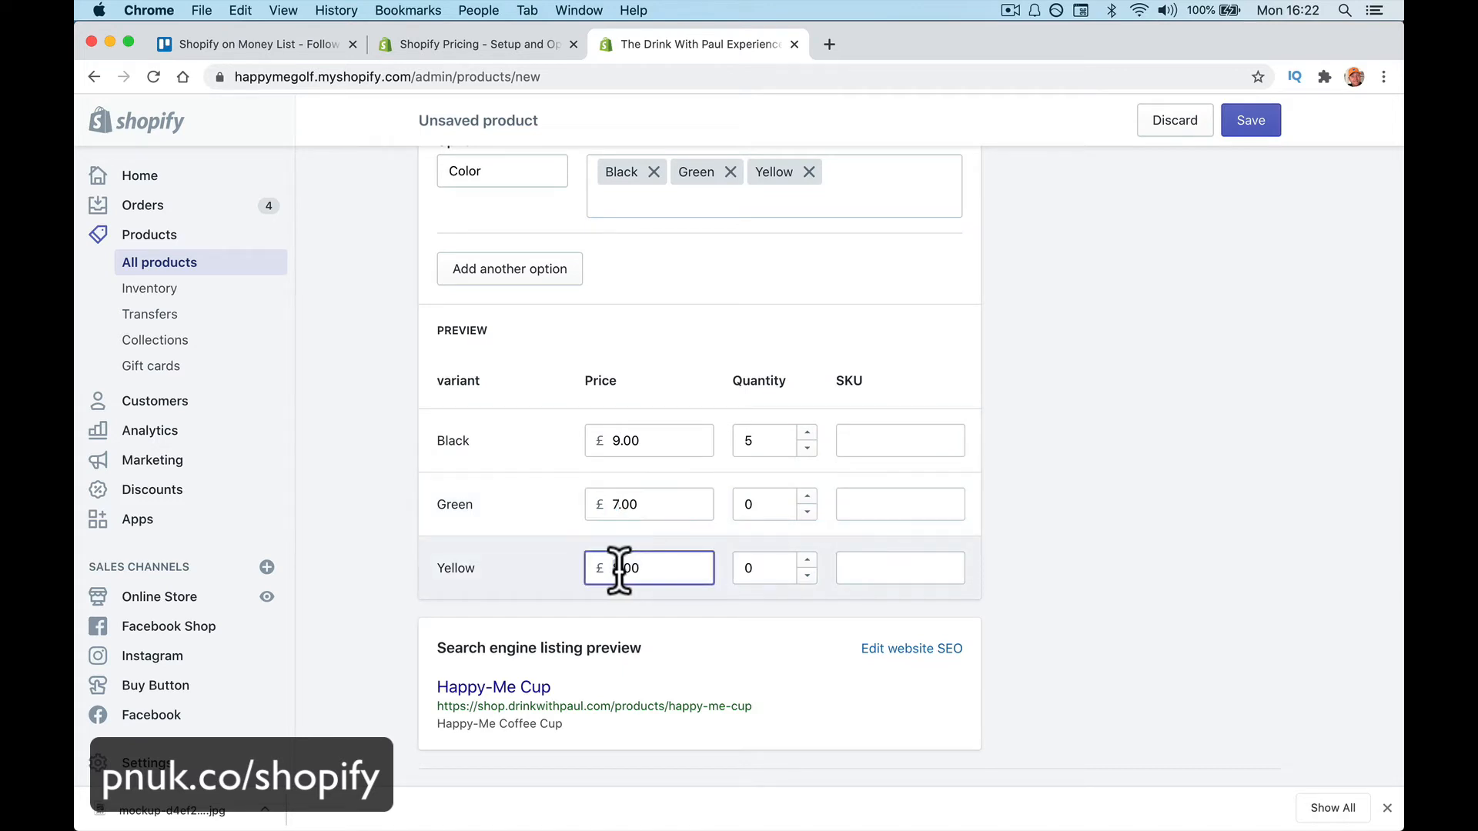
{"action": "left_click_drag", "start_coordinate": [619, 570], "coordinate": [608, 568]}
{"action": "type", "text": "5"}
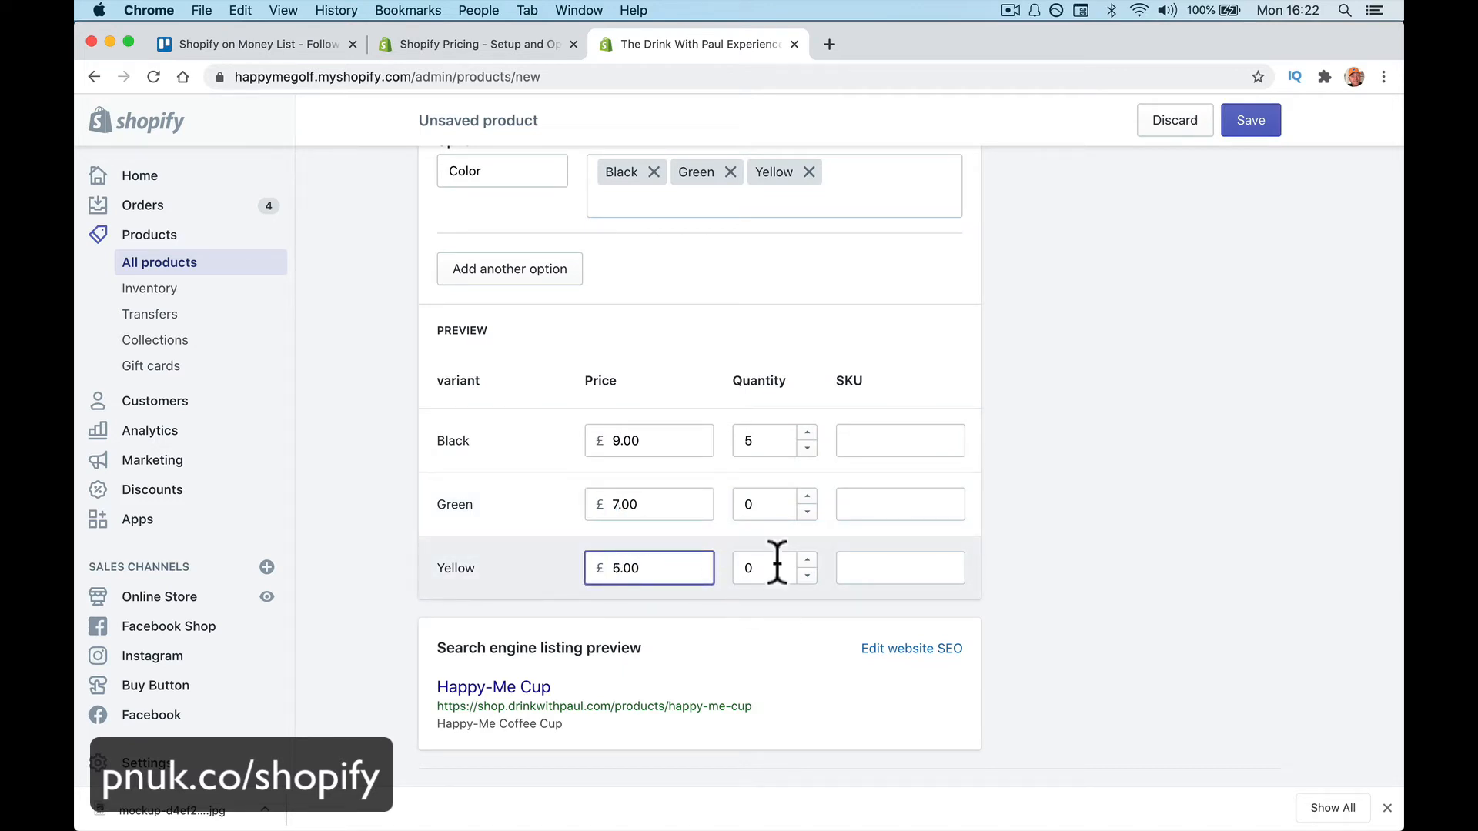
Raise the stock quantities for Black, Green (2) and Yellow (3)
{"action": "left_click", "coordinate": [806, 435]}
{"action": "left_click", "coordinate": [806, 435]}
{"action": "double_click", "coordinate": [808, 497]}
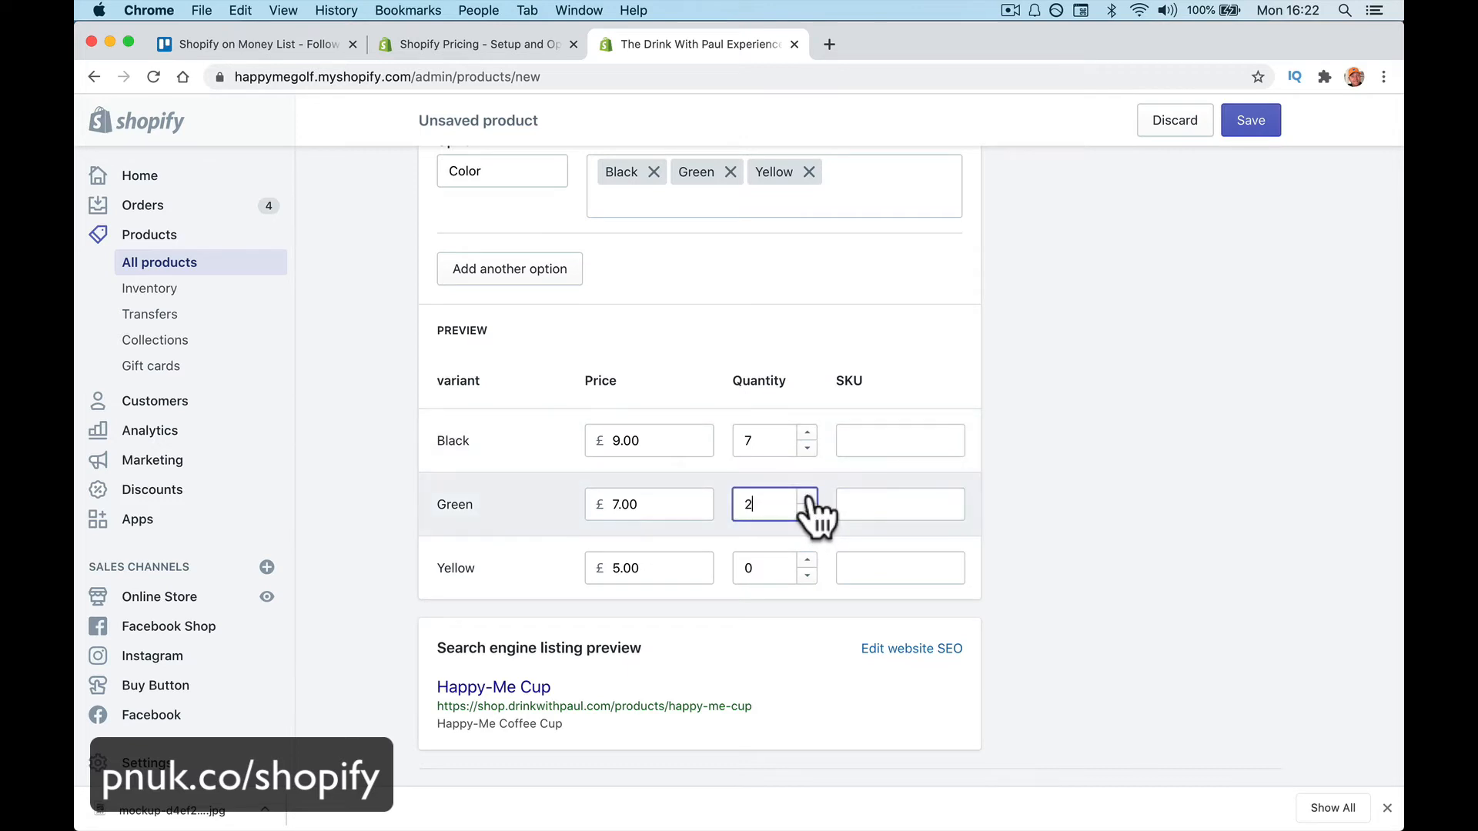
{"action": "triple_click", "coordinate": [806, 560]}
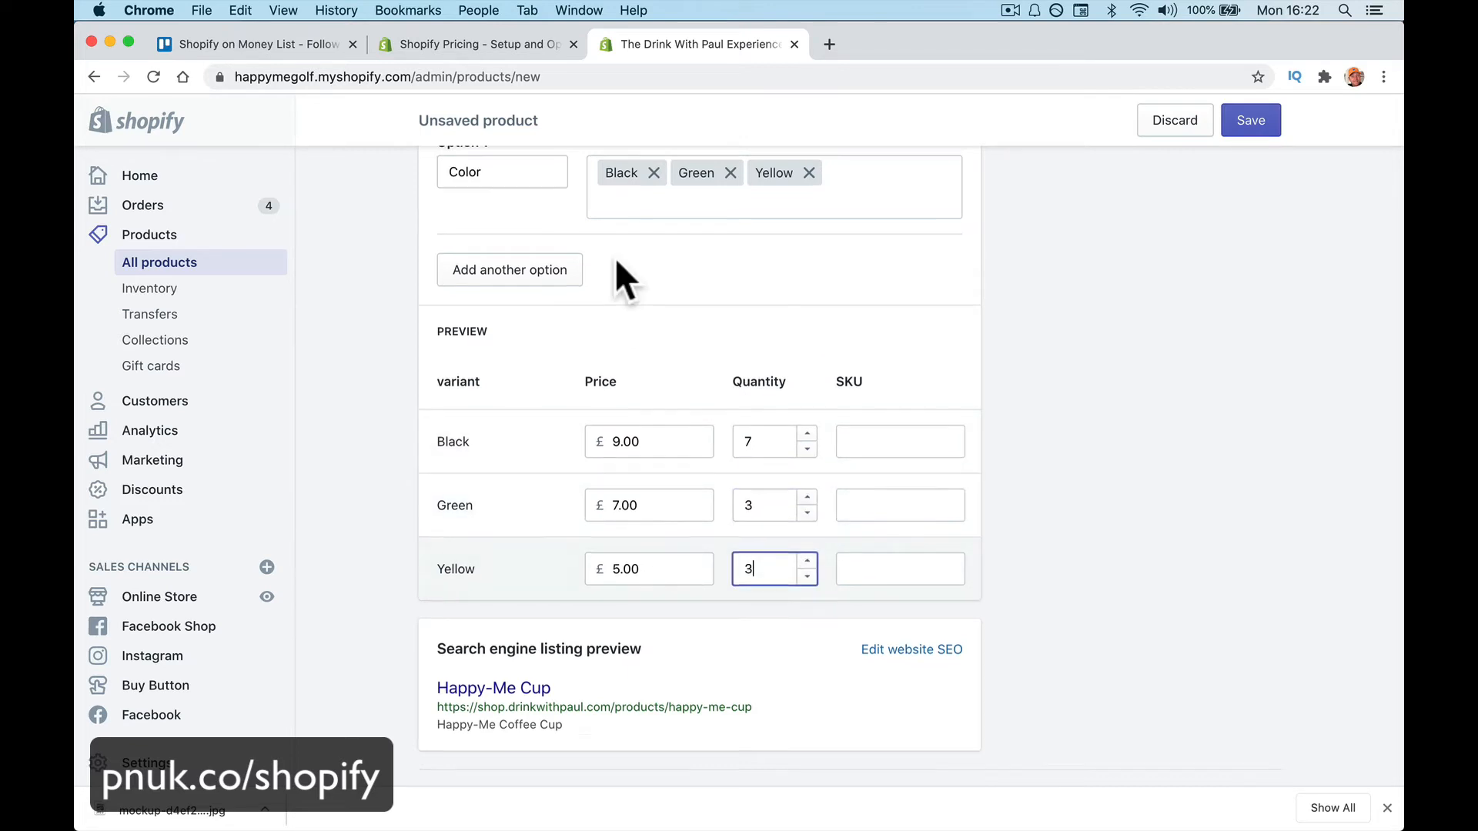
Add White as a fourth colour and set its quantity to 2
{"action": "scroll", "coordinate": [620, 277], "scroll_direction": "up", "scroll_amount": 1}
{"action": "left_click", "coordinate": [641, 254]}
{"action": "type", "text": "White"}
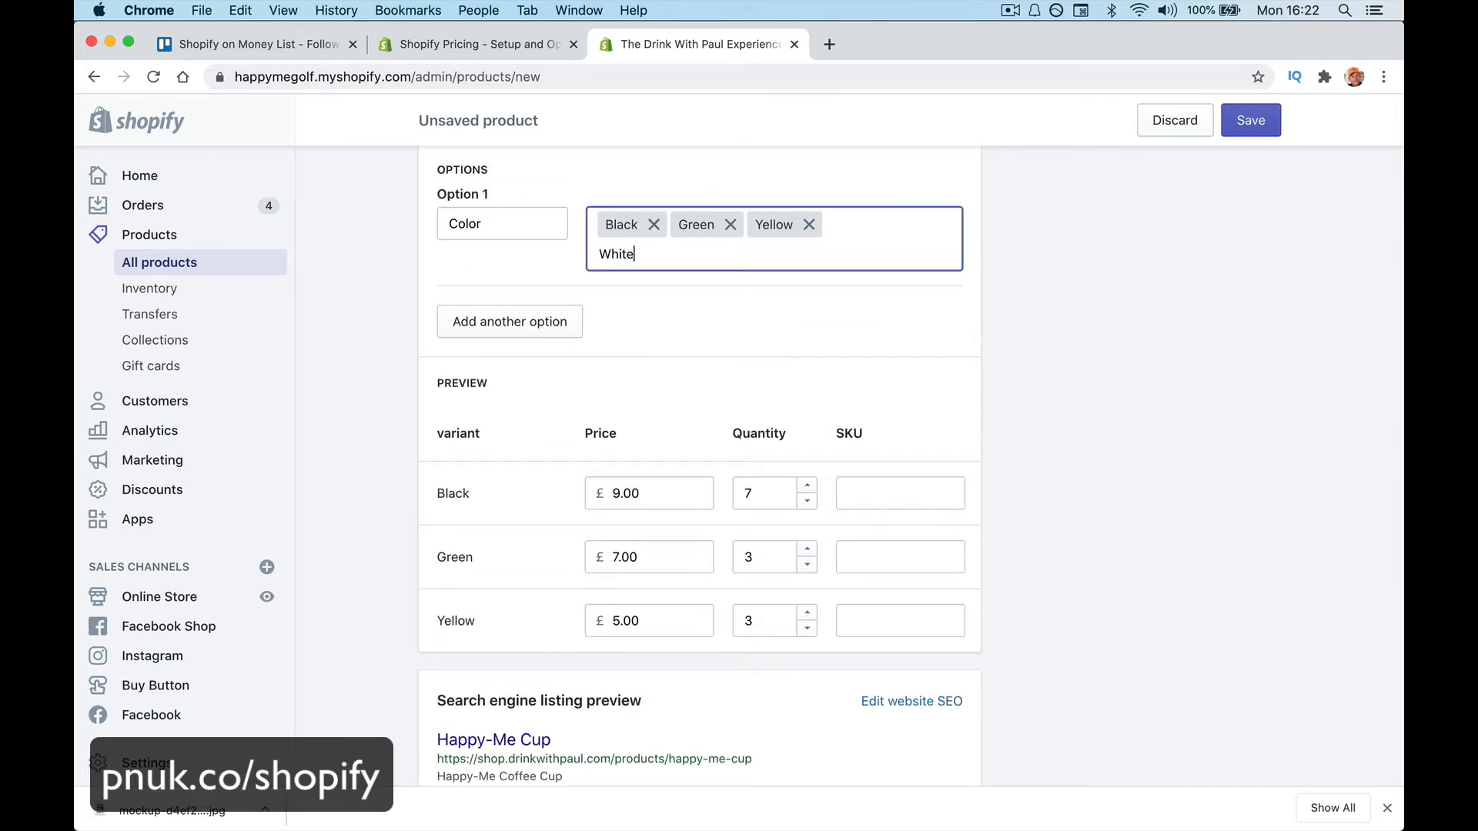
{"action": "key", "text": "Return"}
{"action": "scroll", "coordinate": [723, 403], "scroll_direction": "down", "scroll_amount": 1}
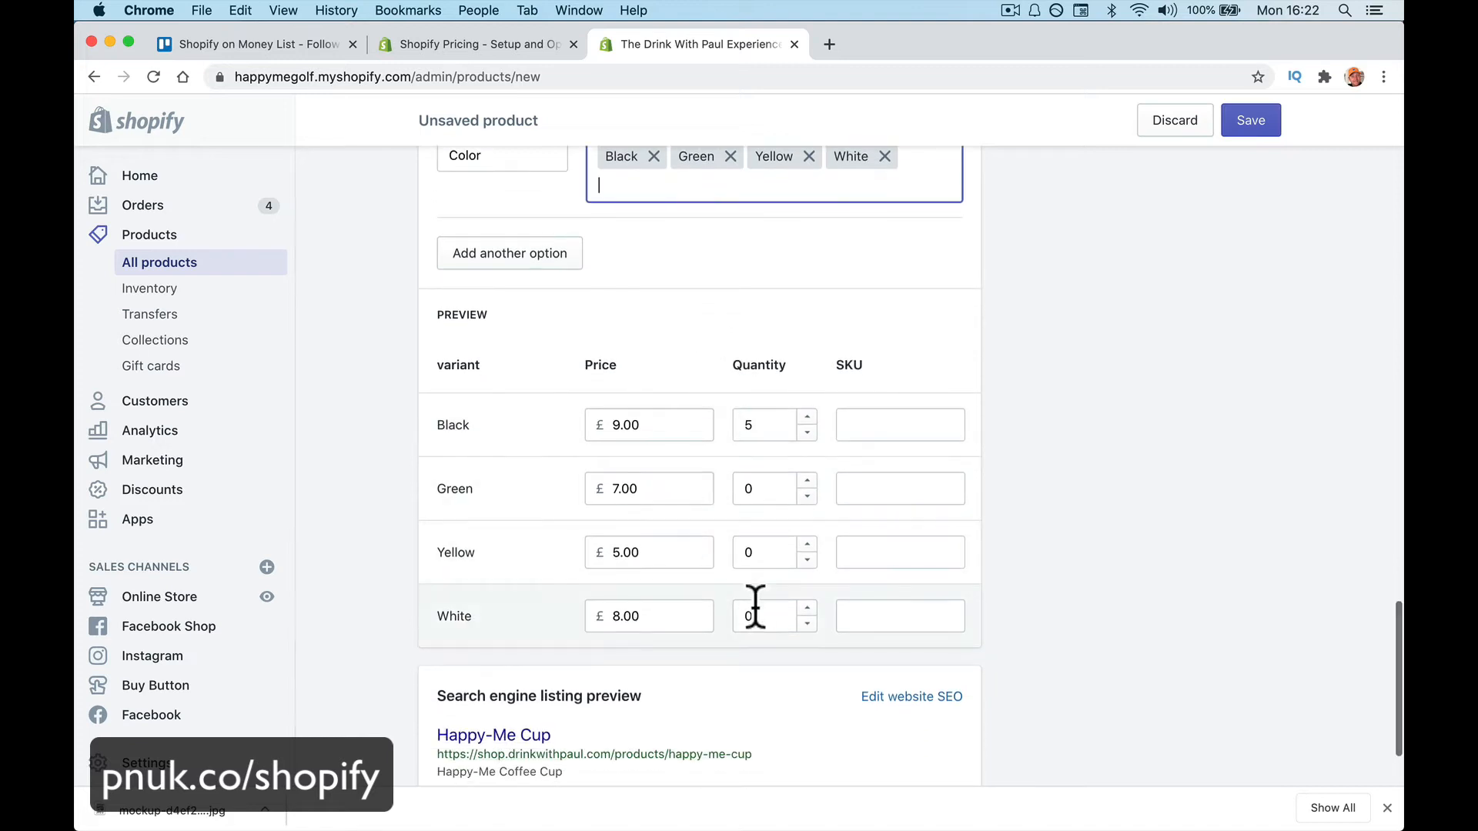
{"action": "double_click", "coordinate": [806, 608]}
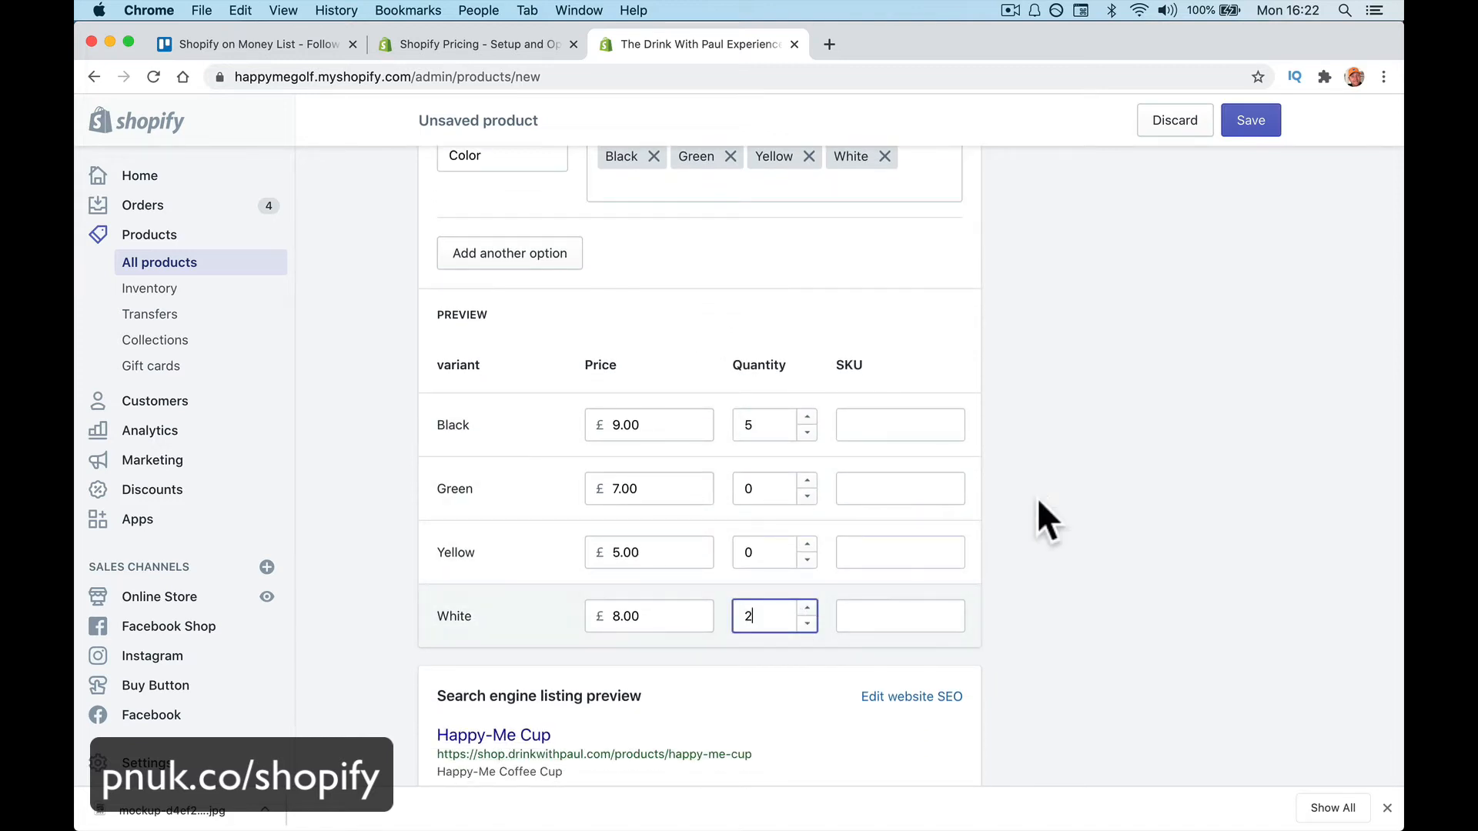
{"action": "scroll", "coordinate": [1054, 454], "scroll_direction": "down", "scroll_amount": 2}
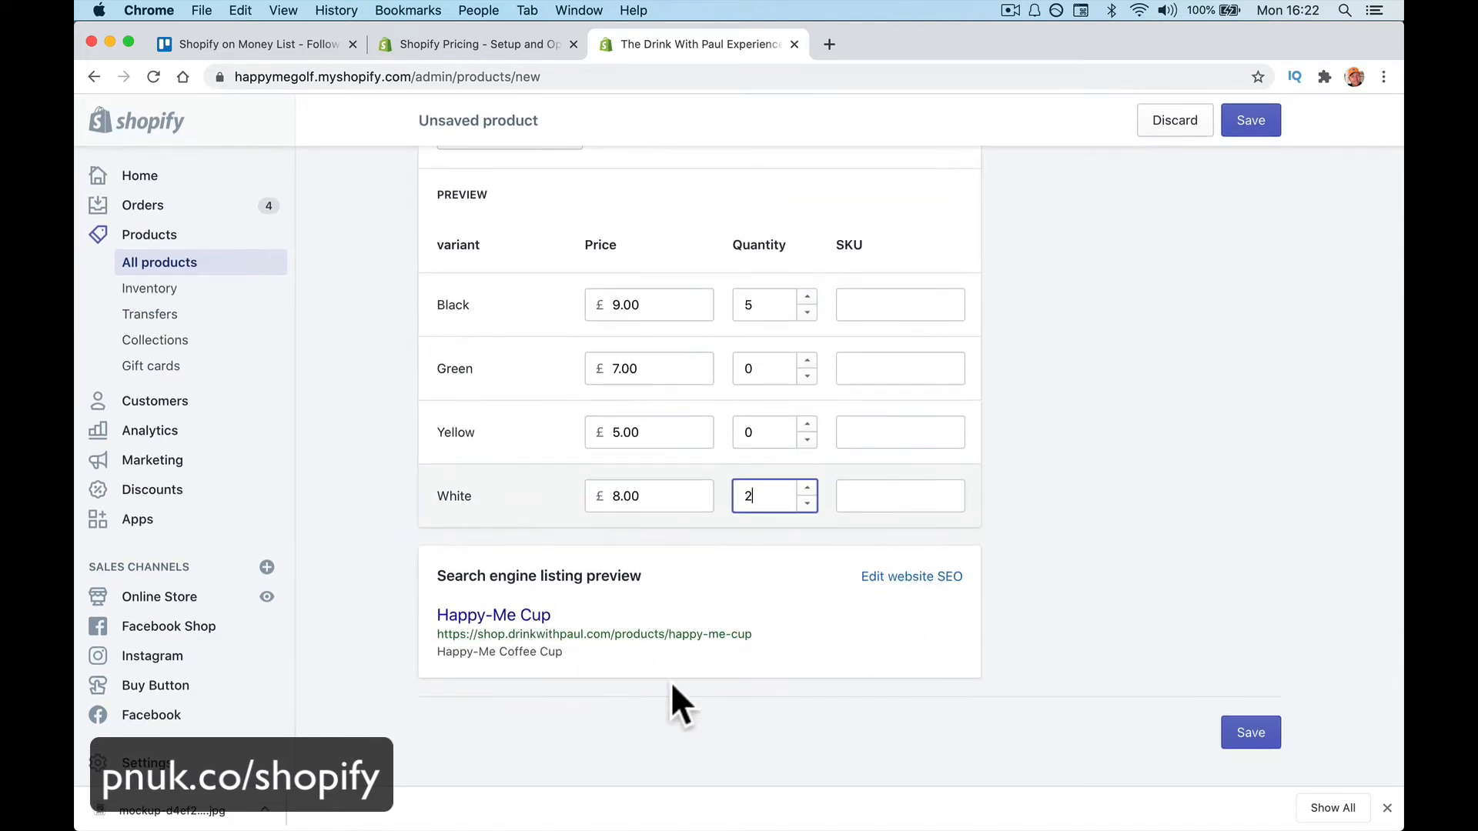
Set the search listing page title to 'Happy-Me Cup - Charity Coffee Mug'
{"action": "left_click", "coordinate": [897, 582]}
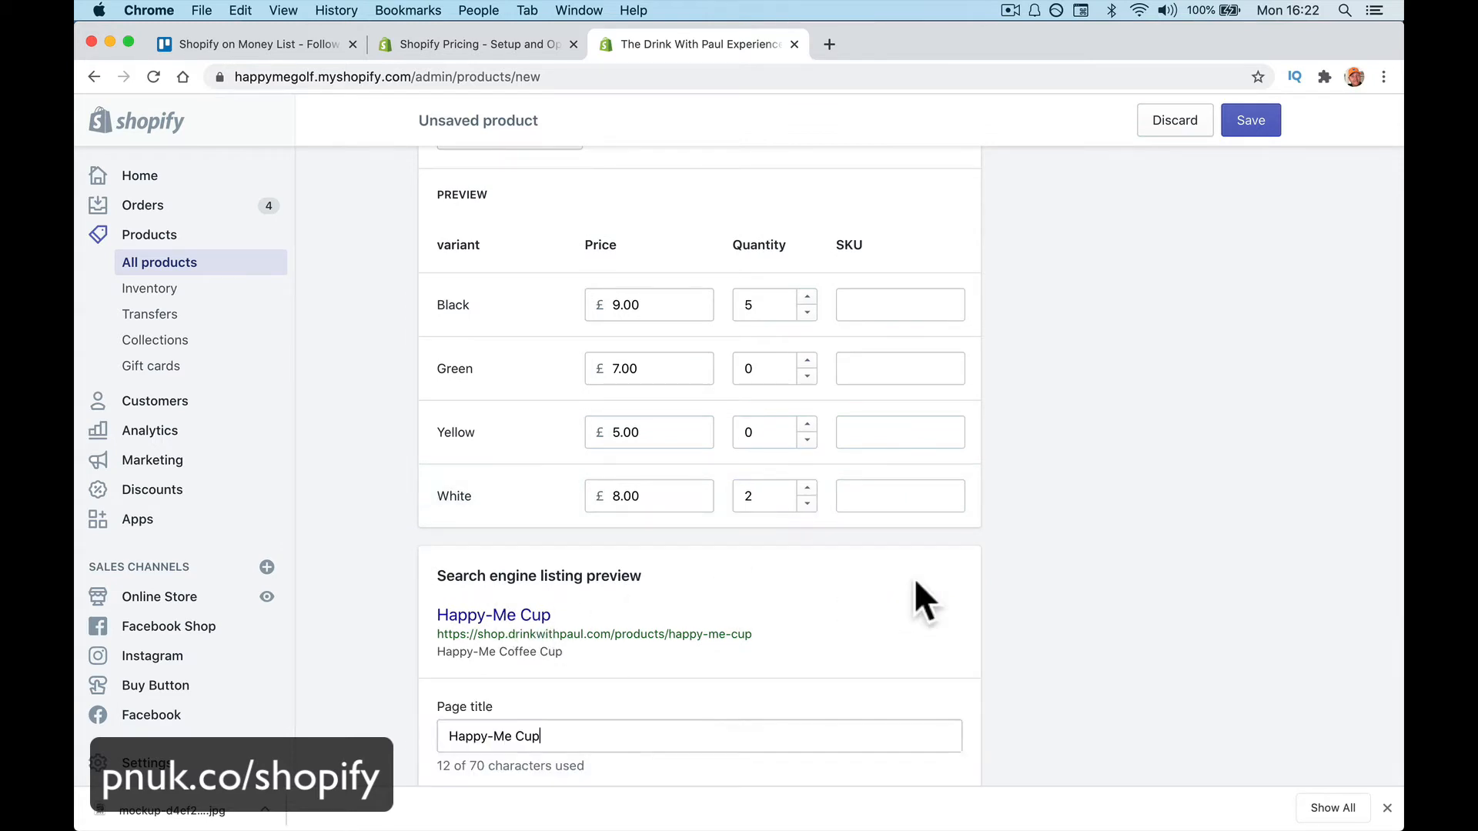
{"action": "scroll", "coordinate": [594, 749], "scroll_direction": "down", "scroll_amount": 4}
{"action": "scroll", "coordinate": [594, 748], "scroll_direction": "down", "scroll_amount": 1}
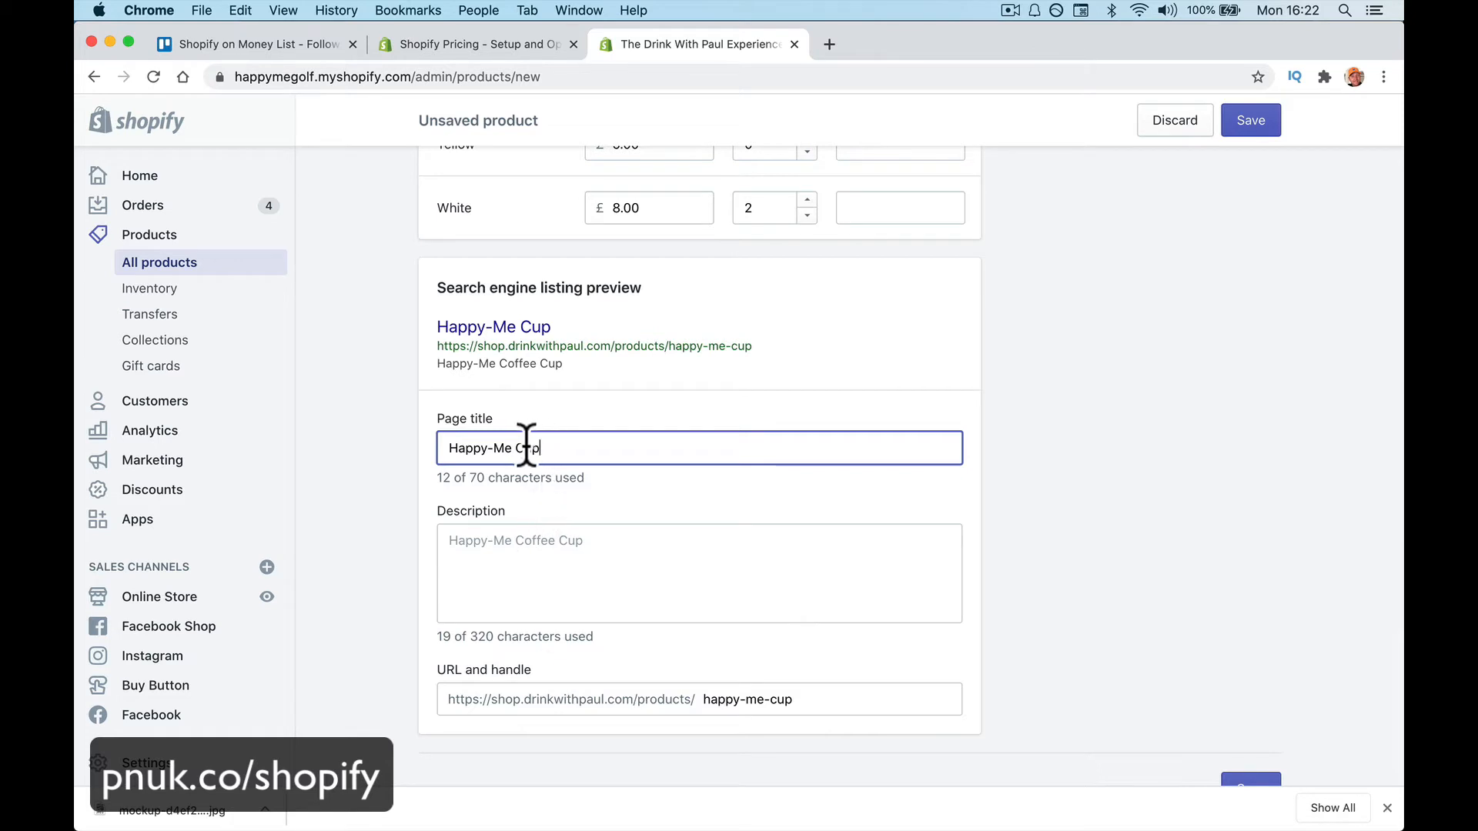
{"action": "type", "text": "- Charity Co"}
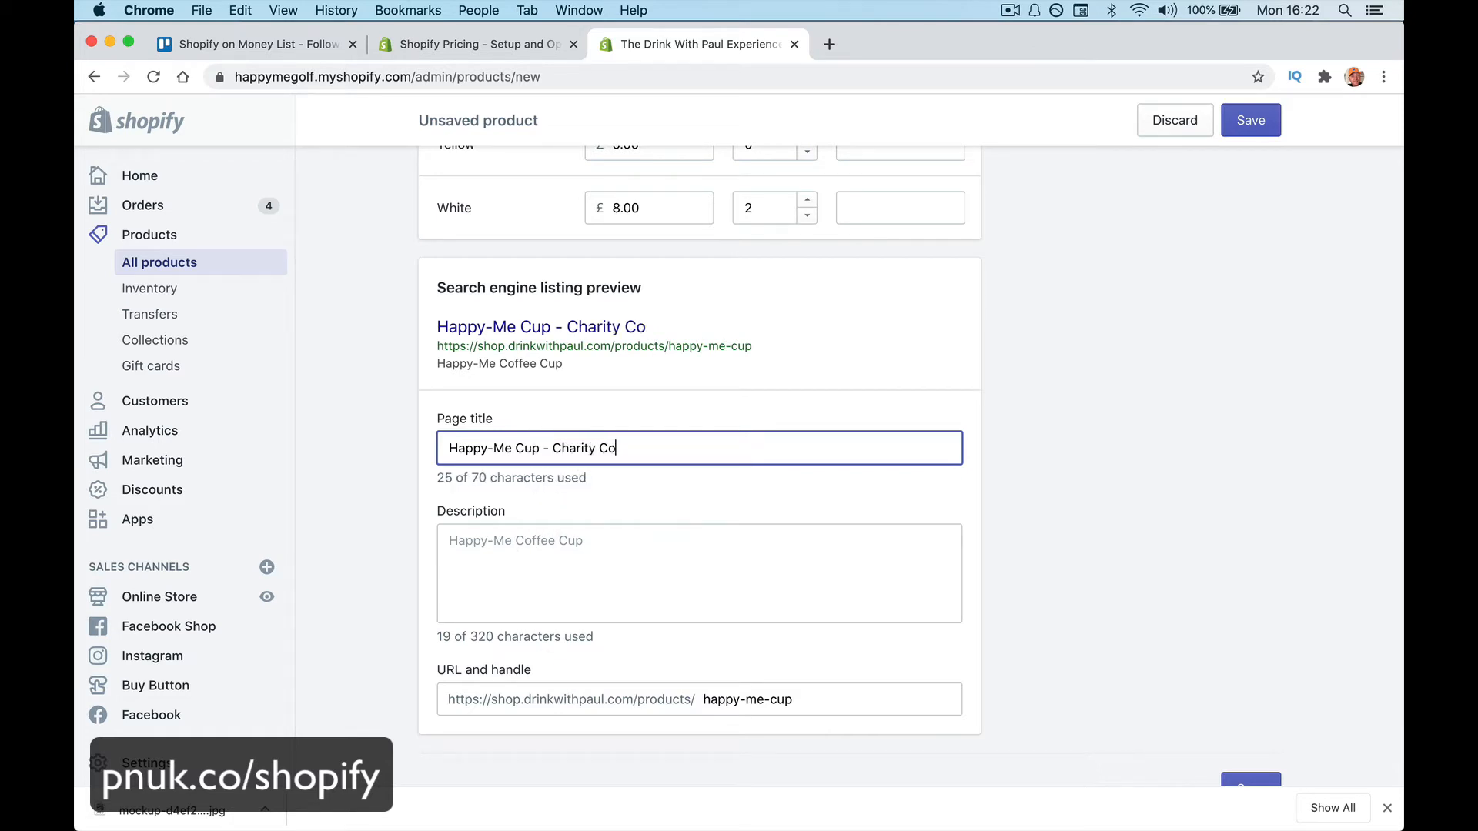
{"action": "type", "text": "ffee M"}
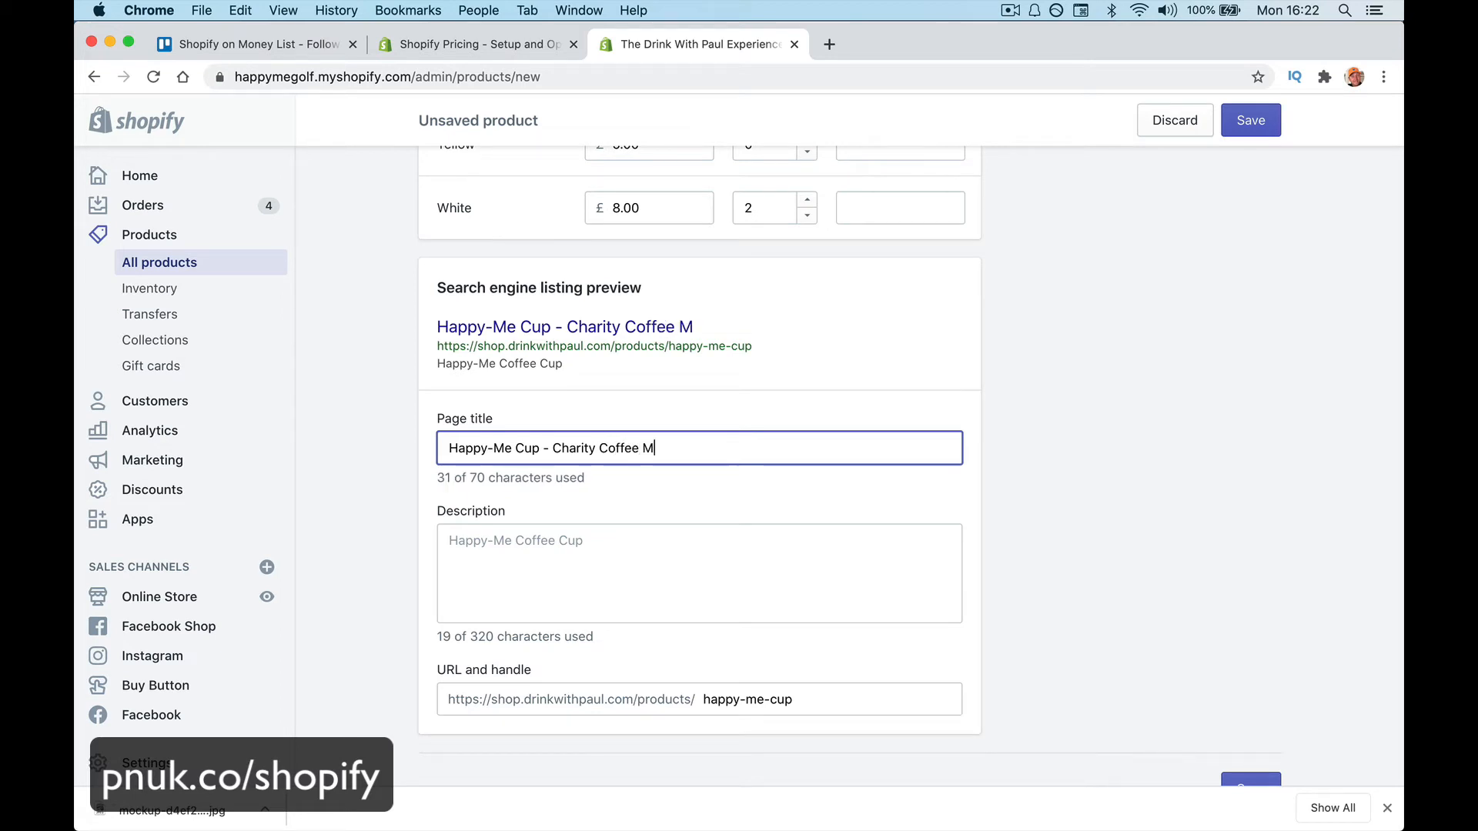
{"action": "type", "text": "ug"}
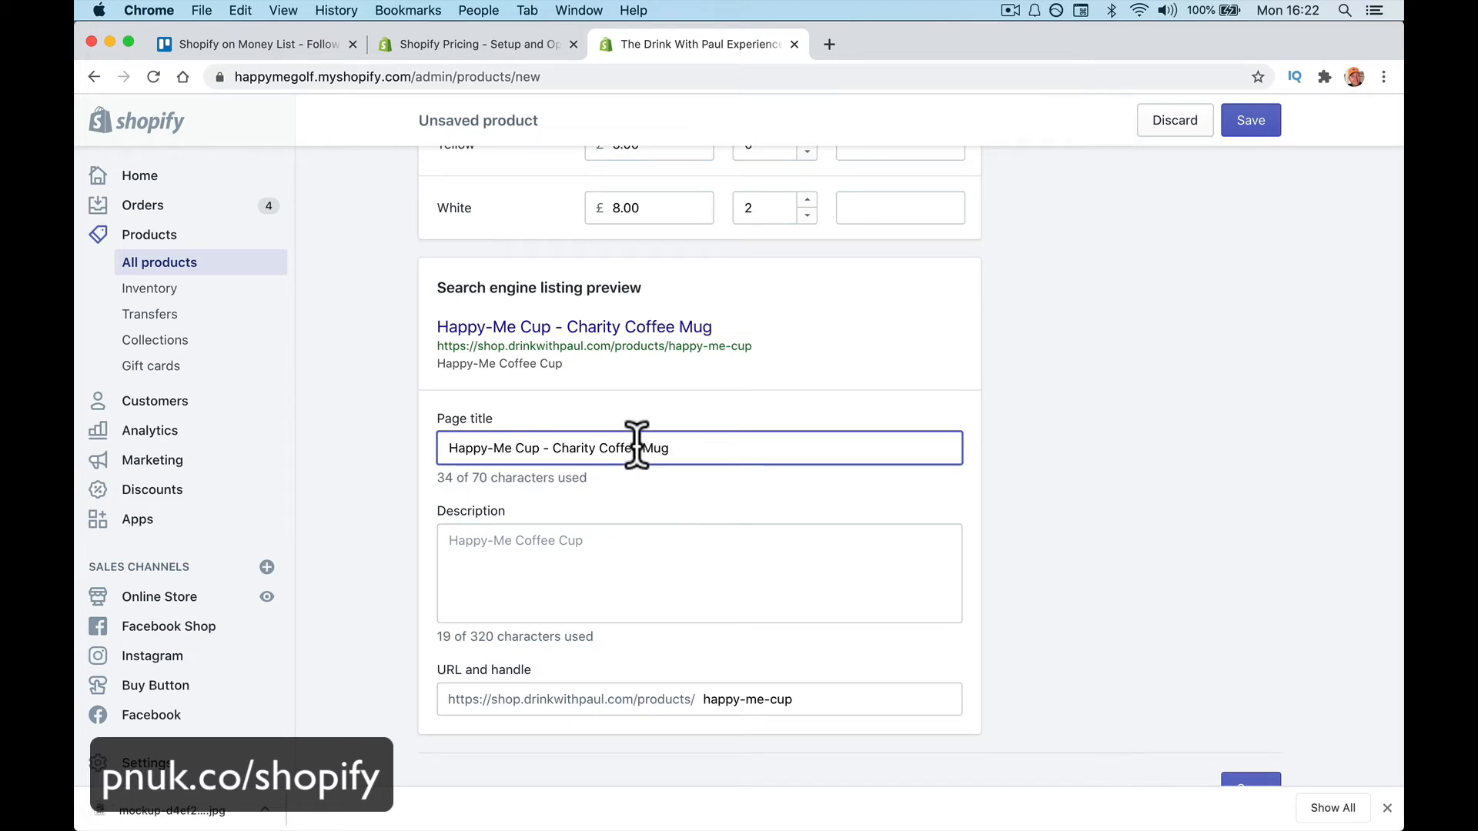
Replace the old search description with the copied title 'Happy-Me Cup - Charity Coffee Mug'
{"action": "key", "text": "super+a"}
{"action": "key", "text": "super+c"}
{"action": "left_click", "coordinate": [578, 551]}
{"action": "key", "text": "super+v"}
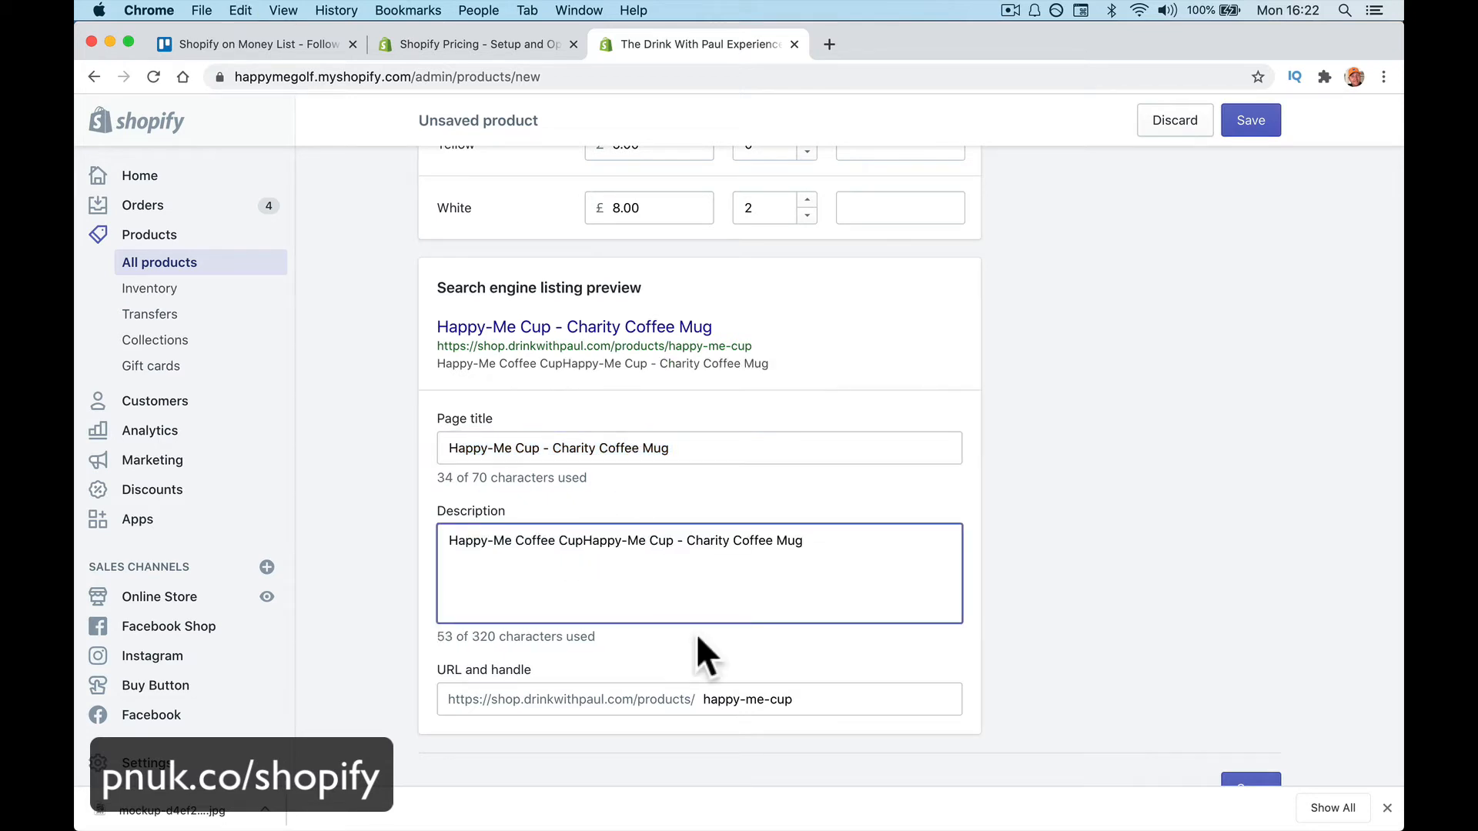
{"action": "left_click_drag", "start_coordinate": [582, 540], "coordinate": [383, 533]}
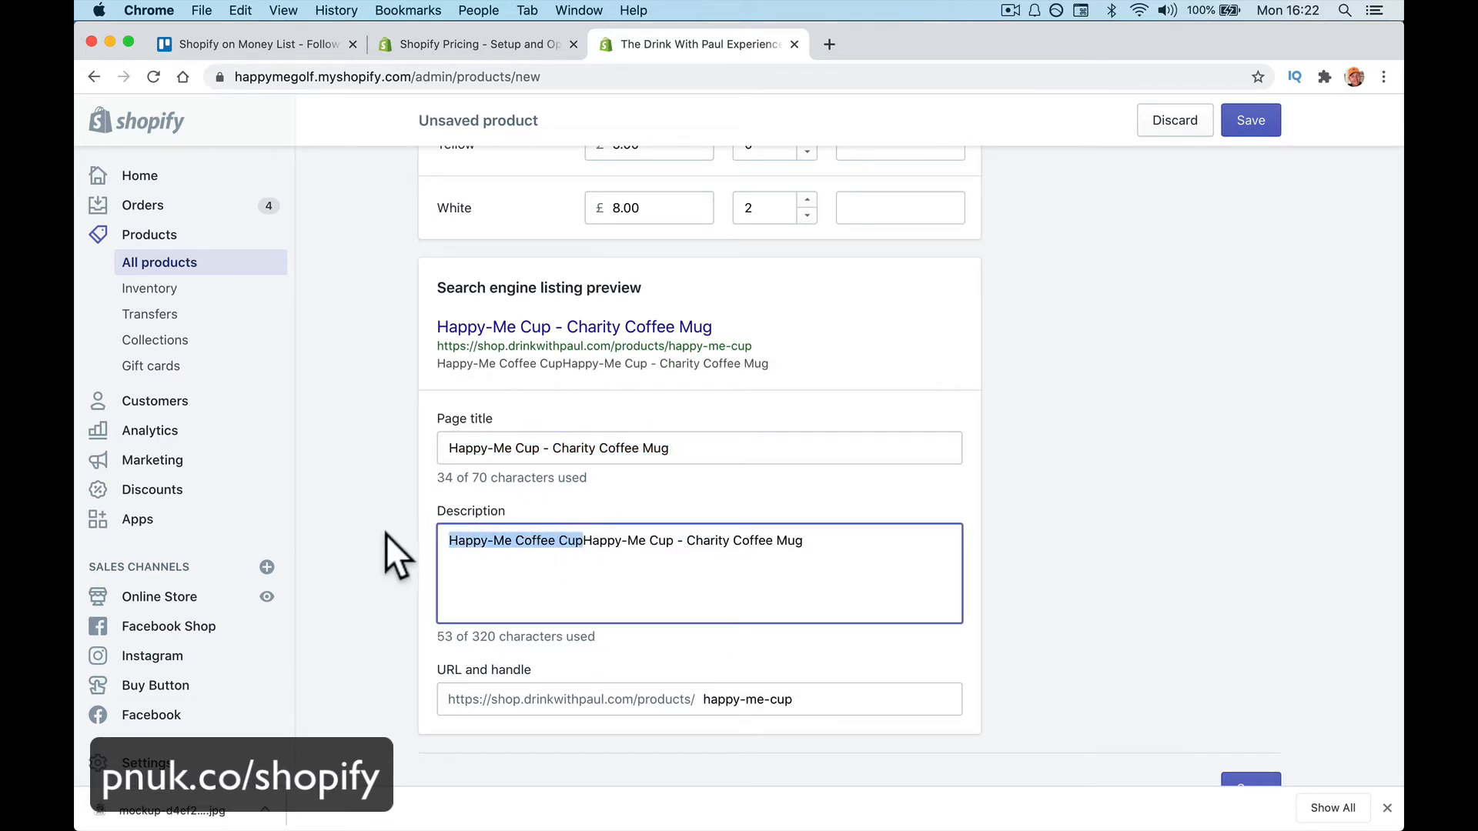
{"action": "key", "text": "BackSpace"}
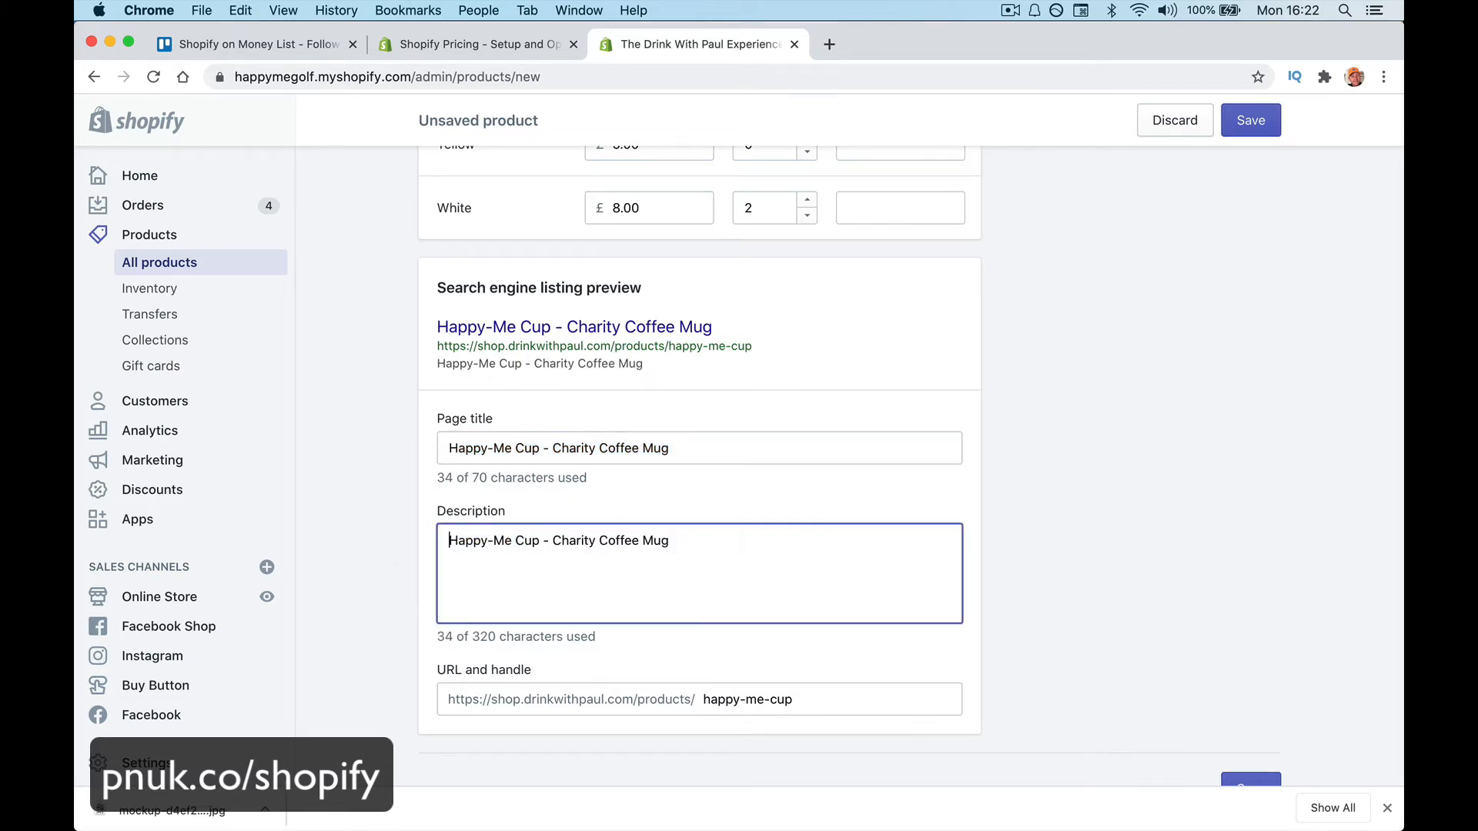
Select text in the URL handle field, then save the new product
{"action": "left_click", "coordinate": [714, 696]}
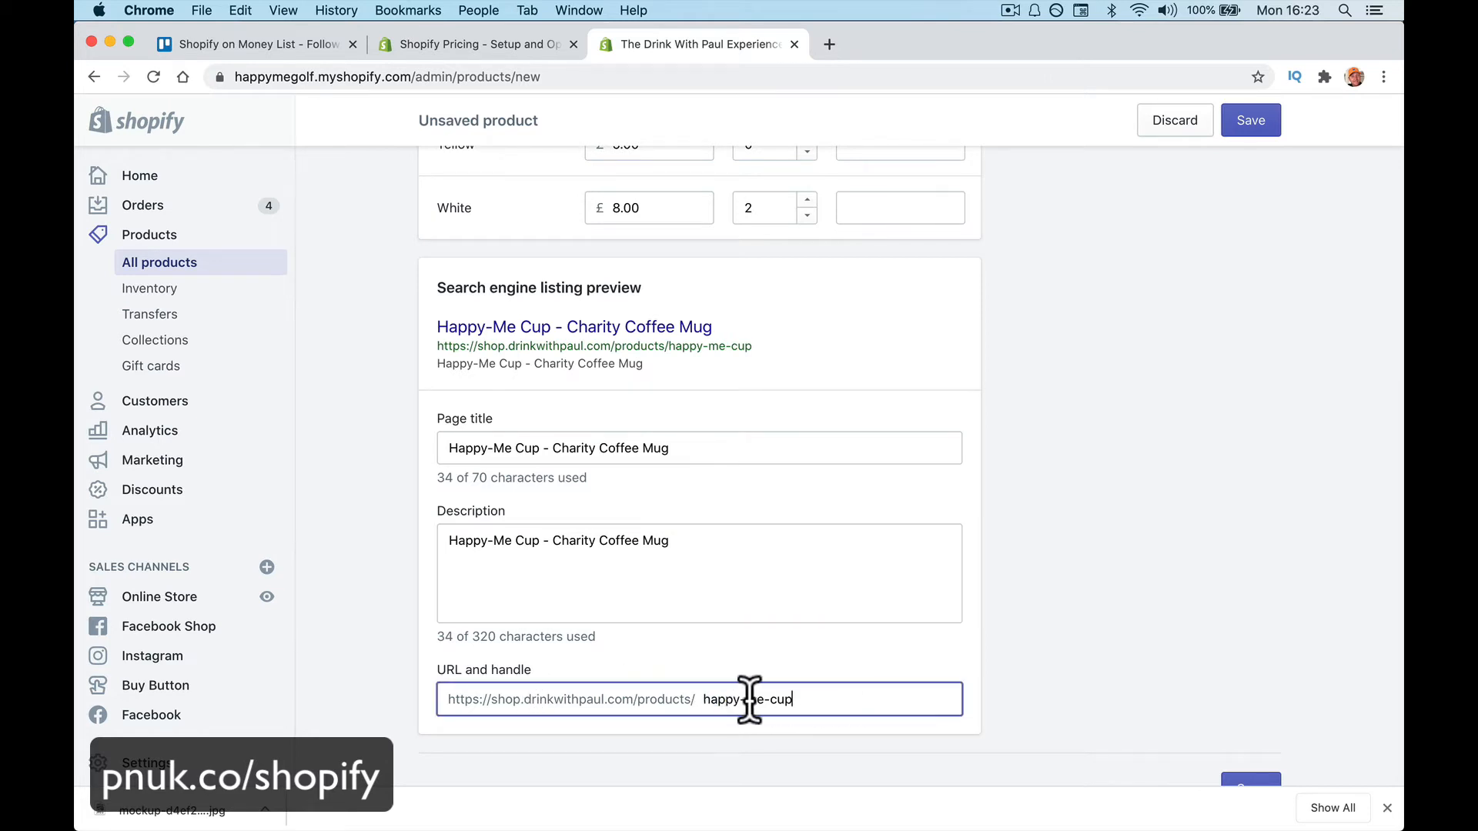
{"action": "left_click_drag", "start_coordinate": [750, 700], "coordinate": [679, 700]}
{"action": "scroll", "coordinate": [1137, 656], "scroll_direction": "down", "scroll_amount": 2}
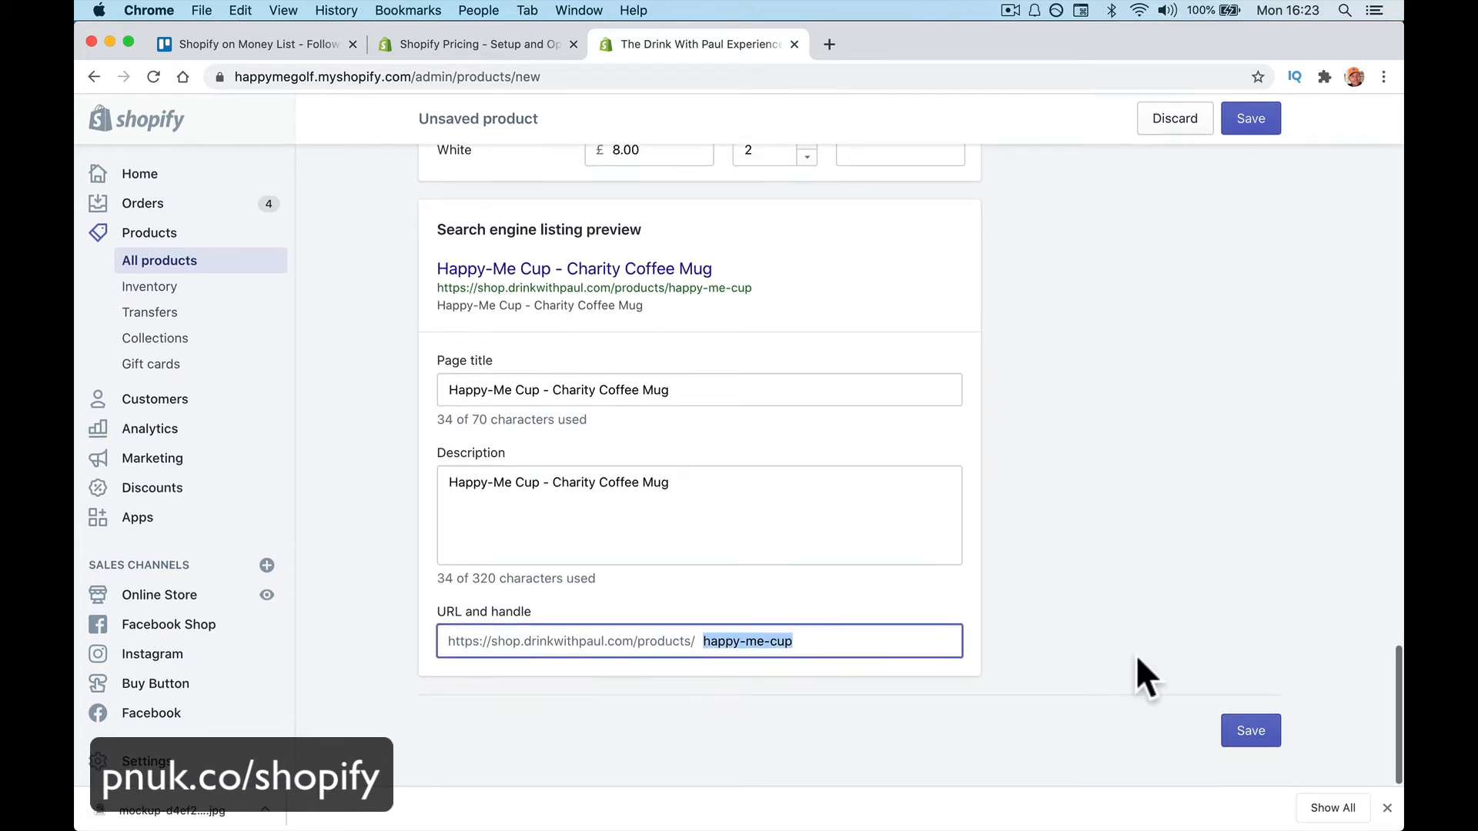
{"action": "left_click", "coordinate": [1234, 733]}
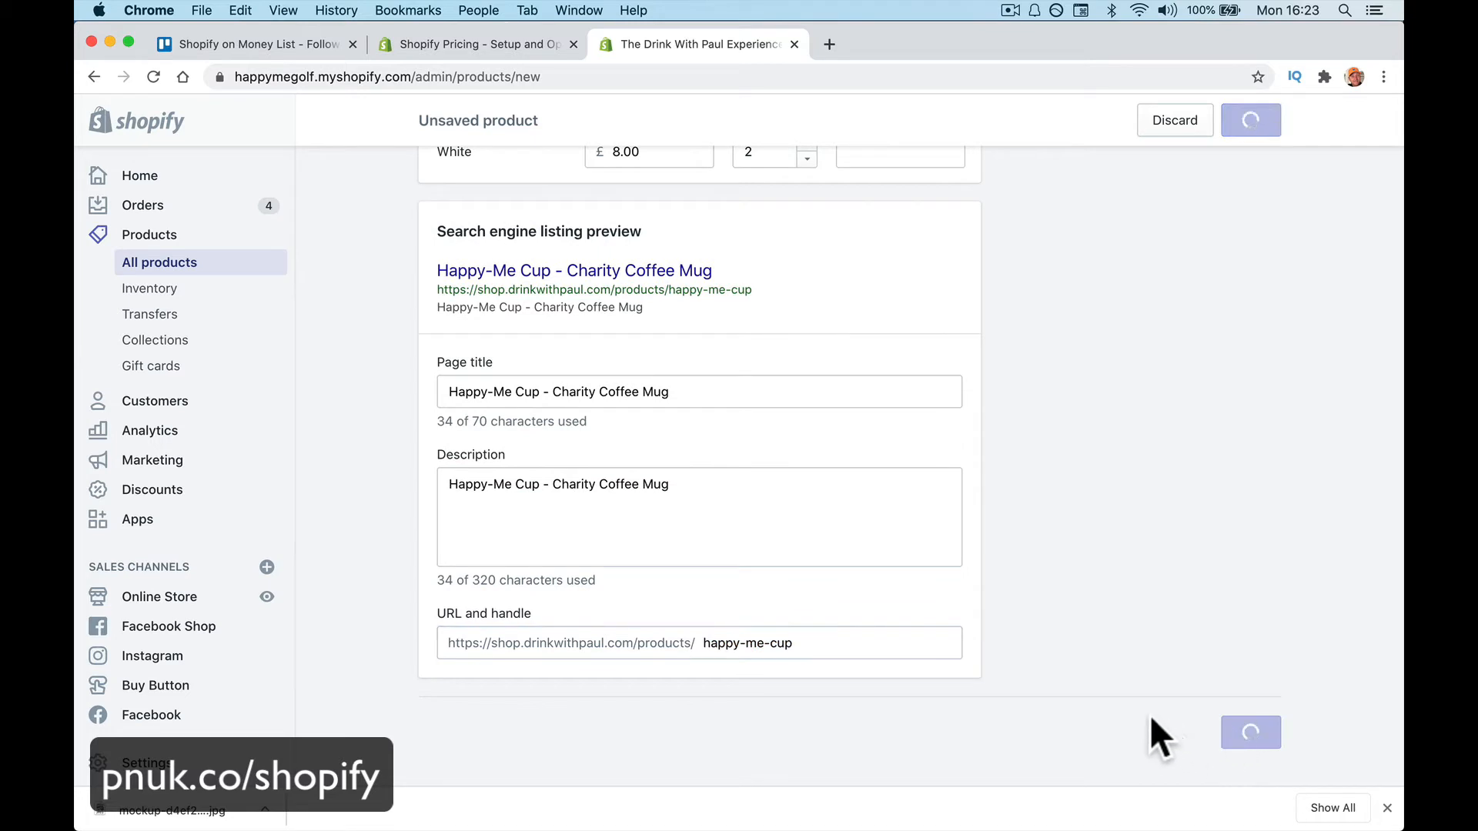
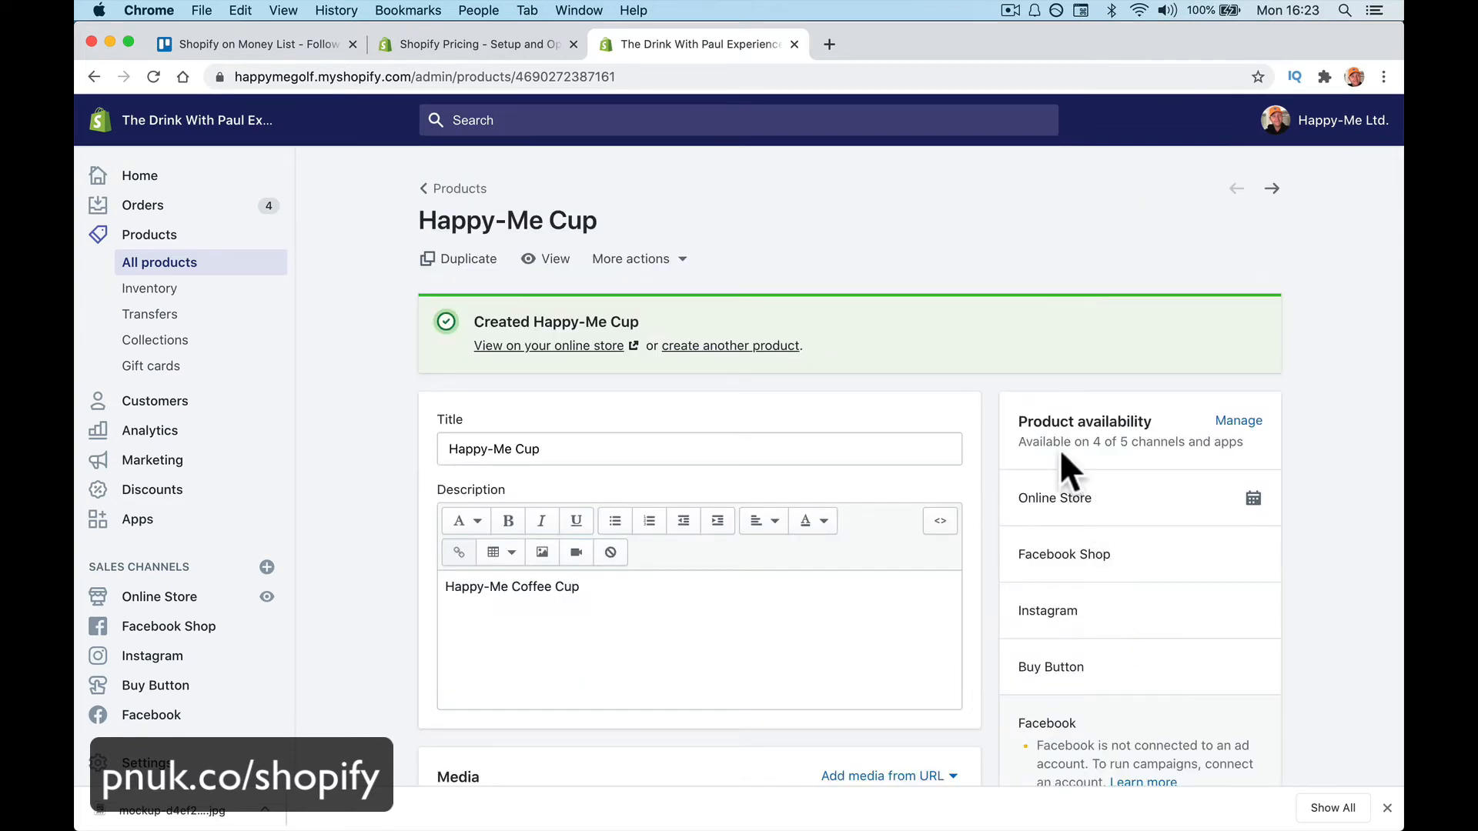
Review the product's sales channels, keeping it available on Instagram
{"action": "scroll", "coordinate": [1059, 454], "scroll_direction": "down", "scroll_amount": 3}
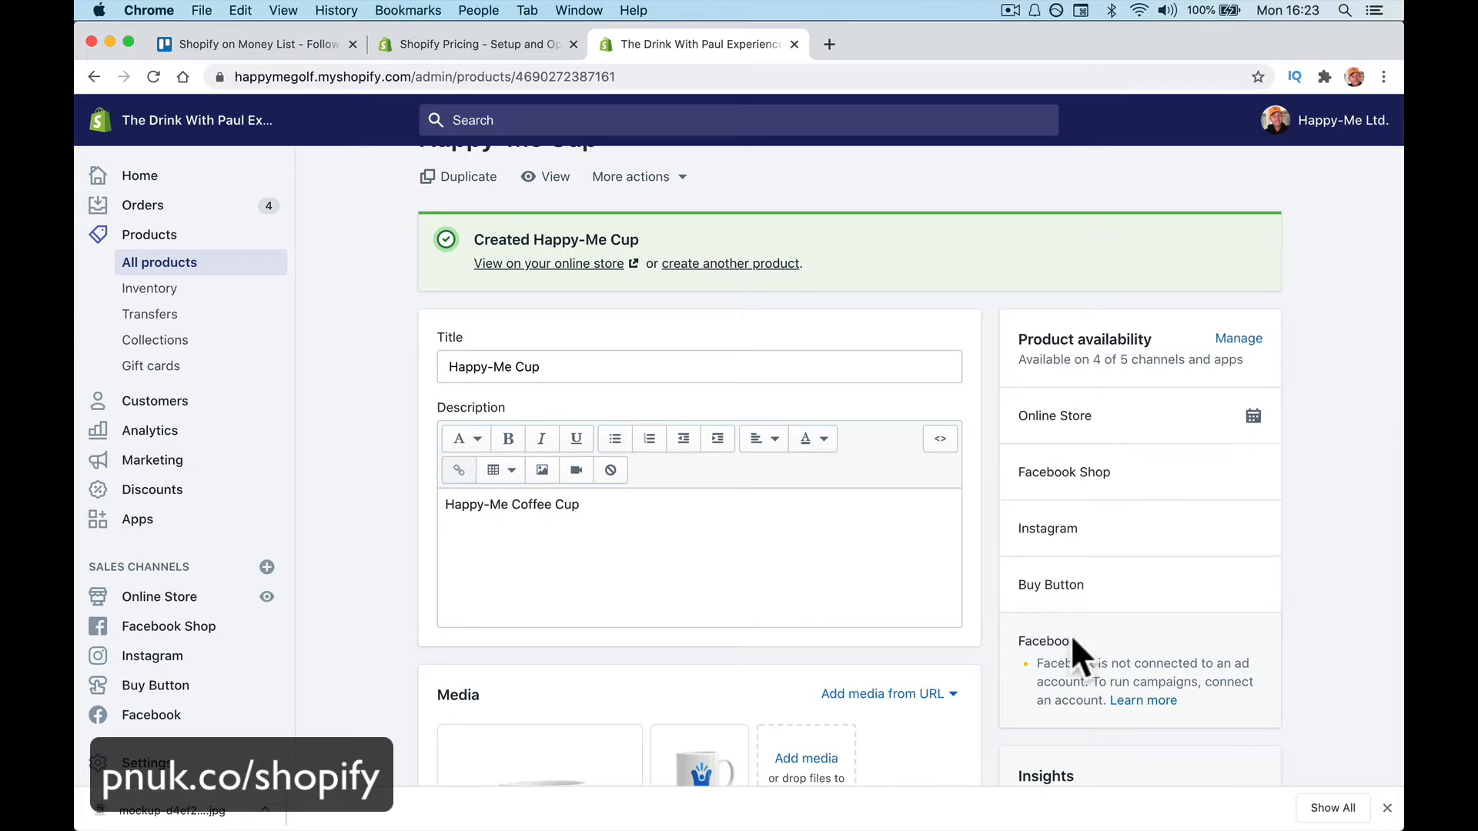
{"action": "left_click", "coordinate": [1232, 341]}
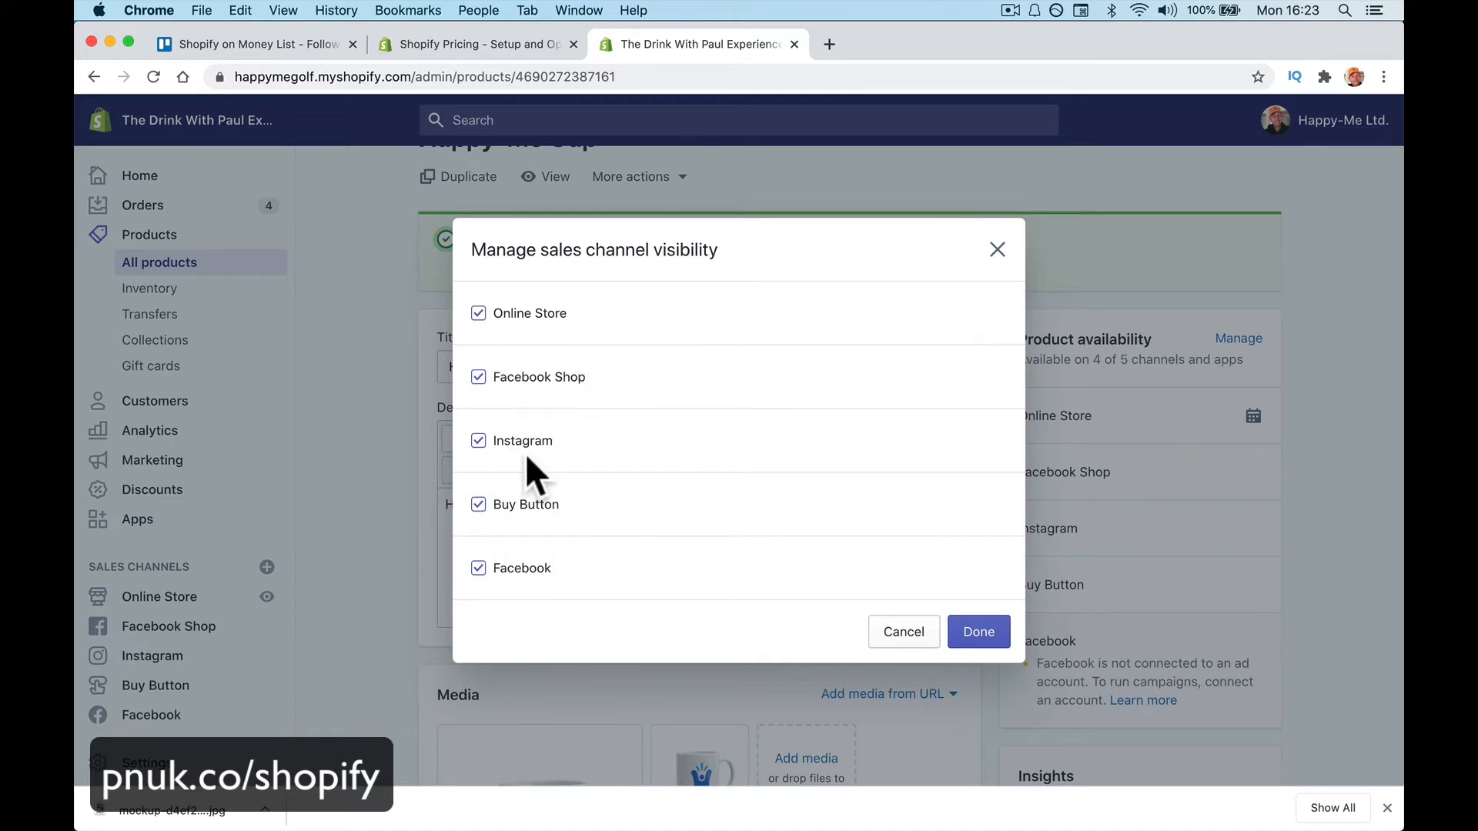
{"action": "left_click", "coordinate": [477, 442]}
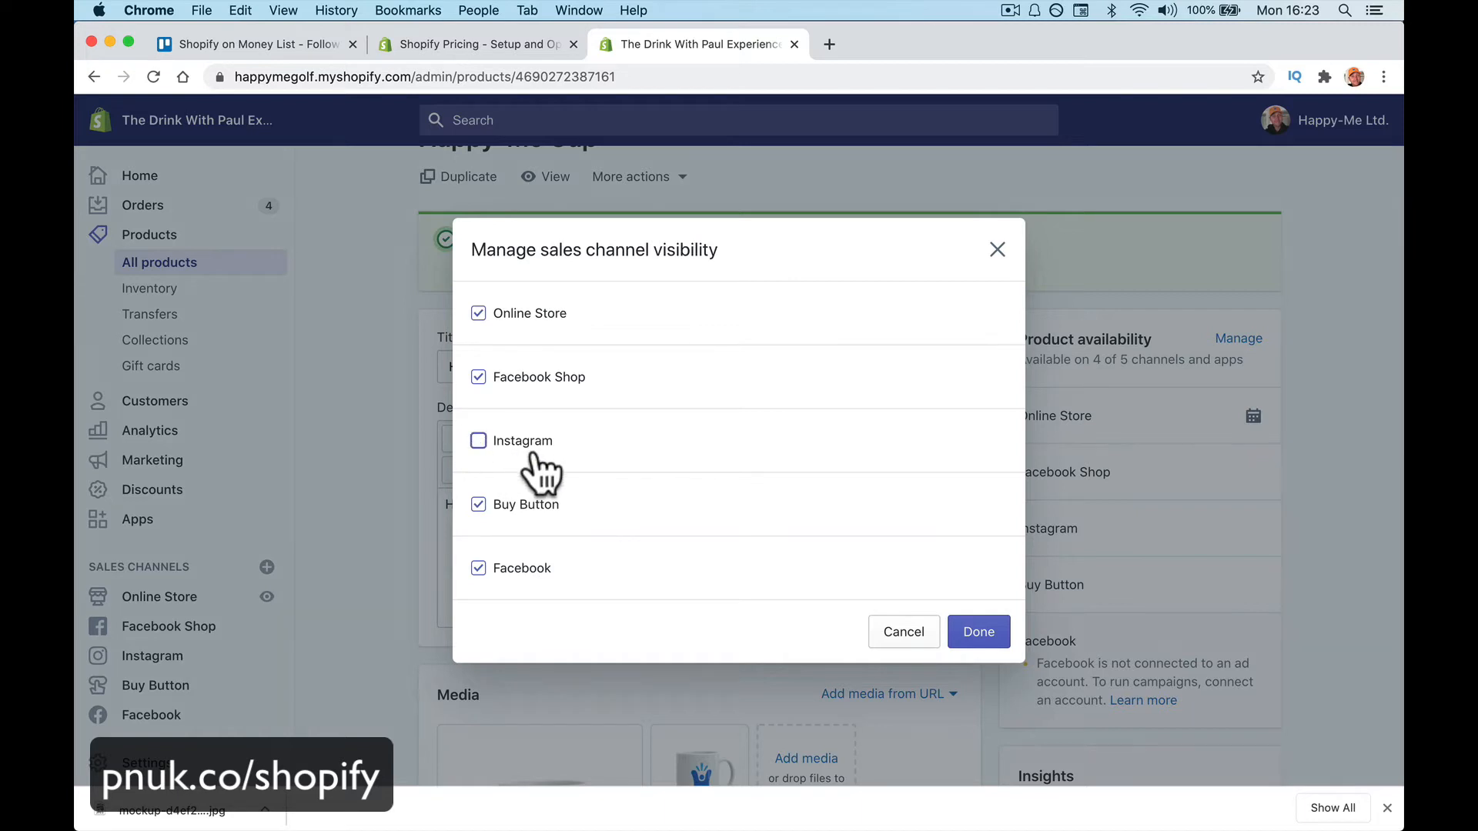
{"action": "left_click", "coordinate": [478, 442]}
{"action": "left_click", "coordinate": [974, 638]}
Set the product type to Mug and the vendor to Happy-Me
{"action": "scroll", "coordinate": [968, 658], "scroll_direction": "down", "scroll_amount": 5}
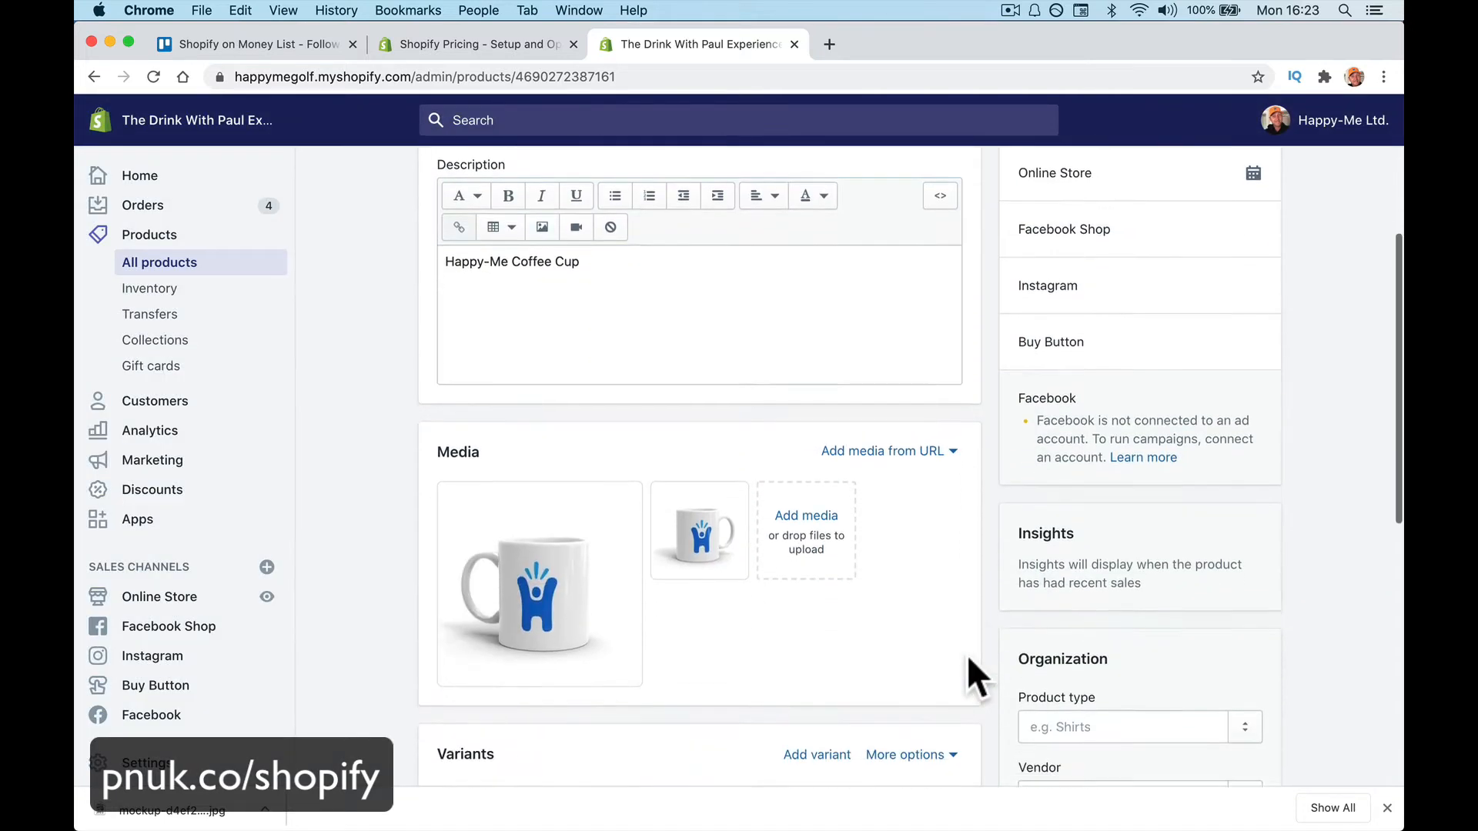
{"action": "scroll", "coordinate": [966, 655], "scroll_direction": "down", "scroll_amount": 4}
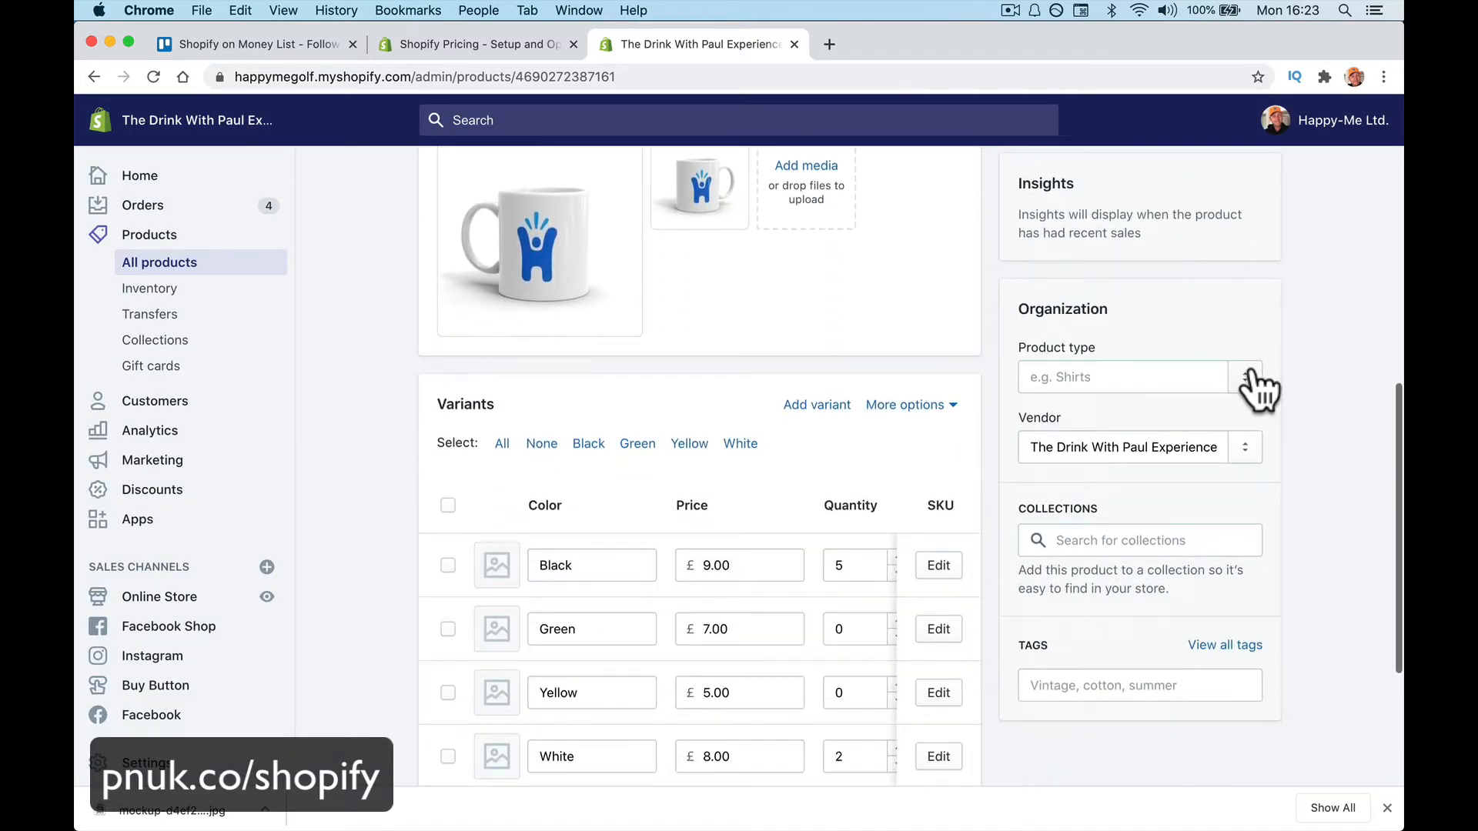
{"action": "left_click", "coordinate": [1245, 377]}
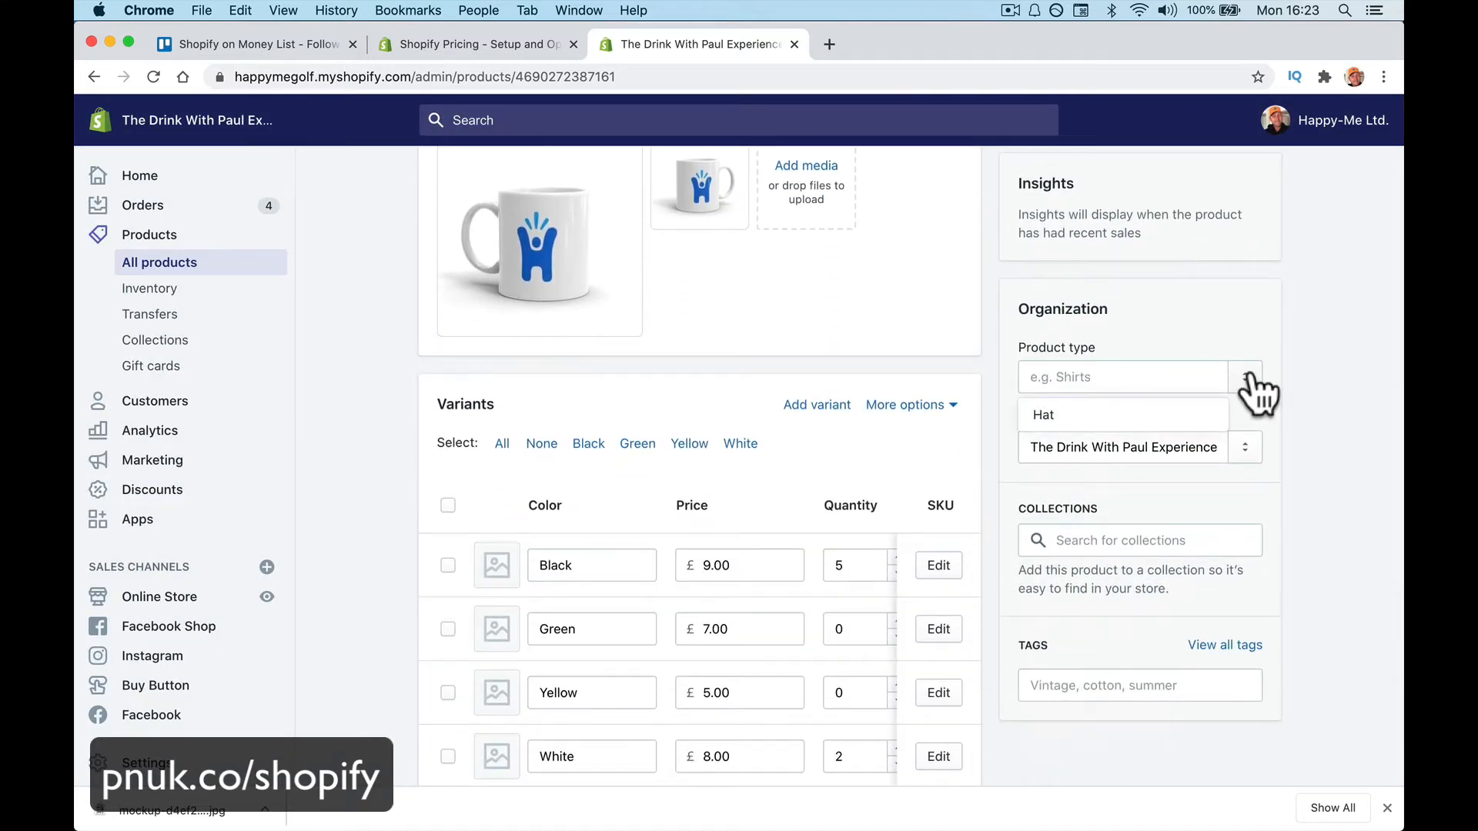
{"action": "left_click", "coordinate": [1144, 381]}
{"action": "type", "text": "Mu"}
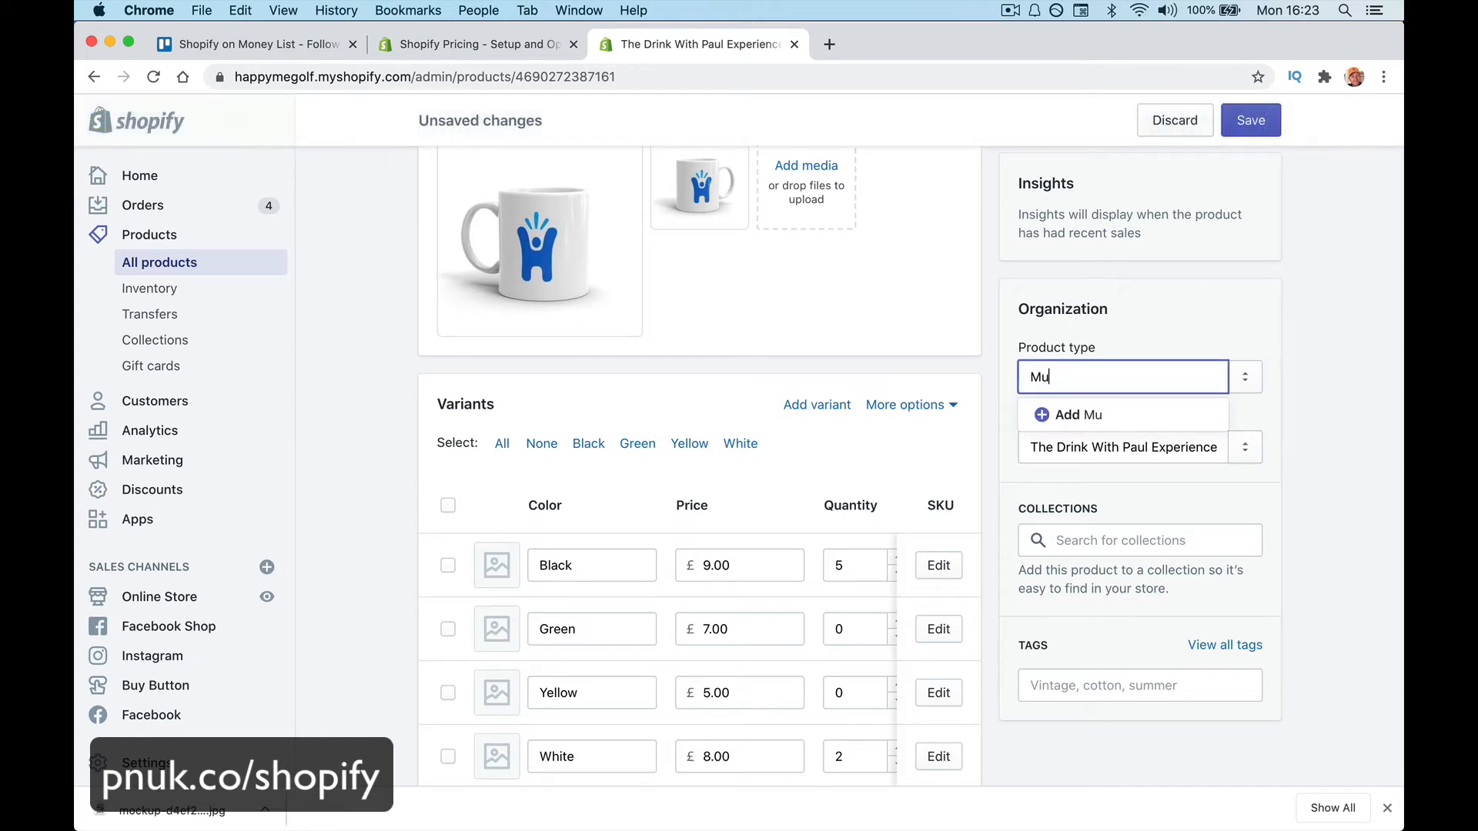
{"action": "type", "text": "g"}
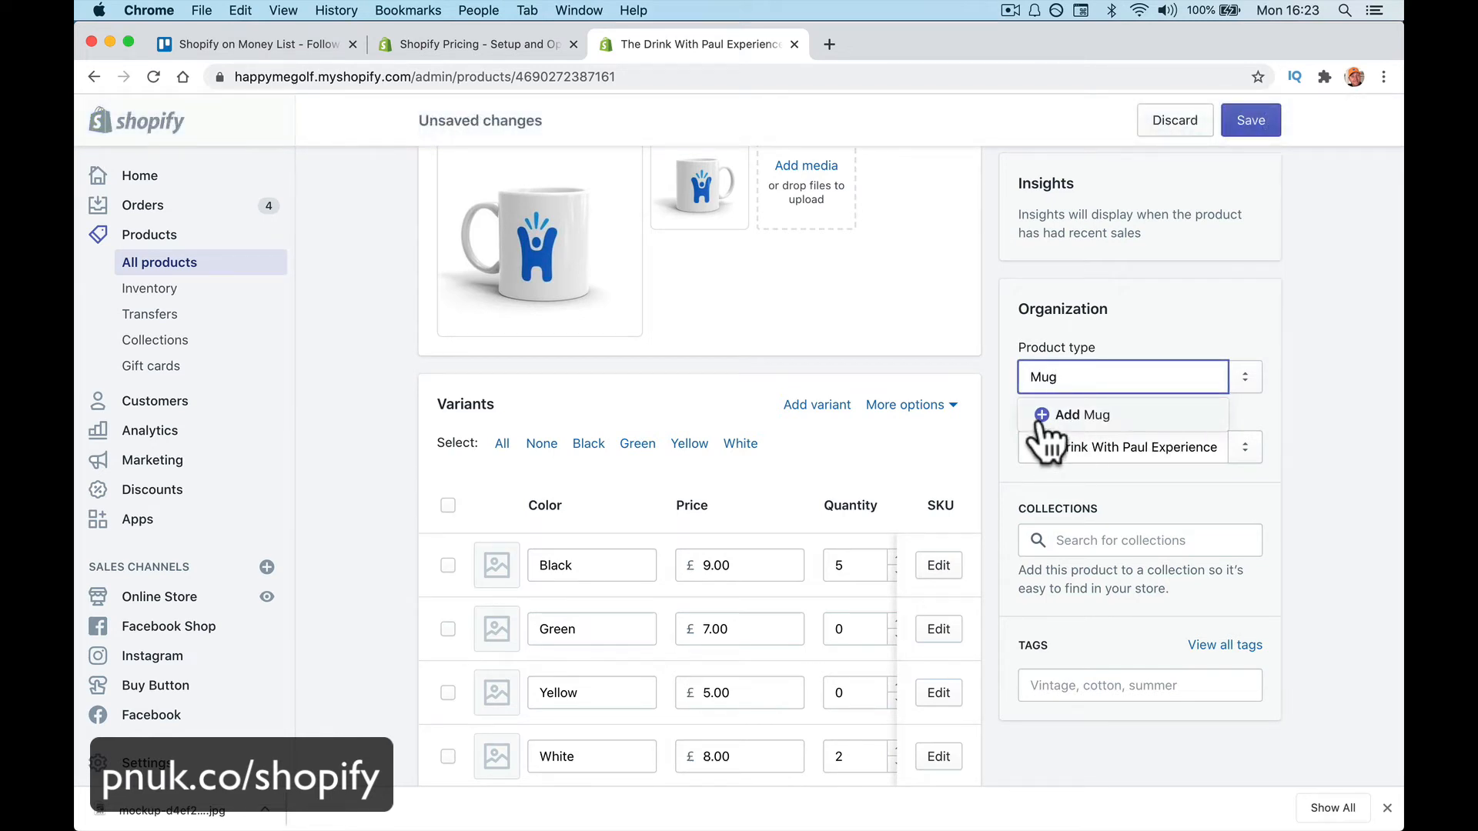
{"action": "left_click", "coordinate": [1112, 420]}
{"action": "scroll", "coordinate": [1166, 436], "scroll_direction": "down", "scroll_amount": 2}
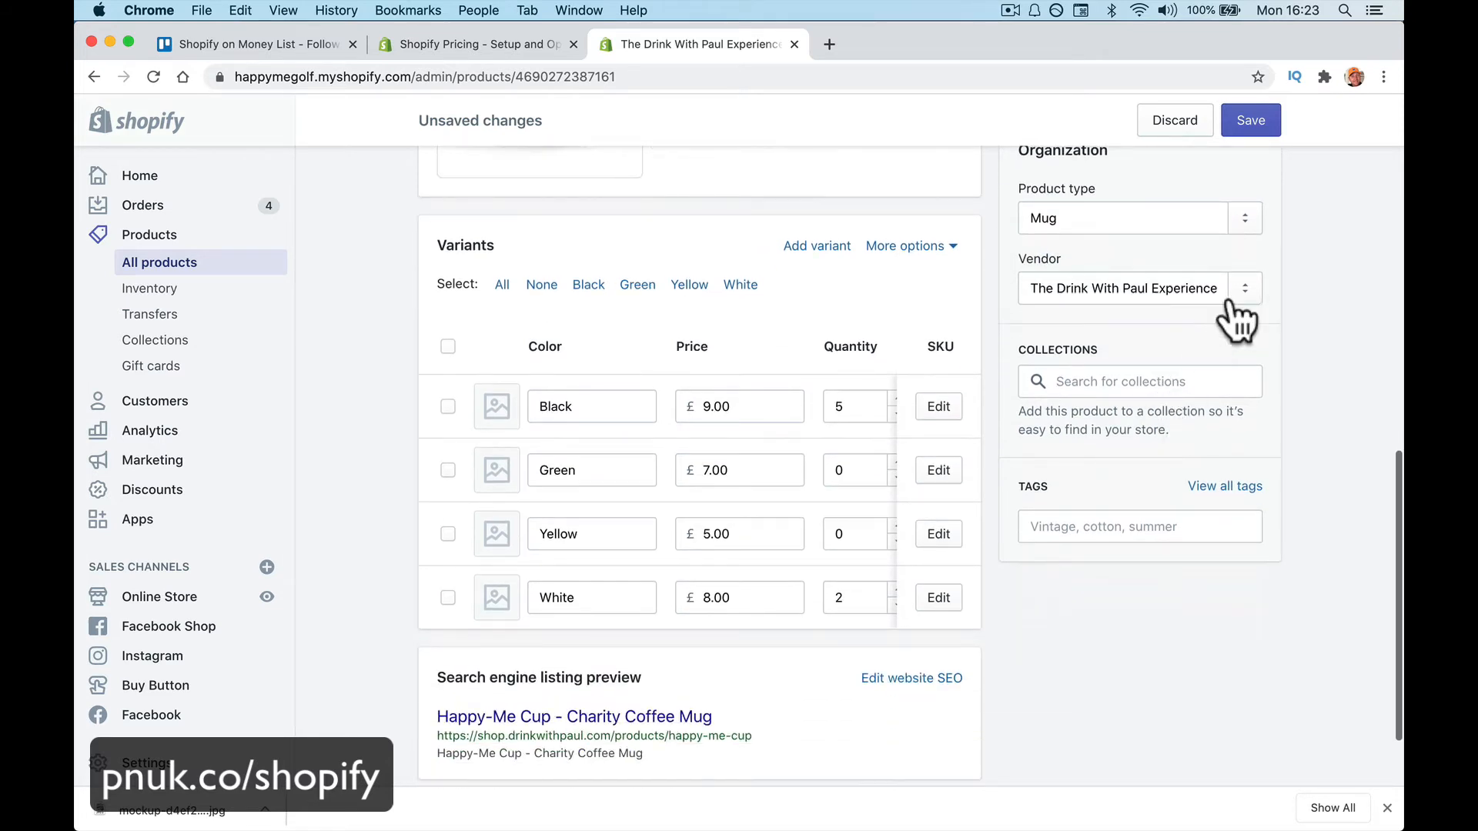
{"action": "left_click", "coordinate": [1228, 293]}
{"action": "left_click", "coordinate": [1145, 326]}
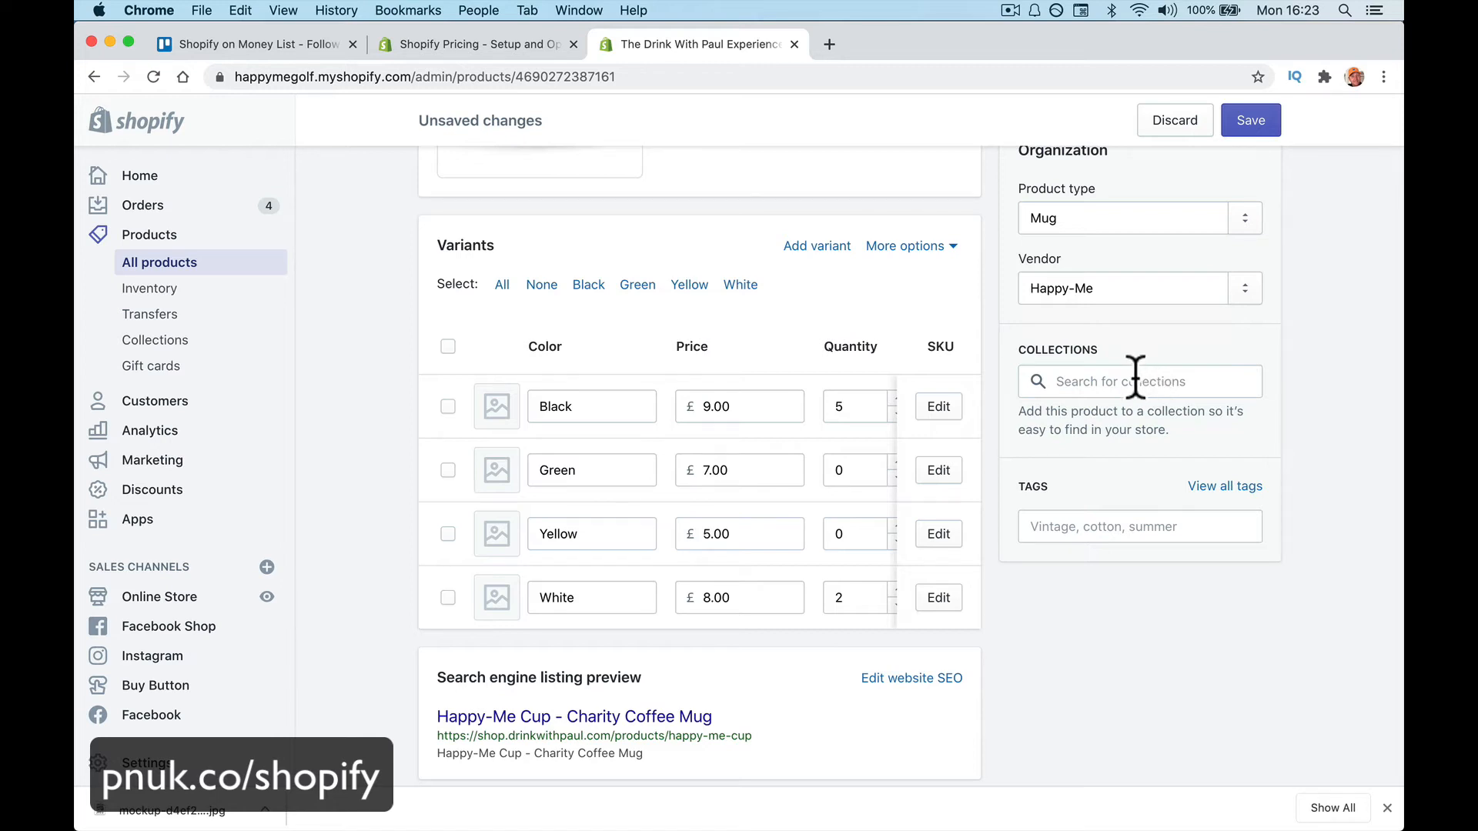
Tag the product Cups and Mugs with no collection, and save it
{"action": "left_click", "coordinate": [1132, 381]}
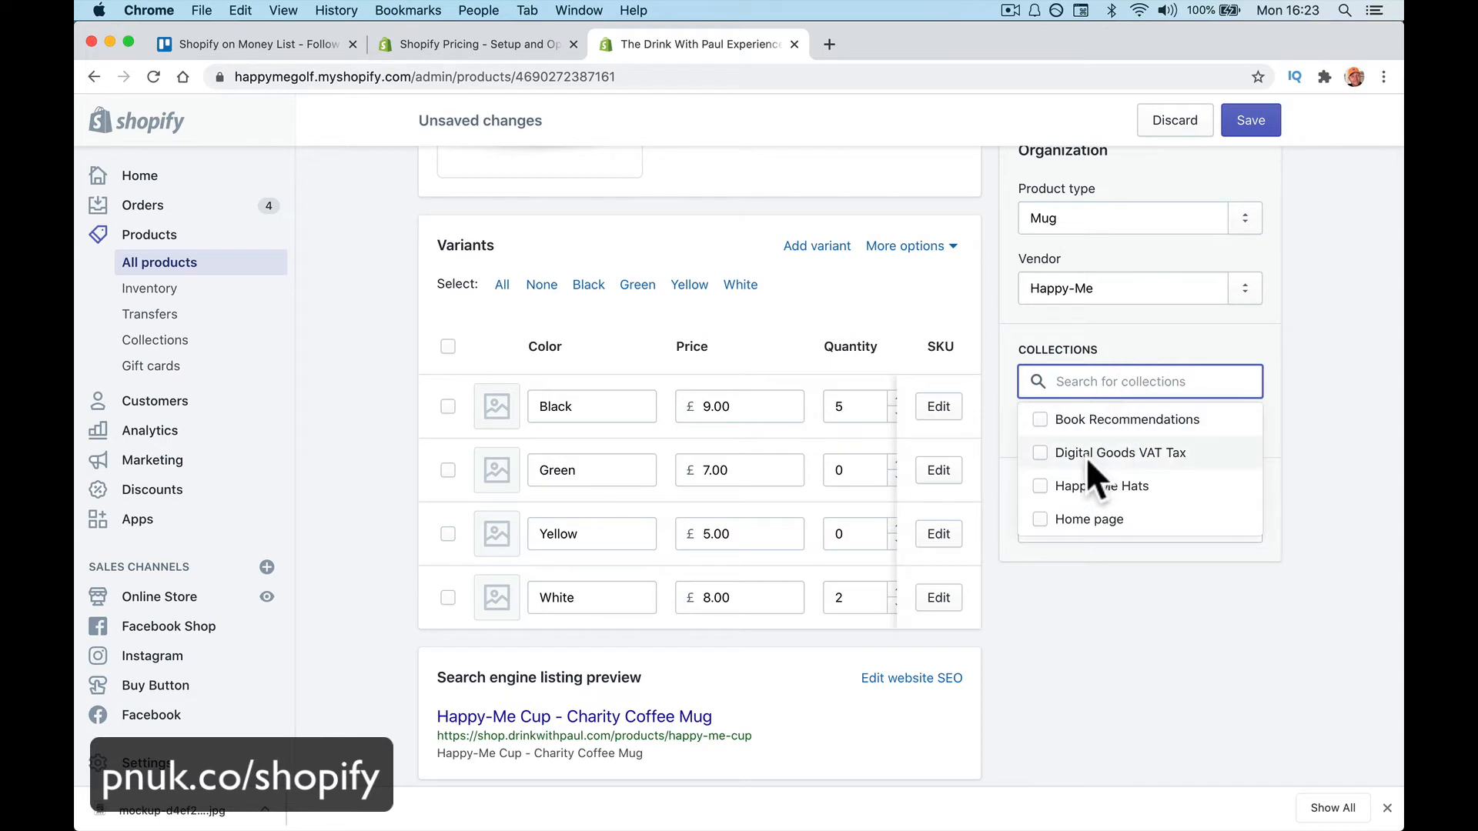
{"action": "scroll", "coordinate": [1087, 456], "scroll_direction": "up", "scroll_amount": 1}
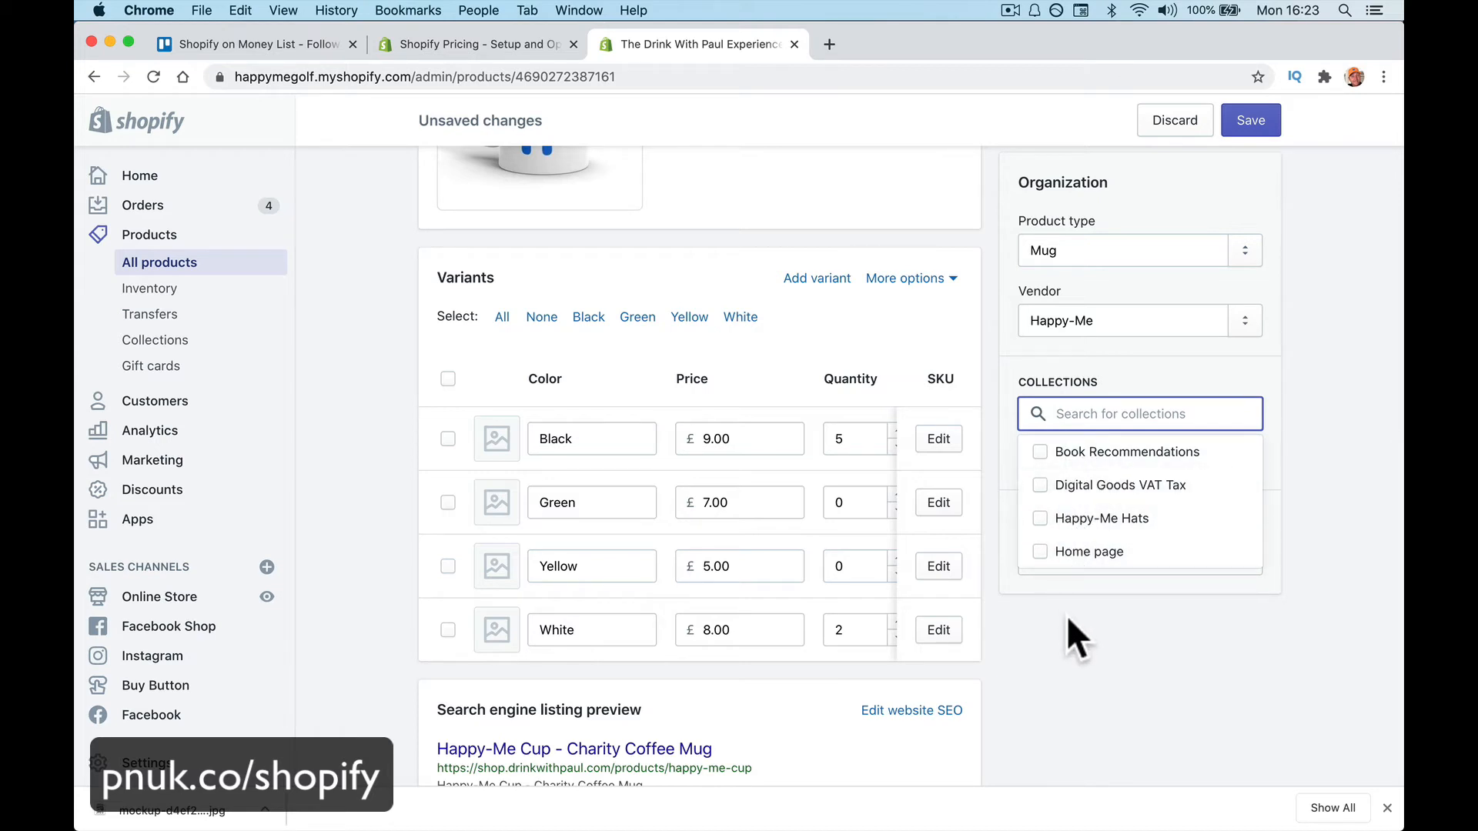
{"action": "left_click", "coordinate": [1046, 646]}
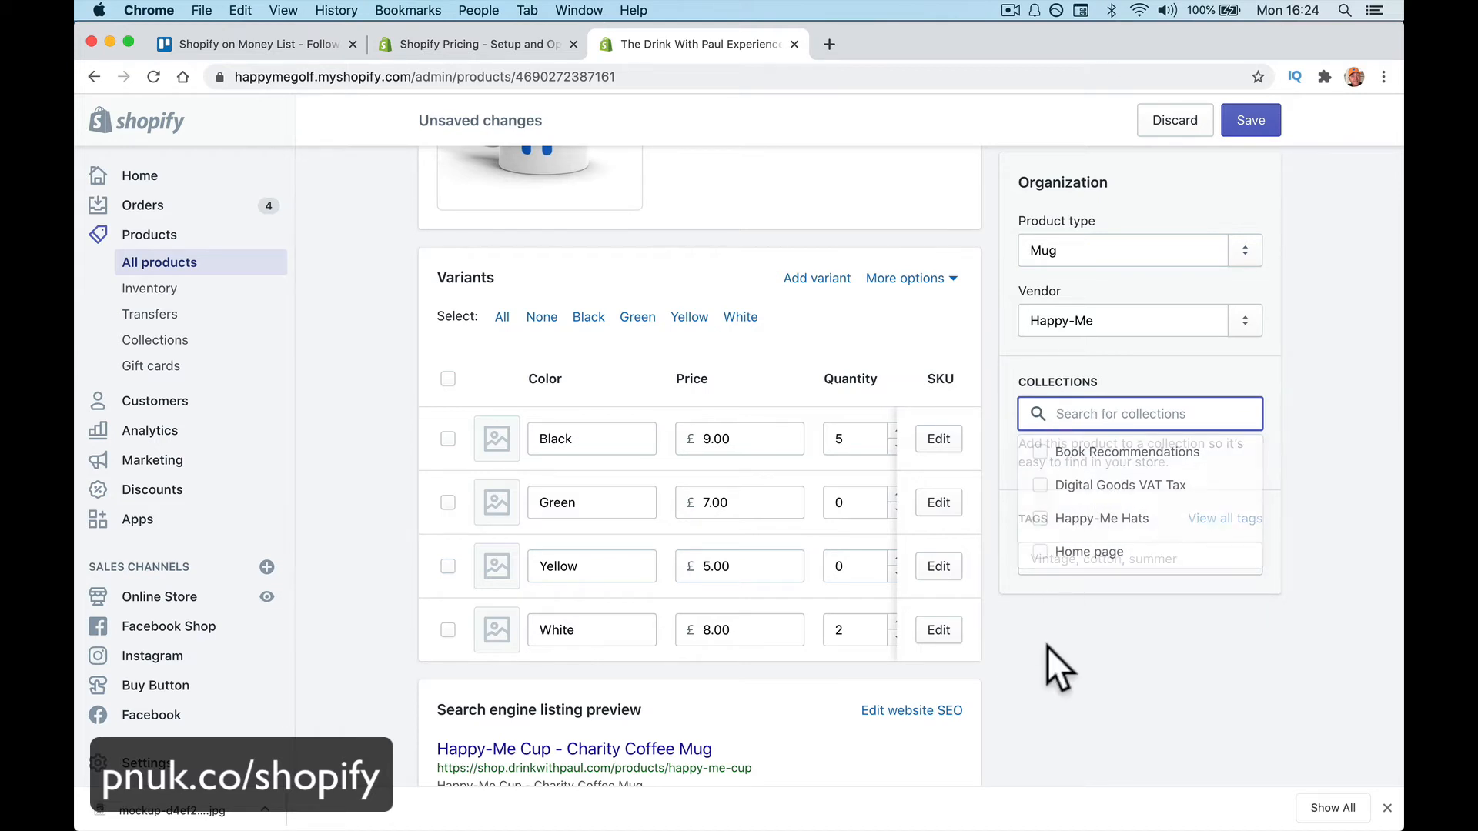
{"action": "left_click", "coordinate": [1045, 559]}
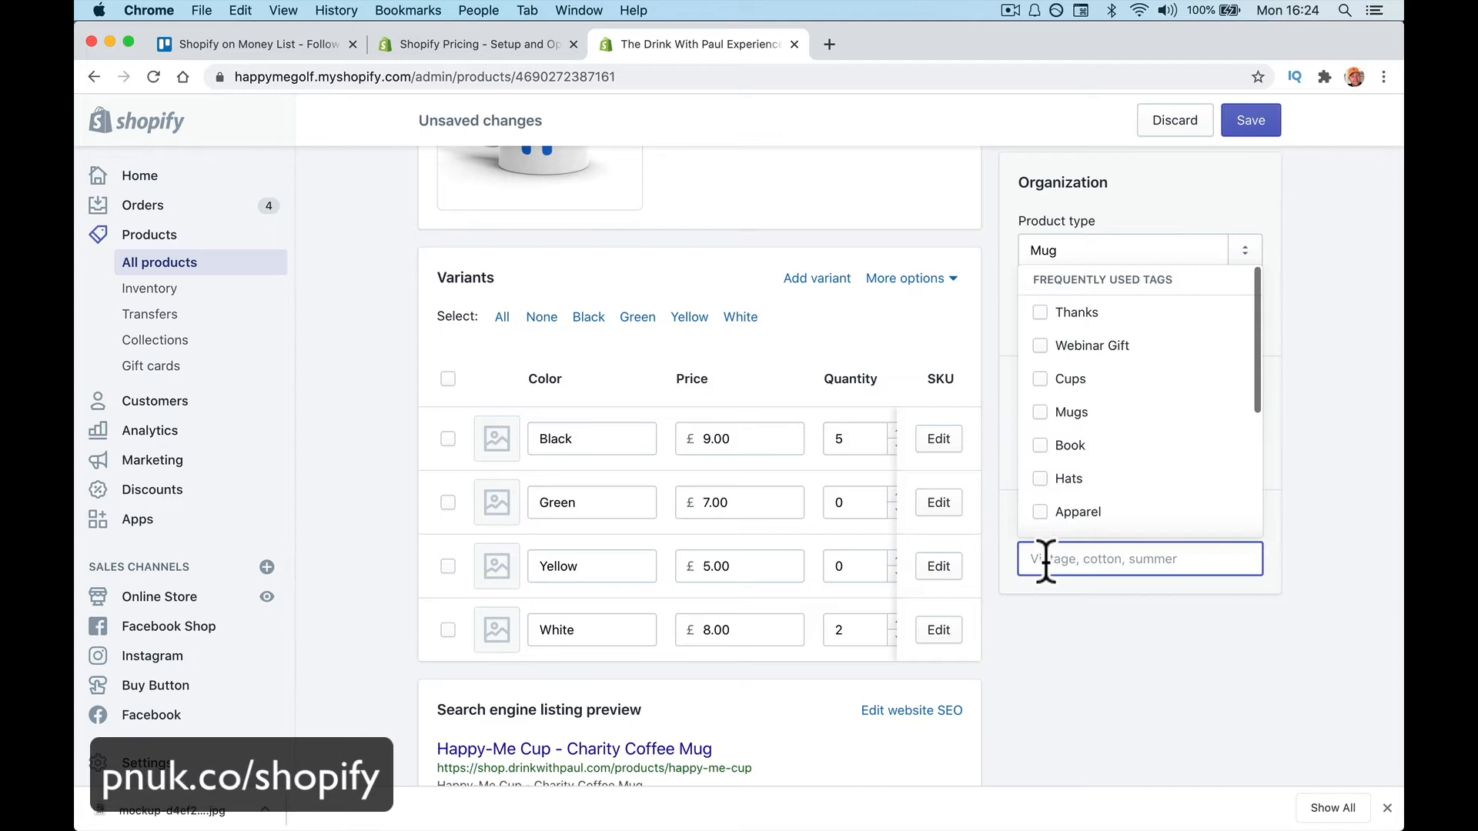
{"action": "left_click", "coordinate": [1064, 385]}
{"action": "left_click", "coordinate": [1057, 412]}
{"action": "scroll", "coordinate": [1073, 474], "scroll_direction": "down", "scroll_amount": 5}
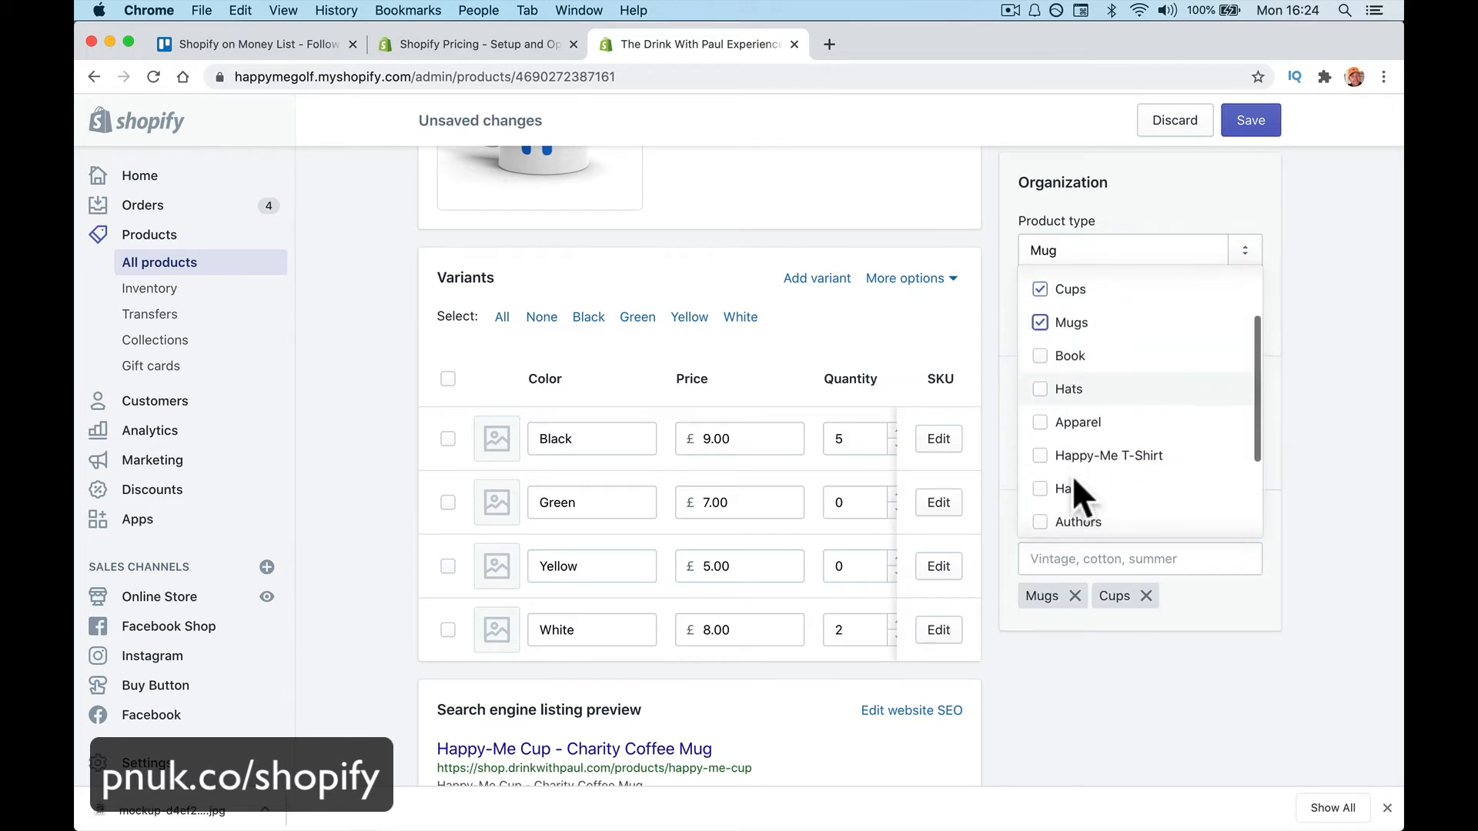
{"action": "scroll", "coordinate": [1073, 474], "scroll_direction": "up", "scroll_amount": 5}
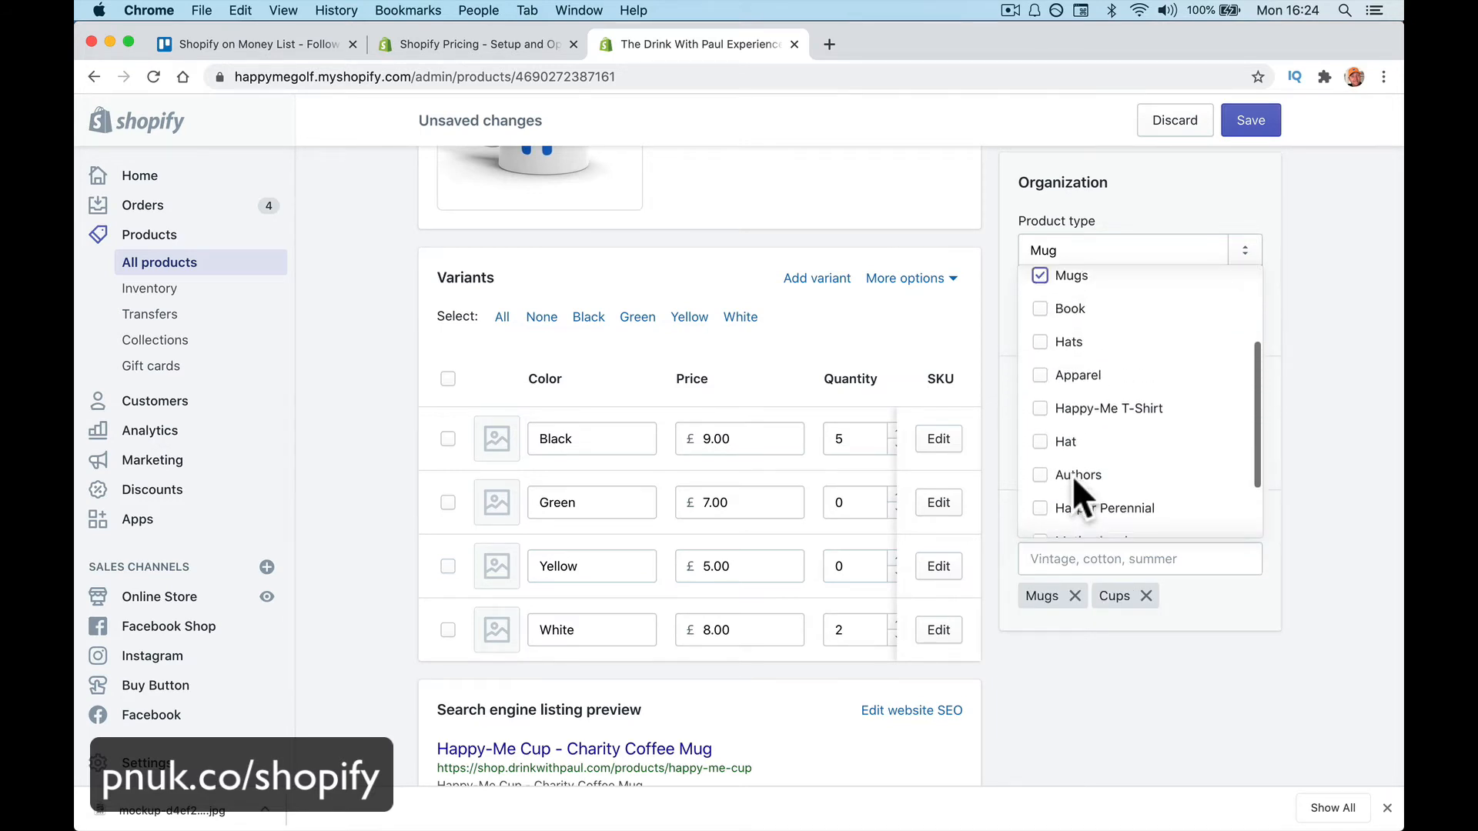
{"action": "scroll", "coordinate": [1072, 401], "scroll_direction": "down", "scroll_amount": 3}
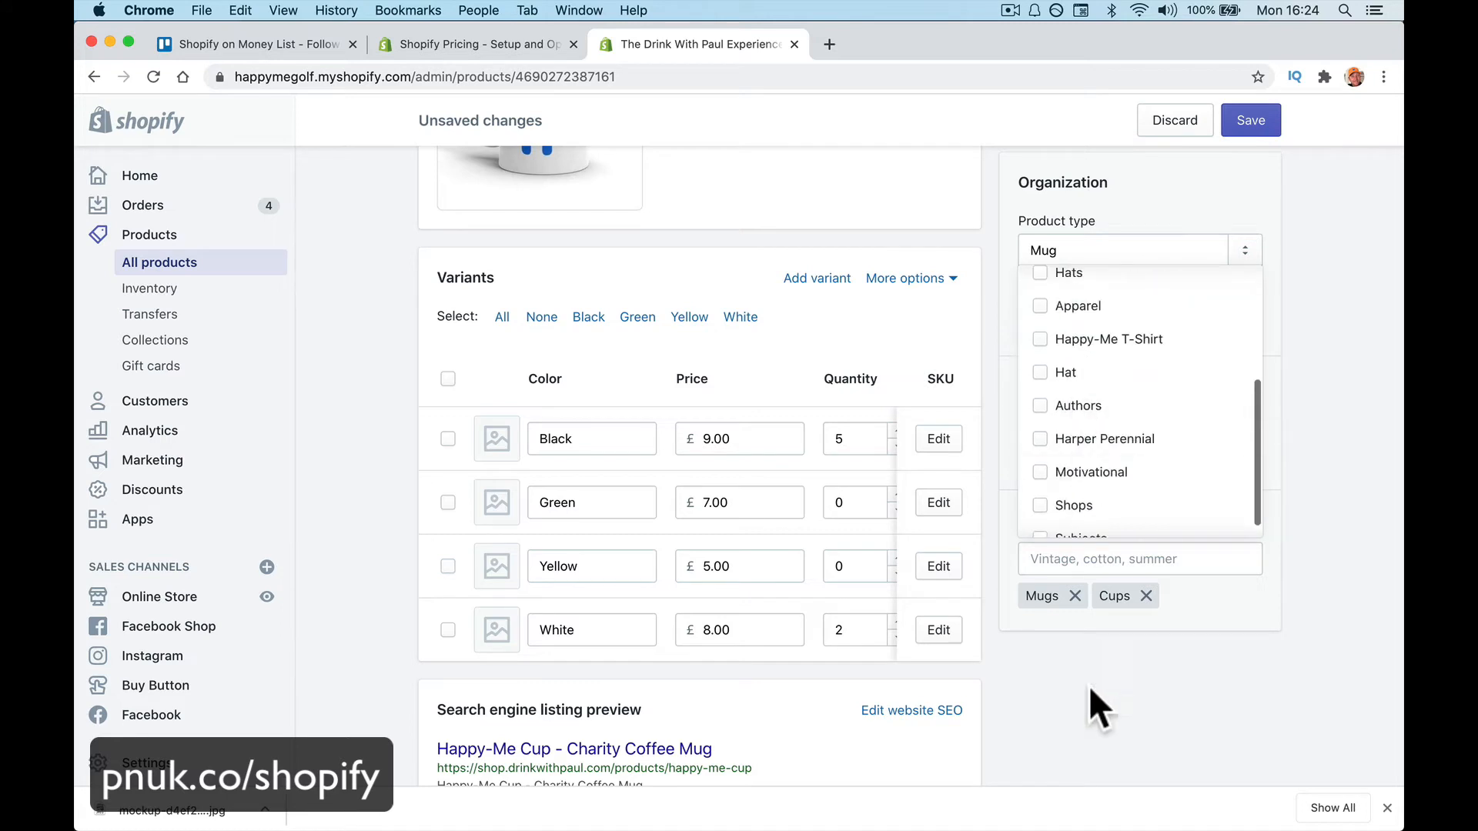
{"action": "left_click", "coordinate": [1096, 660]}
{"action": "left_click", "coordinate": [1264, 127]}
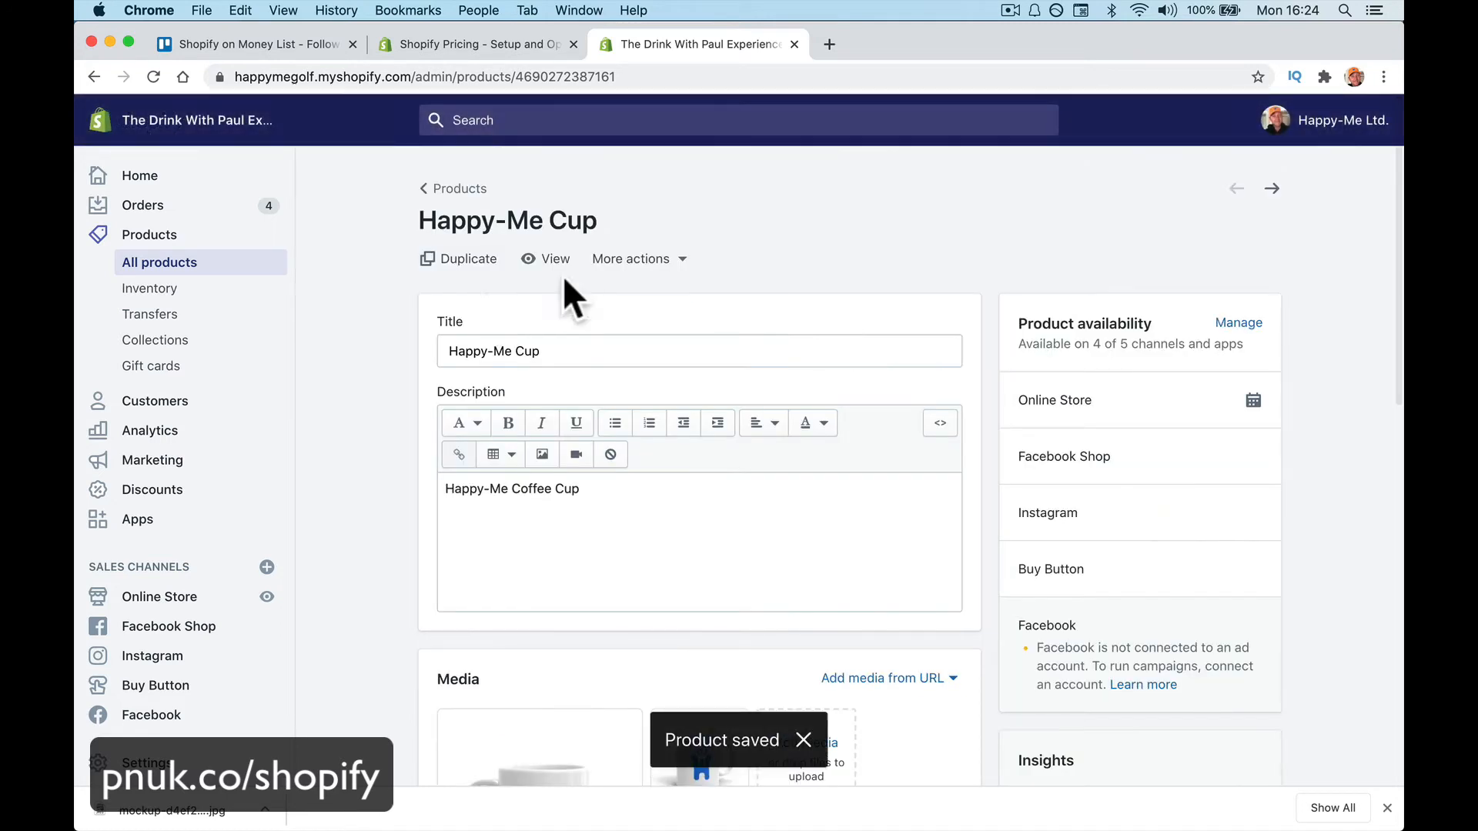
{"action": "left_click", "coordinate": [547, 260]}
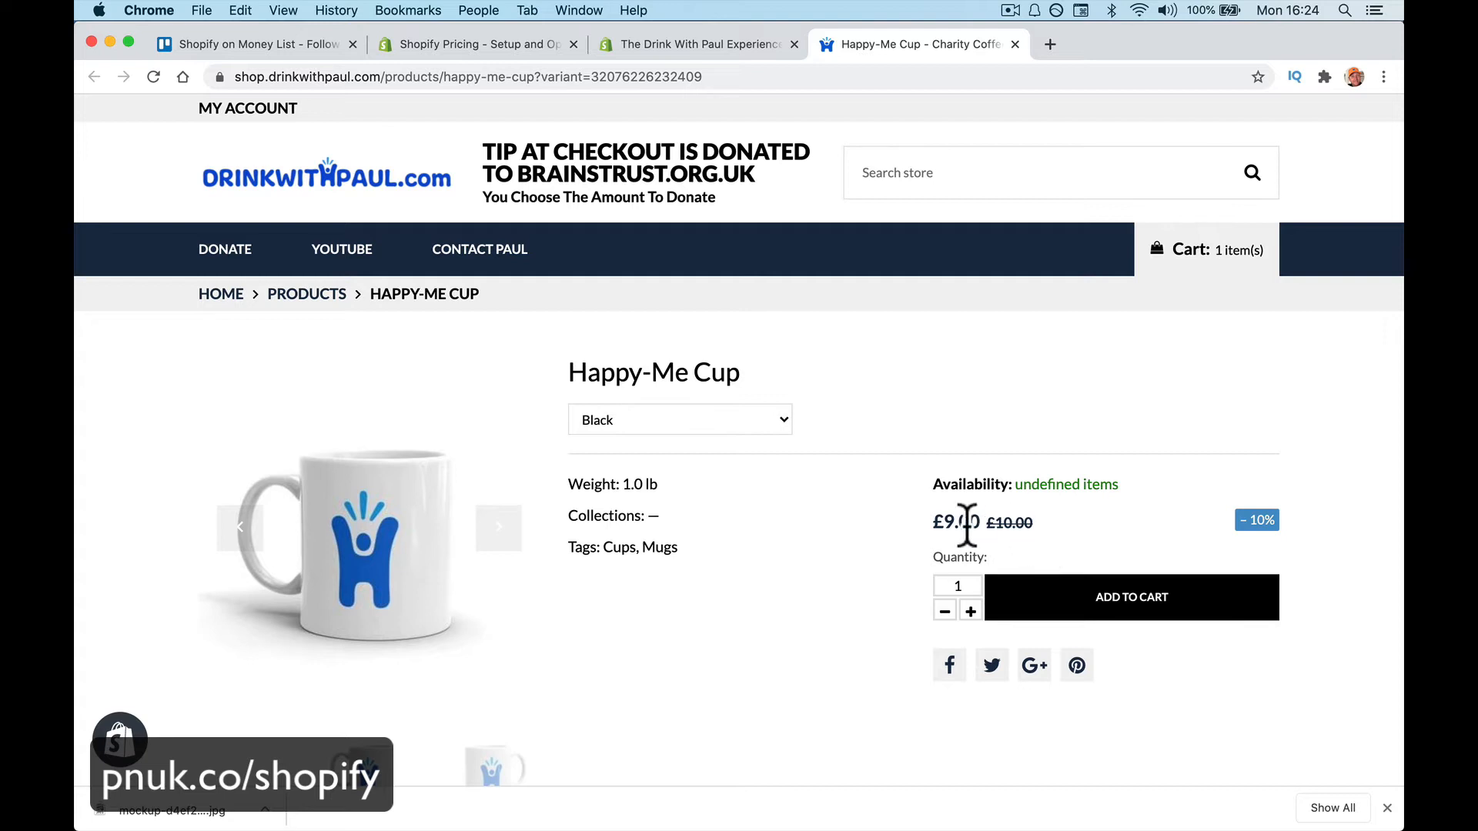
Switch the store page variant through Green, Yellow and White, confirming White sells at £8.00
{"action": "left_click", "coordinate": [757, 424]}
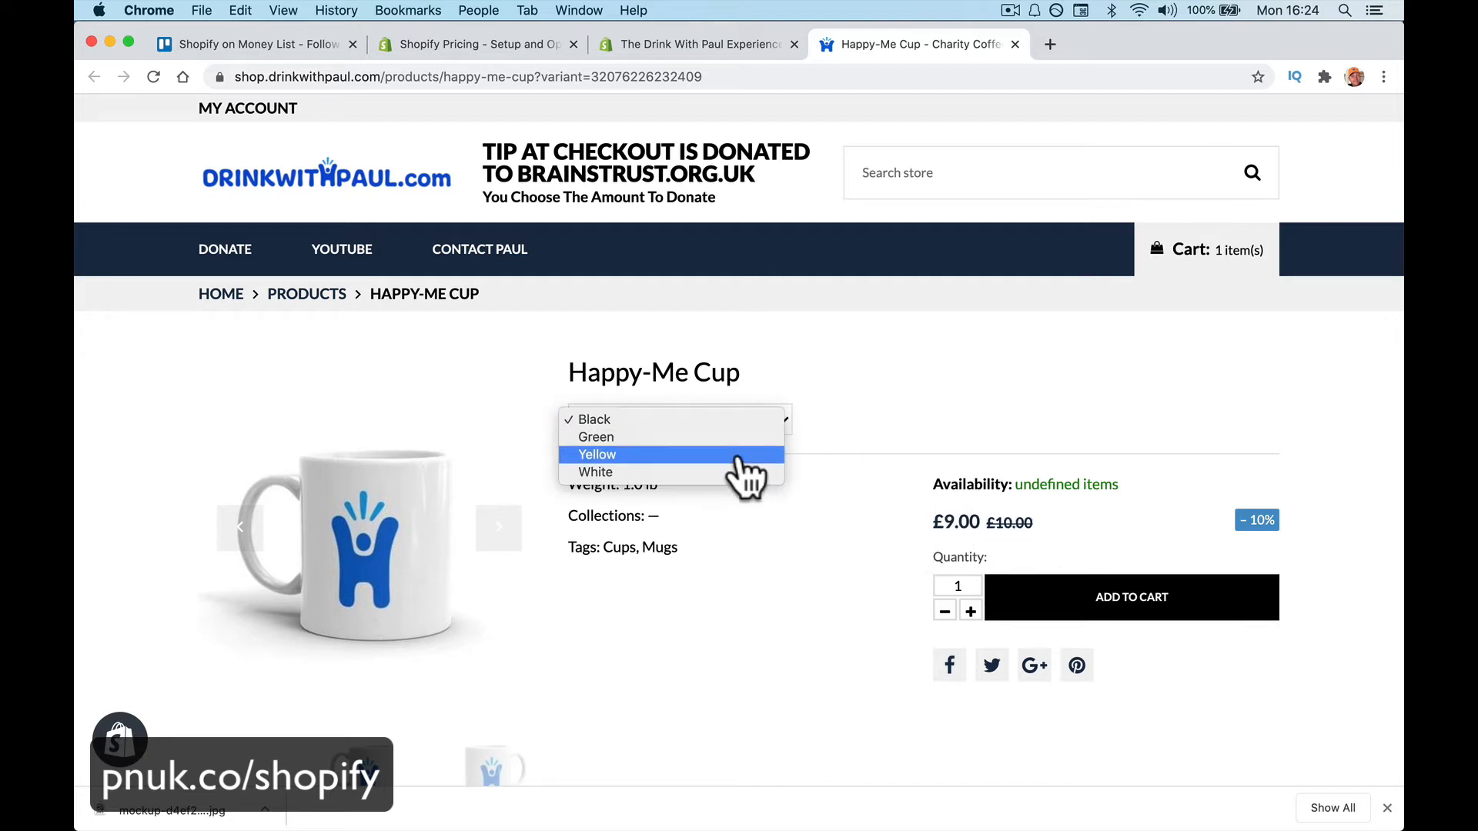
{"action": "left_click", "coordinate": [737, 435]}
{"action": "left_click", "coordinate": [739, 431]}
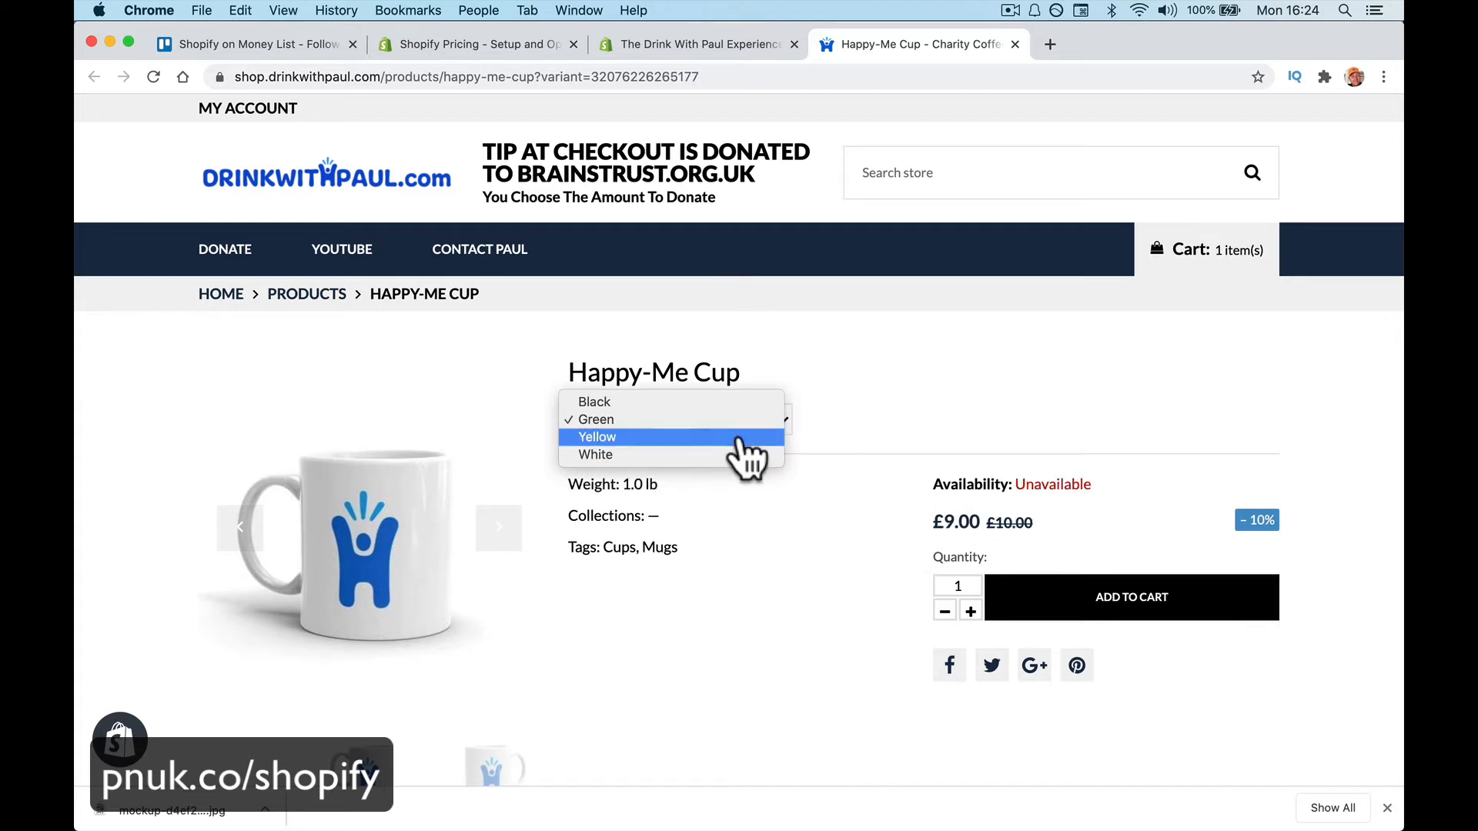
{"action": "left_click", "coordinate": [739, 437]}
{"action": "left_click", "coordinate": [739, 437]}
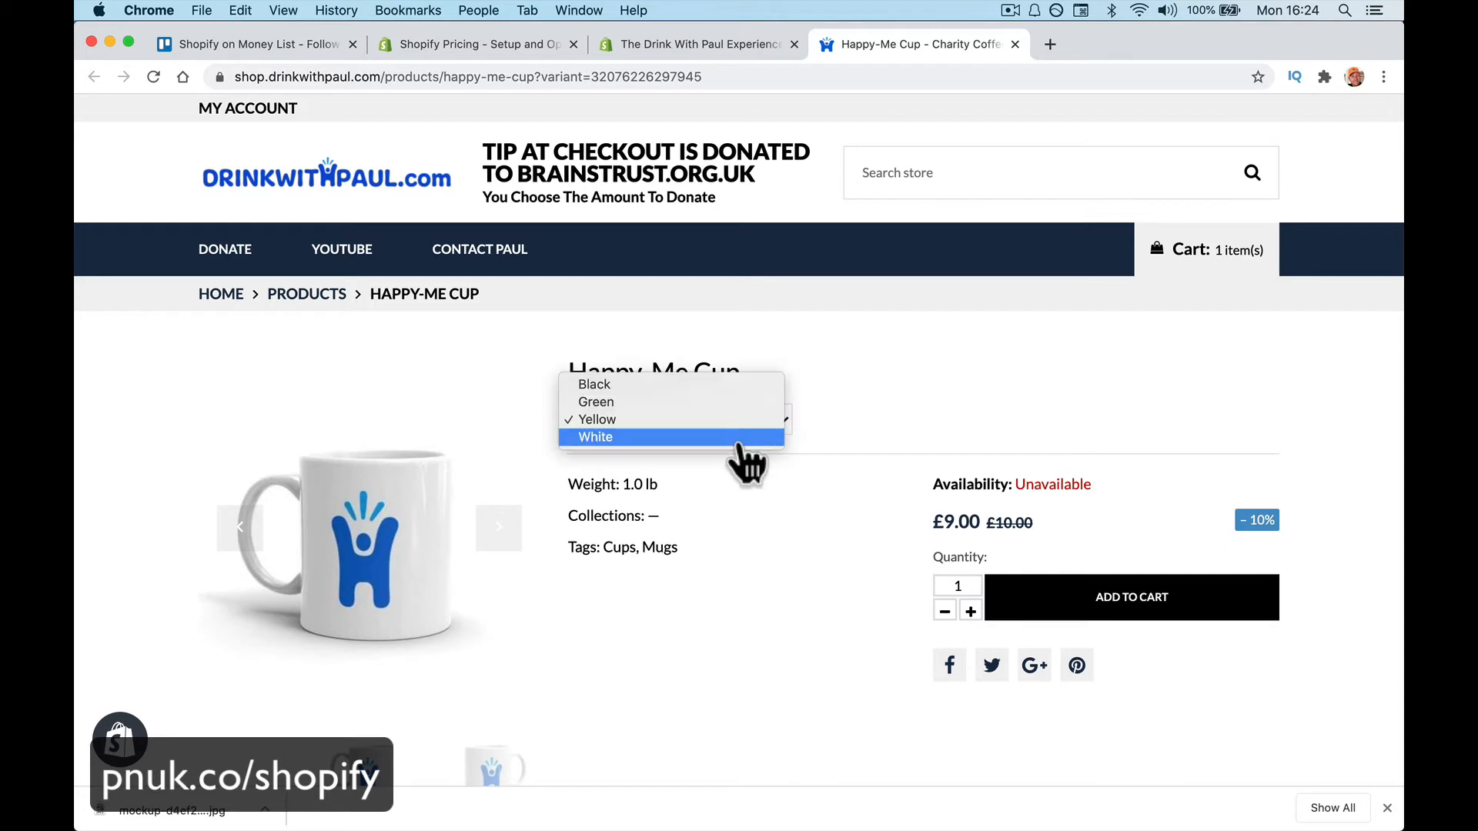
{"action": "left_click", "coordinate": [741, 440]}
{"action": "left_click", "coordinate": [739, 445]}
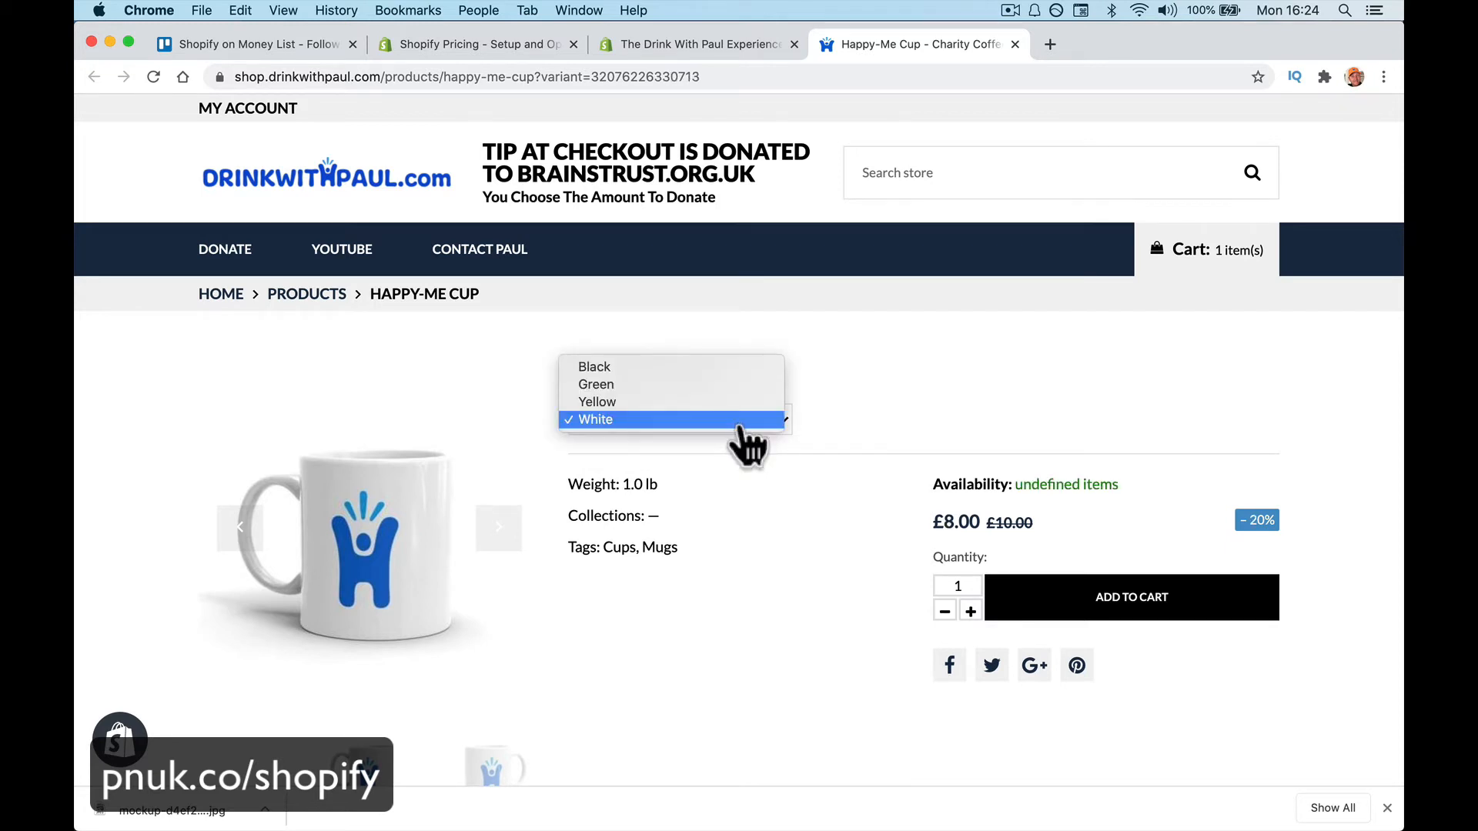
{"action": "left_click", "coordinate": [739, 425]}
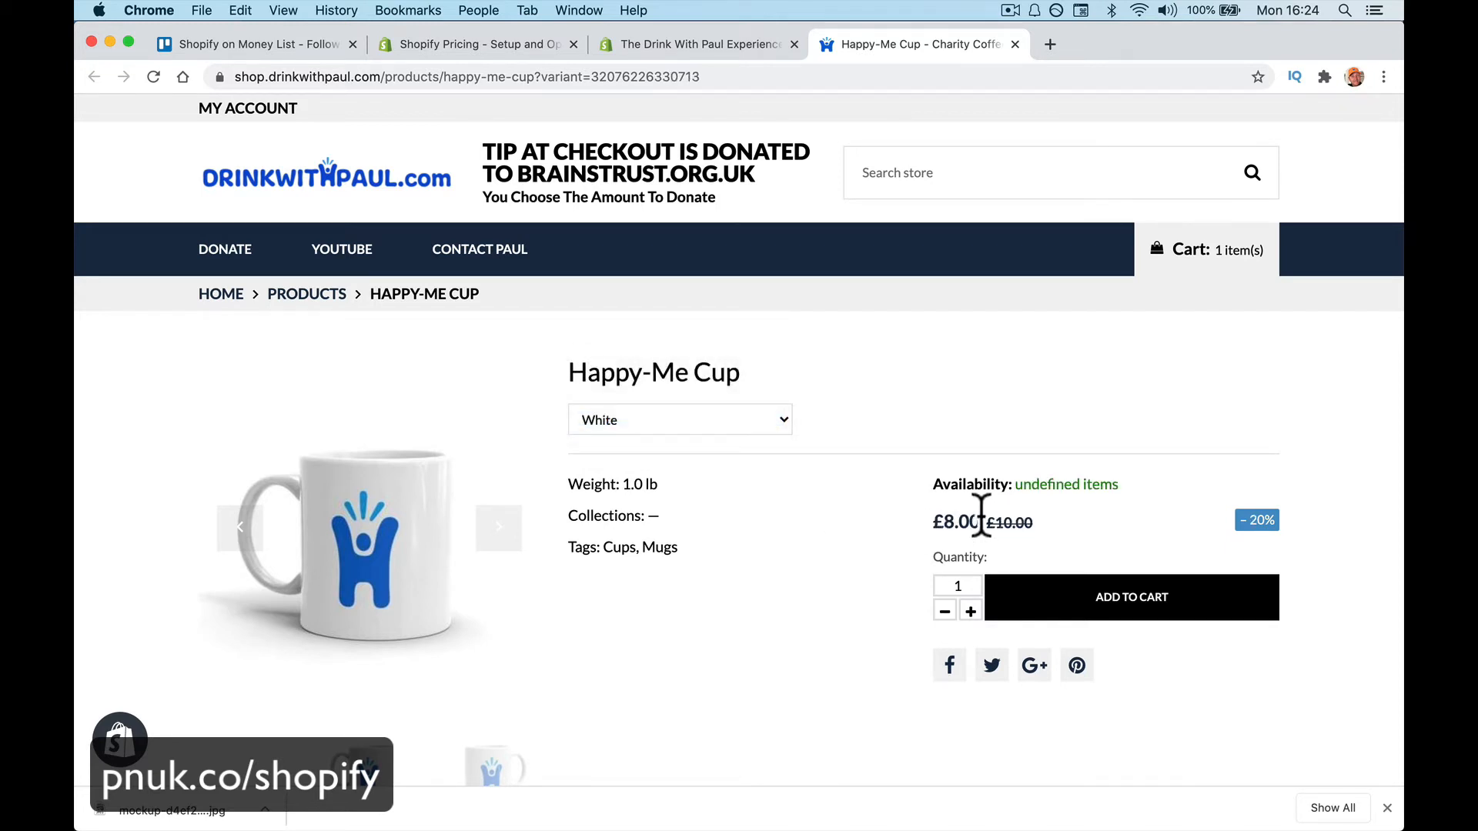
{"action": "scroll", "coordinate": [854, 603], "scroll_direction": "down", "scroll_amount": 5}
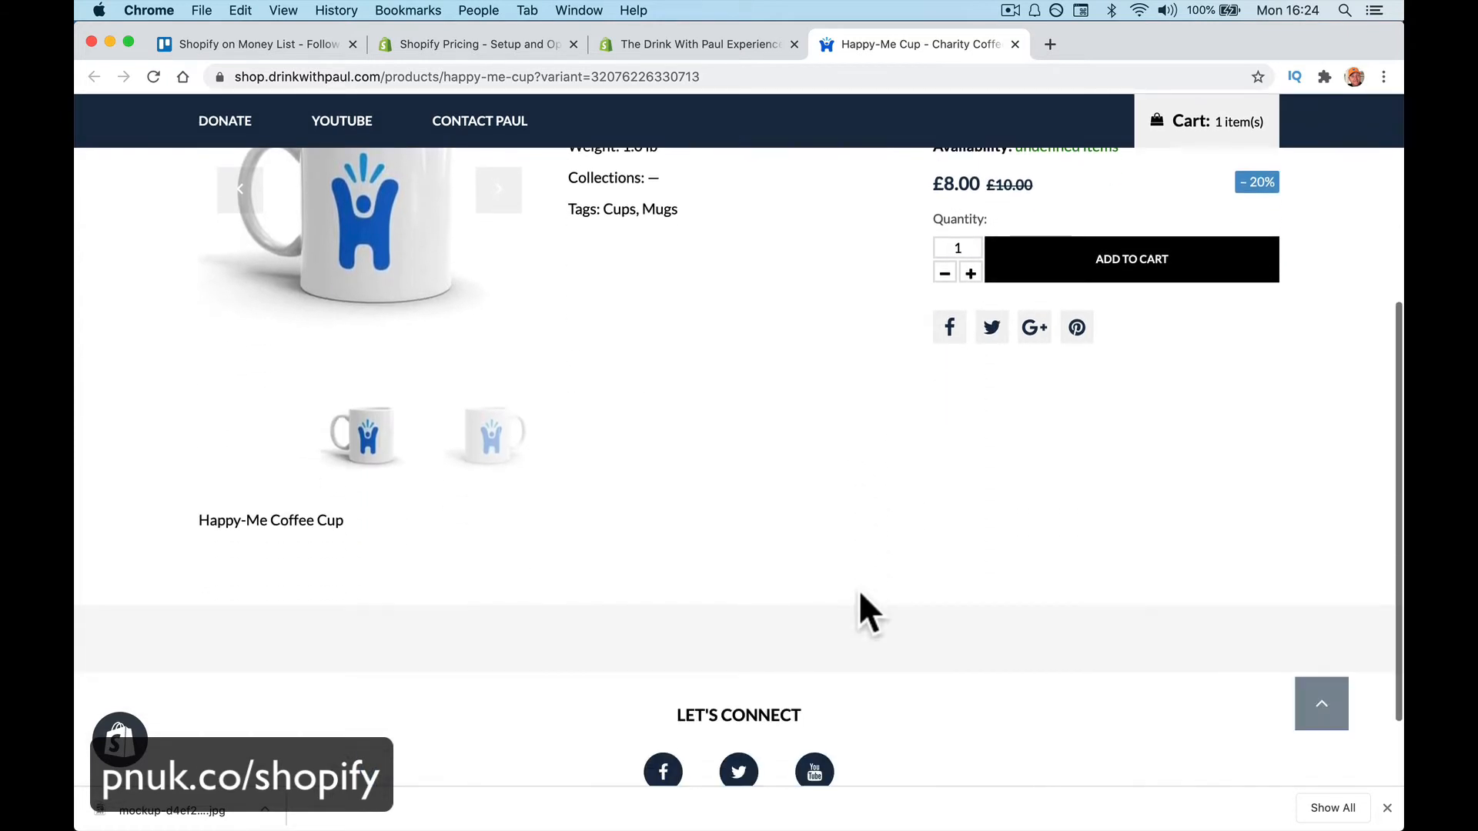
{"action": "scroll", "coordinate": [692, 510], "scroll_direction": "up", "scroll_amount": 3}
{"action": "left_click", "coordinate": [511, 393]}
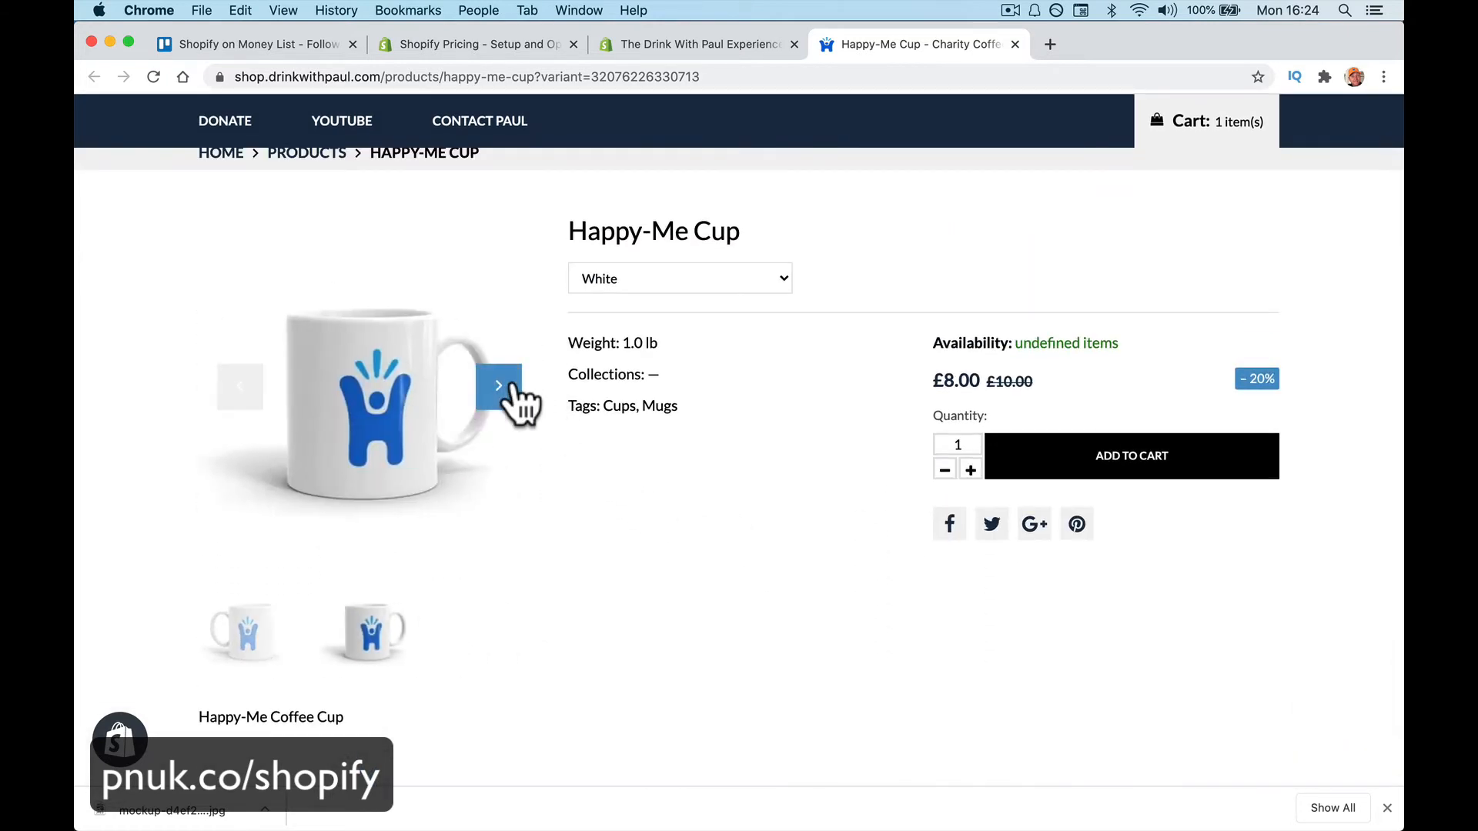
{"action": "left_click", "coordinate": [706, 44]}
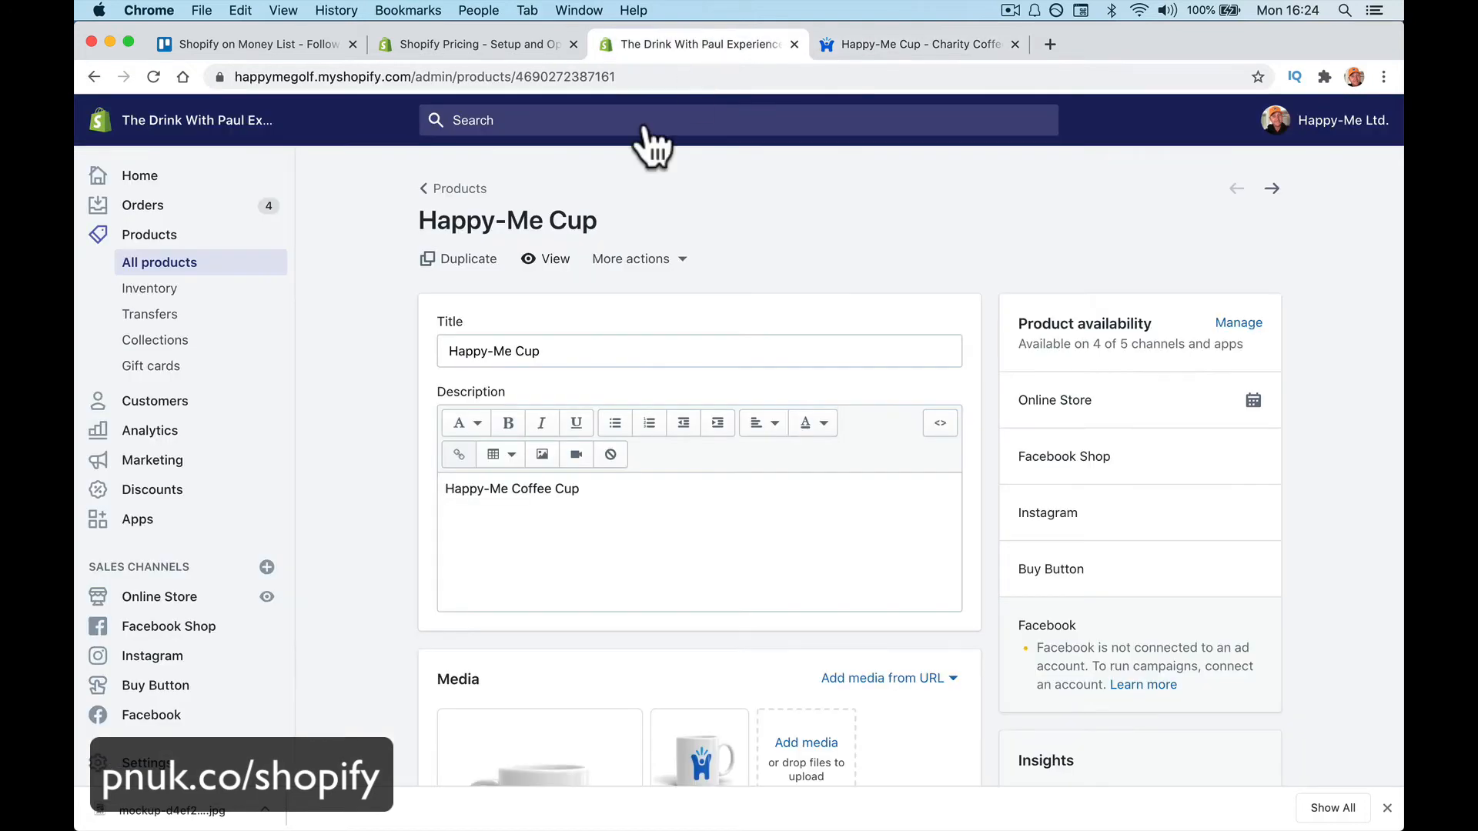
Assign the first mug photo as the Black variant's image
{"action": "scroll", "coordinate": [601, 270], "scroll_direction": "down", "scroll_amount": 10}
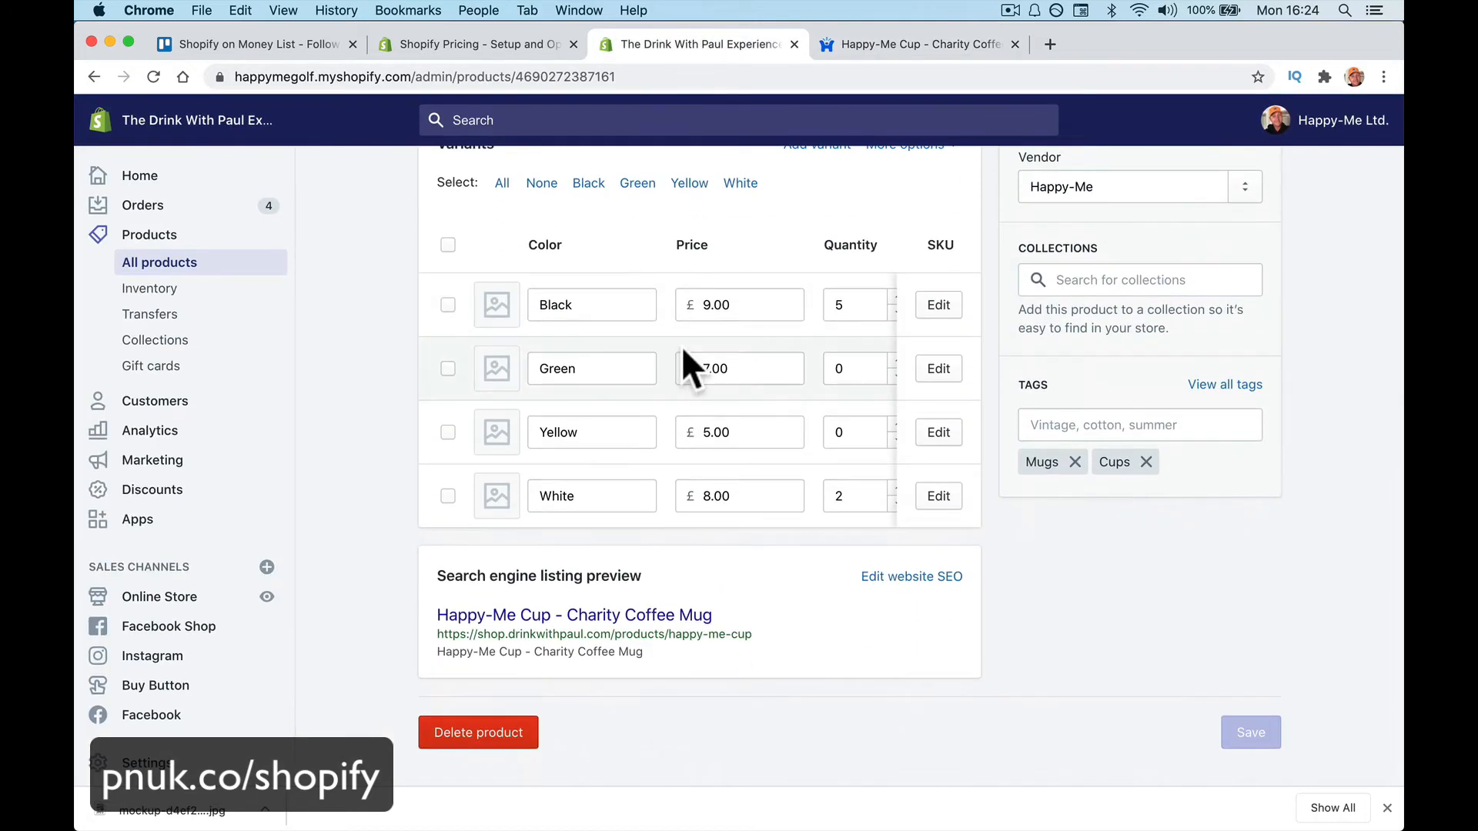
{"action": "scroll", "coordinate": [681, 346], "scroll_direction": "right", "scroll_amount": 5}
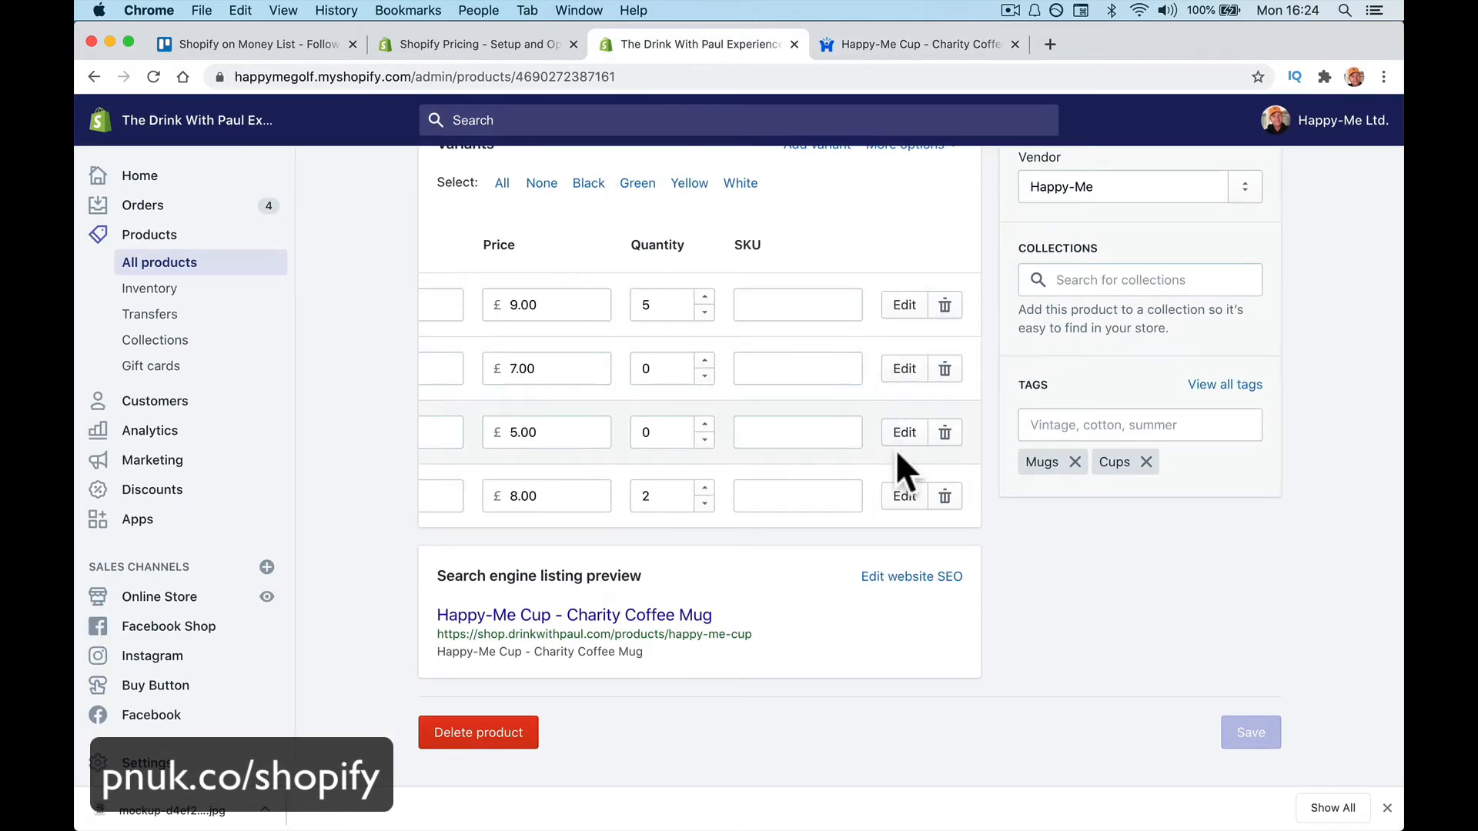
{"action": "scroll", "coordinate": [893, 462], "scroll_direction": "left", "scroll_amount": 5}
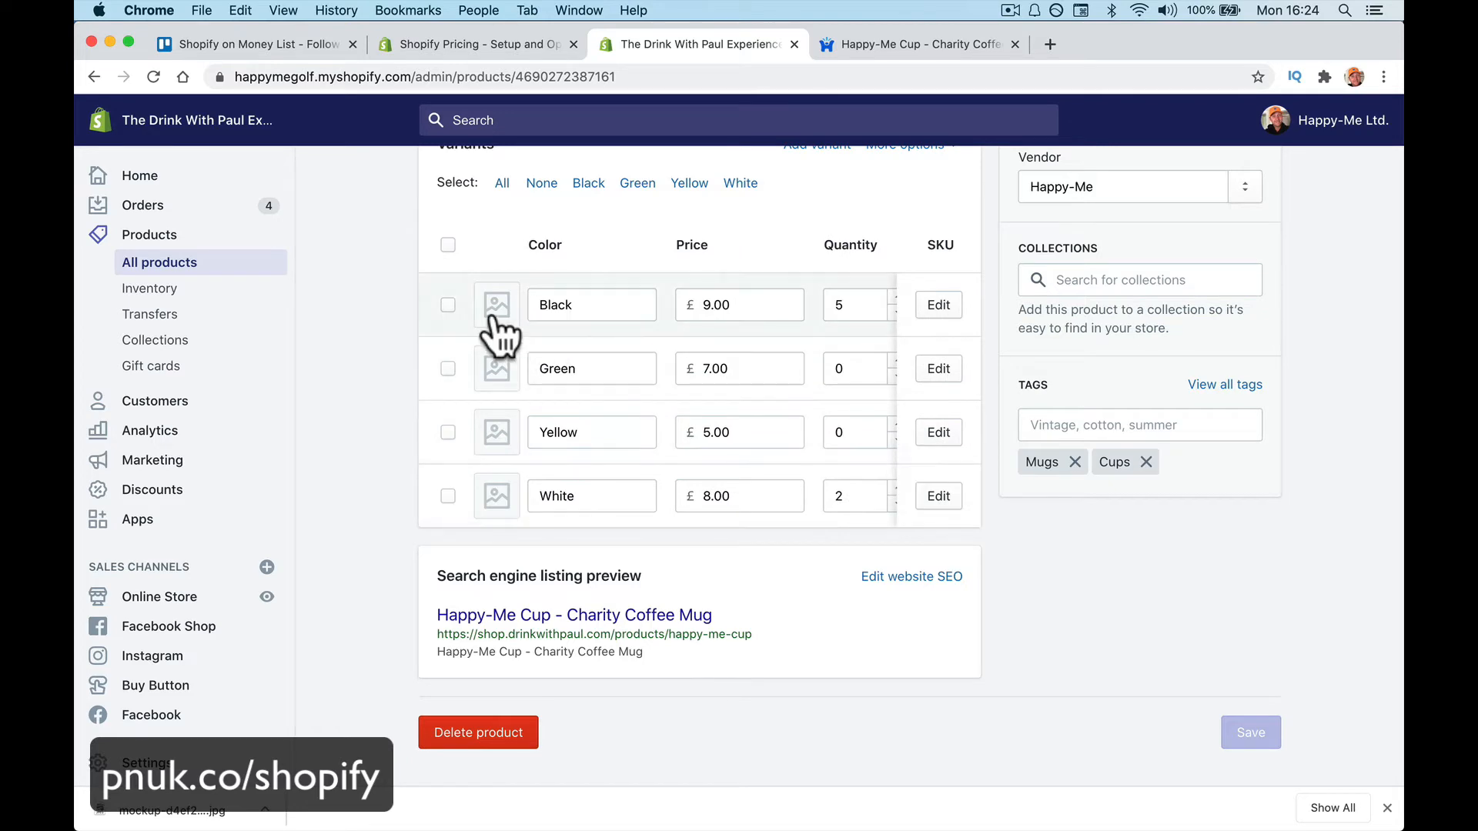
{"action": "left_click", "coordinate": [496, 307]}
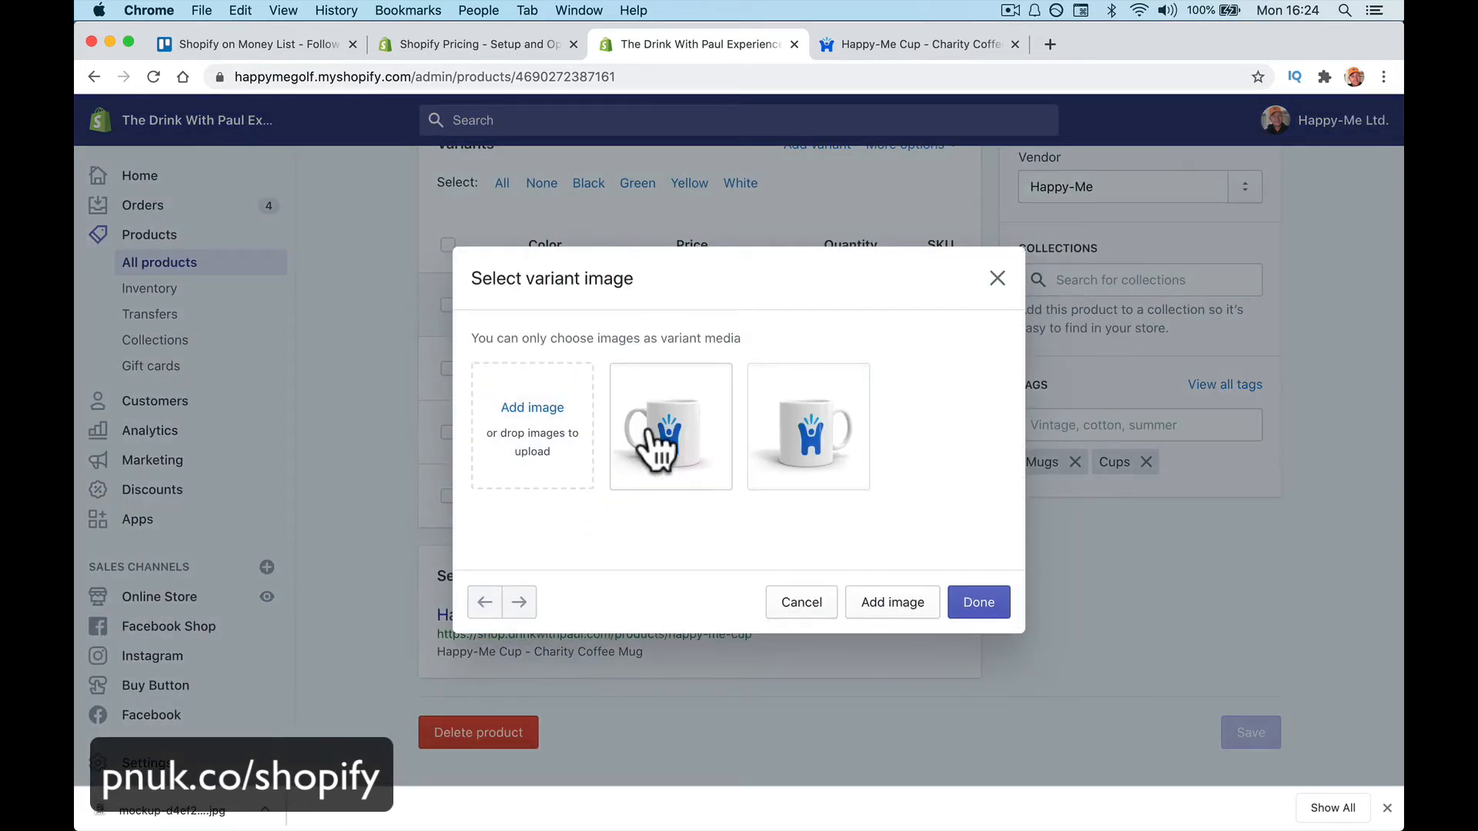
{"action": "left_click", "coordinate": [668, 454]}
{"action": "left_click", "coordinate": [972, 602]}
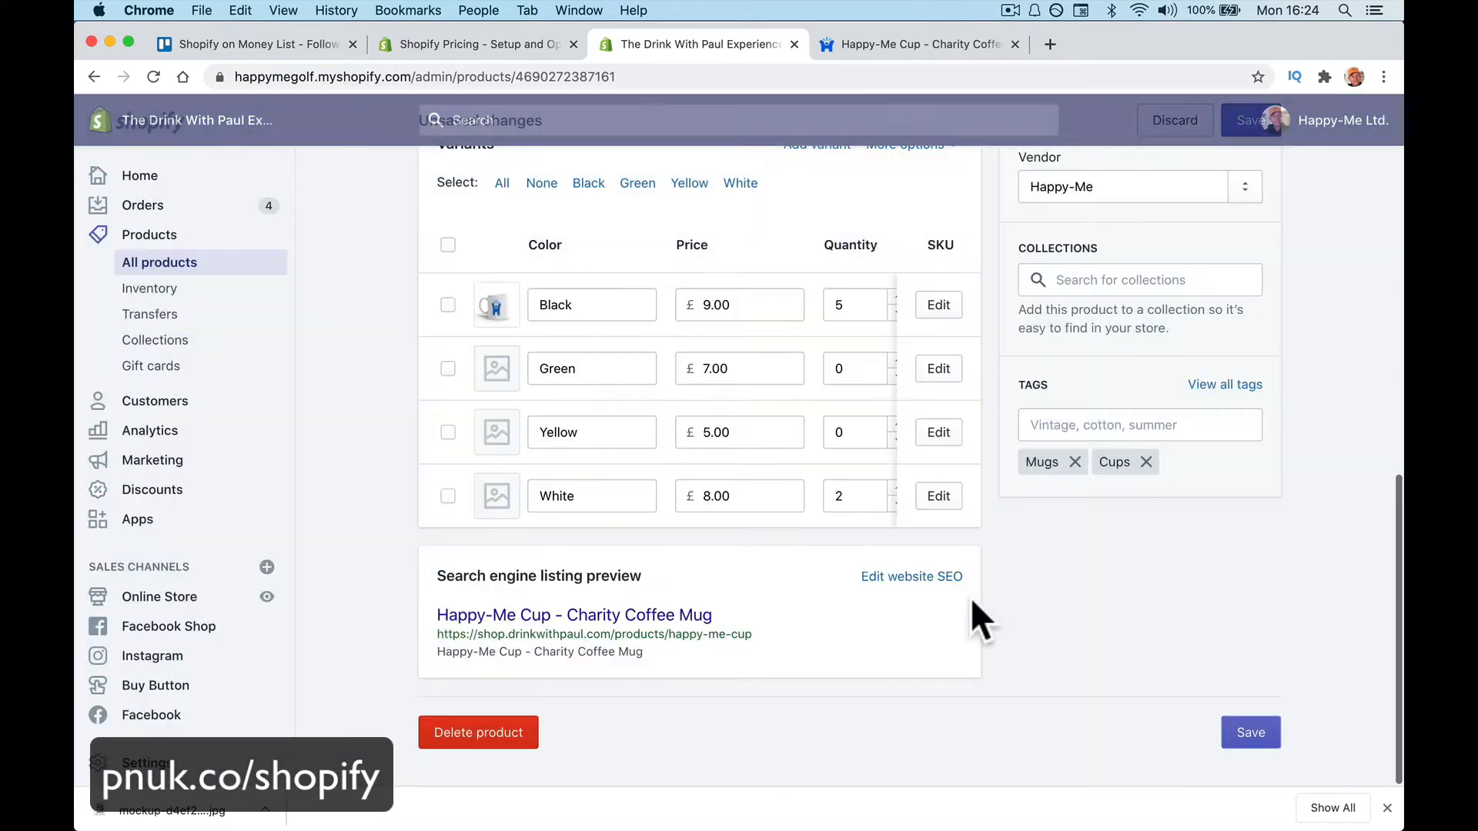
Upload a mug photo from Downloads as the Green variant's image
{"action": "left_click", "coordinate": [497, 370]}
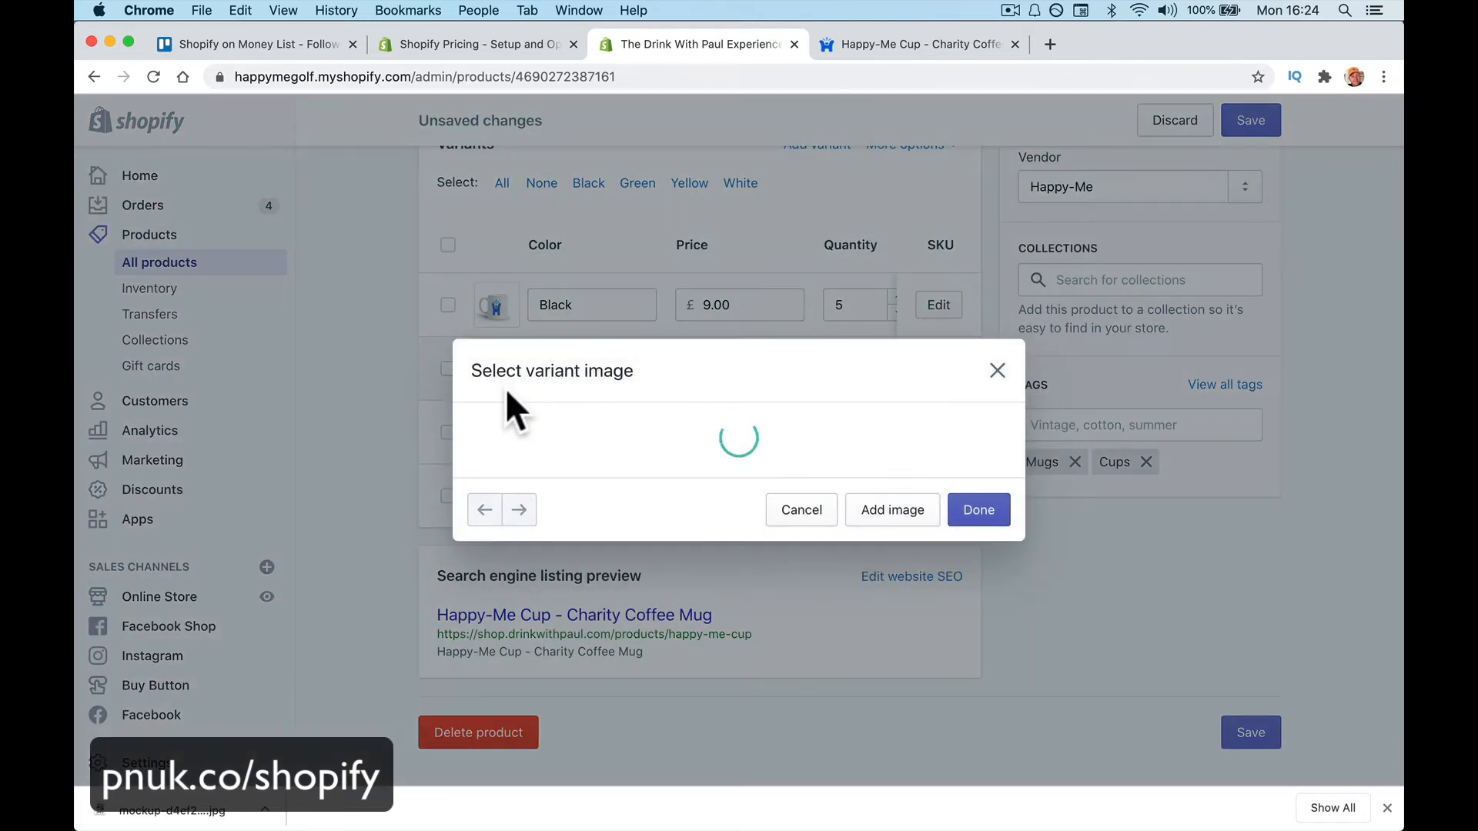
{"action": "left_click", "coordinate": [529, 433]}
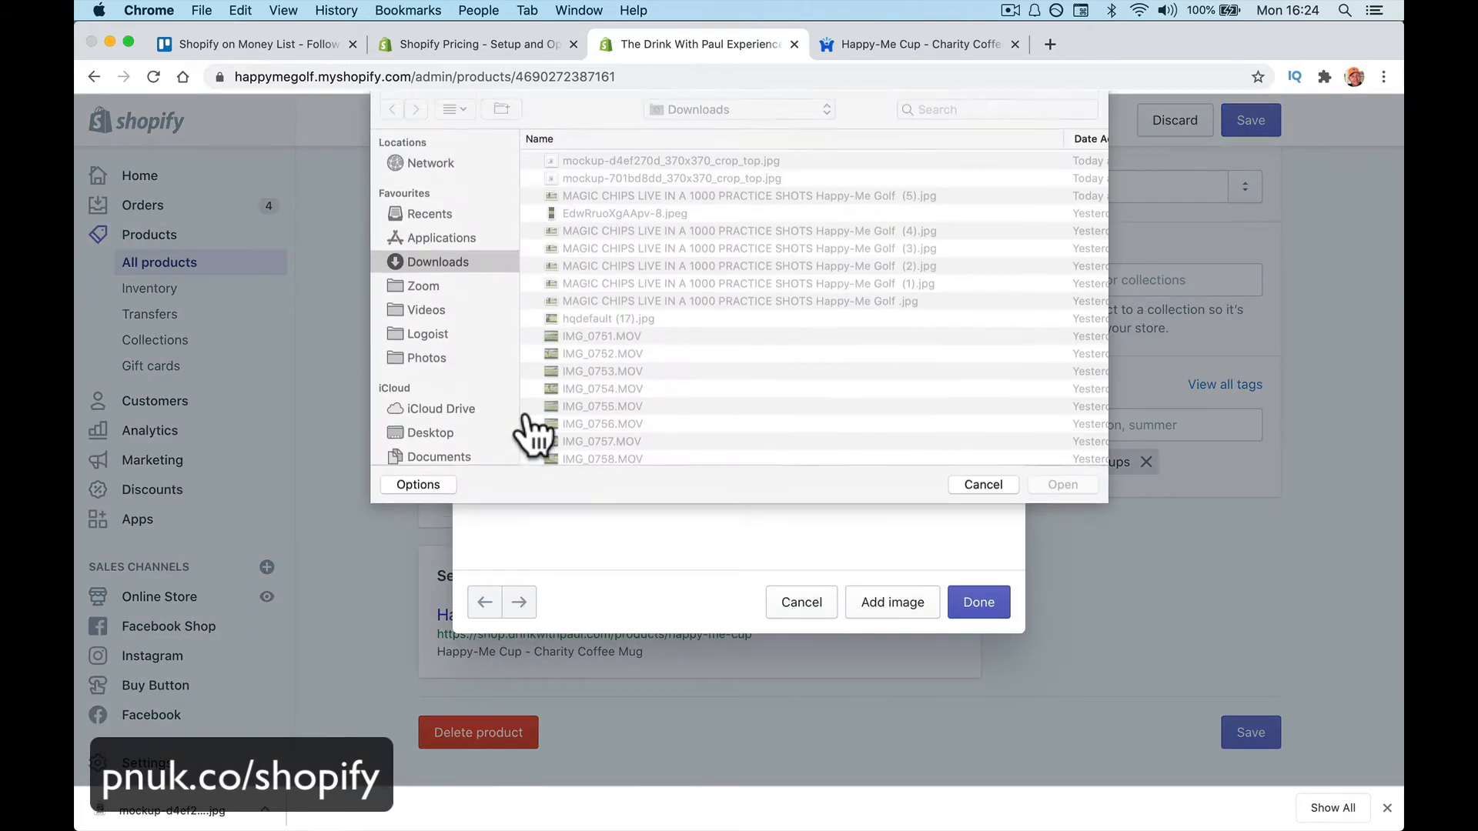
{"action": "double_click", "coordinate": [622, 176]}
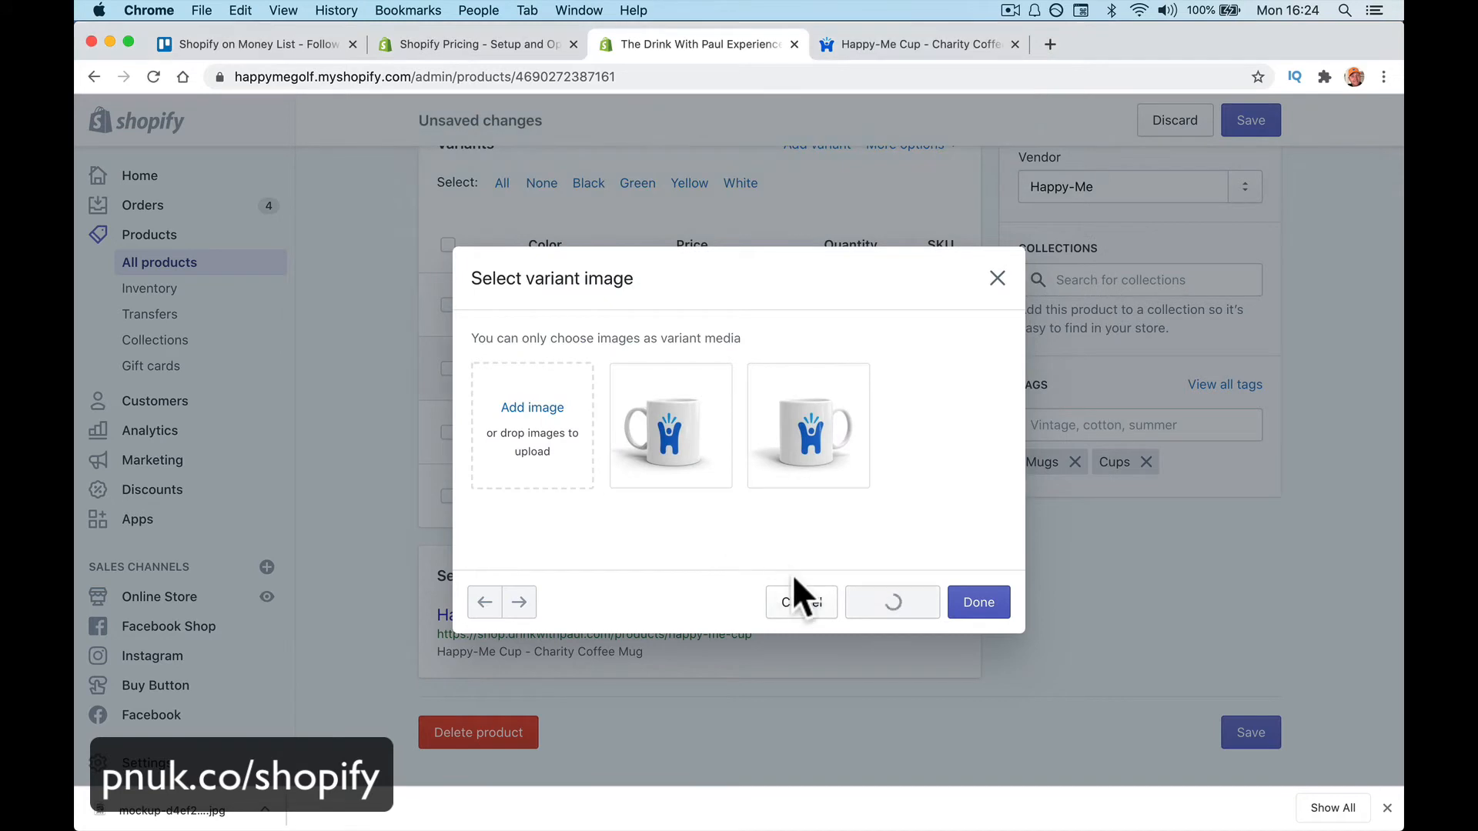
{"action": "left_click", "coordinate": [978, 601]}
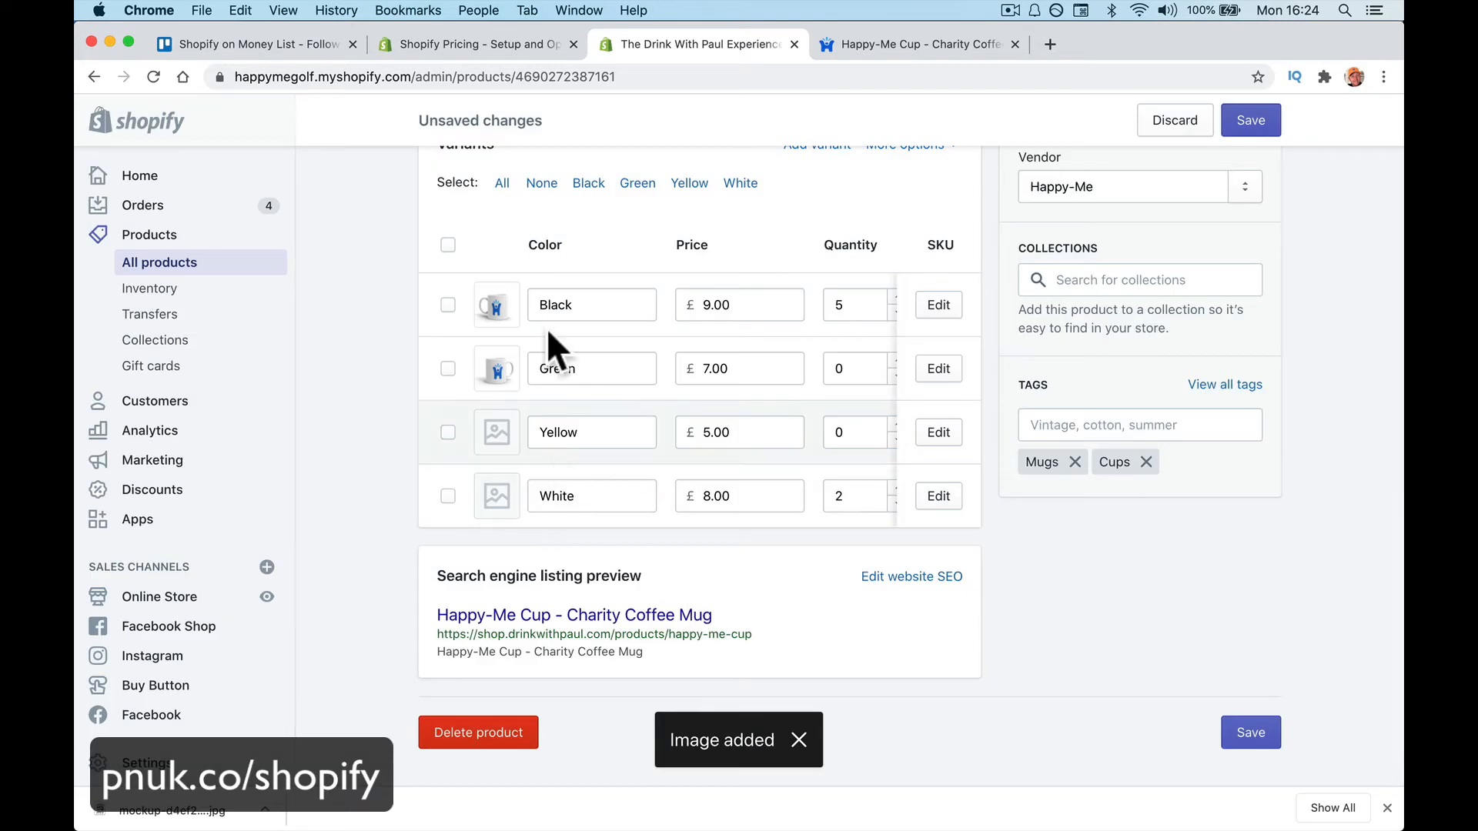
{"action": "left_click", "coordinate": [837, 42]}
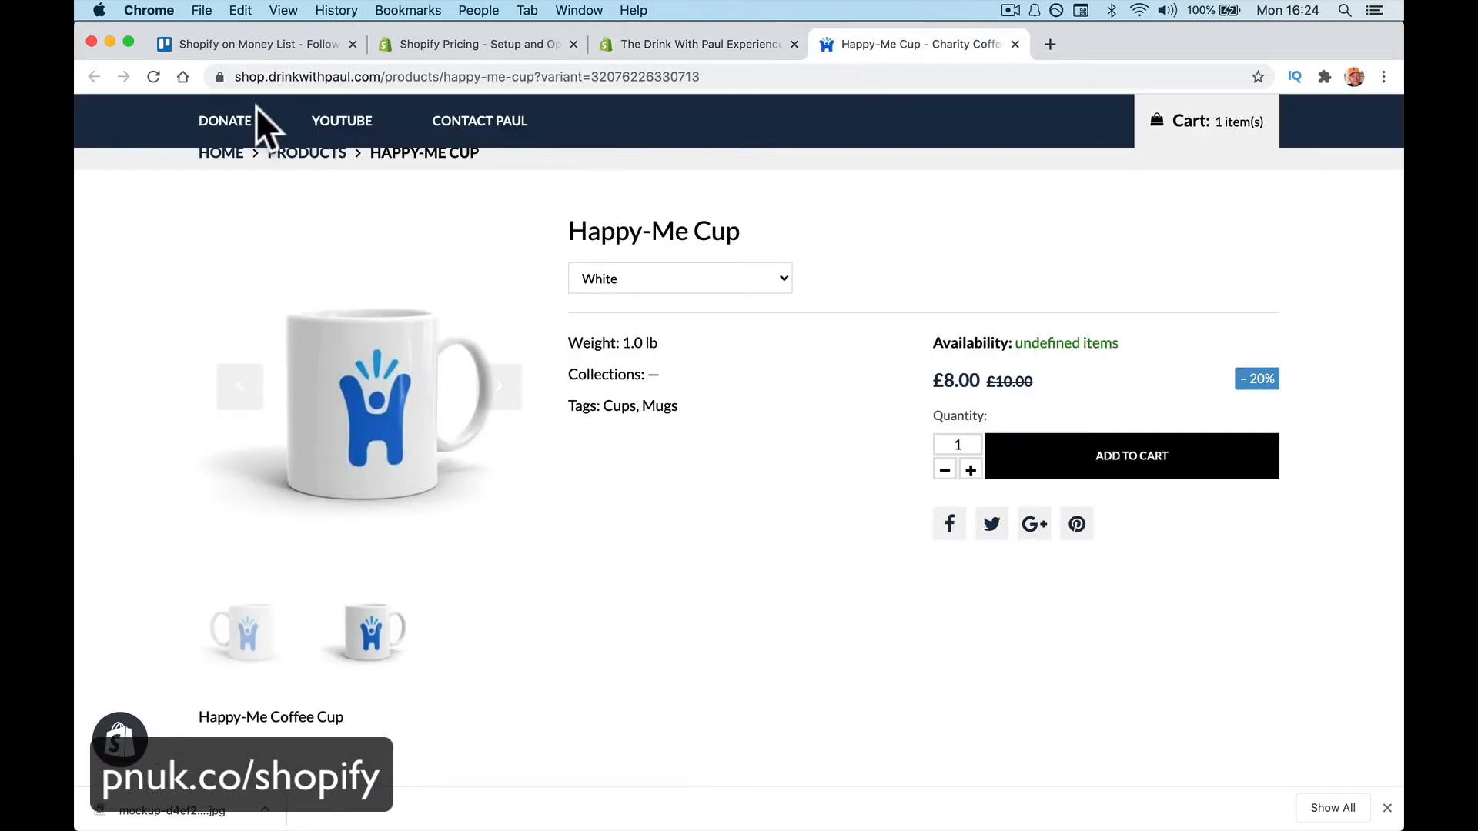
Save the Golfing Princess And King mug's watermelon photo into Downloads
{"action": "scroll", "coordinate": [294, 142], "scroll_direction": "up", "scroll_amount": 3}
{"action": "left_click", "coordinate": [294, 147]}
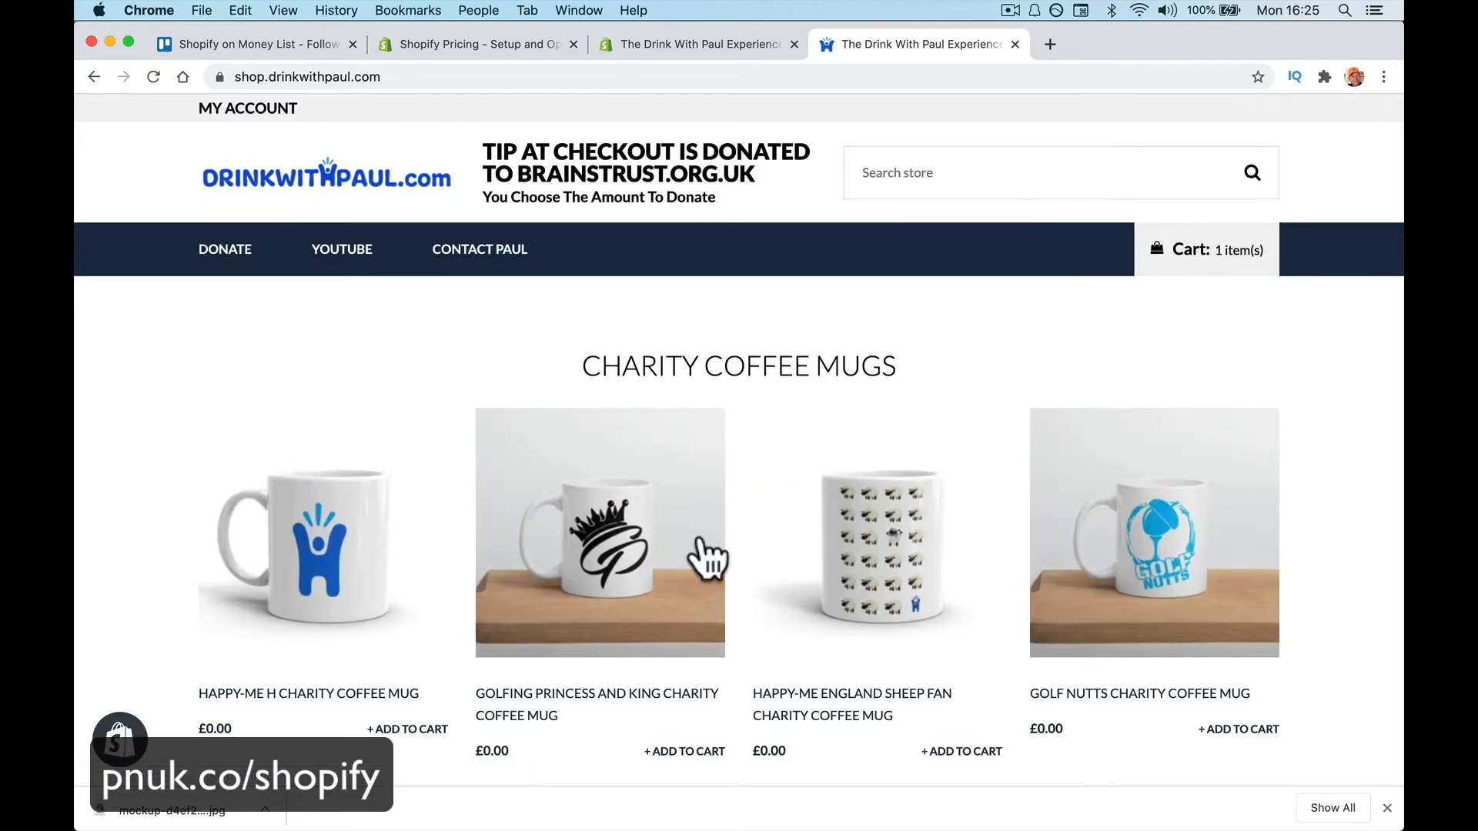
{"action": "left_click", "coordinate": [590, 557]}
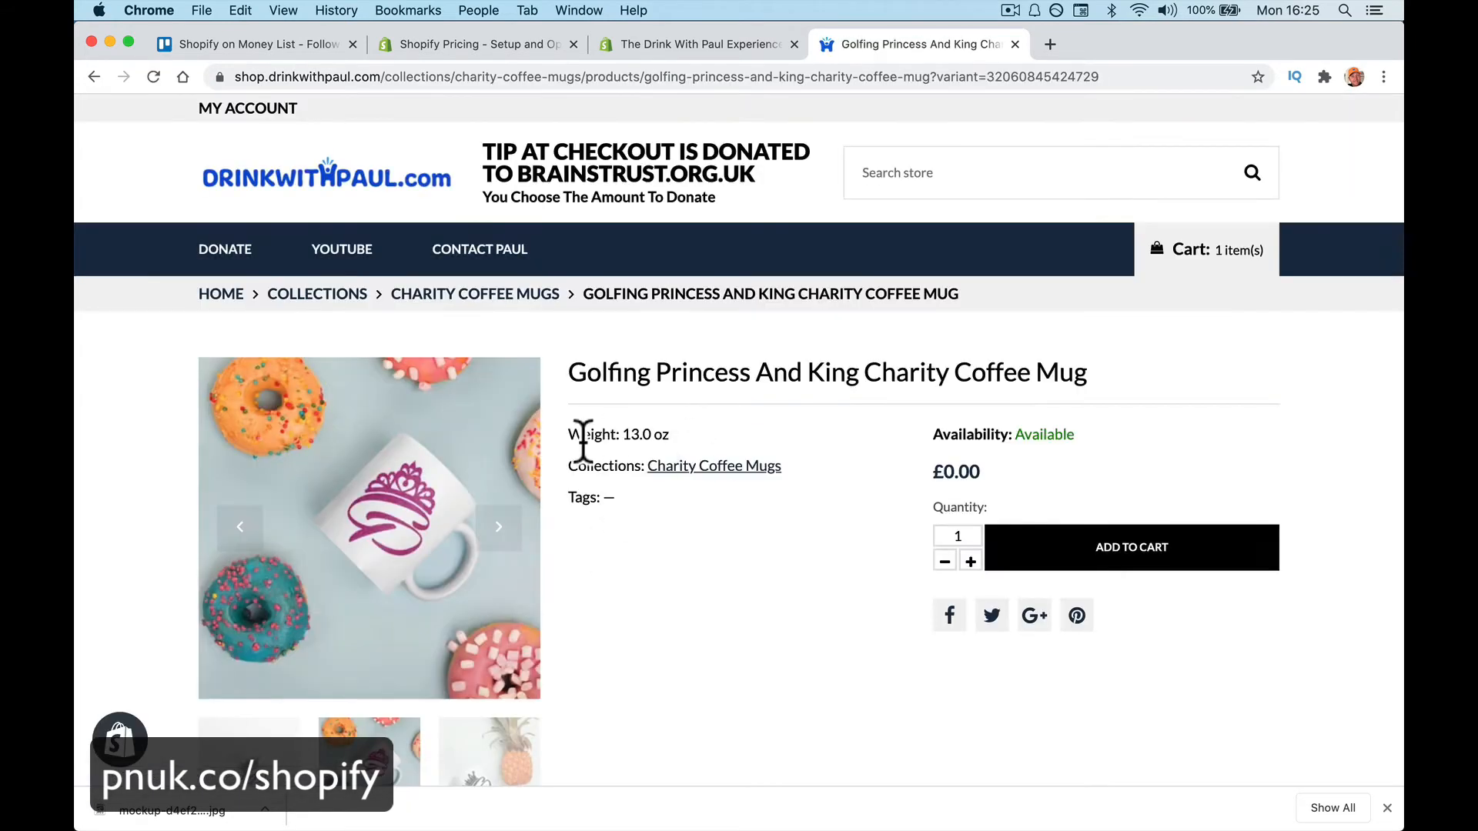
{"action": "left_click", "coordinate": [495, 528]}
{"action": "left_click", "coordinate": [495, 528]}
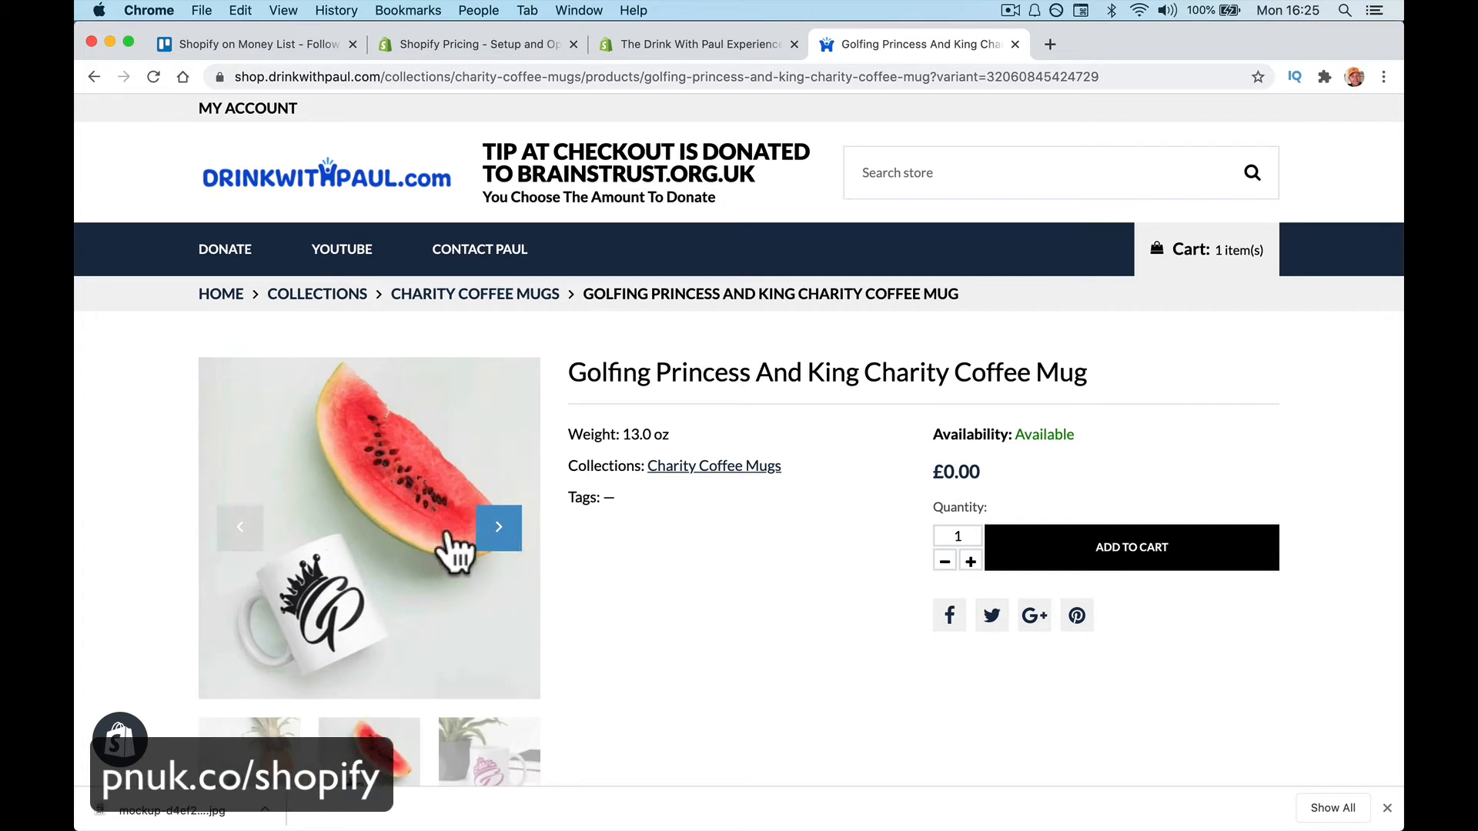
{"action": "right_click", "coordinate": [376, 546]}
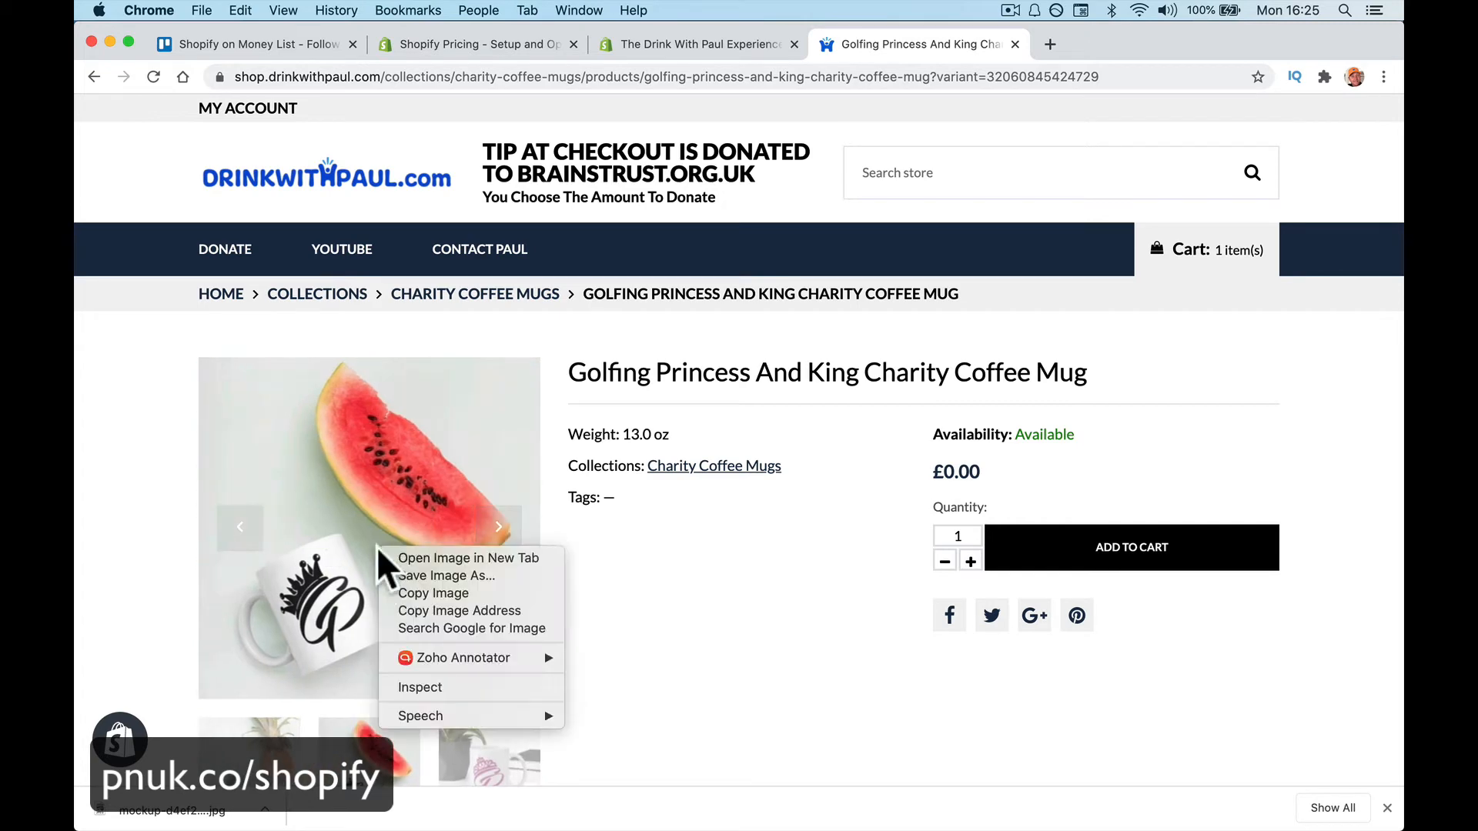
{"action": "left_click", "coordinate": [456, 575]}
{"action": "left_click", "coordinate": [1076, 481]}
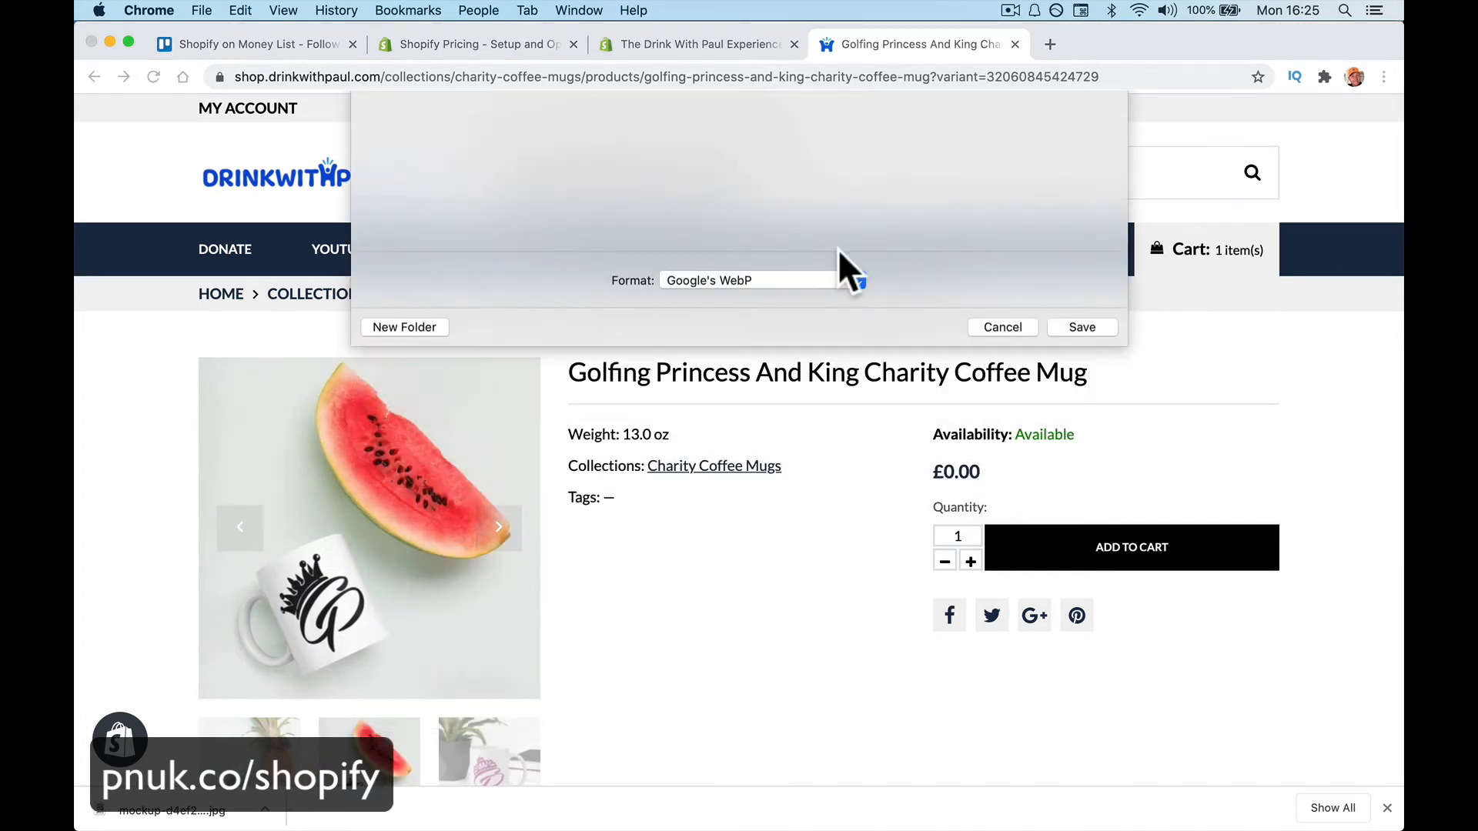
Start replacing the Black variant's image, then cancel the file picker unchanged
{"action": "left_click", "coordinate": [660, 44]}
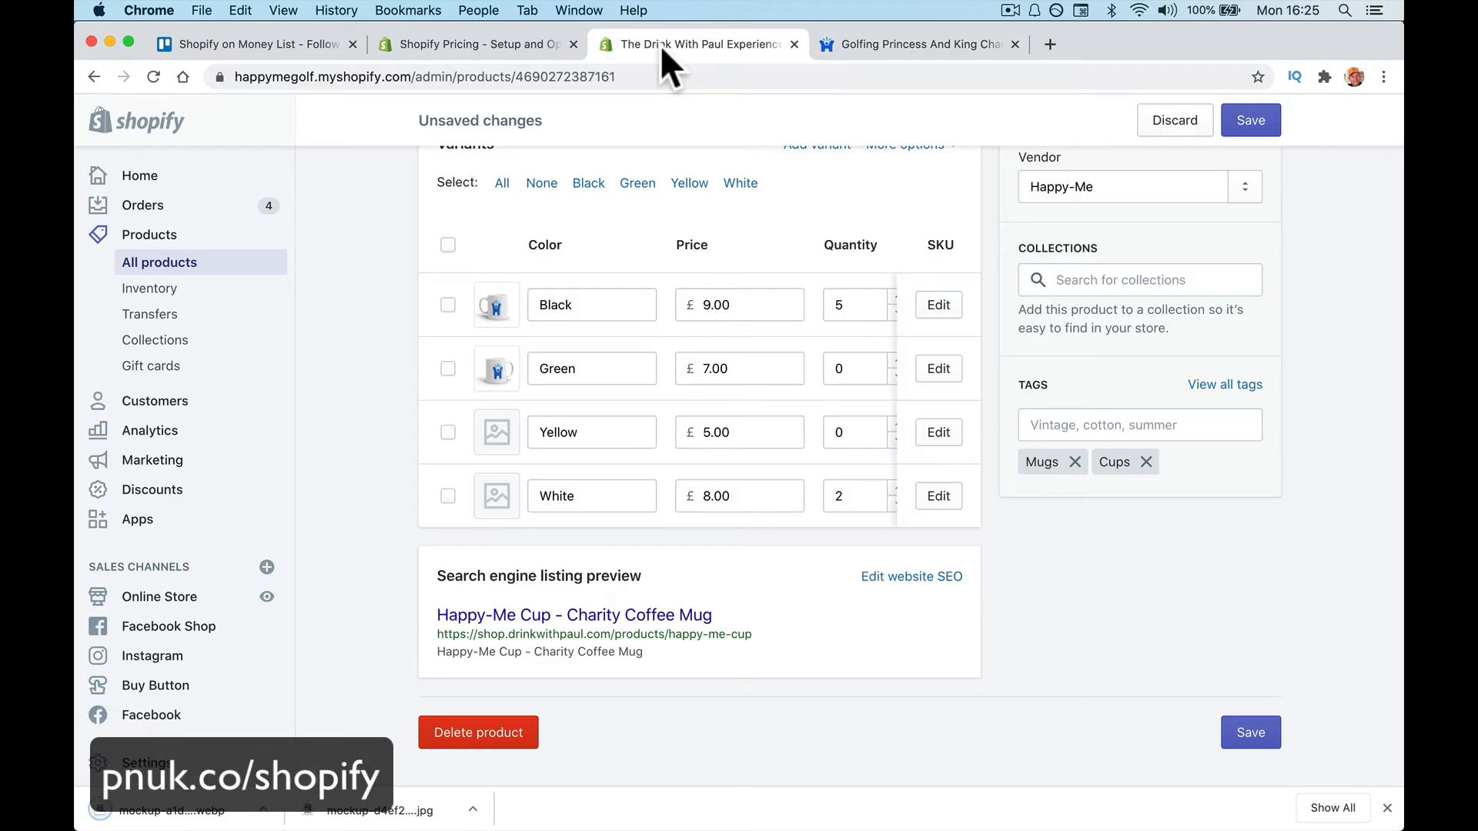
{"action": "left_click", "coordinate": [496, 308]}
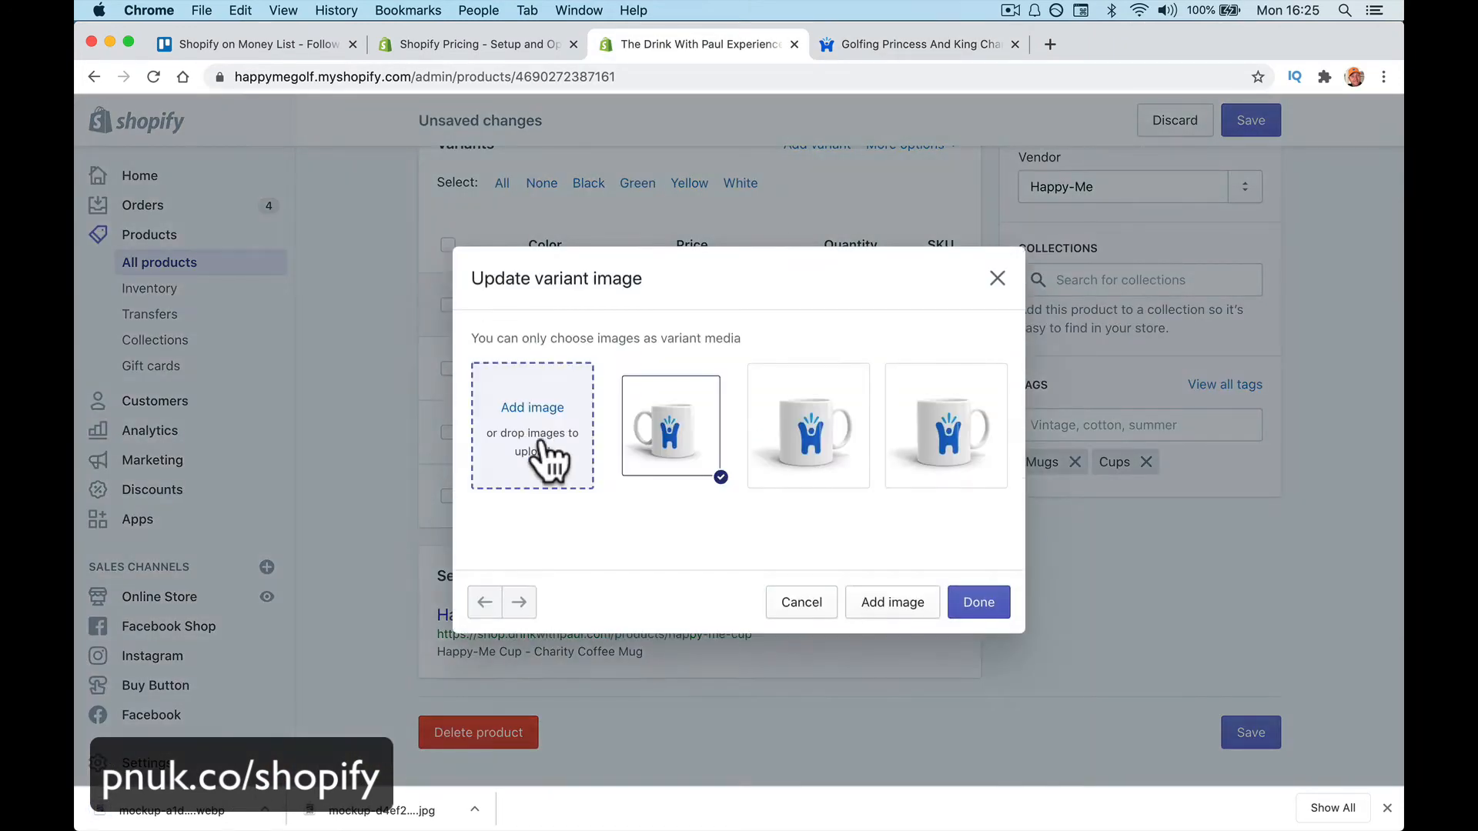
{"action": "left_click", "coordinate": [542, 451]}
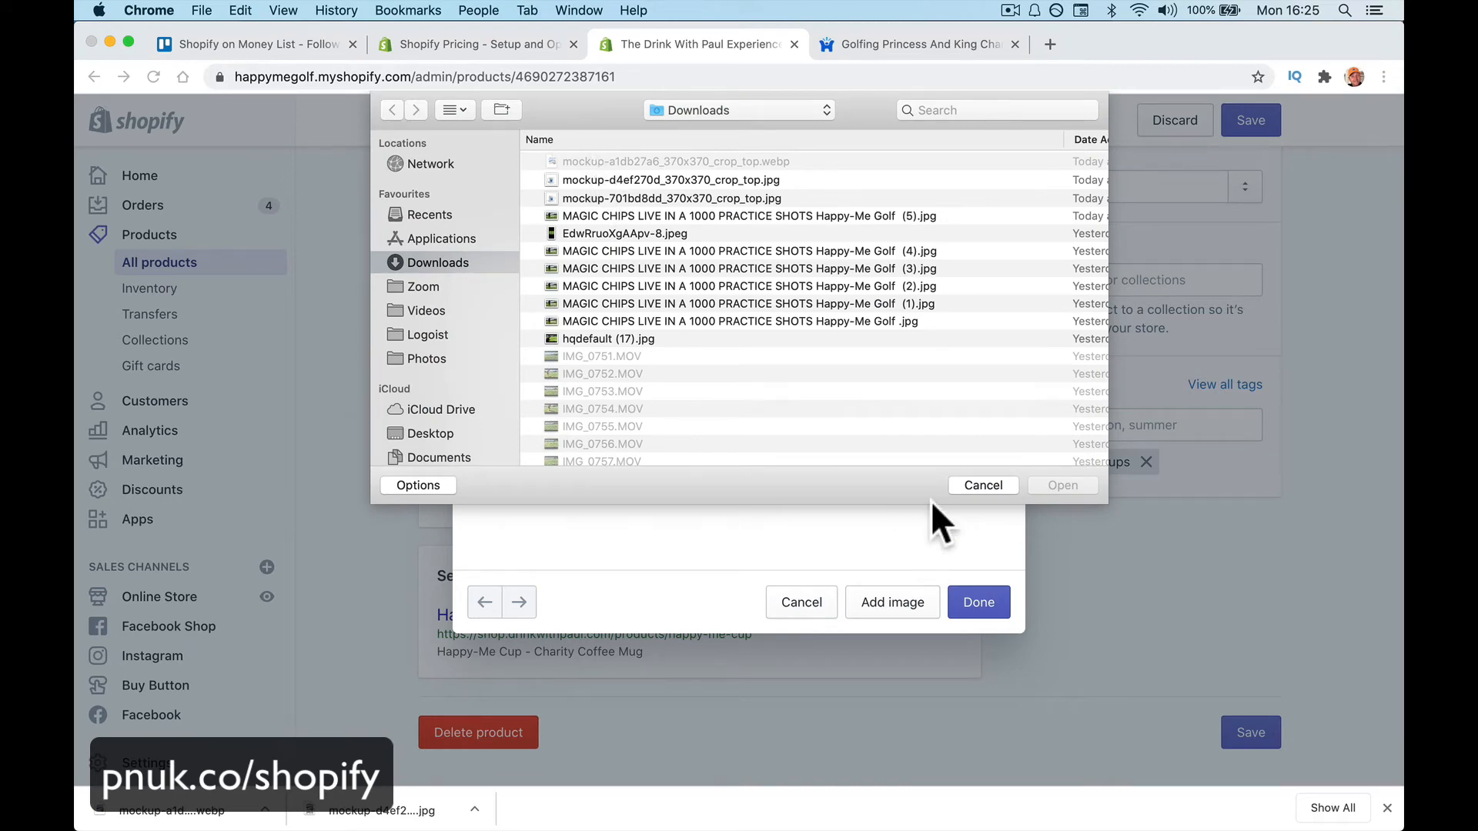
{"action": "left_click", "coordinate": [982, 485]}
{"action": "left_click", "coordinate": [877, 46]}
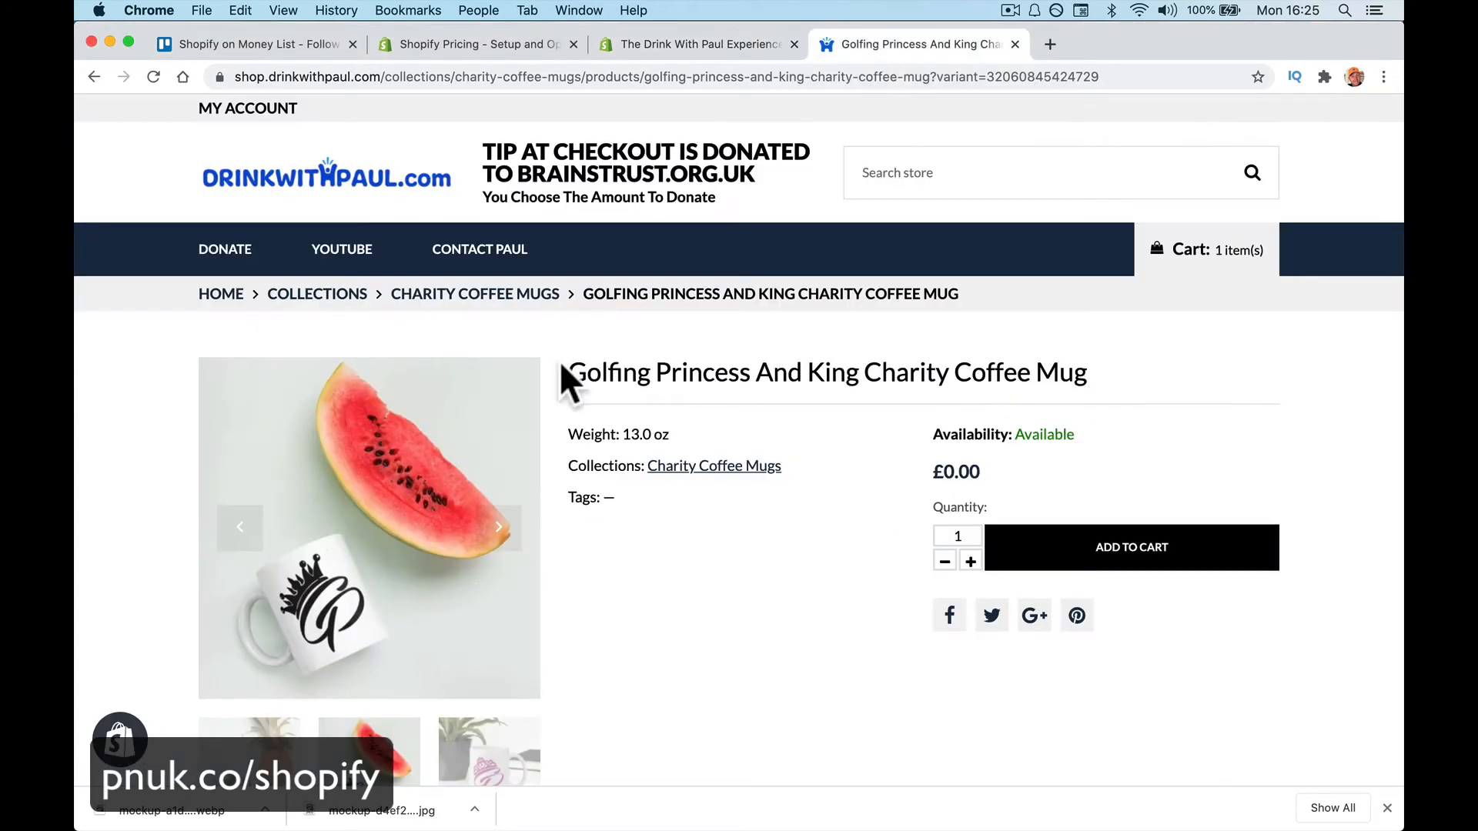
Screenshot the crowned G mug and upload it as the Black variant's image
{"action": "key", "text": "super+shift+4"}
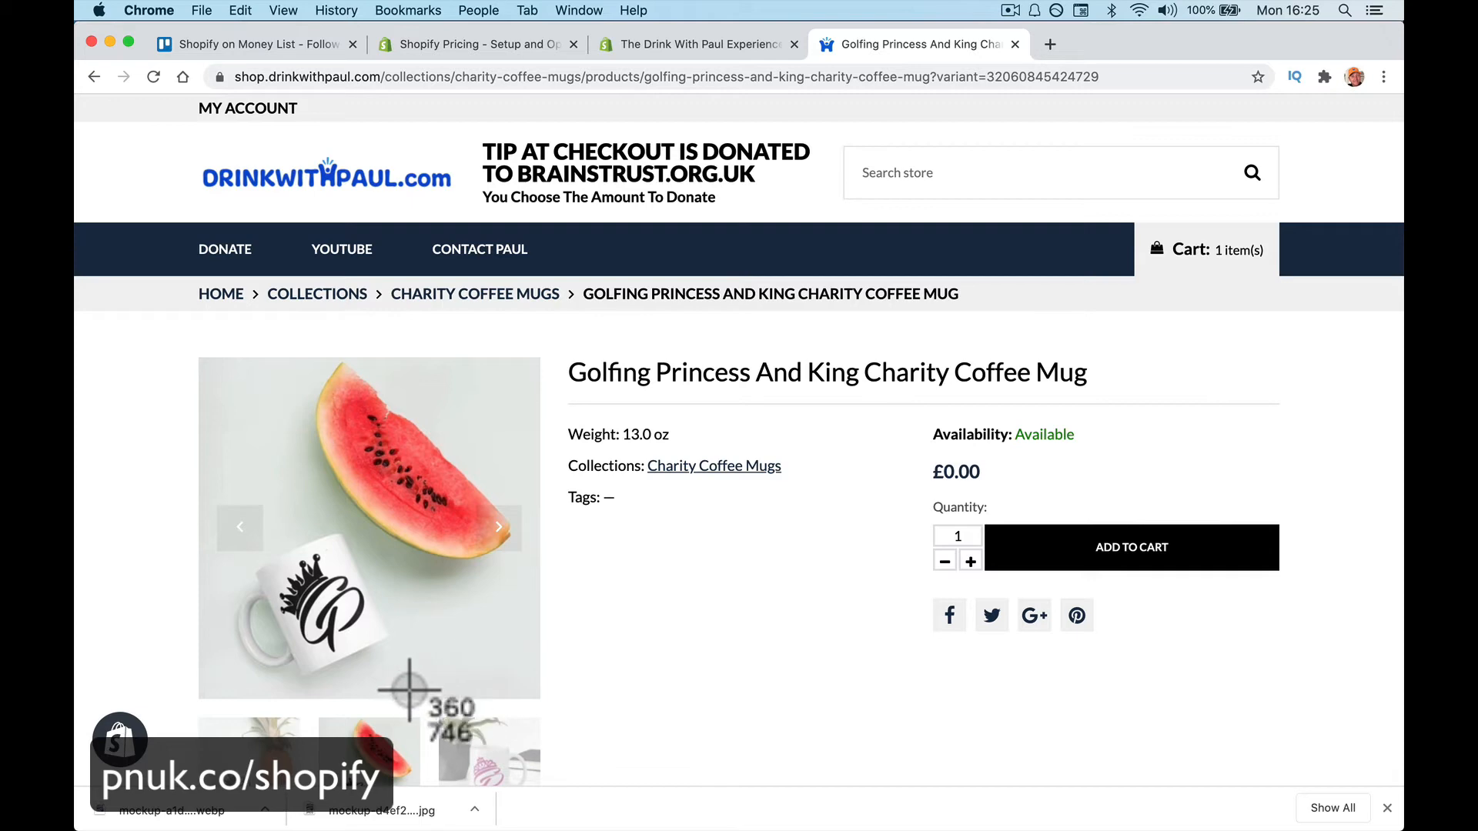
{"action": "left_click_drag", "start_coordinate": [412, 695], "coordinate": [143, 486]}
{"action": "left_click", "coordinate": [667, 46]}
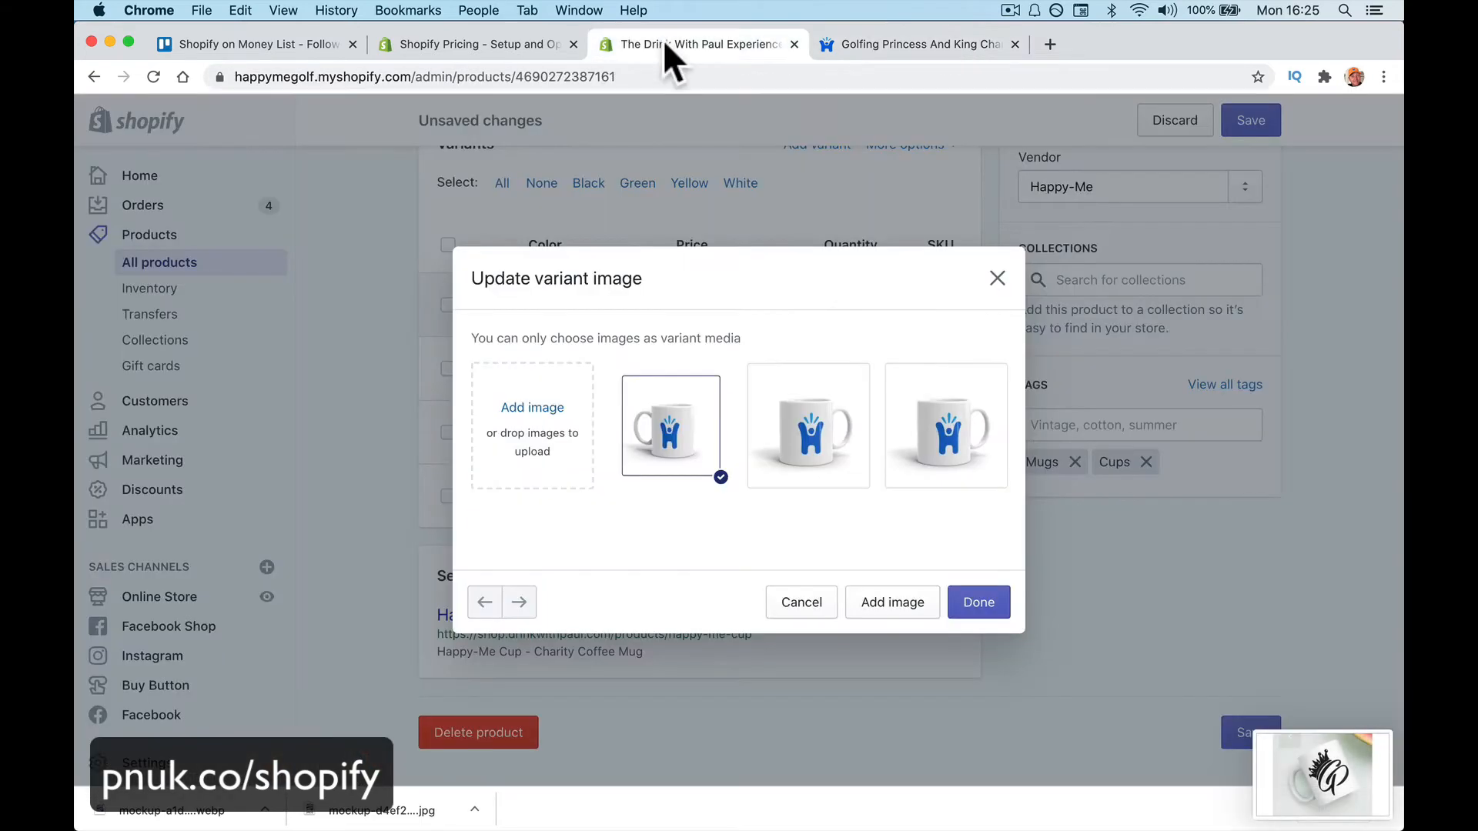
{"action": "left_click", "coordinate": [539, 408]}
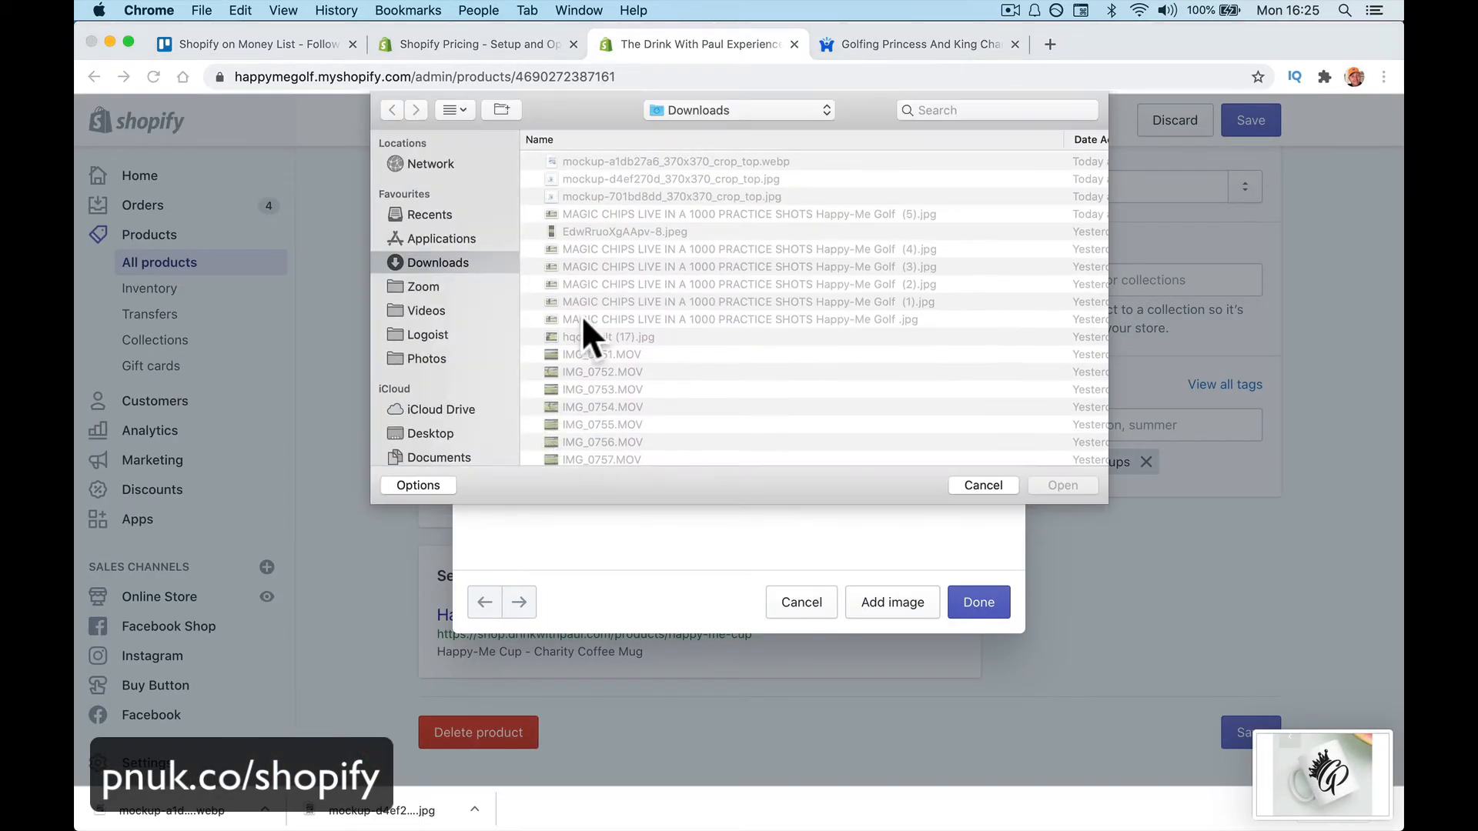
{"action": "left_click", "coordinate": [446, 429]}
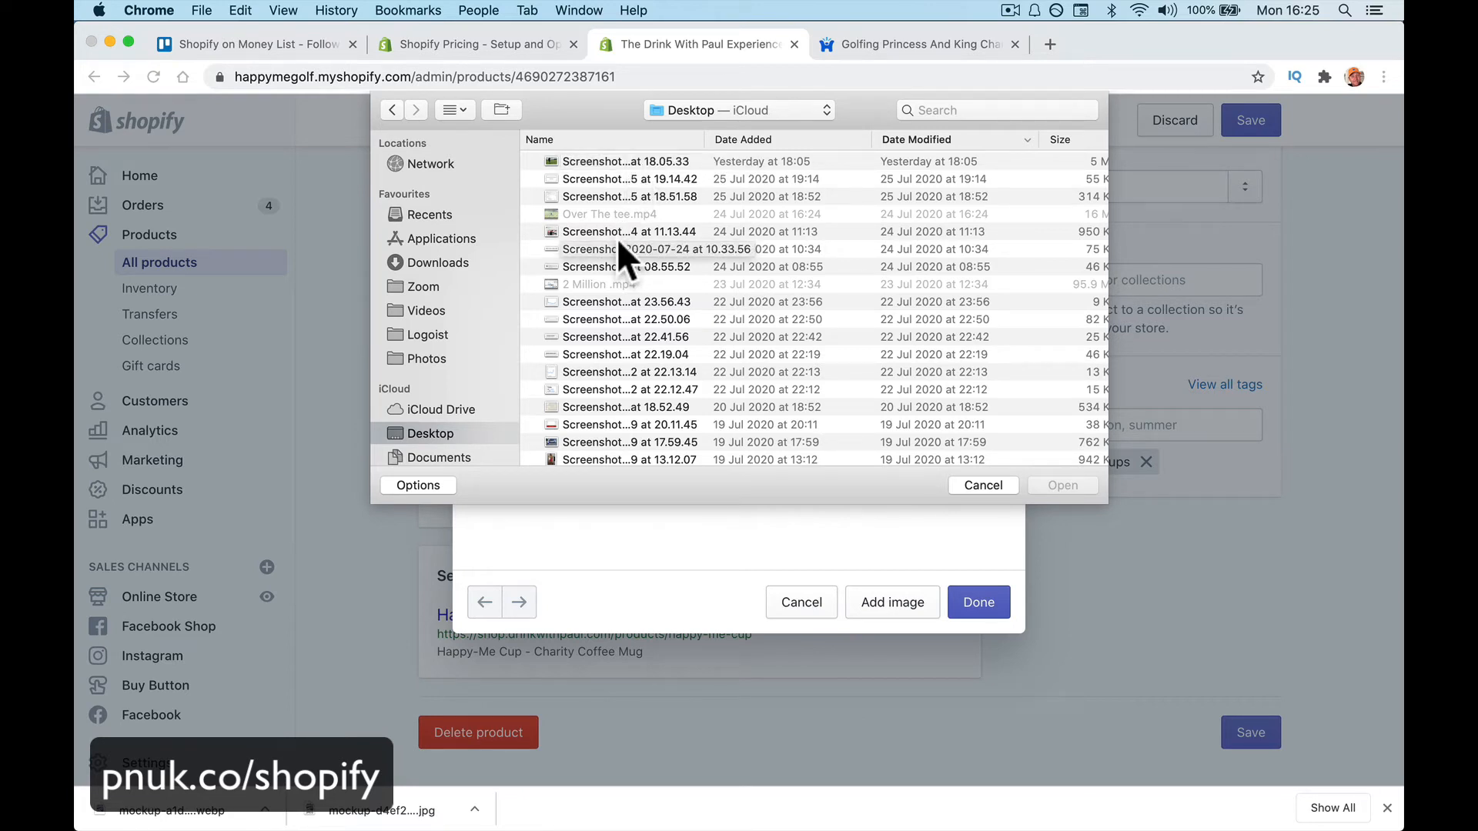
{"action": "double_click", "coordinate": [617, 161]}
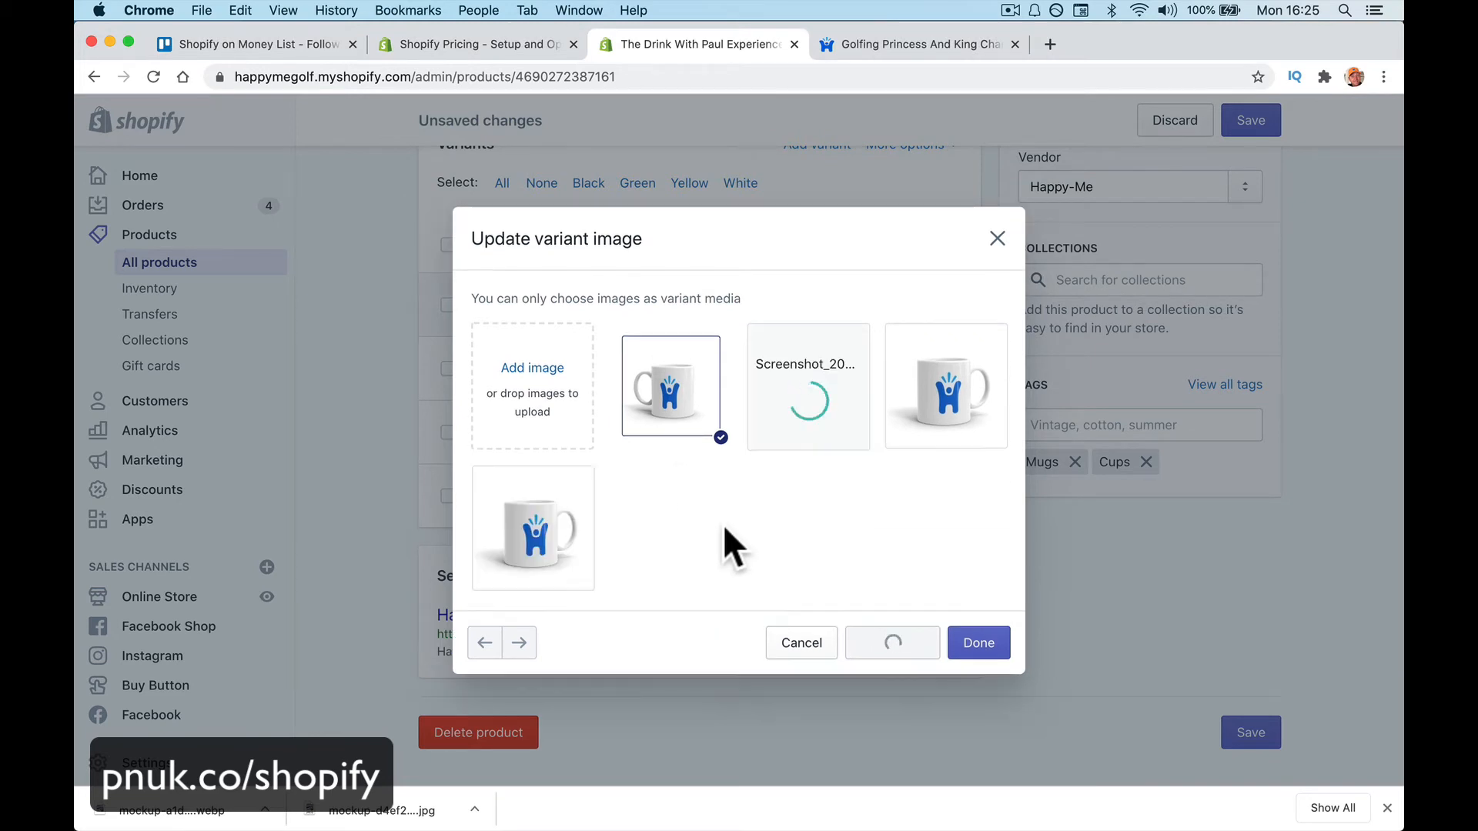
{"action": "left_click", "coordinate": [804, 445]}
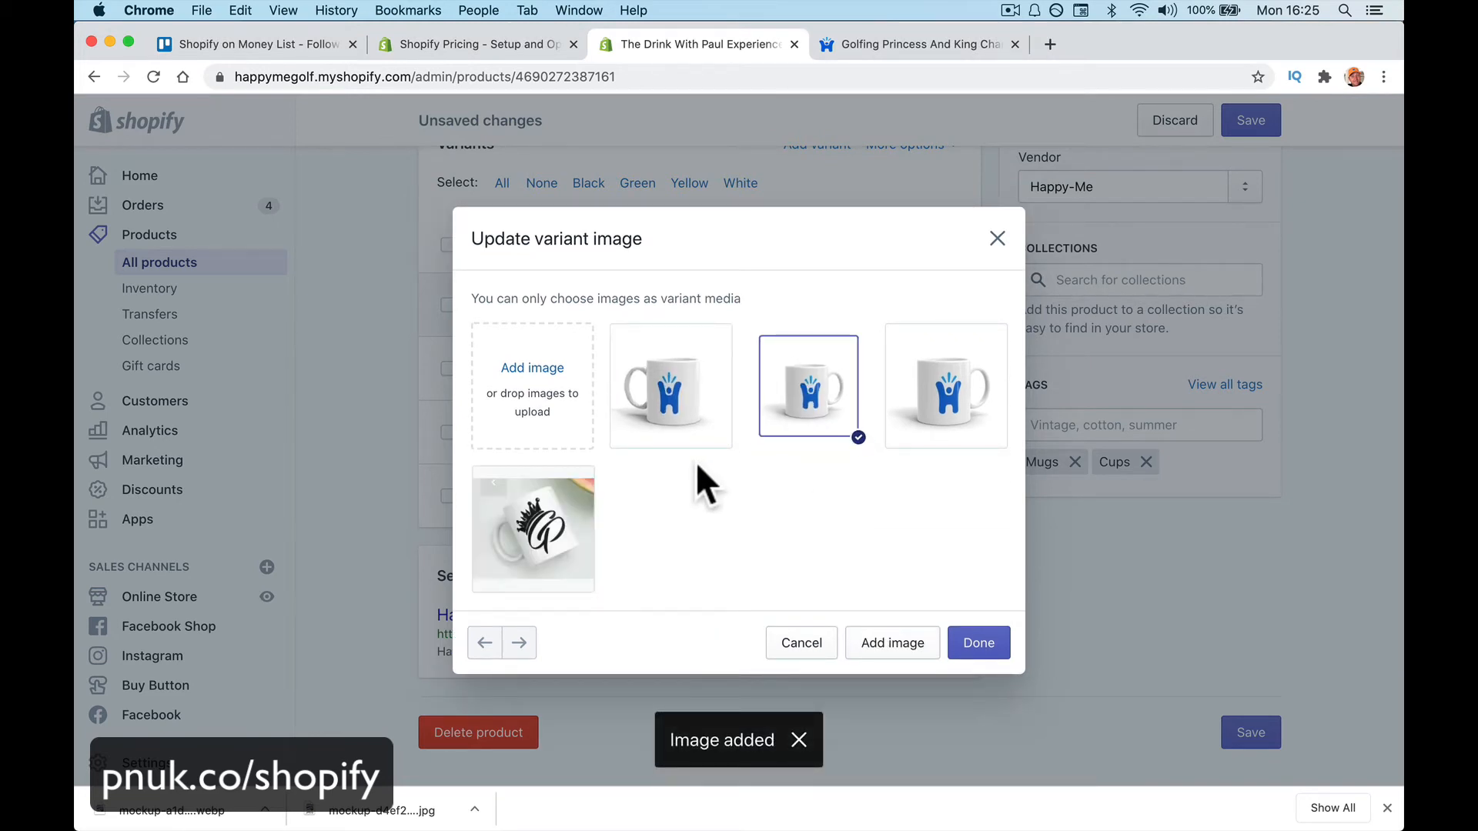
{"action": "left_click", "coordinate": [985, 639]}
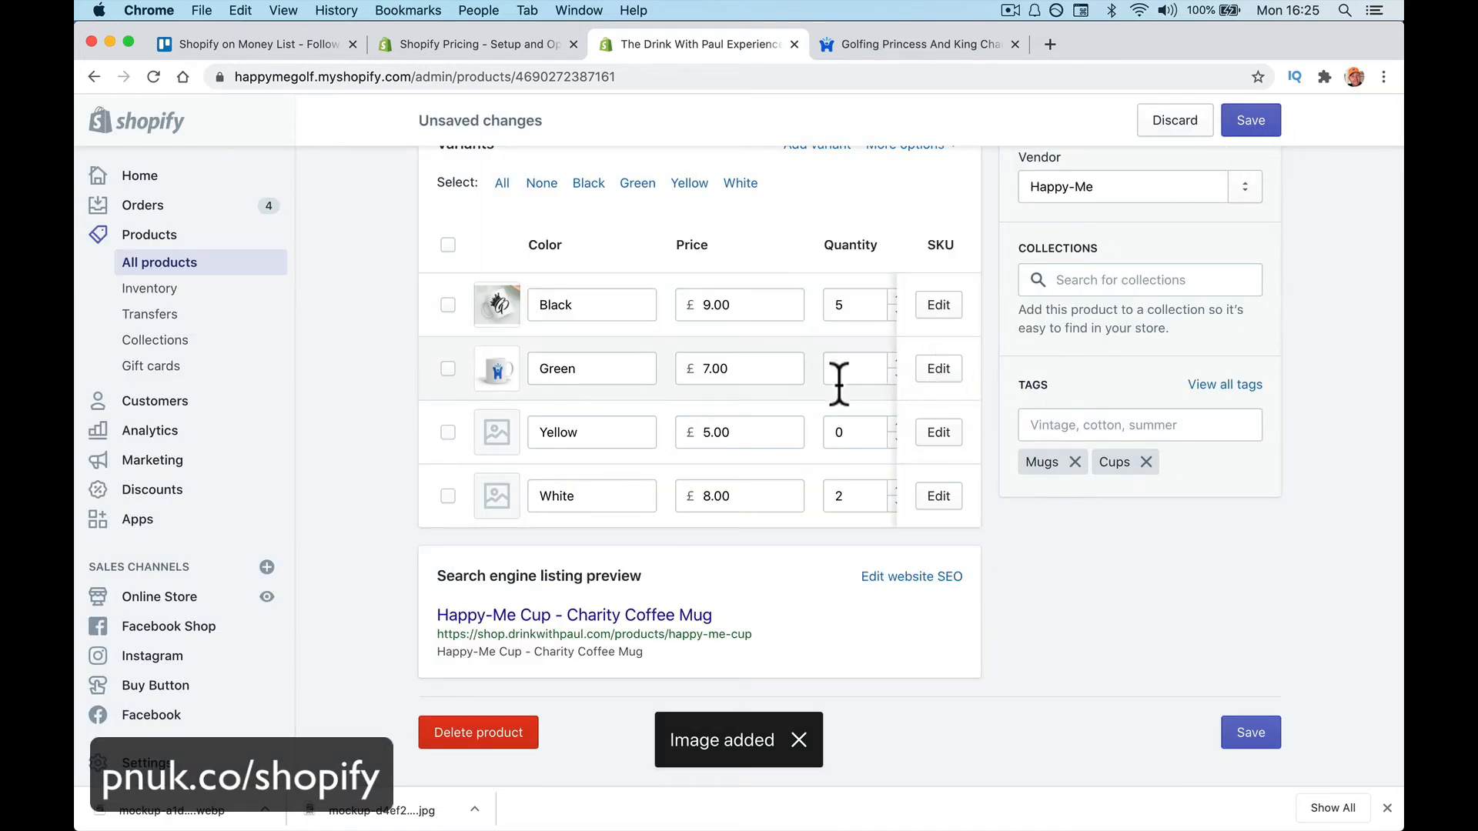
Set Green stock to 2 and Yellow stock to 3, then save the product
{"action": "scroll", "coordinate": [827, 388], "scroll_direction": "right", "scroll_amount": 5}
{"action": "left_click", "coordinate": [701, 361]}
{"action": "left_click", "coordinate": [701, 360]}
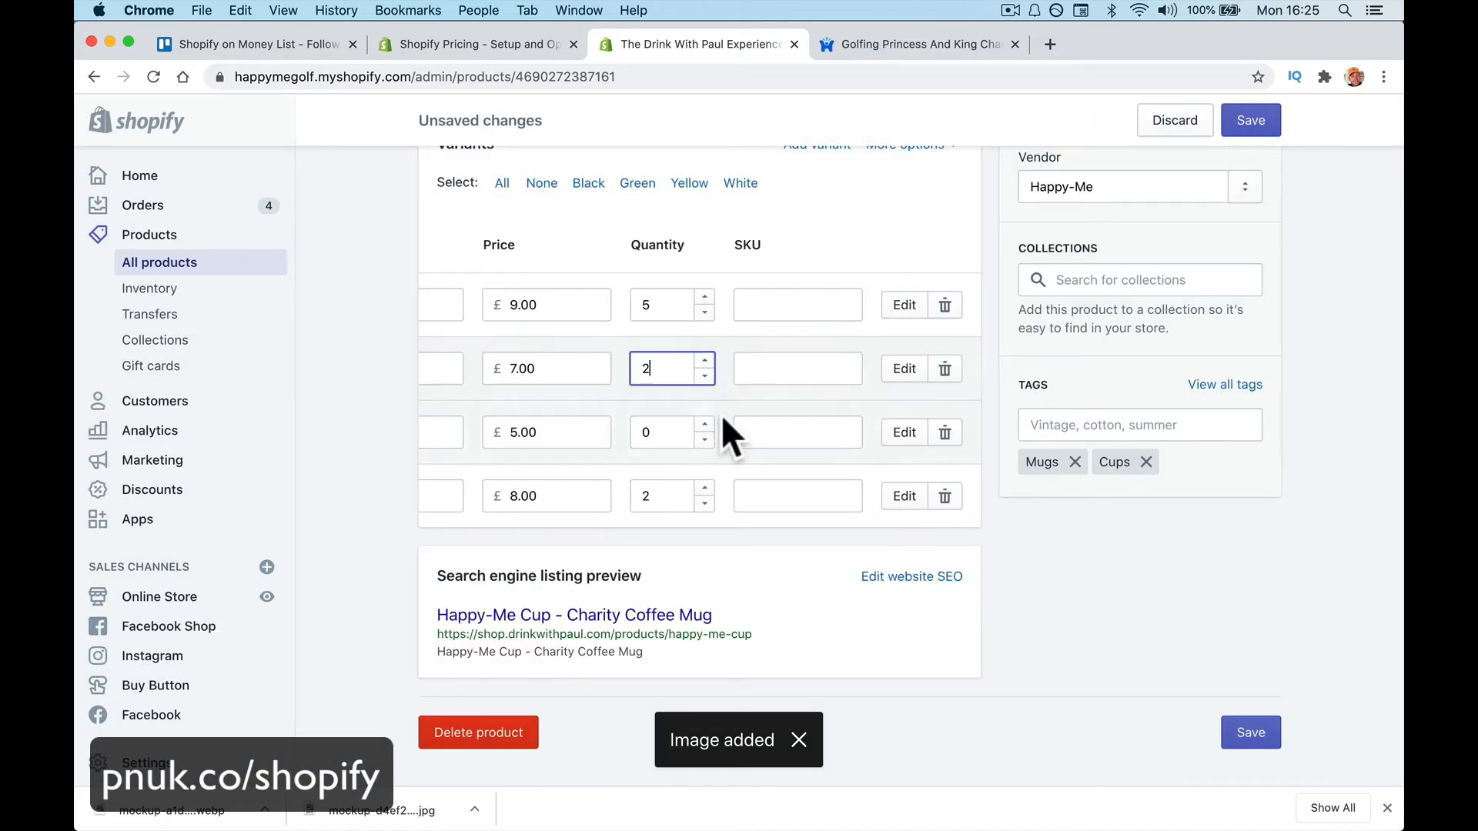
{"action": "left_click", "coordinate": [690, 422]}
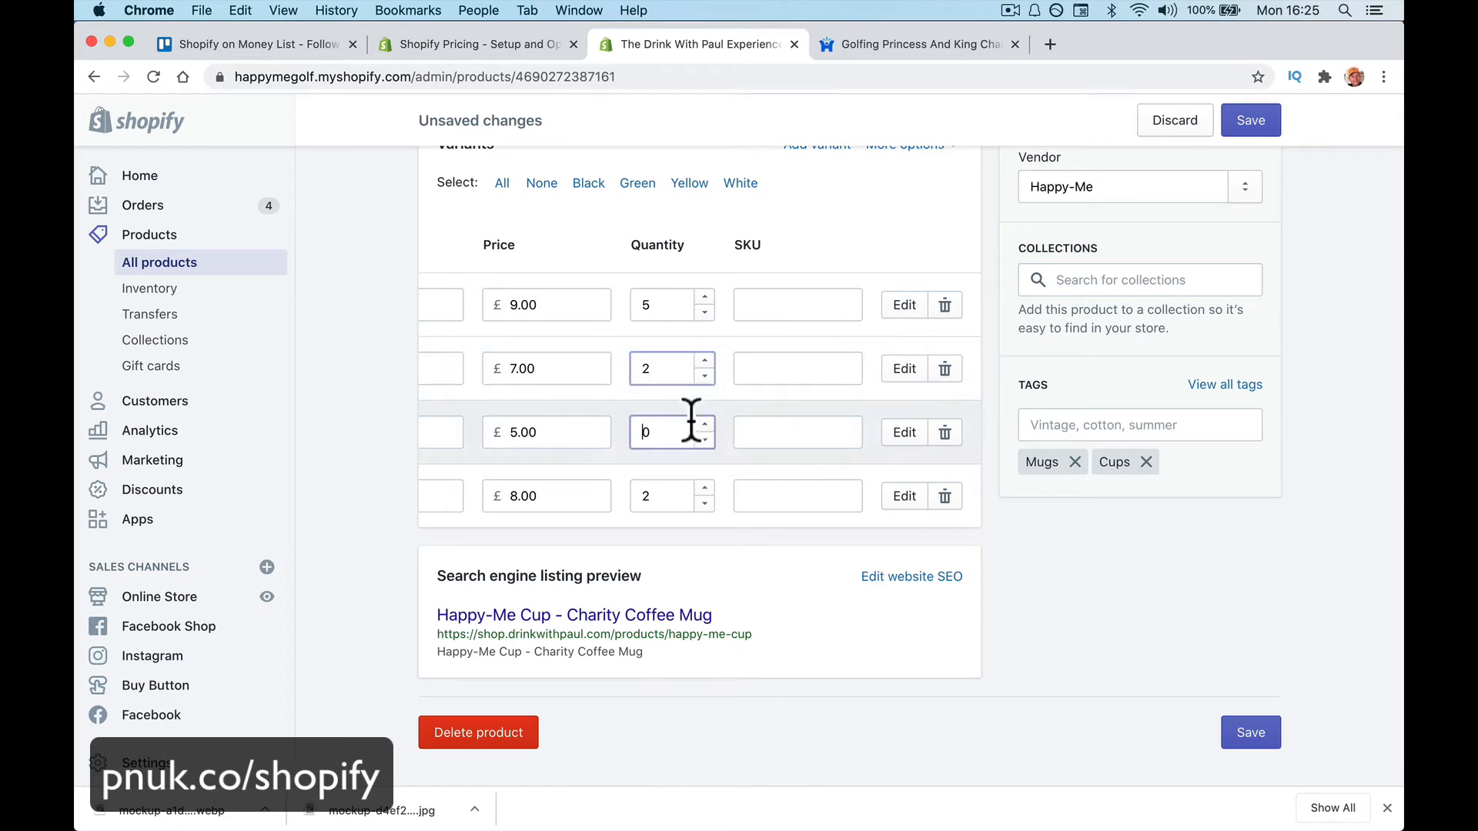
{"action": "left_click", "coordinate": [1255, 127]}
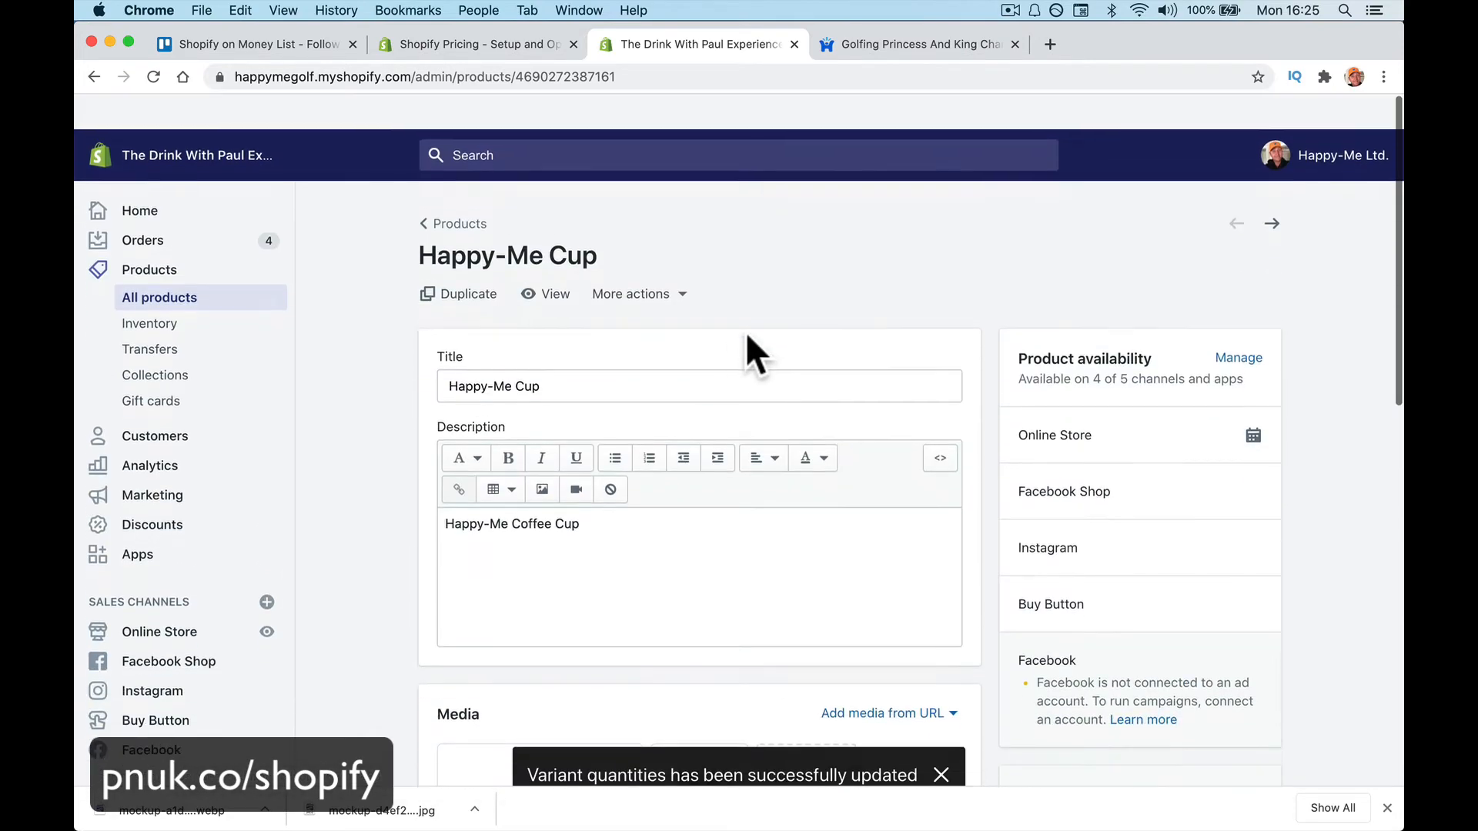
{"action": "left_click", "coordinate": [556, 261]}
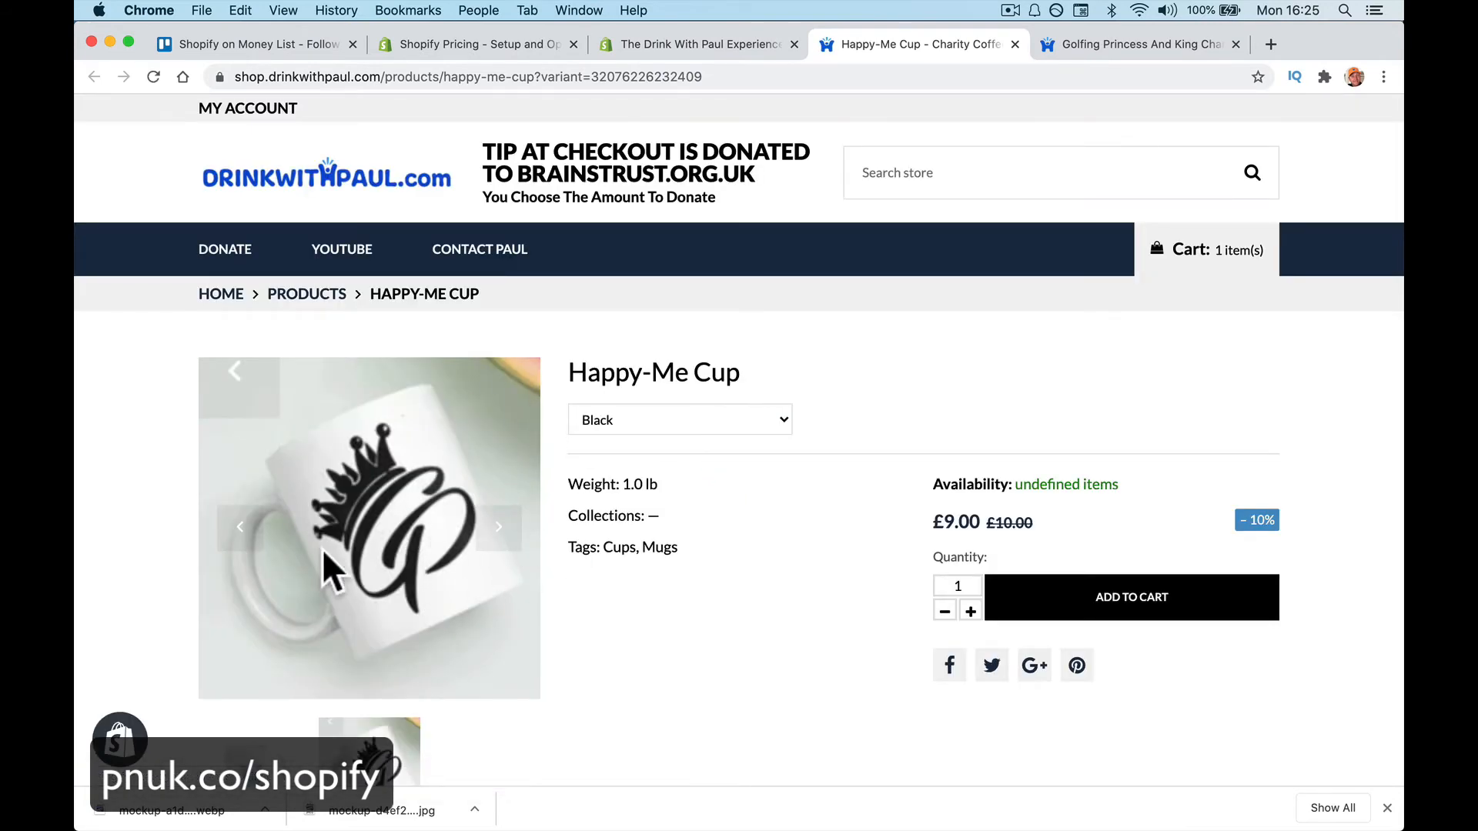
Select White and flip through the cup's photos, including the crown mug
{"action": "left_click", "coordinate": [641, 427]}
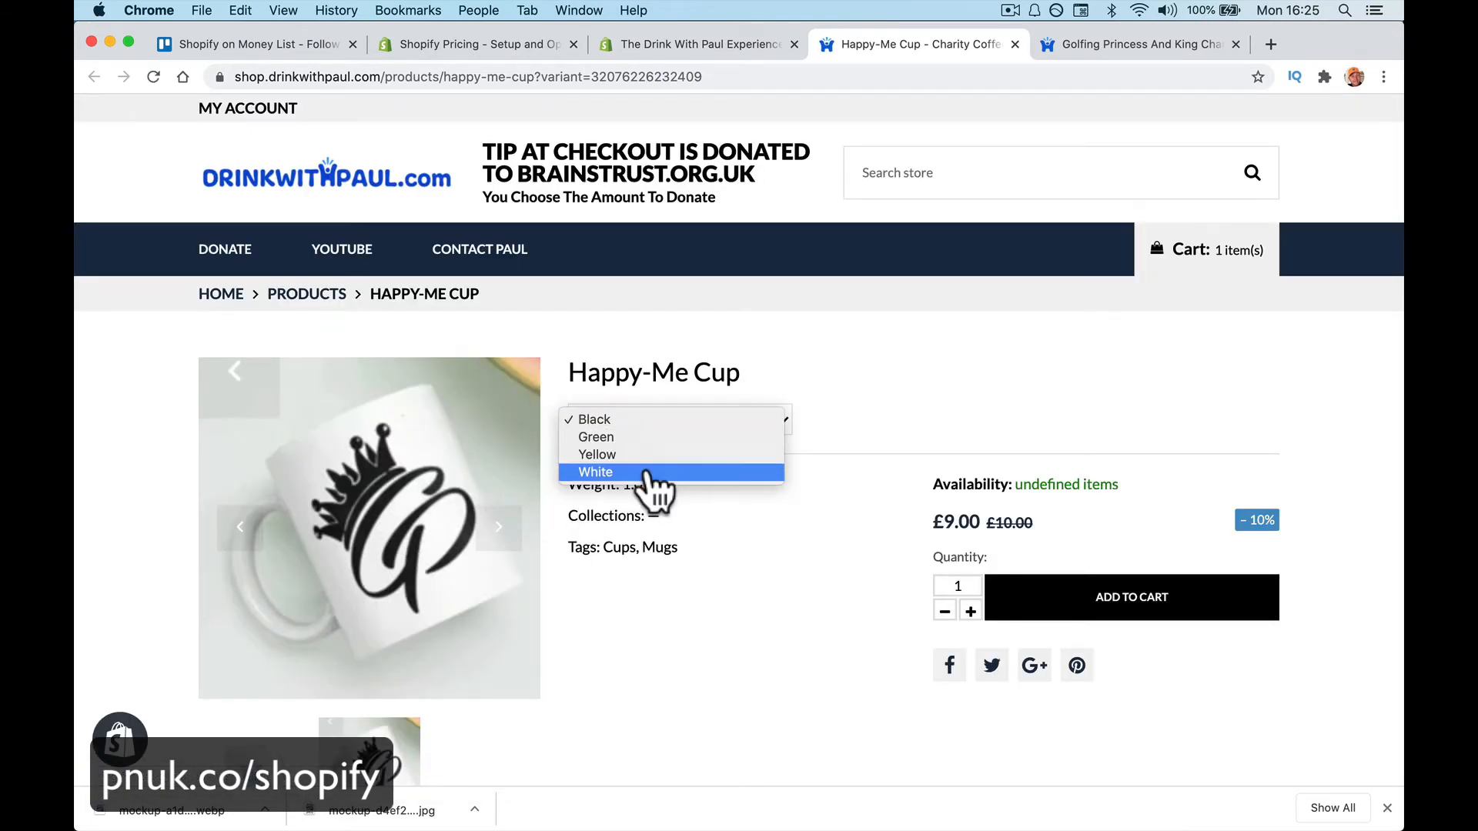
{"action": "left_click", "coordinate": [654, 481]}
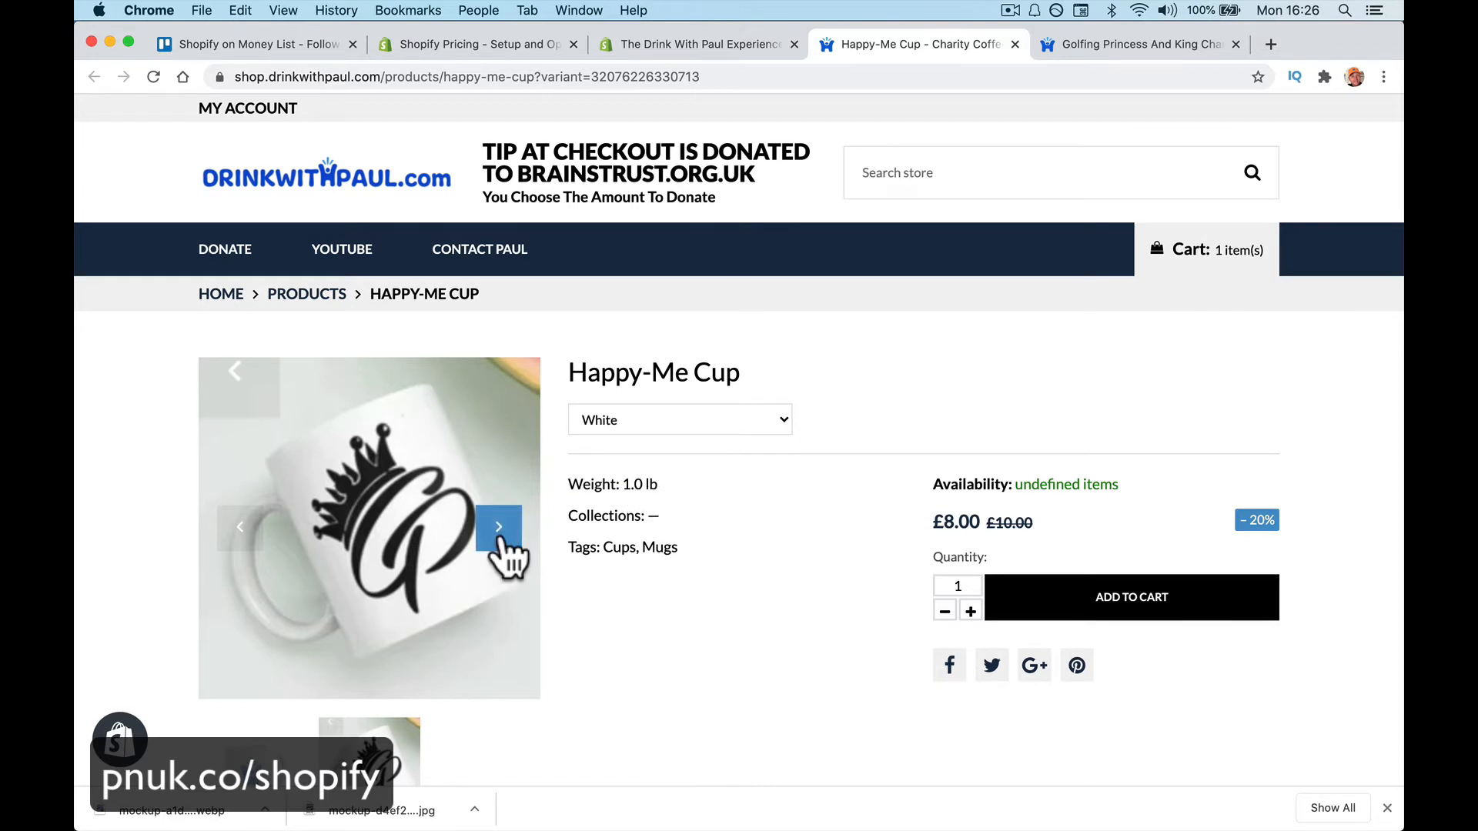
{"action": "scroll", "coordinate": [548, 571], "scroll_direction": "down", "scroll_amount": 3}
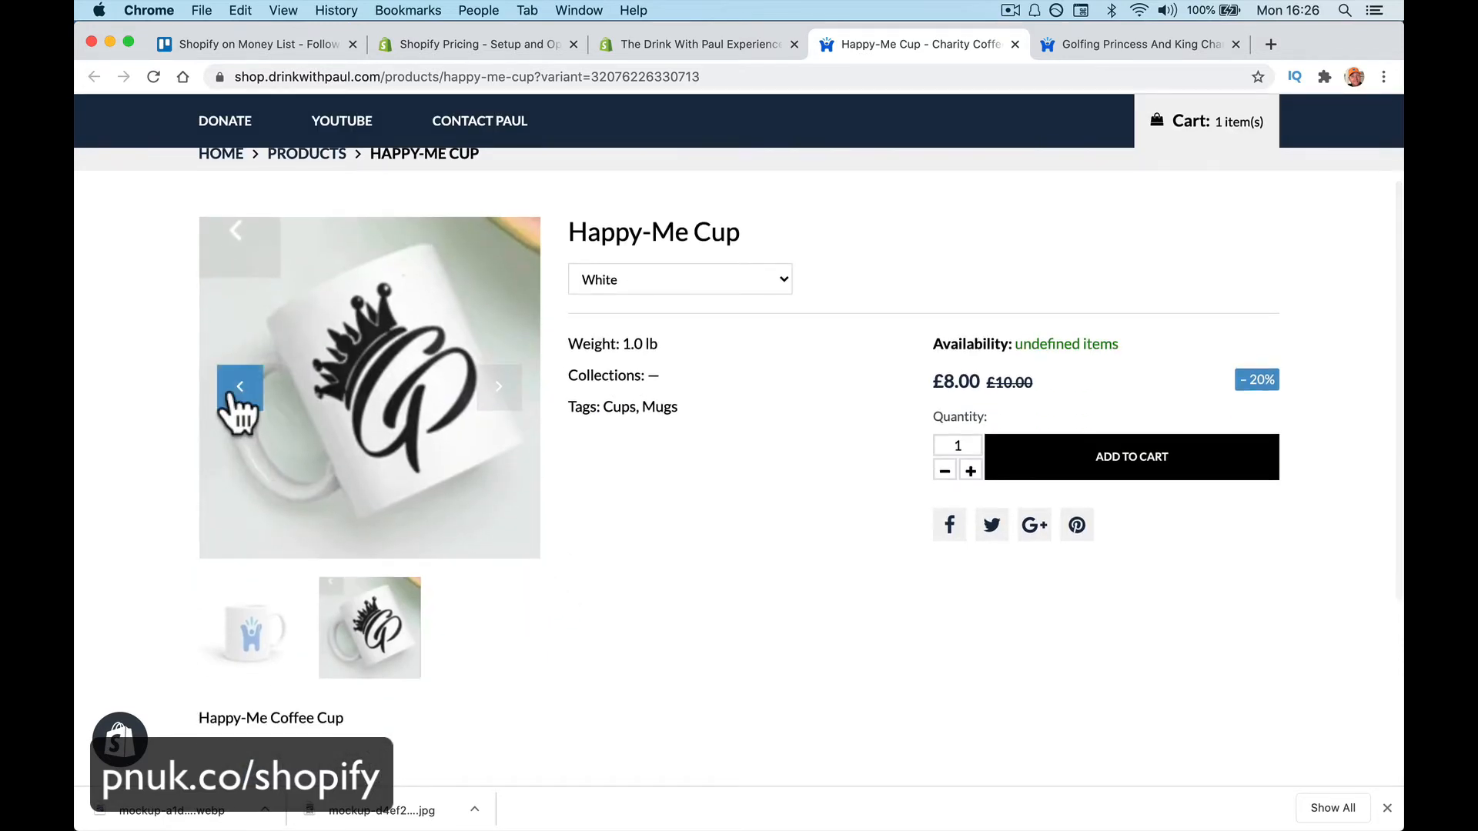
{"action": "left_click", "coordinate": [238, 388]}
{"action": "left_click", "coordinate": [234, 408]}
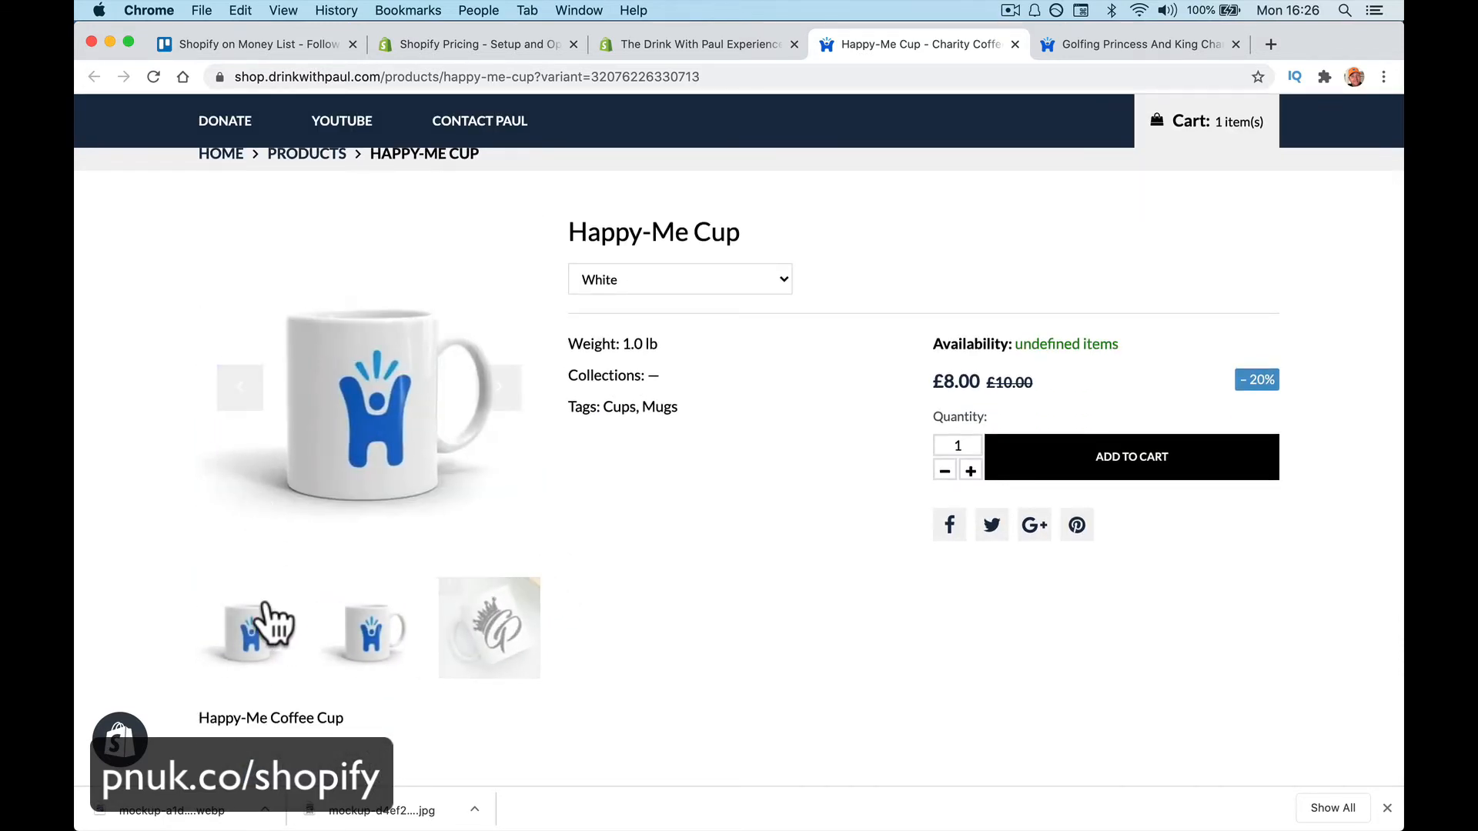
{"action": "left_click", "coordinate": [250, 633]}
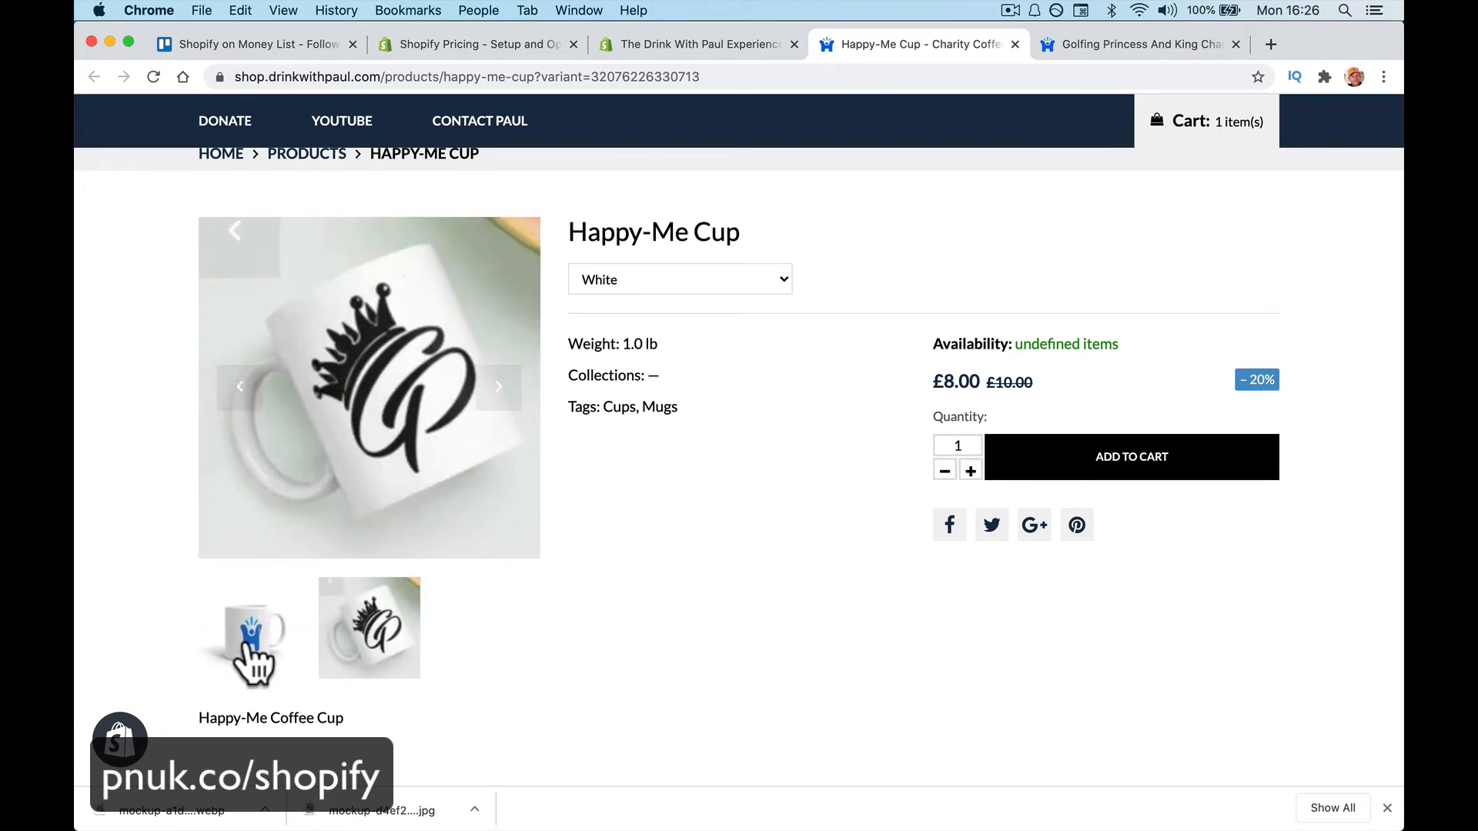
{"action": "left_click", "coordinate": [254, 407]}
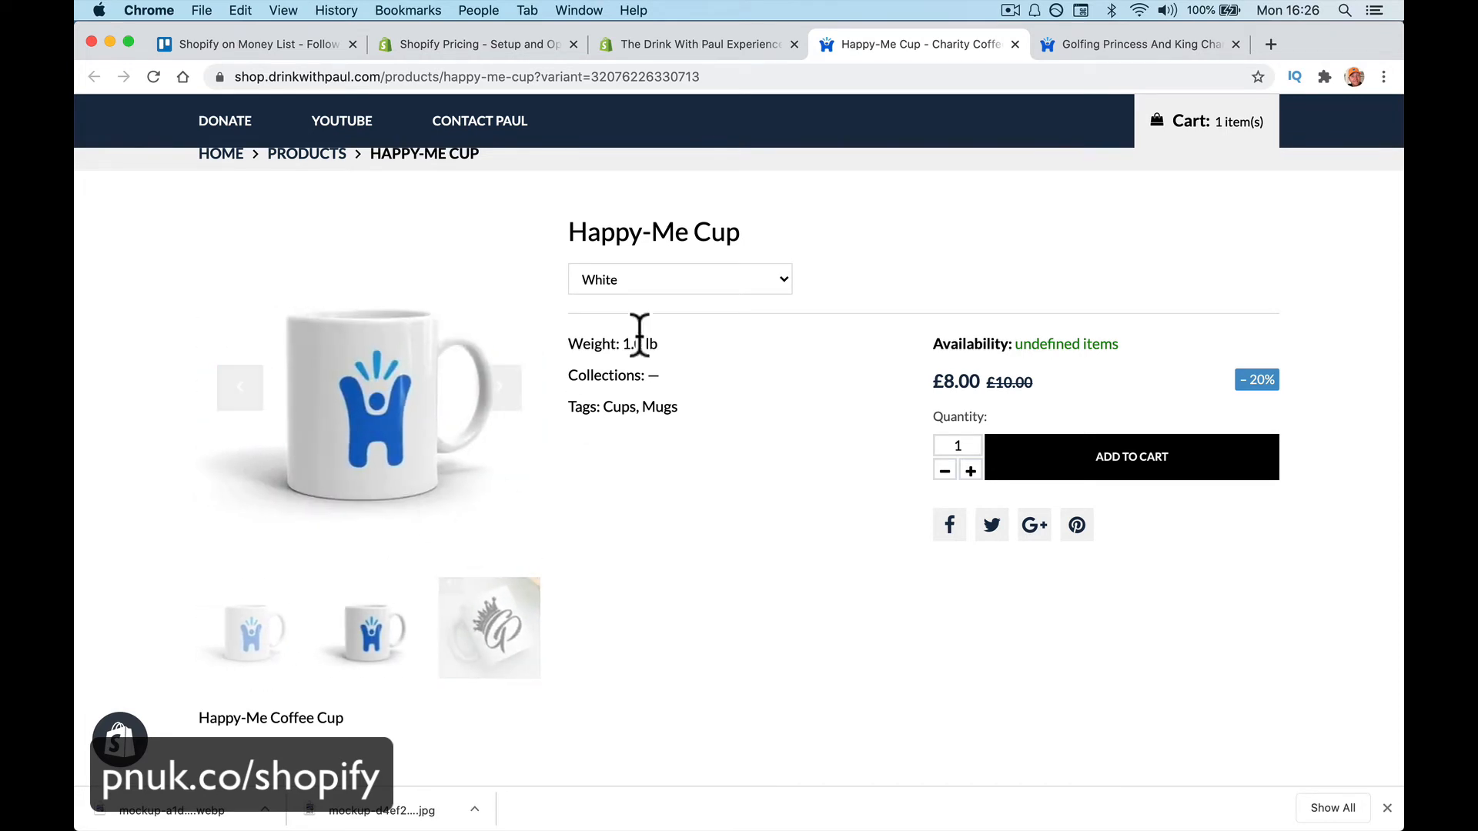
Choose the Black variant at £9.00, then return to the admin product page
{"action": "left_click", "coordinate": [707, 283]}
{"action": "left_click", "coordinate": [704, 227]}
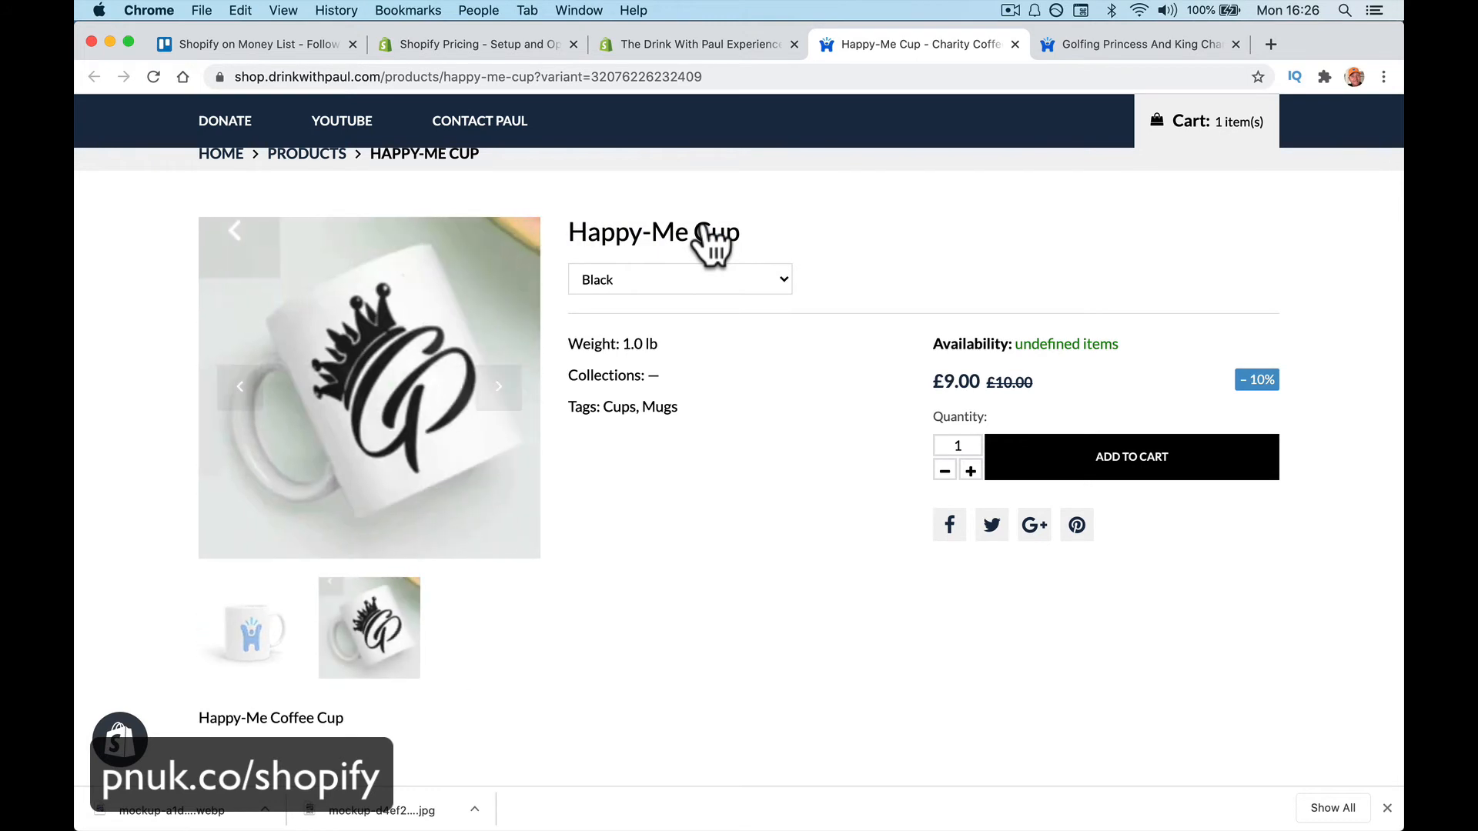
{"action": "double_click", "coordinate": [700, 27]}
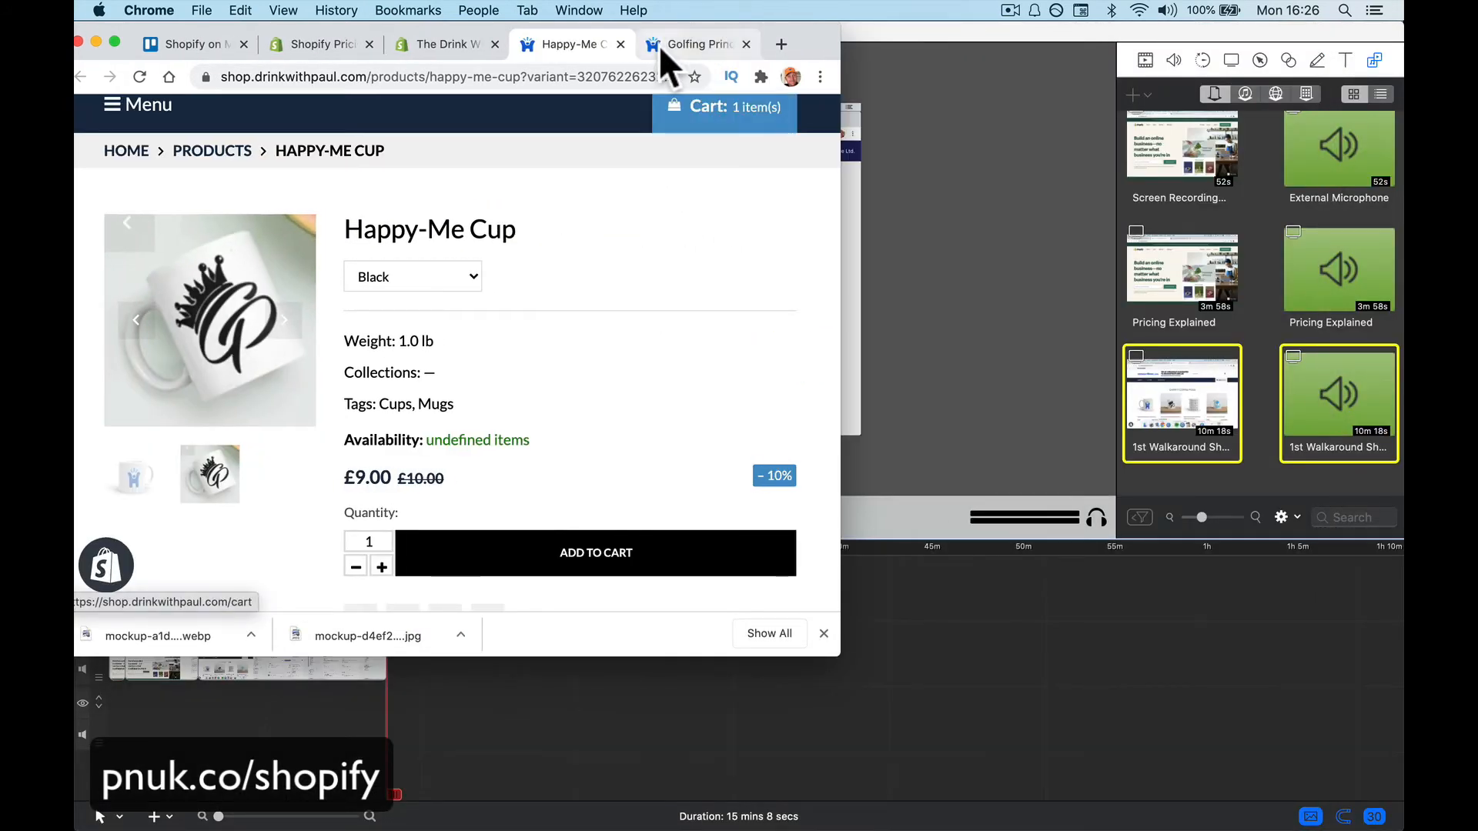
{"action": "double_click", "coordinate": [814, 35]}
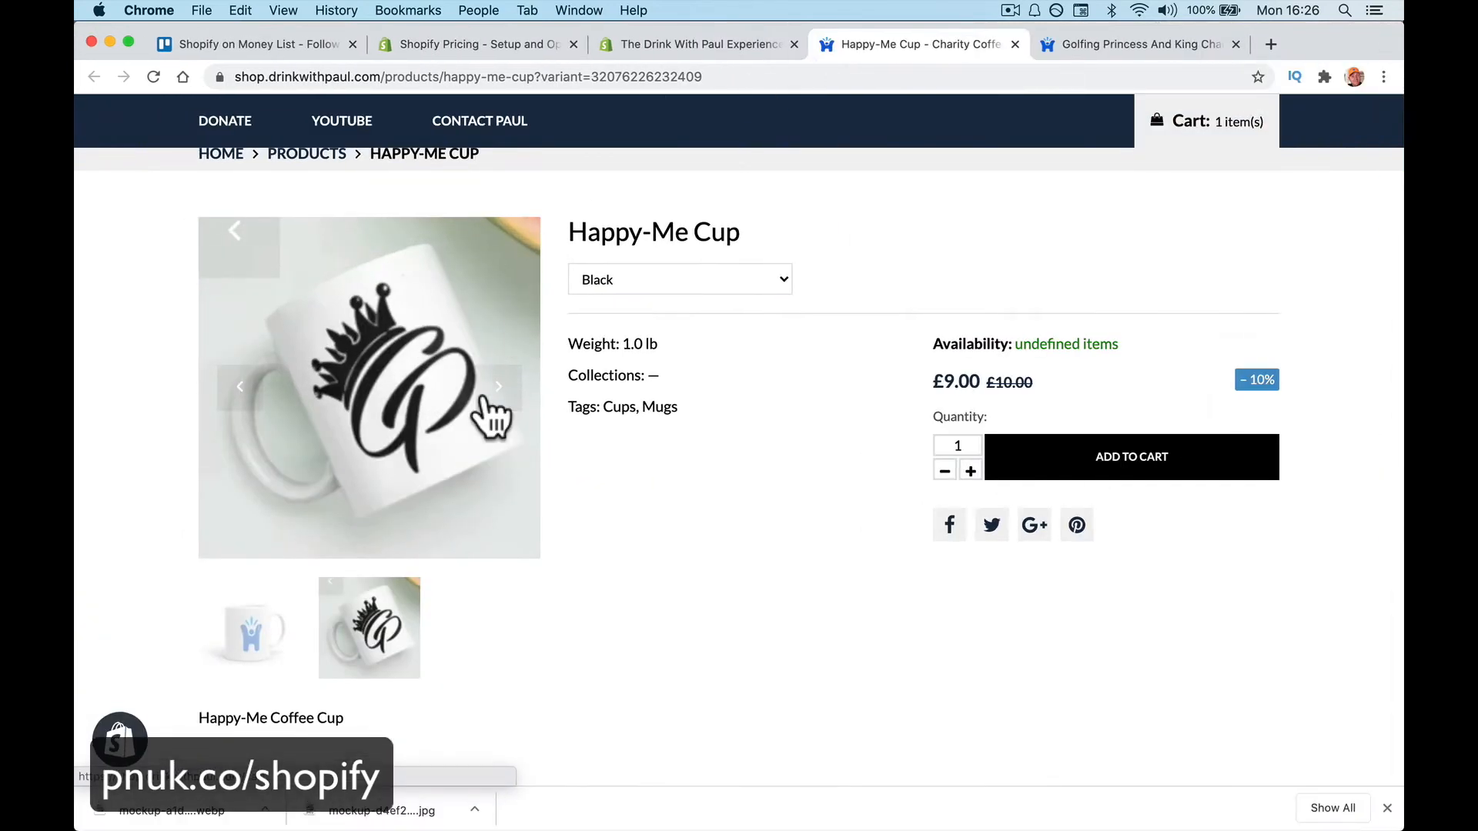
{"action": "left_click", "coordinate": [685, 43]}
Check the variant prices £9.00, £7.00, £5.00 and £8.00, then return to the storefront
{"action": "scroll", "coordinate": [593, 493], "scroll_direction": "down", "scroll_amount": 10}
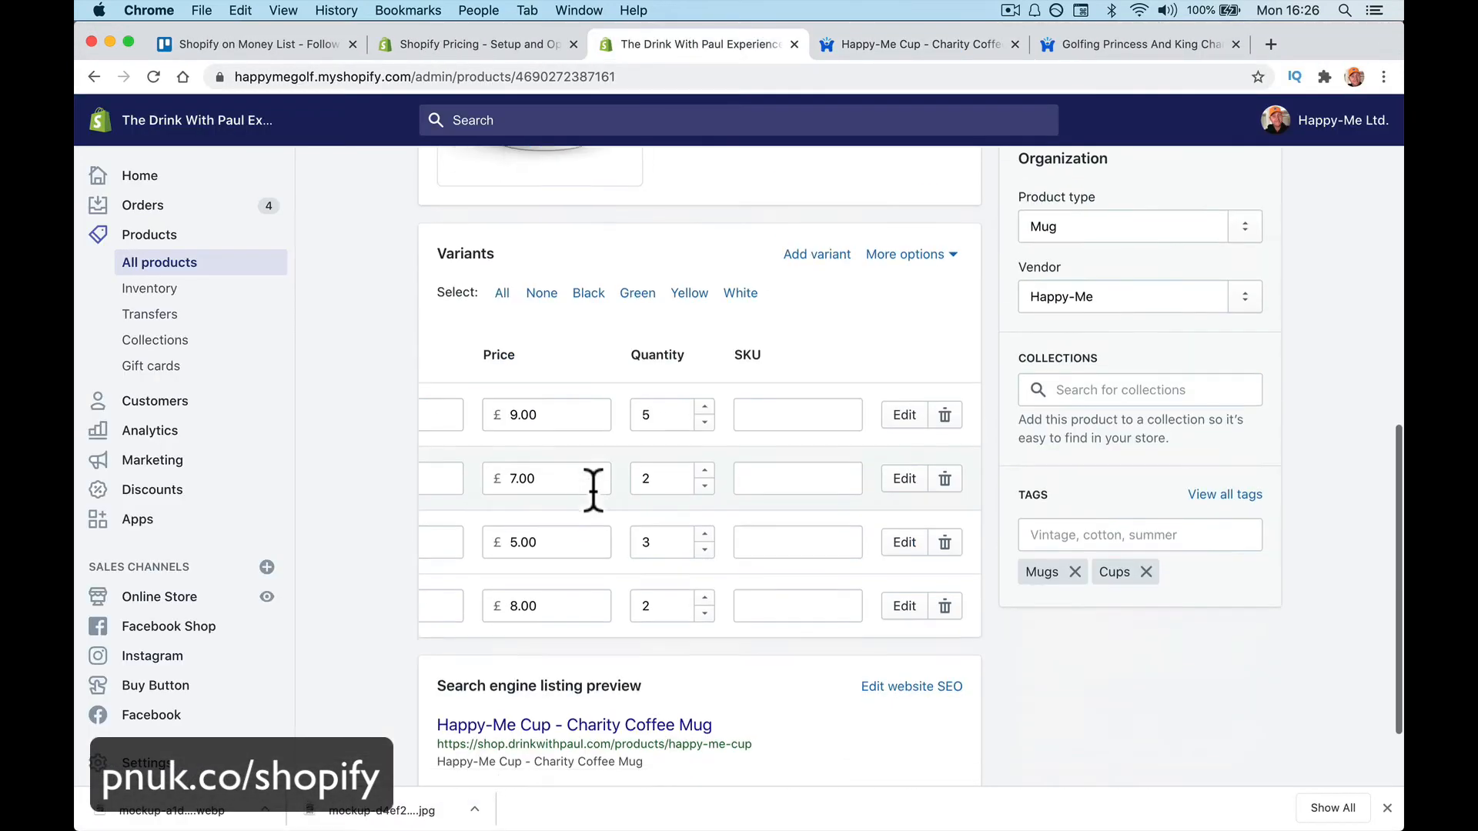
{"action": "scroll", "coordinate": [593, 492], "scroll_direction": "down", "scroll_amount": 2}
{"action": "scroll", "coordinate": [593, 492], "scroll_direction": "left", "scroll_amount": 5}
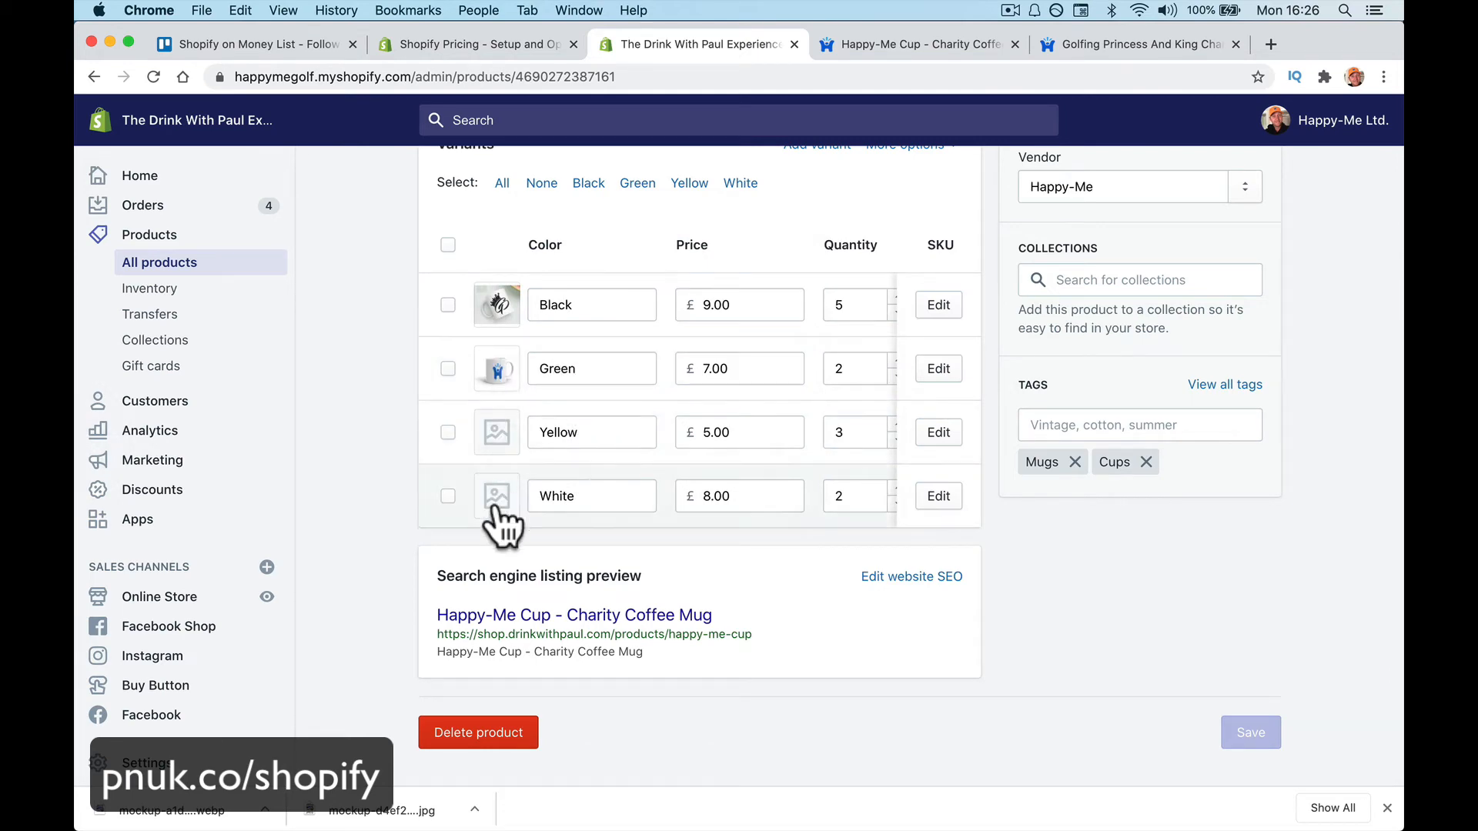
{"action": "scroll", "coordinate": [719, 494], "scroll_direction": "up", "scroll_amount": 15}
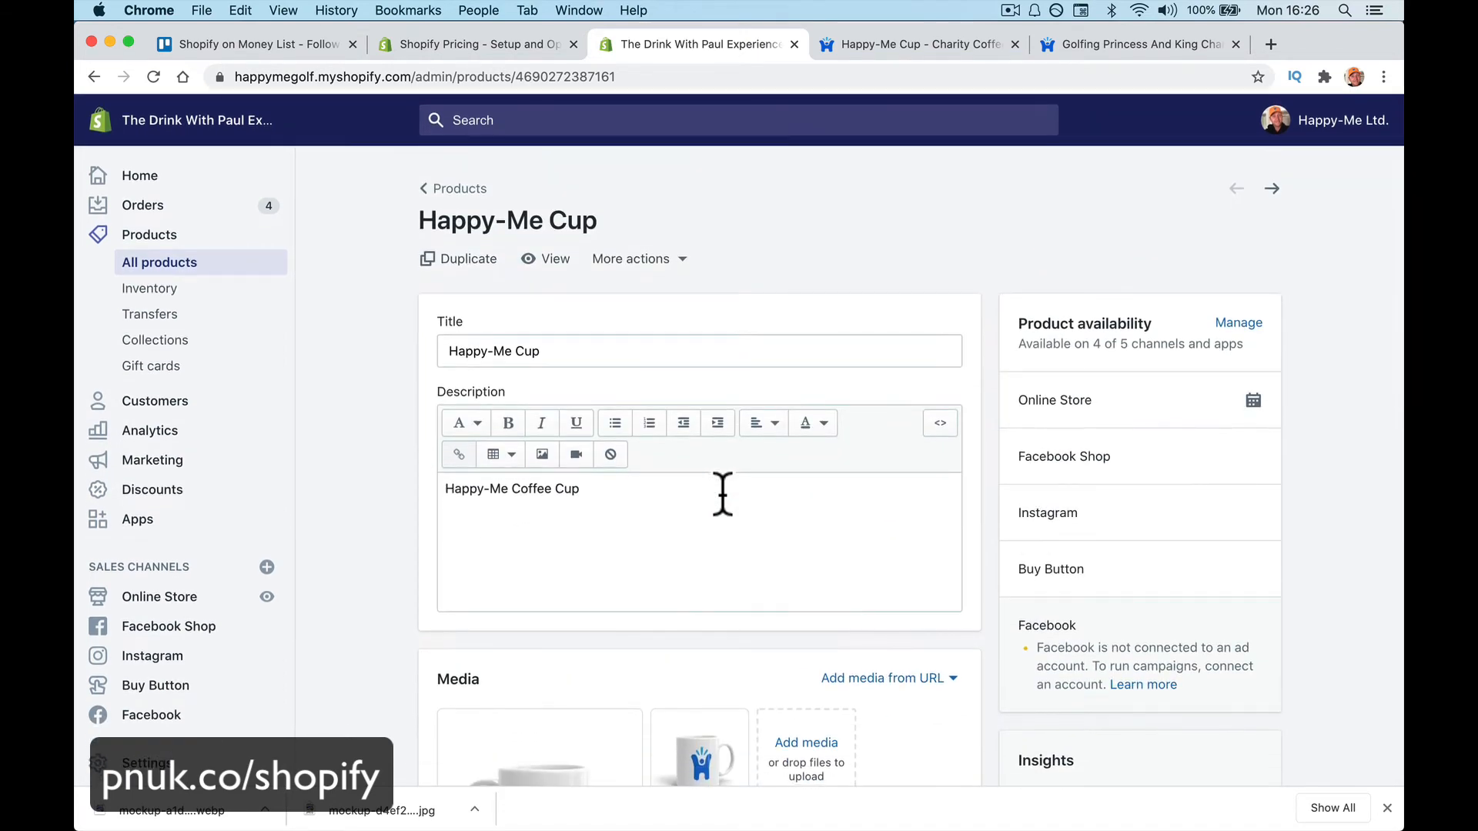
{"action": "left_click", "coordinate": [896, 45]}
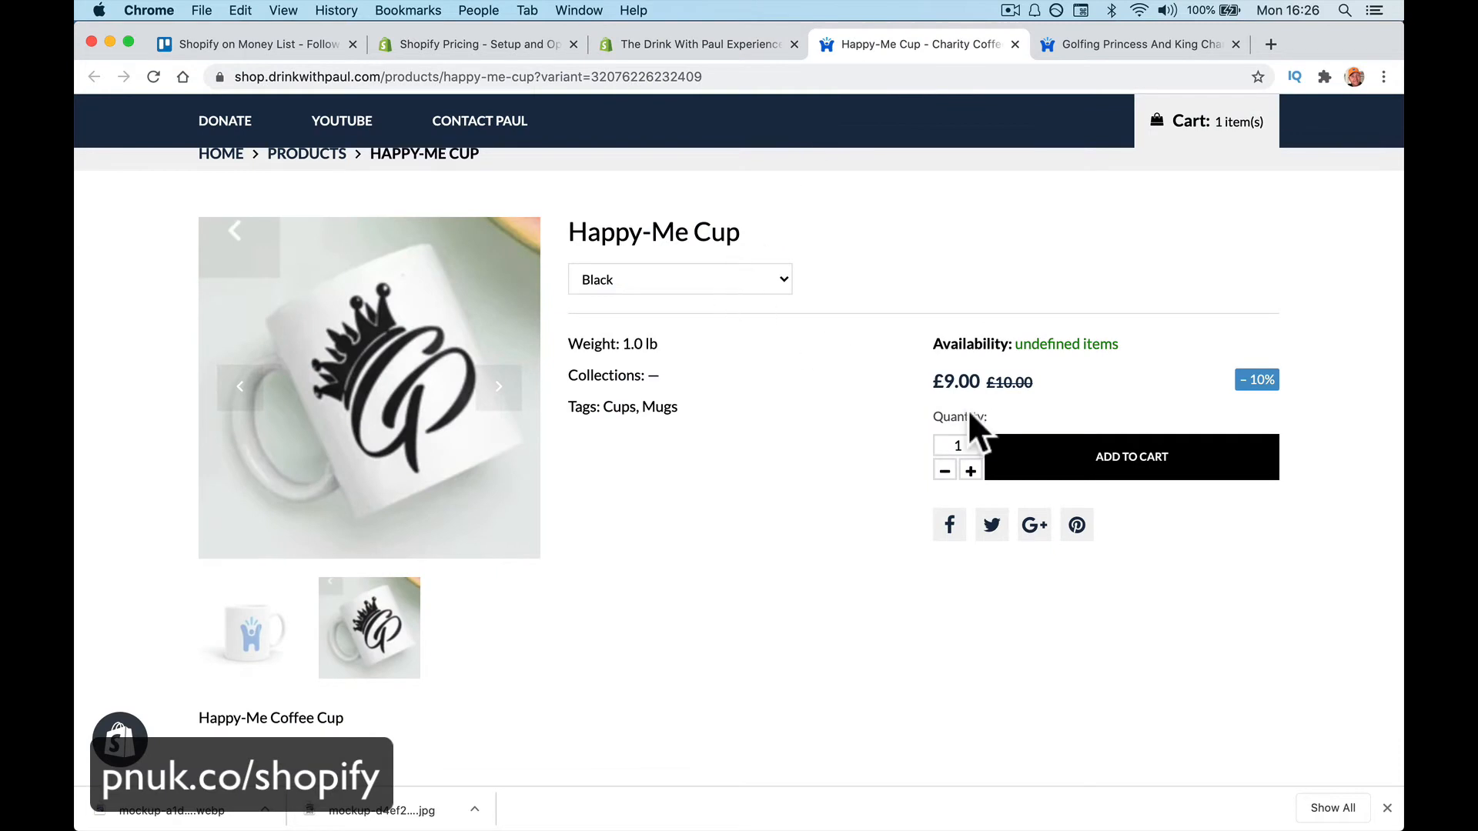
Add the Black Happy-Me Cup to the cart, then load the store's /admin address
{"action": "left_click", "coordinate": [1049, 459]}
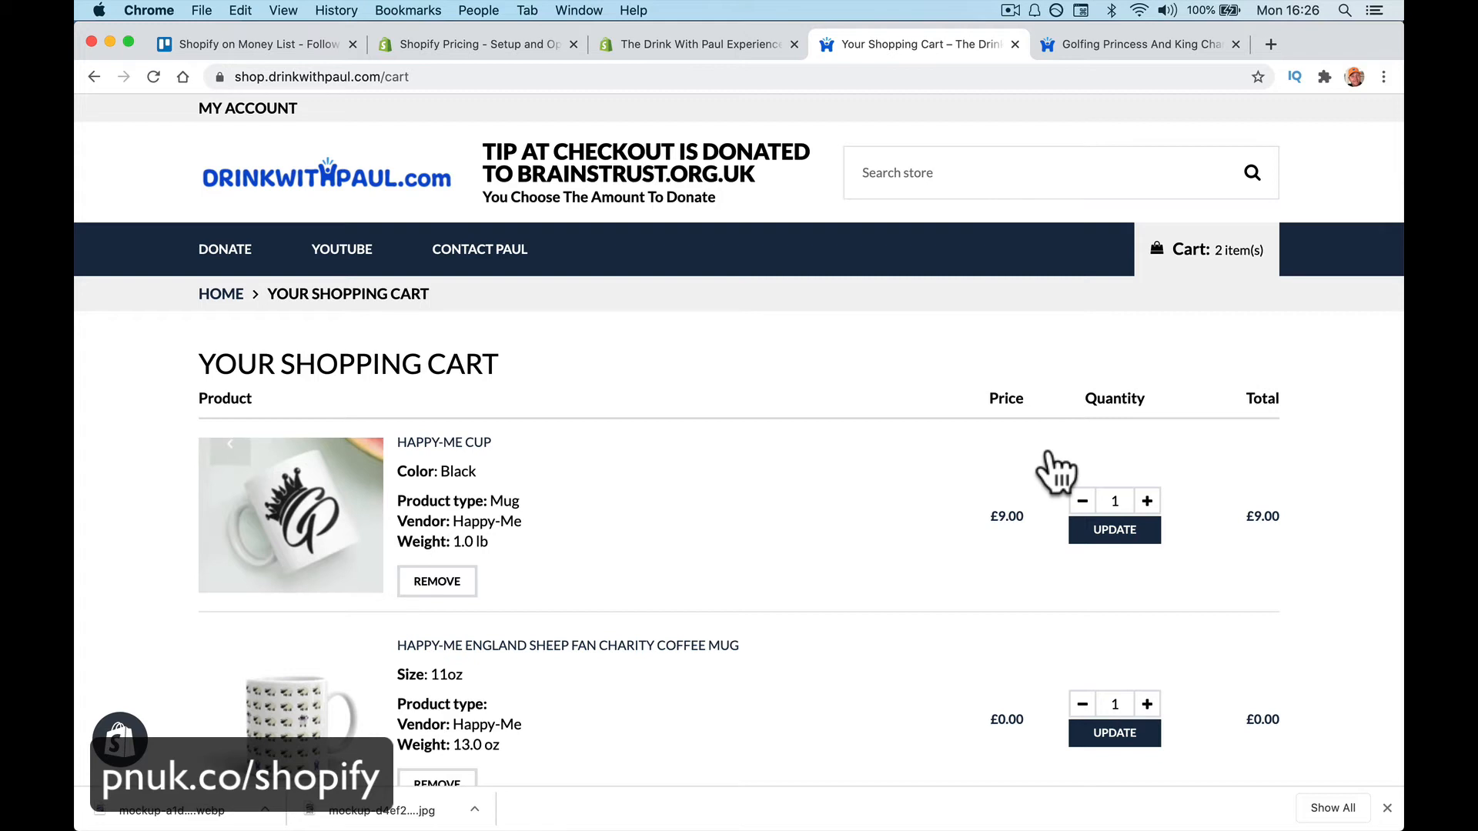
{"action": "key", "text": "super+w"}
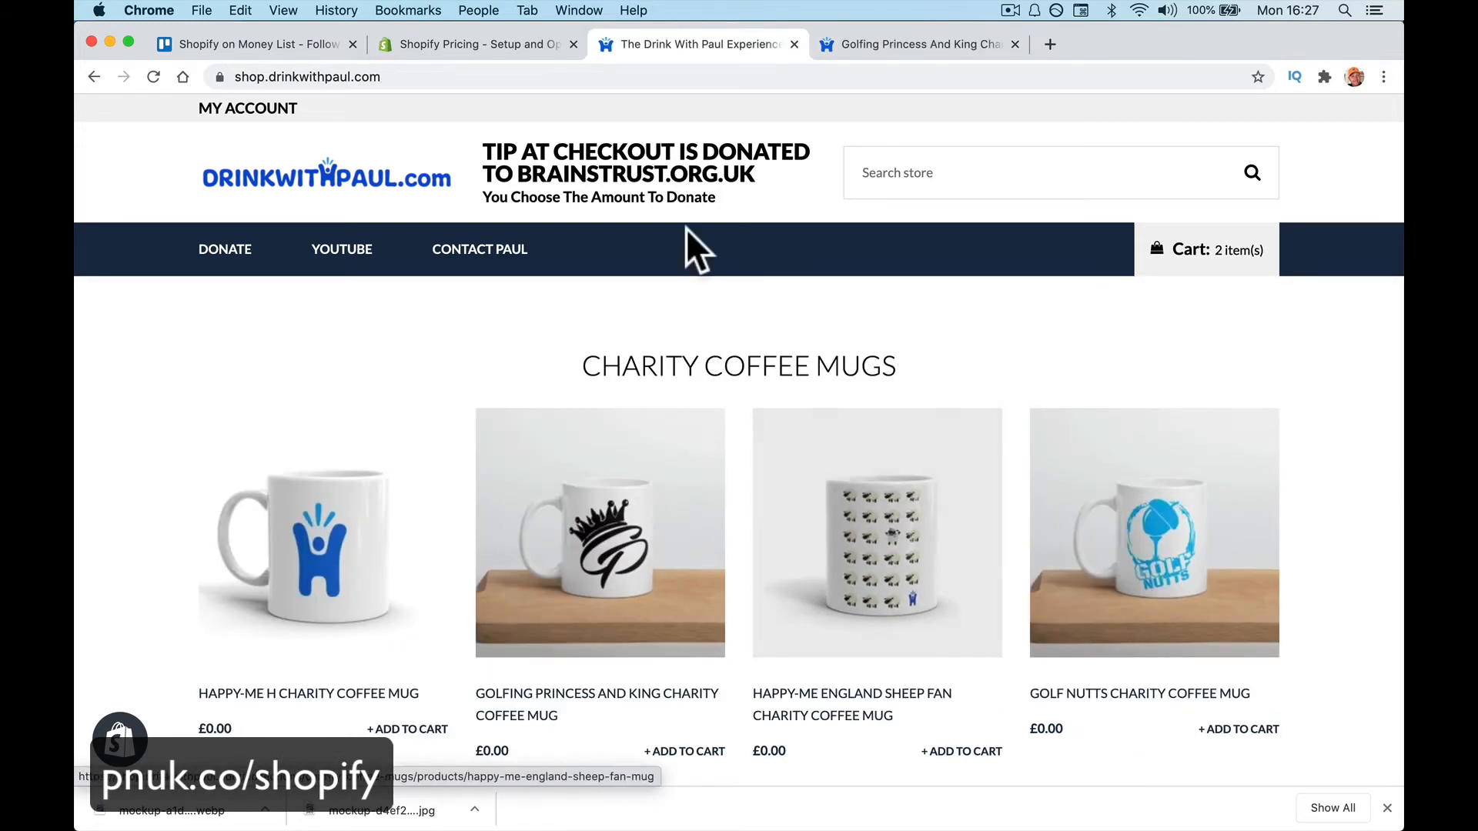
{"action": "left_click", "coordinate": [471, 46]}
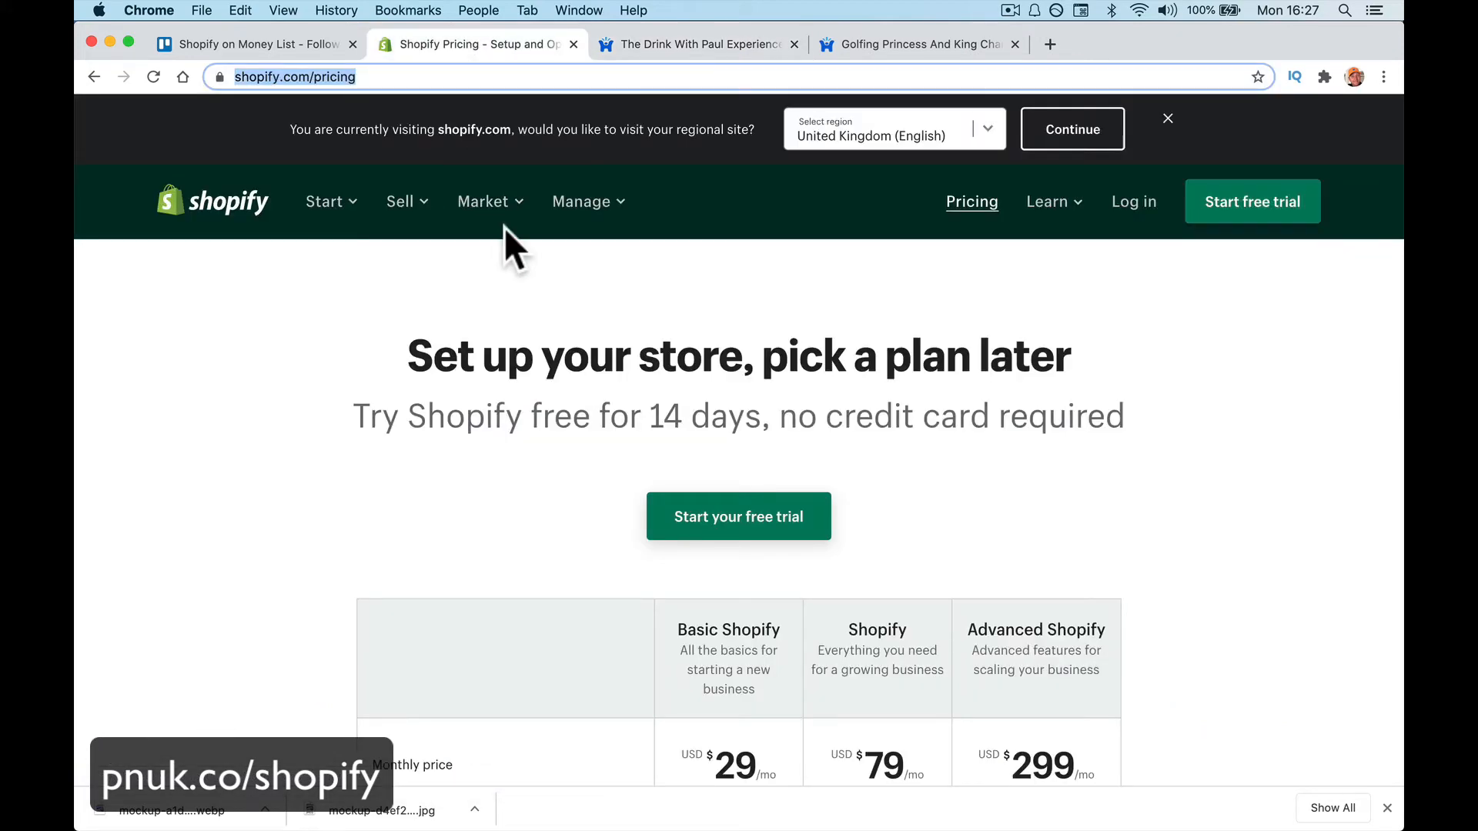
{"action": "left_click", "coordinate": [630, 47]}
{"action": "left_click", "coordinate": [448, 77]}
{"action": "left_click", "coordinate": [448, 77]}
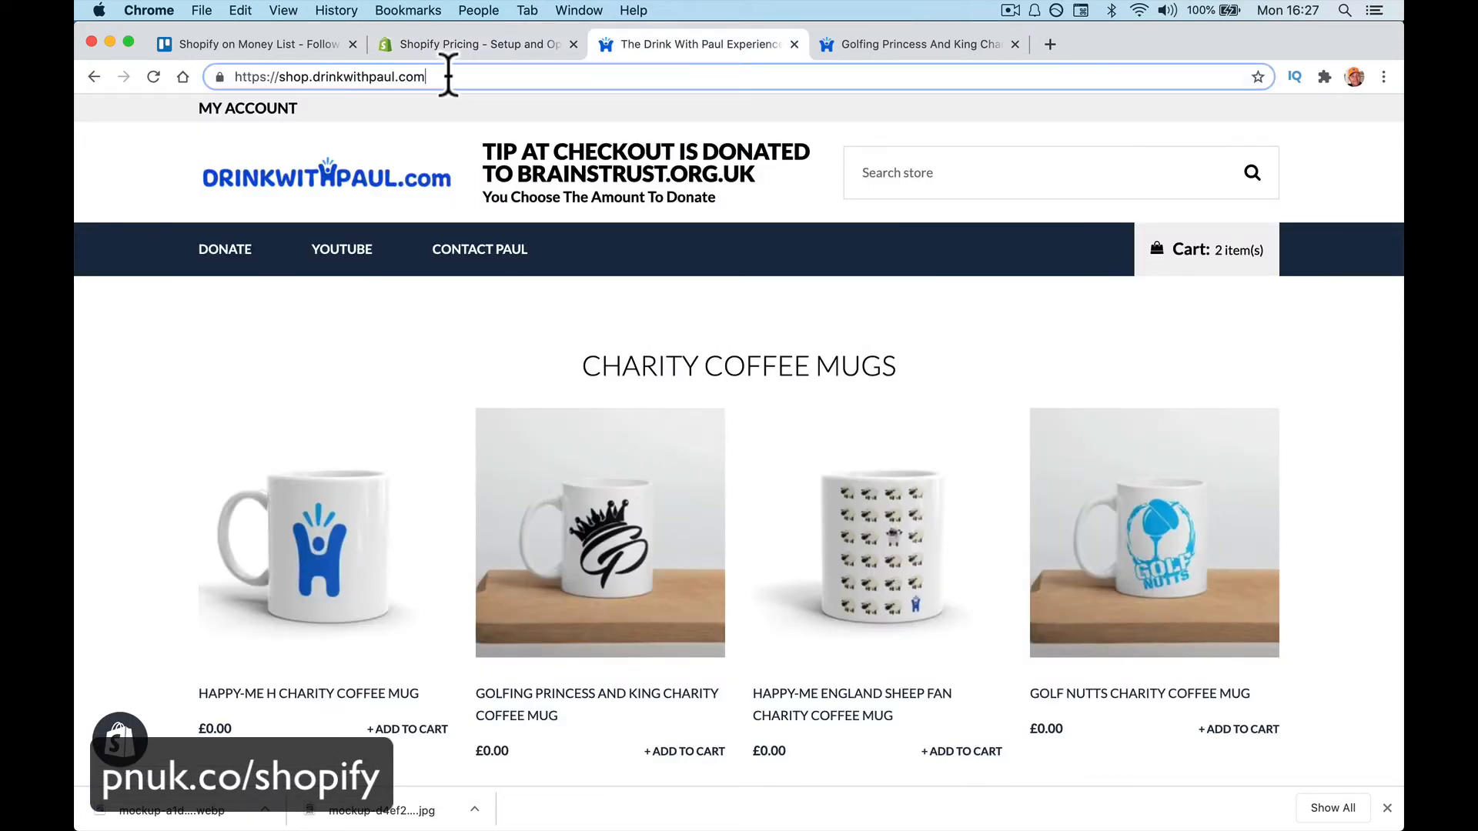
{"action": "type", "text": "/admin"}
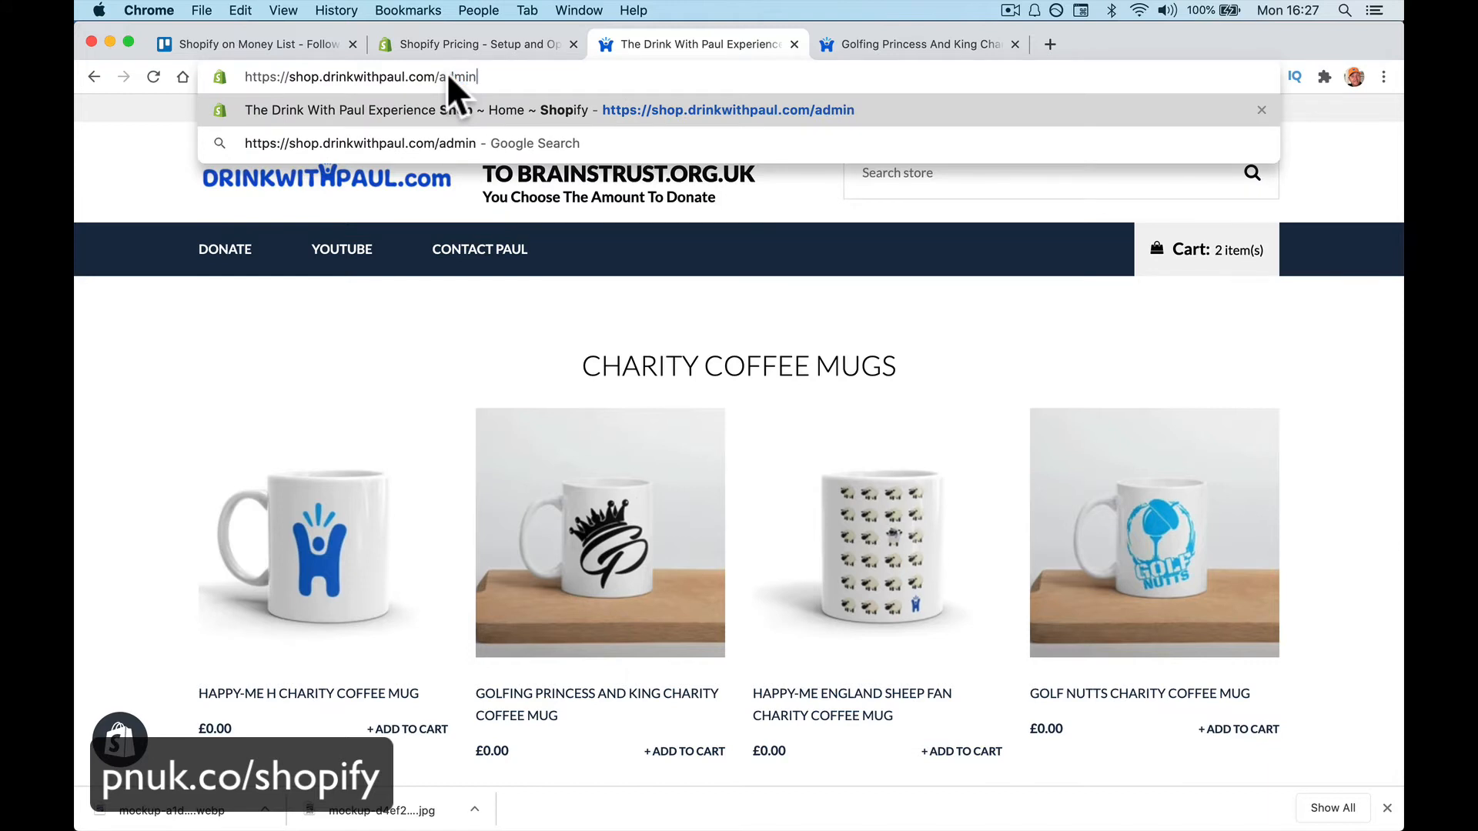
{"action": "key", "text": "Return"}
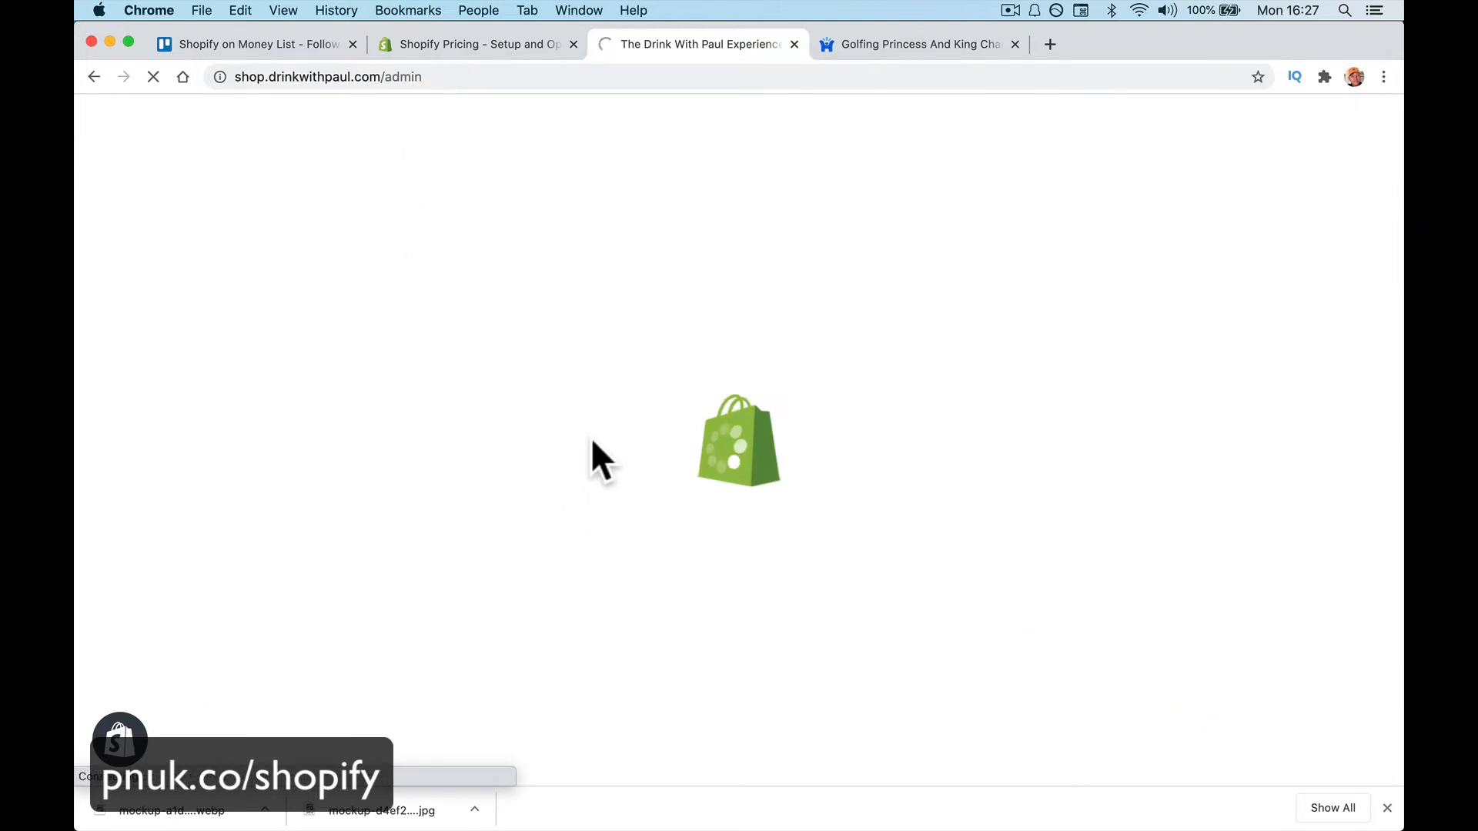
Close the downloads bar and Golfing Princess tab, then begin a new discount code
{"action": "left_click", "coordinate": [1387, 807]}
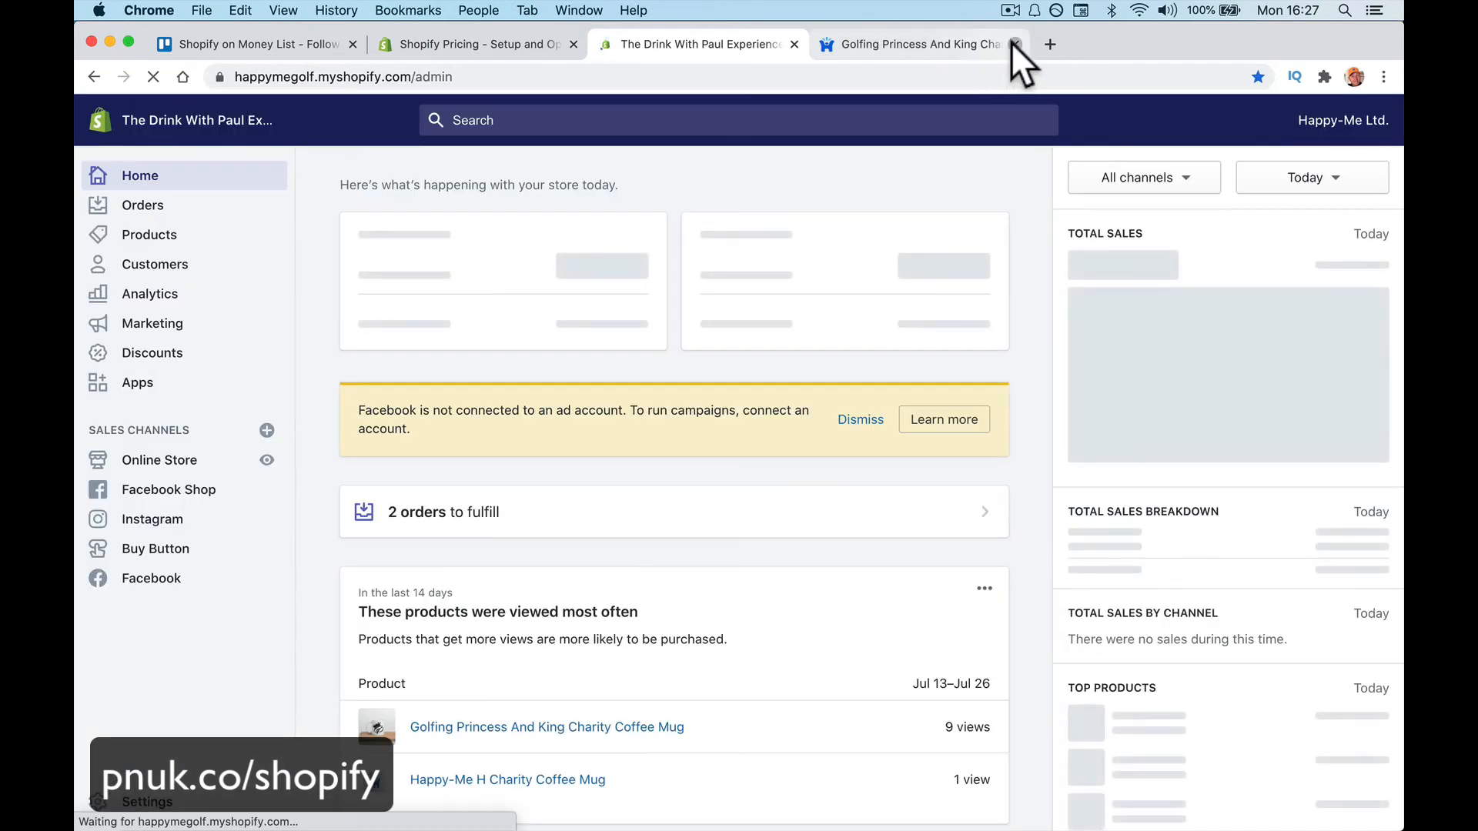
{"action": "left_click", "coordinate": [1014, 44]}
{"action": "left_click", "coordinate": [158, 354]}
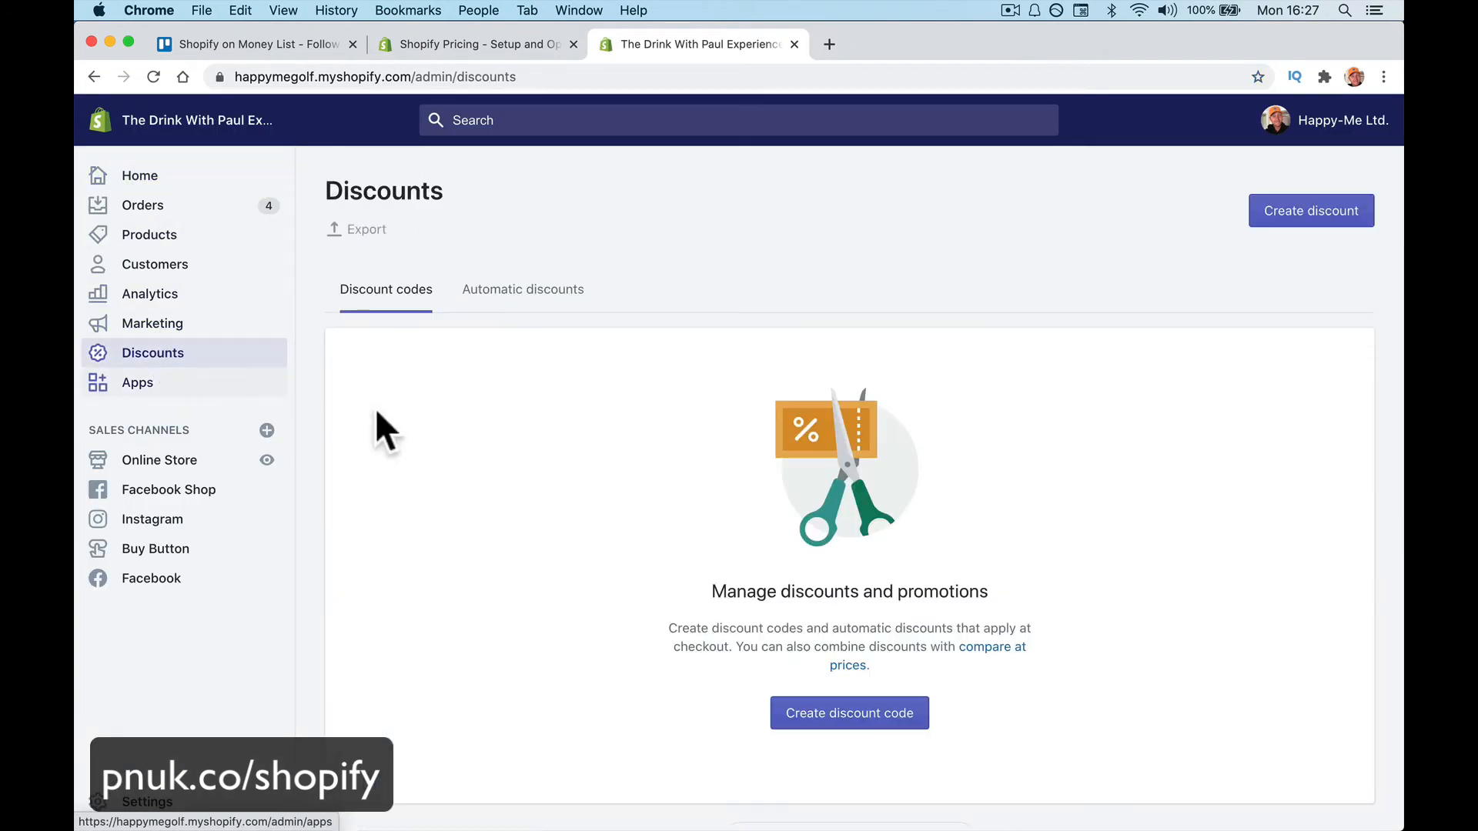
{"action": "left_click", "coordinate": [881, 712]}
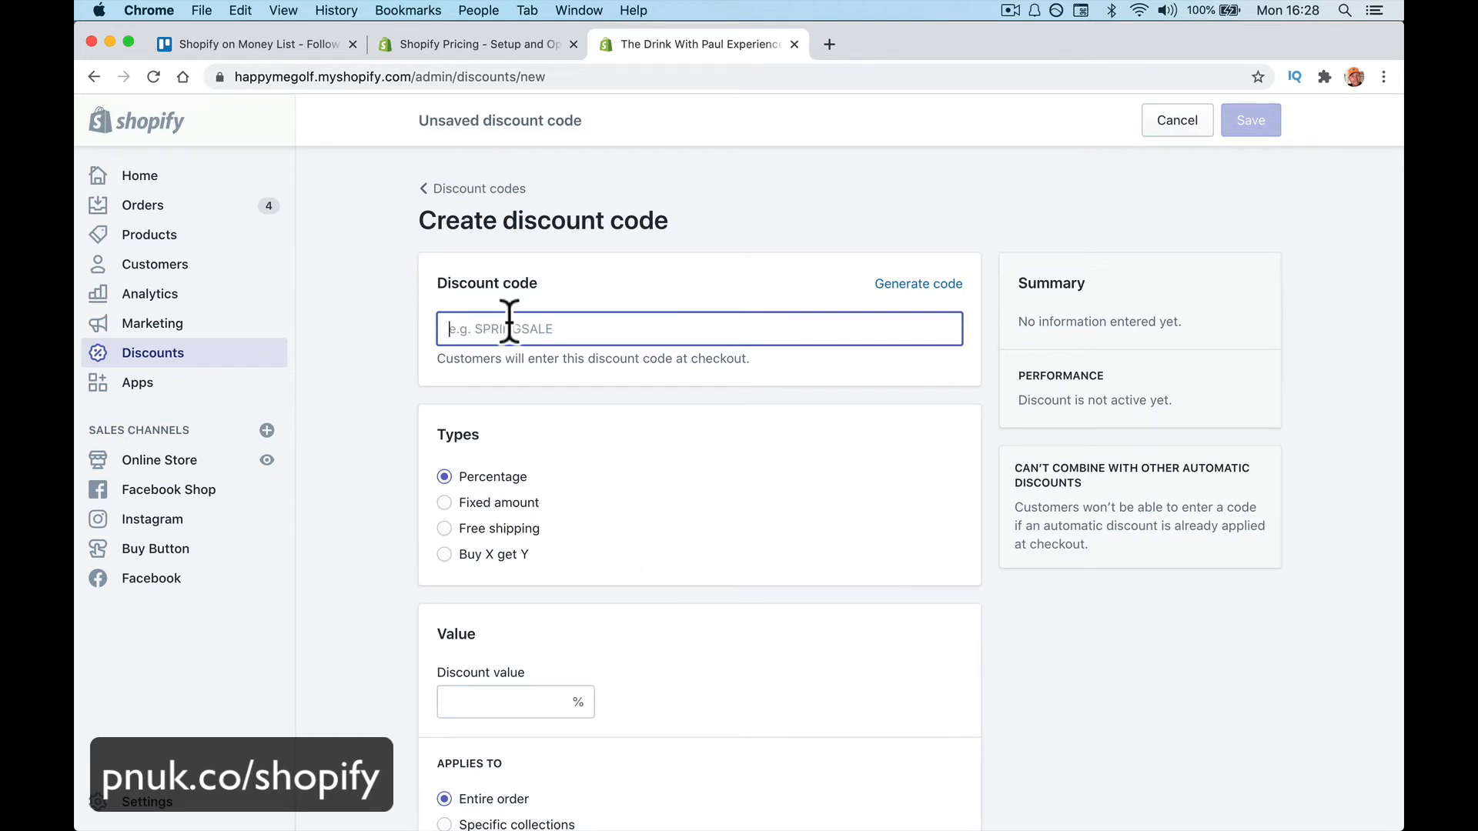
Name the code FREE and keep the Percentage type at 100% off
{"action": "type", "text": "FREE"}
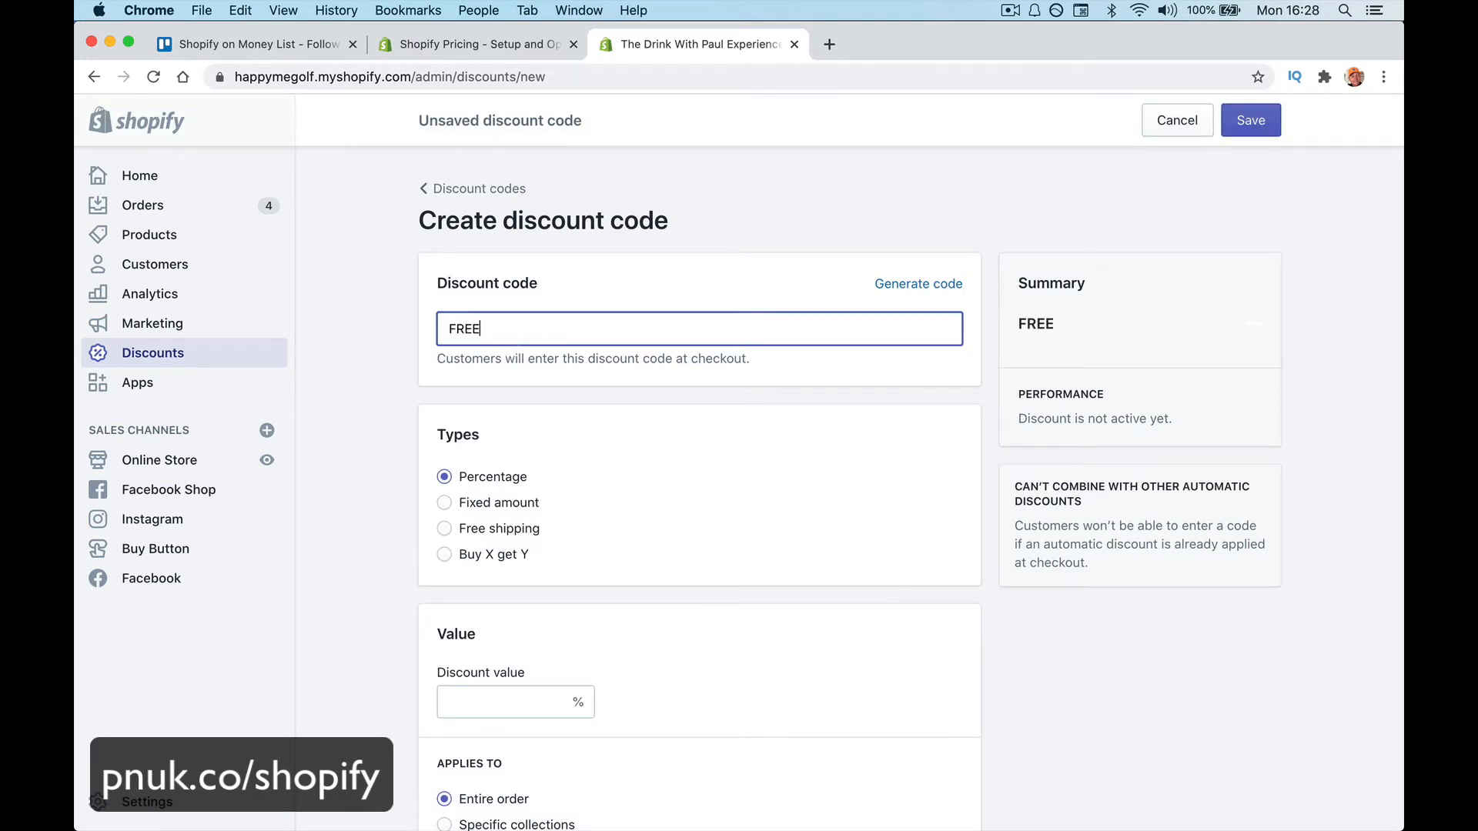
{"action": "left_click", "coordinate": [606, 431]}
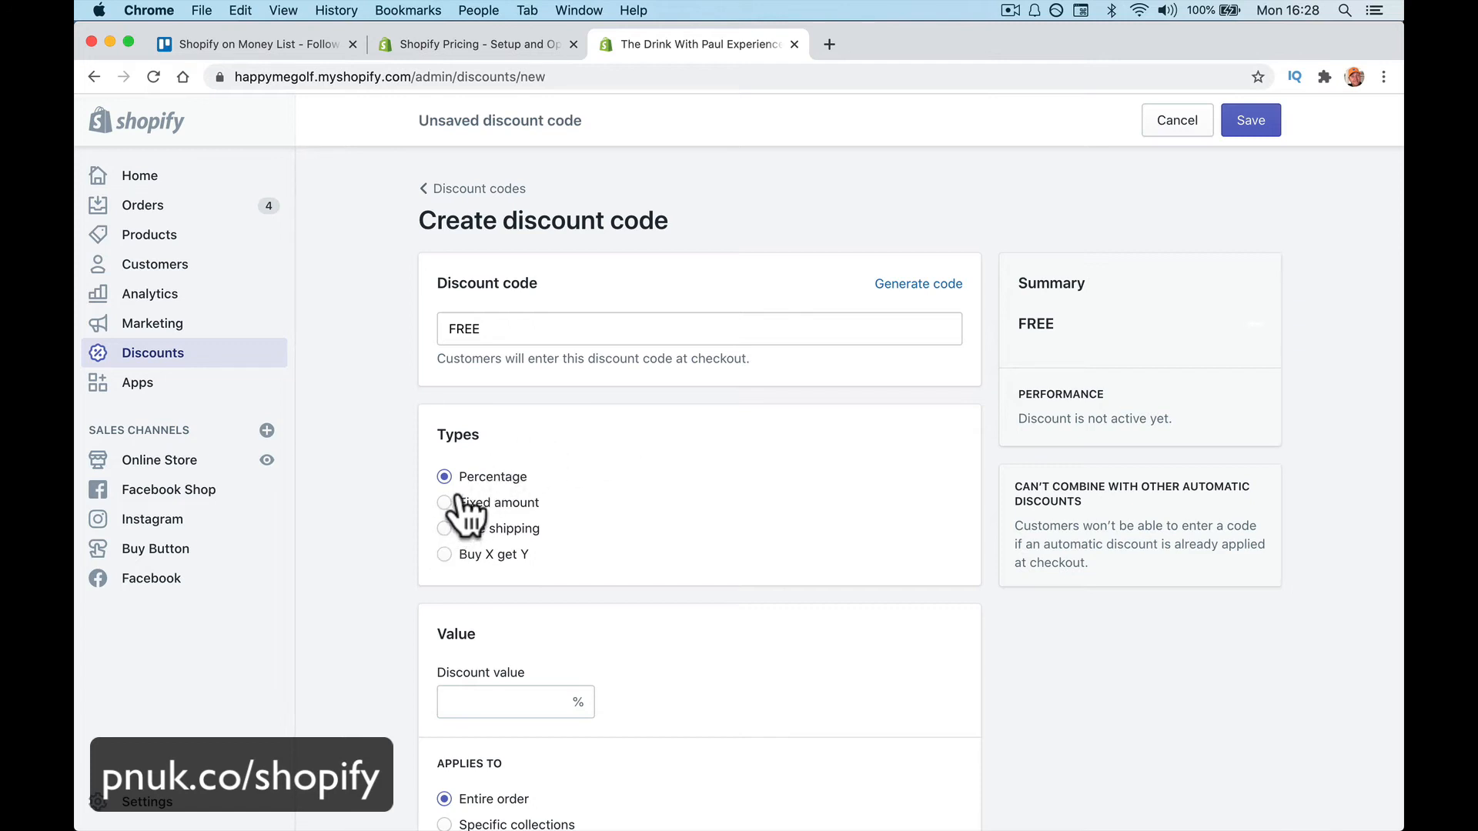
{"action": "scroll", "coordinate": [538, 538], "scroll_direction": "down", "scroll_amount": 2}
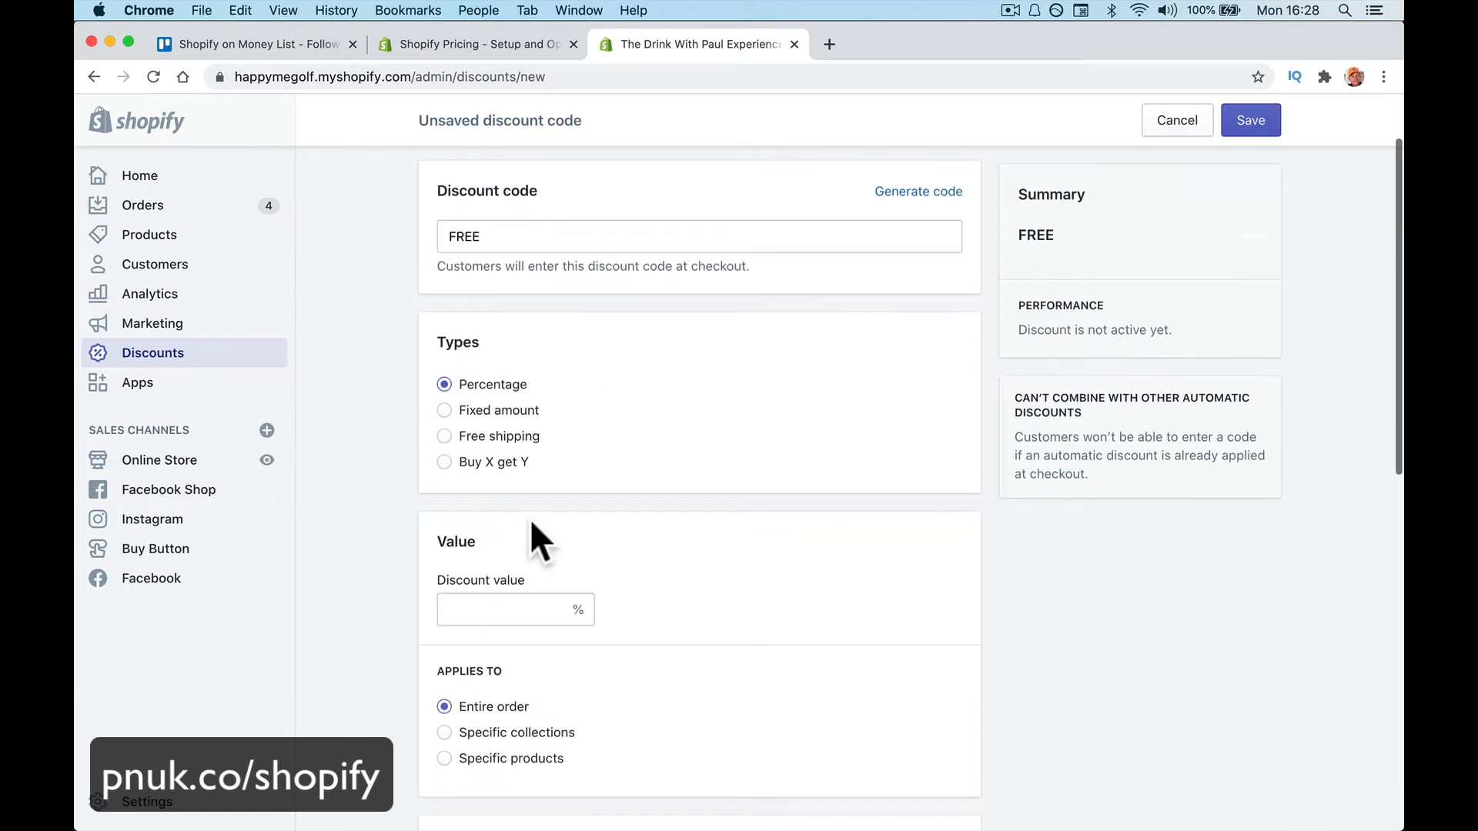
{"action": "left_click", "coordinate": [508, 412]}
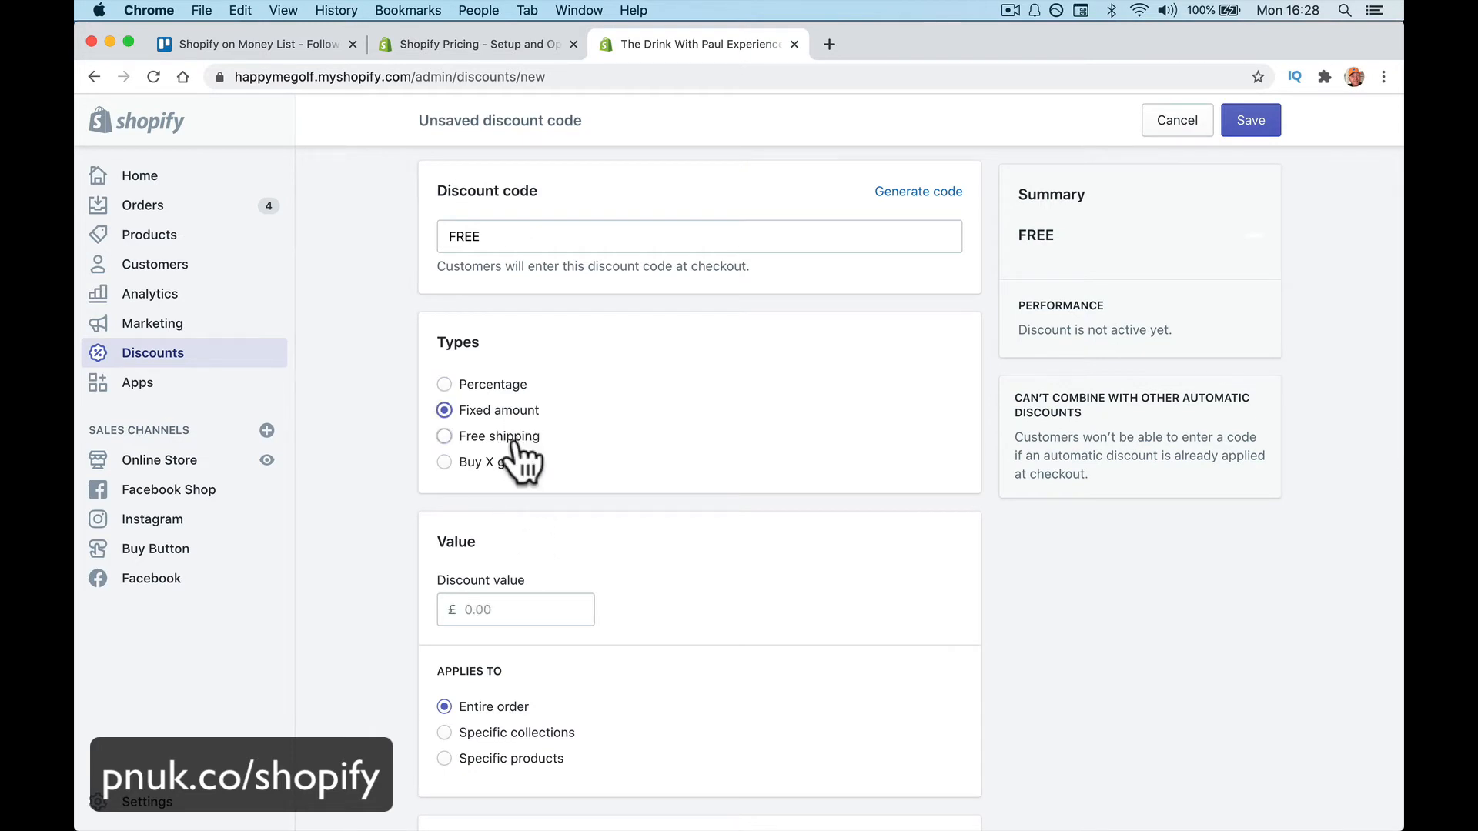
{"action": "left_click", "coordinate": [514, 437]}
{"action": "left_click", "coordinate": [504, 464]}
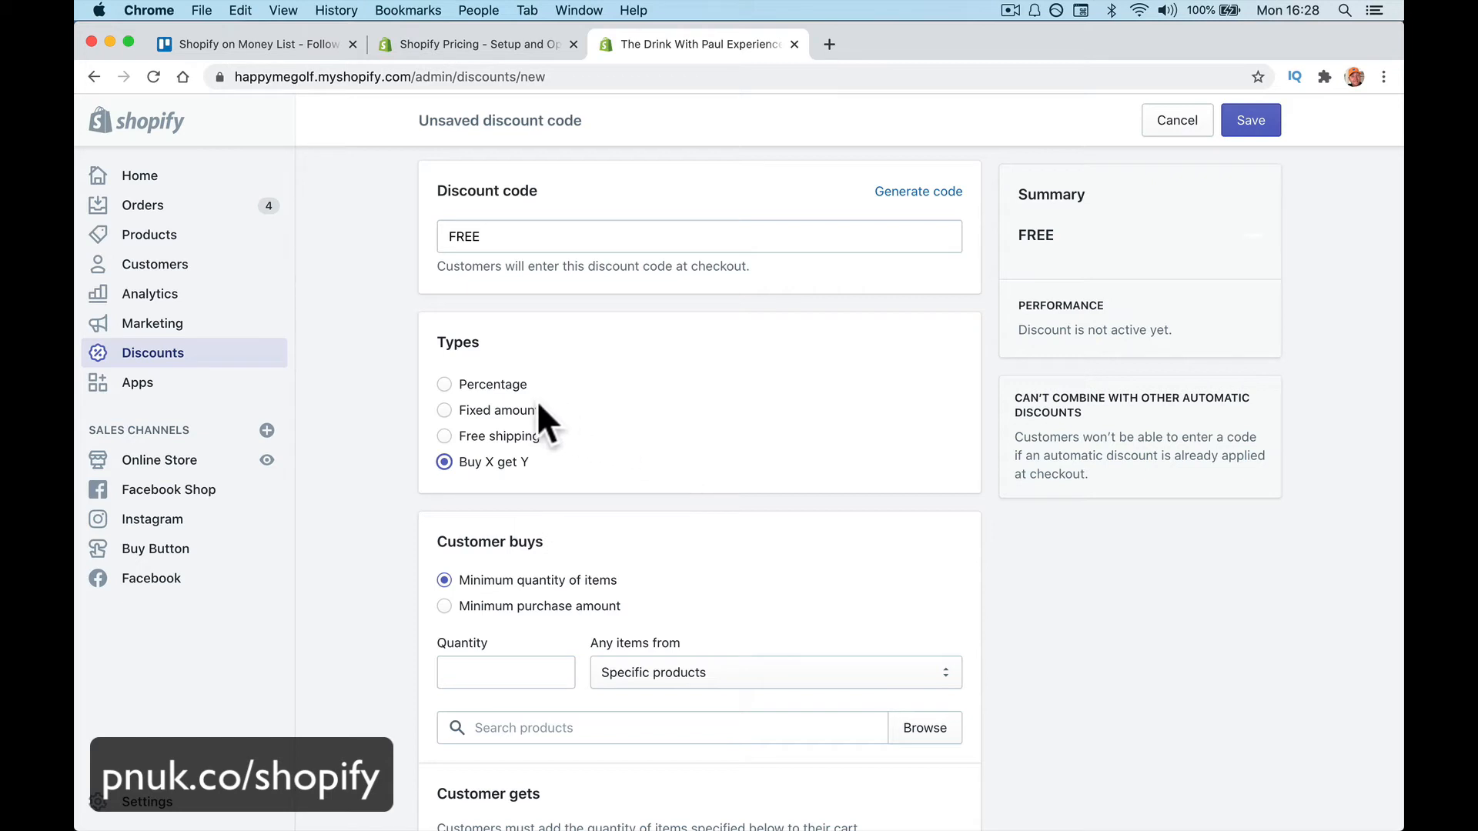
{"action": "left_click", "coordinate": [499, 386]}
{"action": "left_click", "coordinate": [506, 610]}
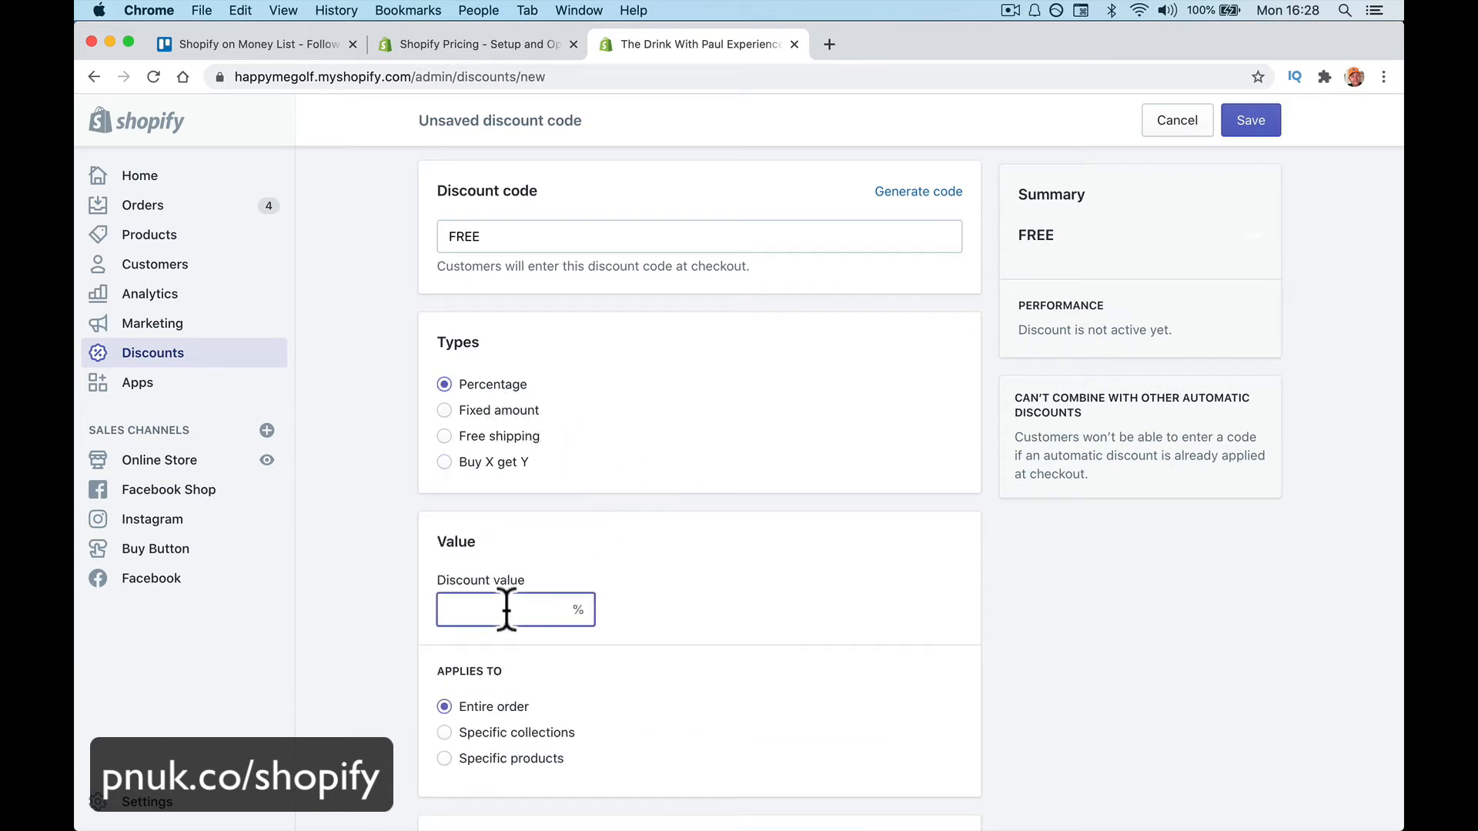
{"action": "type", "text": "100"}
Make the discount apply to the entire order
{"action": "scroll", "coordinate": [649, 709], "scroll_direction": "down", "scroll_amount": 3}
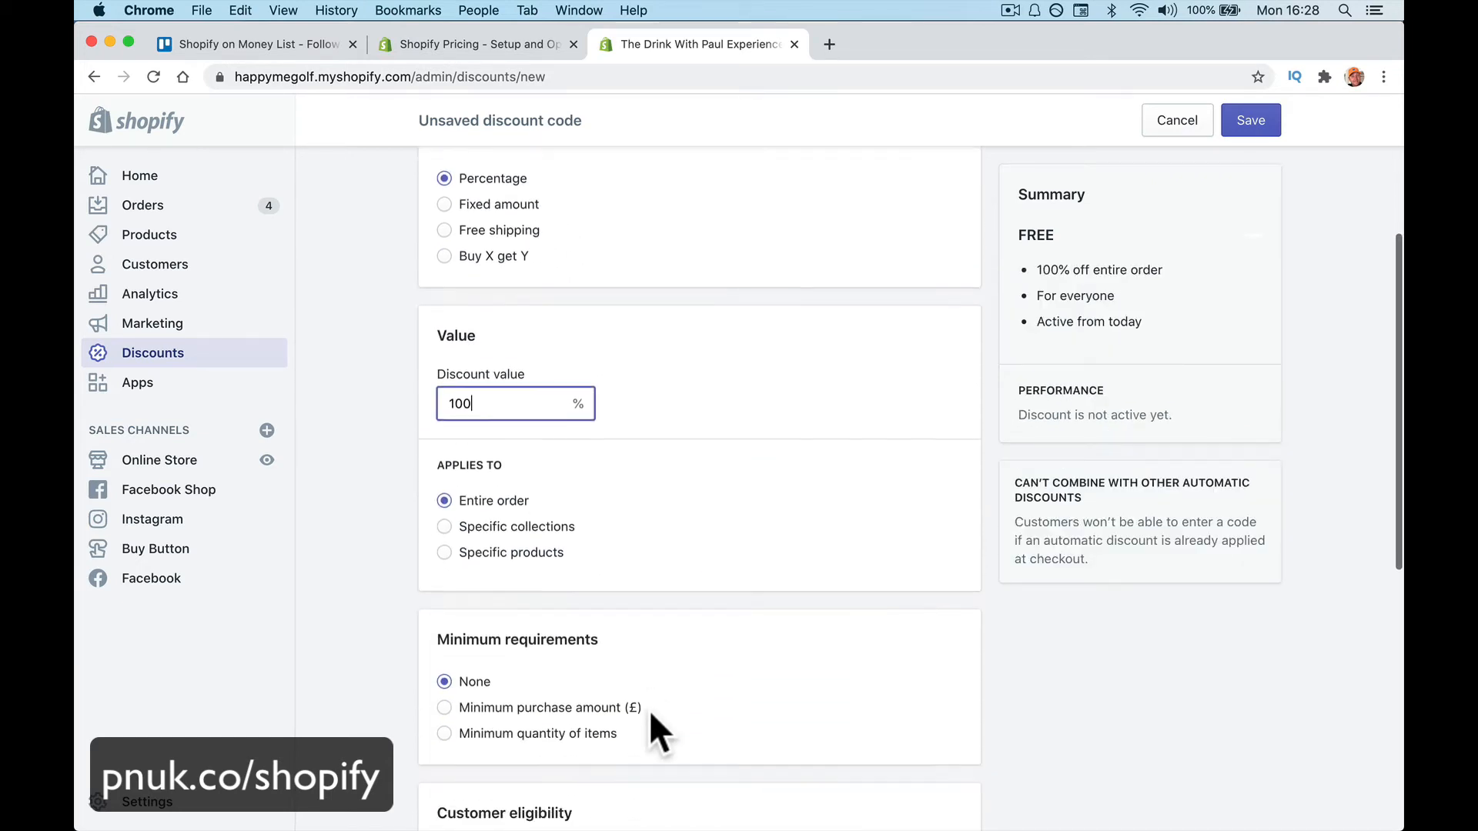
{"action": "scroll", "coordinate": [597, 441], "scroll_direction": "down", "scroll_amount": 2}
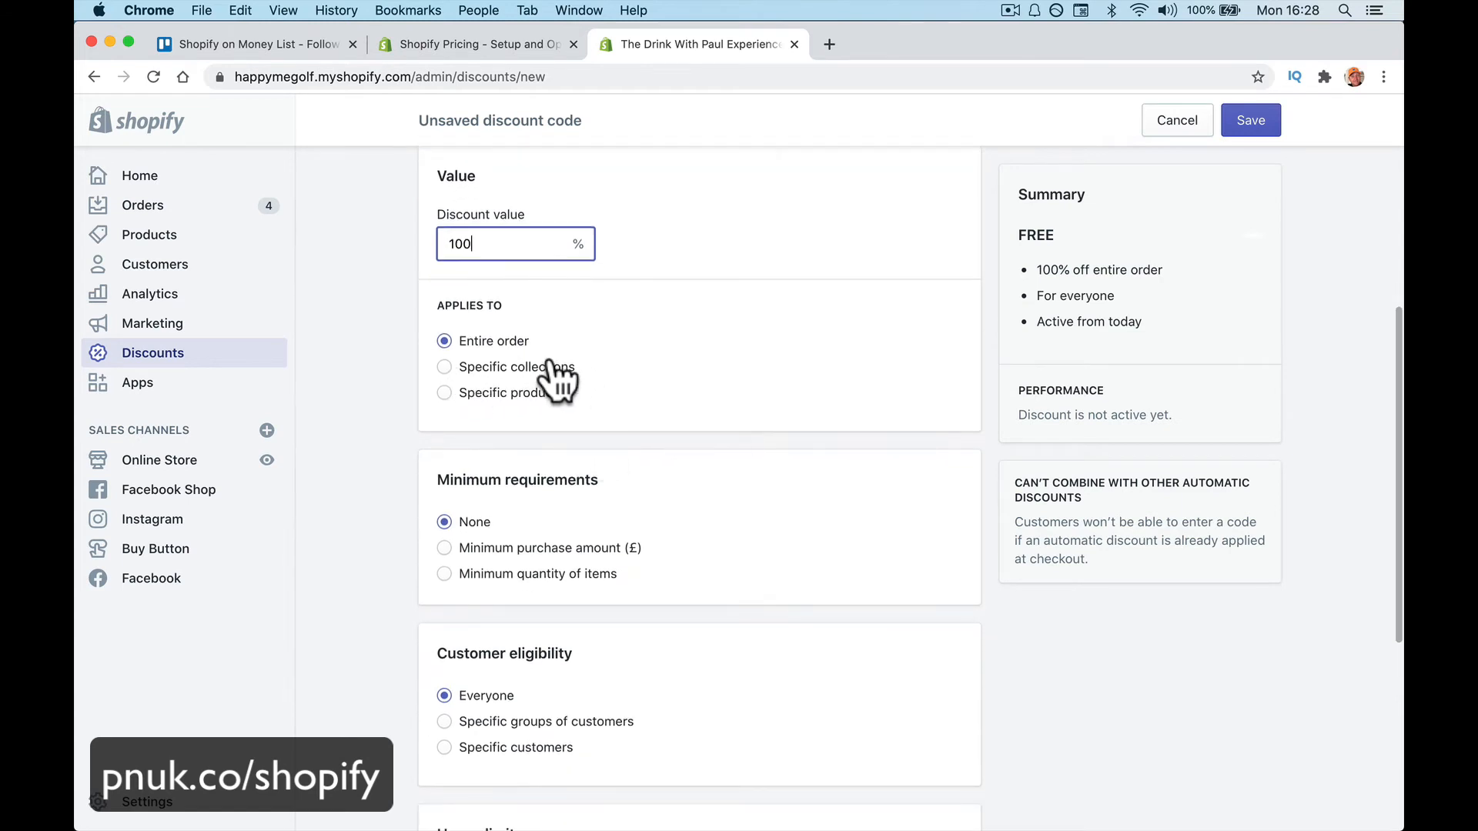
{"action": "scroll", "coordinate": [561, 460], "scroll_direction": "down", "scroll_amount": 1}
{"action": "scroll", "coordinate": [550, 423], "scroll_direction": "down", "scroll_amount": 1}
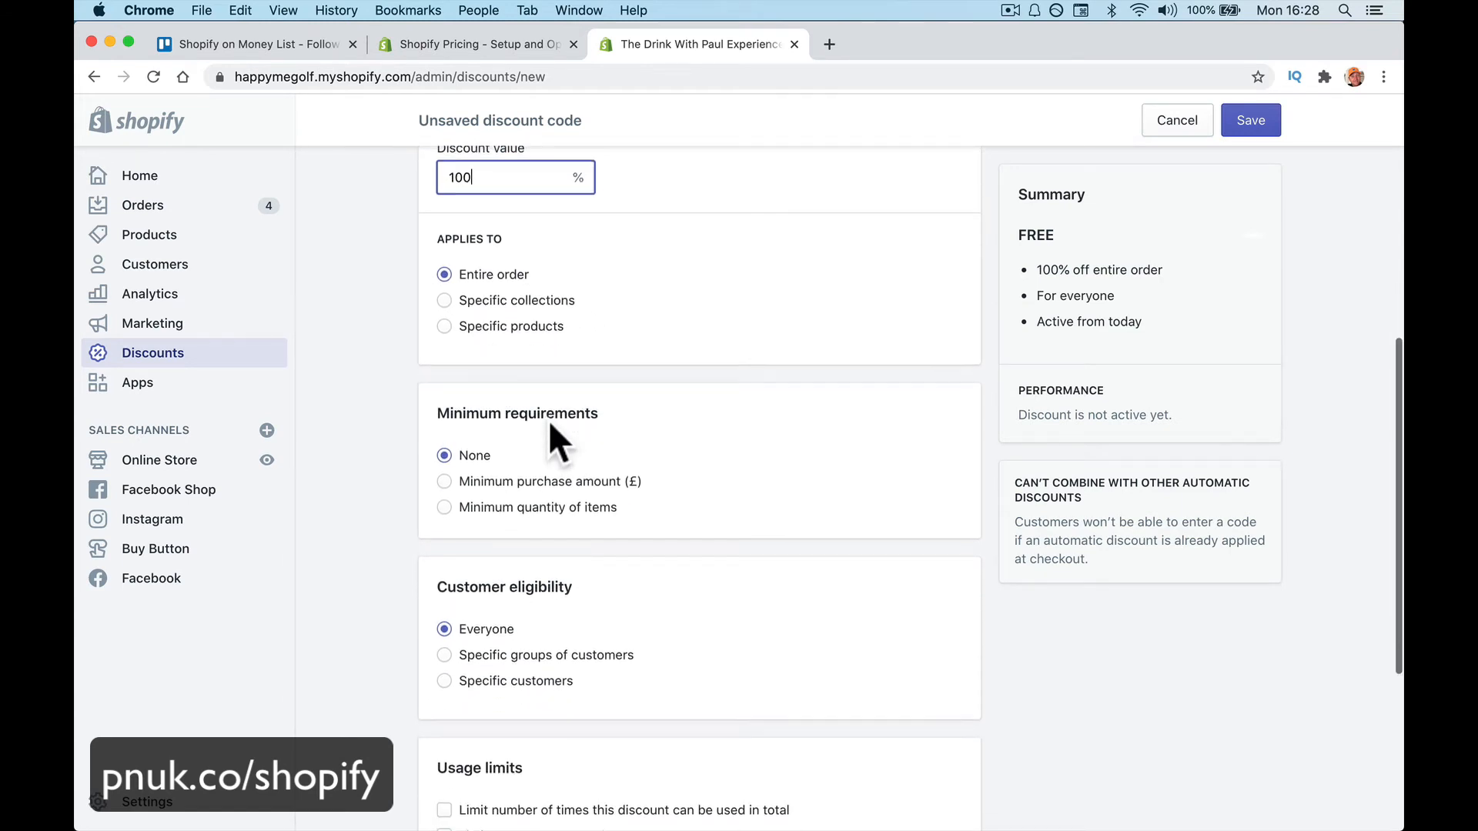
{"action": "left_click", "coordinate": [528, 300]}
{"action": "left_click", "coordinate": [536, 333]}
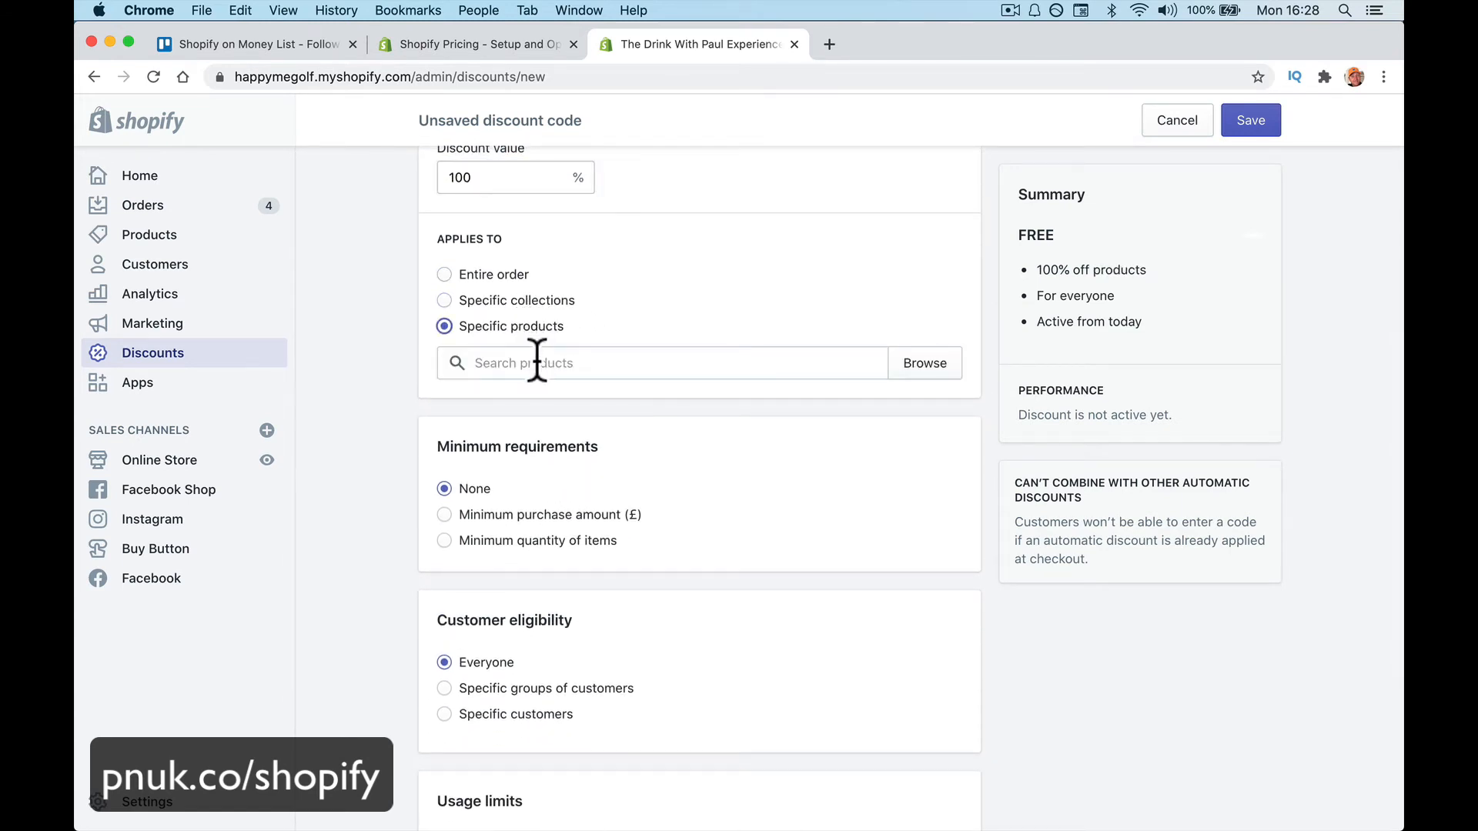
{"action": "left_click", "coordinate": [537, 363]}
{"action": "left_click", "coordinate": [511, 306]}
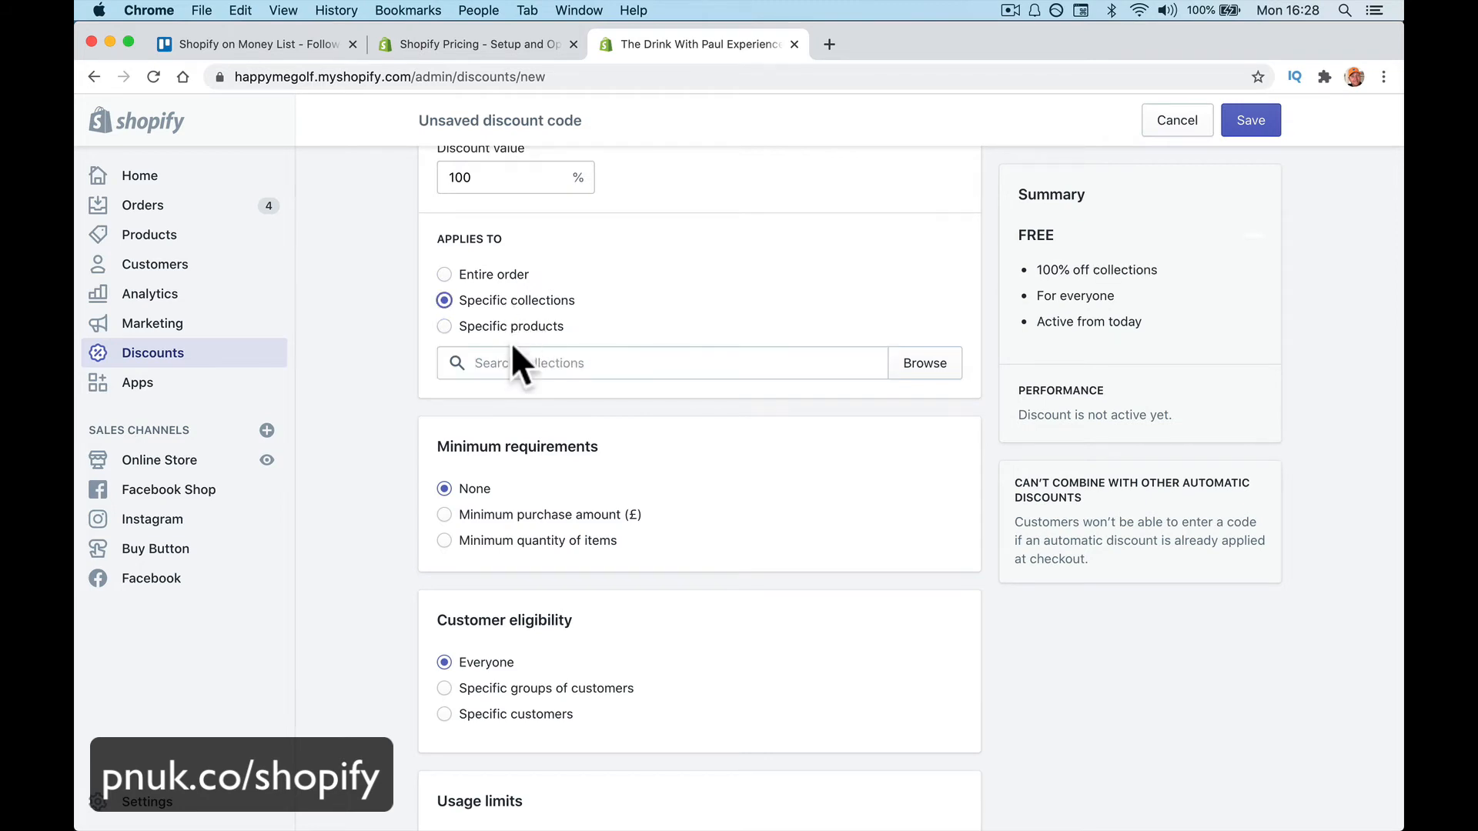
{"action": "left_click", "coordinate": [510, 355]}
{"action": "left_click", "coordinate": [493, 279]}
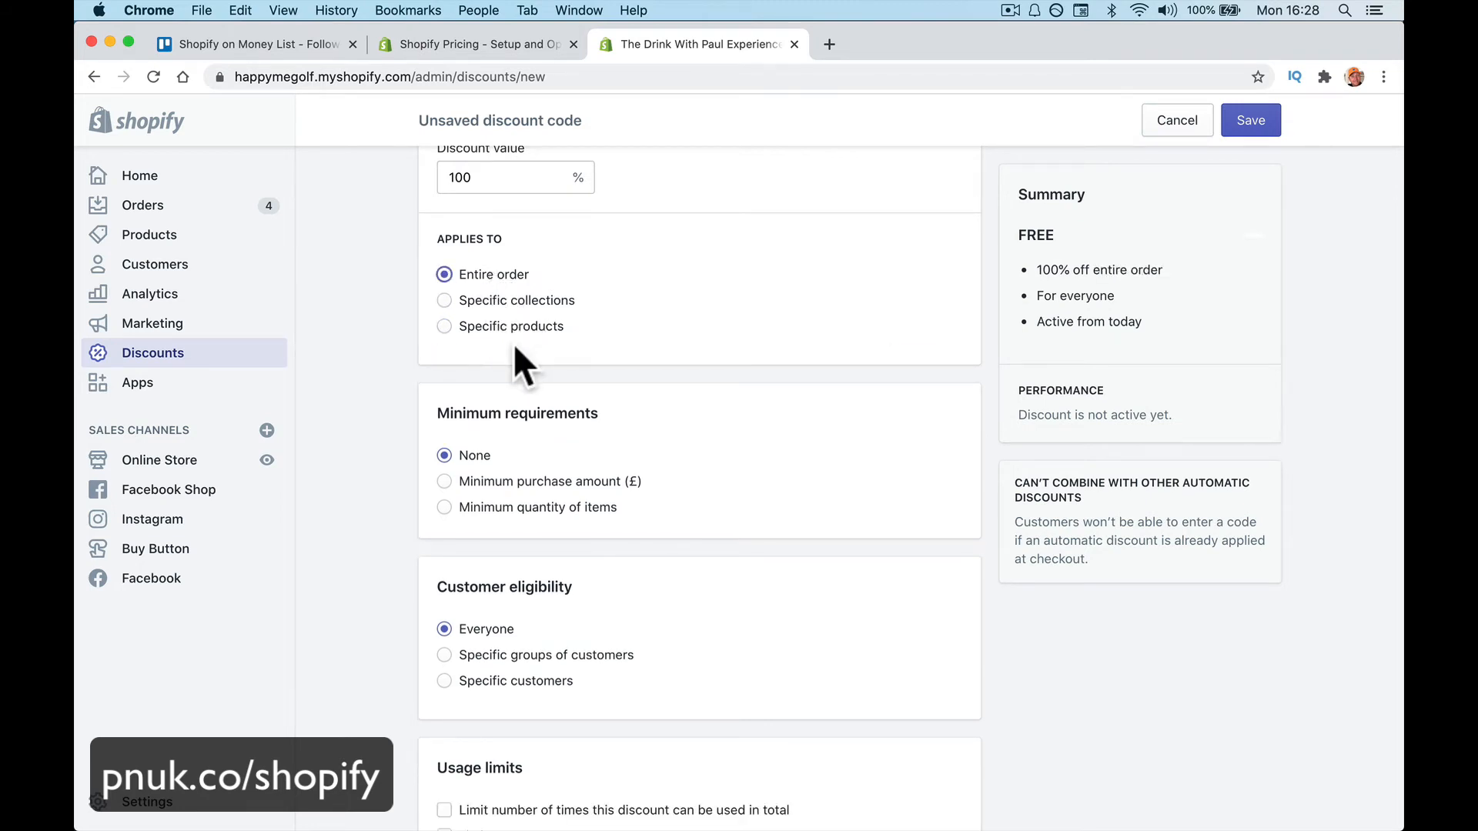
Limit the discount to 5 total uses and save the code
{"action": "scroll", "coordinate": [515, 343], "scroll_direction": "up", "scroll_amount": 2}
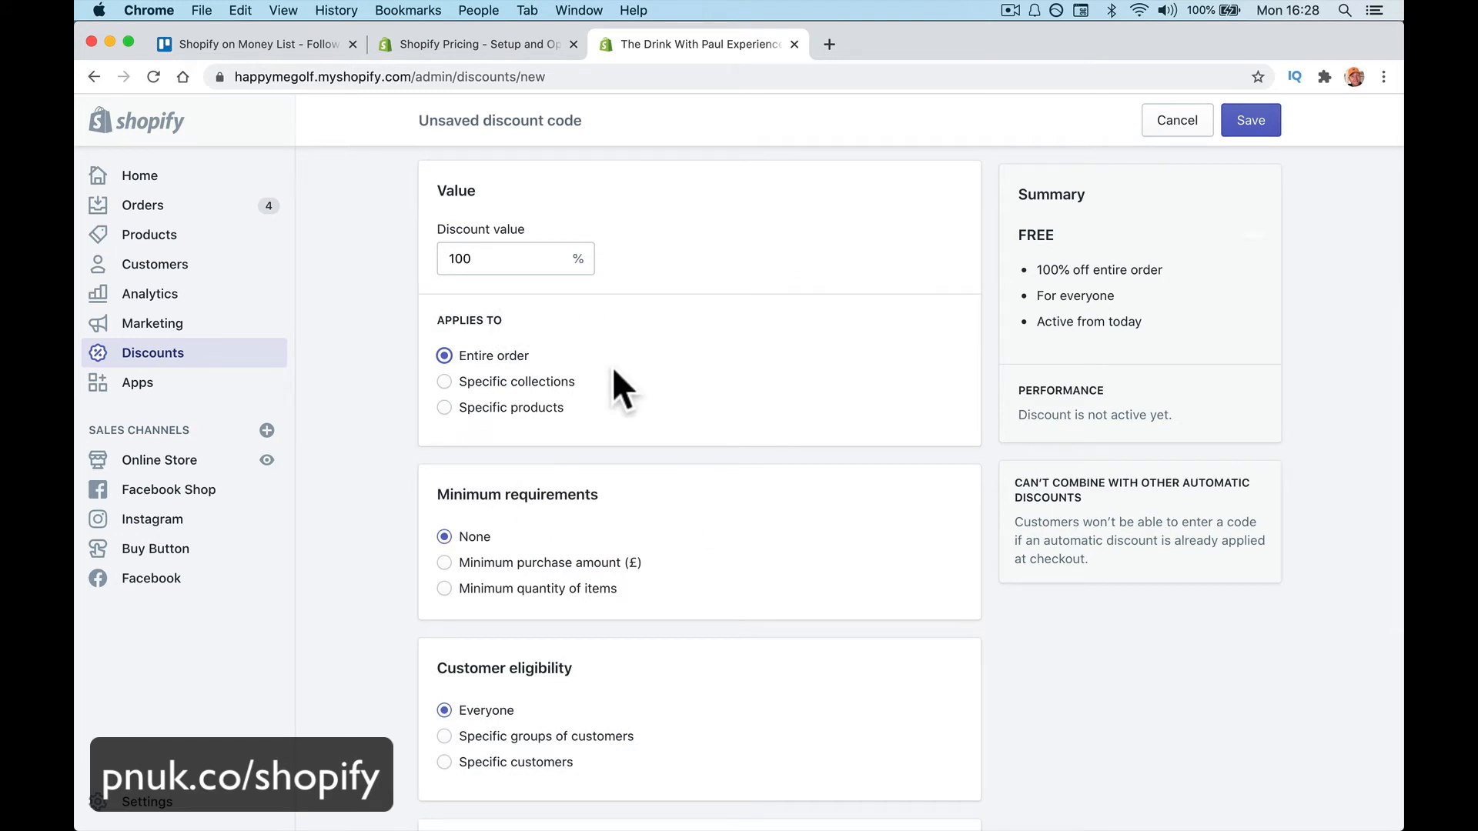
{"action": "scroll", "coordinate": [612, 366], "scroll_direction": "down", "scroll_amount": 4}
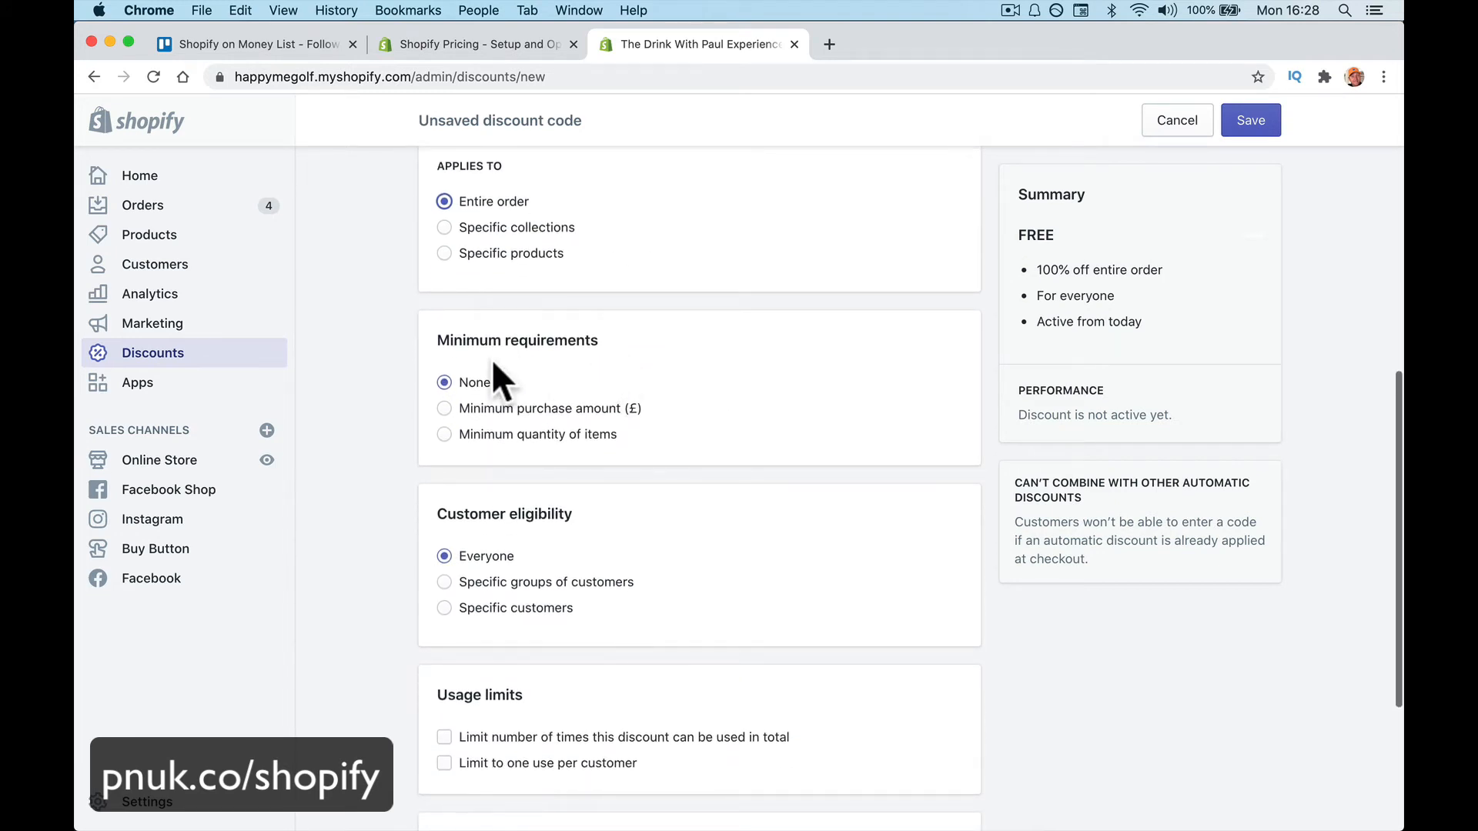
{"action": "scroll", "coordinate": [574, 454], "scroll_direction": "down", "scroll_amount": 2}
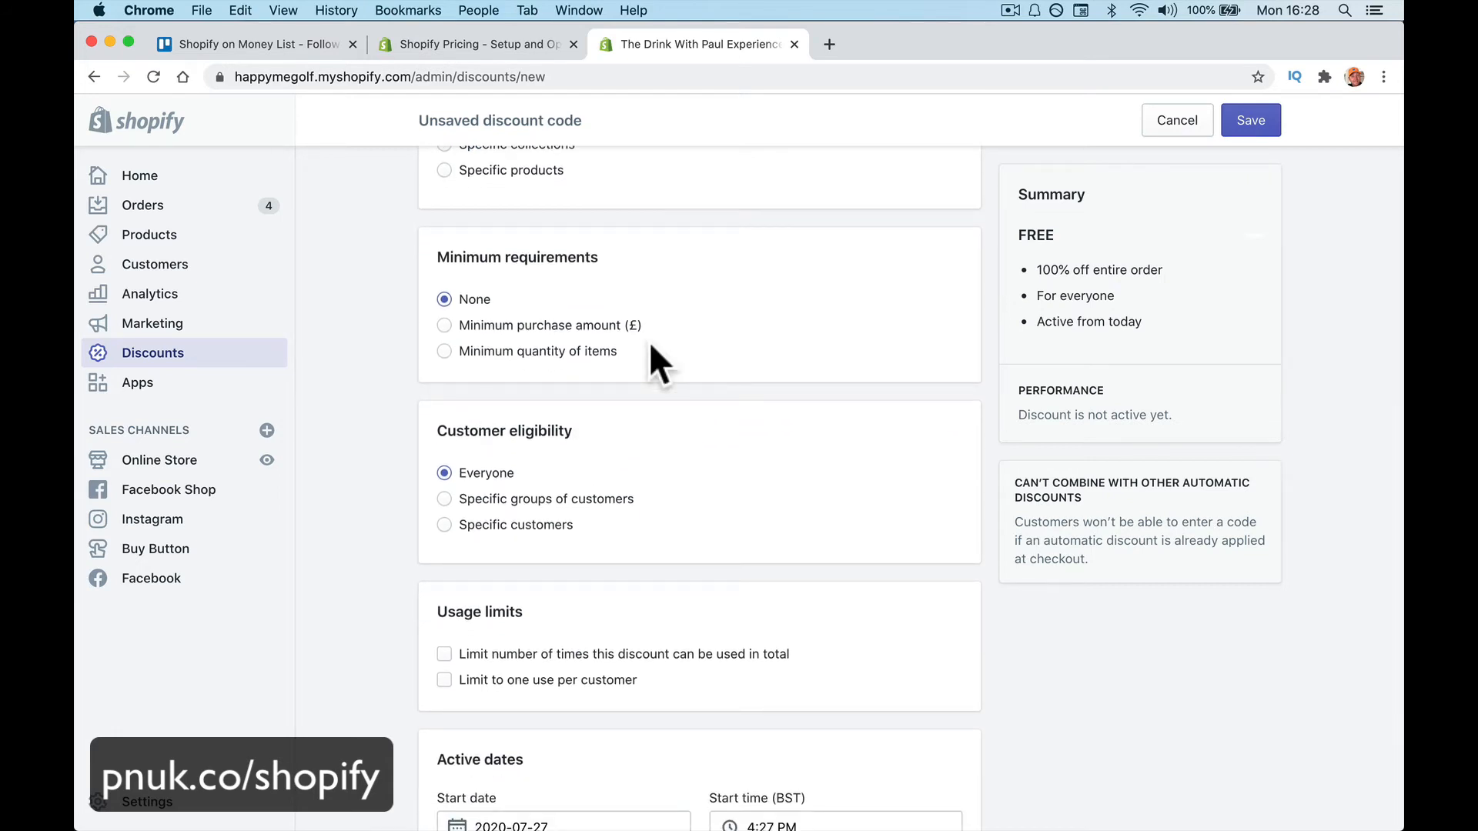
{"action": "scroll", "coordinate": [649, 340], "scroll_direction": "down", "scroll_amount": 5}
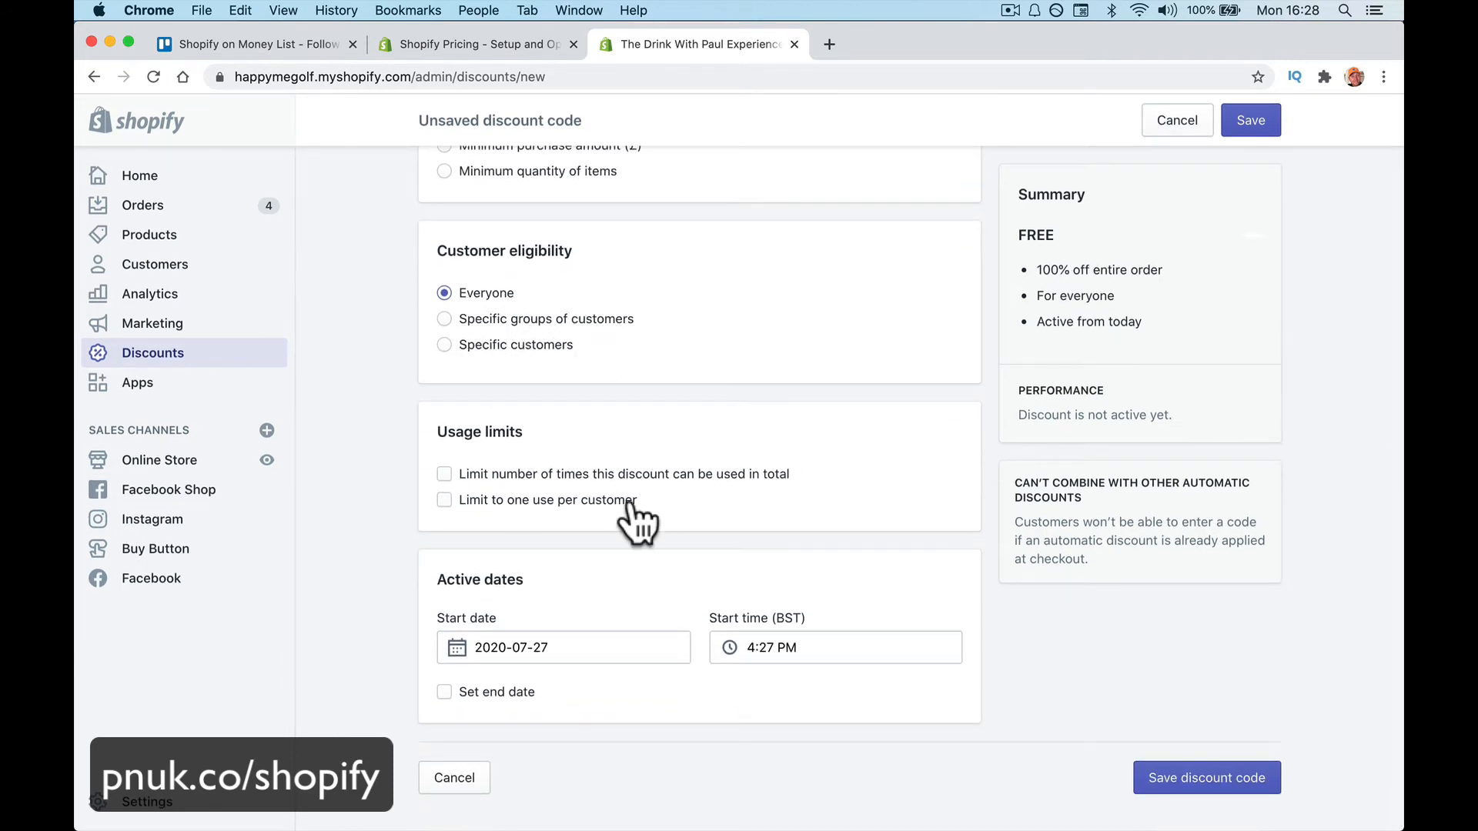
{"action": "scroll", "coordinate": [636, 520], "scroll_direction": "down", "scroll_amount": 1}
{"action": "left_click", "coordinate": [502, 476]}
{"action": "left_click", "coordinate": [524, 508]}
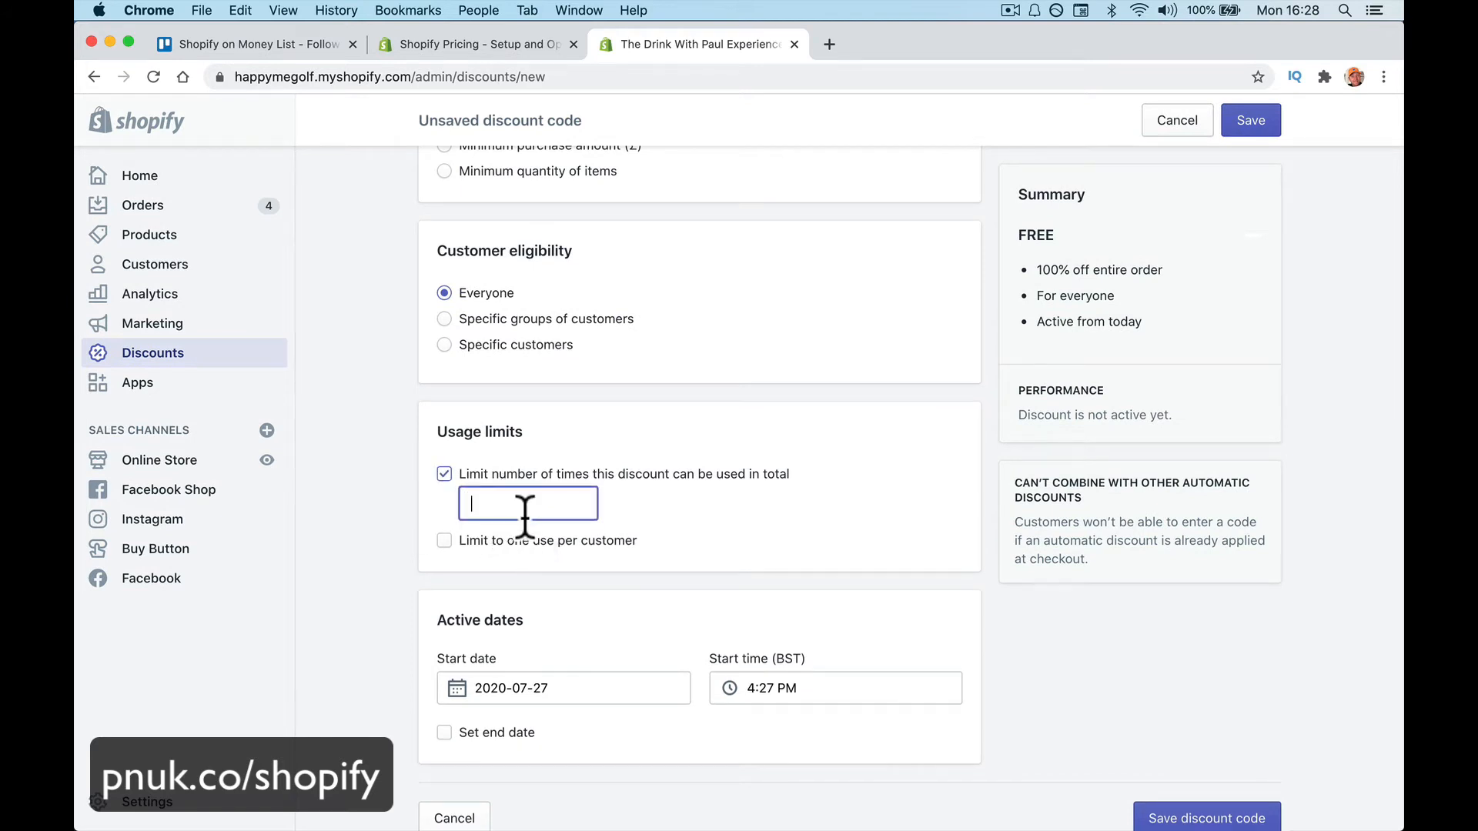
{"action": "type", "text": "5"}
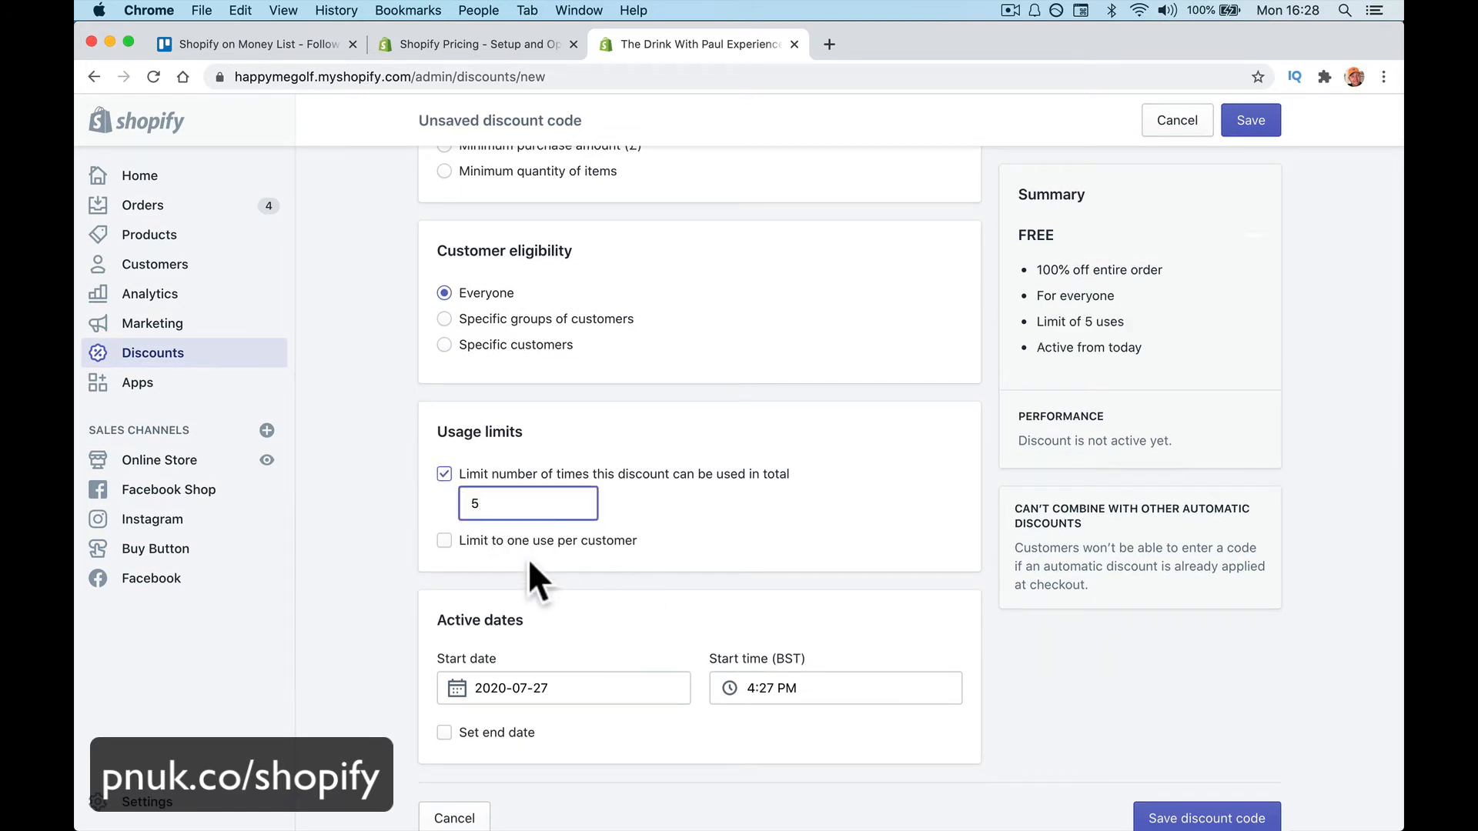
{"action": "scroll", "coordinate": [603, 639], "scroll_direction": "down", "scroll_amount": 1}
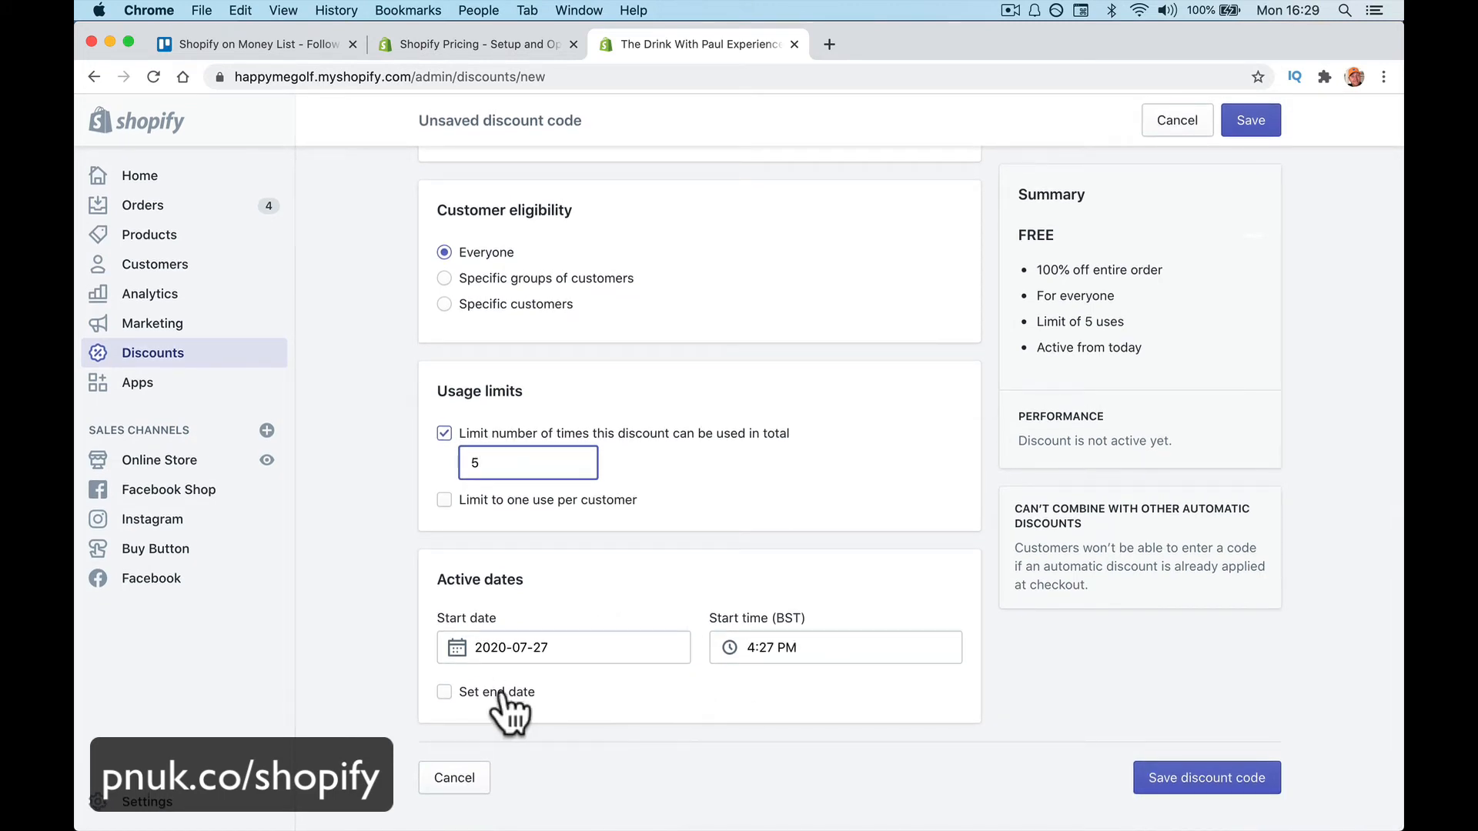
{"action": "left_click", "coordinate": [1183, 784]}
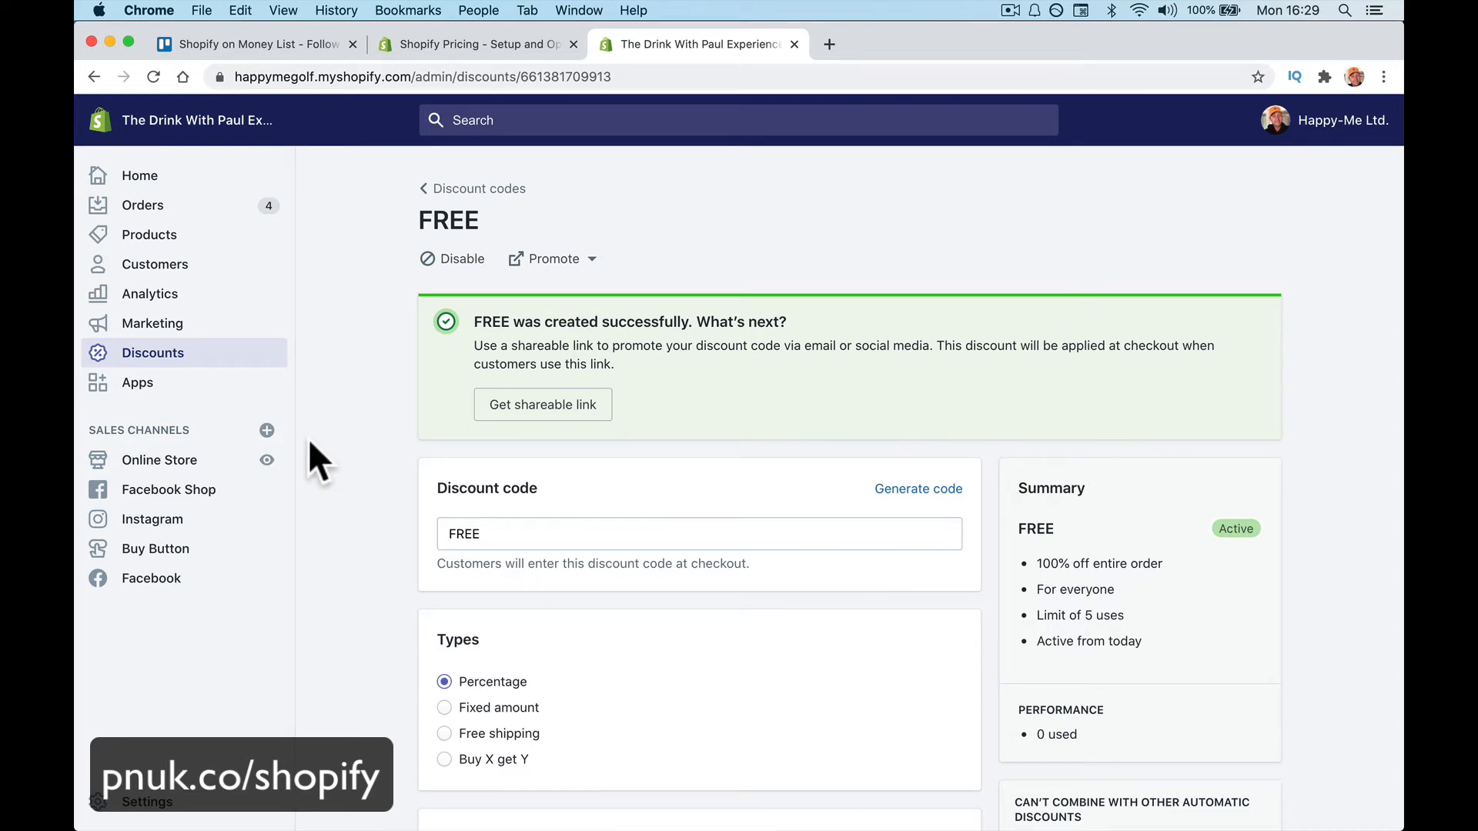
Open the Happy-Me Cup product on the online storefront and close the admin product tab
{"action": "left_click", "coordinate": [181, 236]}
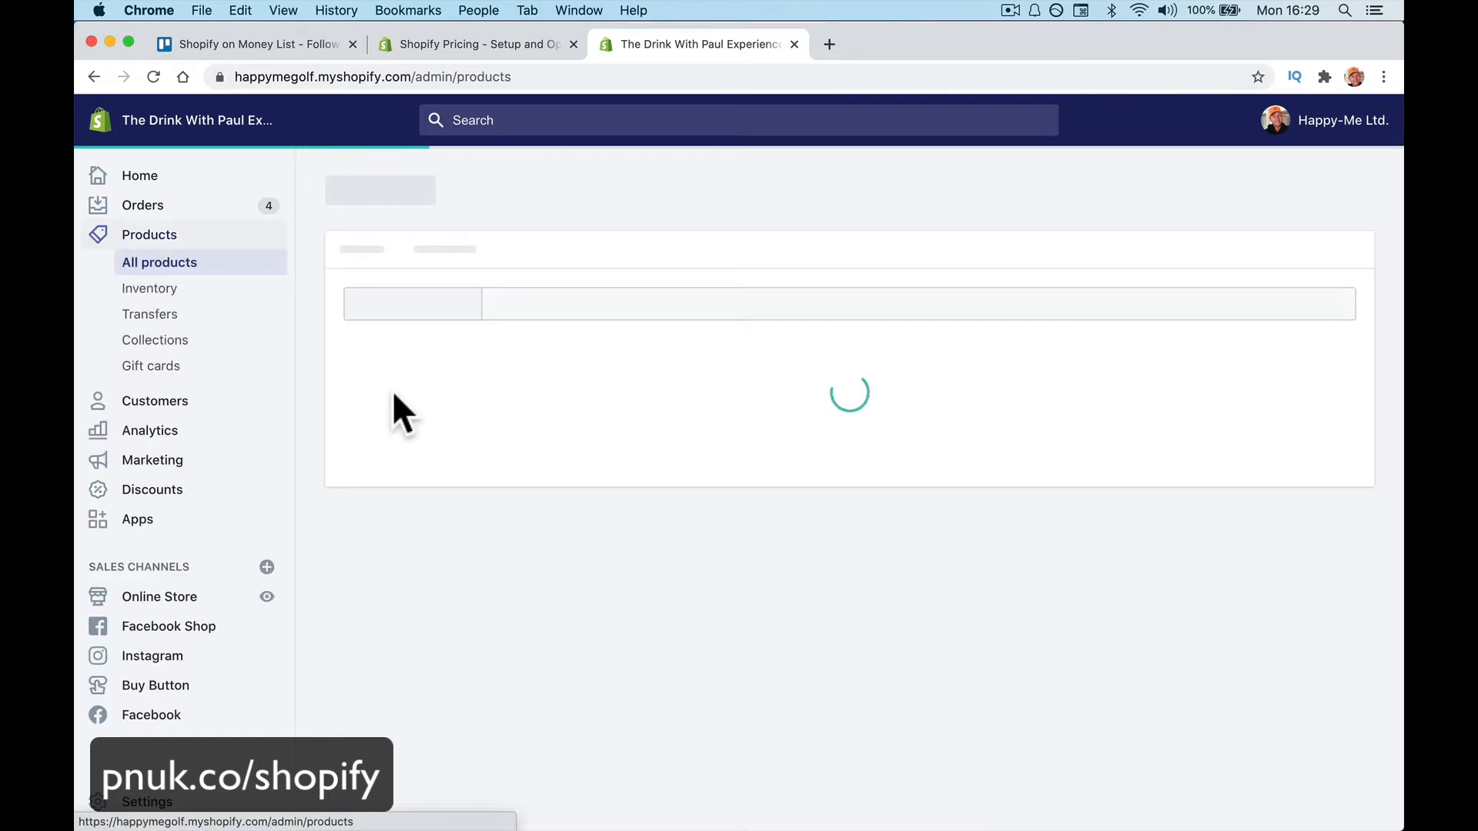
{"action": "scroll", "coordinate": [521, 544], "scroll_direction": "down", "scroll_amount": 10}
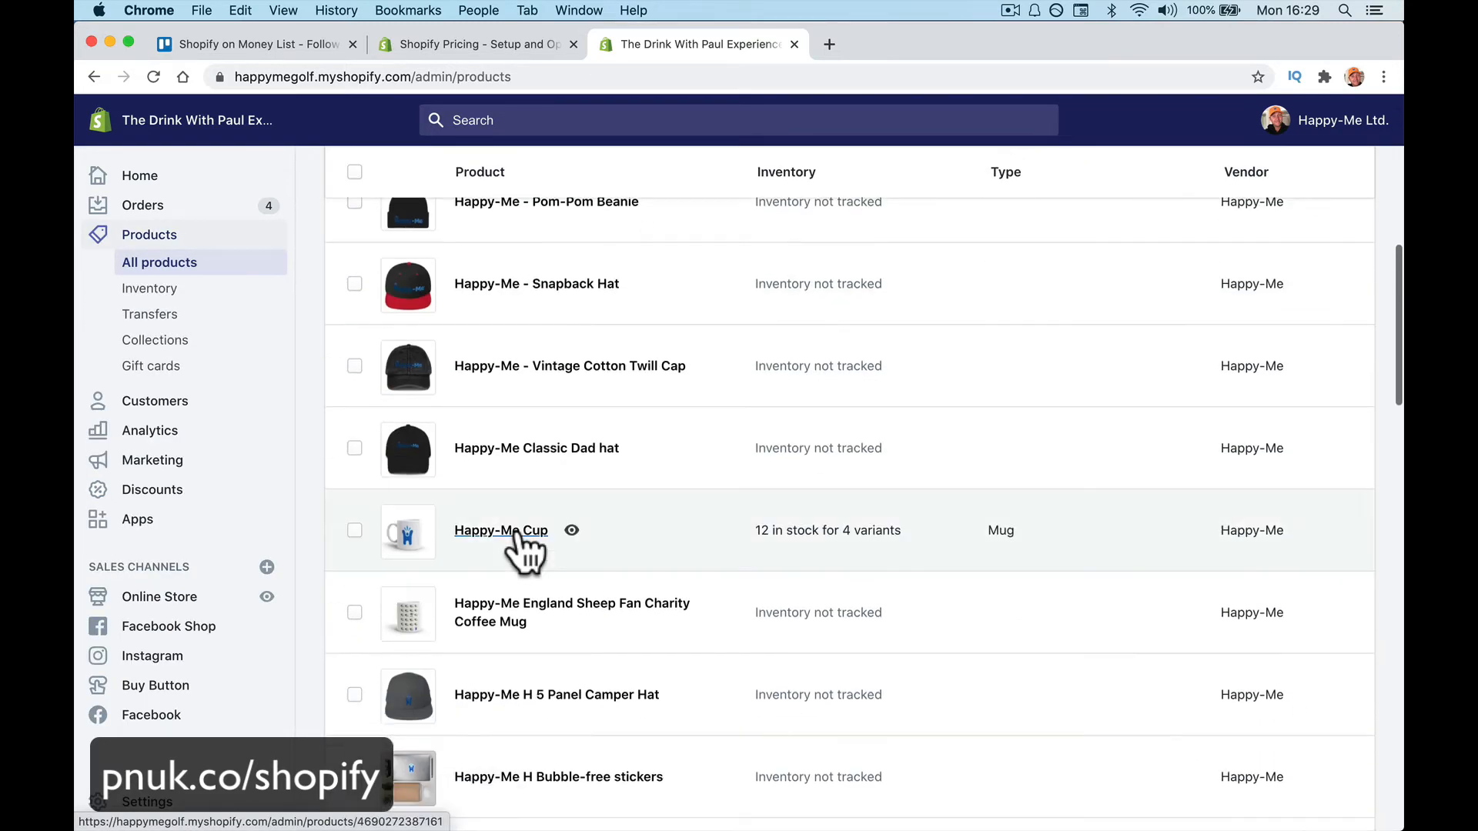
{"action": "left_click", "coordinate": [515, 531]}
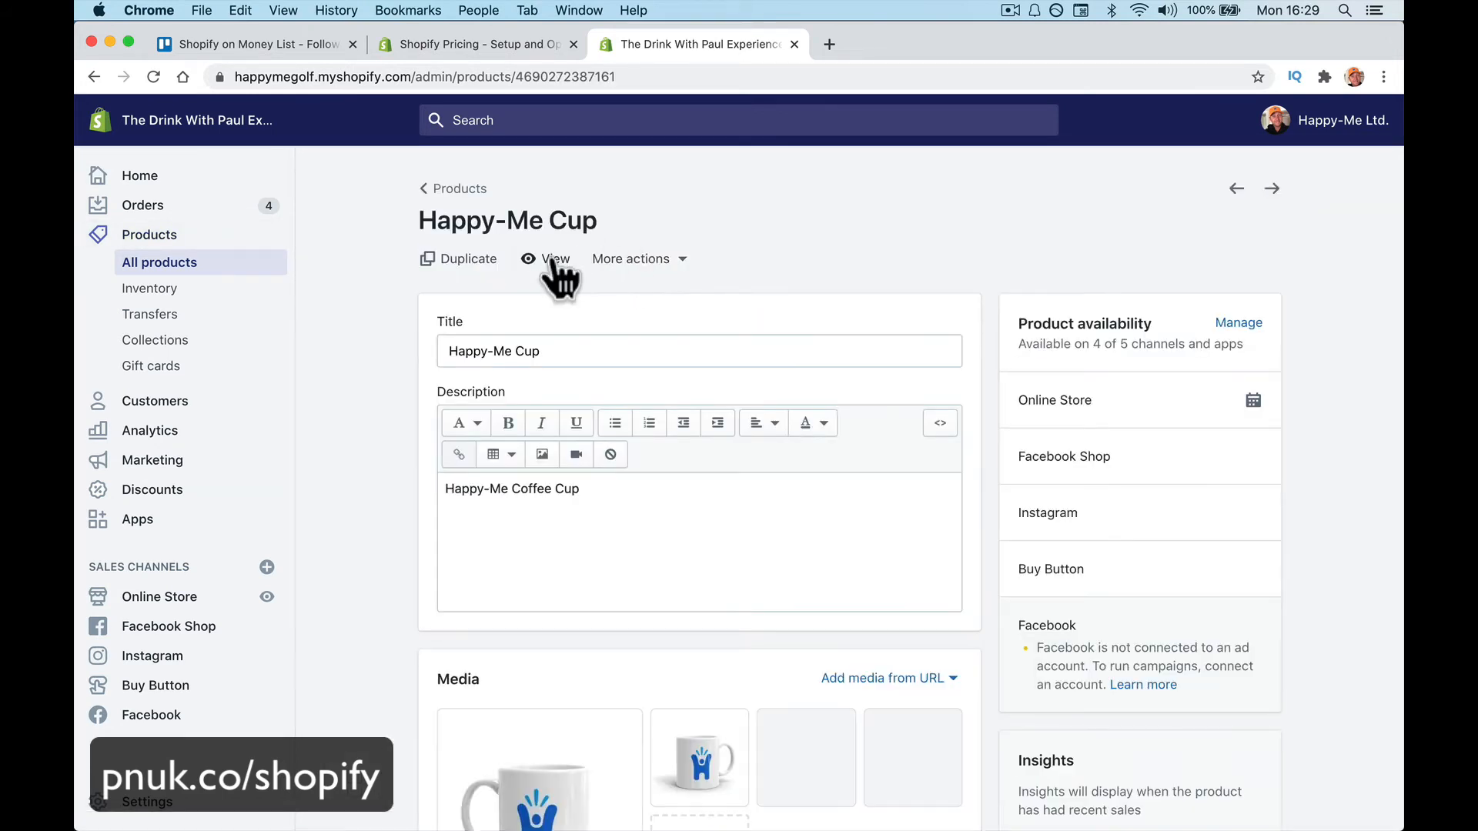
{"action": "left_click", "coordinate": [549, 258]}
{"action": "left_click", "coordinate": [785, 46]}
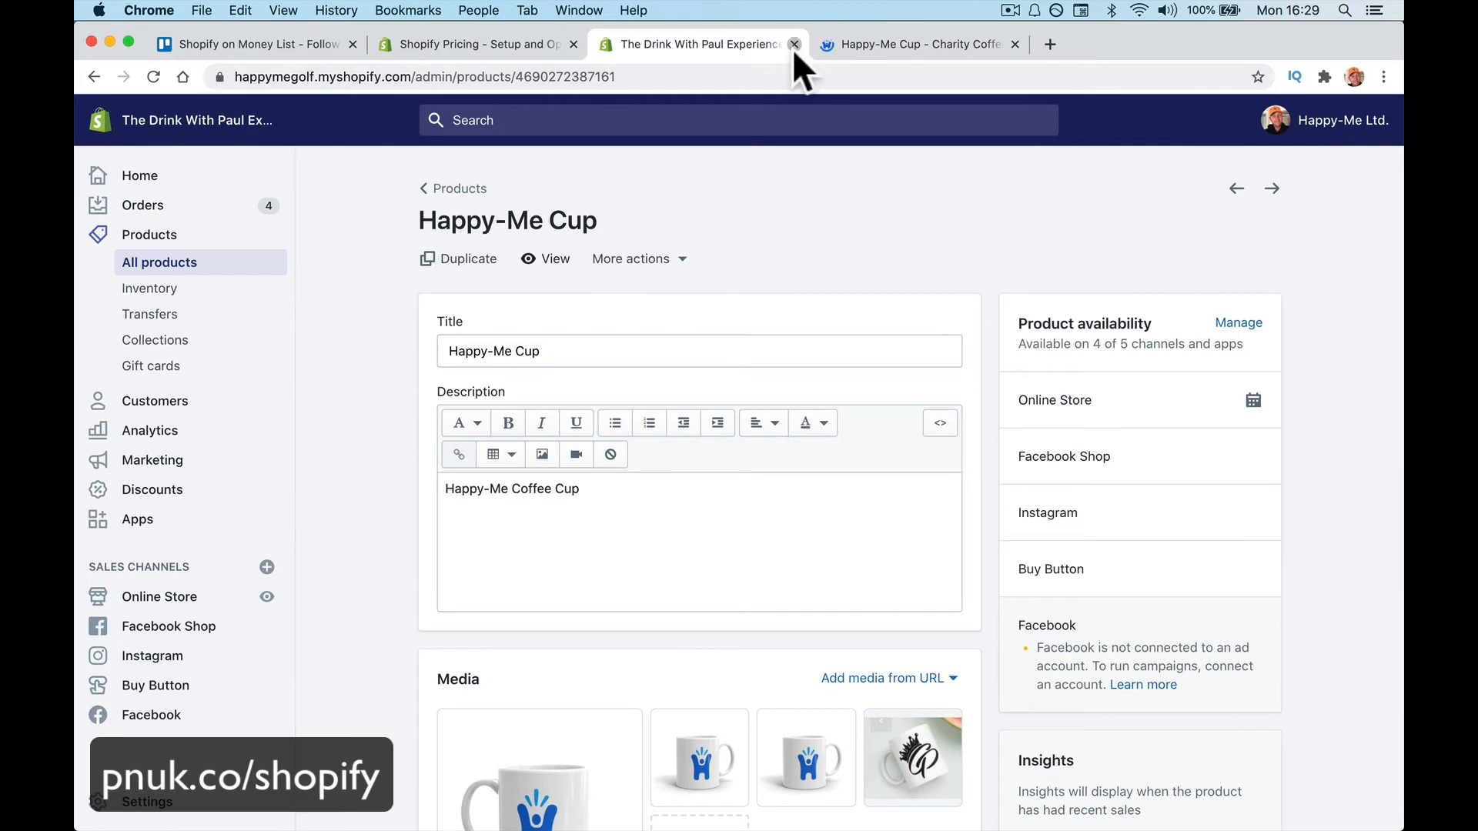
{"action": "left_click", "coordinate": [794, 44]}
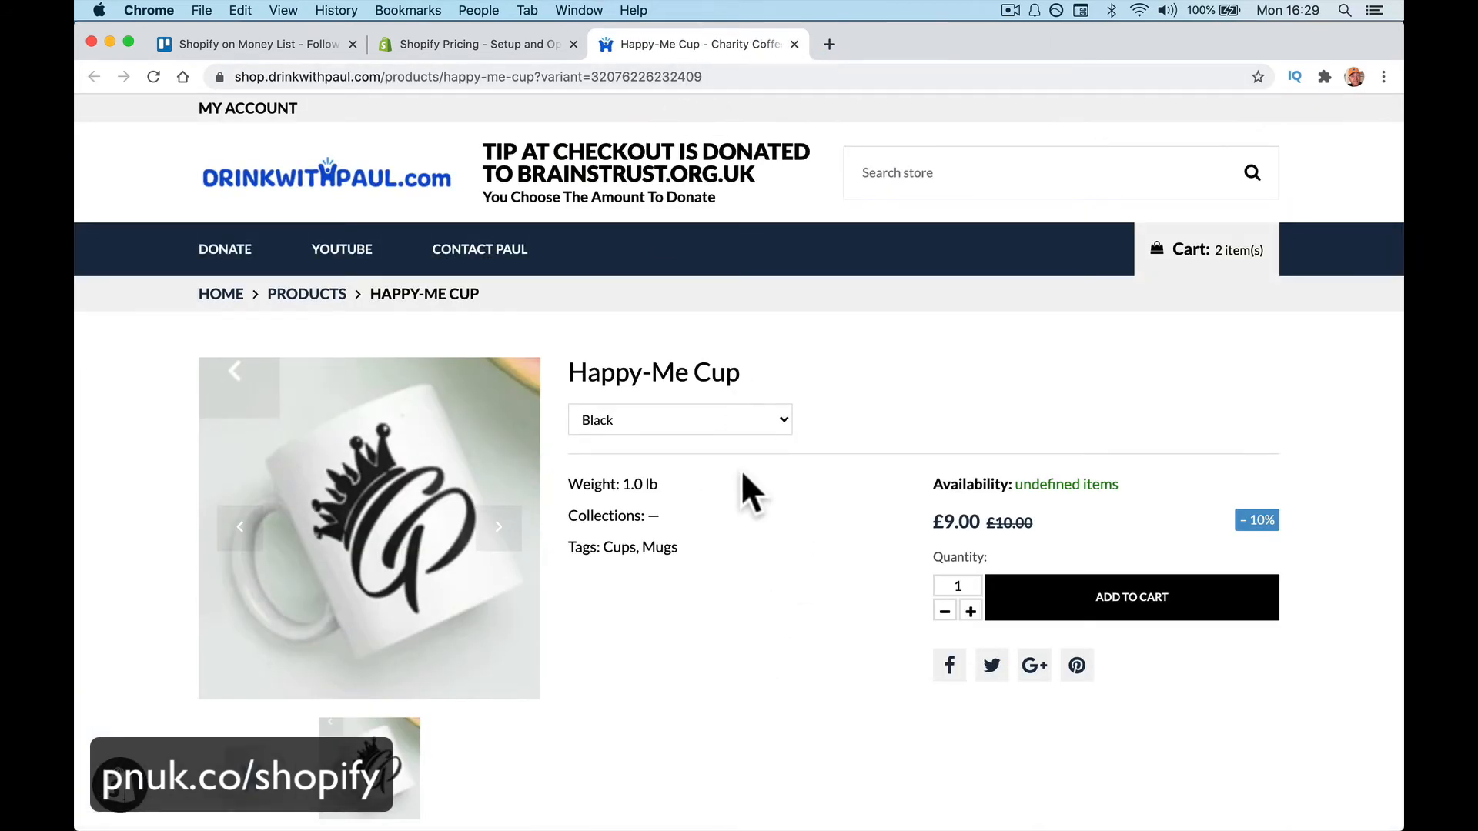
Add the White Happy-Me Cup to the cart
{"action": "left_click", "coordinate": [659, 428]}
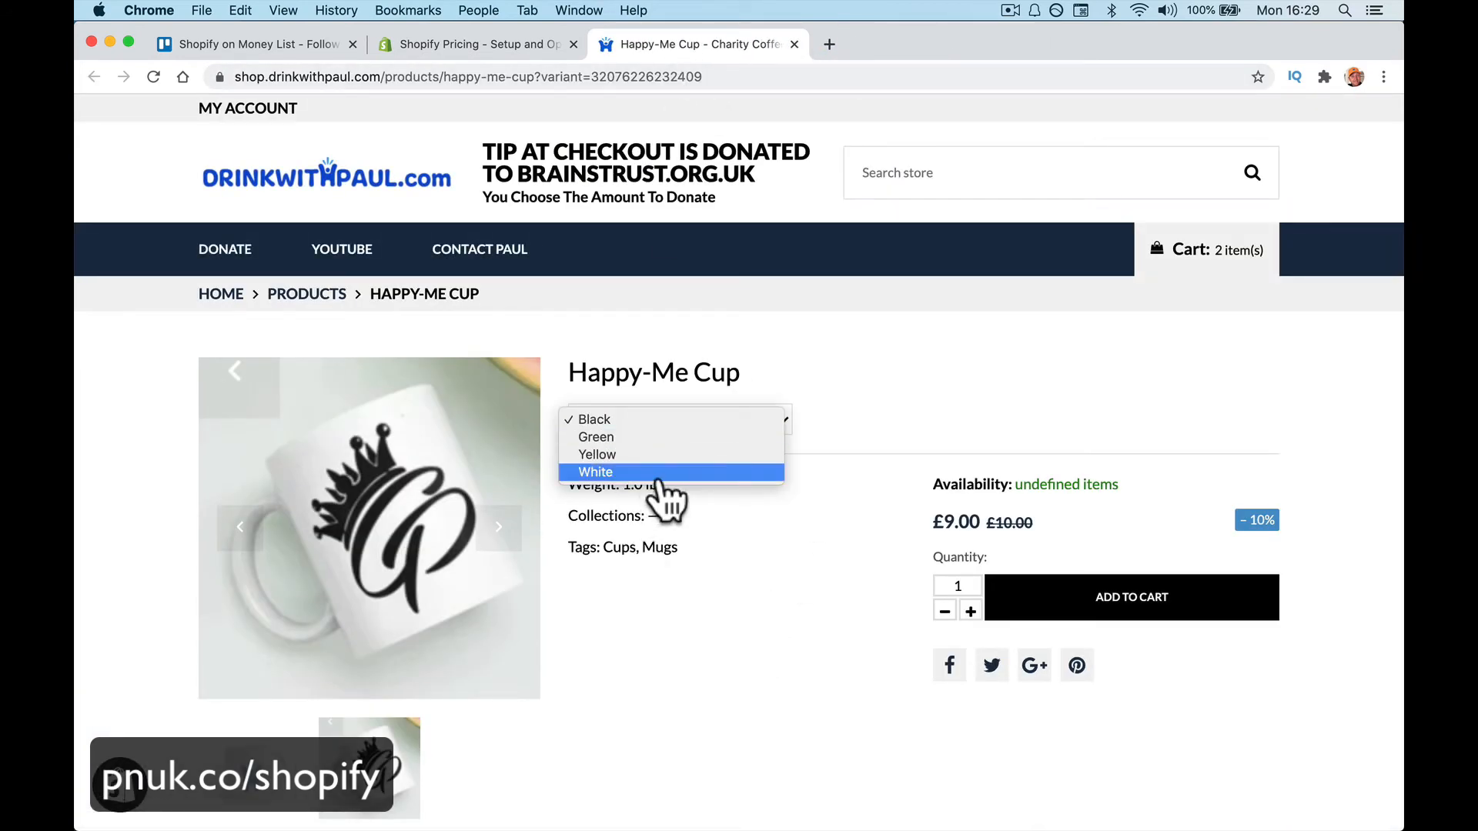
{"action": "left_click", "coordinate": [660, 476]}
{"action": "left_click", "coordinate": [1073, 608]}
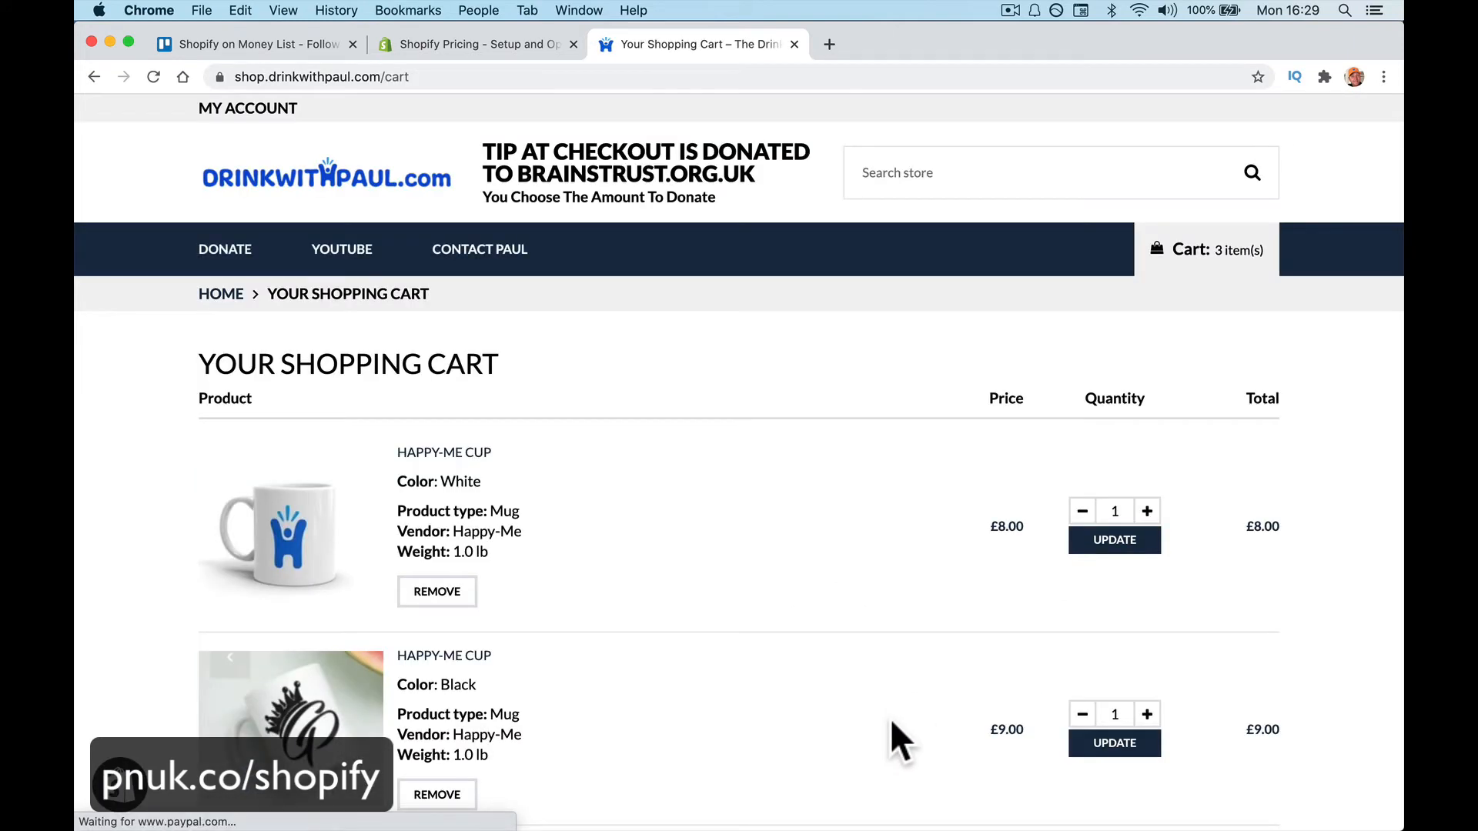
Remove the black cup and England Sheep mug so the cart totals £8.00
{"action": "scroll", "coordinate": [891, 722], "scroll_direction": "down", "scroll_amount": 3}
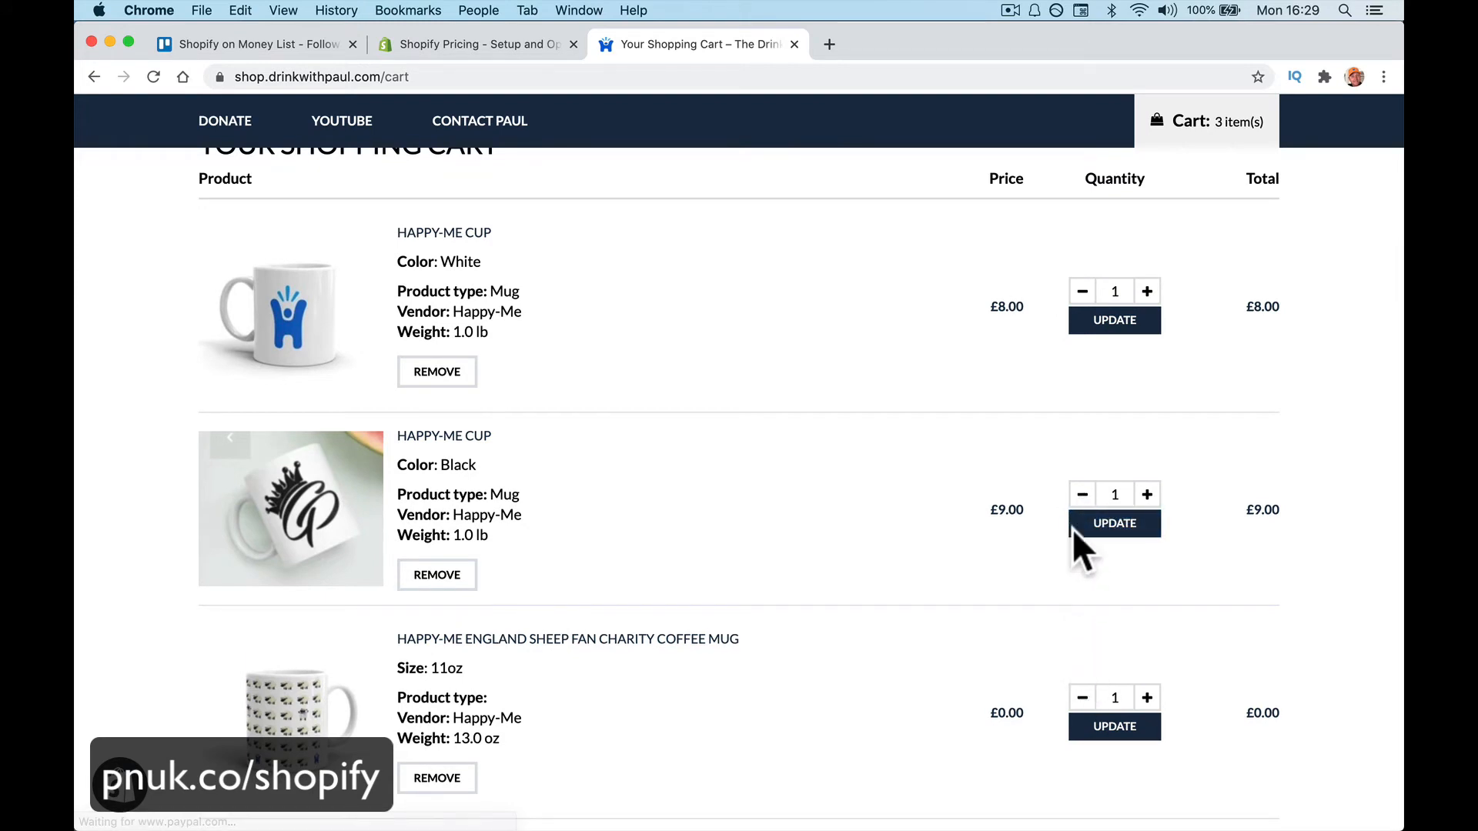
{"action": "left_click", "coordinate": [454, 575]}
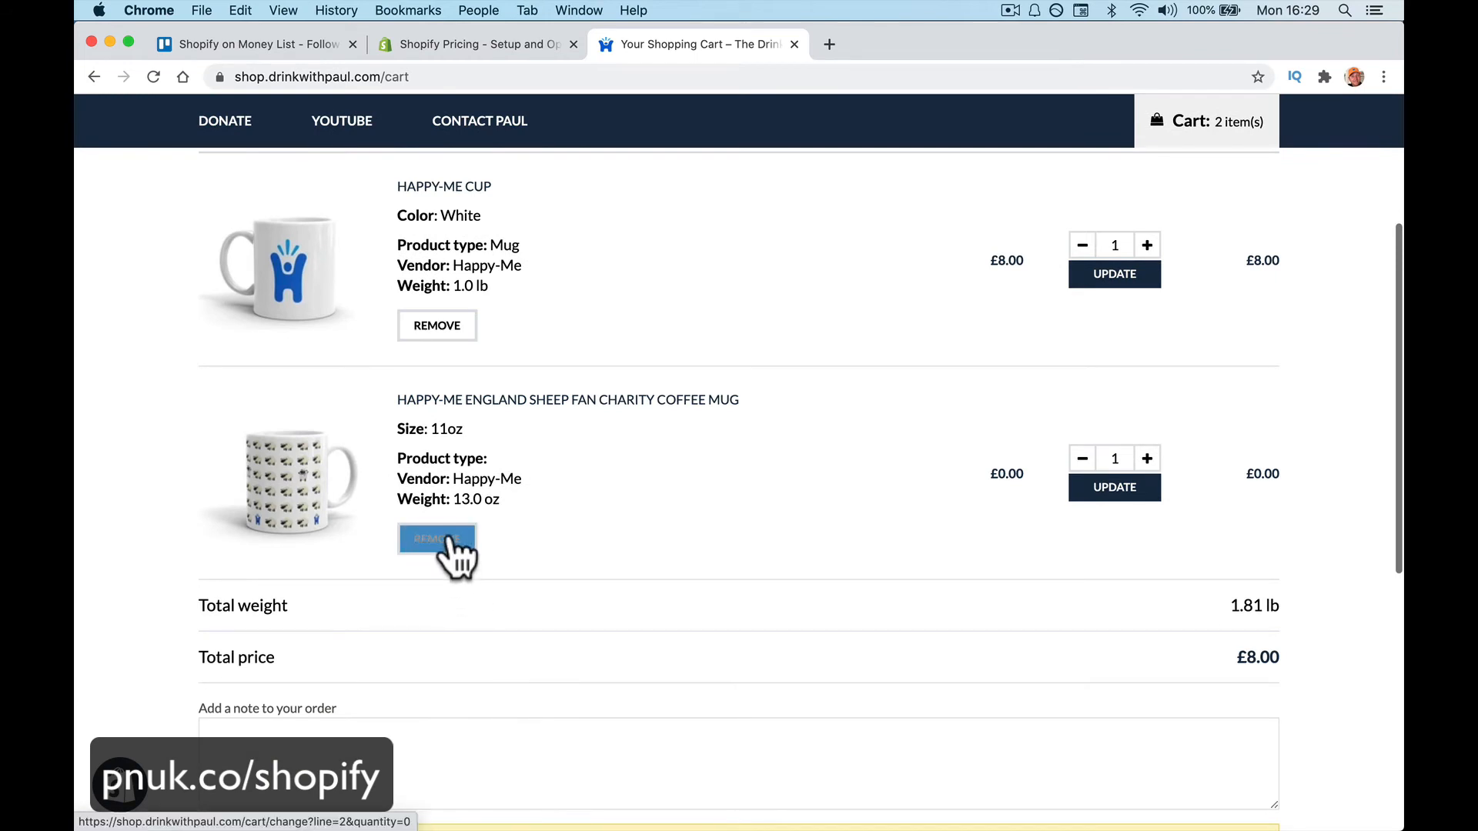
{"action": "left_click", "coordinate": [450, 540]}
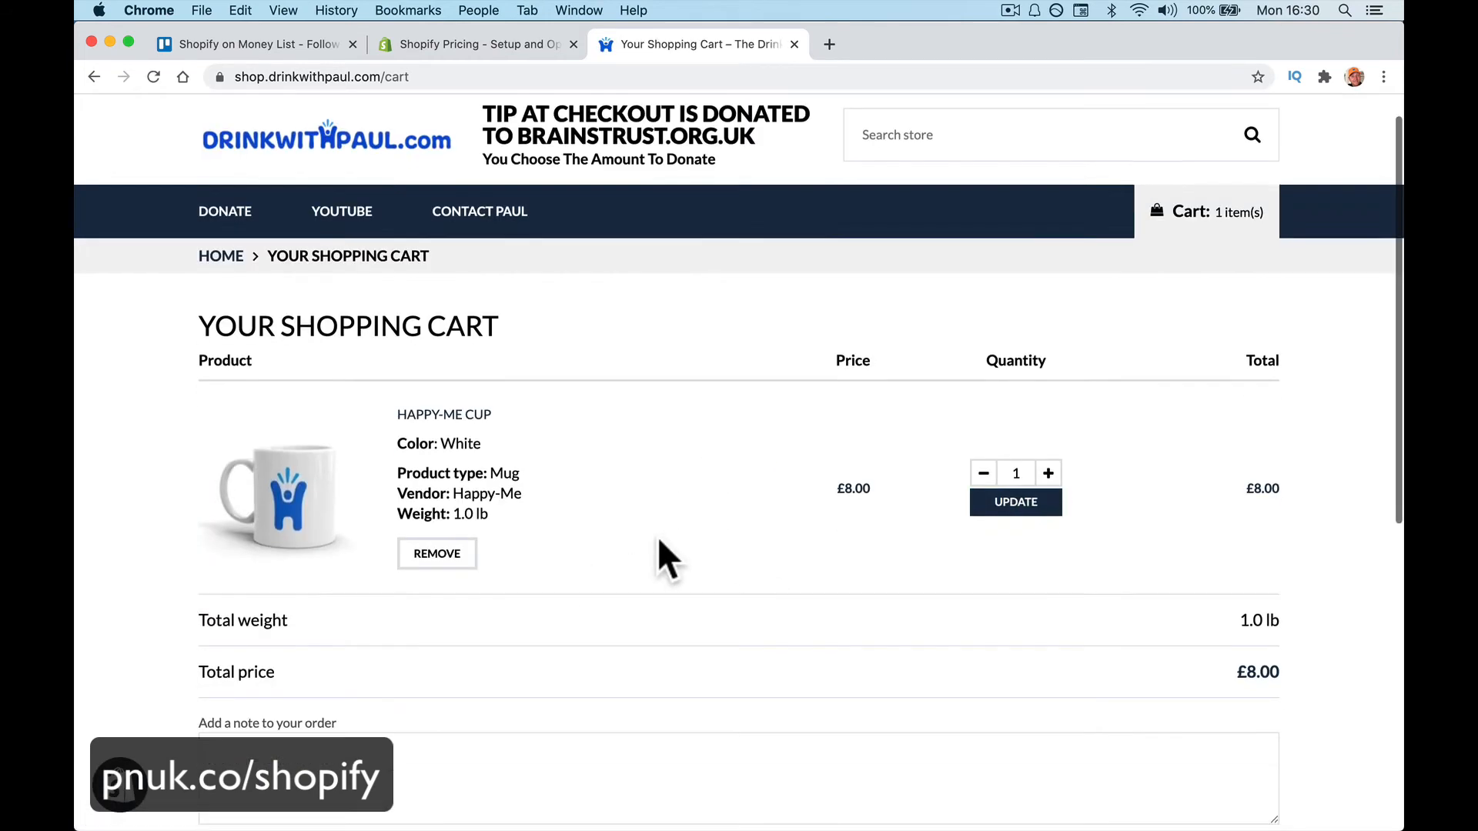
{"action": "scroll", "coordinate": [657, 537], "scroll_direction": "down", "scroll_amount": 3}
{"action": "scroll", "coordinate": [554, 547], "scroll_direction": "down", "scroll_amount": 1}
{"action": "scroll", "coordinate": [555, 548], "scroll_direction": "up", "scroll_amount": 1}
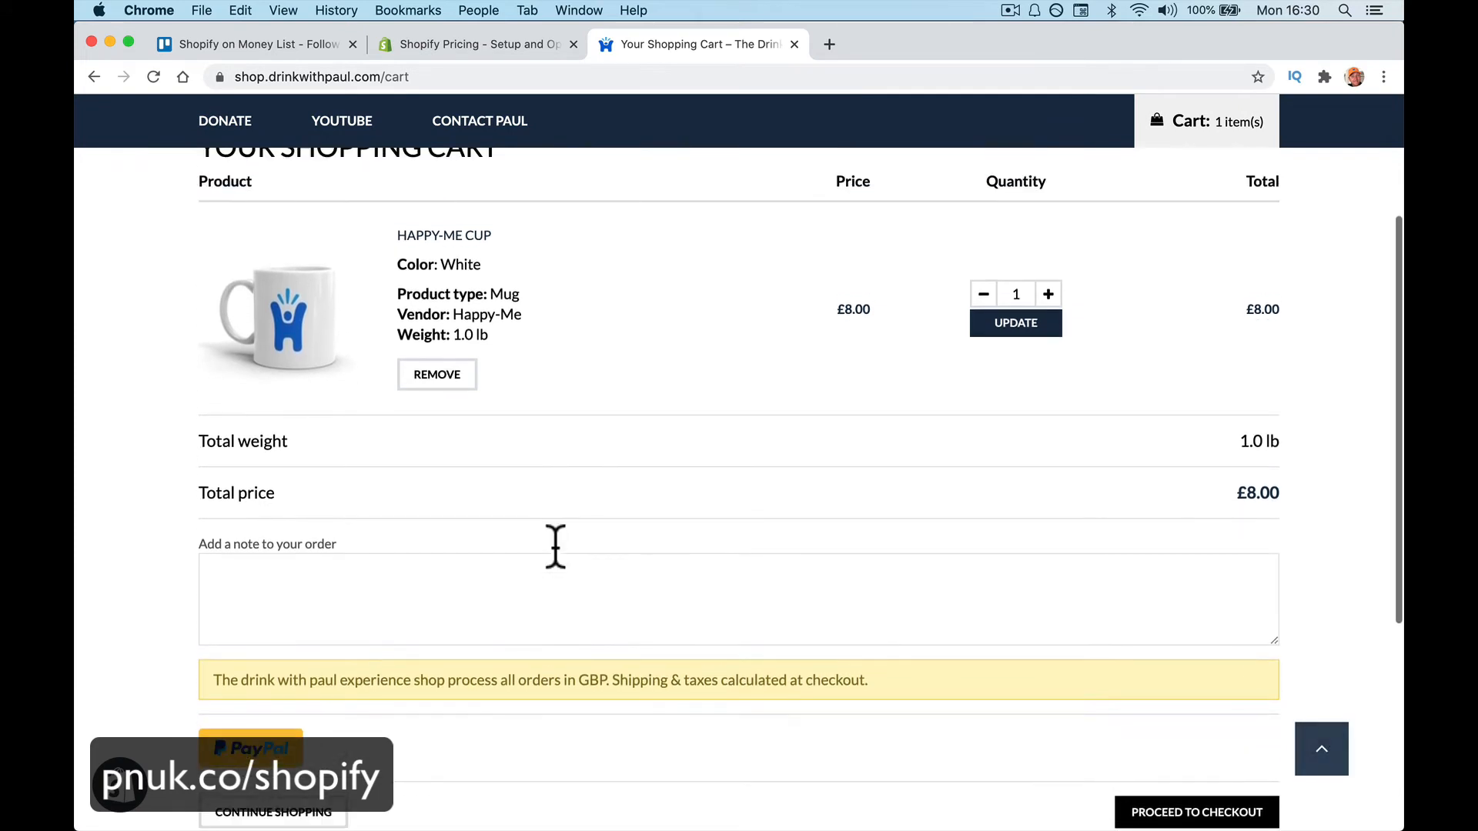
{"action": "scroll", "coordinate": [556, 546], "scroll_direction": "down", "scroll_amount": 2}
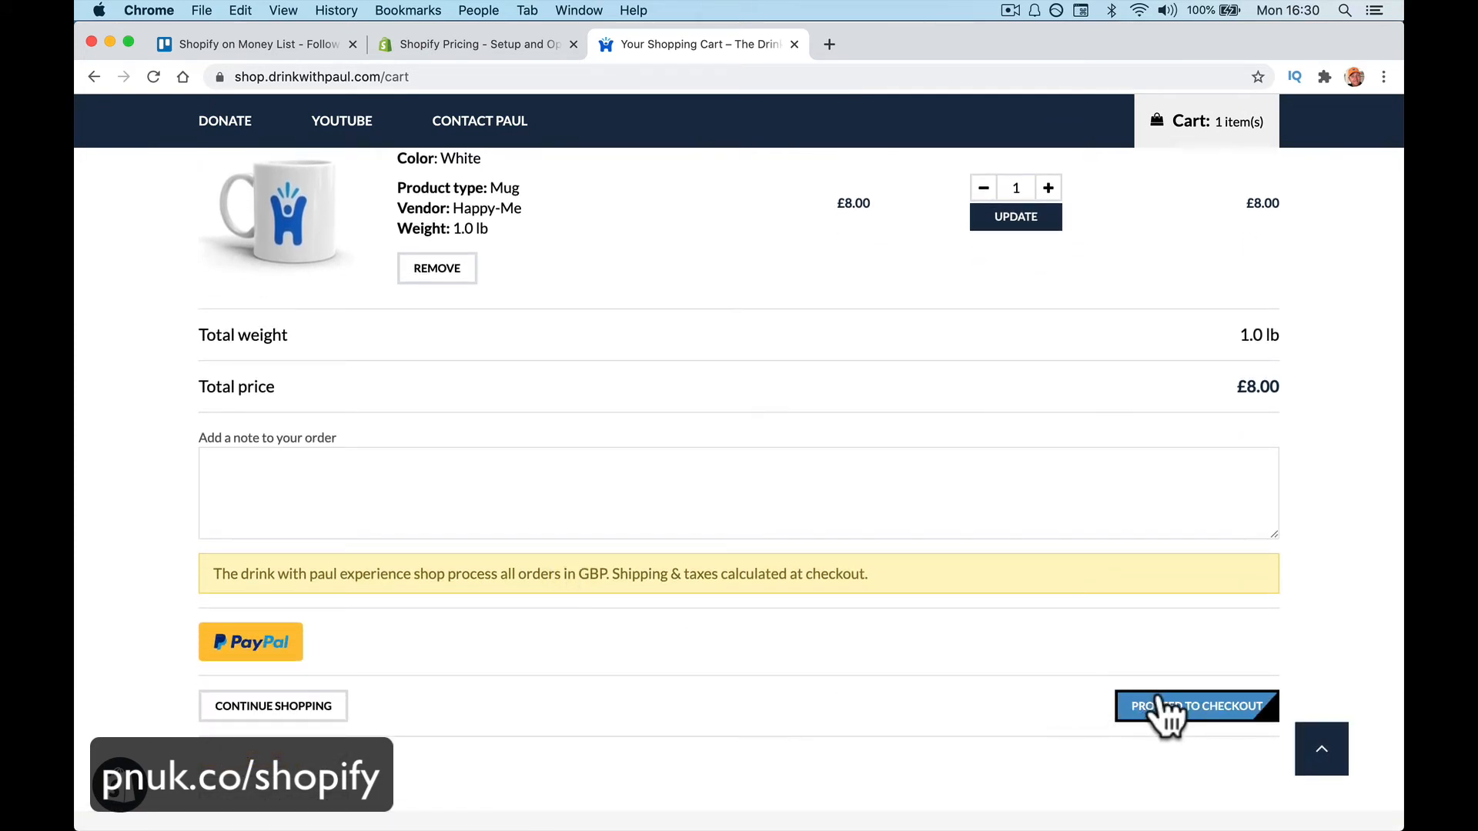
Start checkout, enter the customer's e-mail address and opt in to news and offers
{"action": "left_click", "coordinate": [1165, 712]}
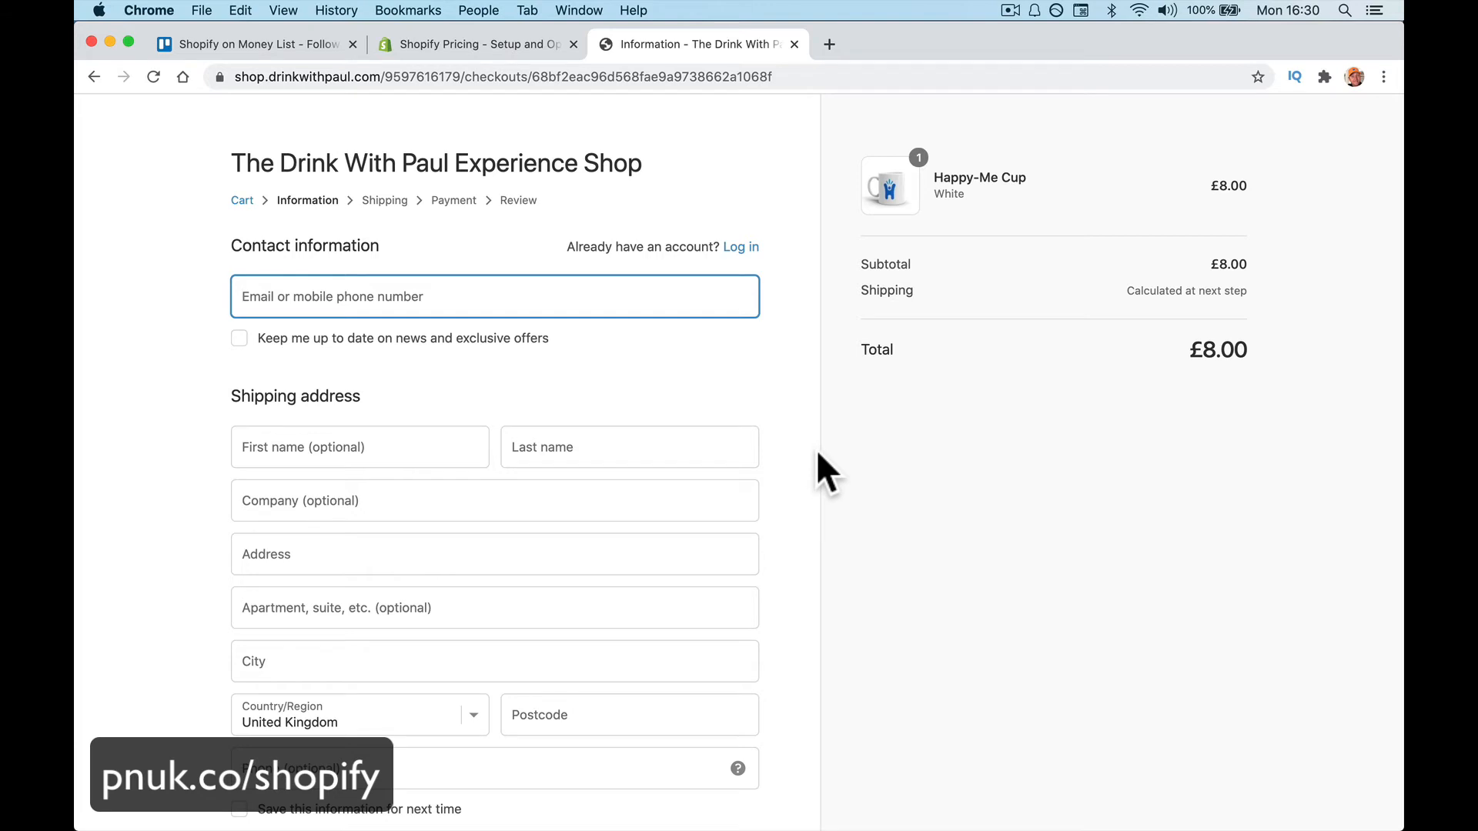
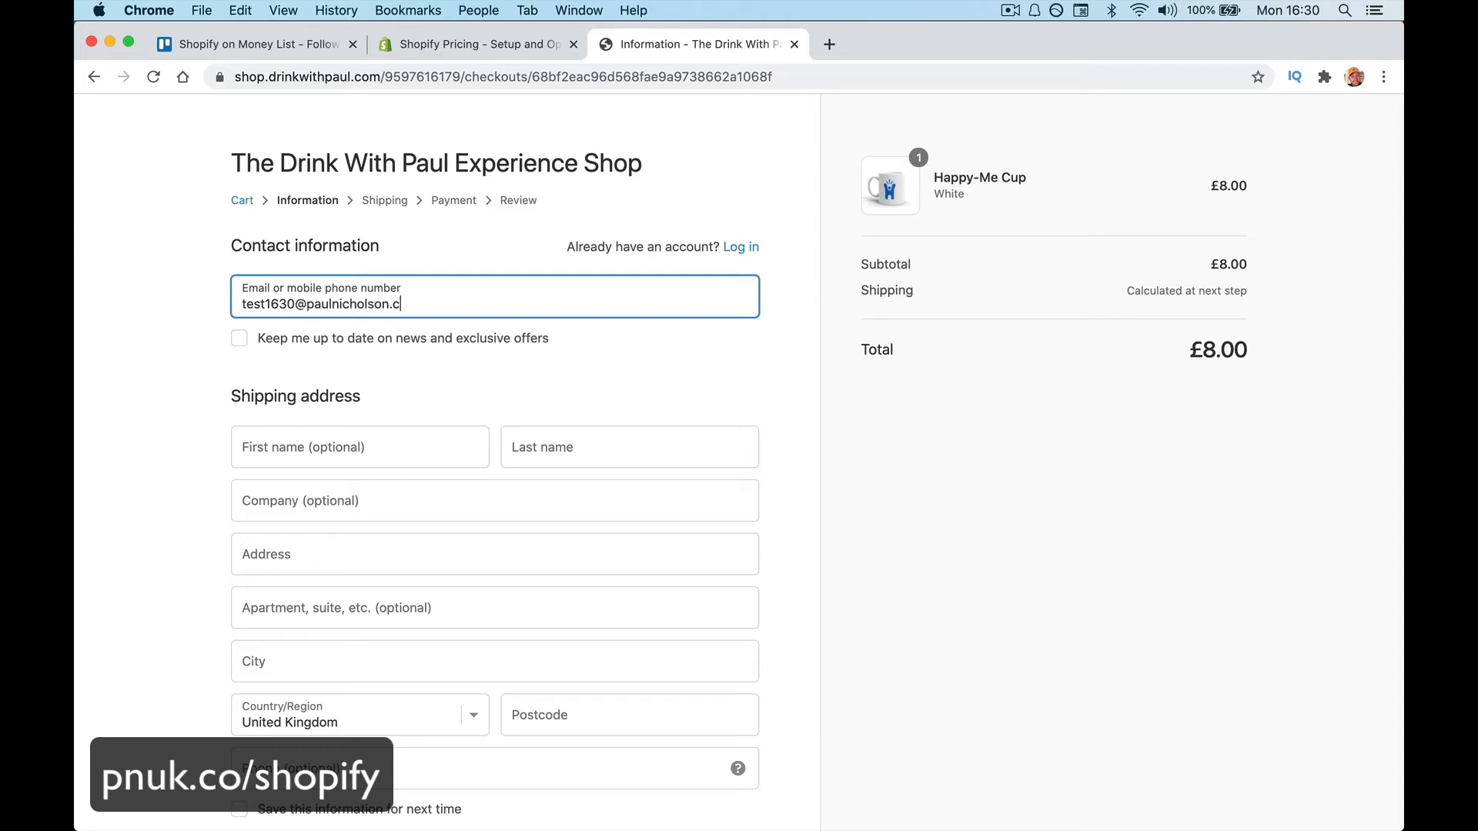
{"action": "key", "text": "Tab"}
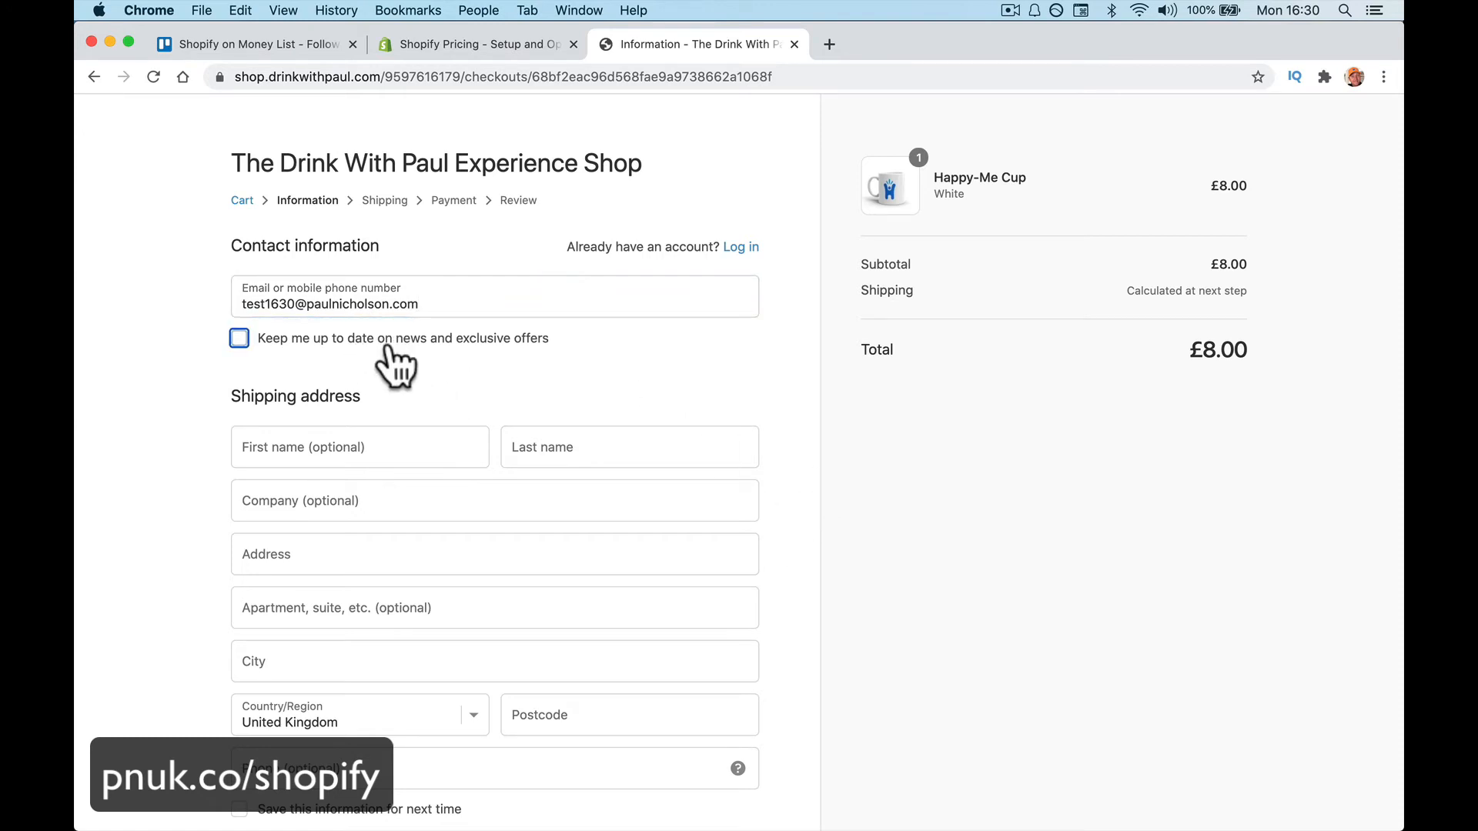
{"action": "left_click", "coordinate": [241, 341]}
{"action": "scroll", "coordinate": [392, 387], "scroll_direction": "down", "scroll_amount": 2}
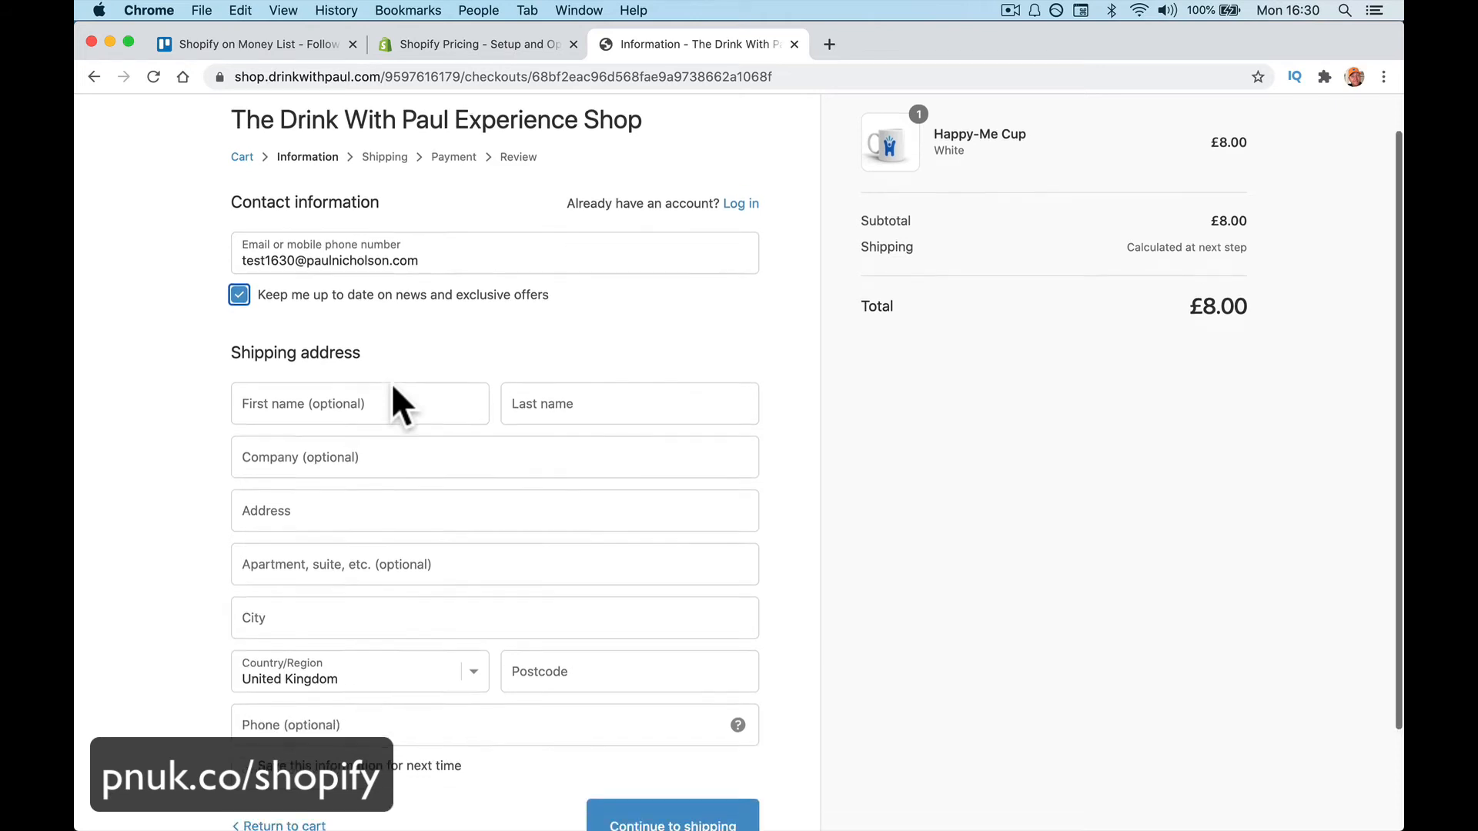
{"action": "scroll", "coordinate": [392, 382], "scroll_direction": "down", "scroll_amount": 1}
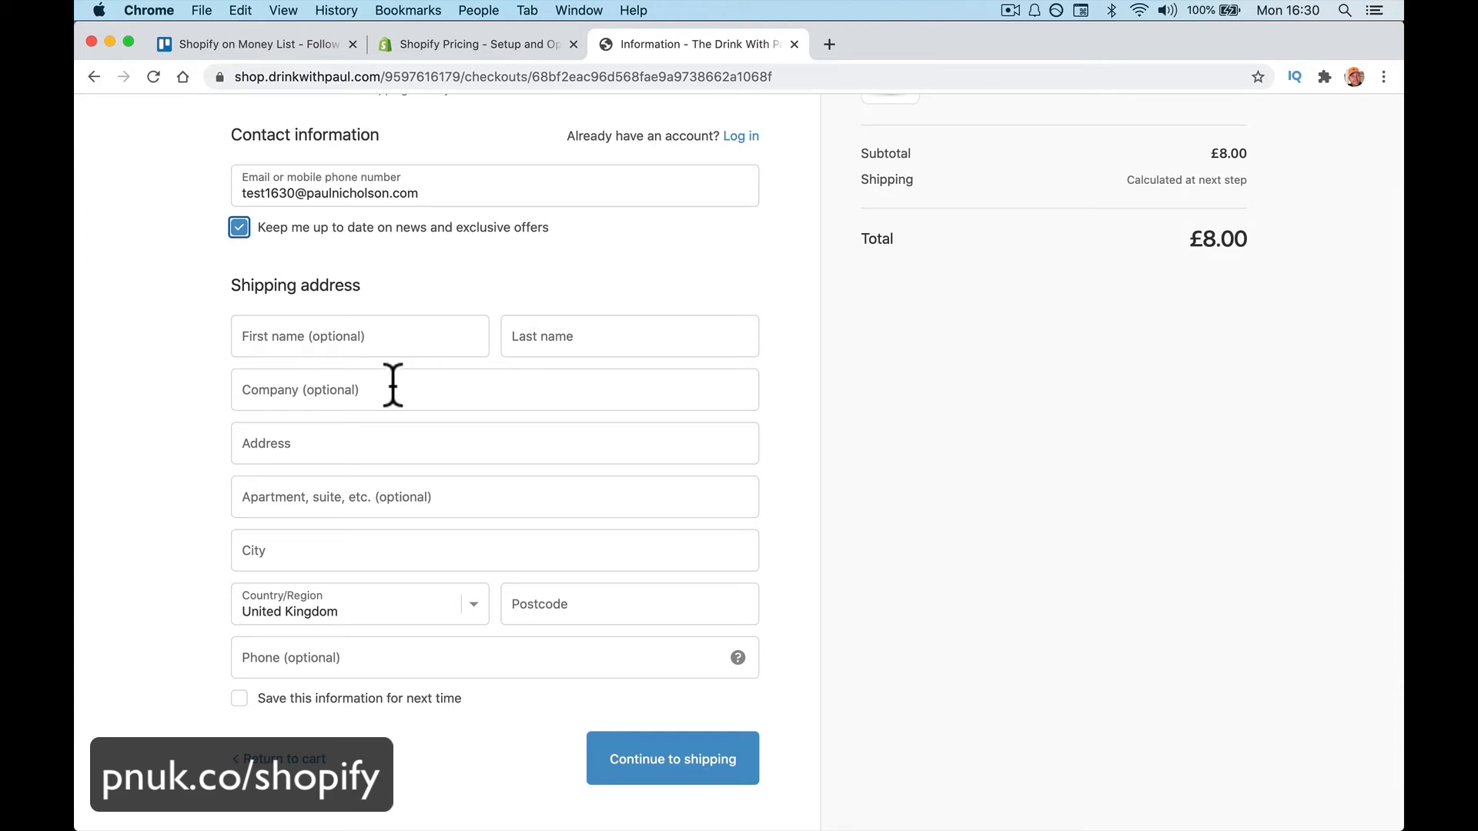
Fill in the recipient's first name, last name, street address, city and postcode
{"action": "left_click", "coordinate": [366, 337]}
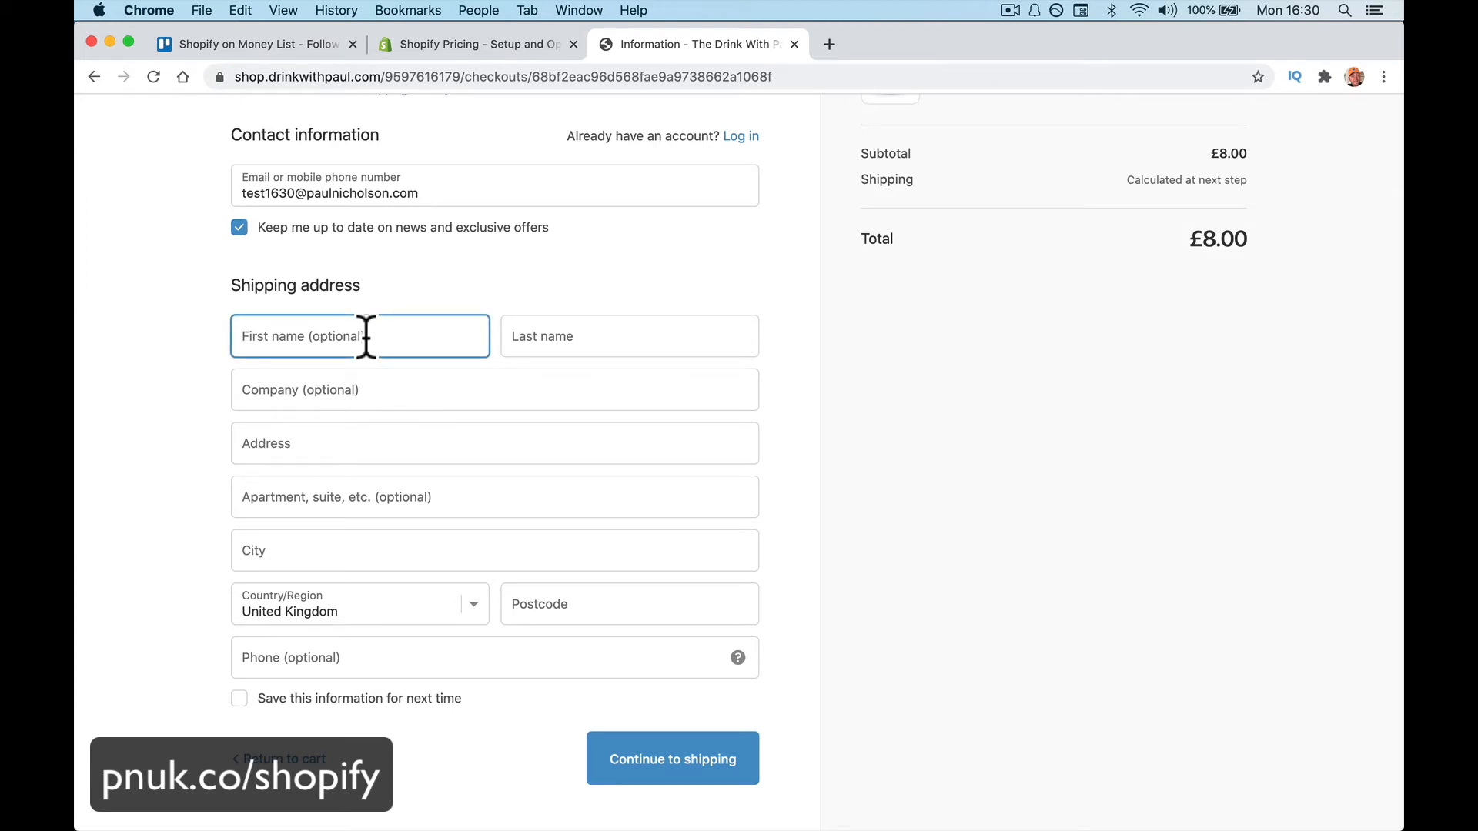
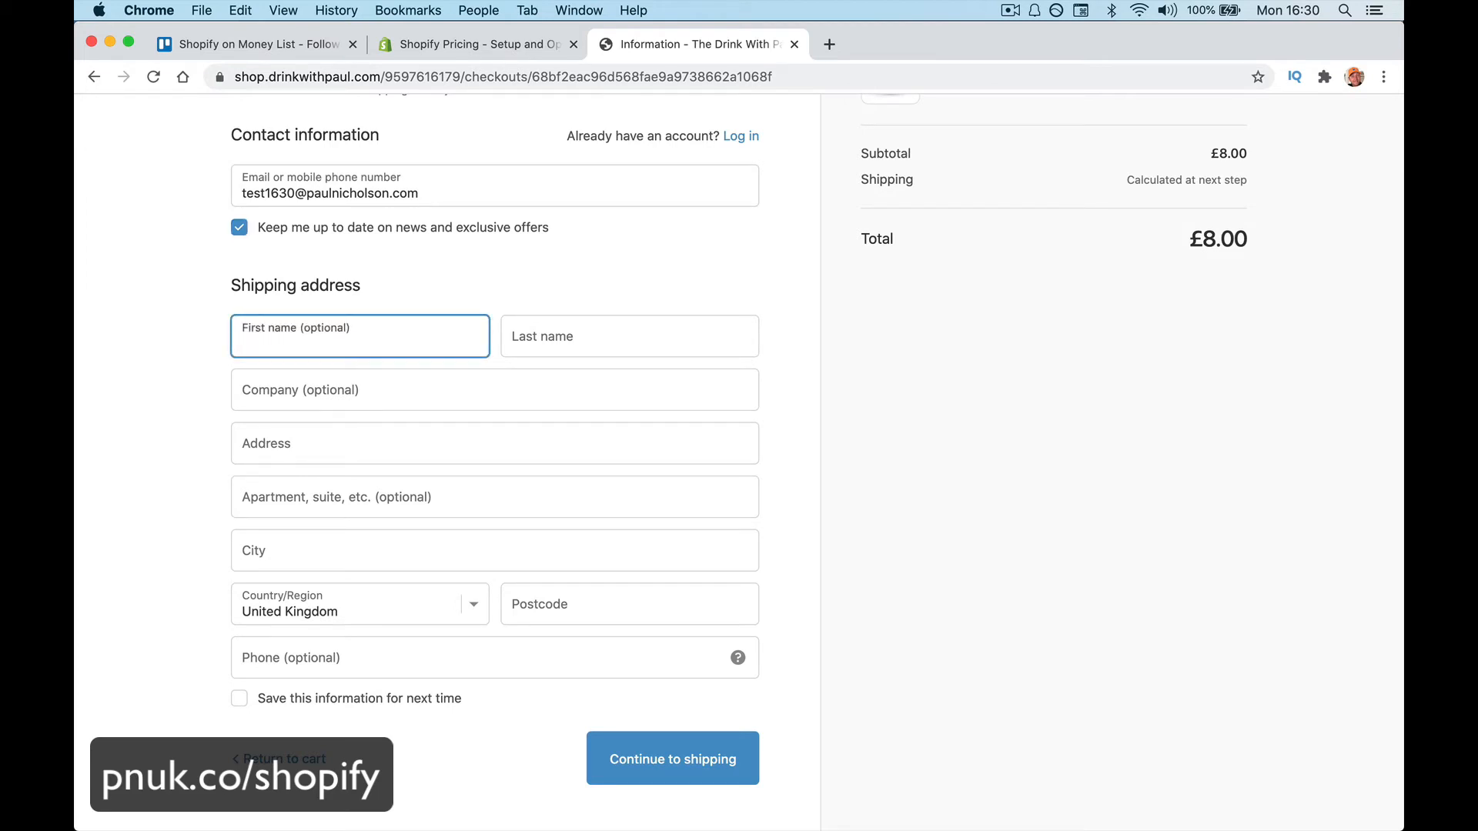
{"action": "key", "text": "Tab"}
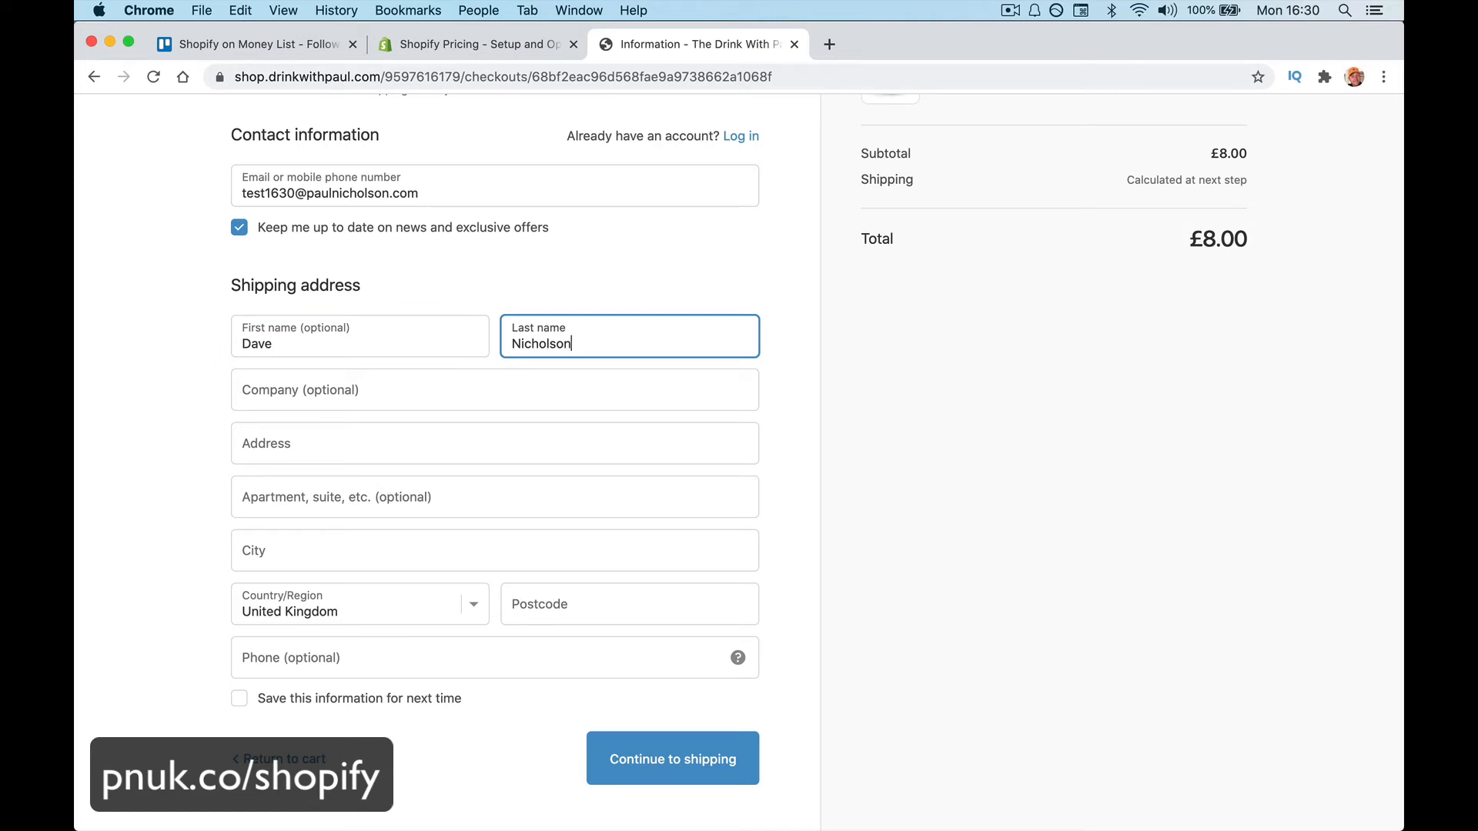
{"action": "key", "text": "Tab"}
{"action": "key", "text": "Tab"}
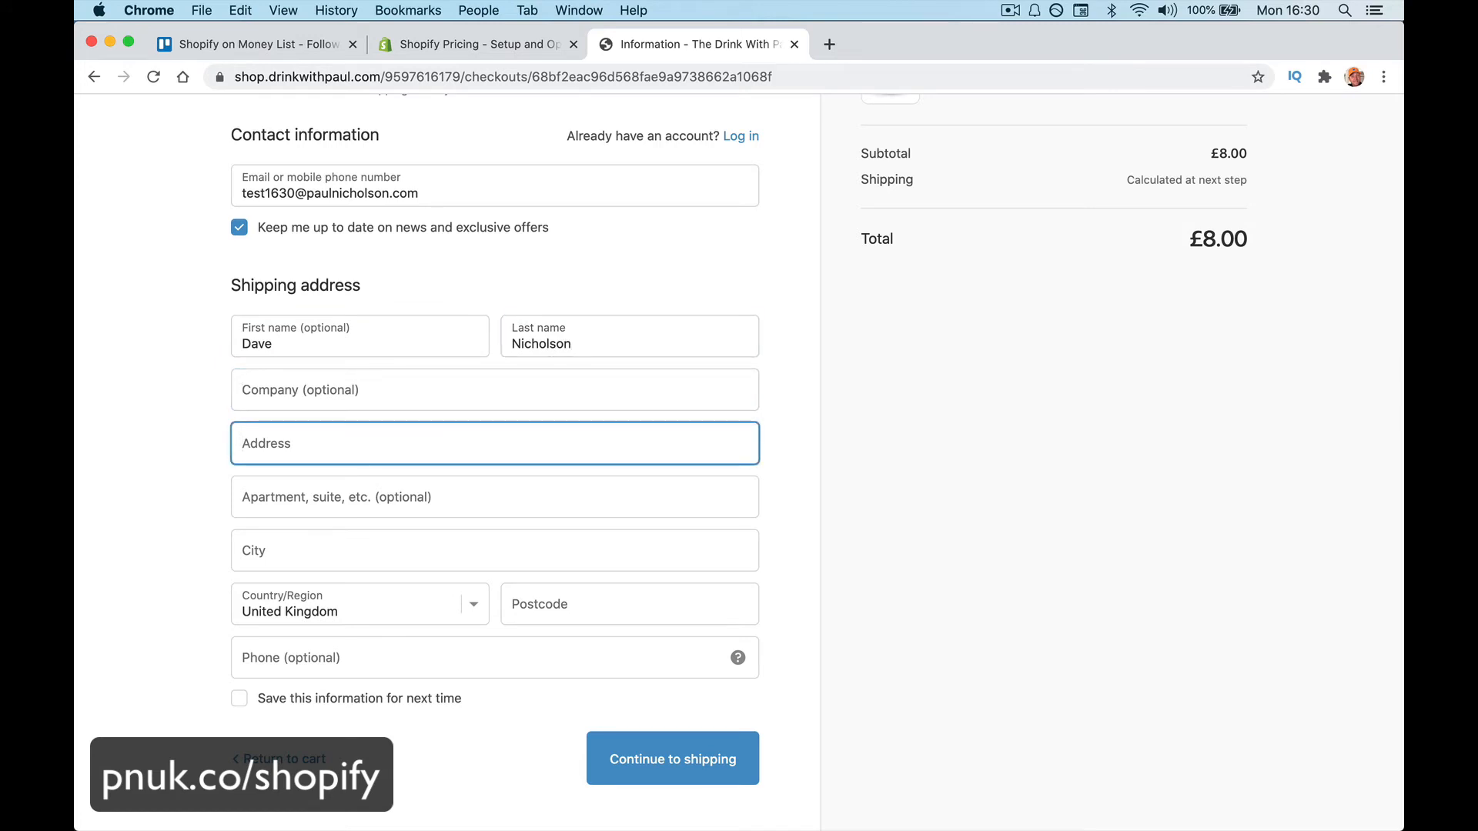
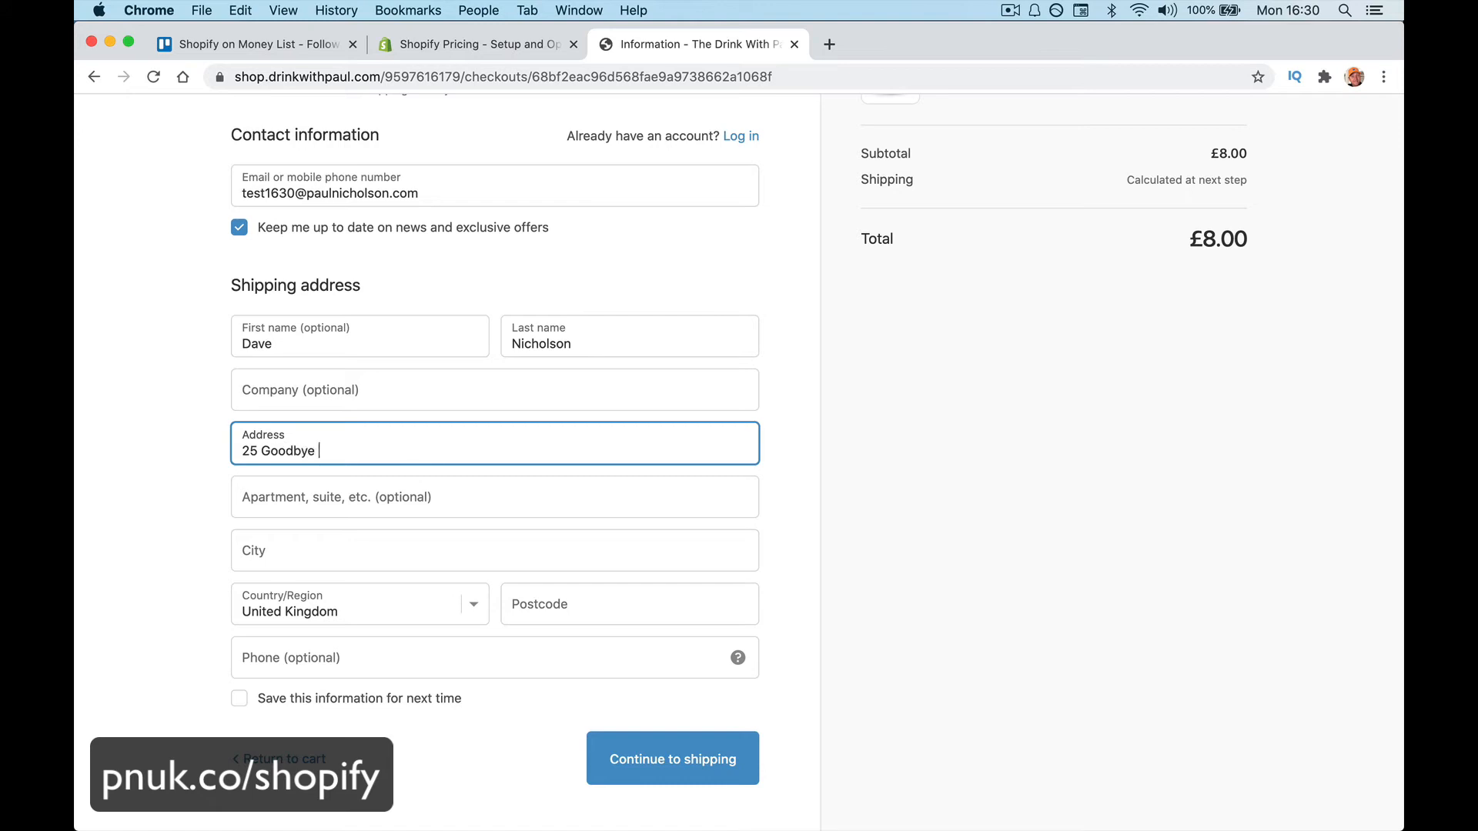
{"action": "key", "text": "Tab"}
{"action": "key", "text": "Tab"}
{"action": "type", "text": "Do"}
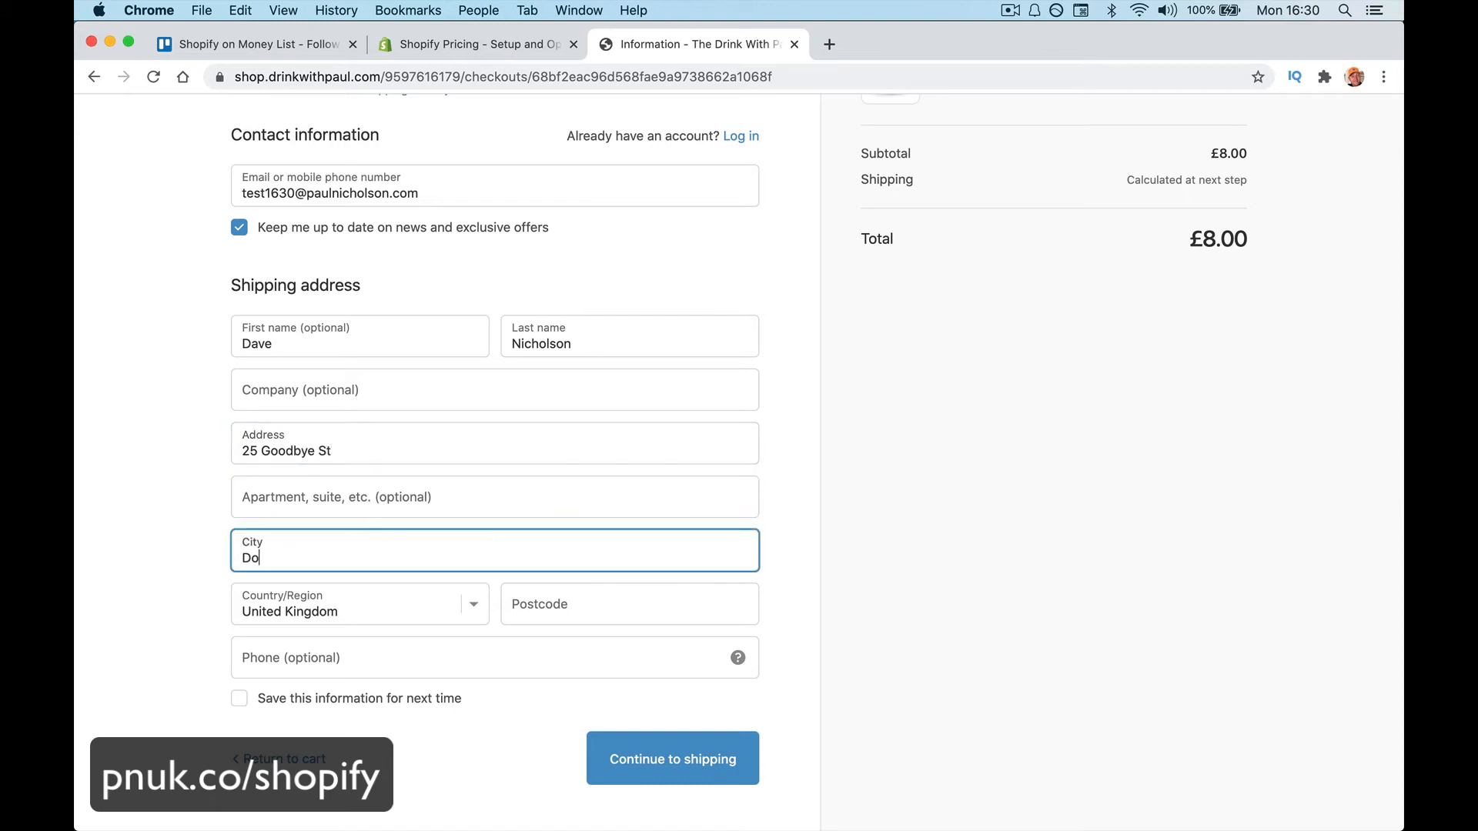
{"action": "type", "text": "ncaster"}
{"action": "key", "text": "Tab"}
{"action": "key", "text": "Tab"}
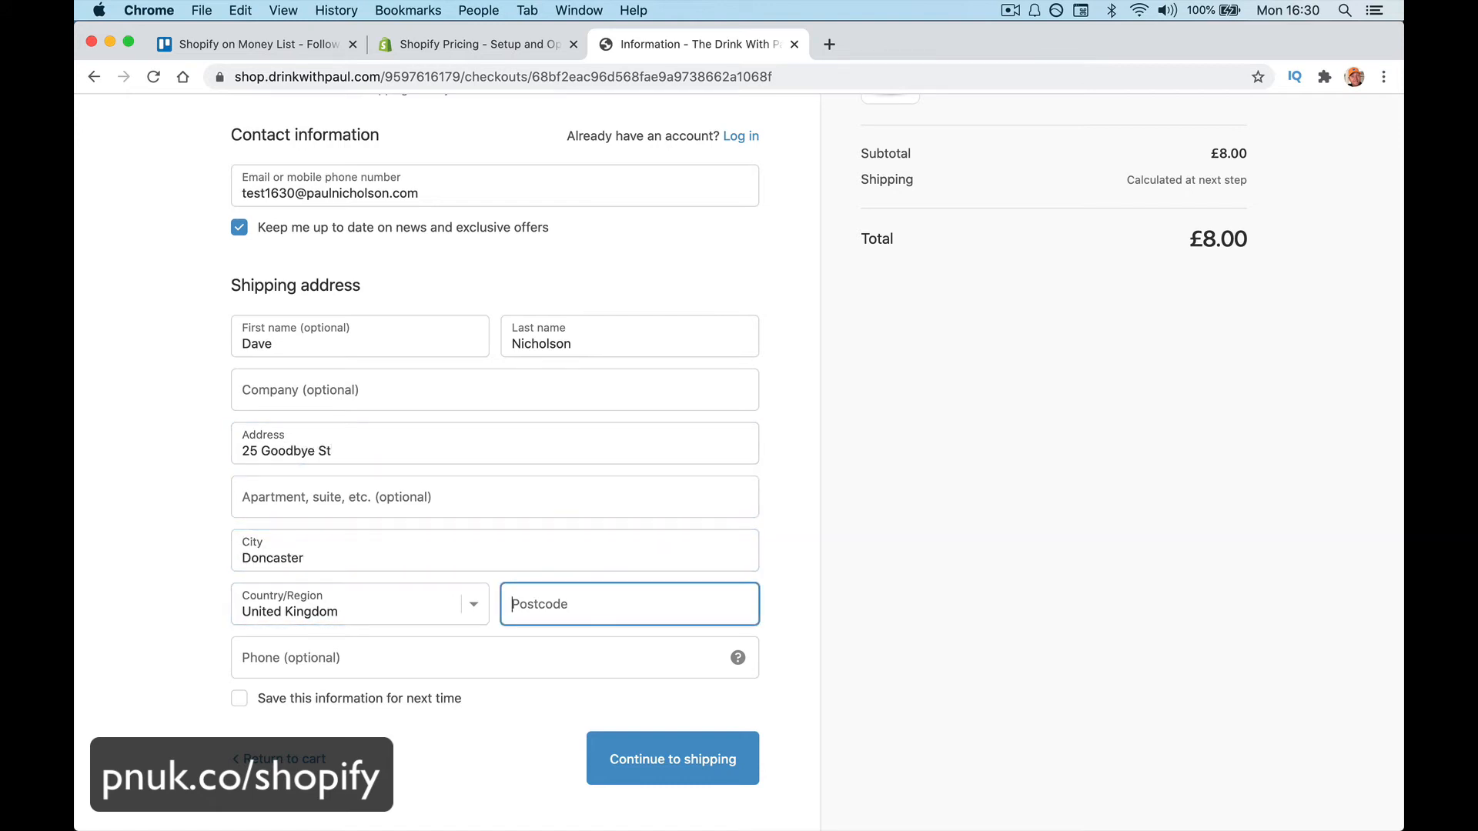
{"action": "type", "text": "DN59HW"}
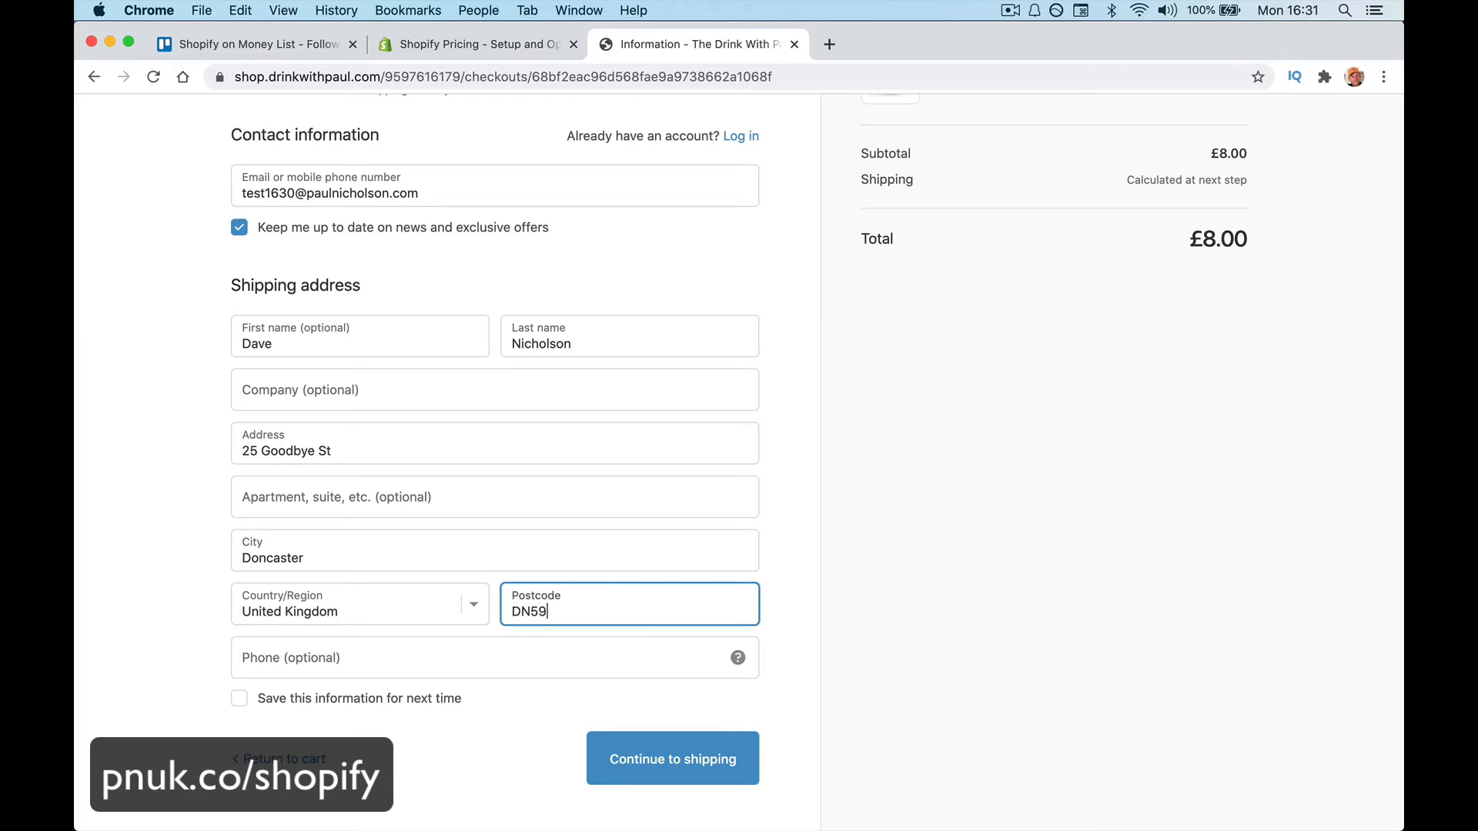
Finish the contact details and continue to the Free Shipping method step
{"action": "left_click", "coordinate": [243, 657]}
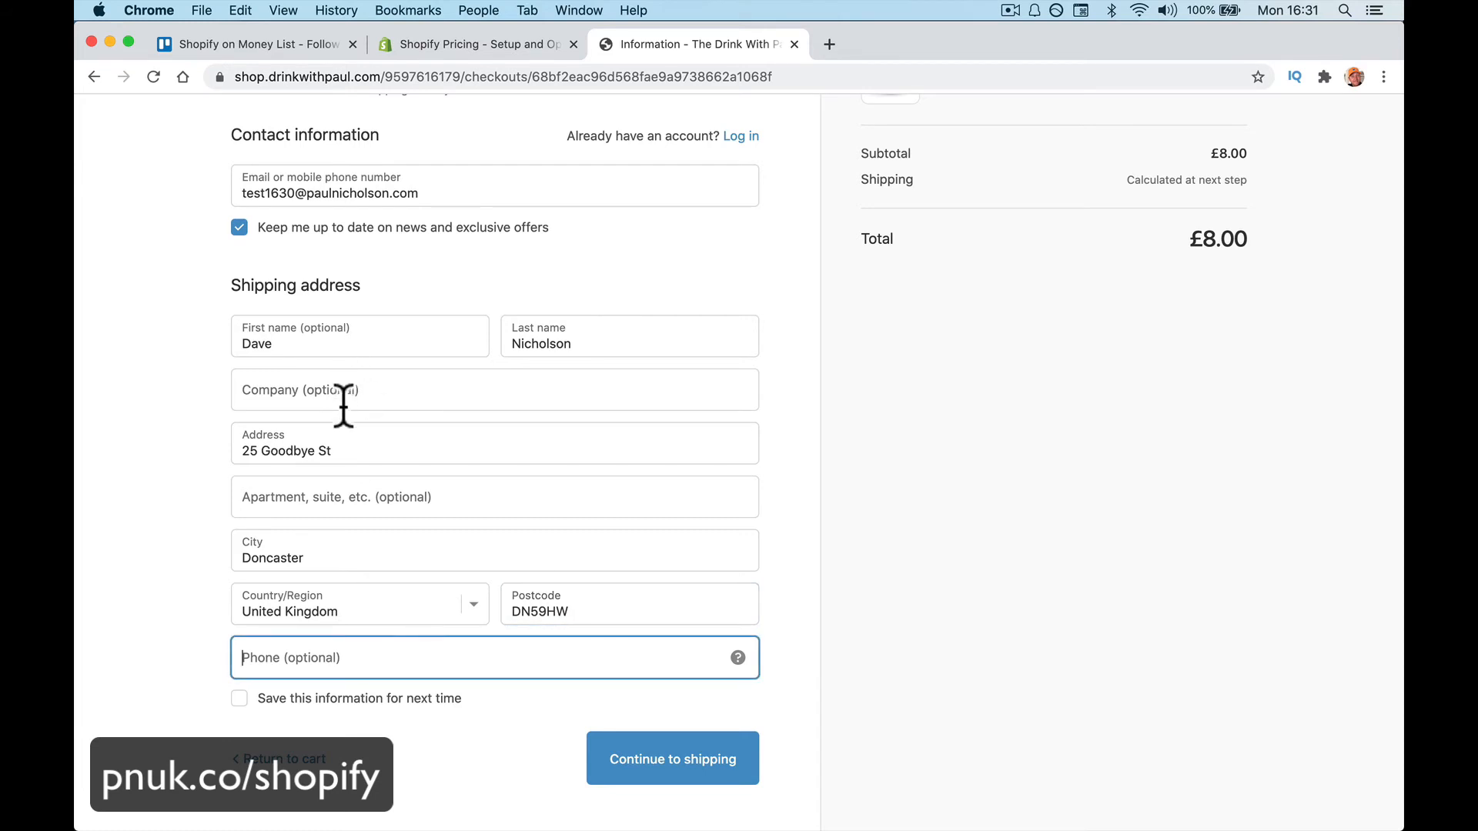
{"action": "scroll", "coordinate": [364, 554], "scroll_direction": "down", "scroll_amount": 2}
{"action": "left_click", "coordinate": [335, 650]}
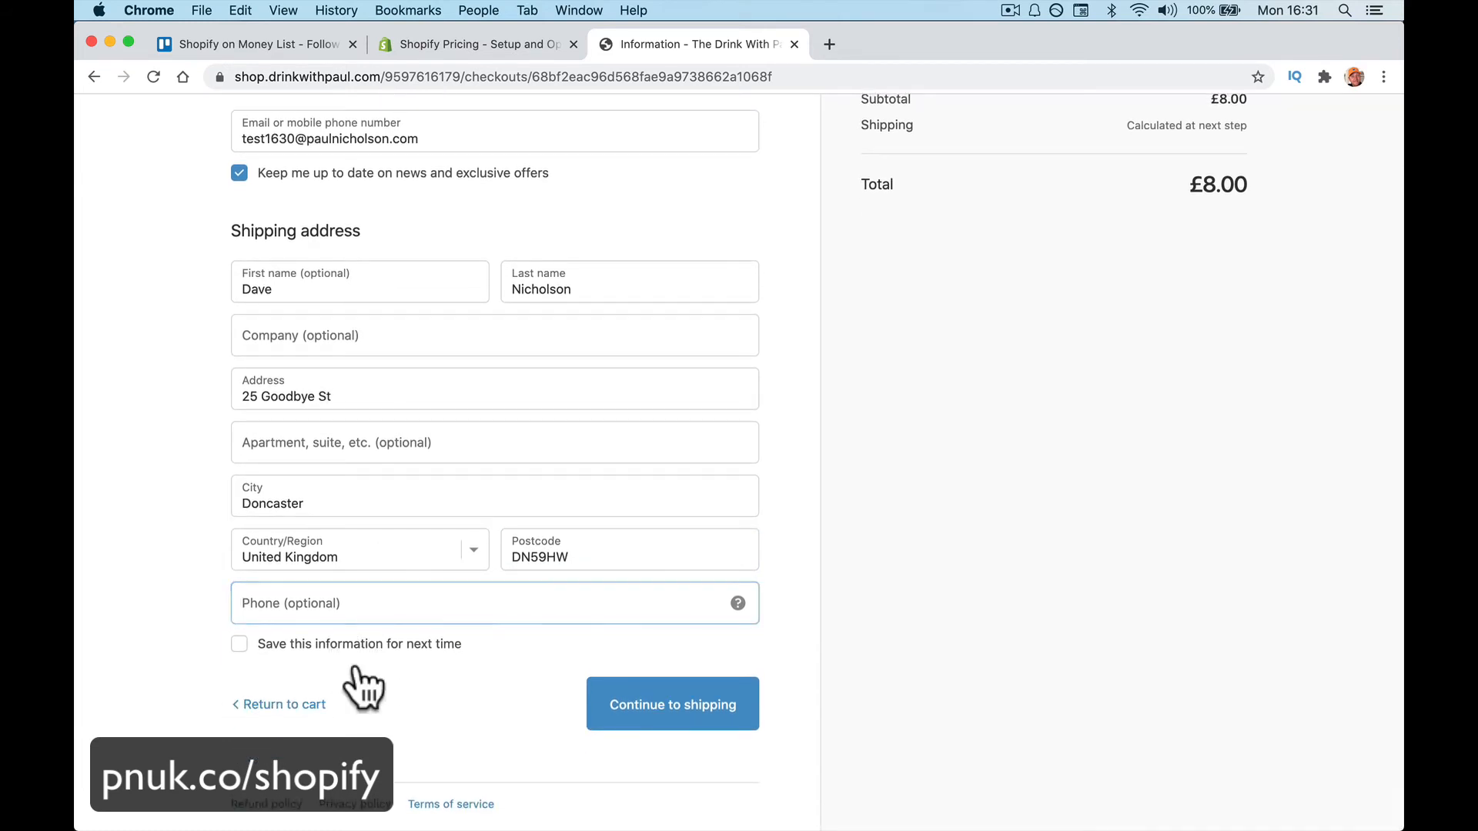
{"action": "left_click", "coordinate": [644, 714]}
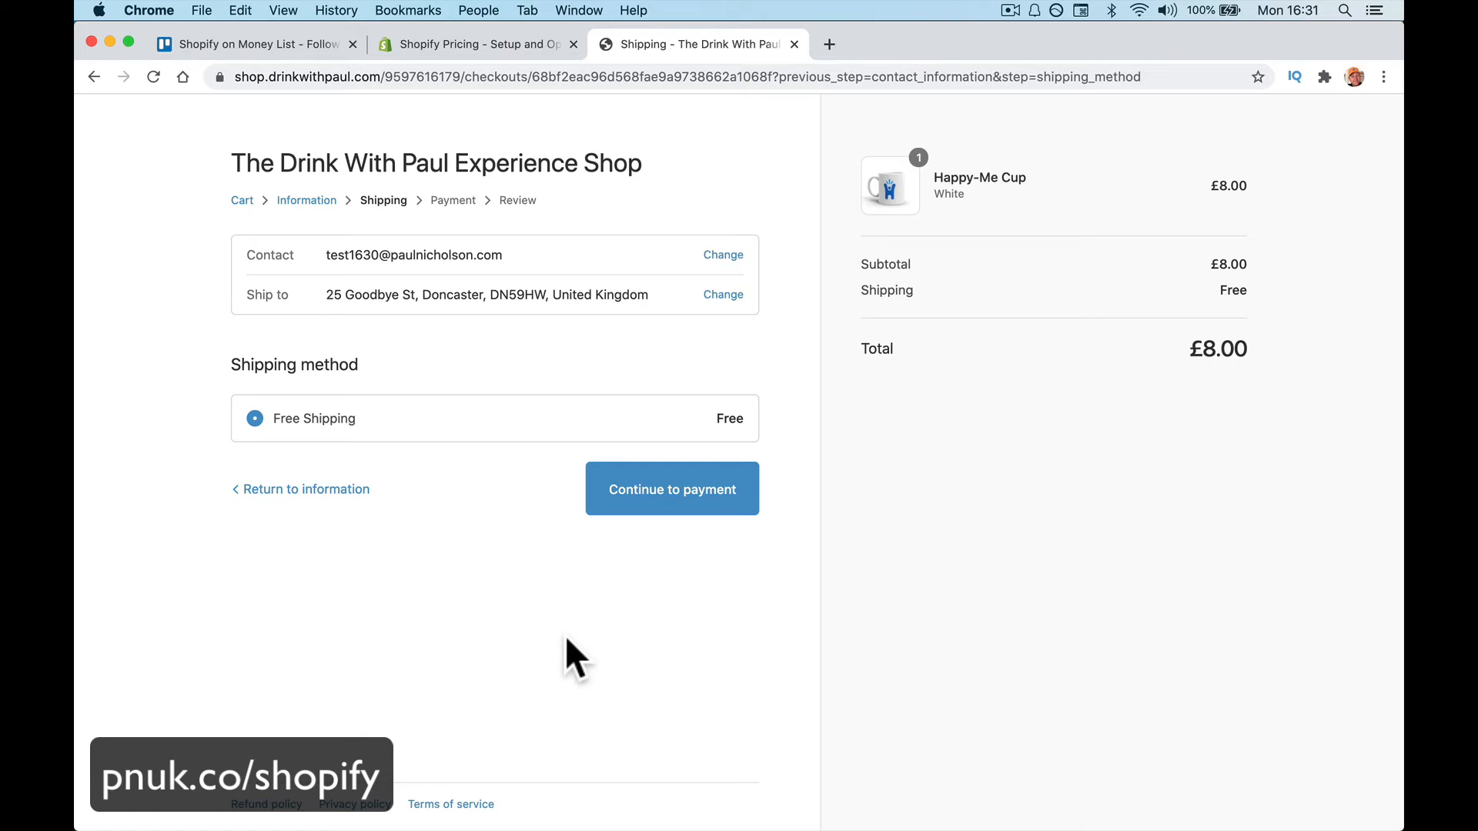
Continue past the payment step to the order review page
{"action": "left_click", "coordinate": [640, 501]}
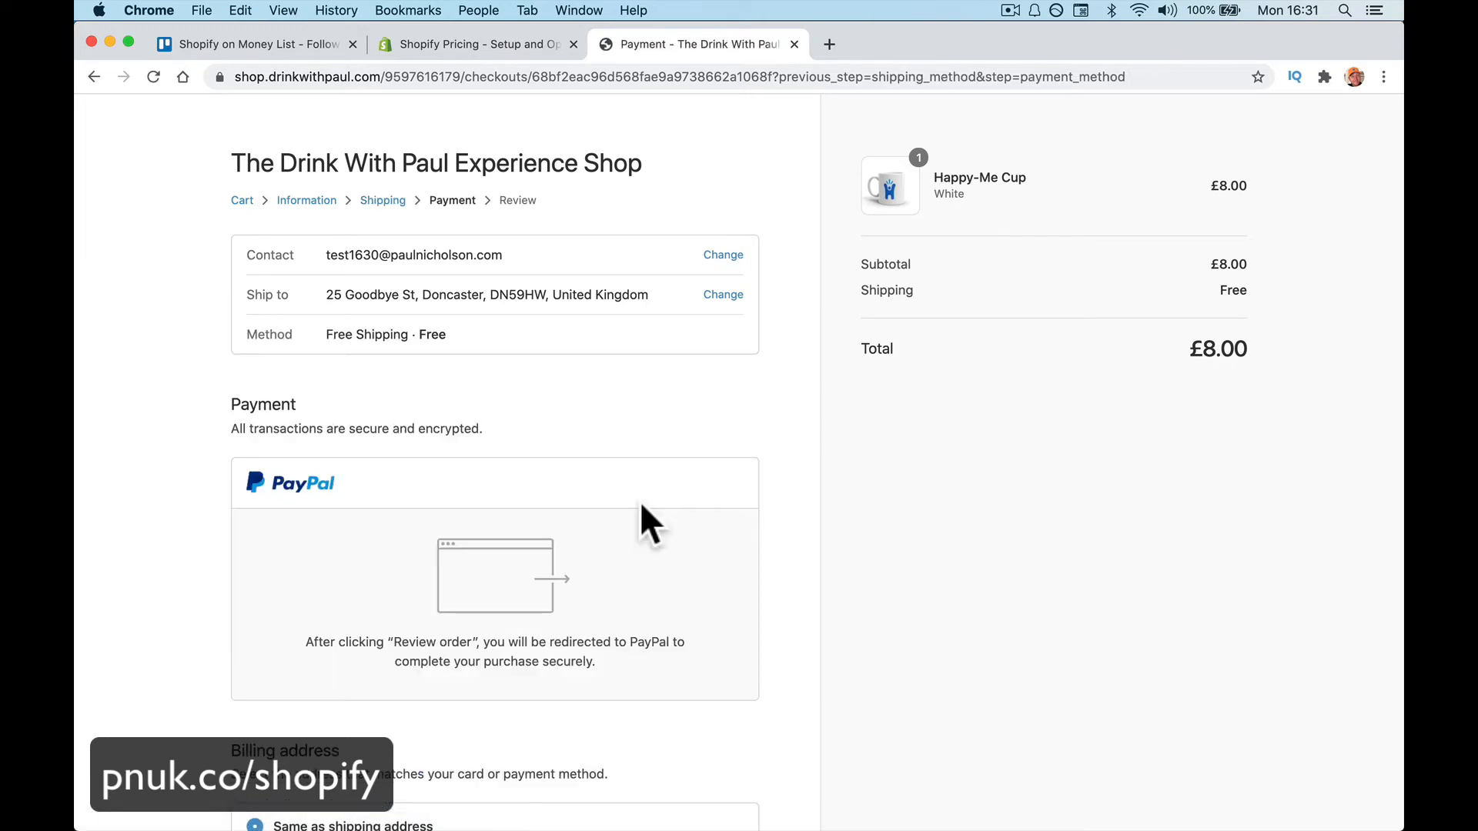
{"action": "scroll", "coordinate": [691, 472], "scroll_direction": "down", "scroll_amount": 5}
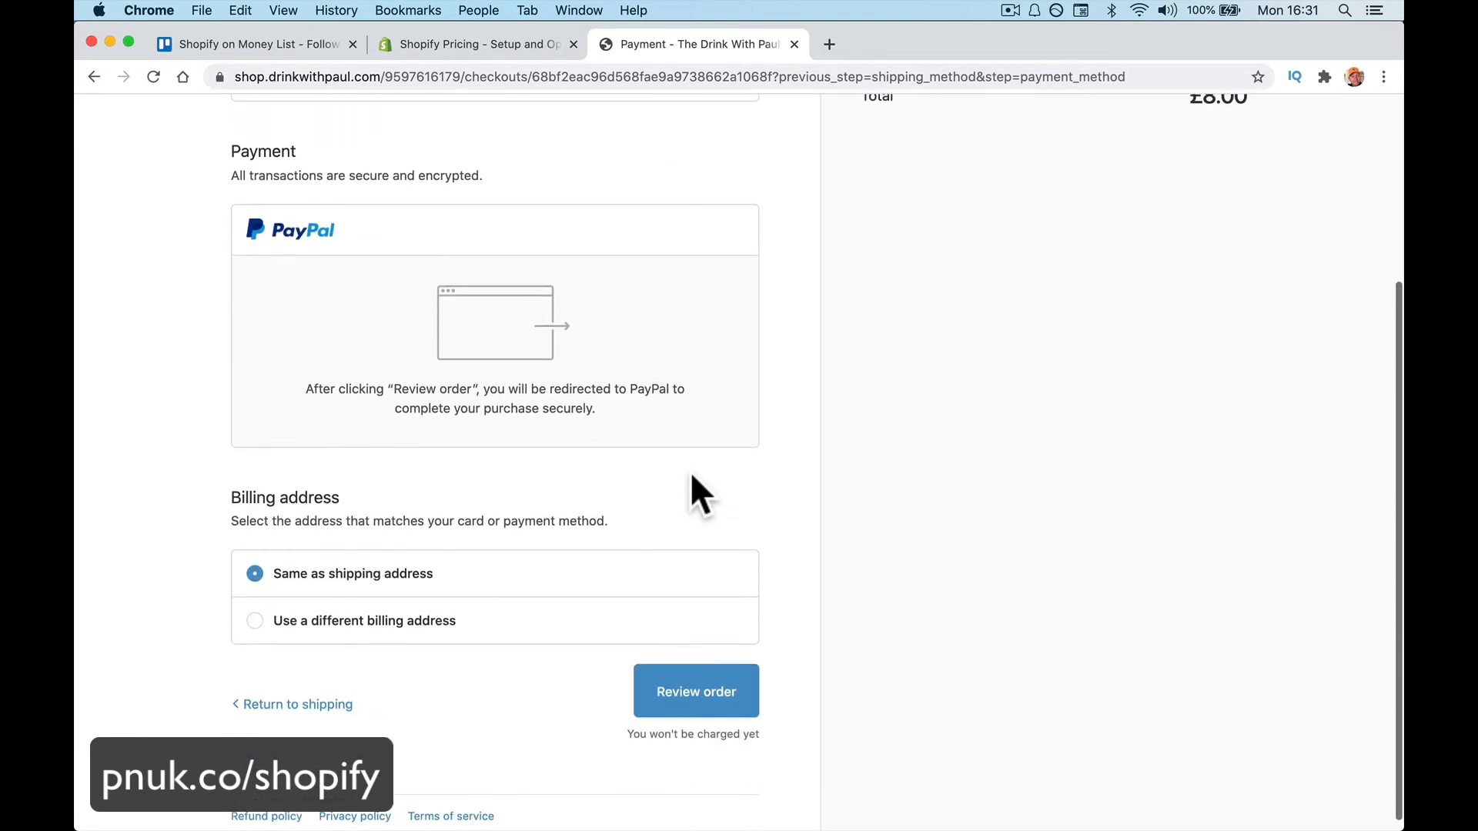
{"action": "scroll", "coordinate": [415, 406], "scroll_direction": "up", "scroll_amount": 3}
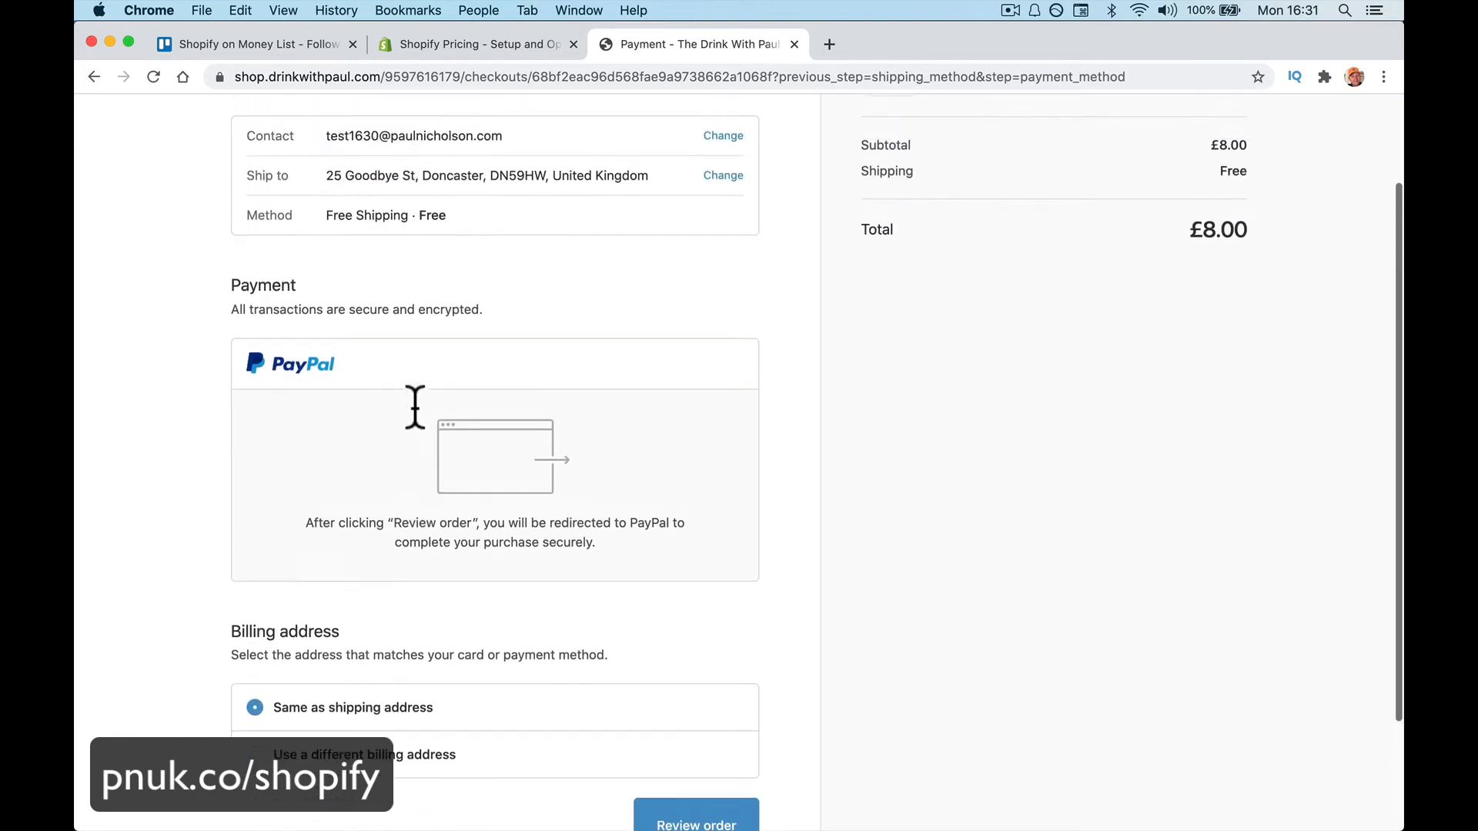
{"action": "scroll", "coordinate": [415, 406], "scroll_direction": "up", "scroll_amount": 1}
{"action": "scroll", "coordinate": [354, 488], "scroll_direction": "down", "scroll_amount": 4}
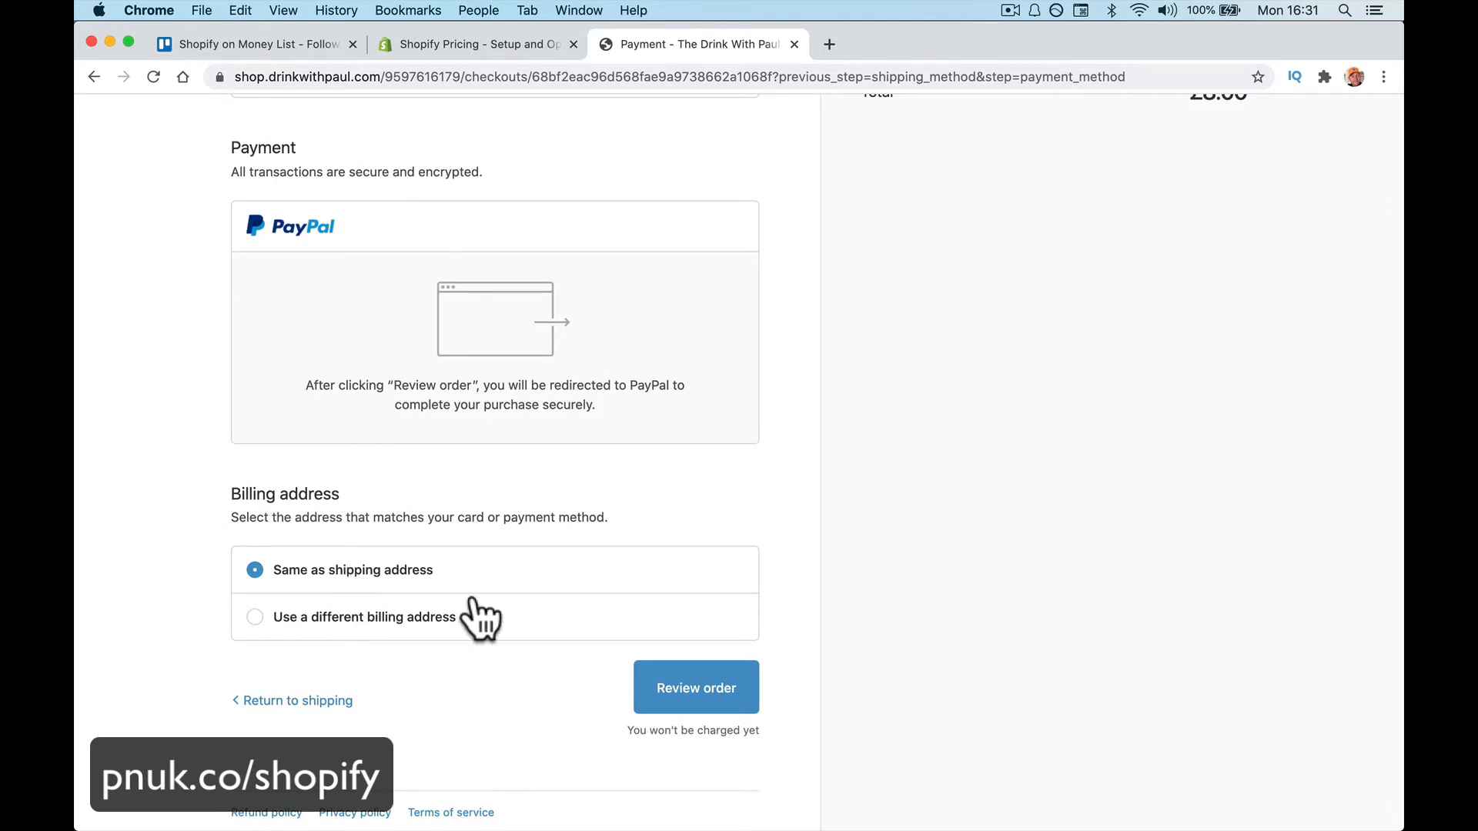
{"action": "left_click", "coordinate": [736, 702]}
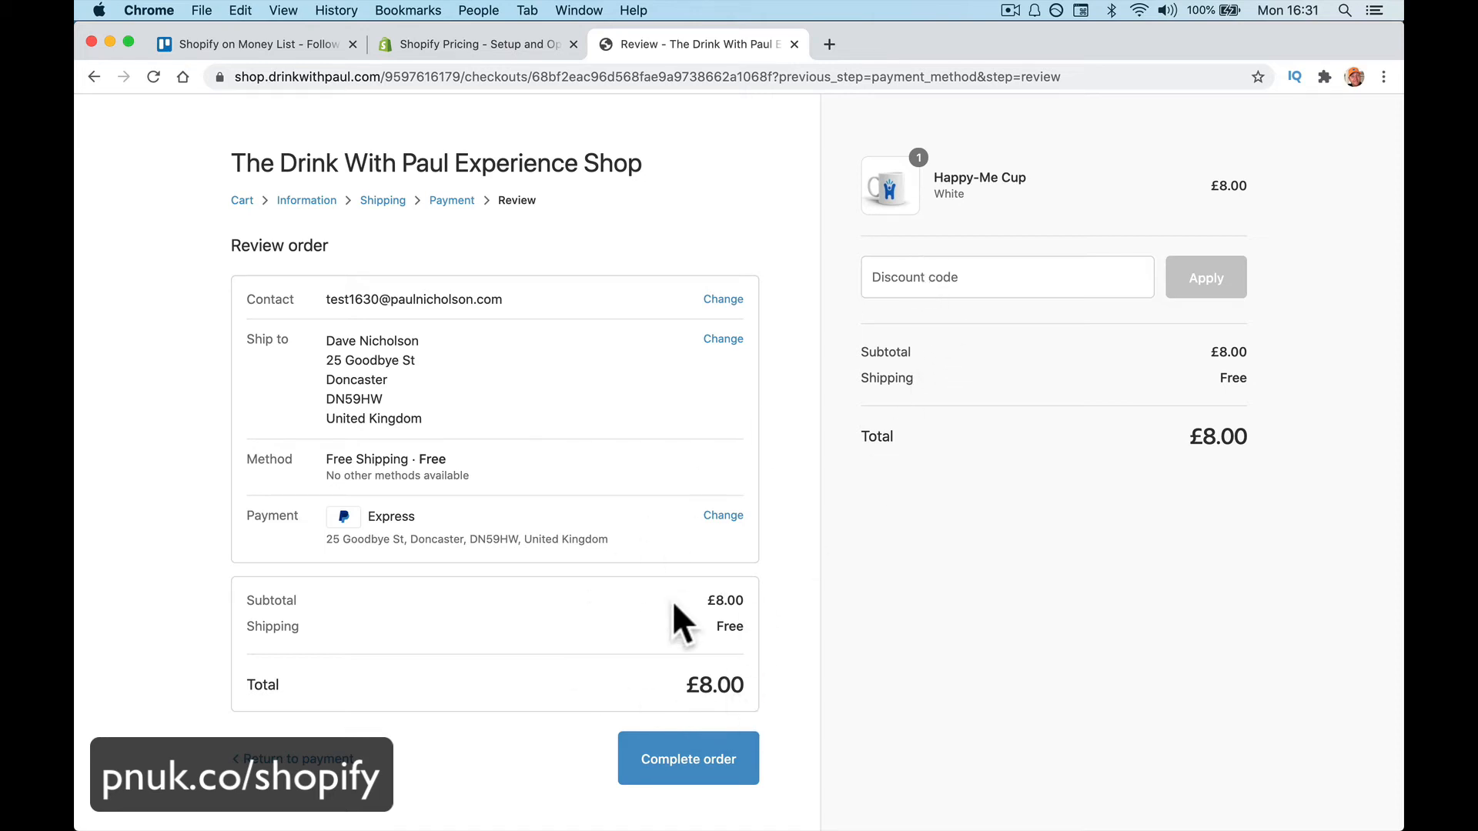
Apply discount code FREE for a £0.00 total and complete the order
{"action": "left_click", "coordinate": [893, 284]}
{"action": "type", "text": "FREE"}
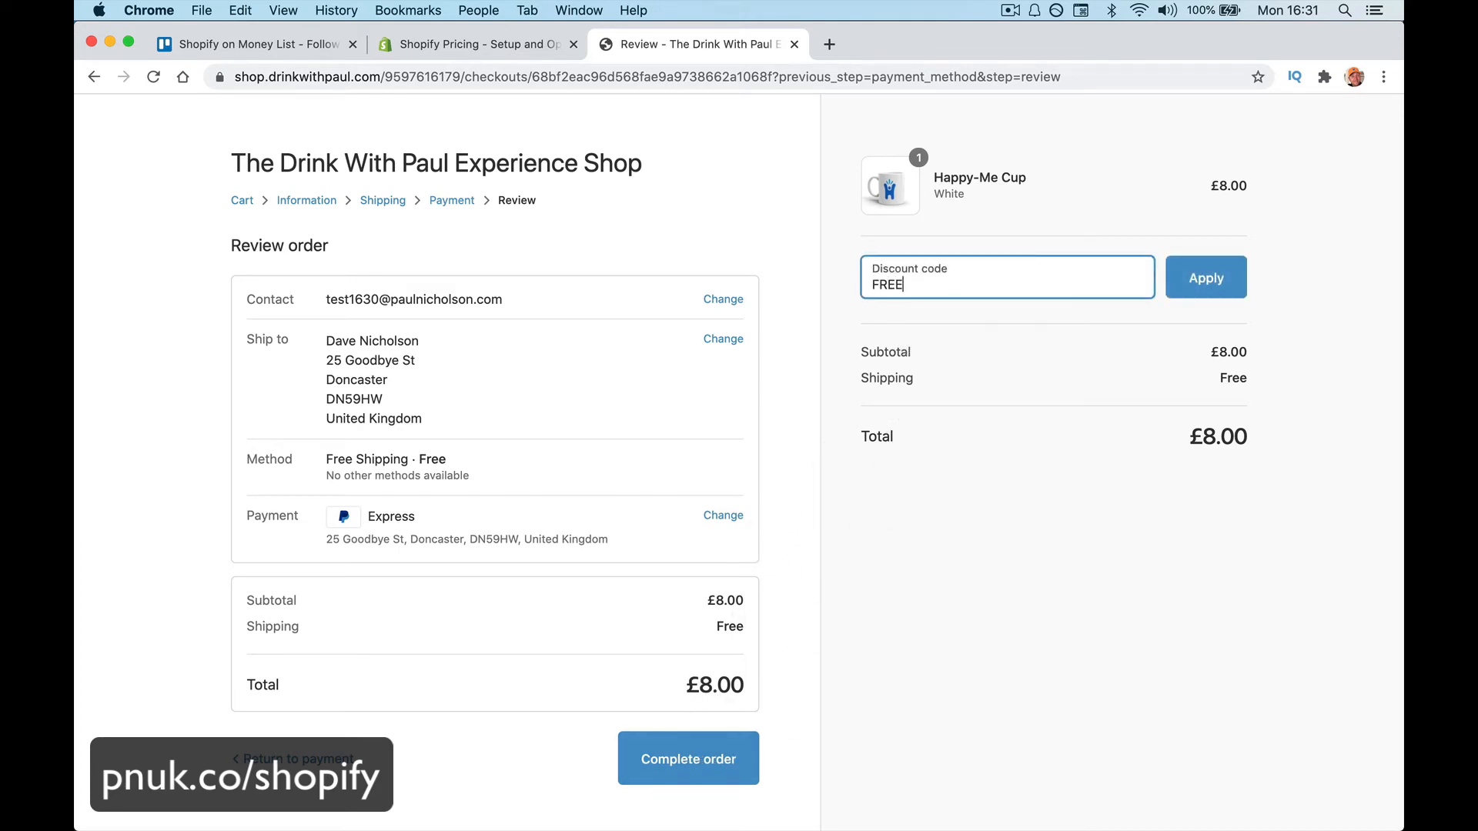
{"action": "left_click", "coordinate": [1223, 290]}
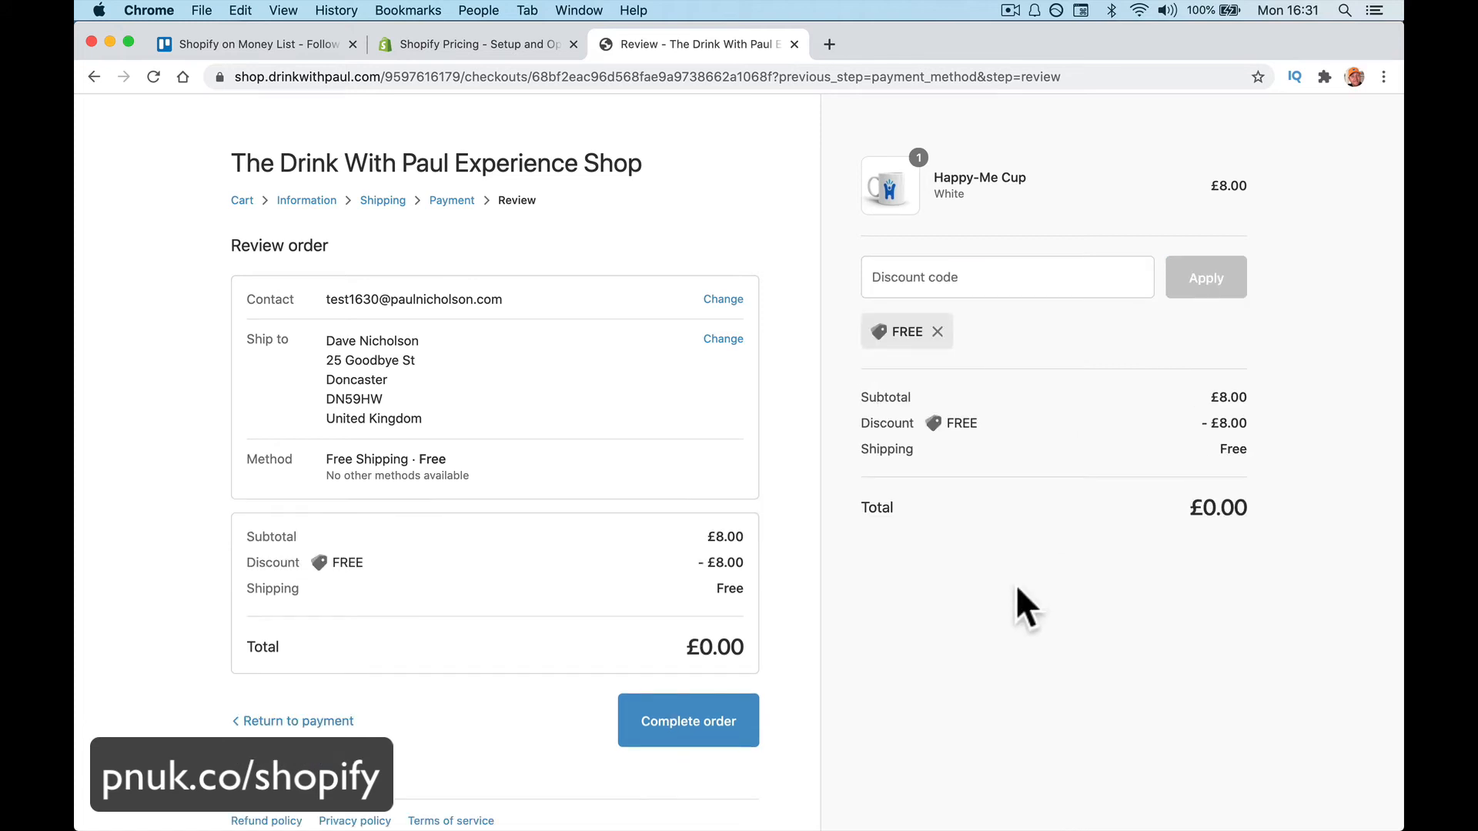
{"action": "left_click", "coordinate": [701, 704]}
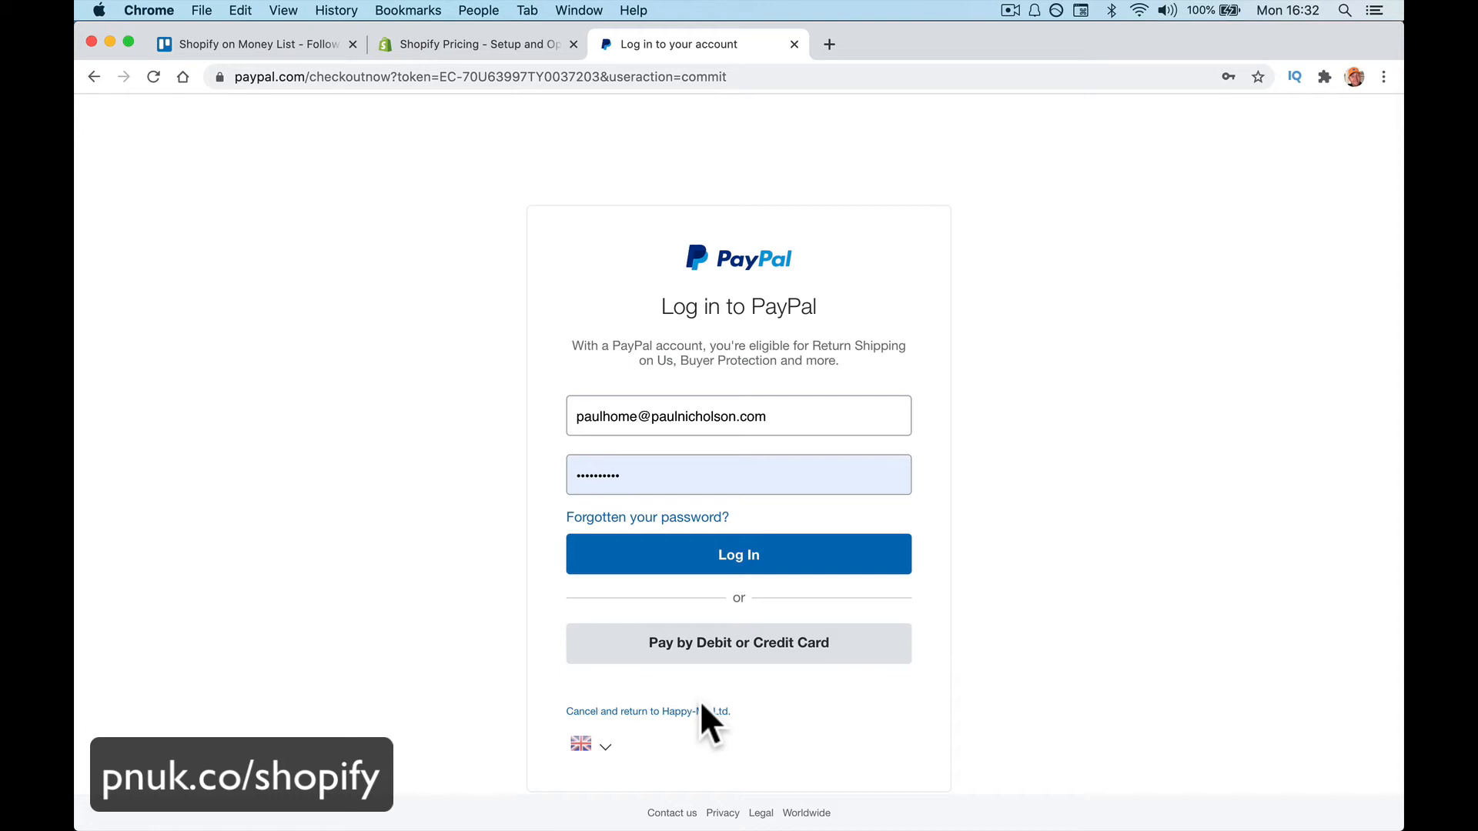
Cancel the PayPal login, resubmit the order, then go back to the review page
{"action": "left_click", "coordinate": [695, 711]}
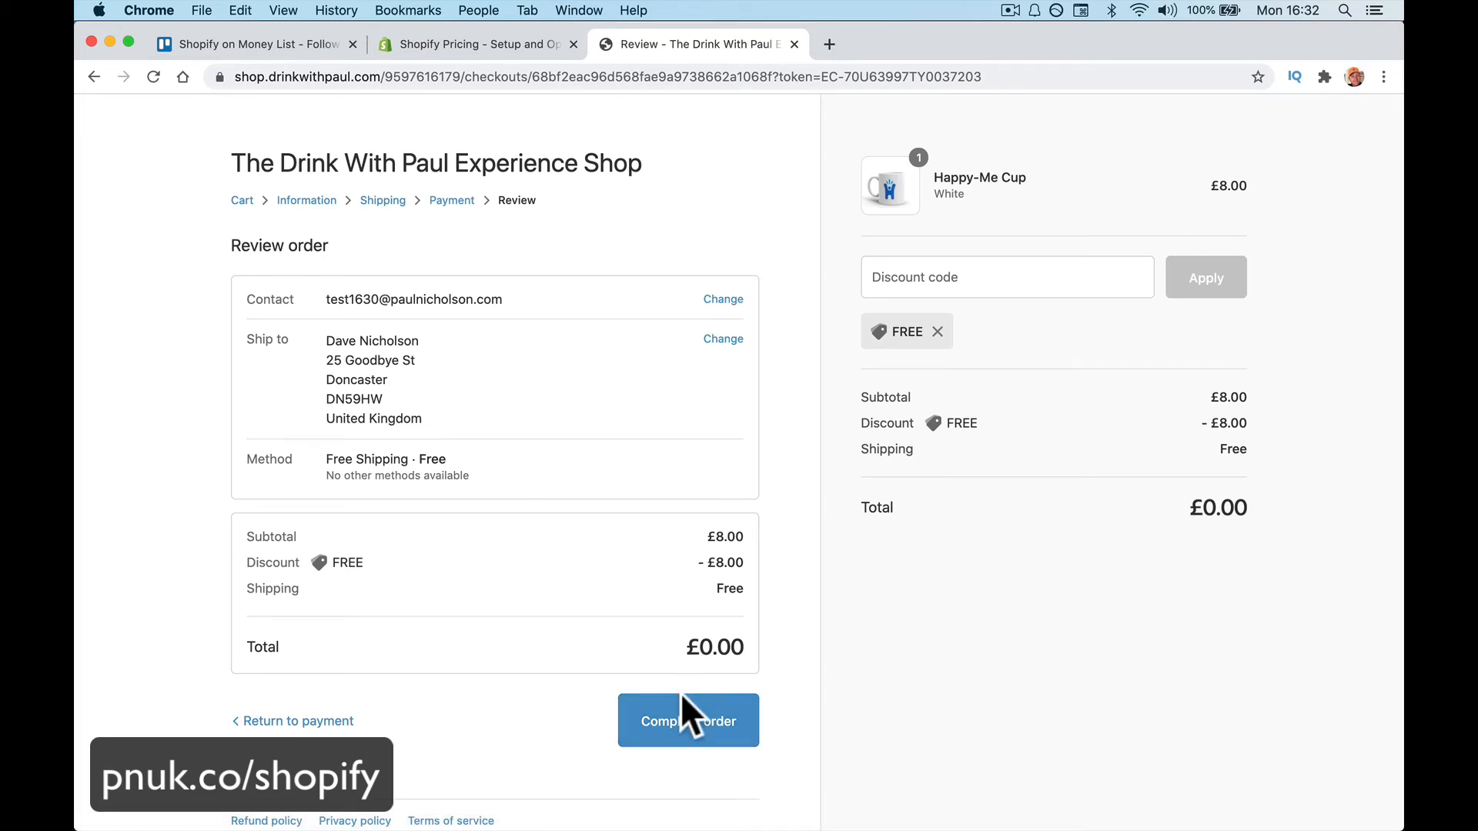
{"action": "left_click", "coordinate": [677, 714]}
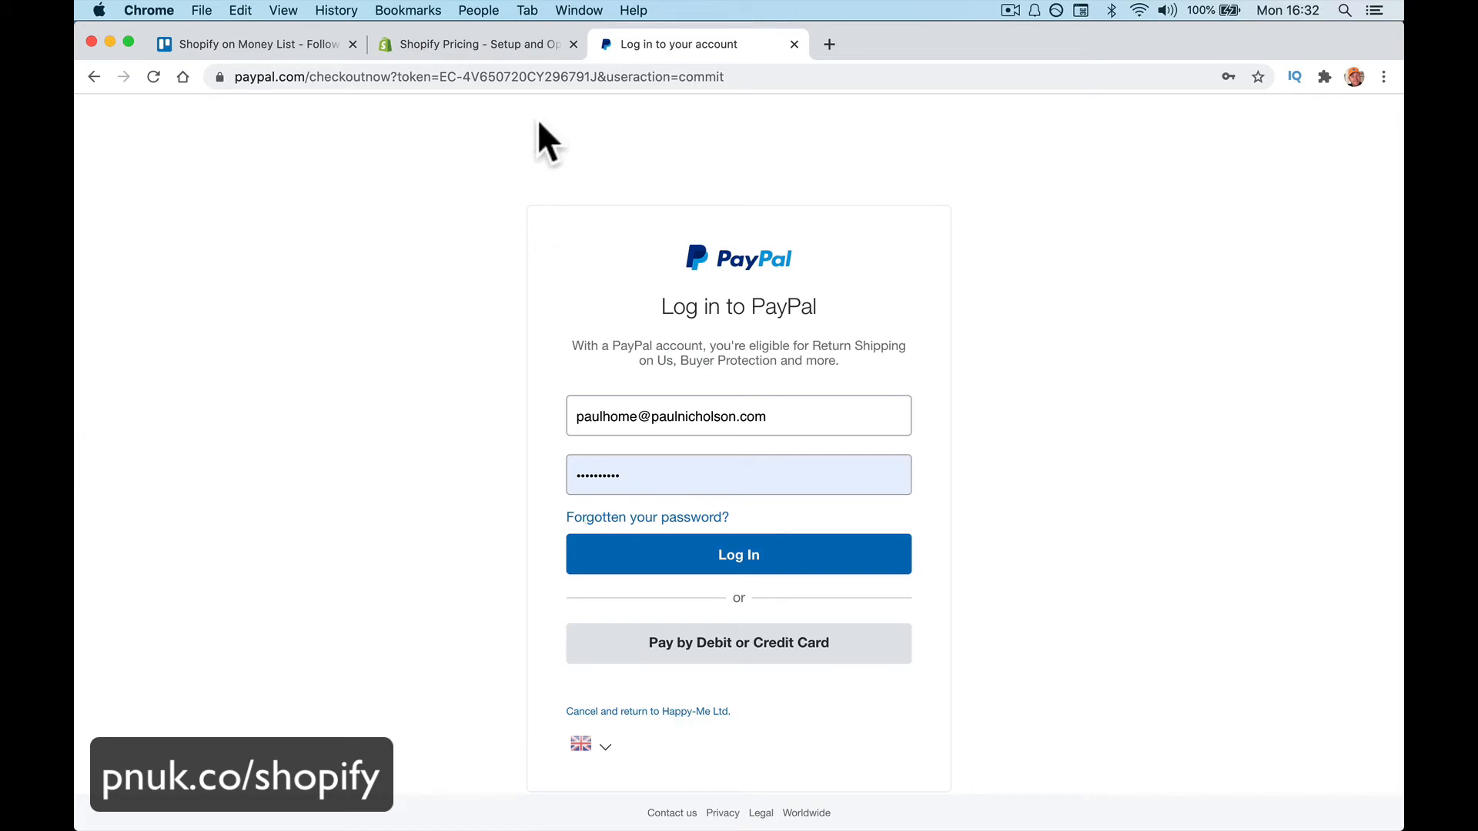
{"action": "key", "text": "super+["}
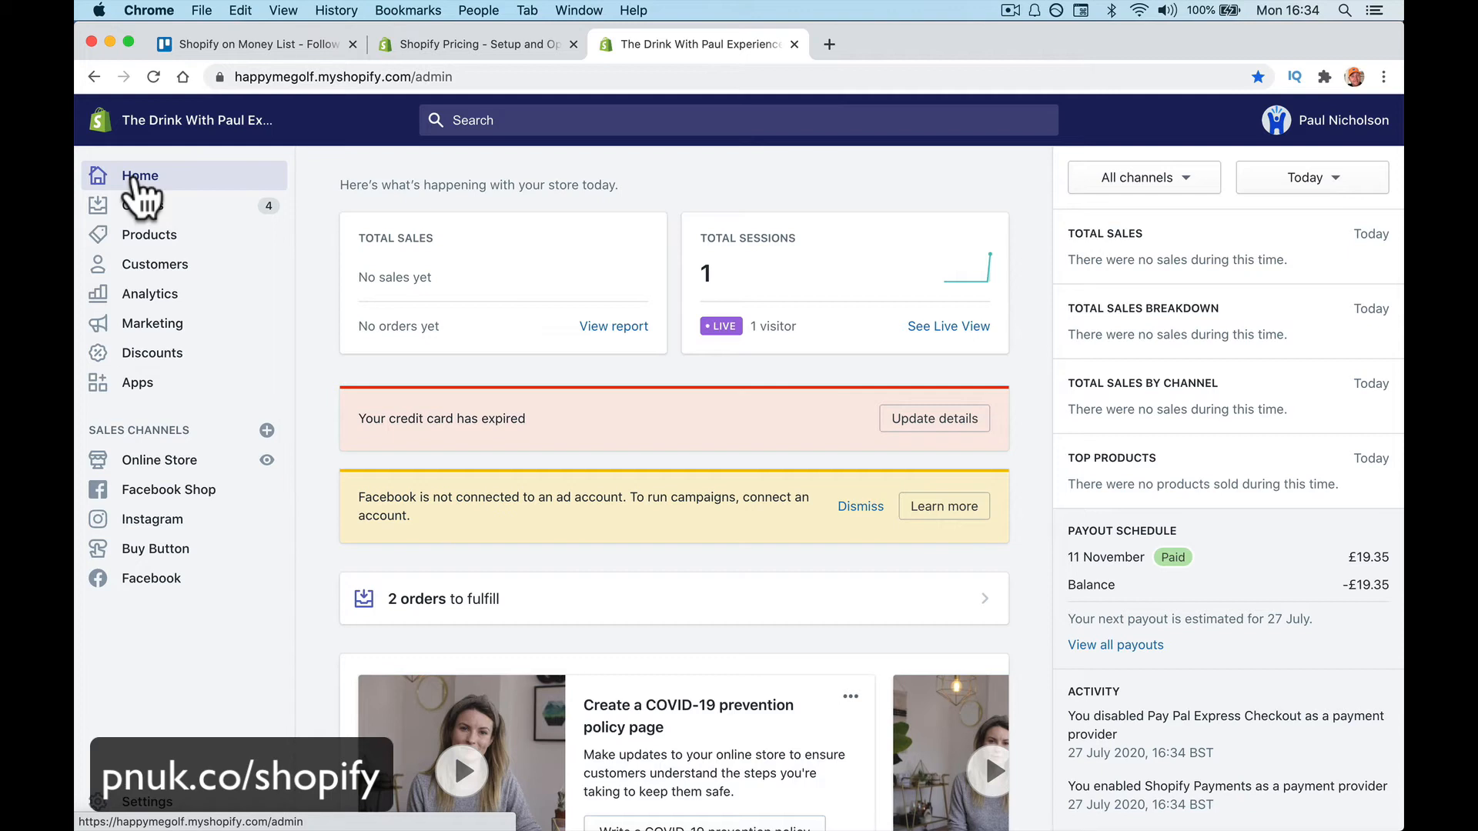
Open the top abandoned checkout for the White Happy-Me Cup and select its Note field
{"action": "left_click", "coordinate": [209, 215]}
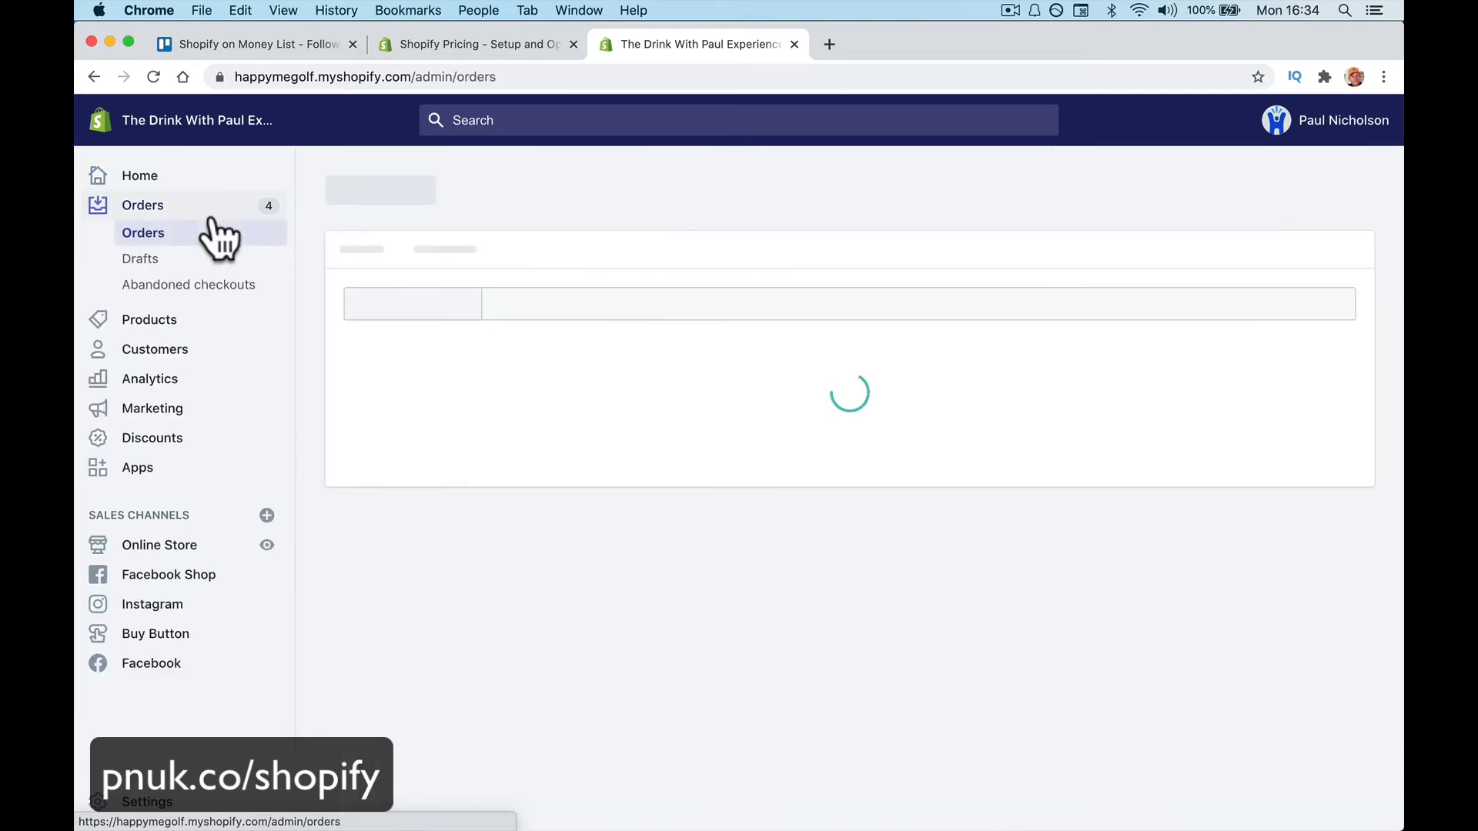
{"action": "left_click", "coordinate": [207, 286]}
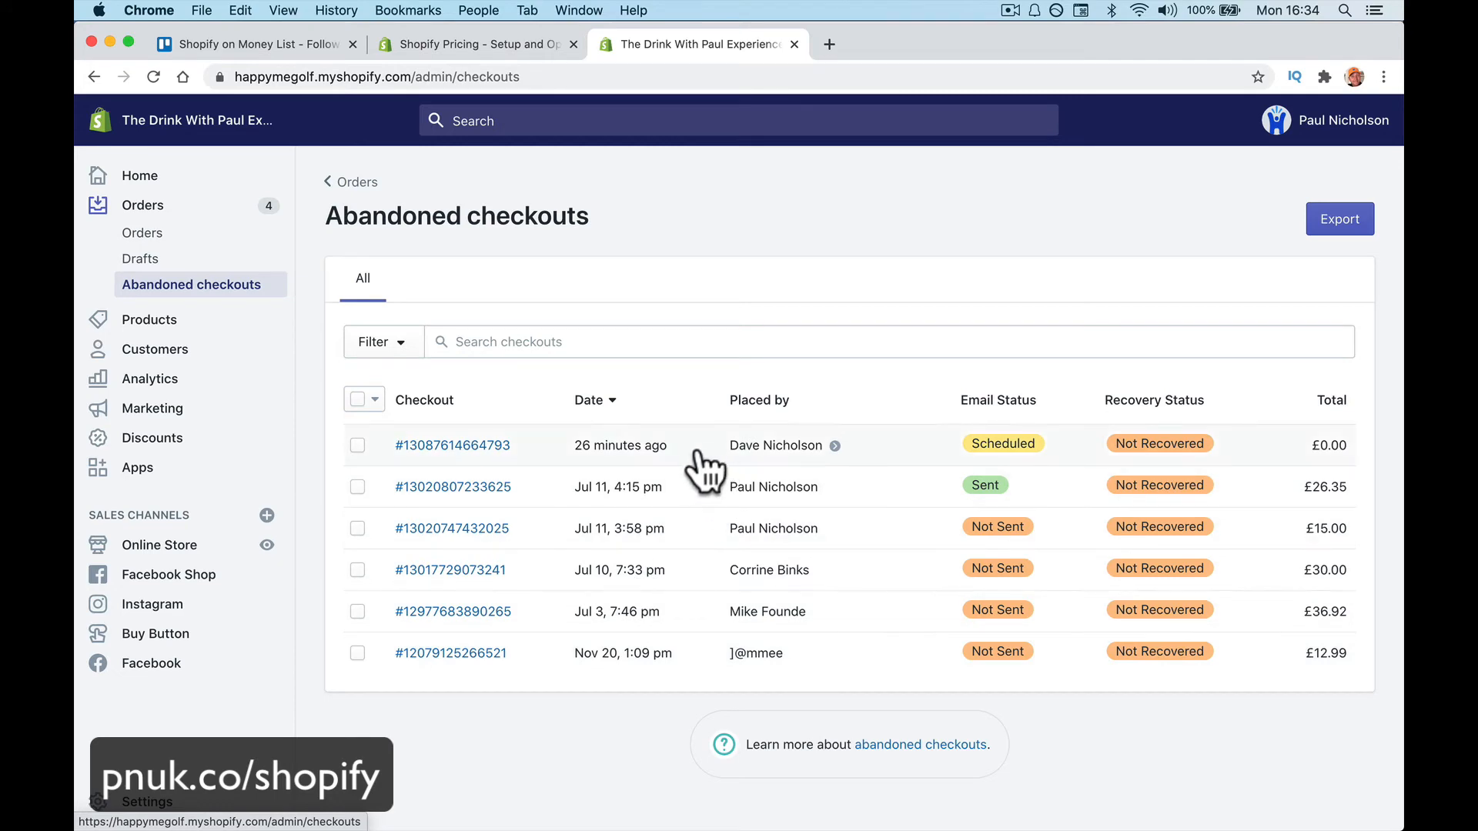
{"action": "left_click", "coordinate": [492, 448]}
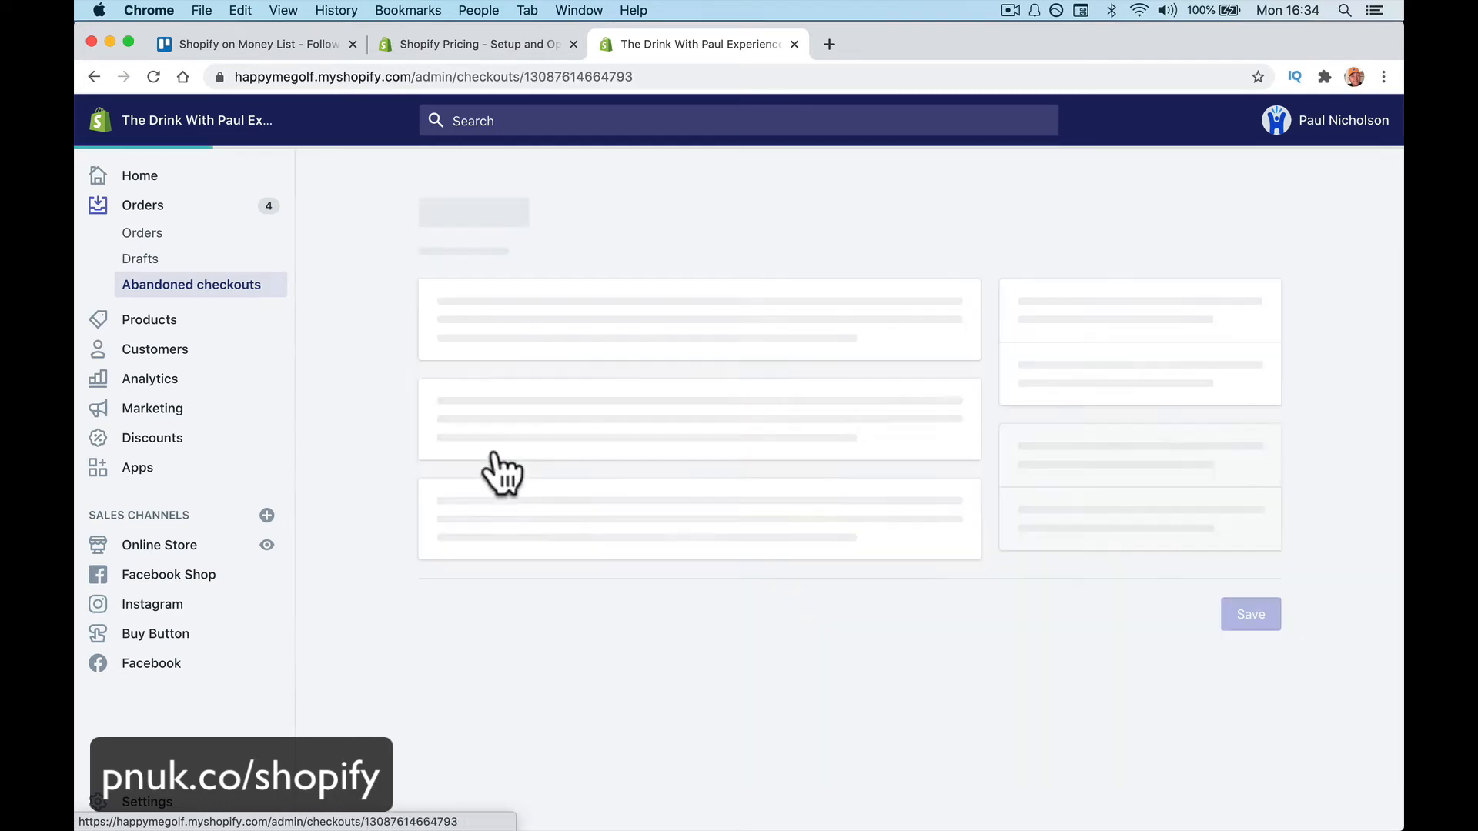
{"action": "scroll", "coordinate": [504, 662], "scroll_direction": "down", "scroll_amount": 4}
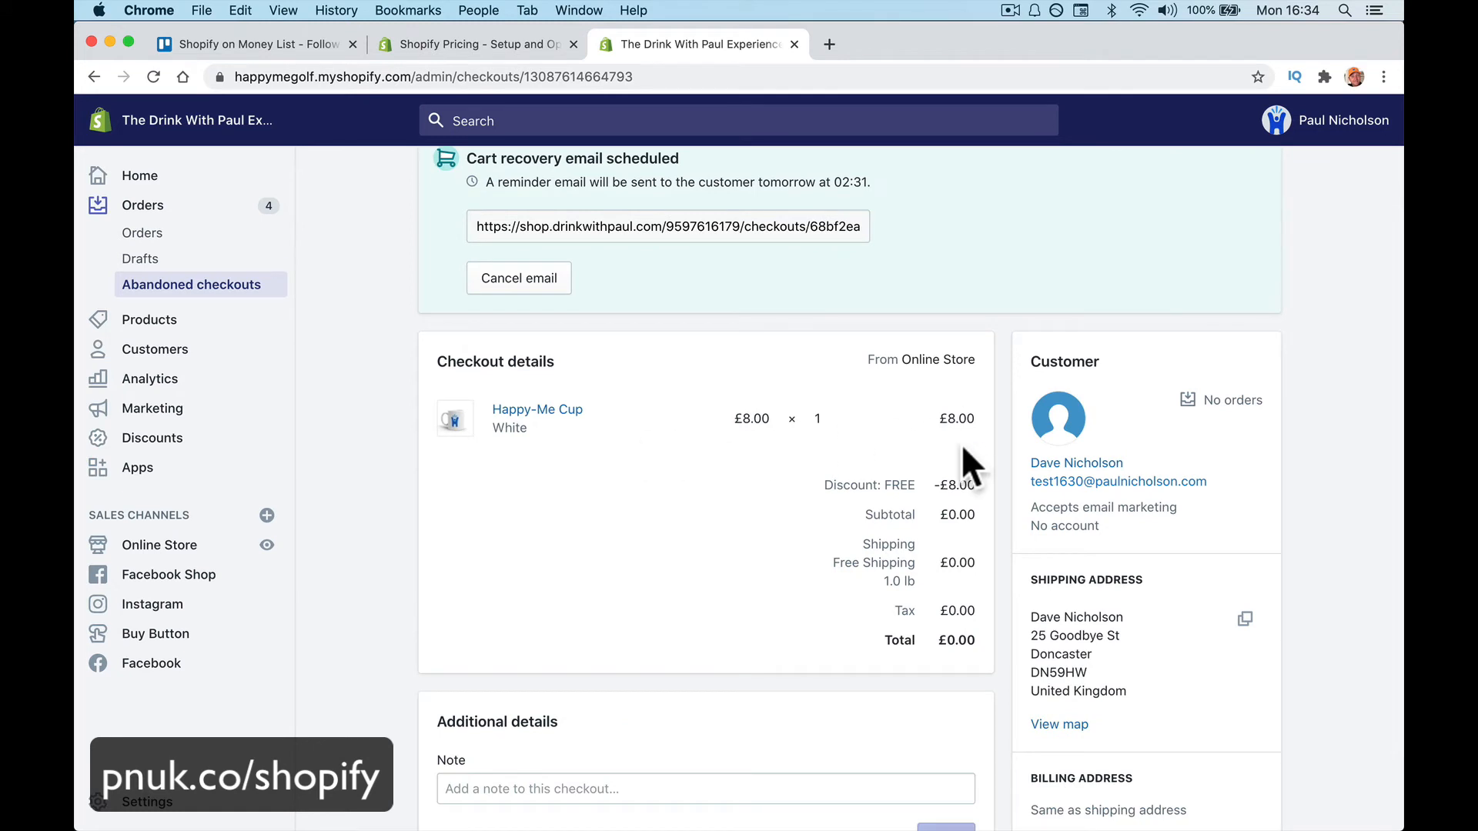
{"action": "scroll", "coordinate": [962, 447], "scroll_direction": "down", "scroll_amount": 2}
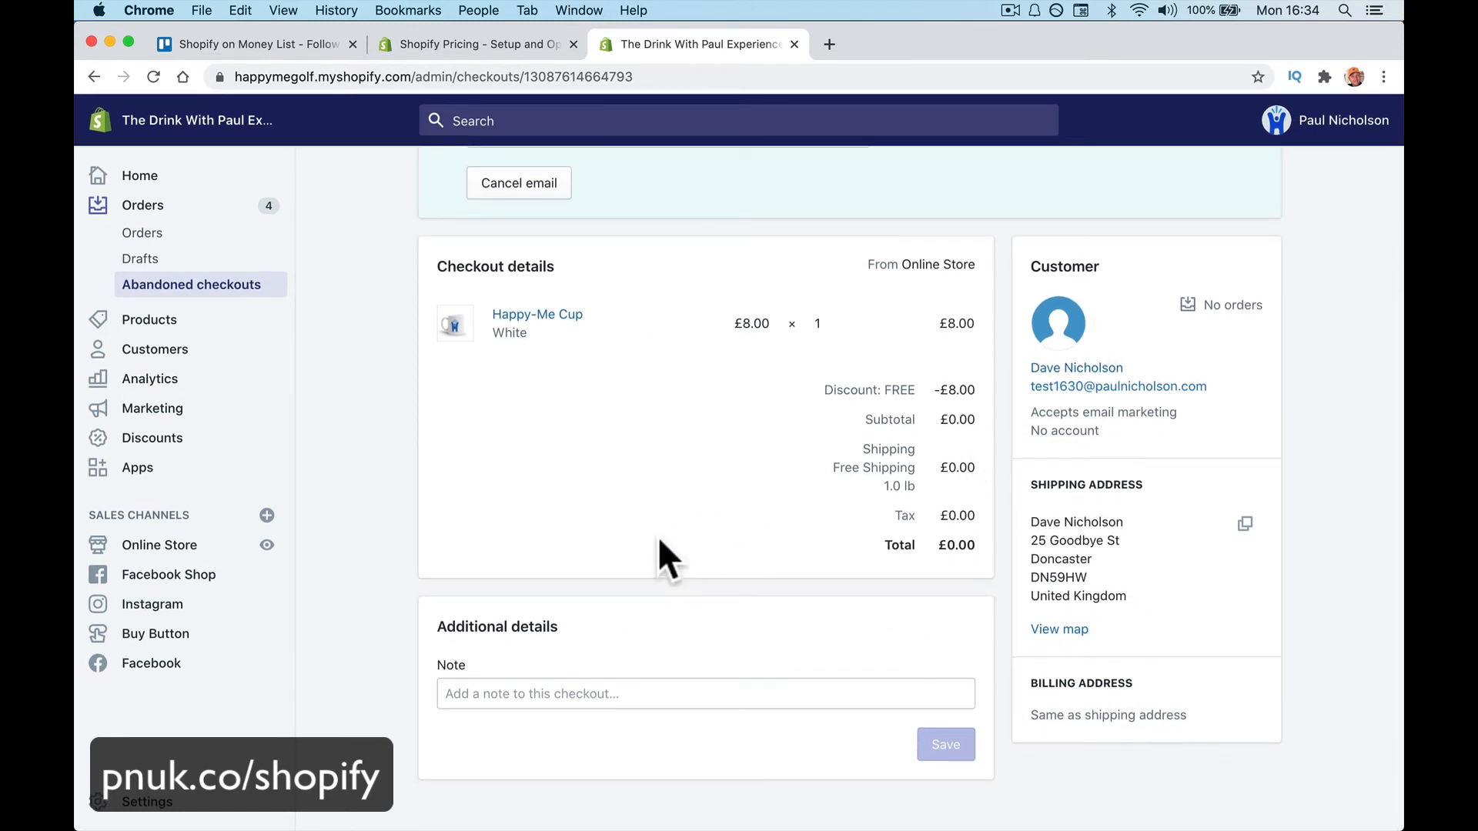
{"action": "left_click", "coordinate": [567, 695]}
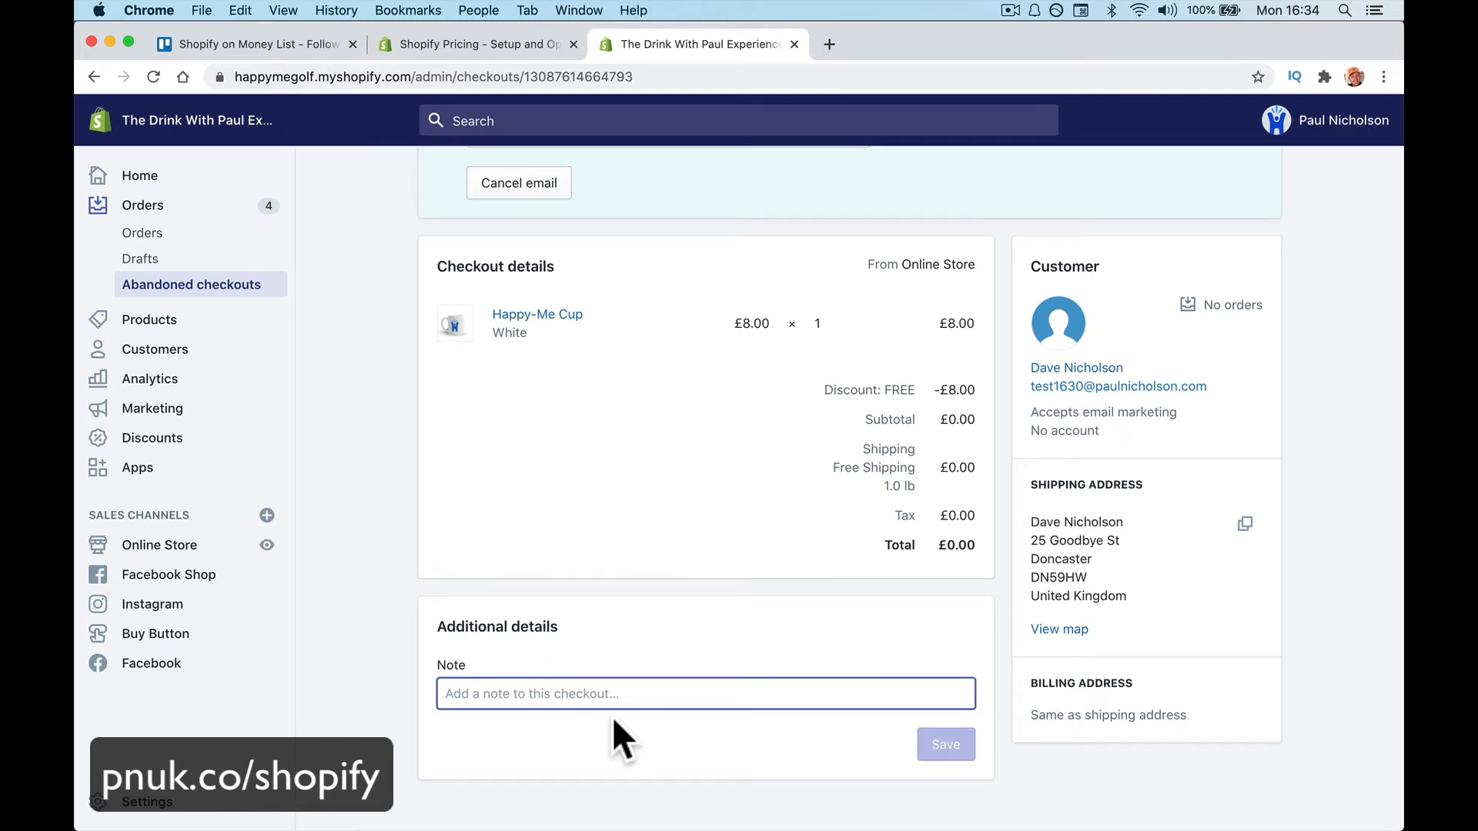
{"action": "scroll", "coordinate": [658, 636], "scroll_direction": "up", "scroll_amount": 5}
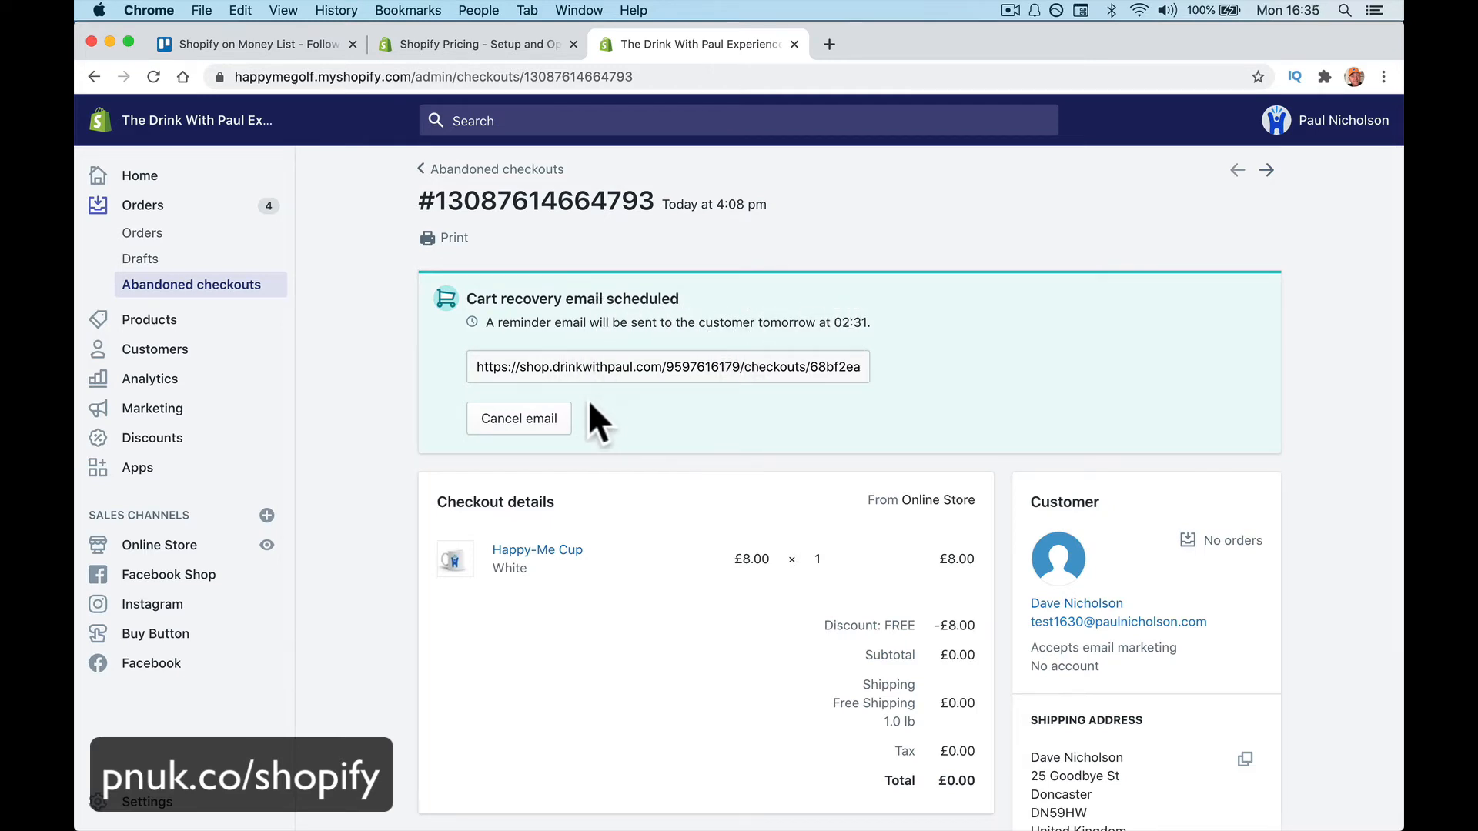
Cancel the scheduled recovery email and start a custom message to the customer
{"action": "left_click", "coordinate": [559, 421]}
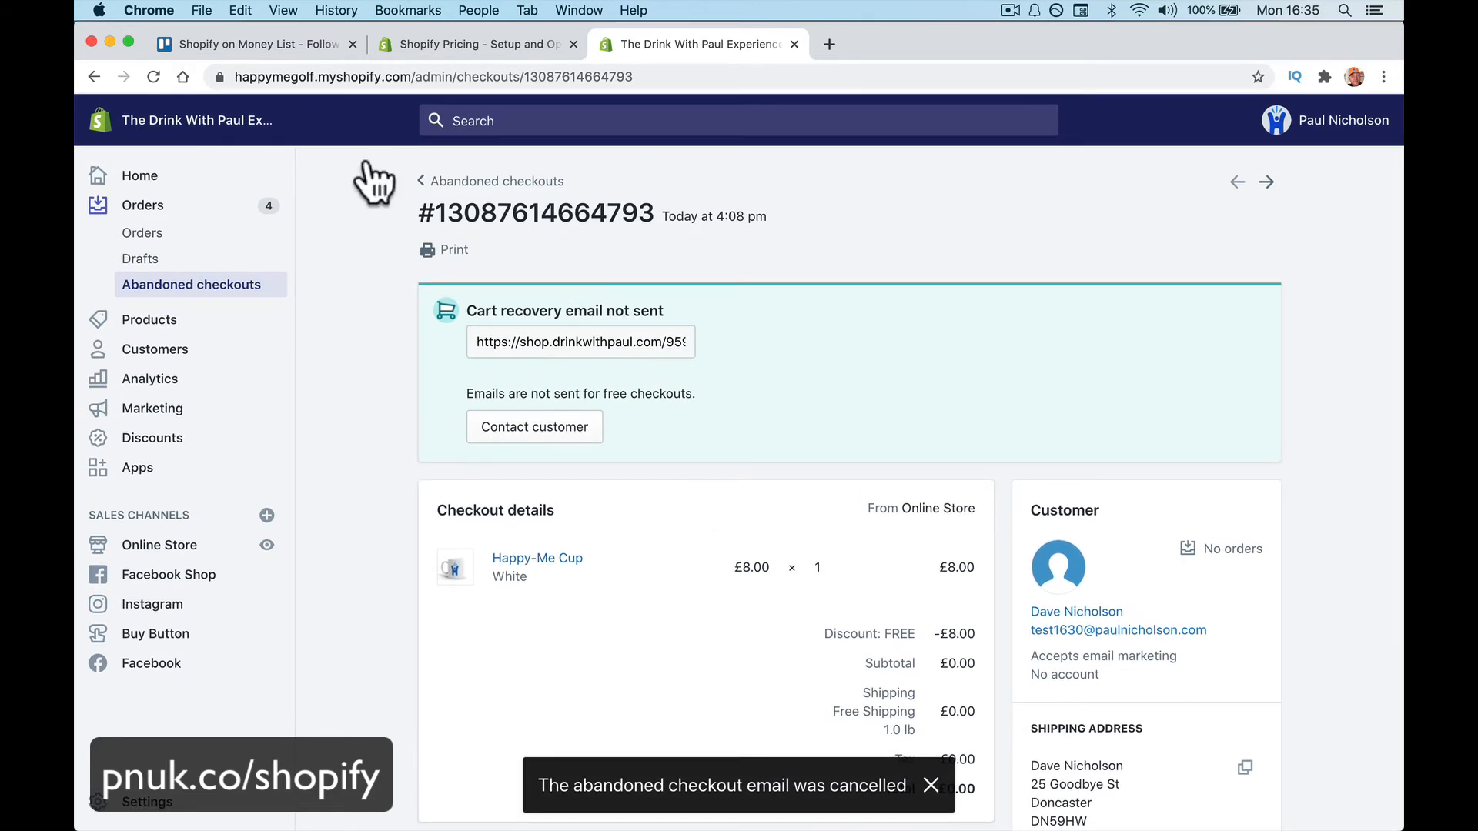
{"action": "left_click", "coordinate": [155, 76]}
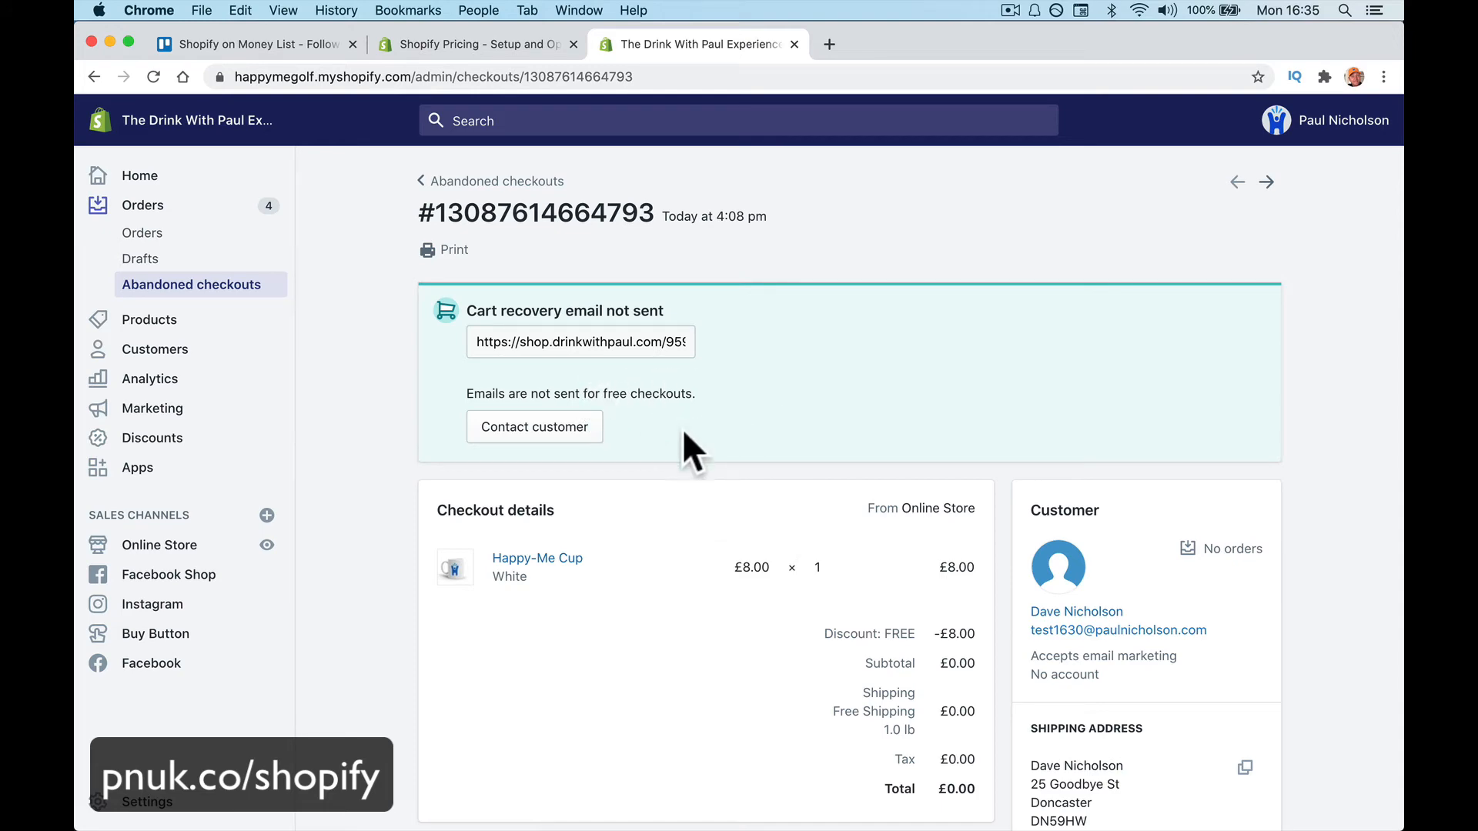
{"action": "left_click", "coordinate": [570, 424]}
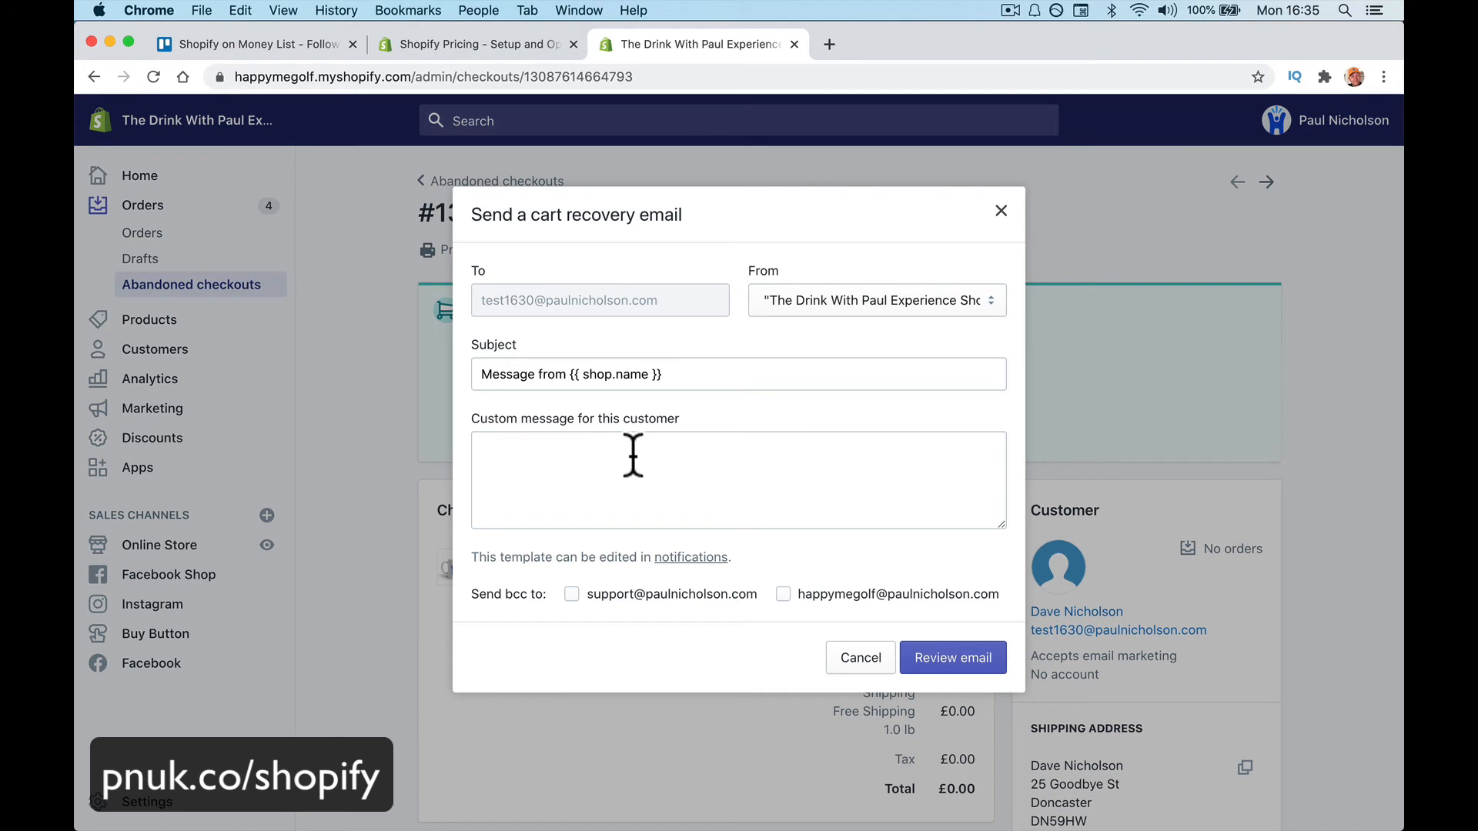
{"action": "left_click", "coordinate": [633, 455]}
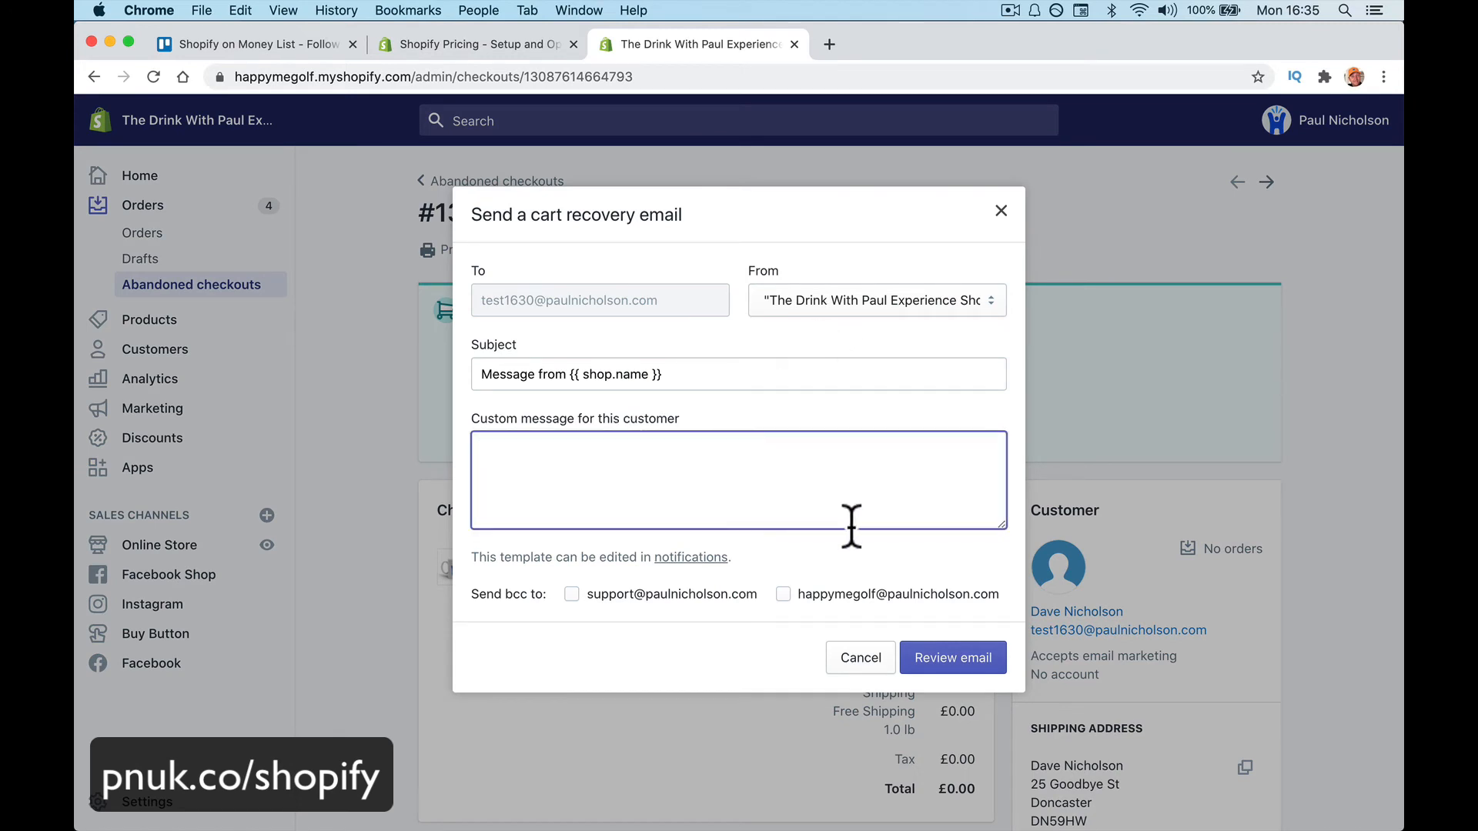
Preview the cart recovery email and send it to the customer now
{"action": "left_click", "coordinate": [945, 667]}
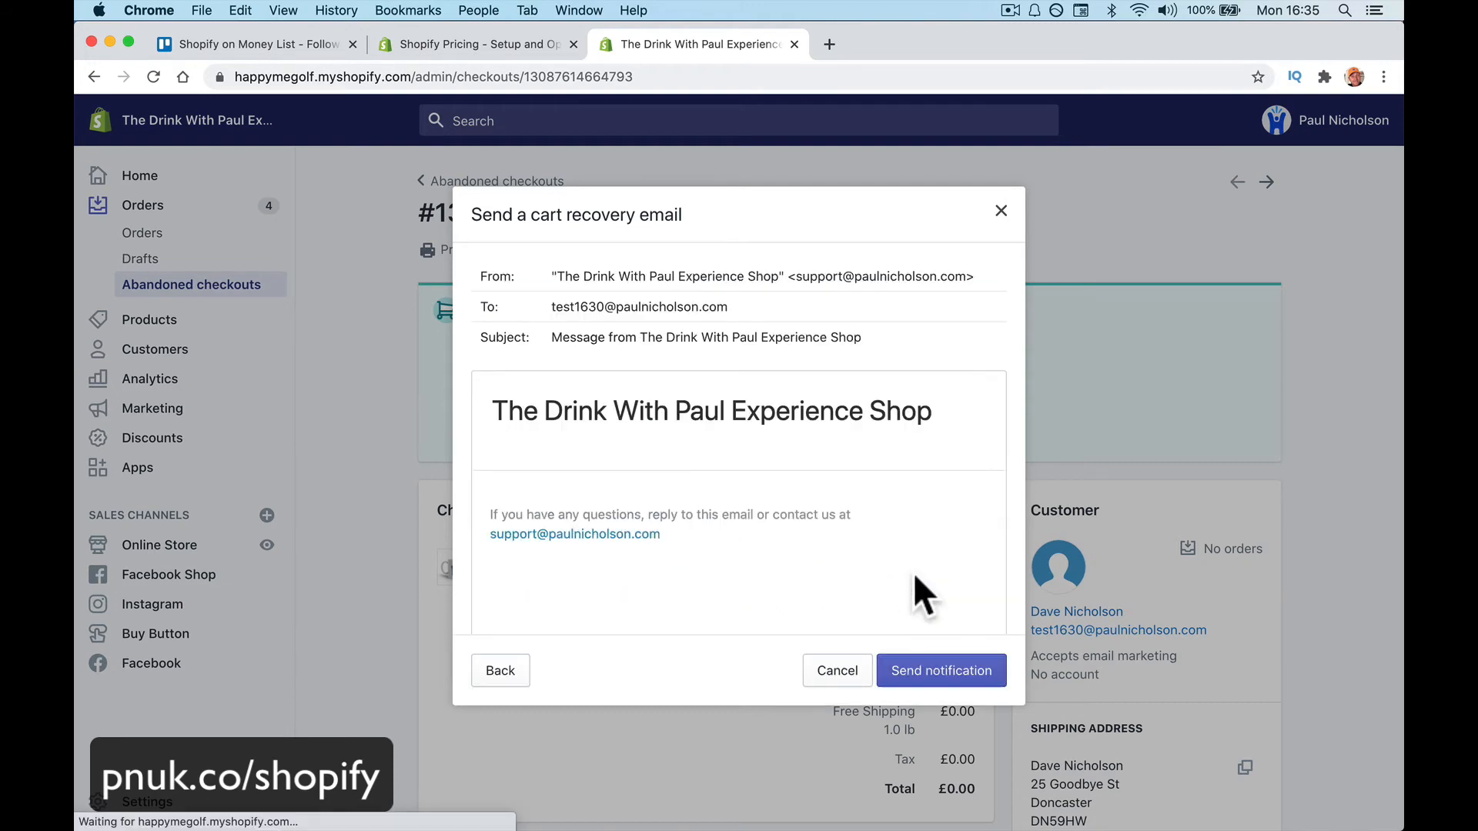
{"action": "left_click", "coordinate": [1000, 211]}
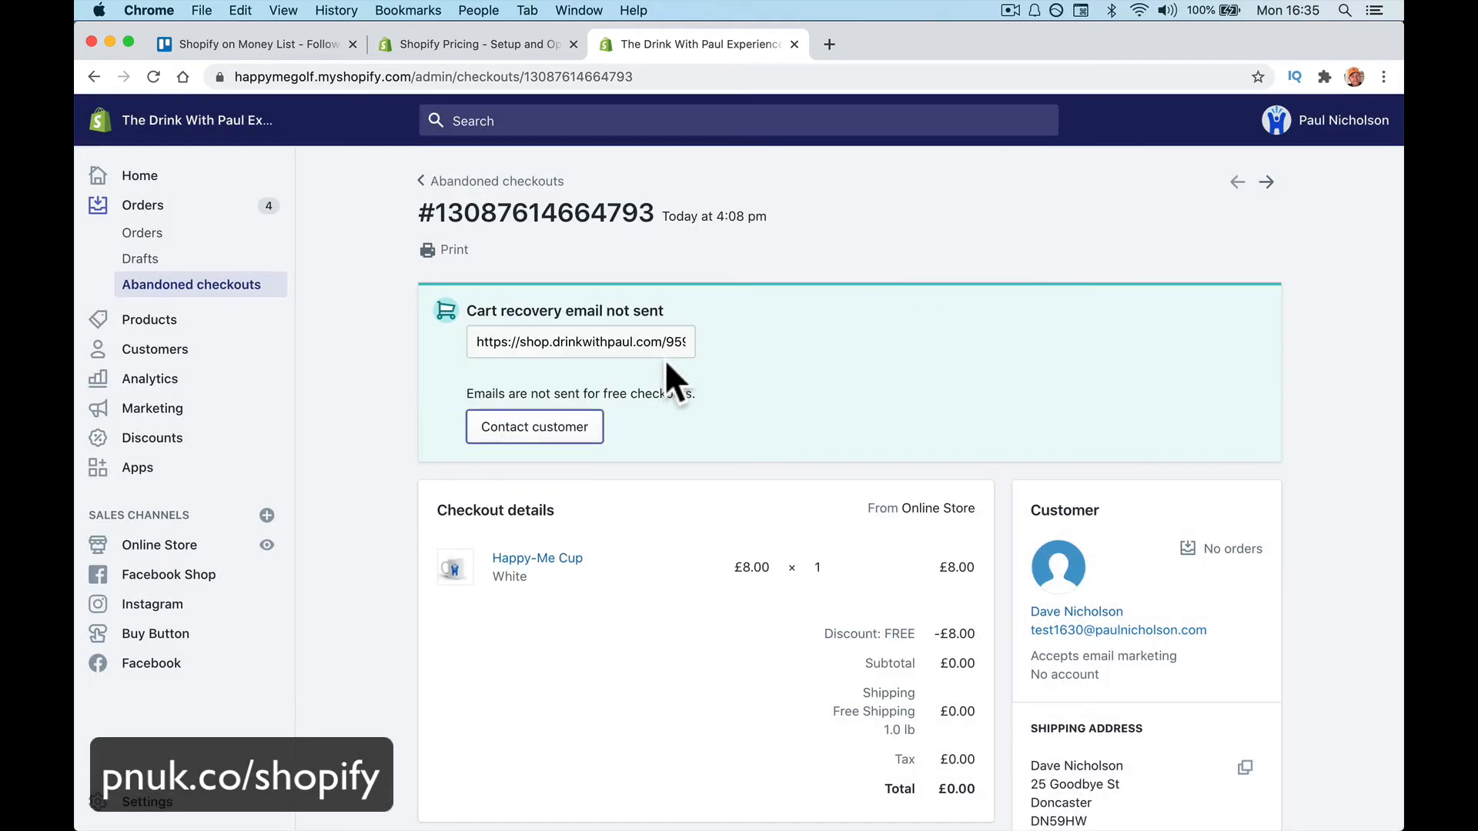
{"action": "left_click", "coordinate": [538, 430]}
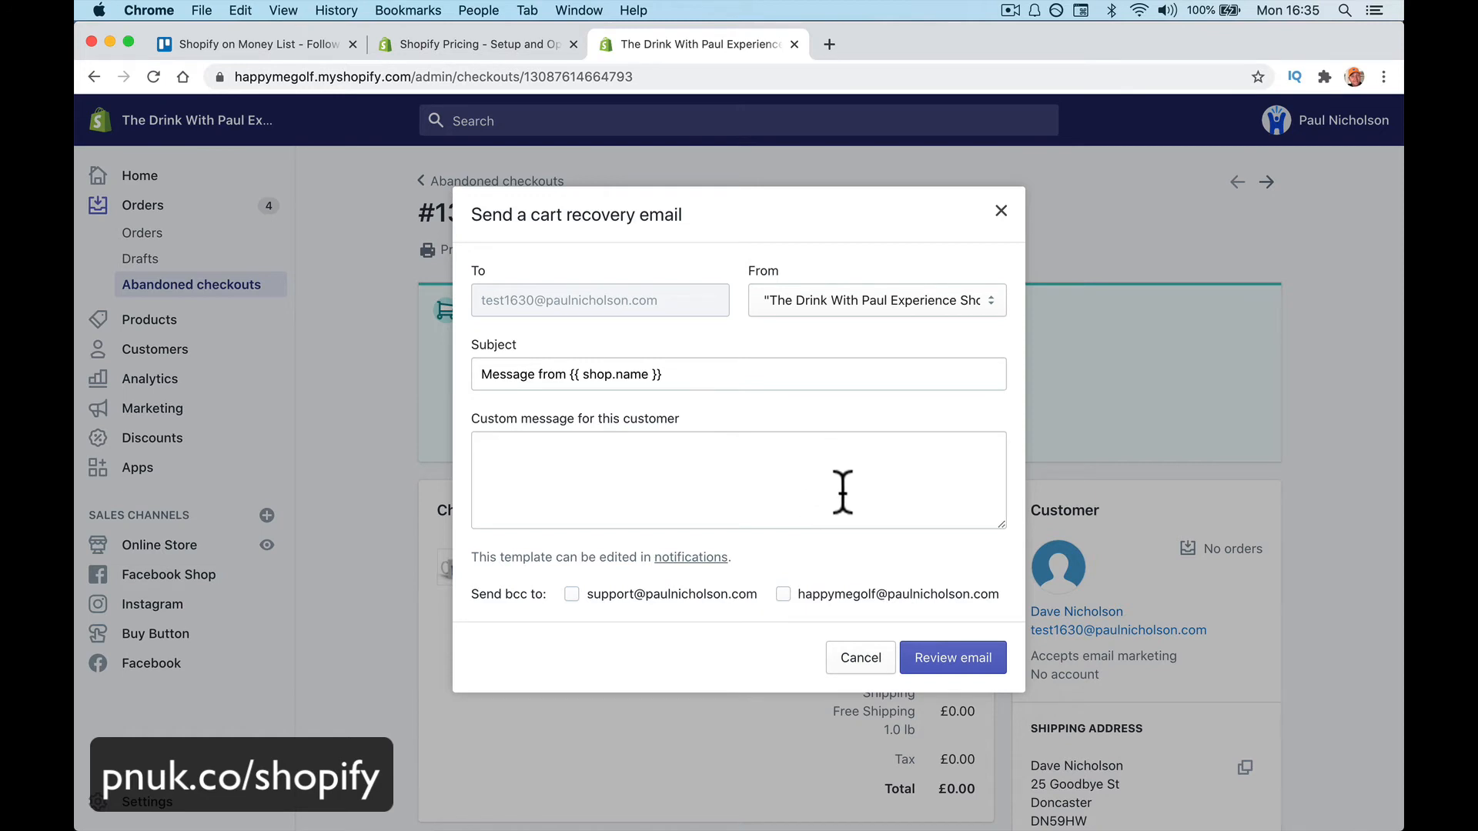
{"action": "left_click", "coordinate": [935, 661]}
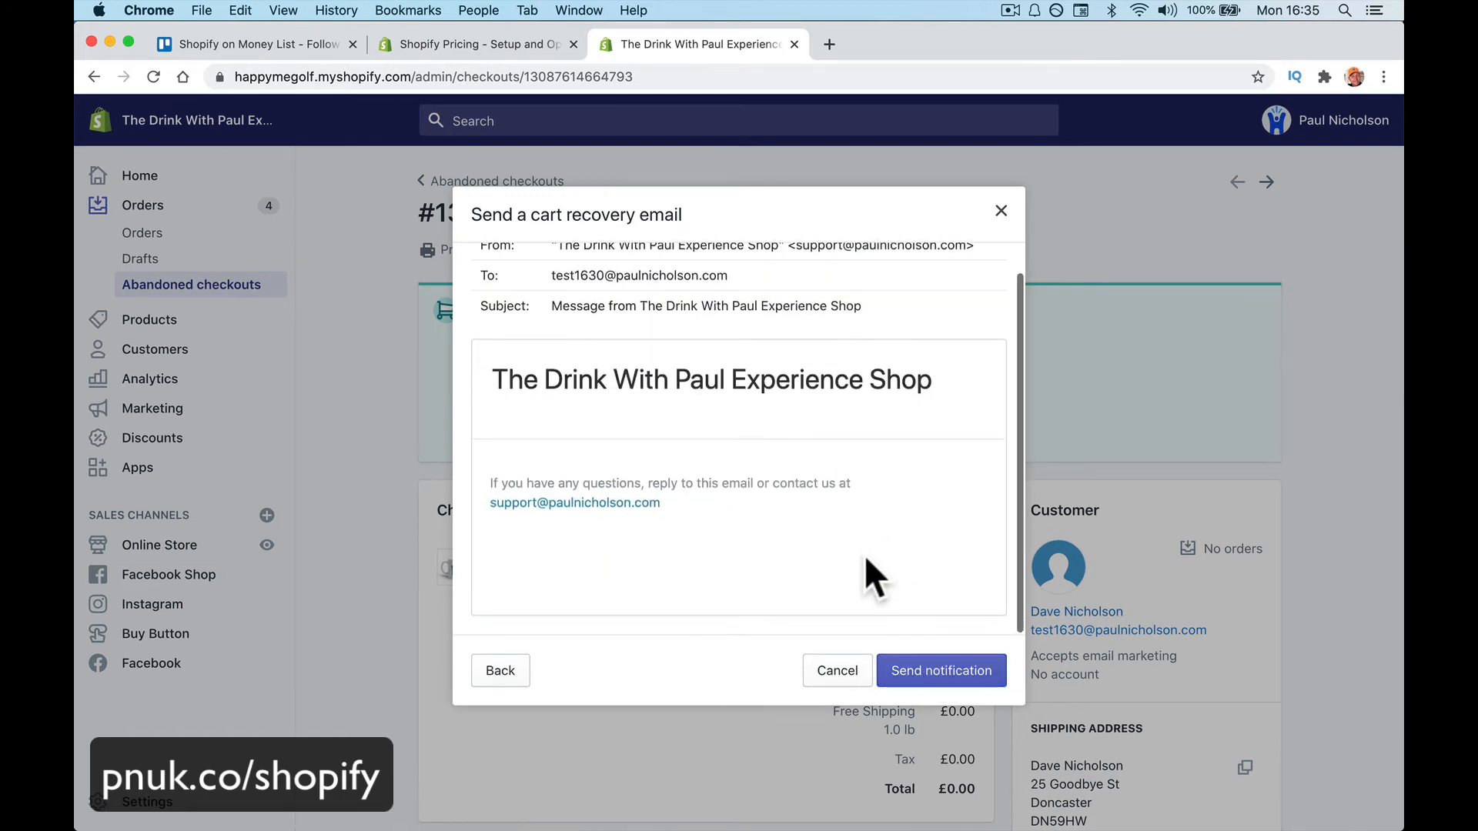
{"action": "scroll", "coordinate": [865, 556], "scroll_direction": "down", "scroll_amount": 2}
{"action": "scroll", "coordinate": [865, 555], "scroll_direction": "up", "scroll_amount": 2}
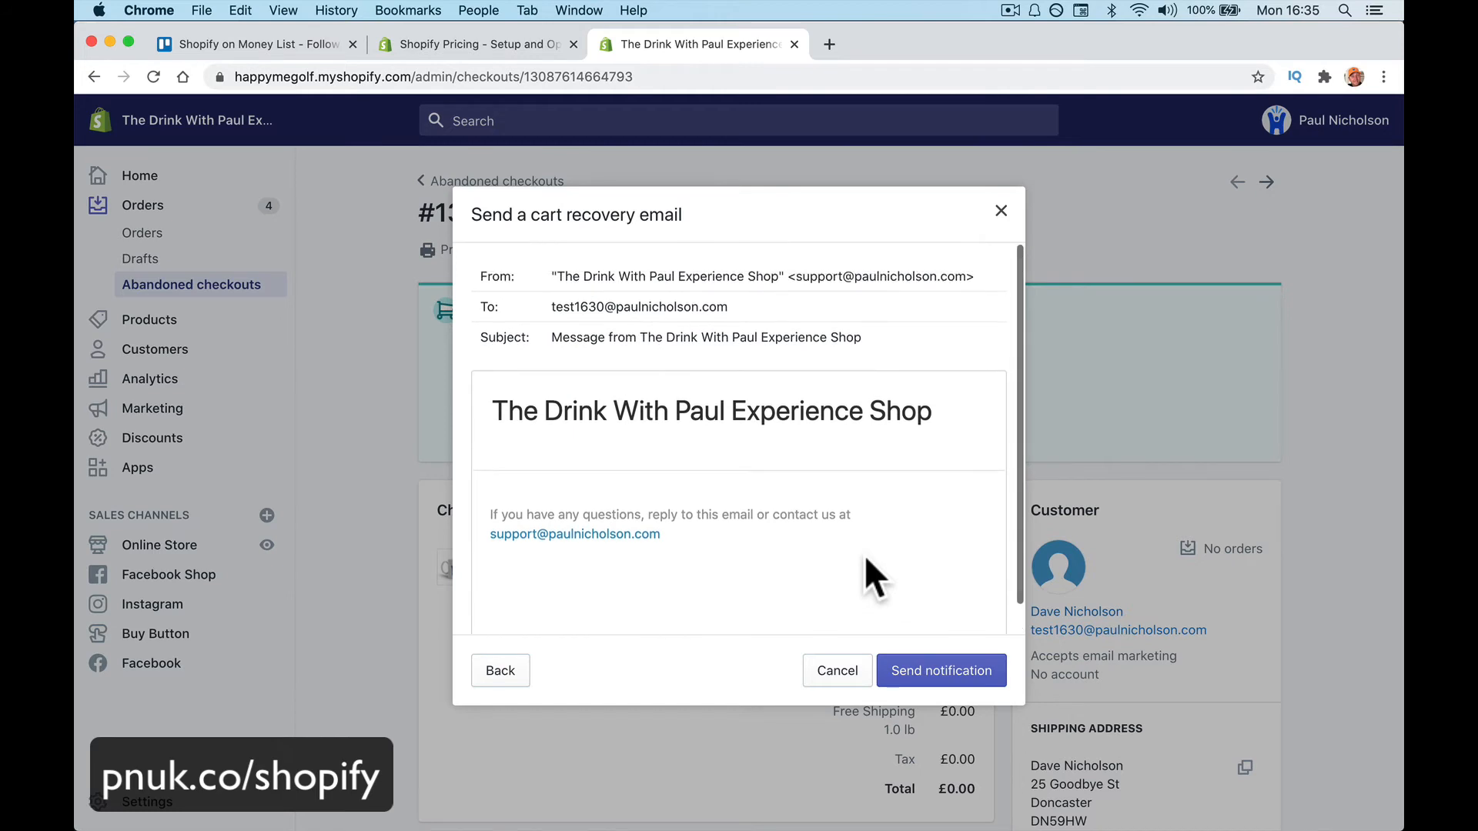
{"action": "left_click", "coordinate": [916, 668]}
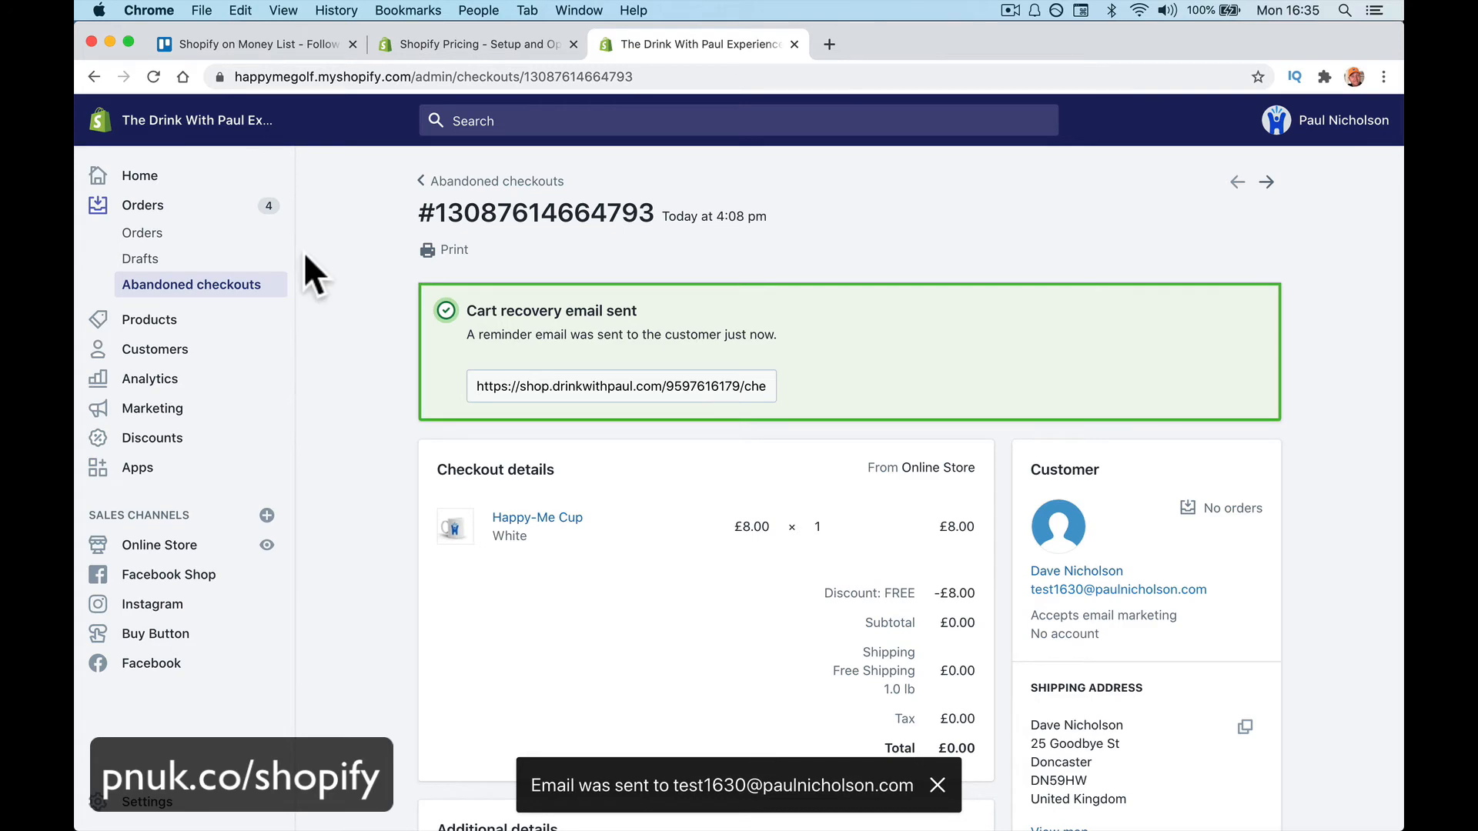
Check recent Mail messages, open 'Message from The Drink With Paul Experience Shop', return to Chrome
{"action": "left_click", "coordinate": [392, 817]}
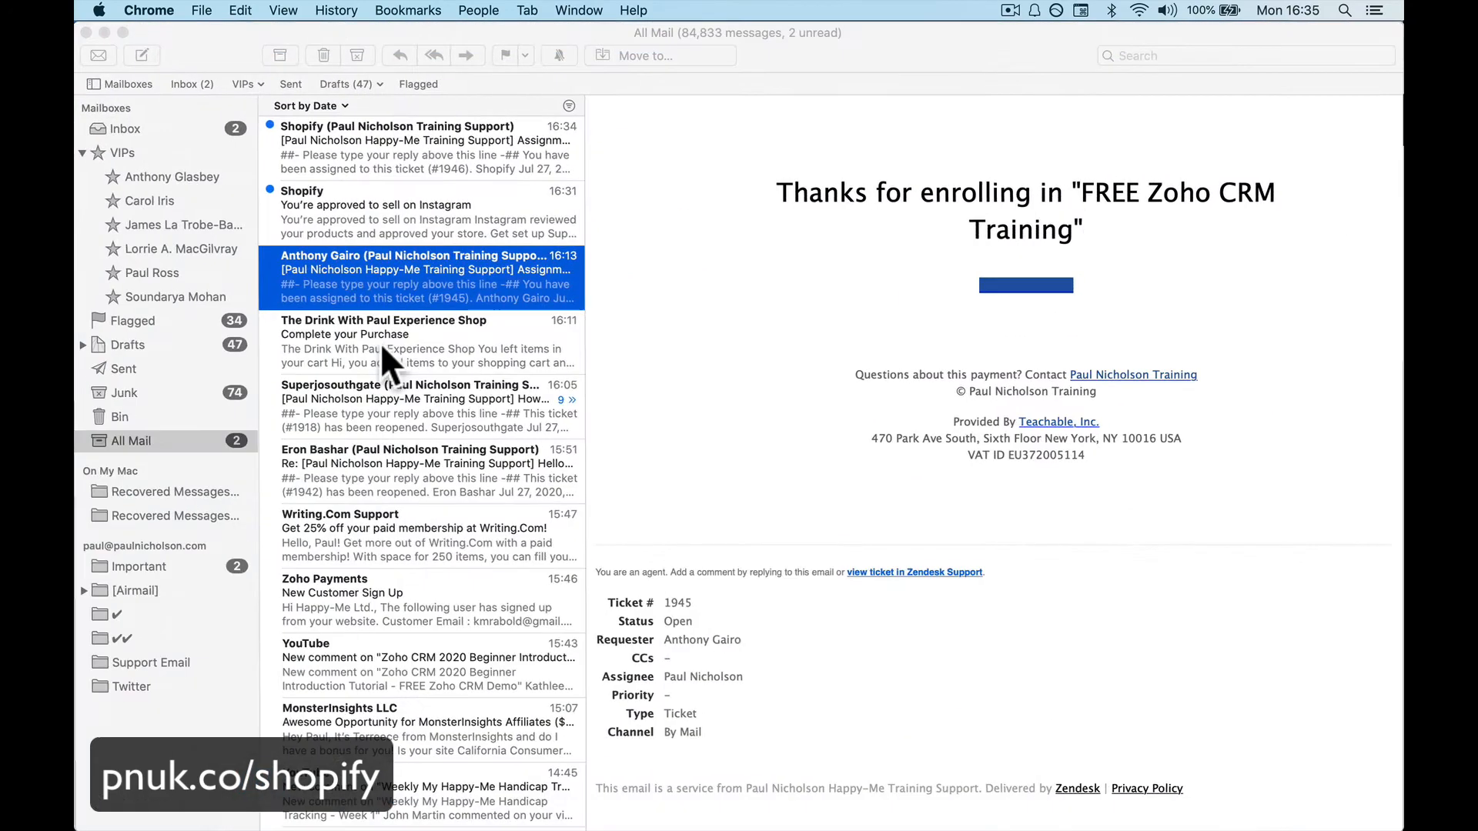
{"action": "left_click", "coordinate": [401, 189]}
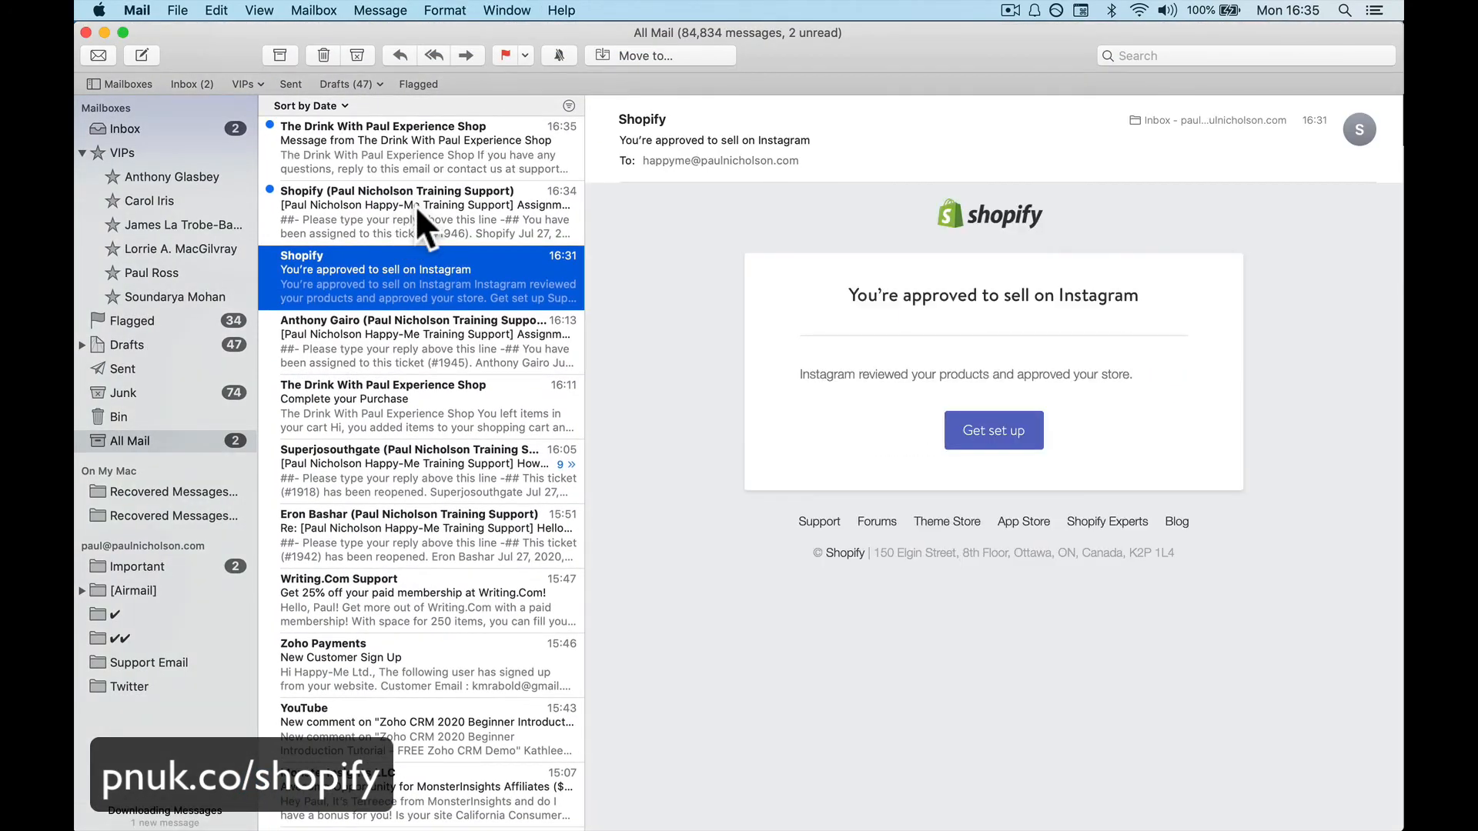
{"action": "left_click", "coordinate": [414, 205]}
{"action": "left_click", "coordinate": [402, 257]}
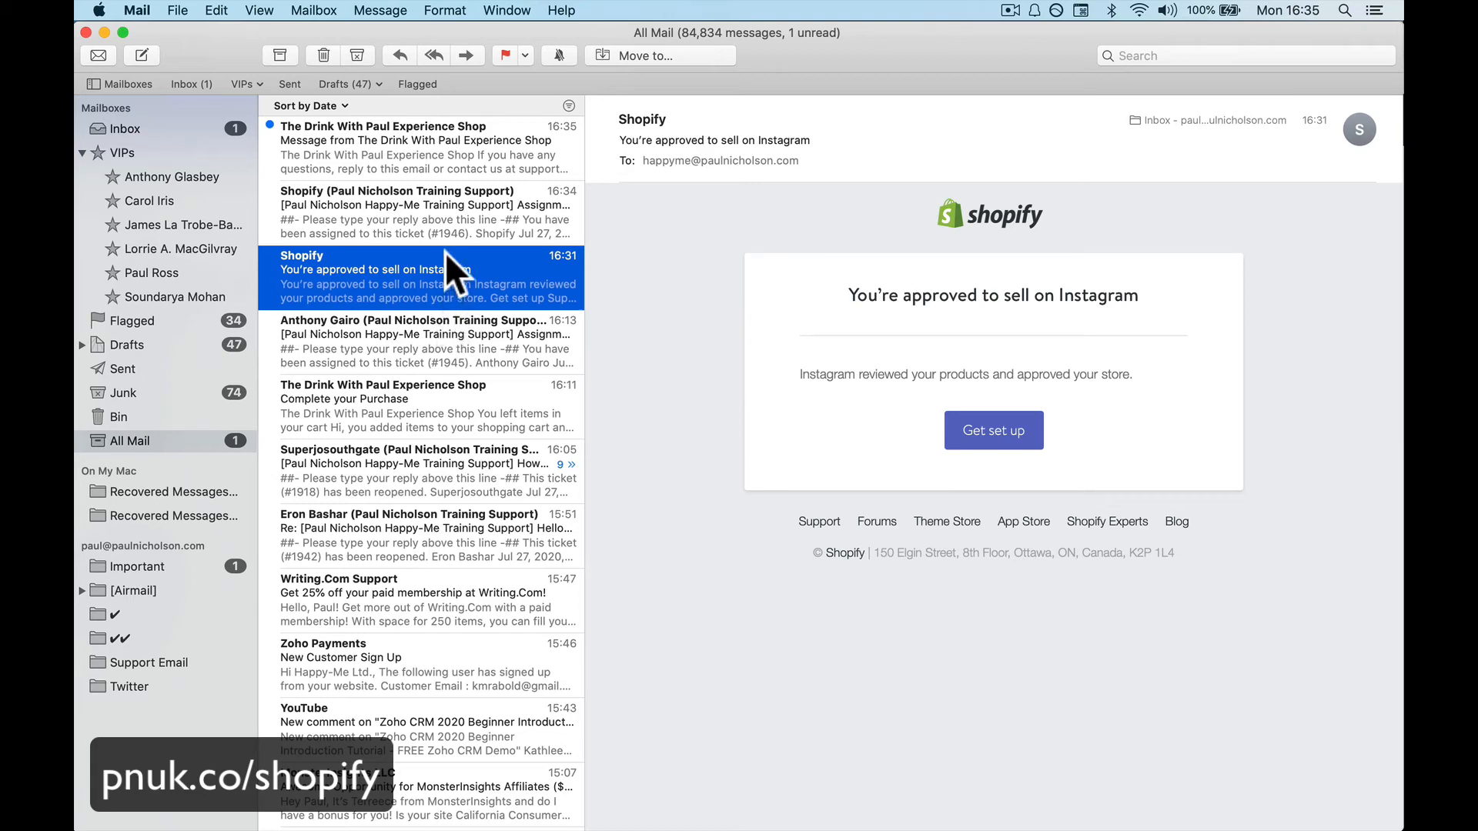
{"action": "left_click", "coordinate": [440, 218]}
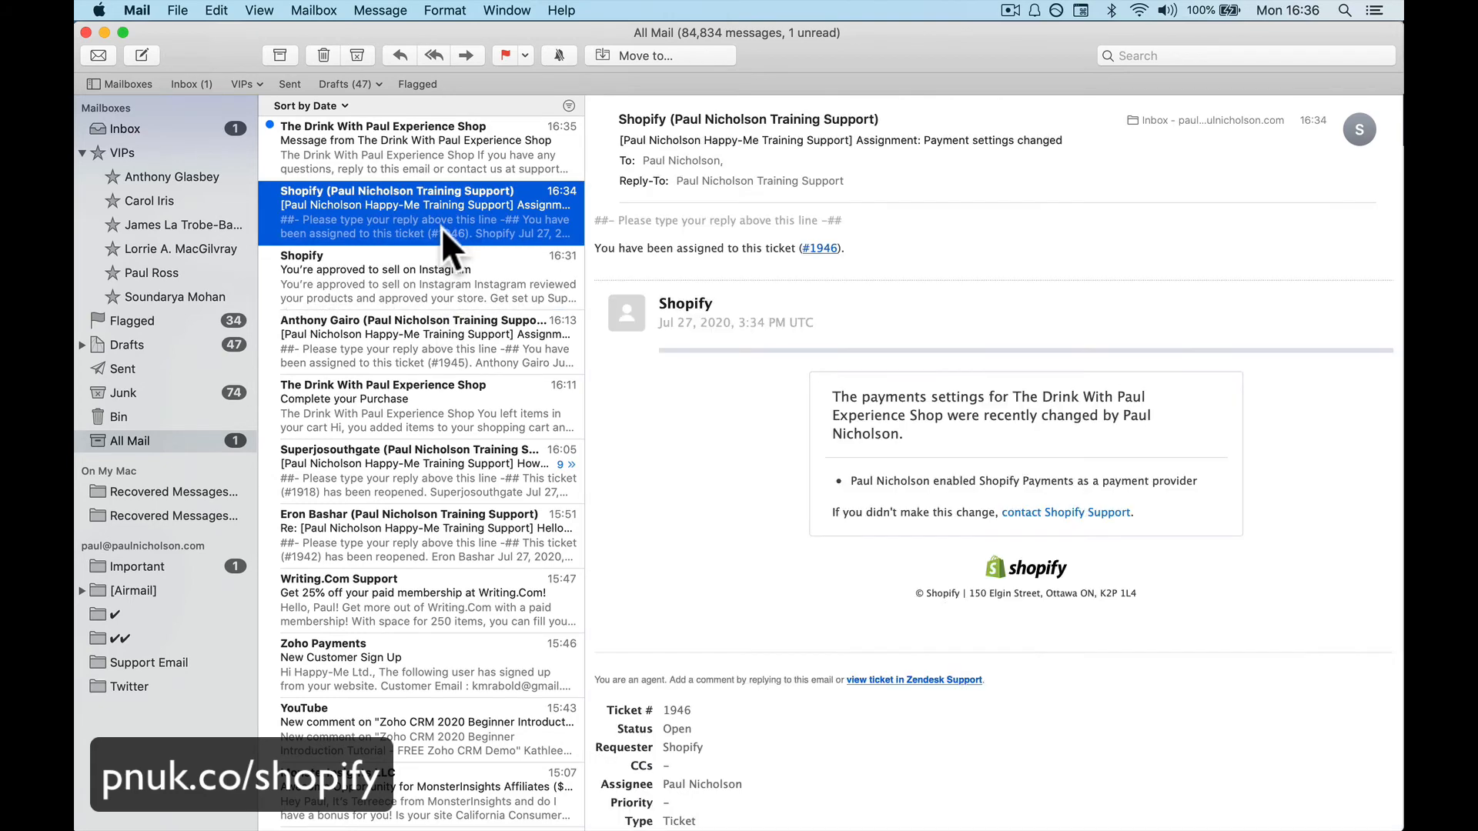
{"action": "left_click", "coordinate": [427, 280]}
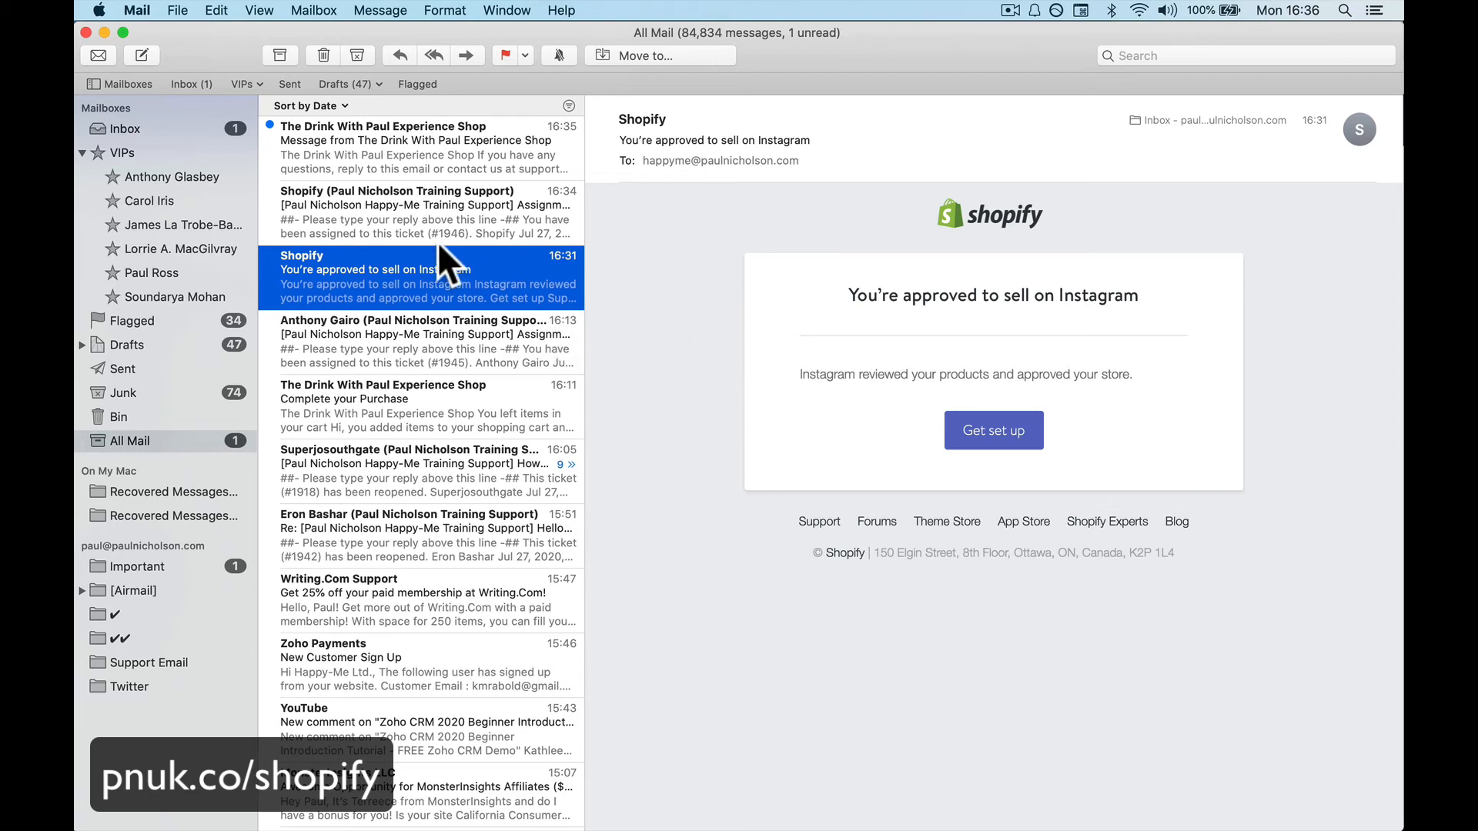
{"action": "left_click", "coordinate": [459, 217]}
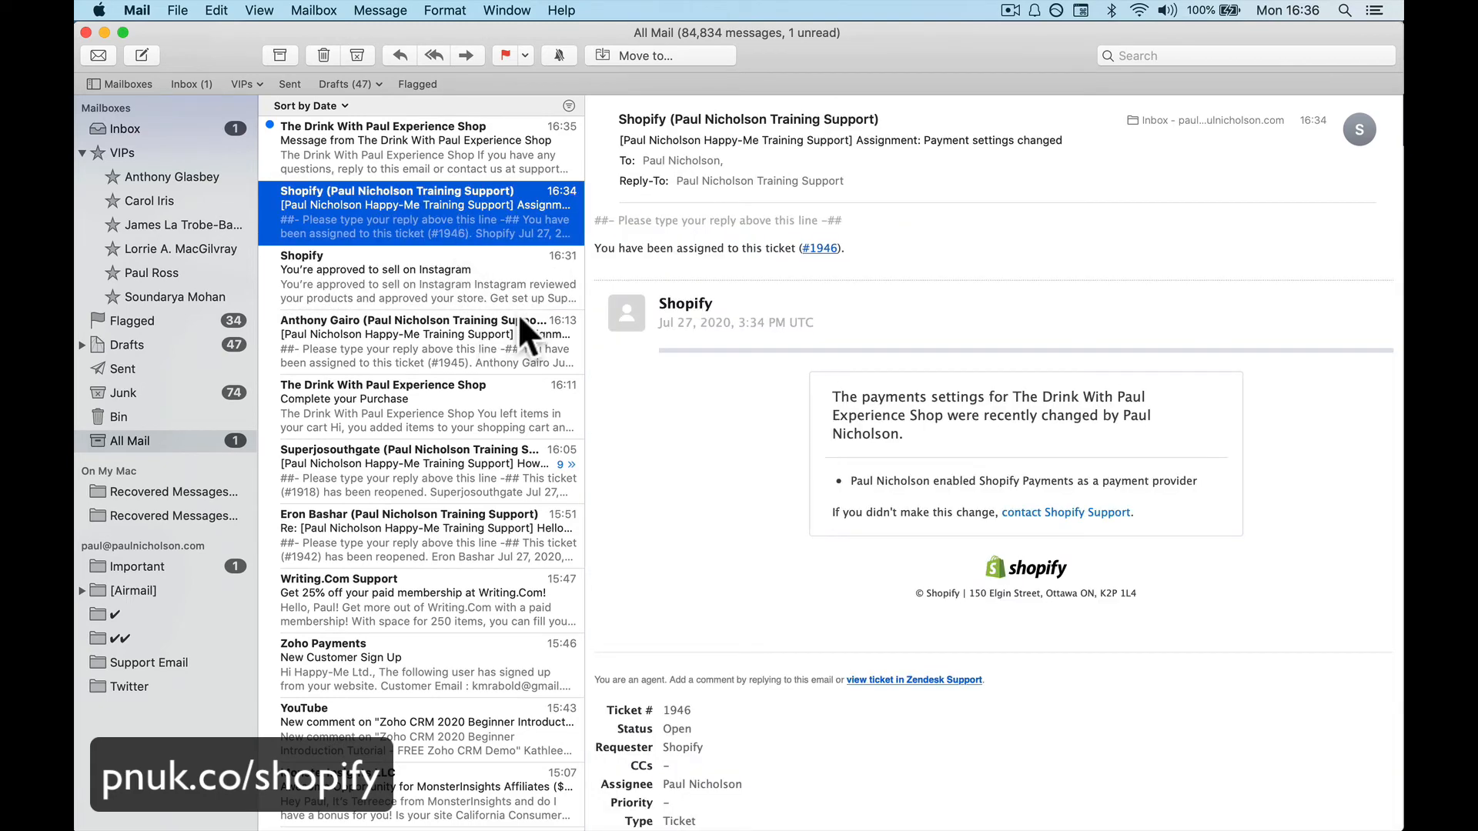
{"action": "left_click", "coordinate": [427, 142]}
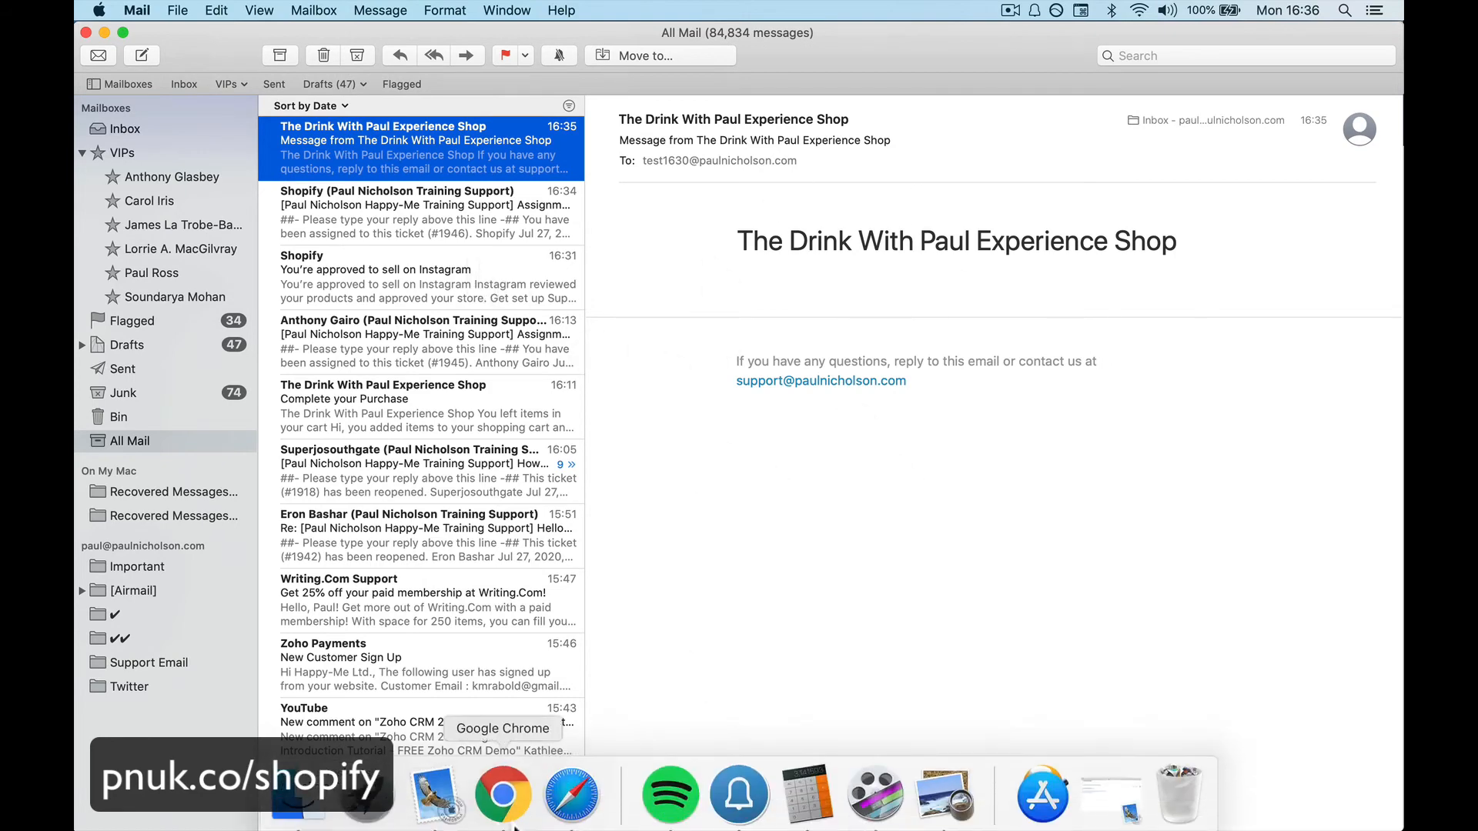
{"action": "left_click", "coordinate": [513, 823]}
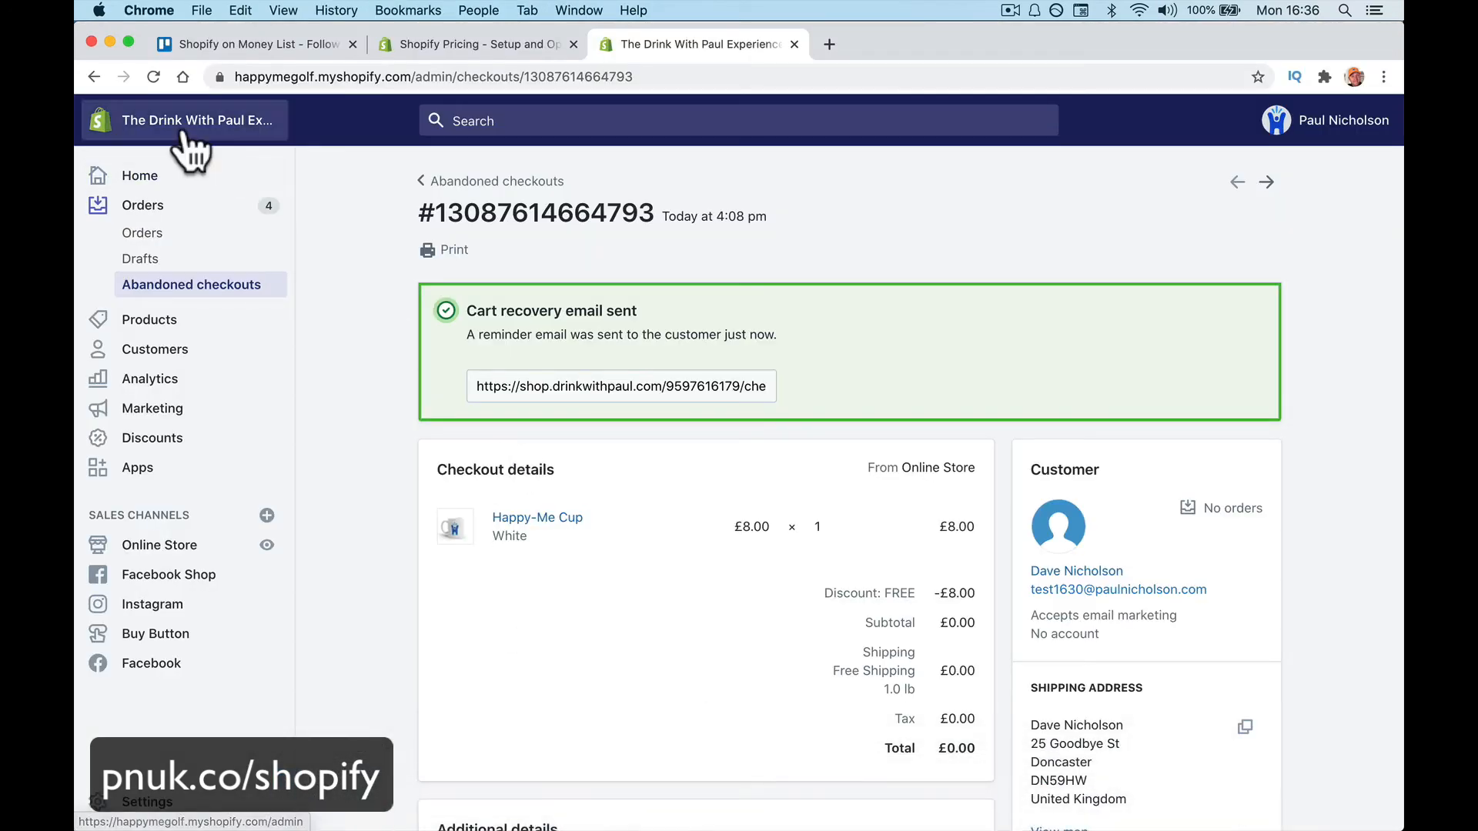
Reload and open the abandoned checkout for the Happy-Me H Charity Coffee Mug
{"action": "left_click", "coordinate": [153, 76]}
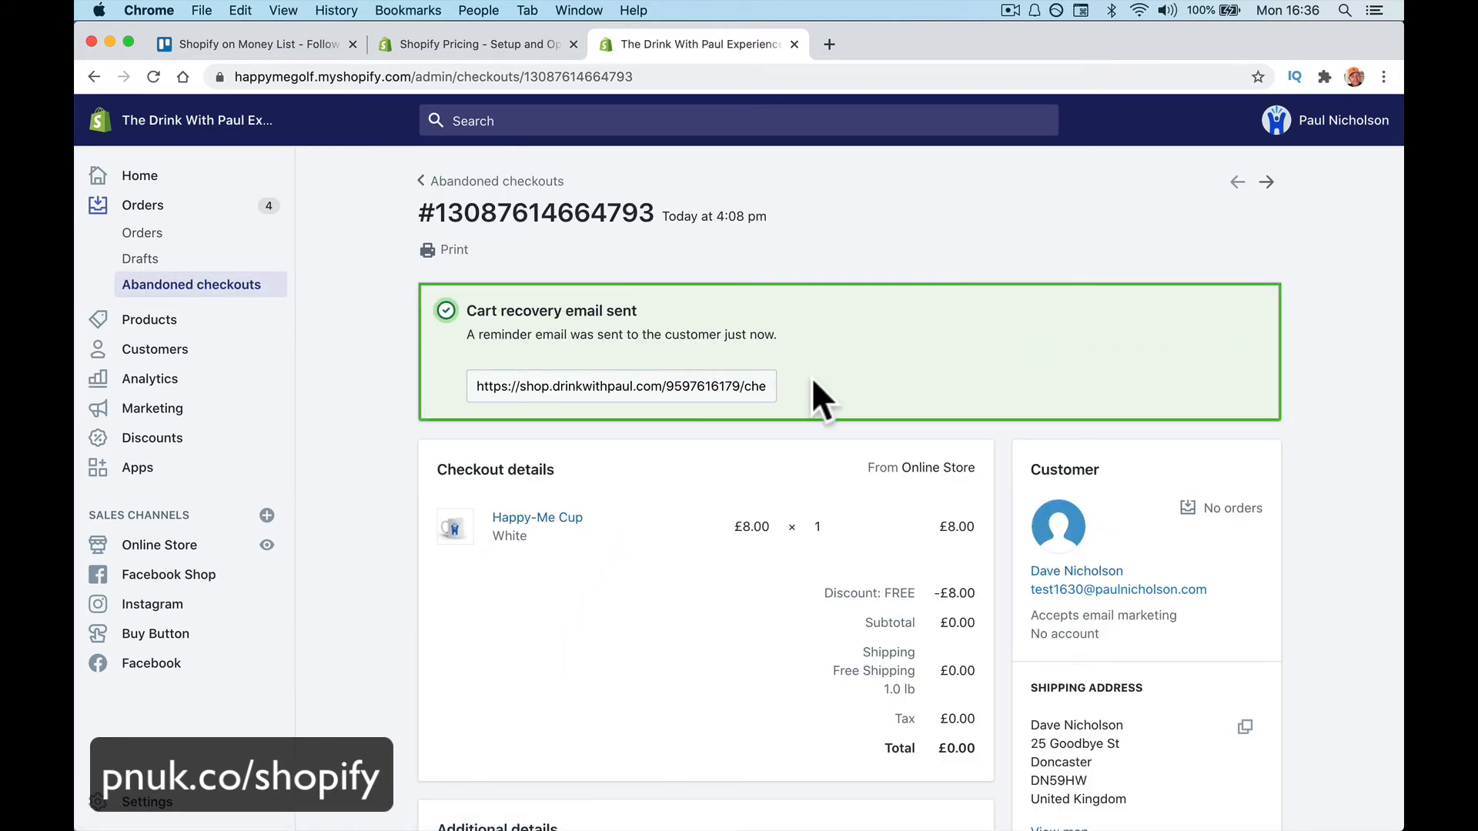
{"action": "scroll", "coordinate": [821, 382], "scroll_direction": "down", "scroll_amount": 3}
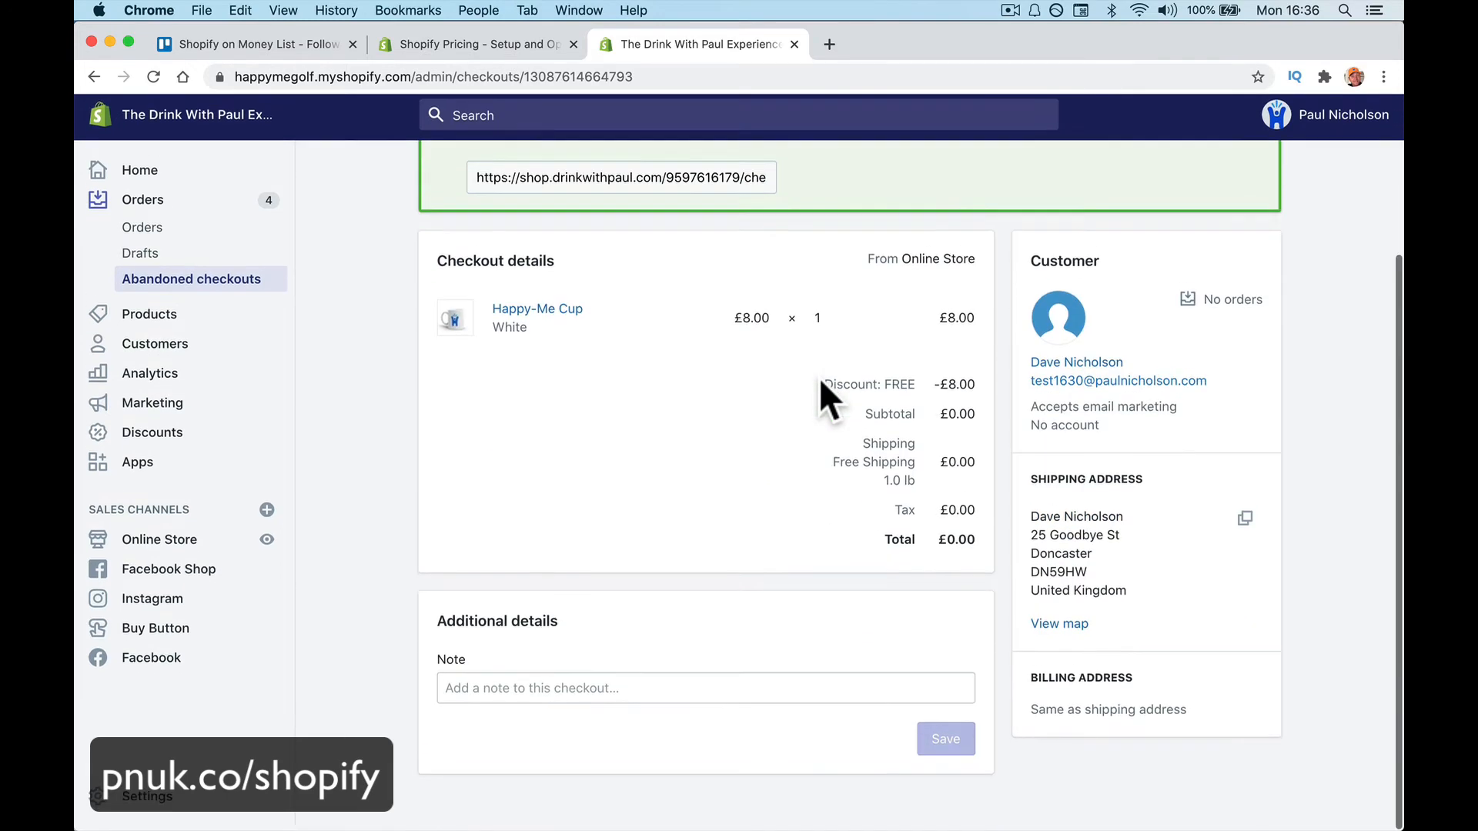
{"action": "scroll", "coordinate": [820, 382], "scroll_direction": "up", "scroll_amount": 4}
{"action": "left_click", "coordinate": [269, 286]}
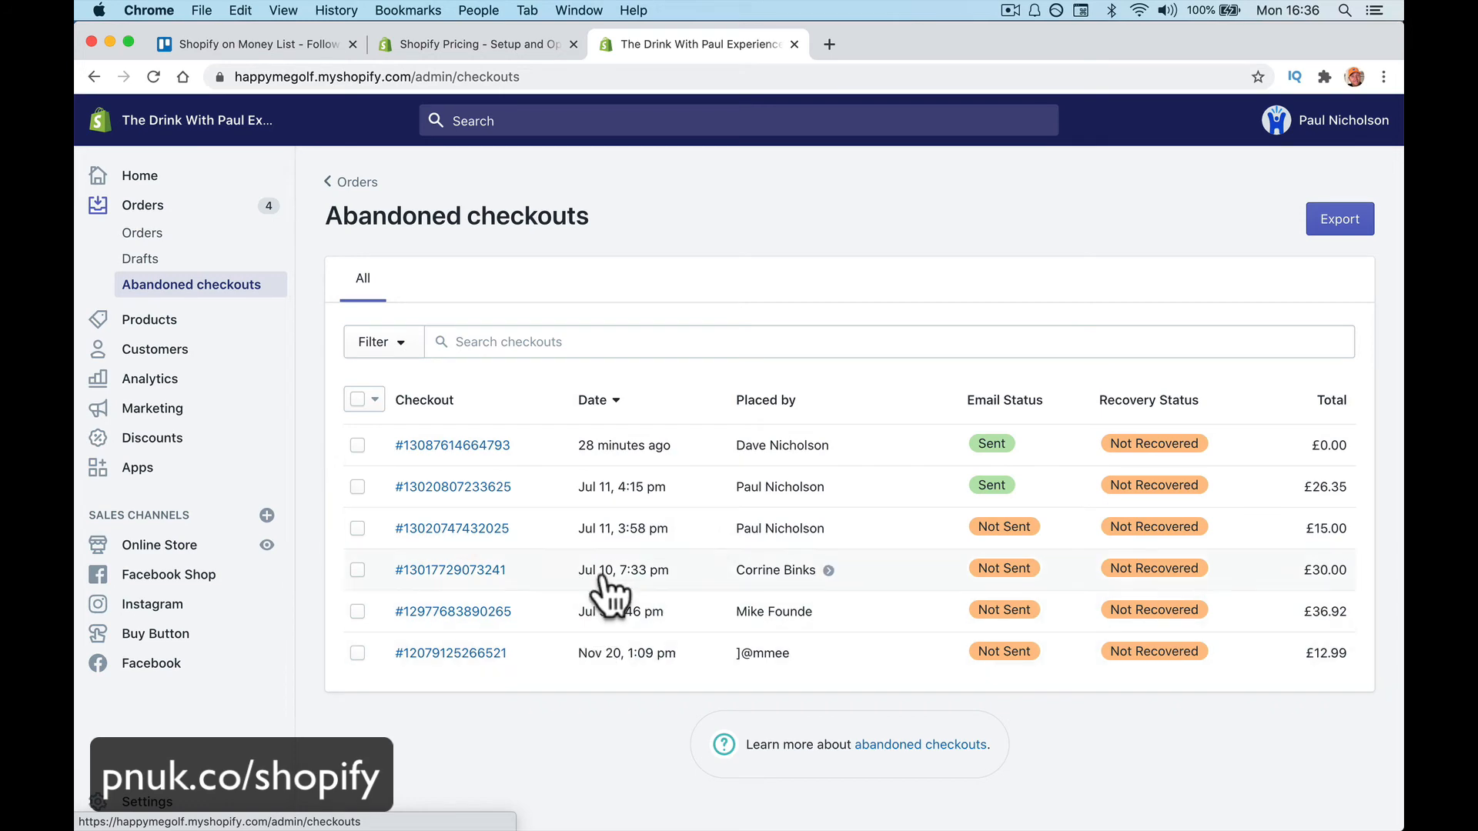
{"action": "left_click", "coordinate": [495, 529]}
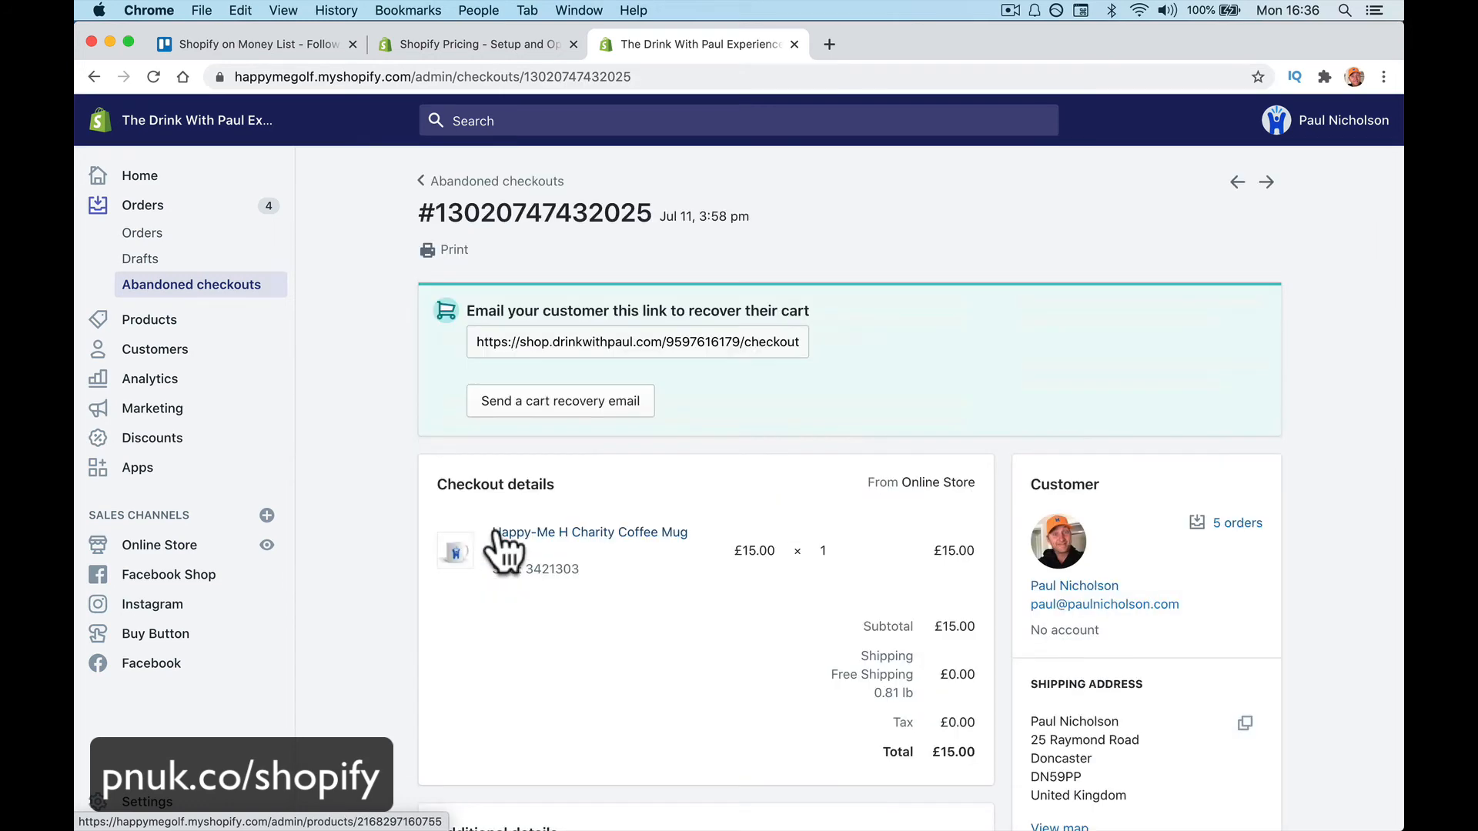
Preview and send its £15.00 'Complete your Purchase' recovery email, then switch to Mail
{"action": "left_click", "coordinate": [602, 413]}
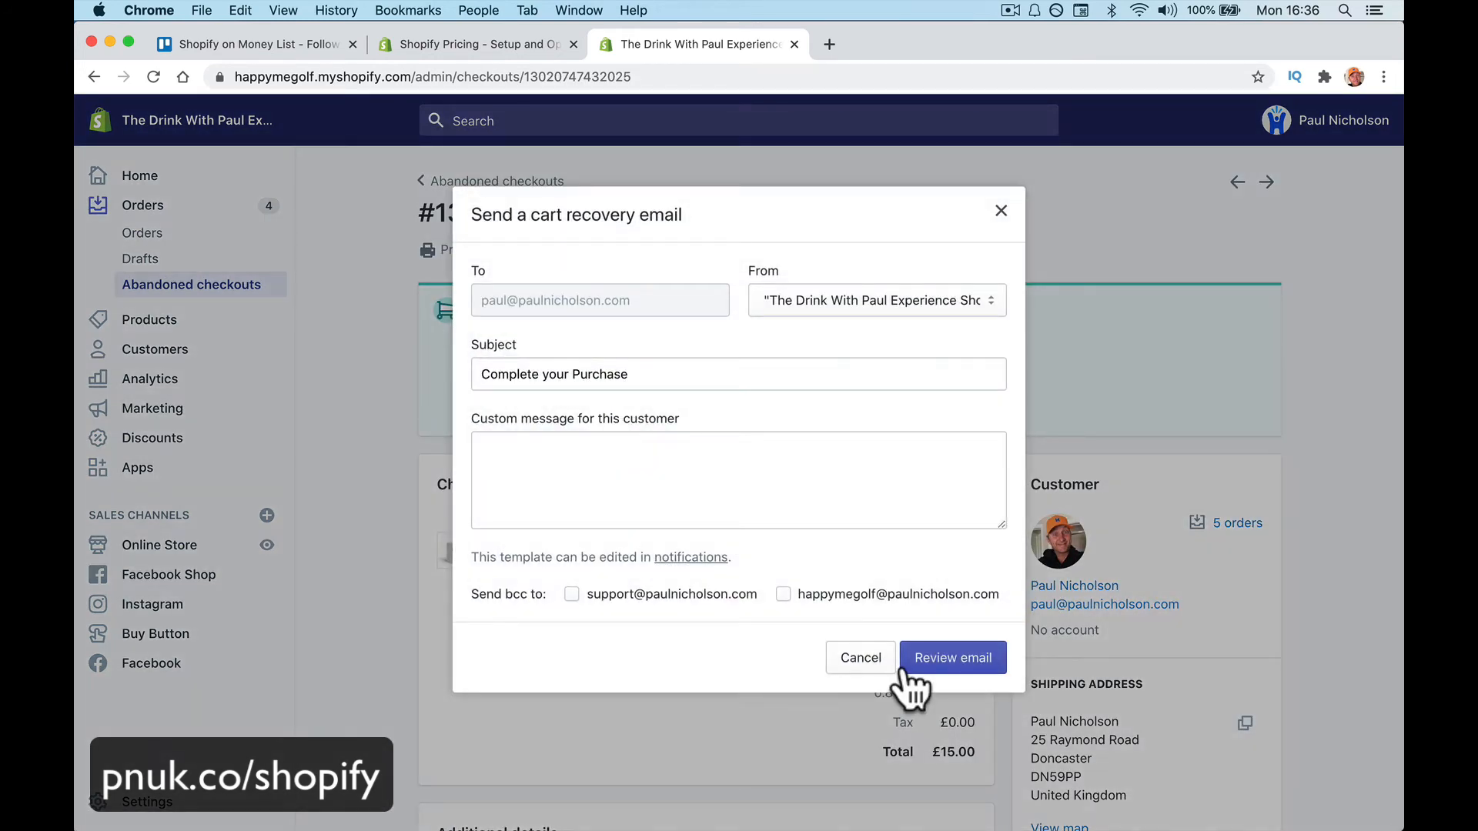
{"action": "left_click", "coordinate": [960, 671]}
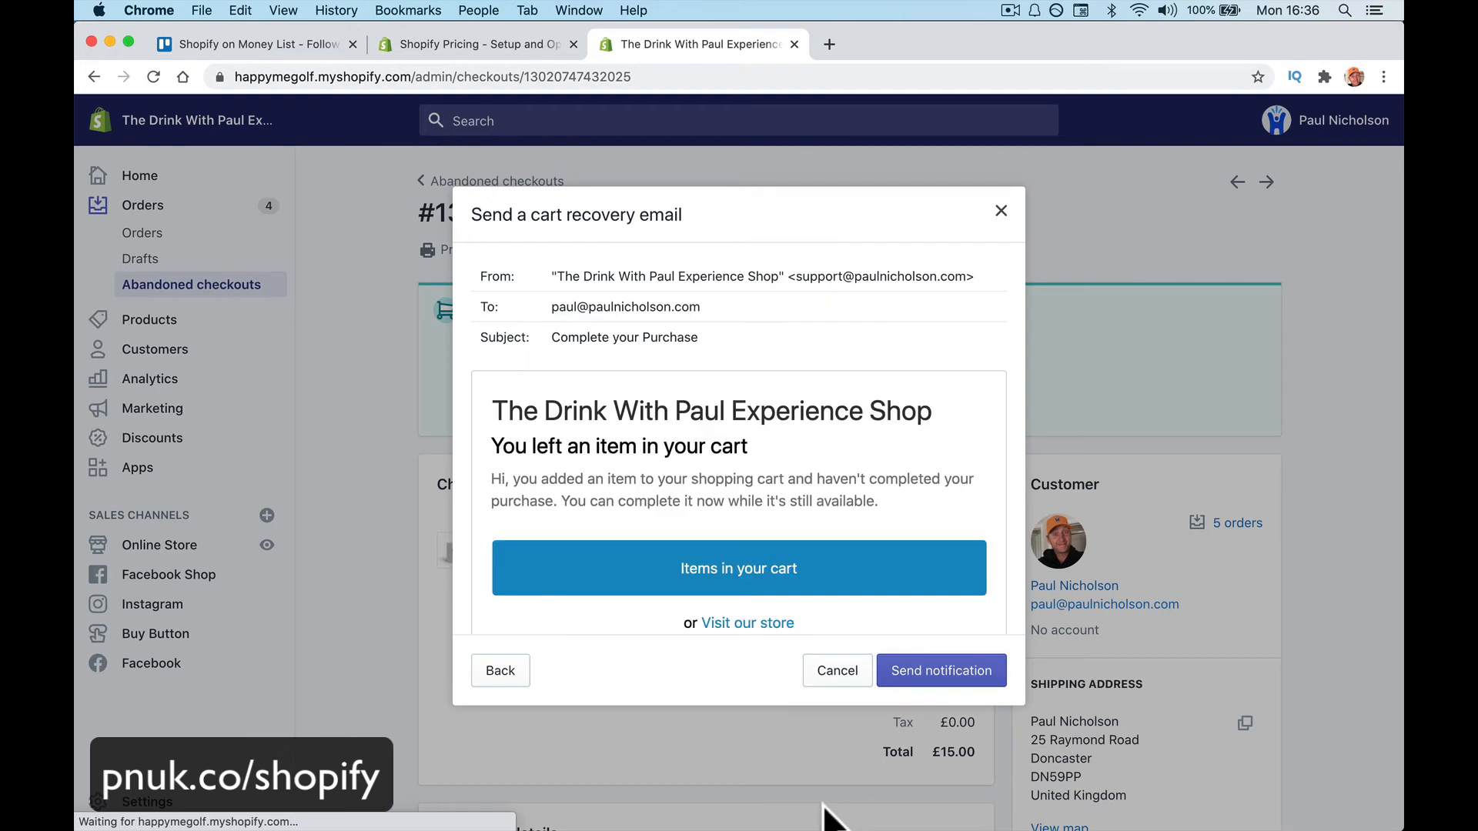
{"action": "left_click", "coordinate": [916, 668]}
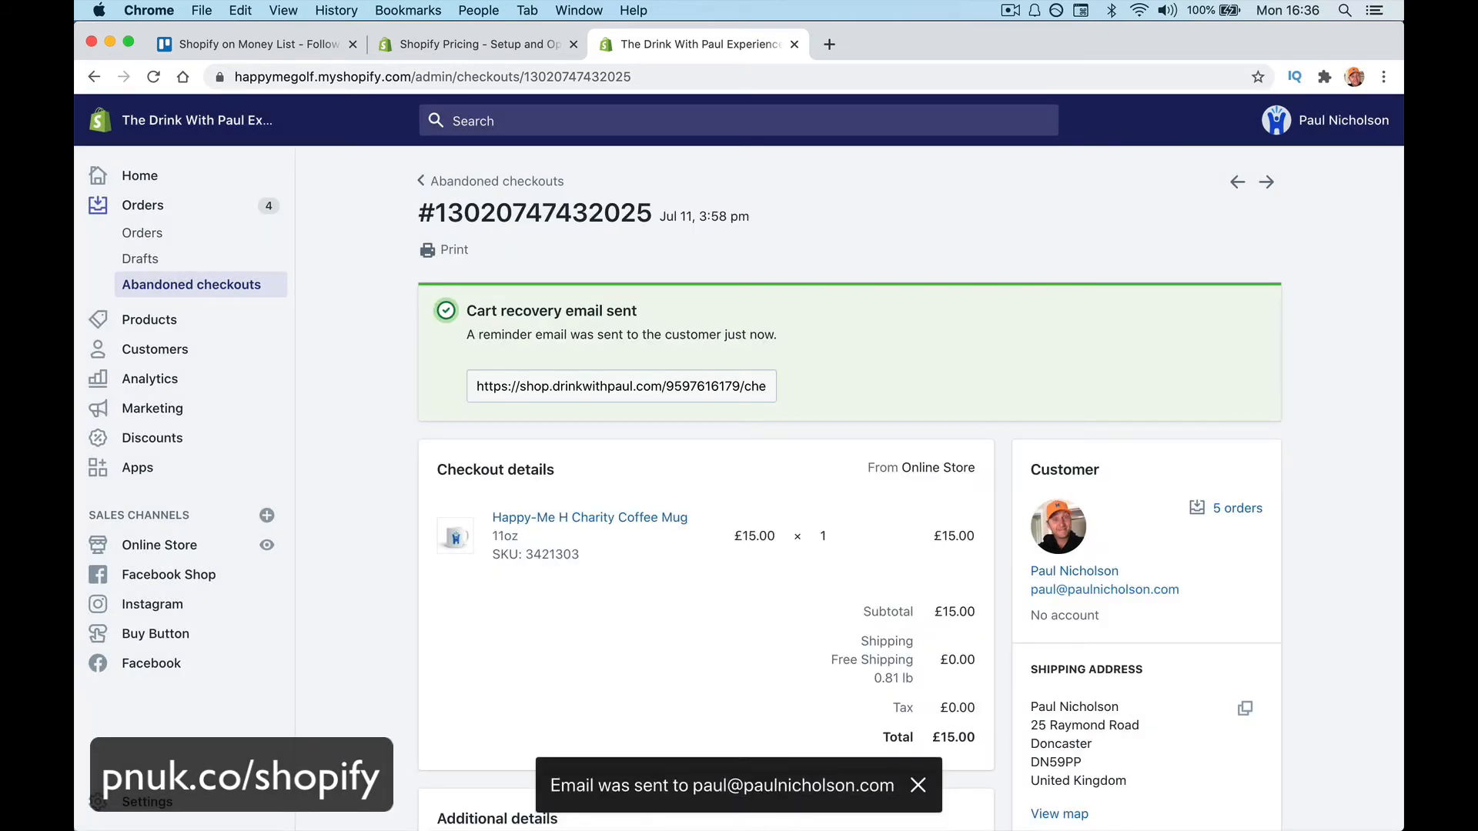
{"action": "left_click", "coordinate": [435, 800]}
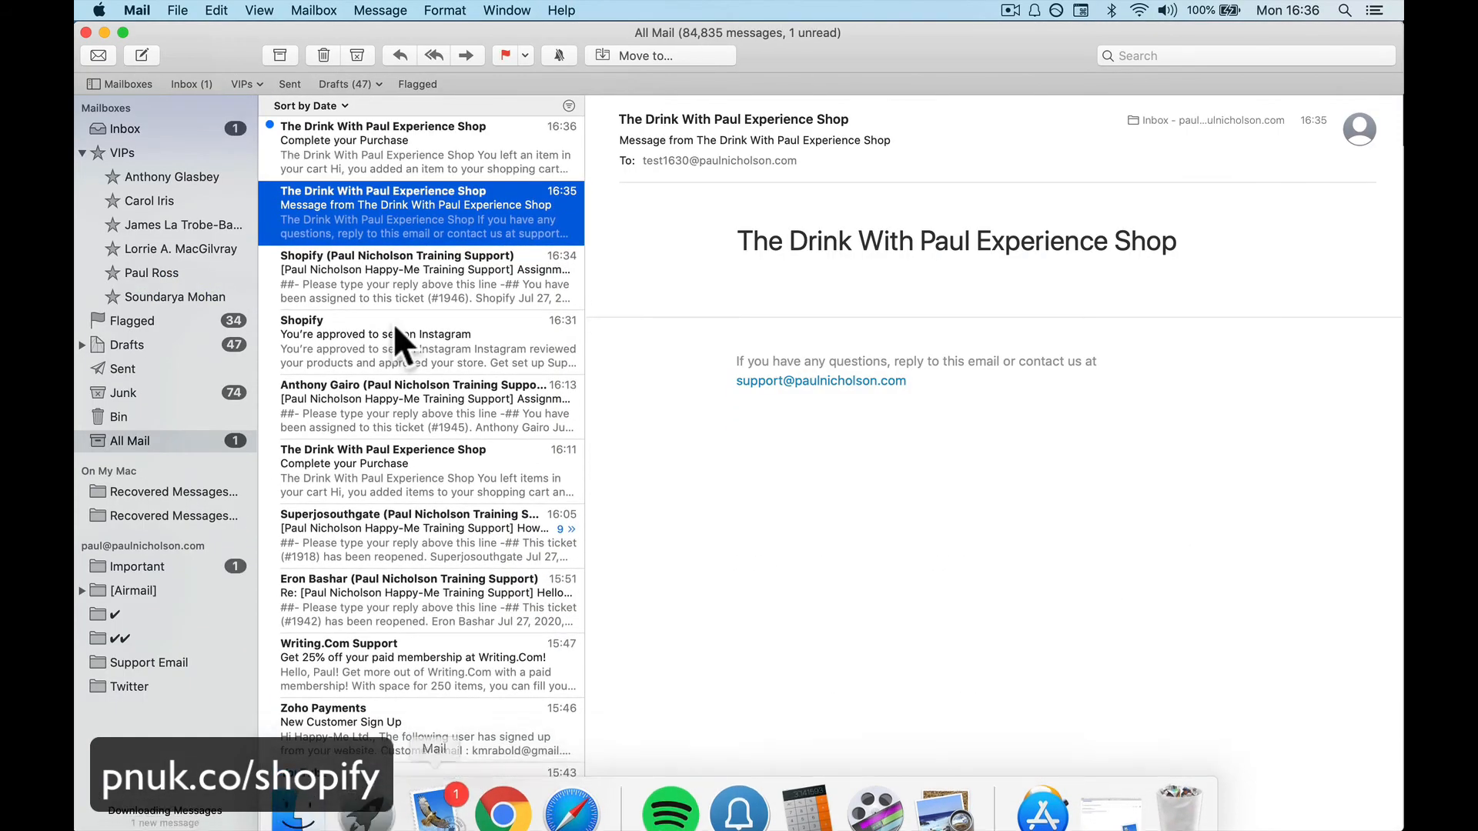
Read the 'Complete your Purchase' email listing the charity mug, then return to Chrome
{"action": "left_click", "coordinate": [377, 141]}
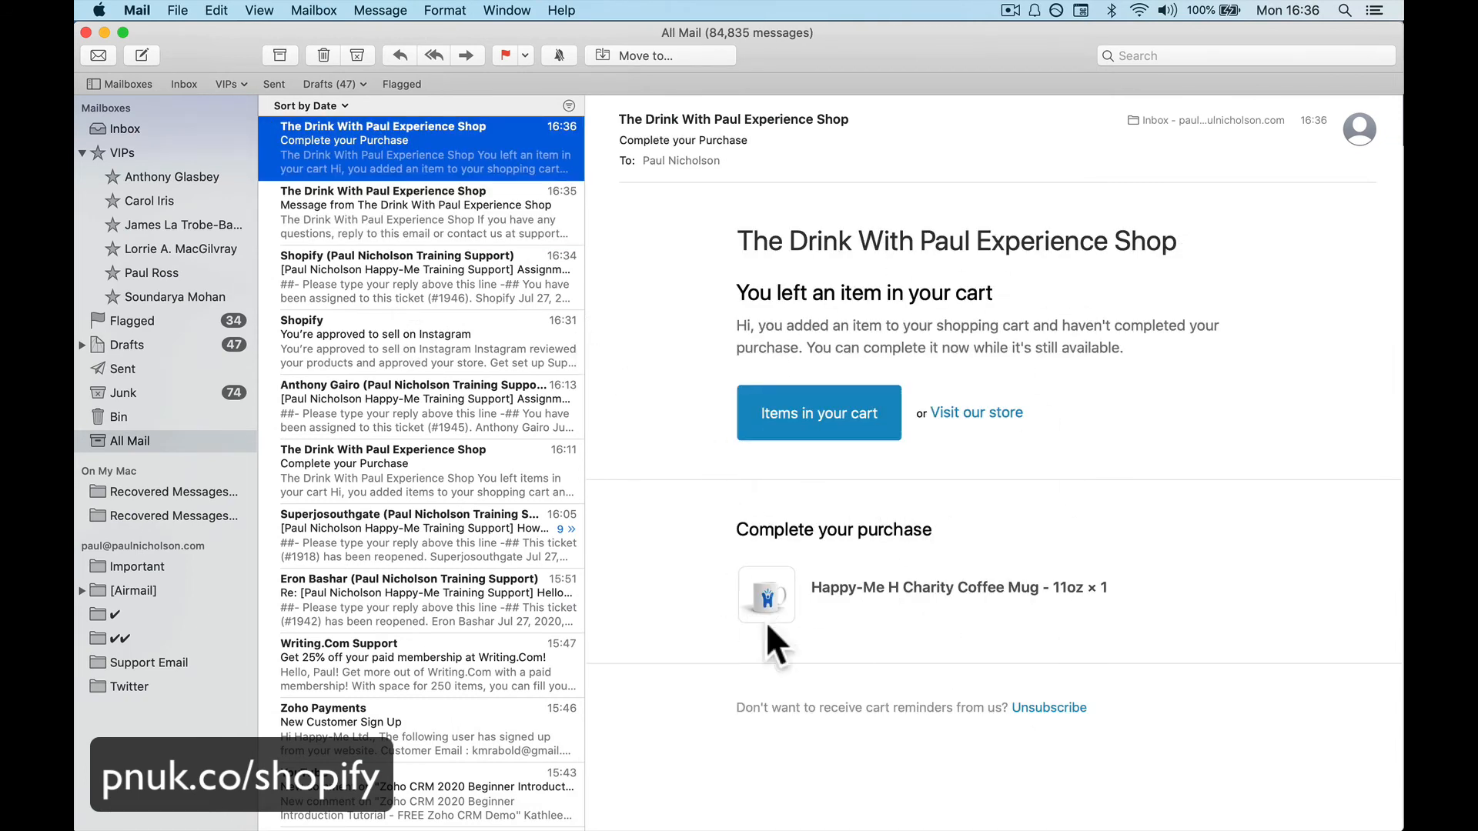
{"action": "mouse_move", "coordinate": [408, 822]}
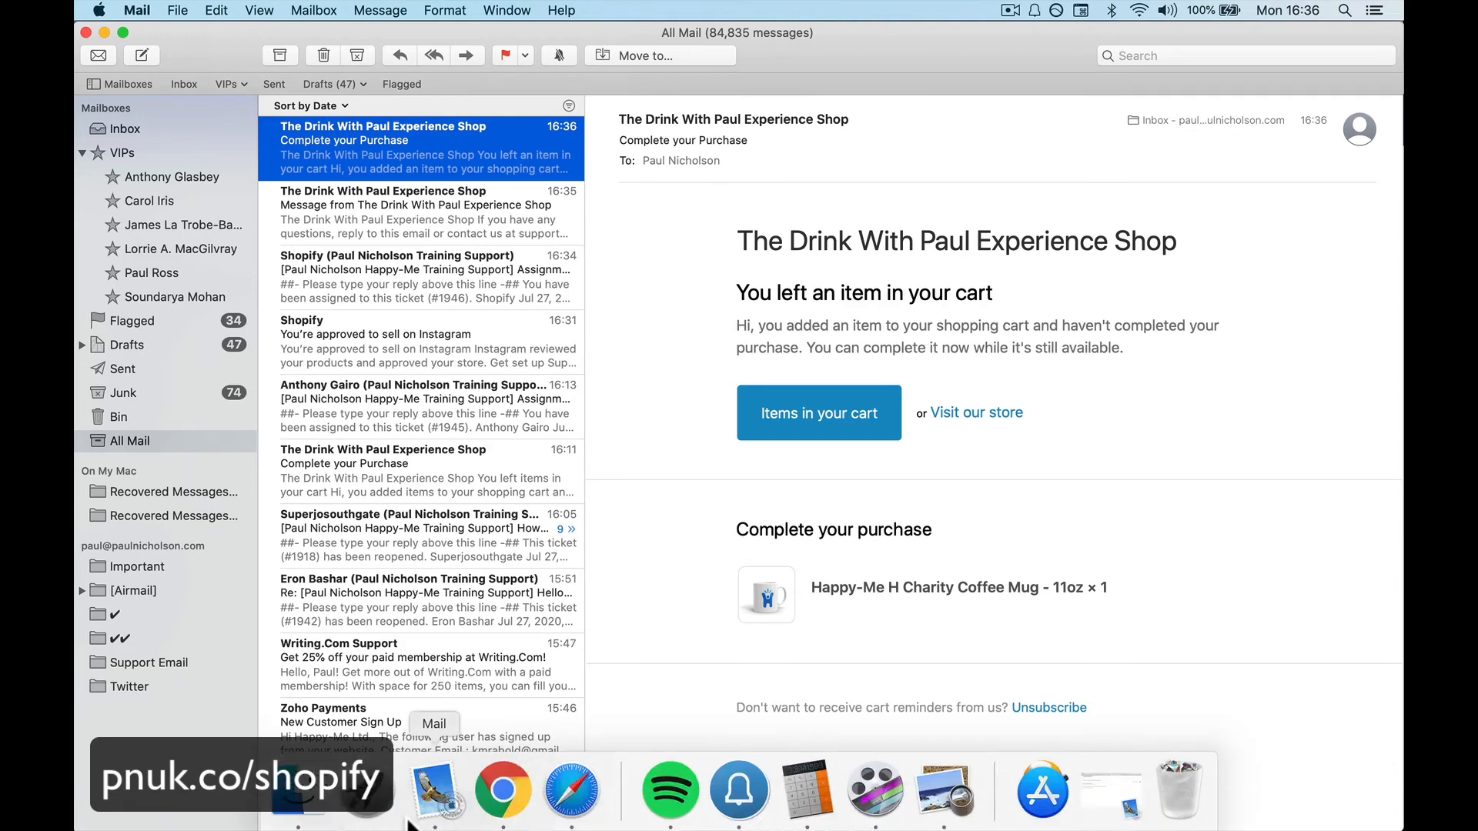
{"action": "left_click", "coordinate": [503, 790]}
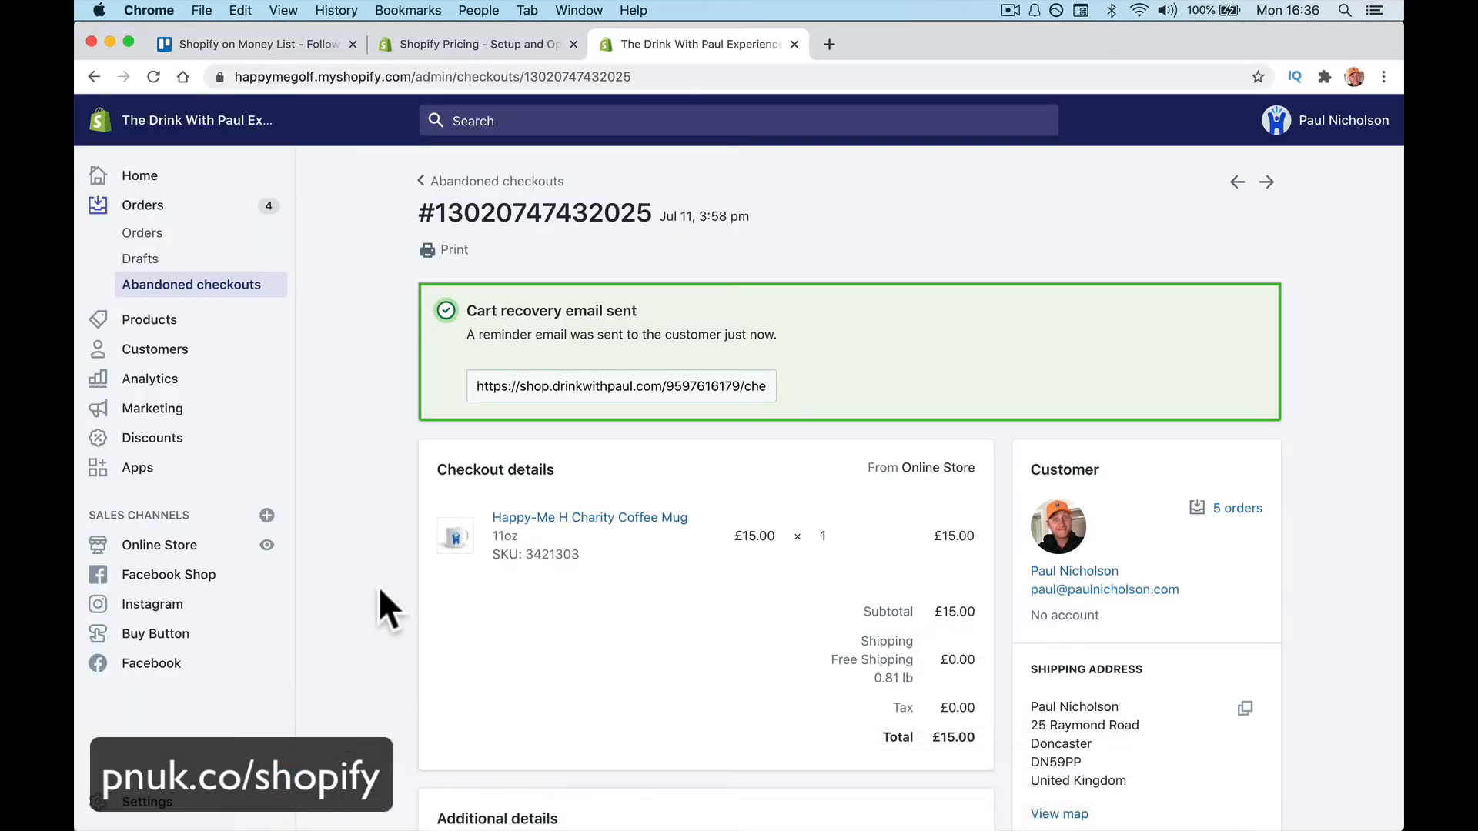
Open the storefront cart and proceed to checkout with the White Happy-Me Cup
{"action": "left_click", "coordinate": [267, 544]}
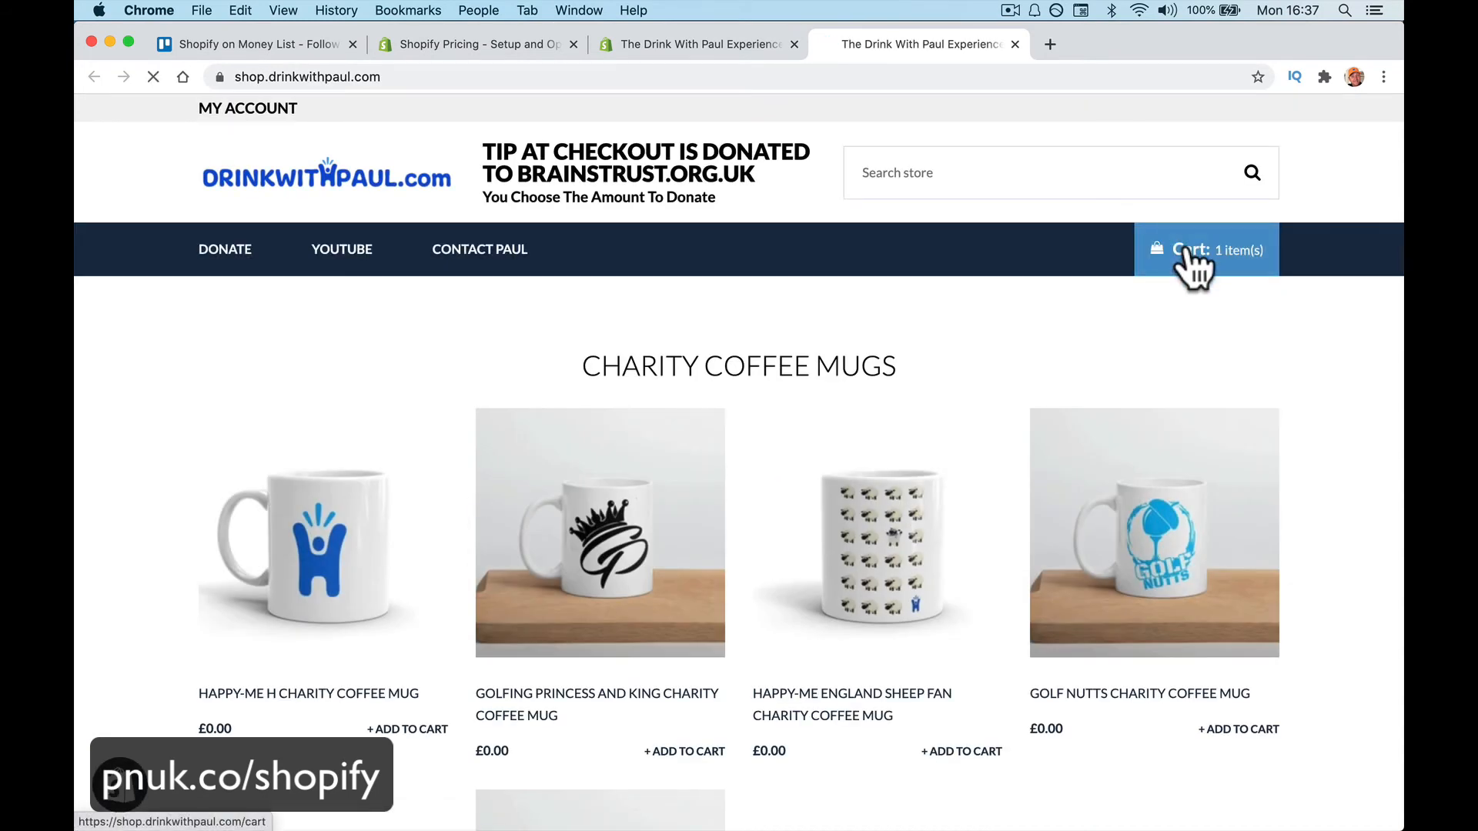
{"action": "left_click", "coordinate": [1174, 254]}
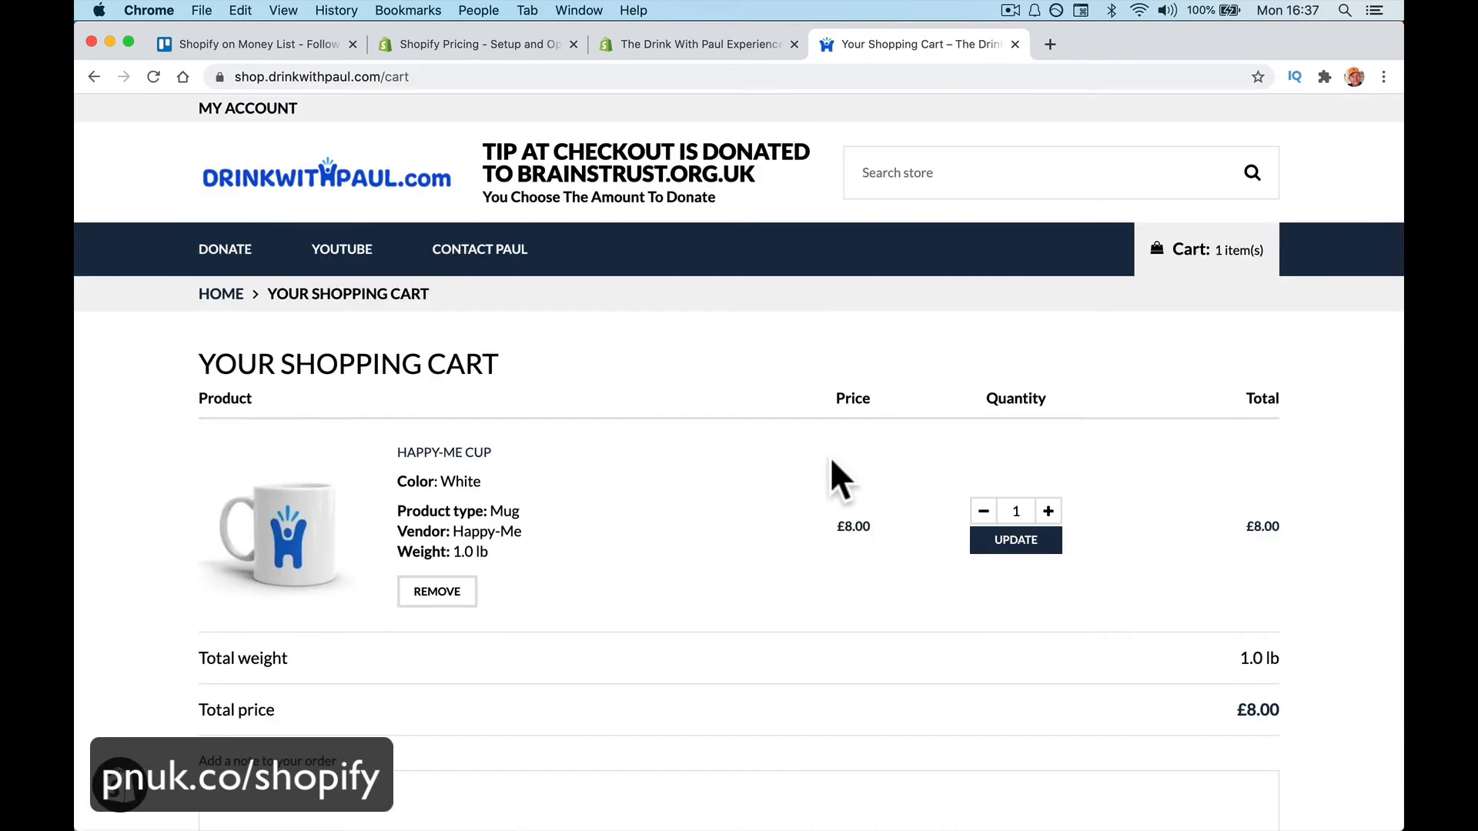
{"action": "scroll", "coordinate": [1064, 468], "scroll_direction": "down", "scroll_amount": 10}
{"action": "left_click", "coordinate": [1171, 439]}
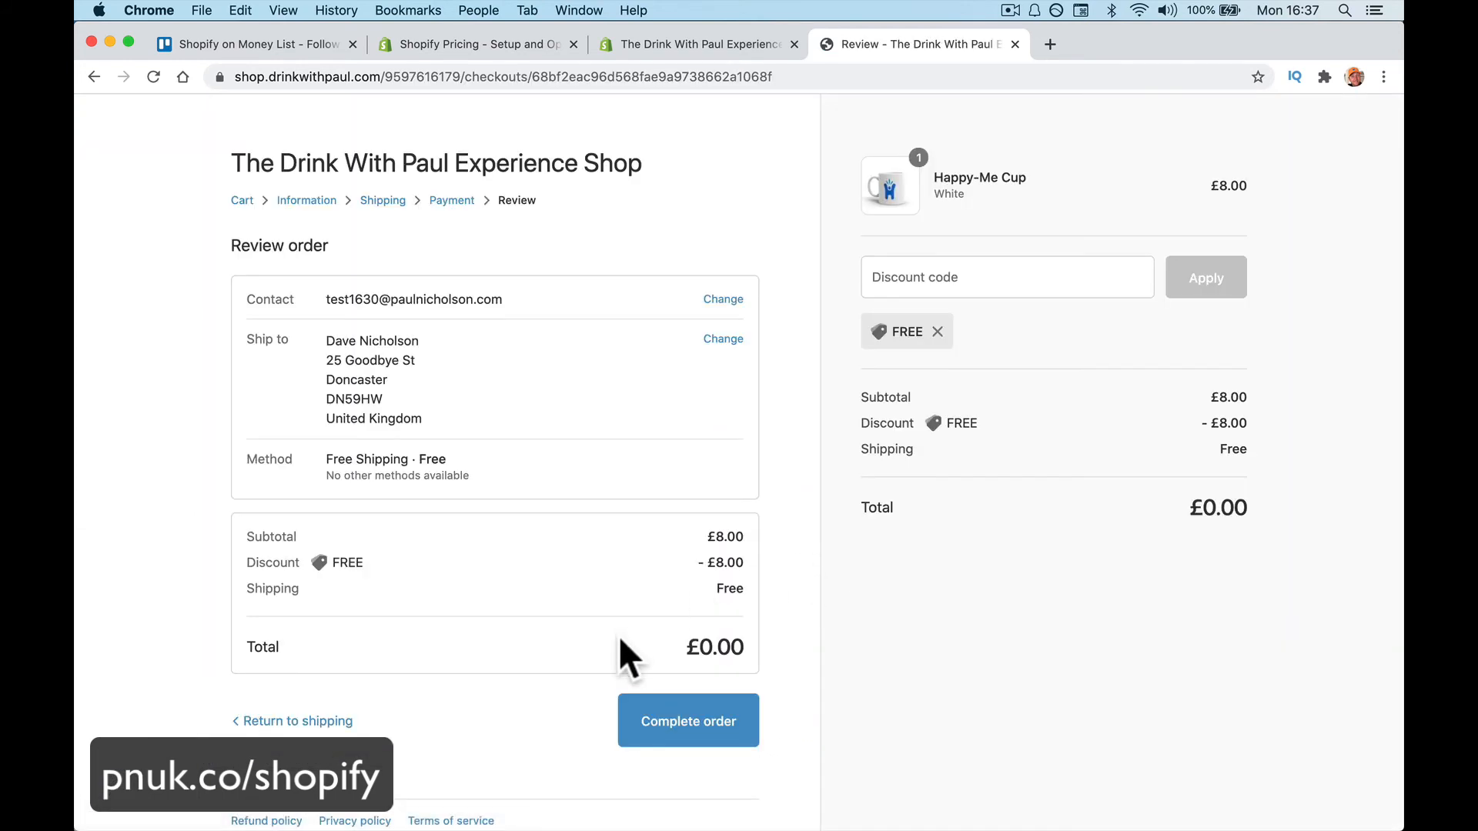
{"action": "left_click", "coordinate": [677, 717]}
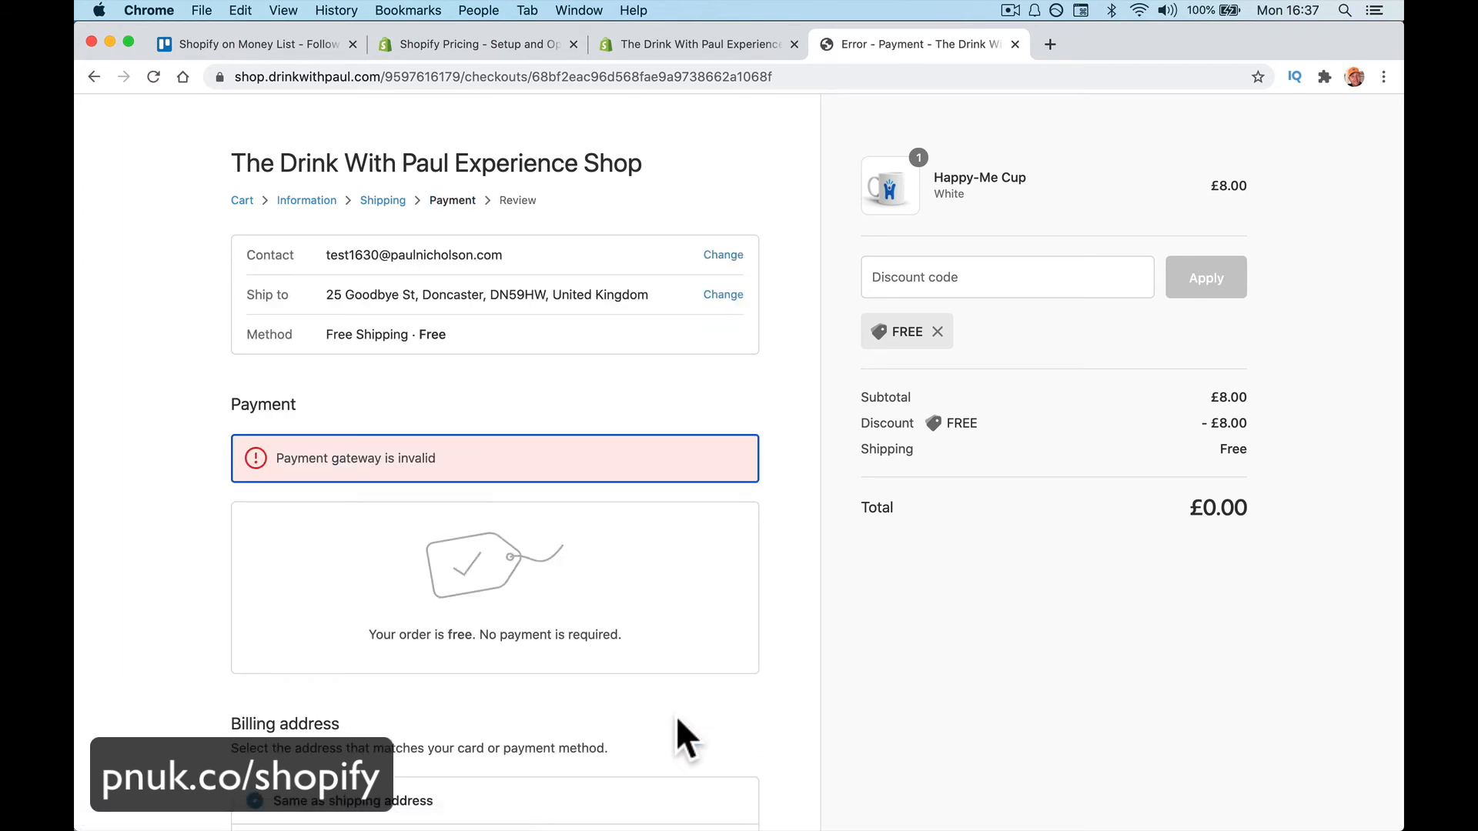
Tick and then untick the option to save checkout information
{"action": "scroll", "coordinate": [675, 714], "scroll_direction": "down", "scroll_amount": 5}
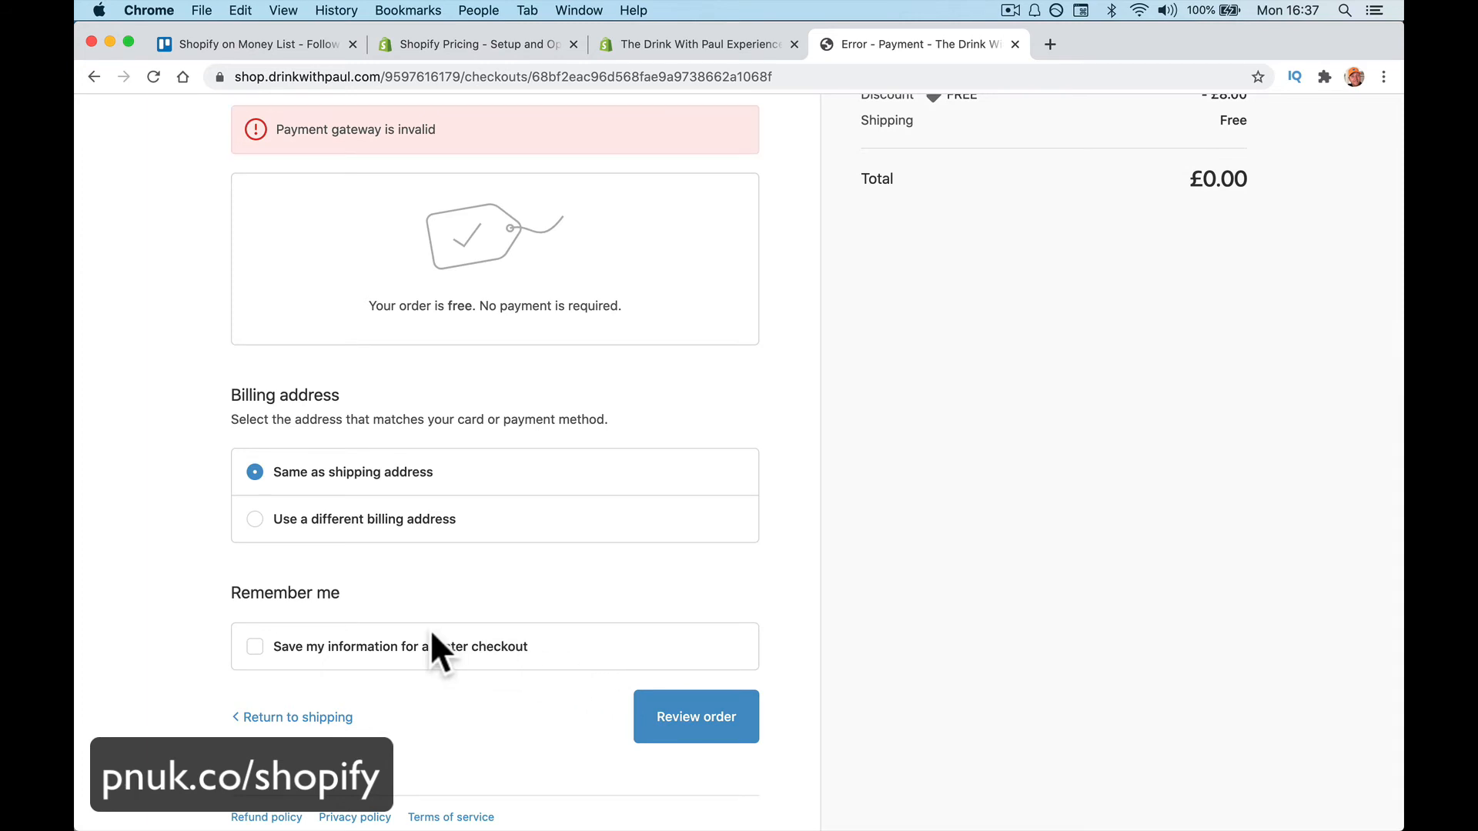
{"action": "left_click", "coordinate": [339, 646]}
{"action": "scroll", "coordinate": [446, 666], "scroll_direction": "up", "scroll_amount": 5}
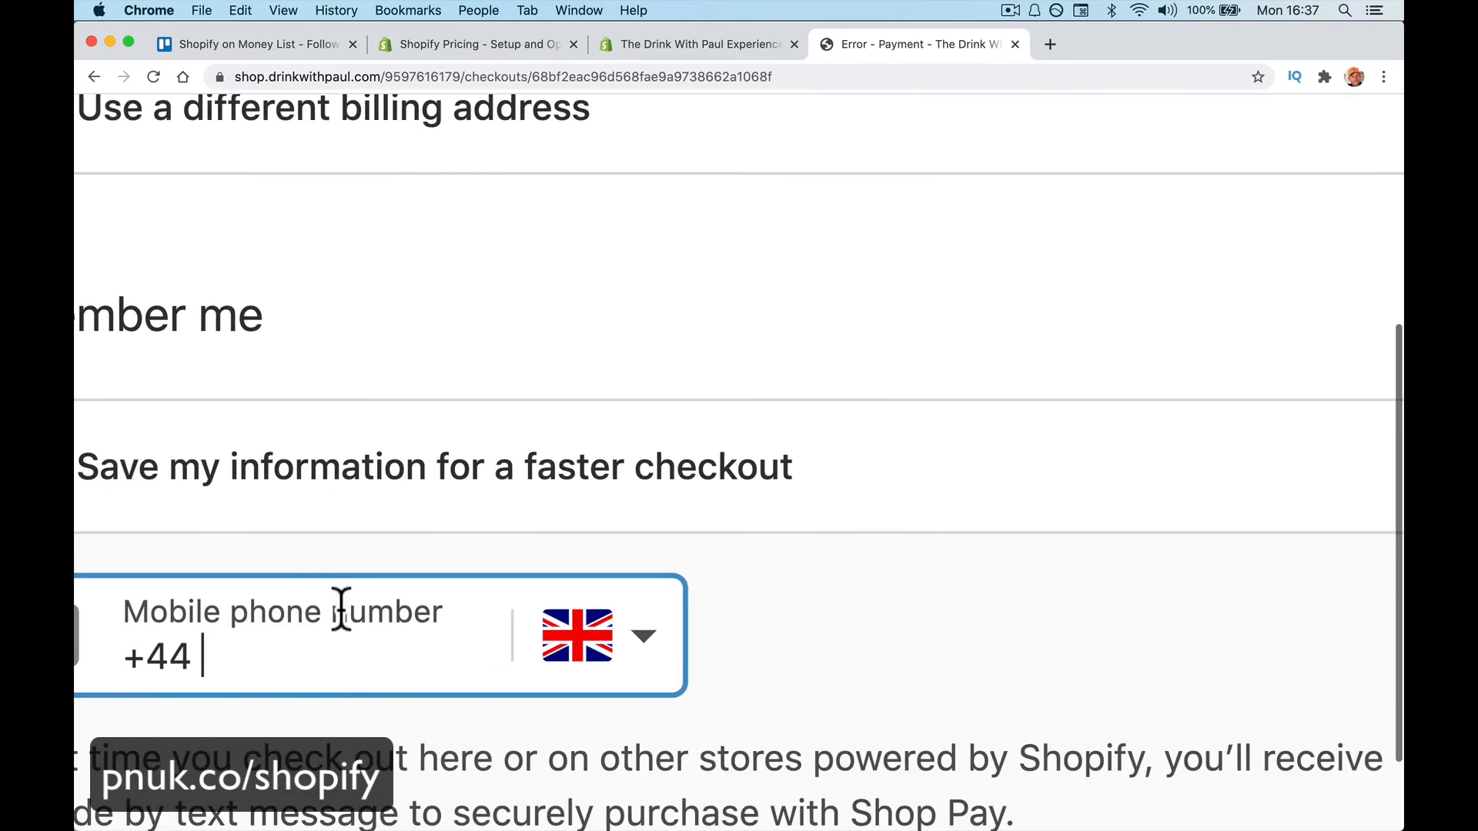
{"action": "scroll", "coordinate": [336, 603], "scroll_direction": "down", "scroll_amount": 5}
{"action": "left_click", "coordinate": [254, 559]}
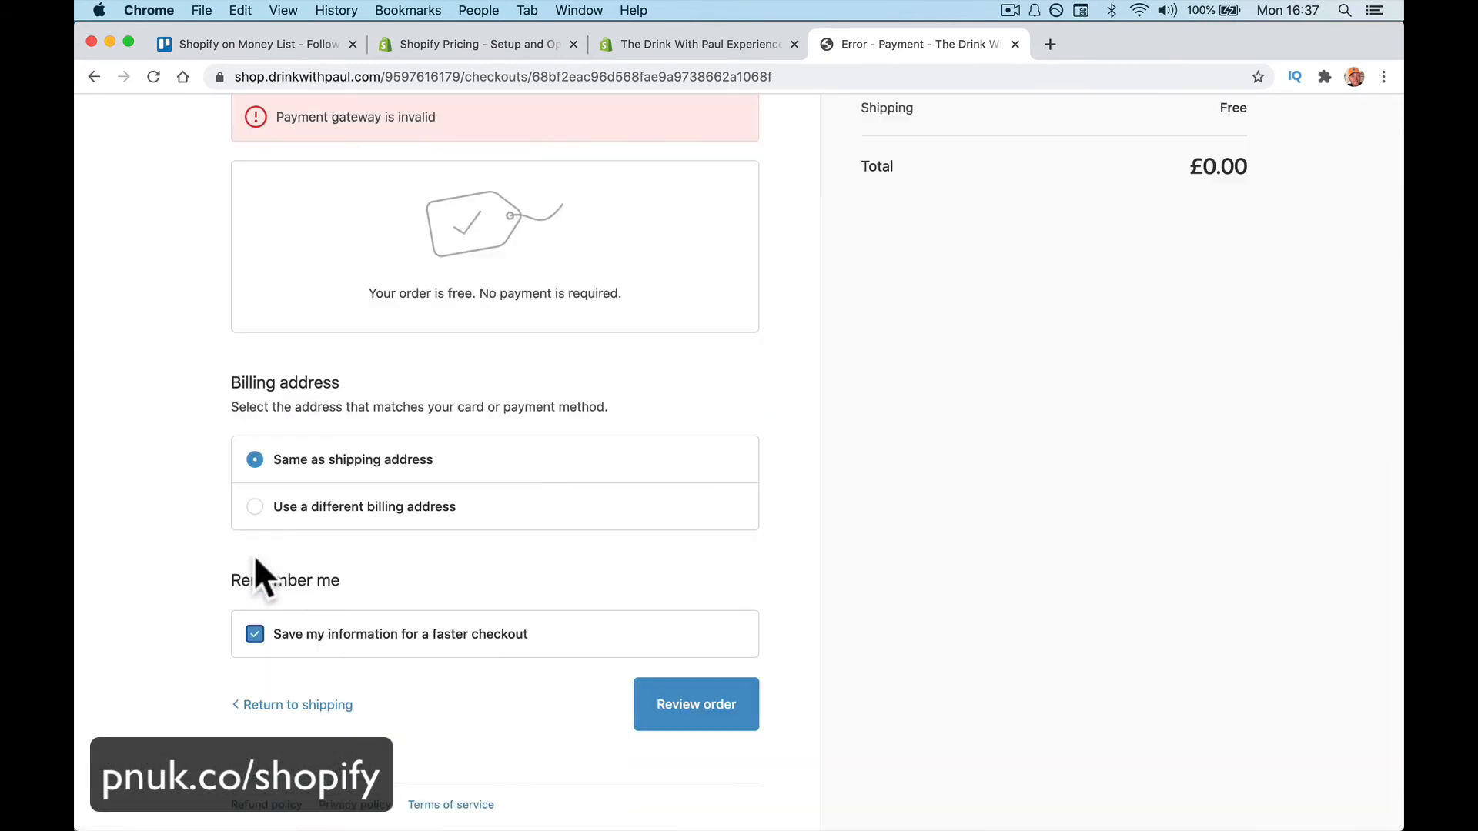
{"action": "scroll", "coordinate": [355, 539], "scroll_direction": "up", "scroll_amount": 5}
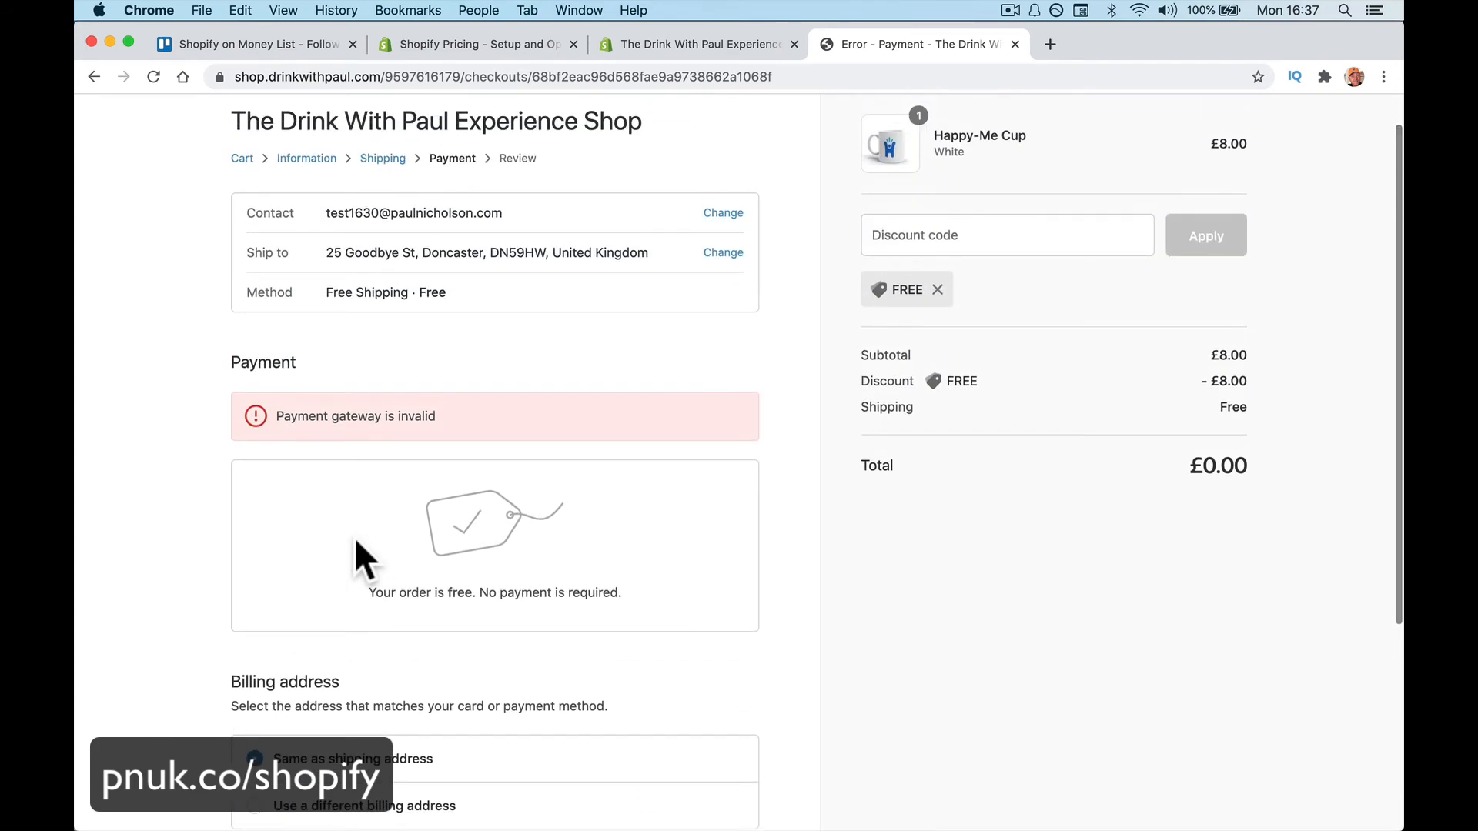
{"action": "scroll", "coordinate": [355, 539], "scroll_direction": "down", "scroll_amount": 2}
{"action": "scroll", "coordinate": [354, 537], "scroll_direction": "down", "scroll_amount": 2}
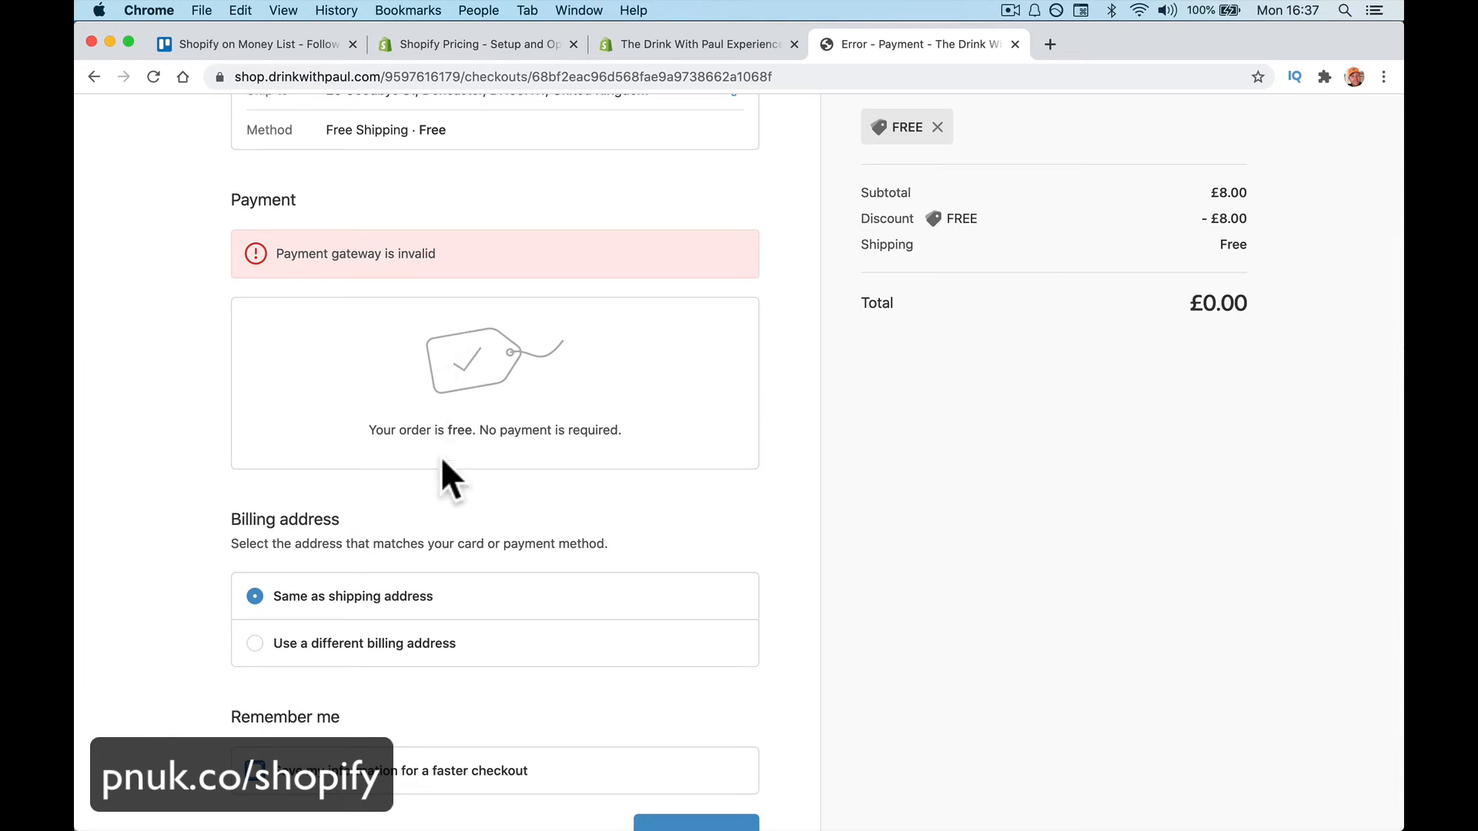
{"action": "scroll", "coordinate": [432, 483], "scroll_direction": "down", "scroll_amount": 3}
Review and complete the £0.00 order, continue shopping, then switch to Mail
{"action": "left_click", "coordinate": [678, 696]}
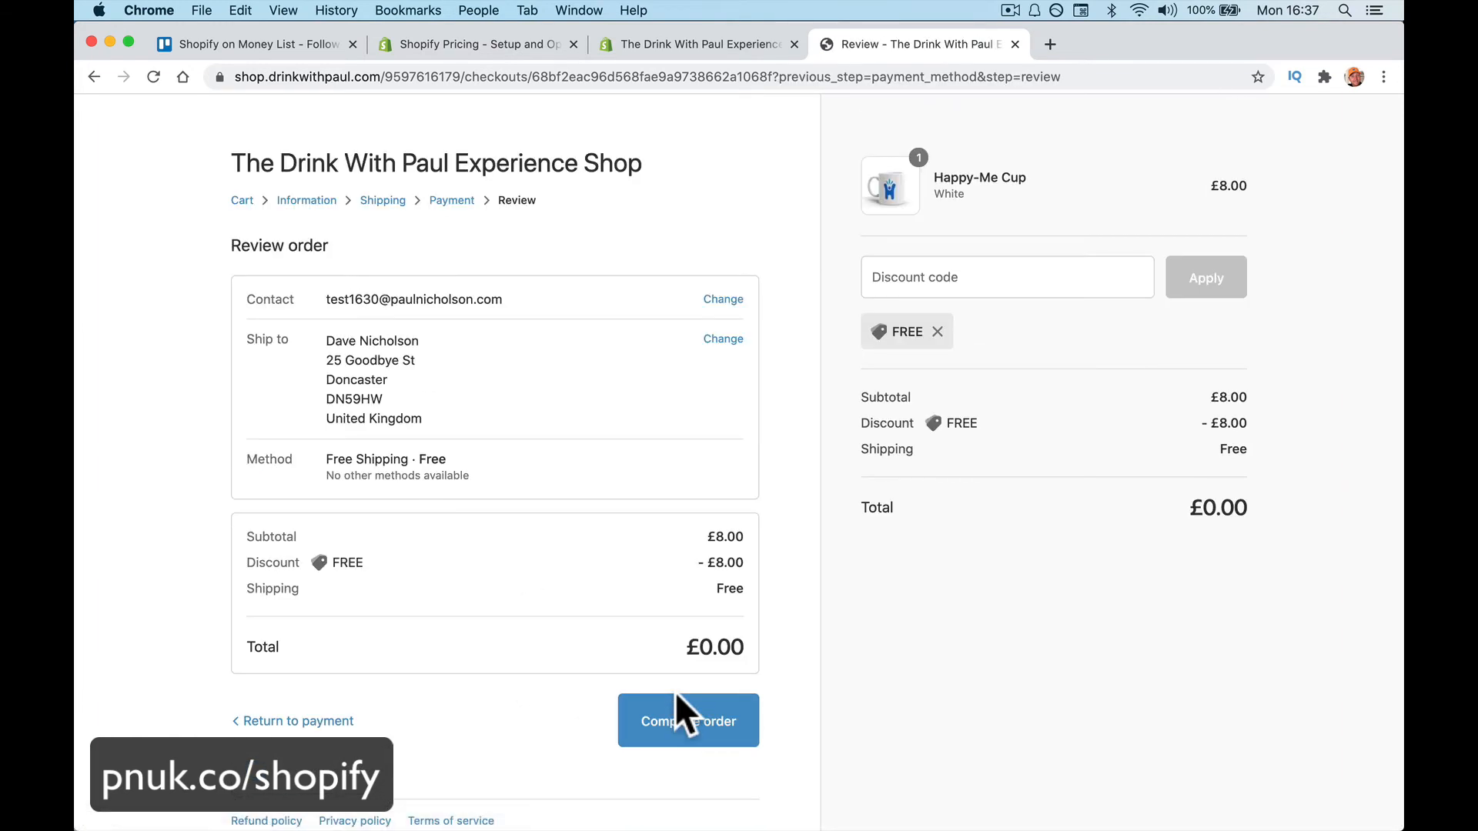
{"action": "left_click", "coordinate": [695, 722]}
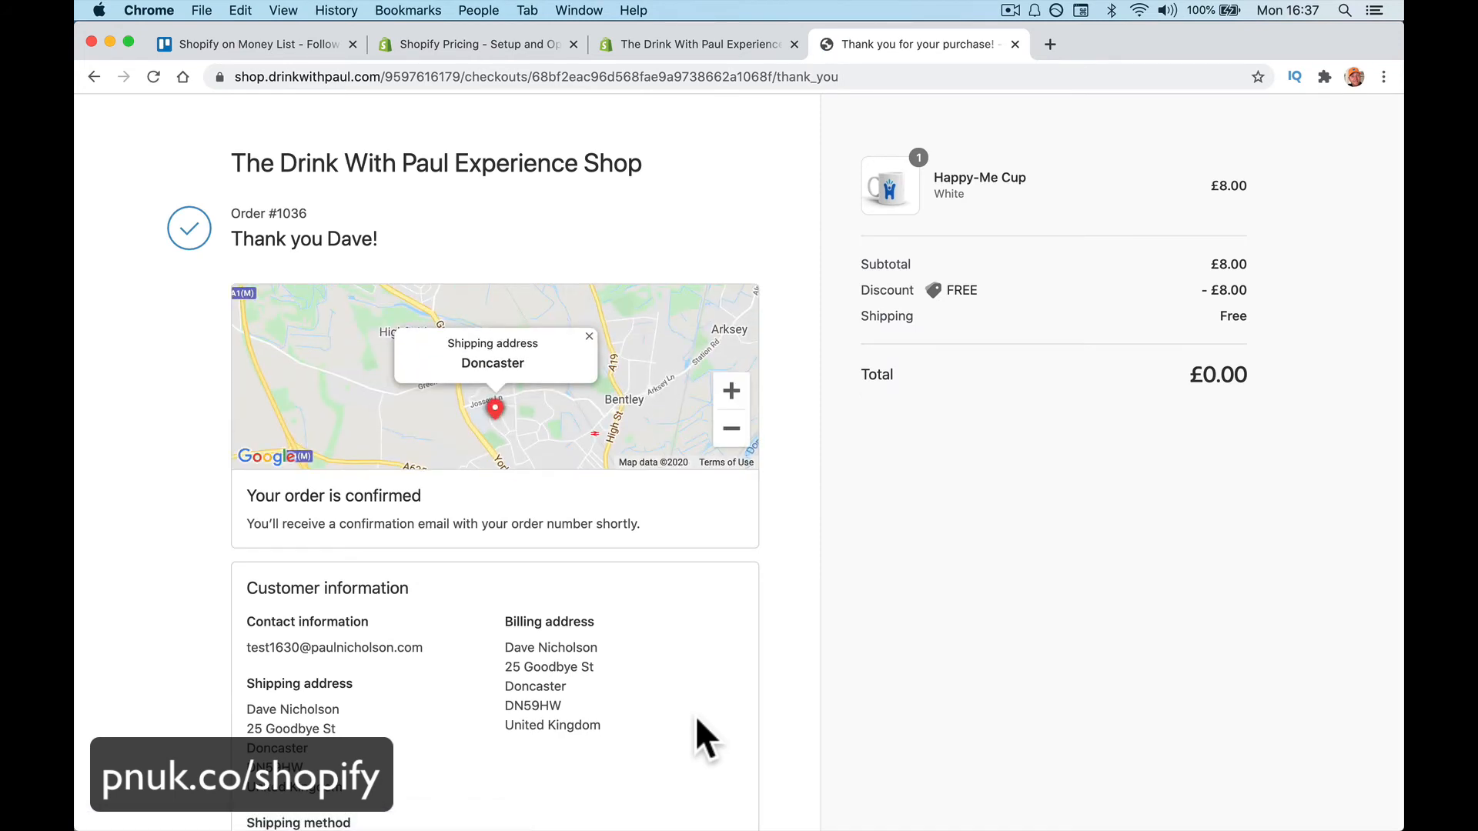
{"action": "scroll", "coordinate": [626, 663], "scroll_direction": "down", "scroll_amount": 3}
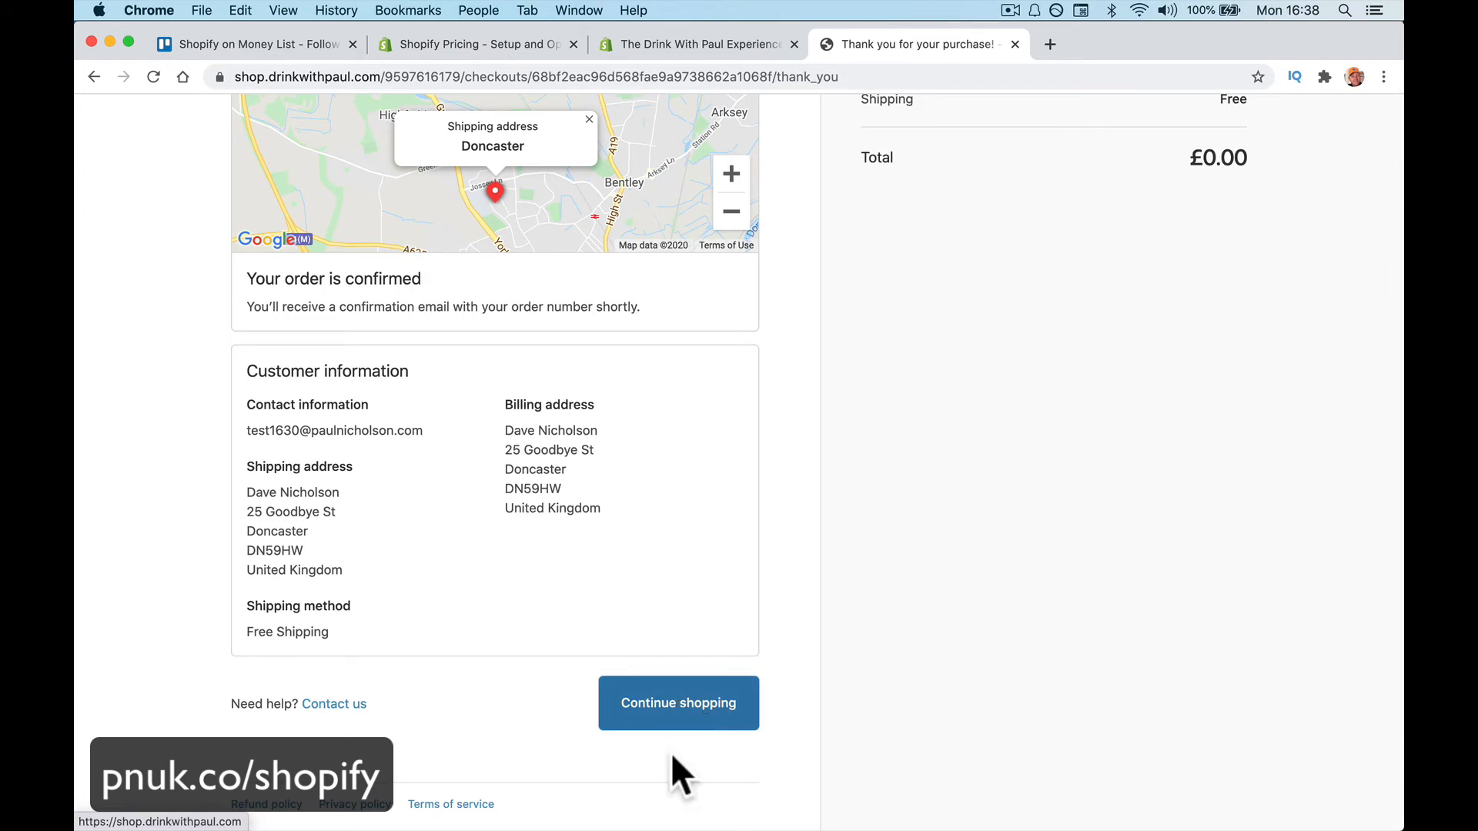
{"action": "left_click", "coordinate": [674, 704]}
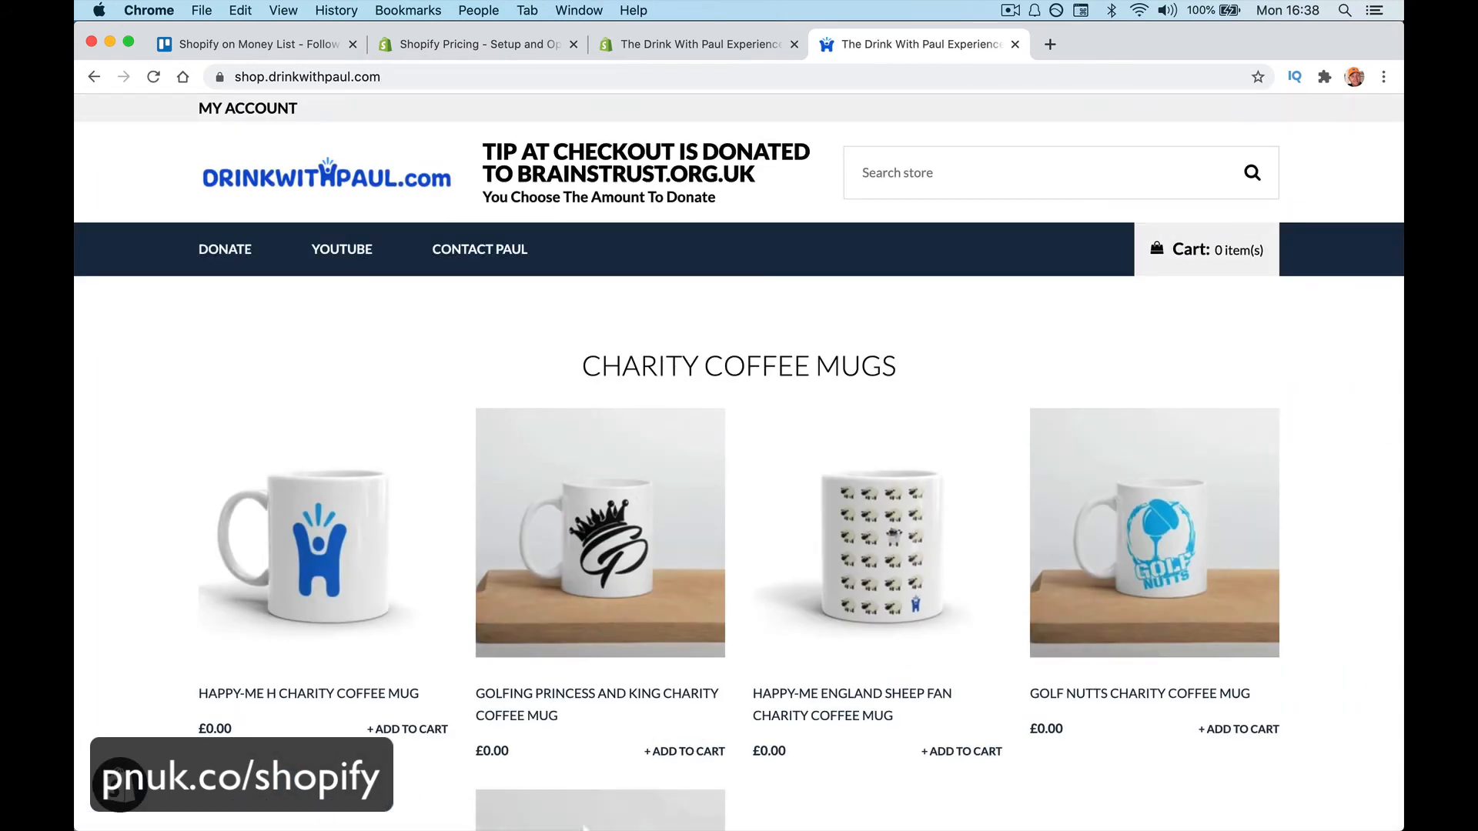
{"action": "left_click", "coordinate": [434, 791]}
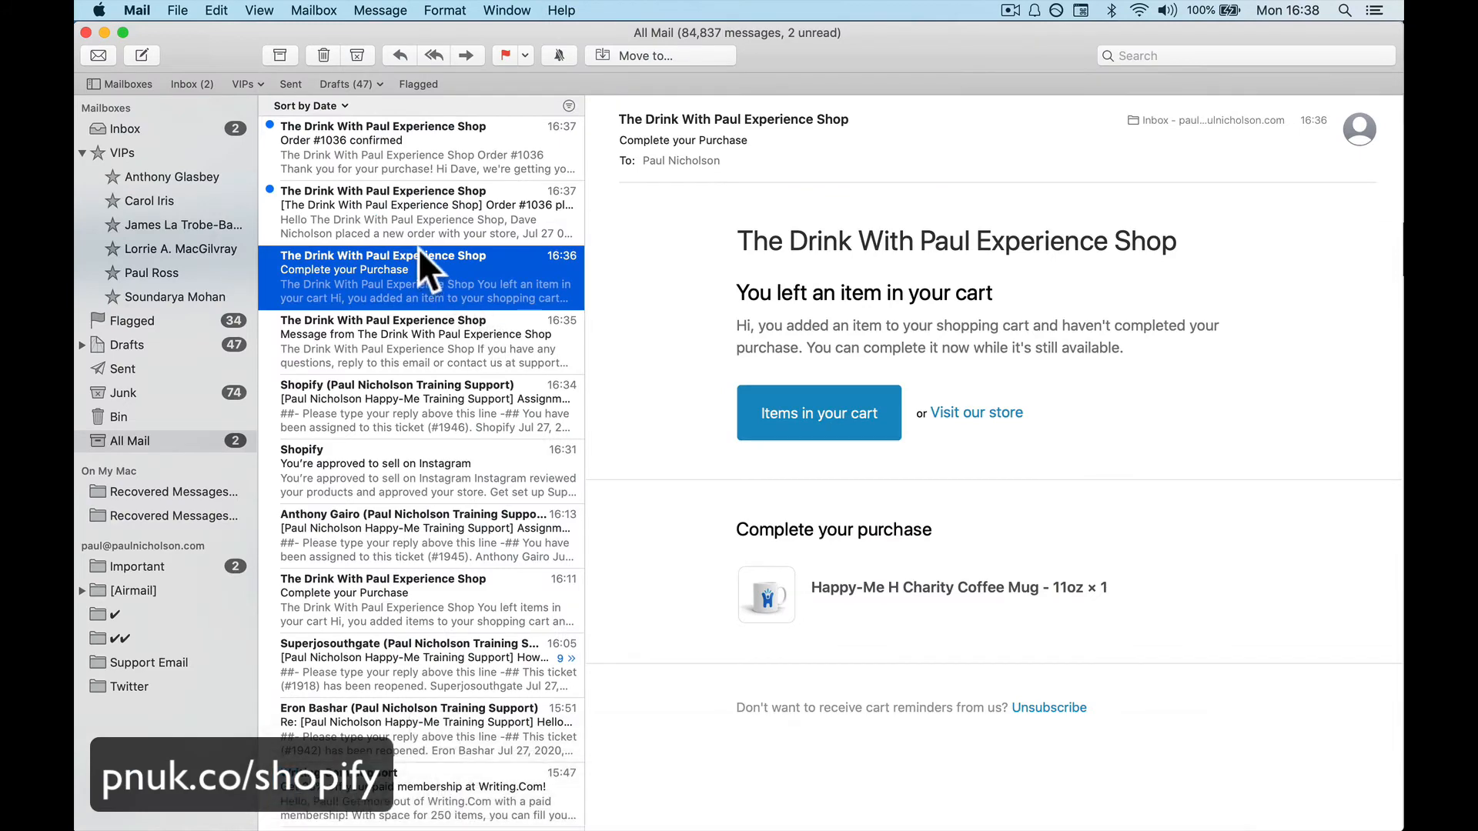
Open the 'Order #1036 placed' email in Mail and follow its View order #1036 link
{"action": "left_click", "coordinate": [417, 219]}
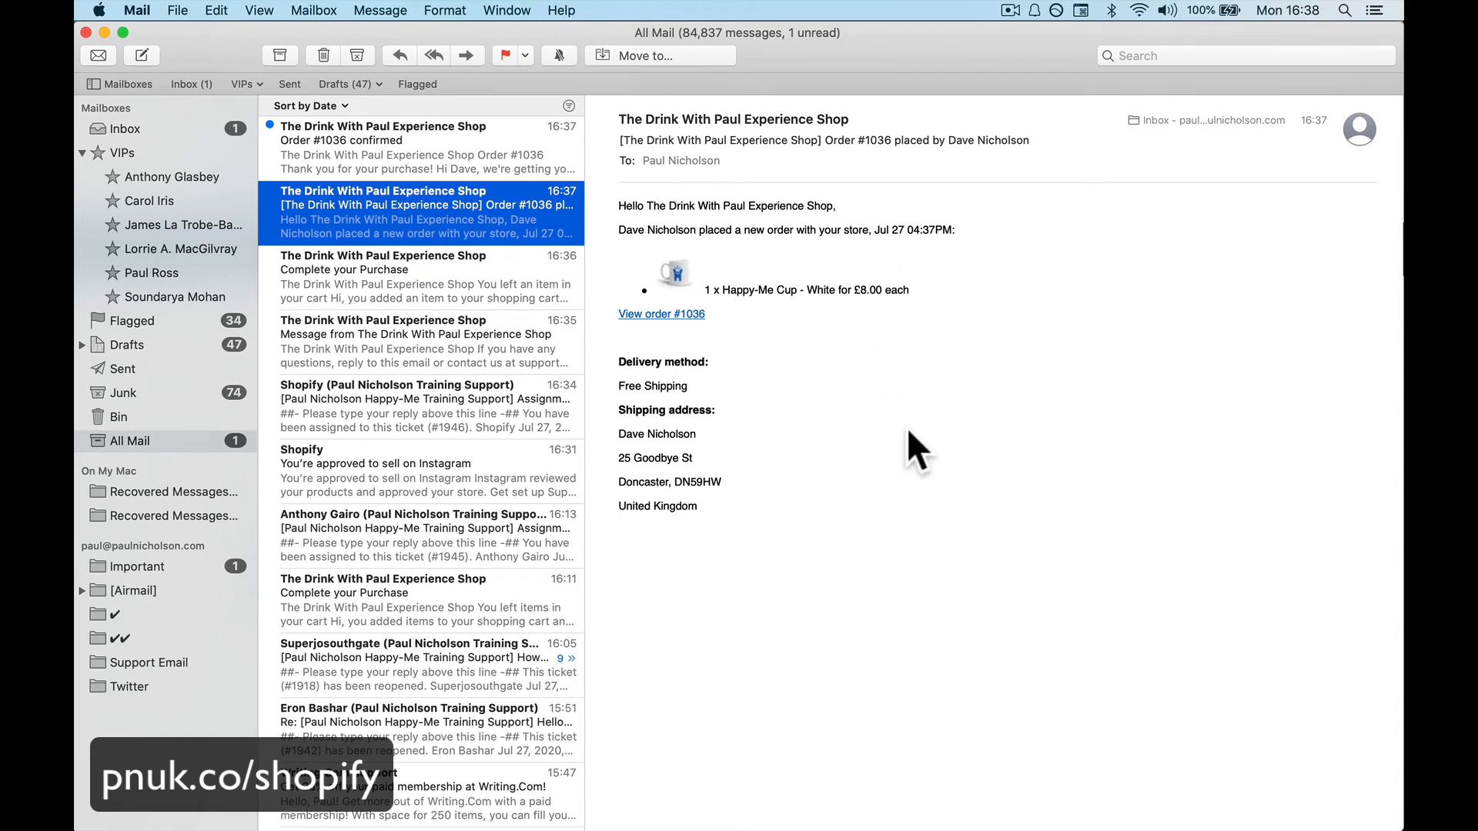
{"action": "left_click", "coordinate": [784, 512]}
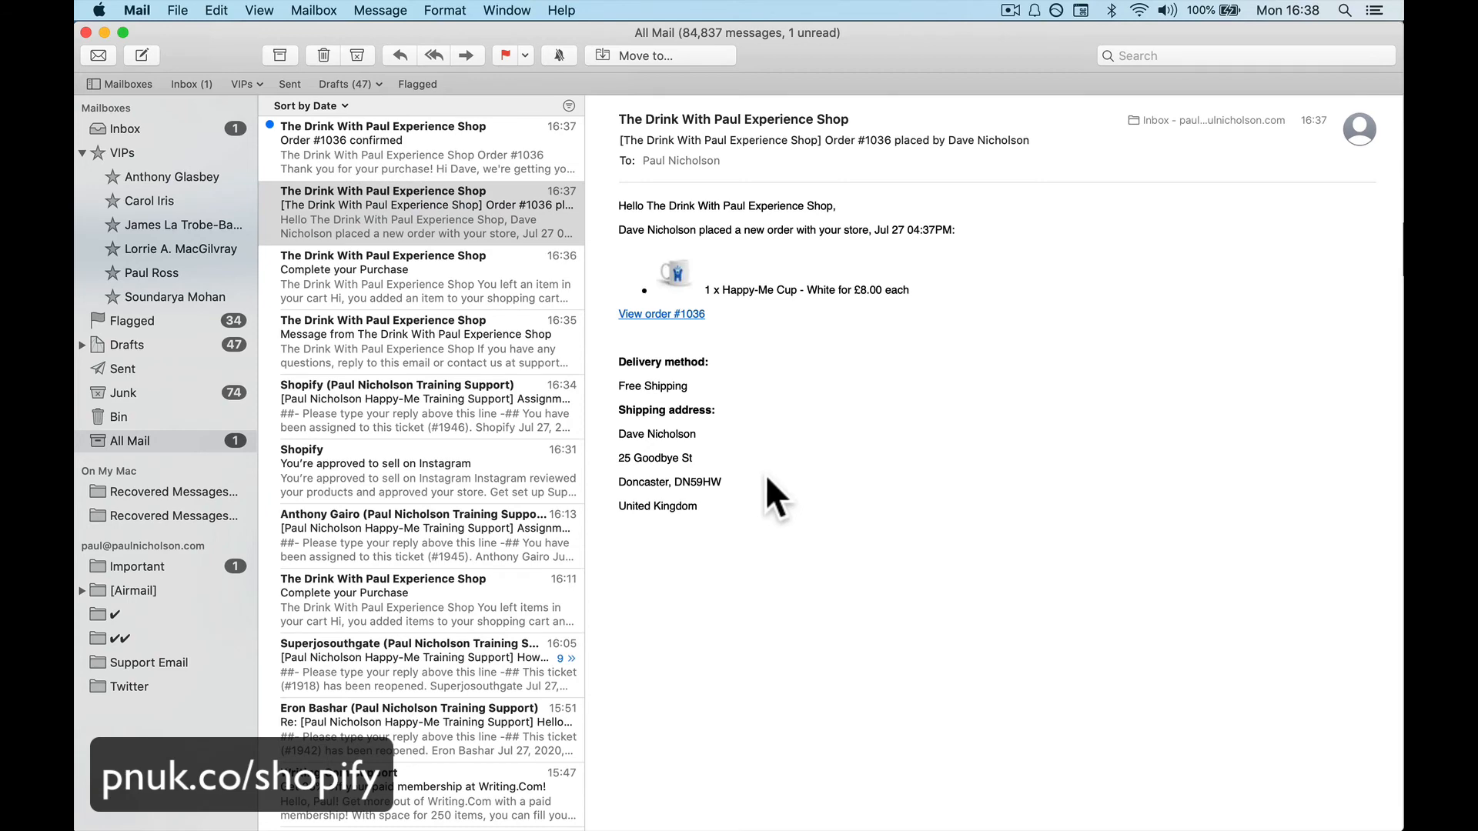
{"action": "left_click", "coordinate": [678, 313]}
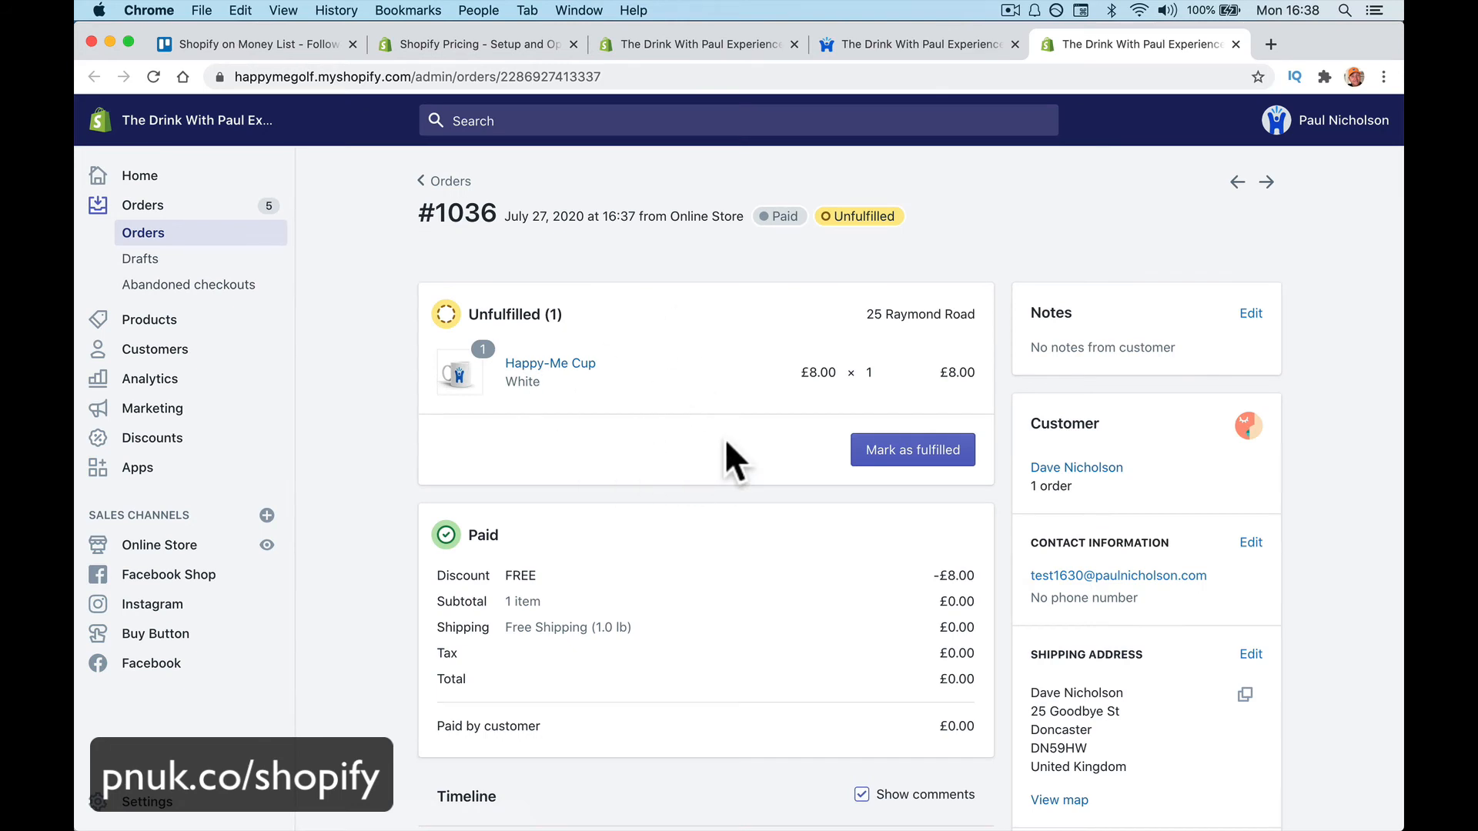
Review the order #1036 admin page, then return to Mail
{"action": "scroll", "coordinate": [725, 444], "scroll_direction": "down", "scroll_amount": 9}
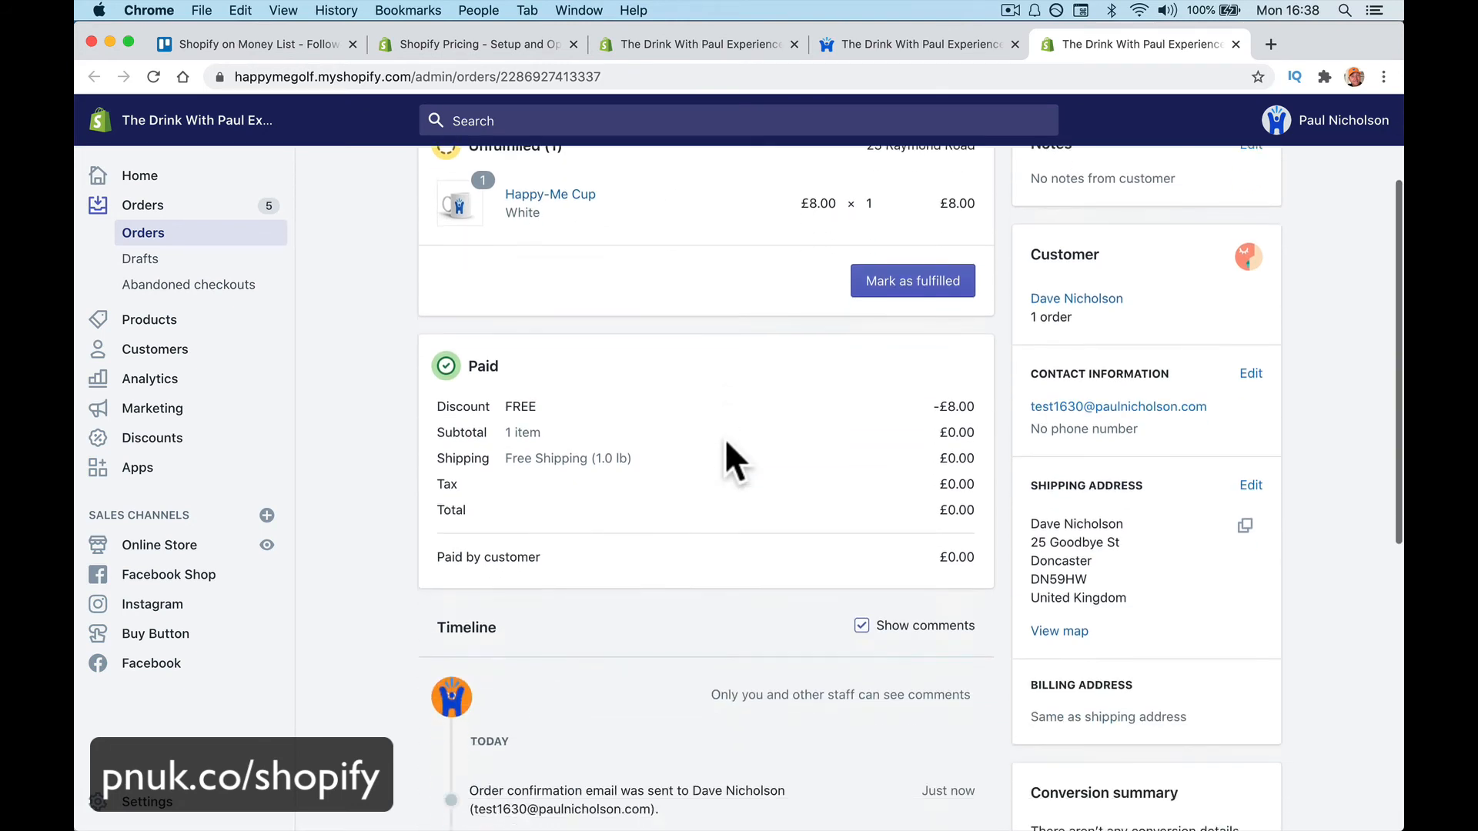
{"action": "scroll", "coordinate": [723, 437], "scroll_direction": "up", "scroll_amount": 9}
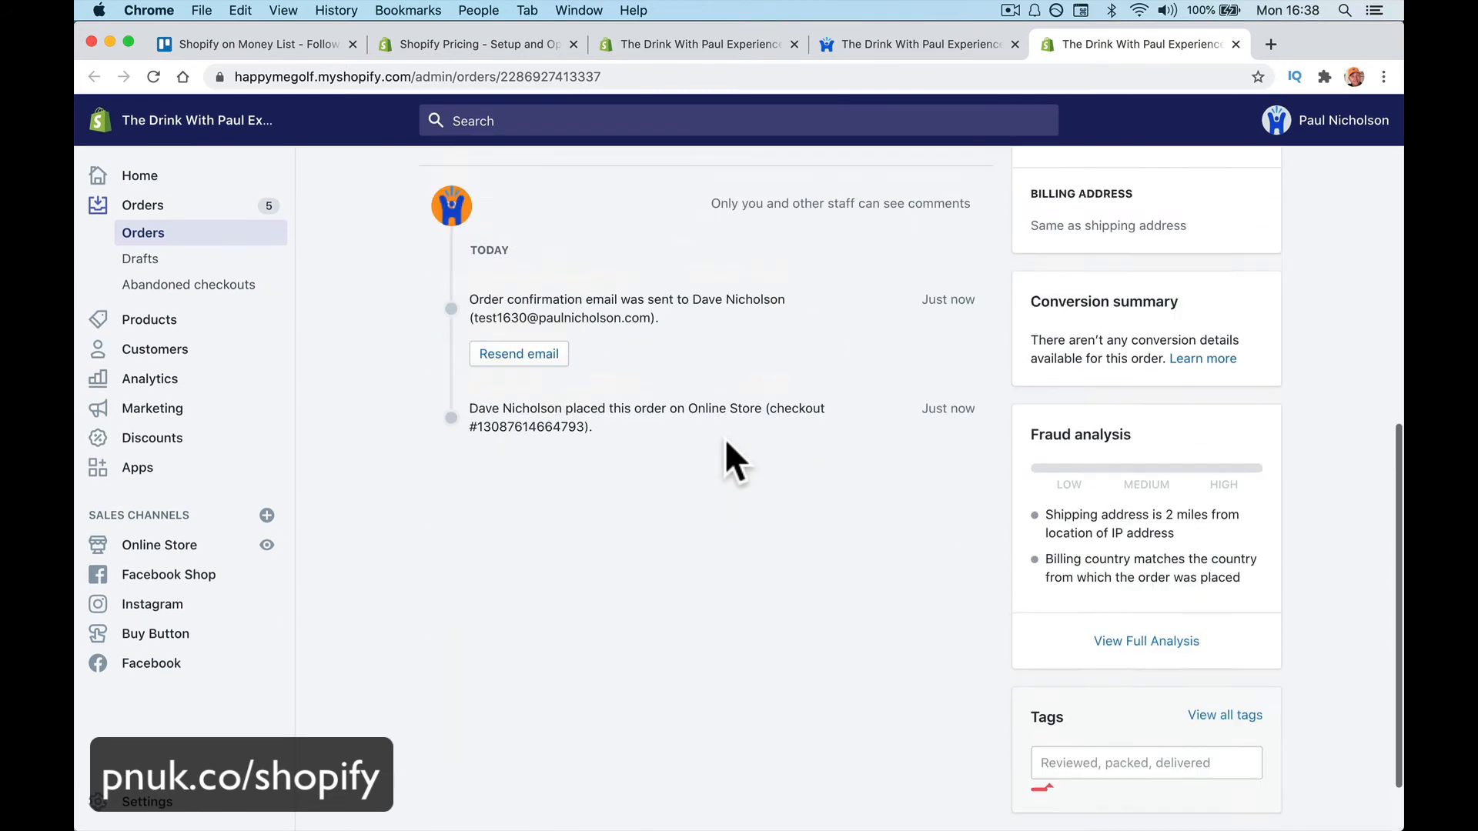
{"action": "mouse_move", "coordinate": [612, 816]}
{"action": "left_click", "coordinate": [433, 785]}
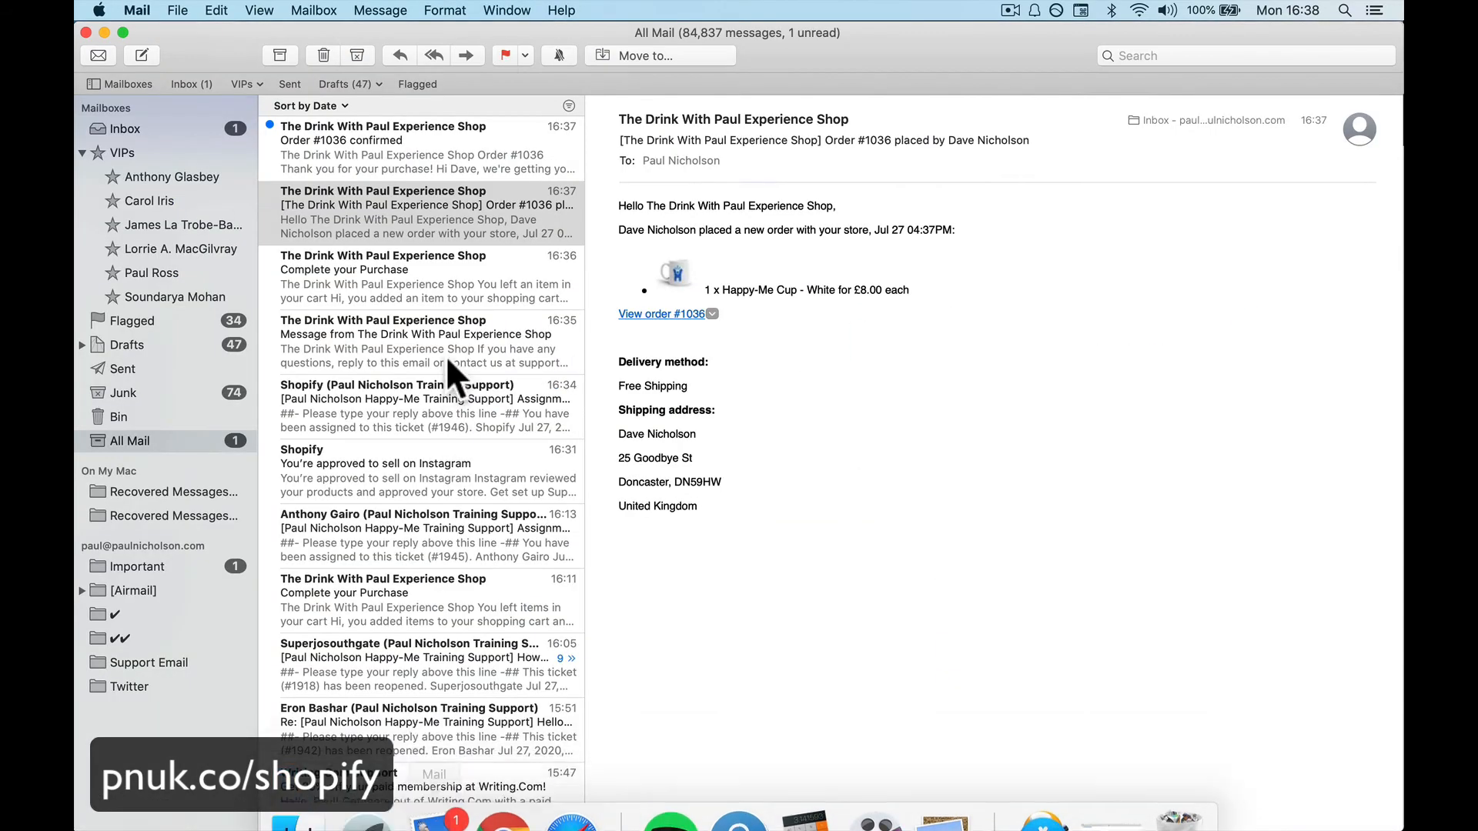
Read the customer's 'Order #1036 confirmed' email, view its order status page, then close it
{"action": "left_click", "coordinate": [408, 145]}
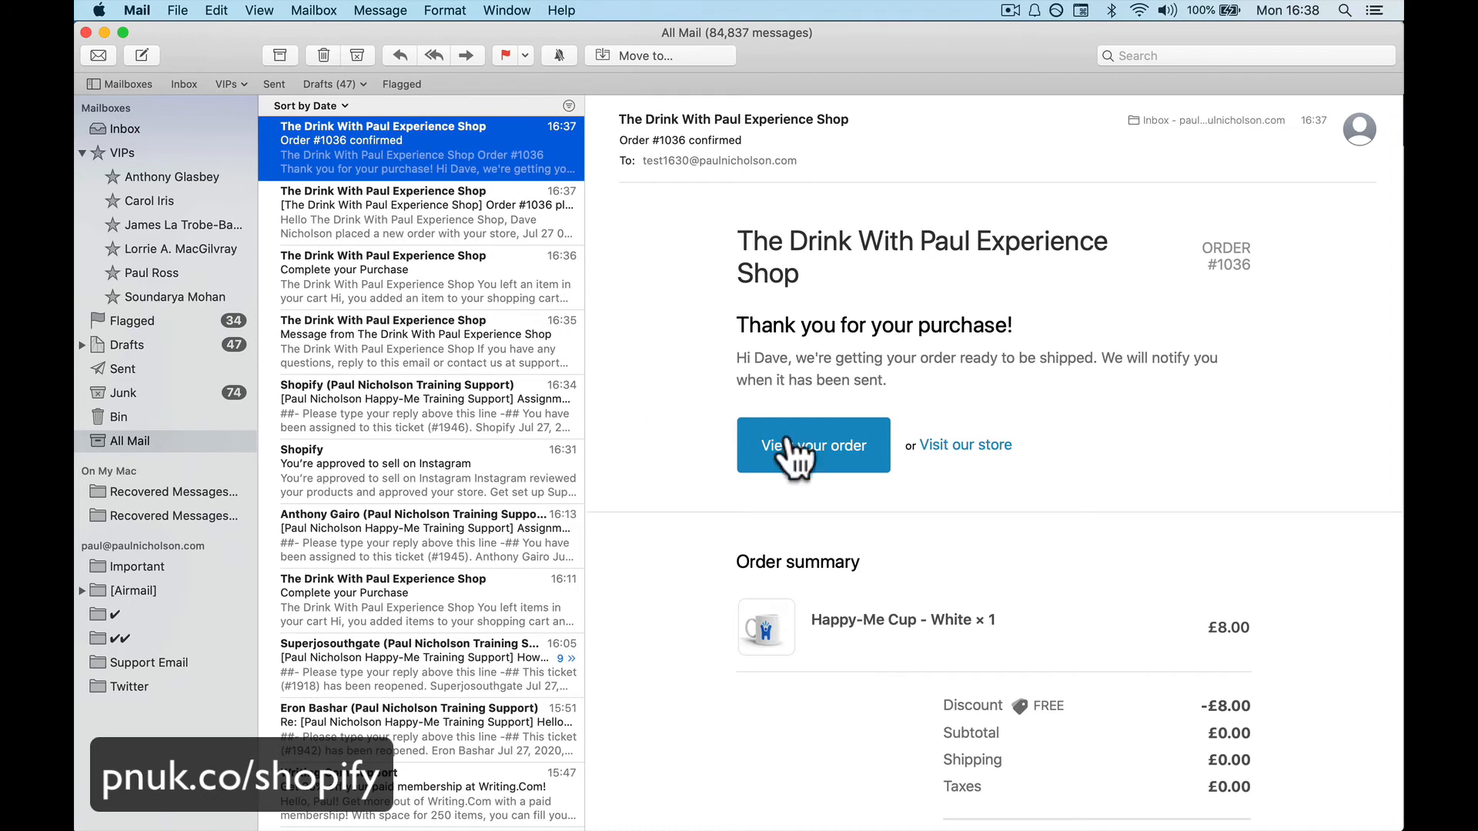
{"action": "scroll", "coordinate": [945, 565], "scroll_direction": "down", "scroll_amount": 2}
{"action": "scroll", "coordinate": [945, 566], "scroll_direction": "up", "scroll_amount": 2}
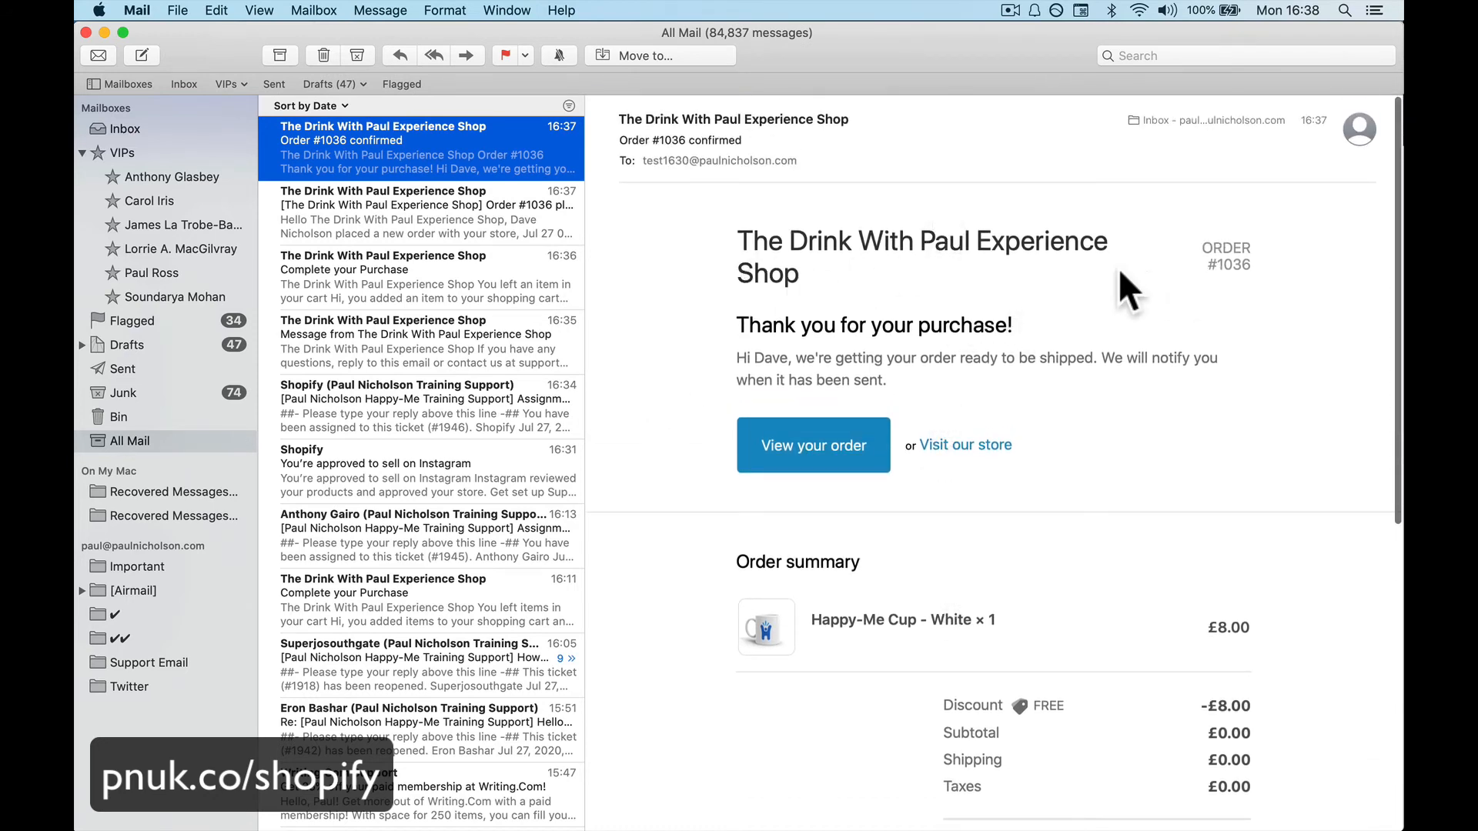
{"action": "scroll", "coordinate": [1148, 443], "scroll_direction": "down", "scroll_amount": 6}
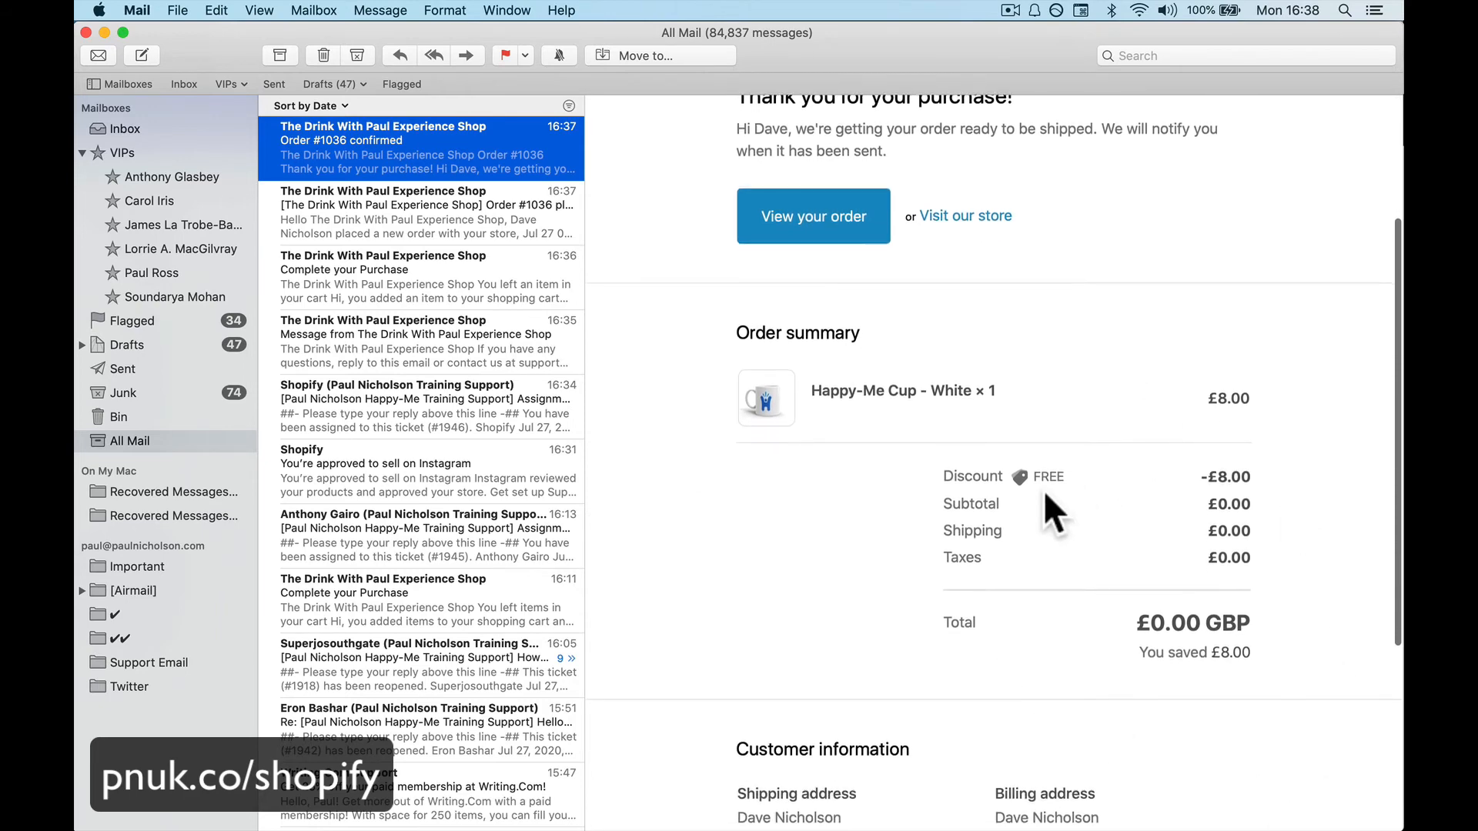
{"action": "scroll", "coordinate": [736, 428], "scroll_direction": "up", "scroll_amount": 6}
{"action": "left_click", "coordinate": [741, 443]}
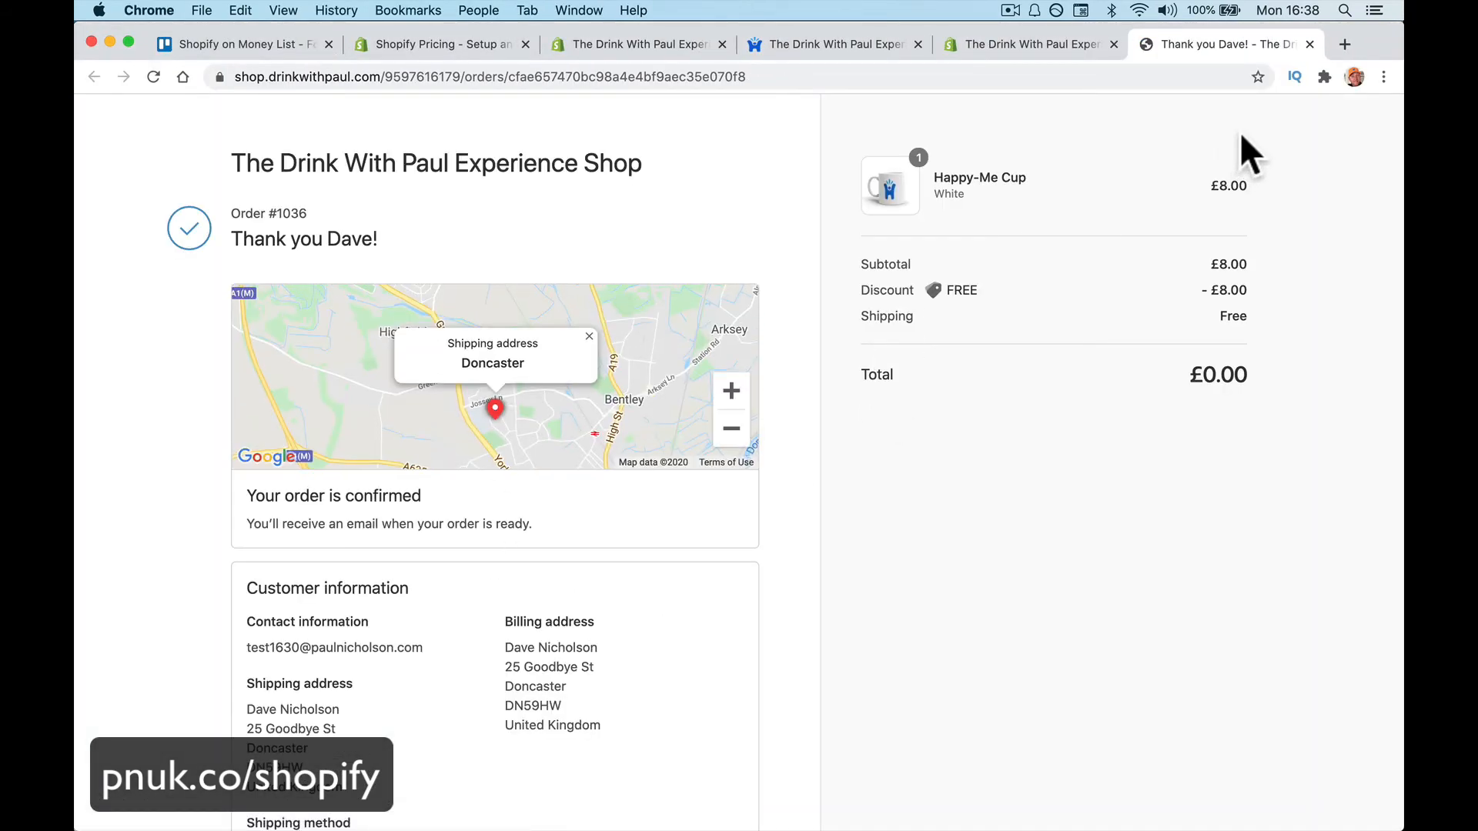
{"action": "left_click", "coordinate": [1309, 44]}
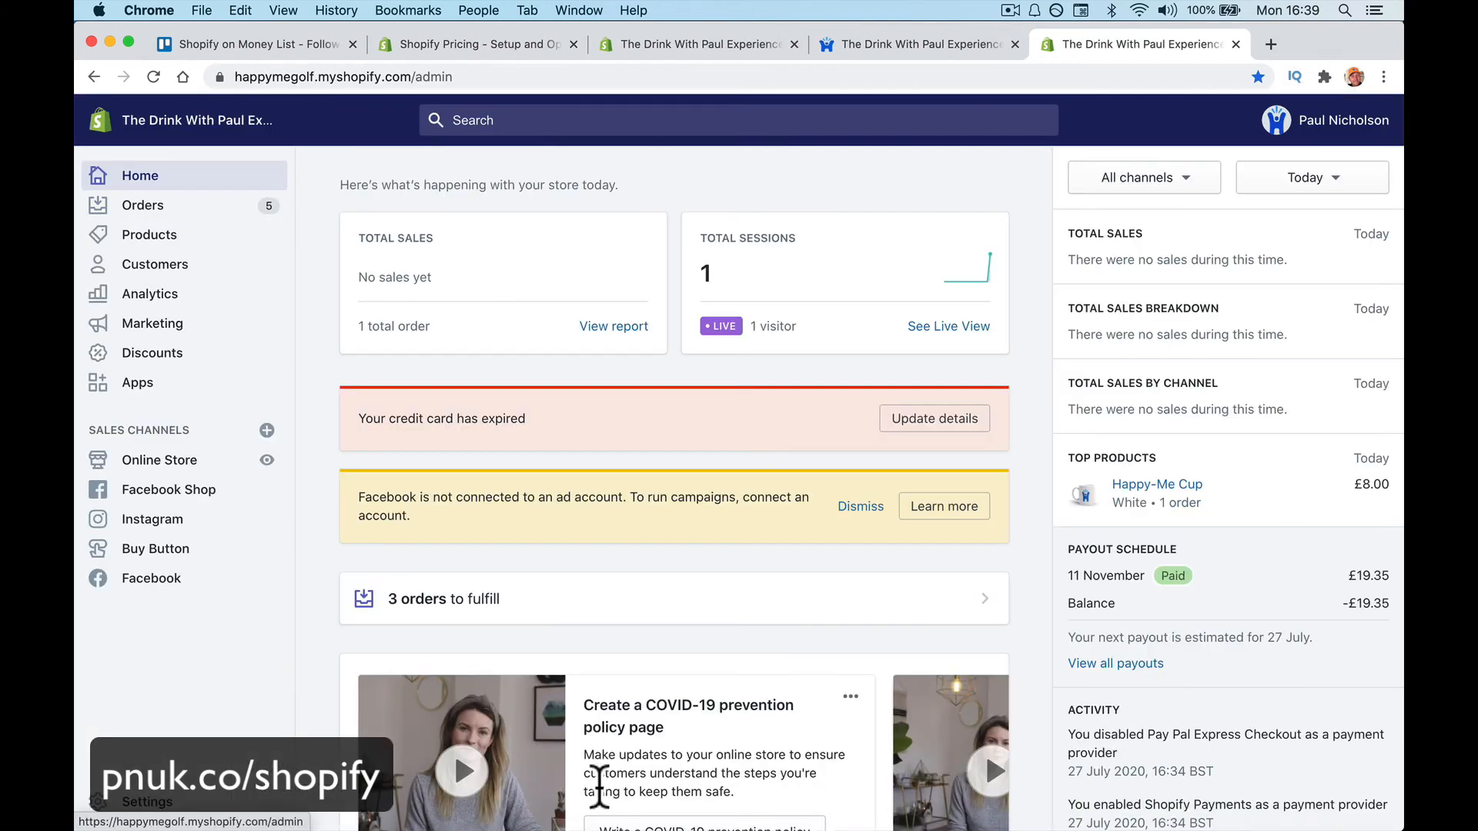
Reopen the 'Order #1036 placed' notification and open order #1036 in the admin again
{"action": "mouse_move", "coordinate": [512, 816]}
{"action": "left_click", "coordinate": [435, 792]}
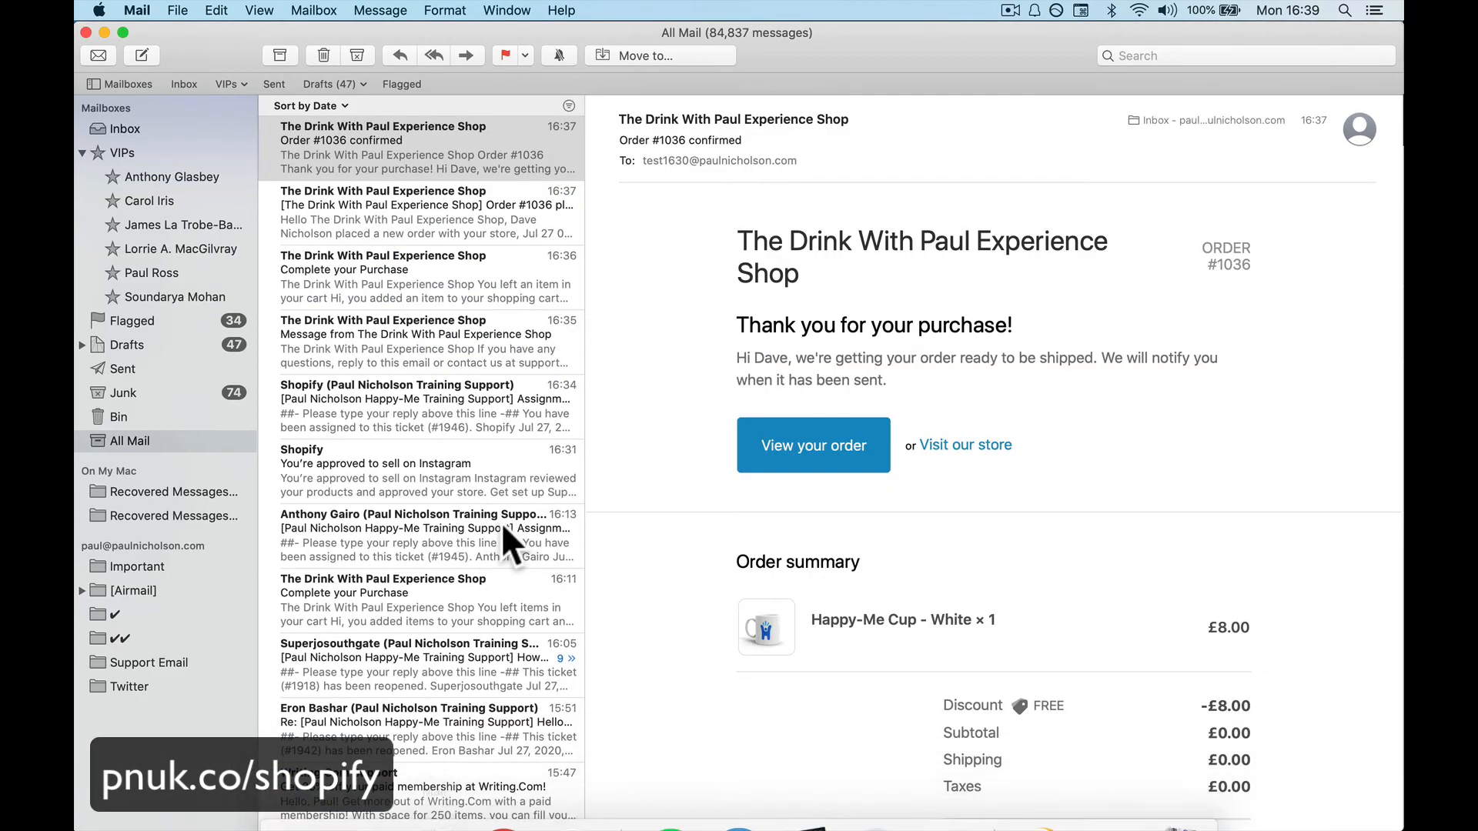
{"action": "left_click", "coordinate": [426, 220]}
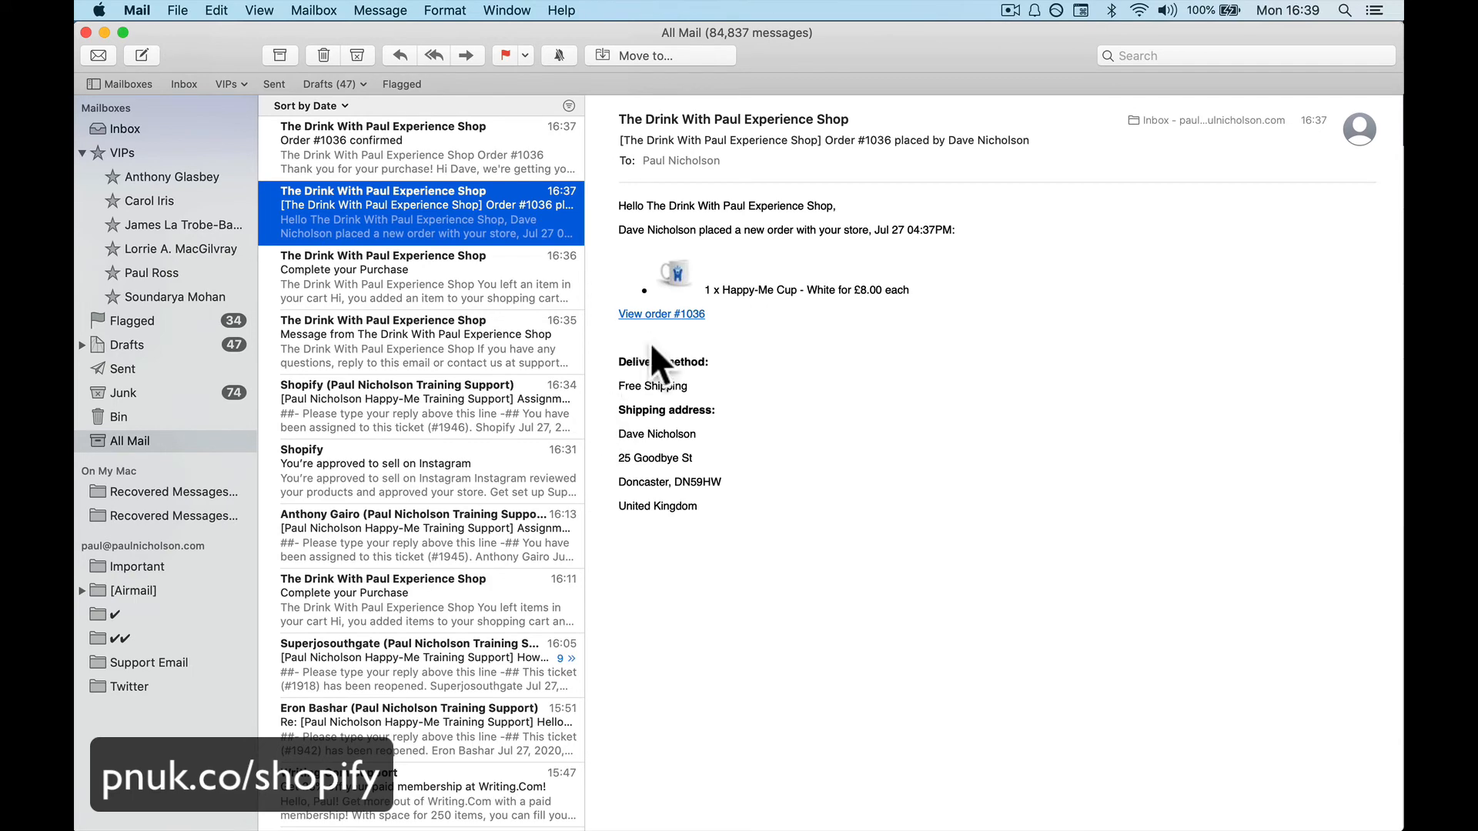
{"action": "left_click", "coordinate": [648, 313]}
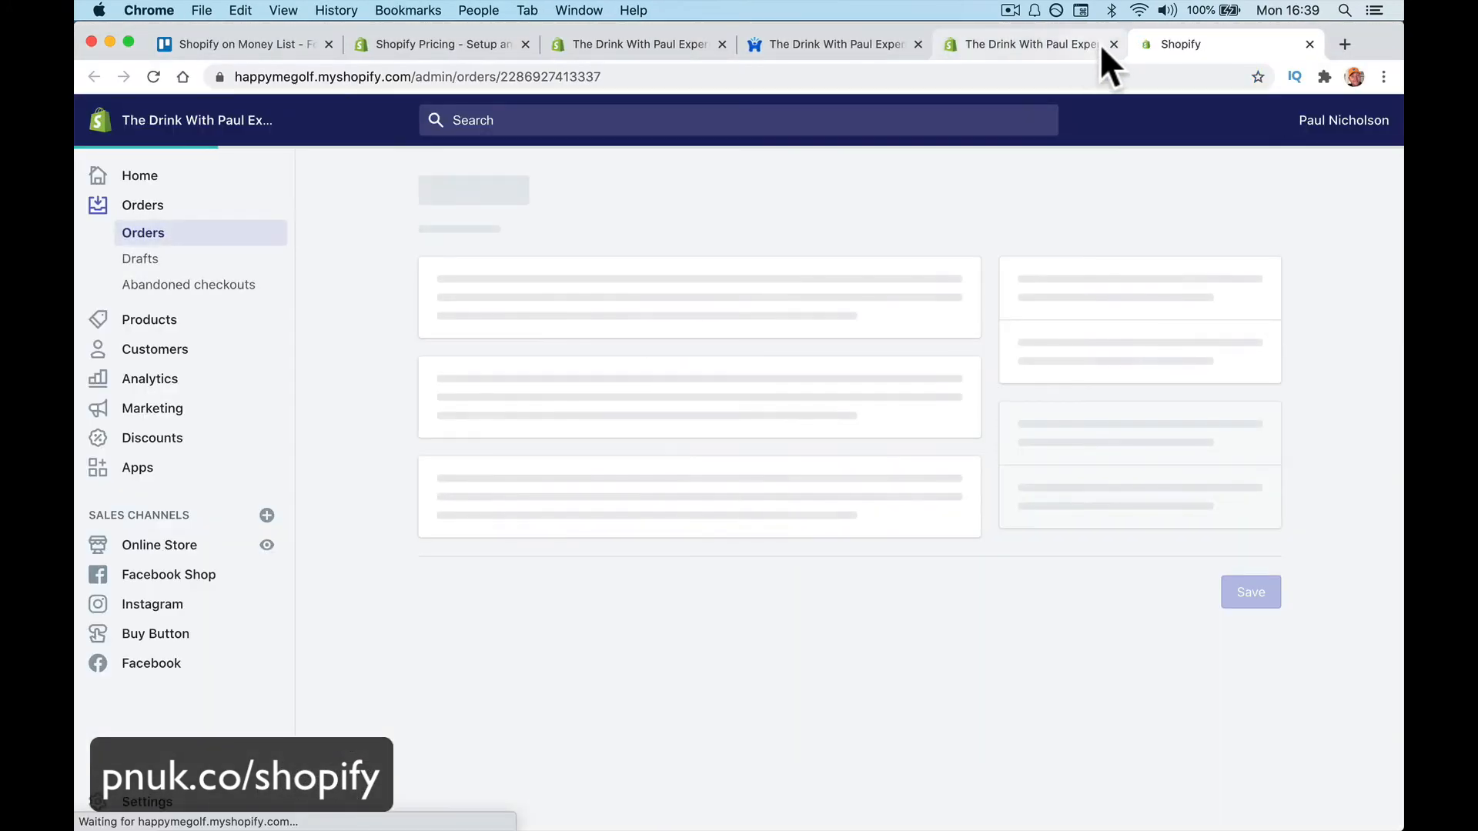
Close the duplicate store tabs, keeping only order #1036's page, and review it
{"action": "left_click", "coordinate": [1109, 43]}
{"action": "key", "text": "super+w"}
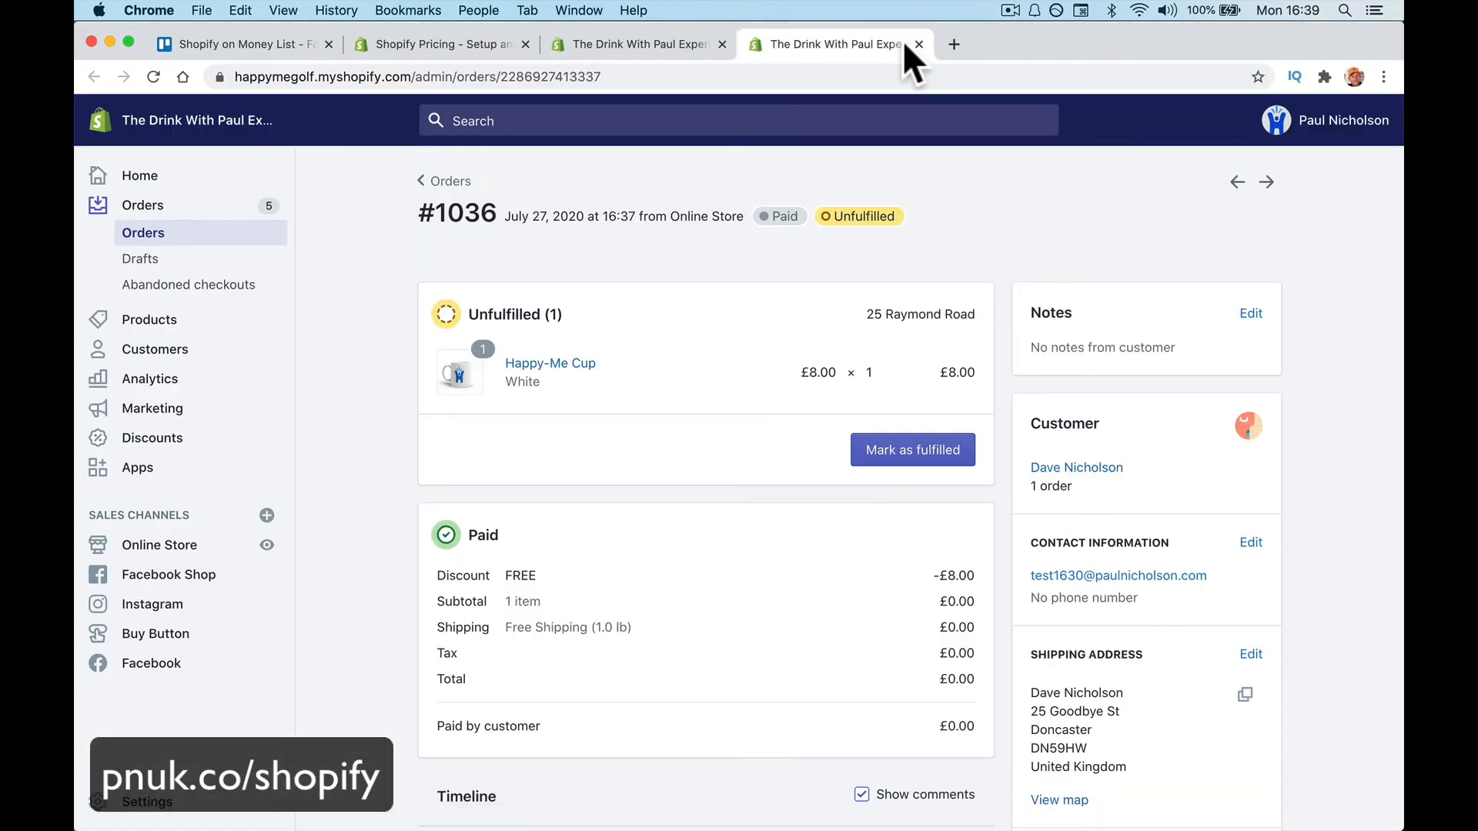
{"action": "left_click", "coordinate": [722, 44]}
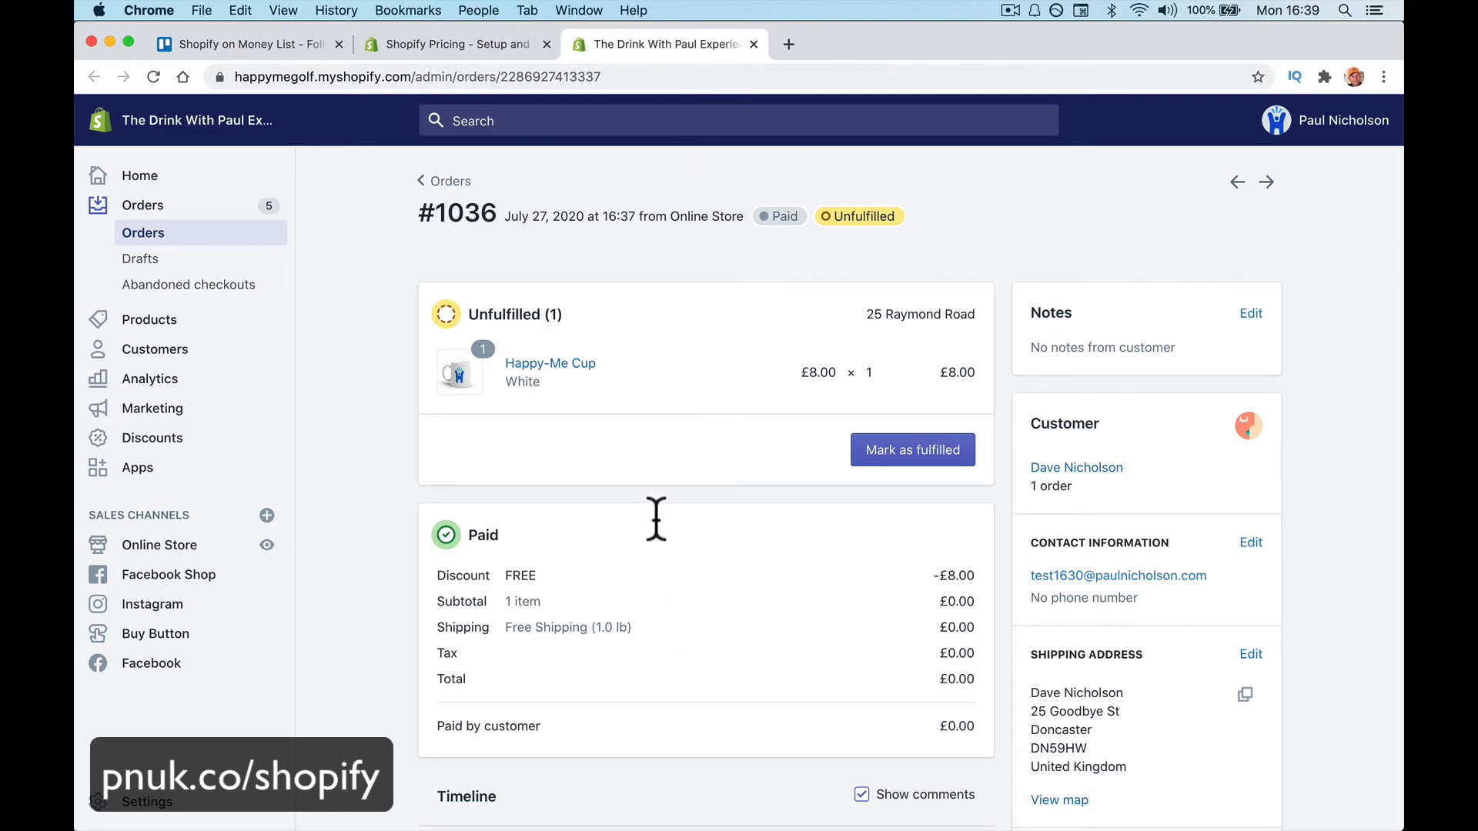
{"action": "scroll", "coordinate": [813, 741], "scroll_direction": "down", "scroll_amount": 3}
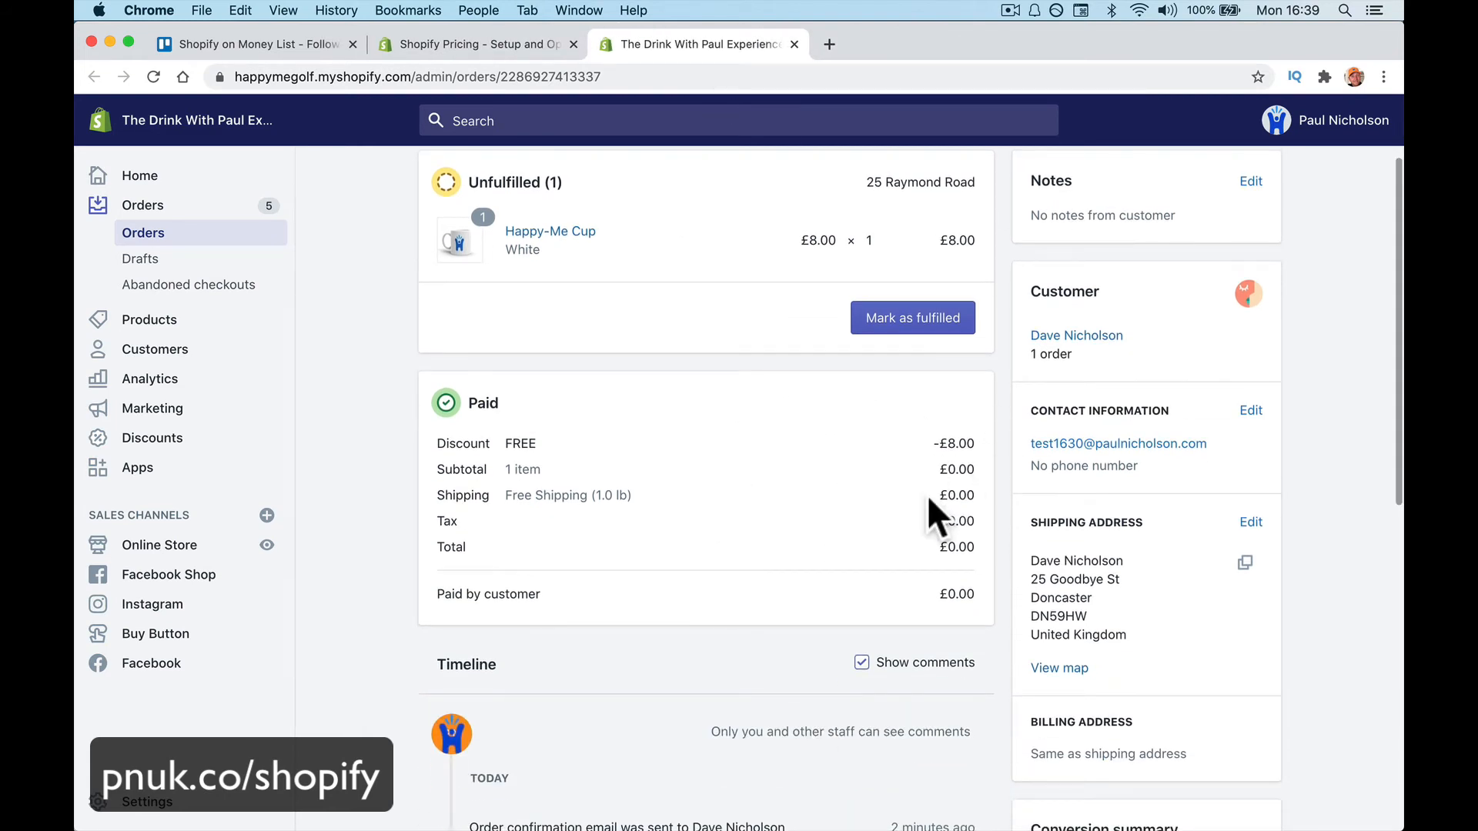
{"action": "scroll", "coordinate": [760, 620], "scroll_direction": "up", "scroll_amount": 3}
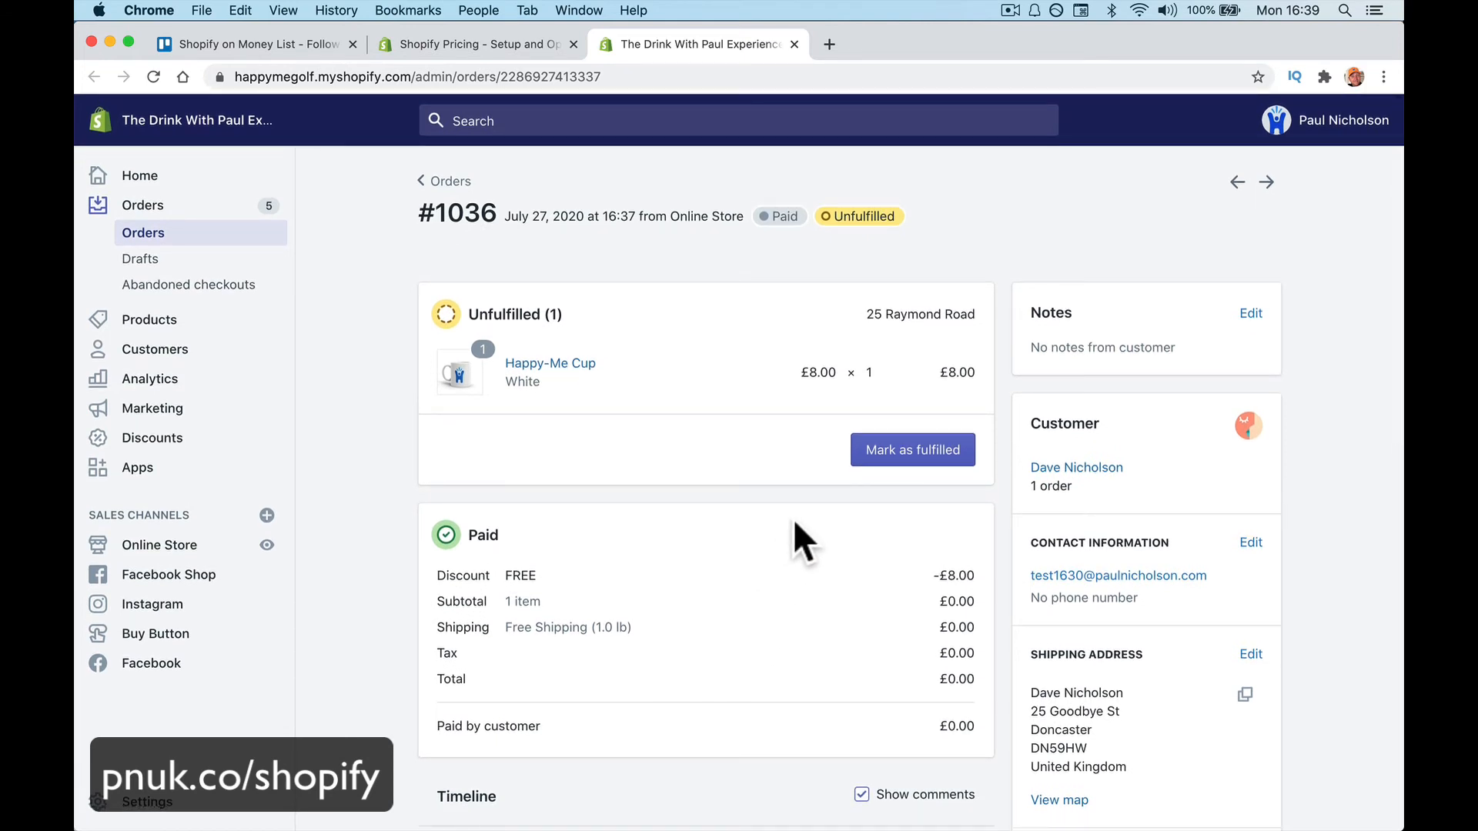
Start marking order #1036 fulfilled and enter a test tracking number, retyping after a typo
{"action": "left_click", "coordinate": [888, 460]}
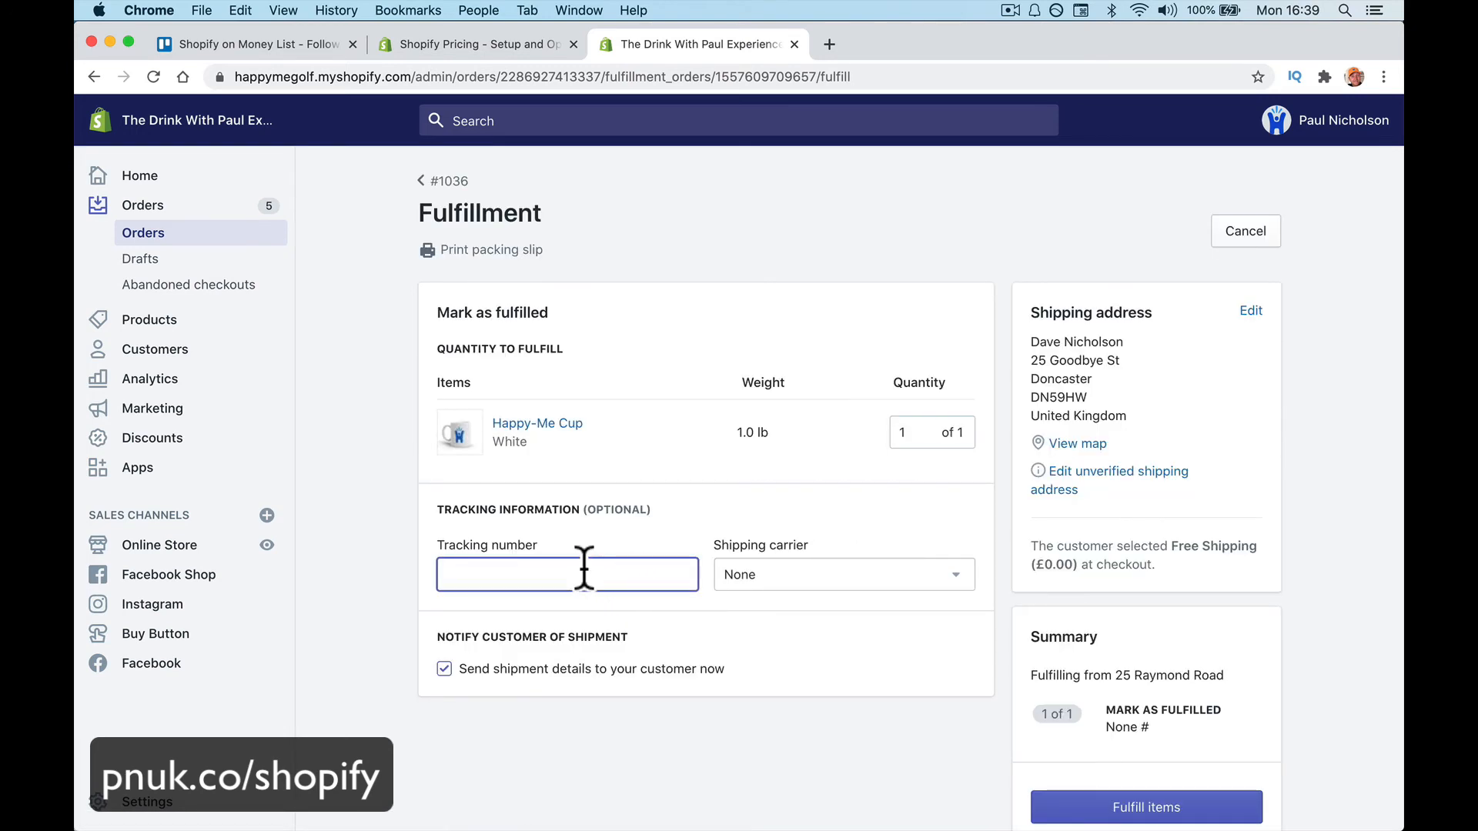
{"action": "type", "text": "uifkelisfsj;khfdgsfk'sehb;"}
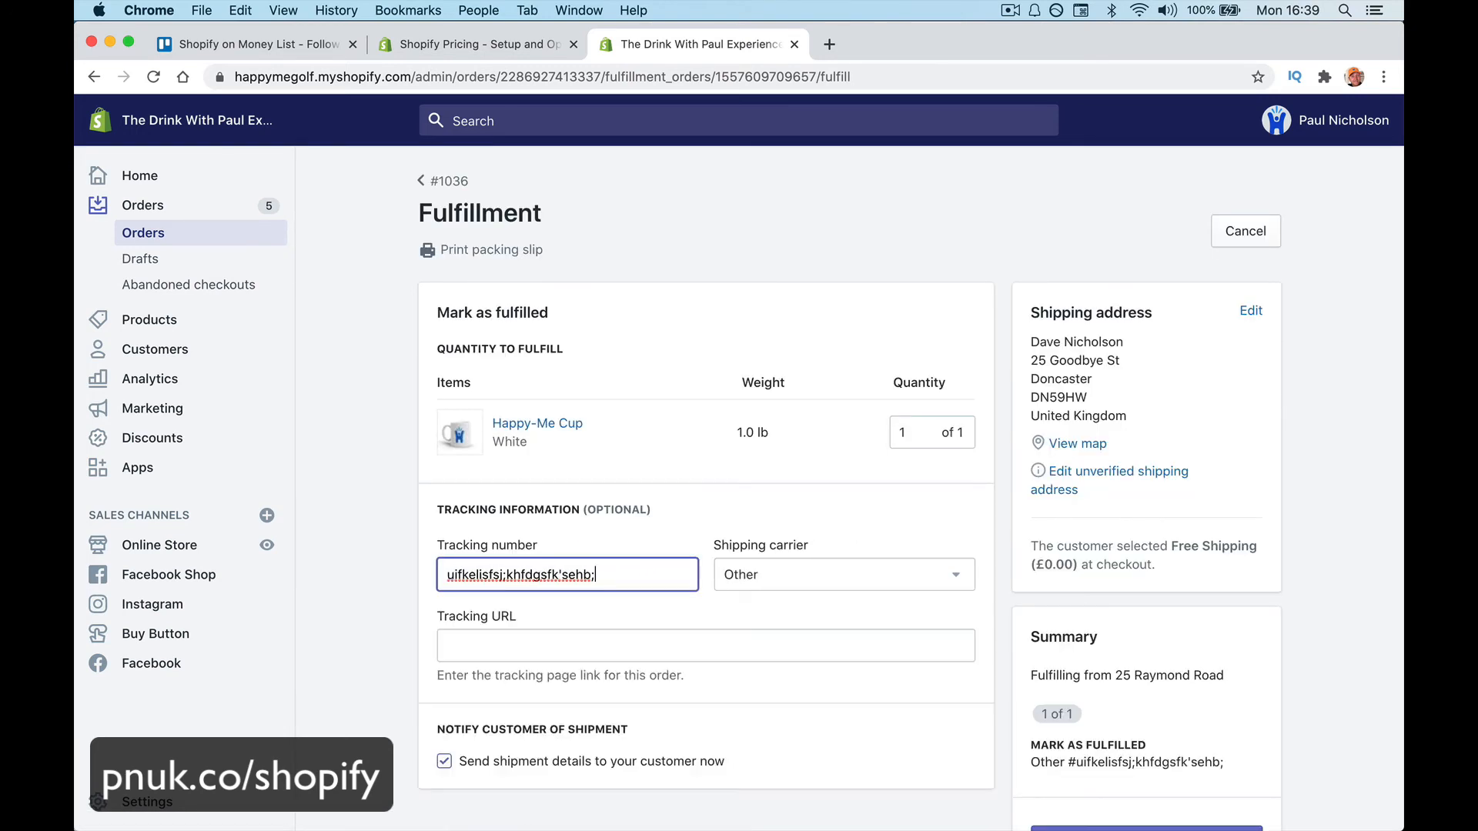
{"action": "key", "text": "super+a"}
{"action": "key", "text": "BackSpace"}
{"action": "type", "text": "dkfjgkrdjghkjgh"}
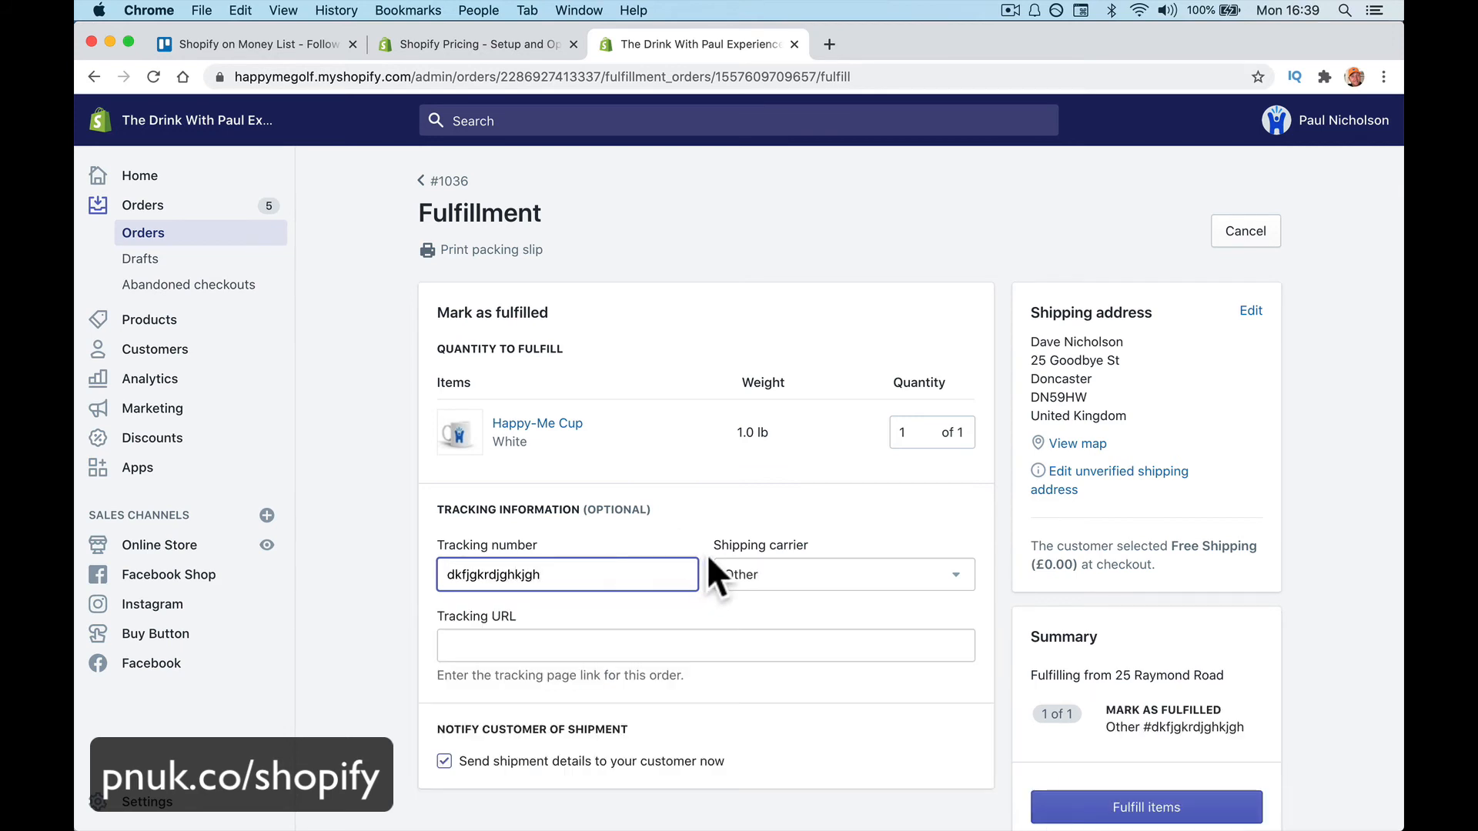
Choose Royal Mail as the shipping carrier and fulfil the items
{"action": "left_click", "coordinate": [767, 574]}
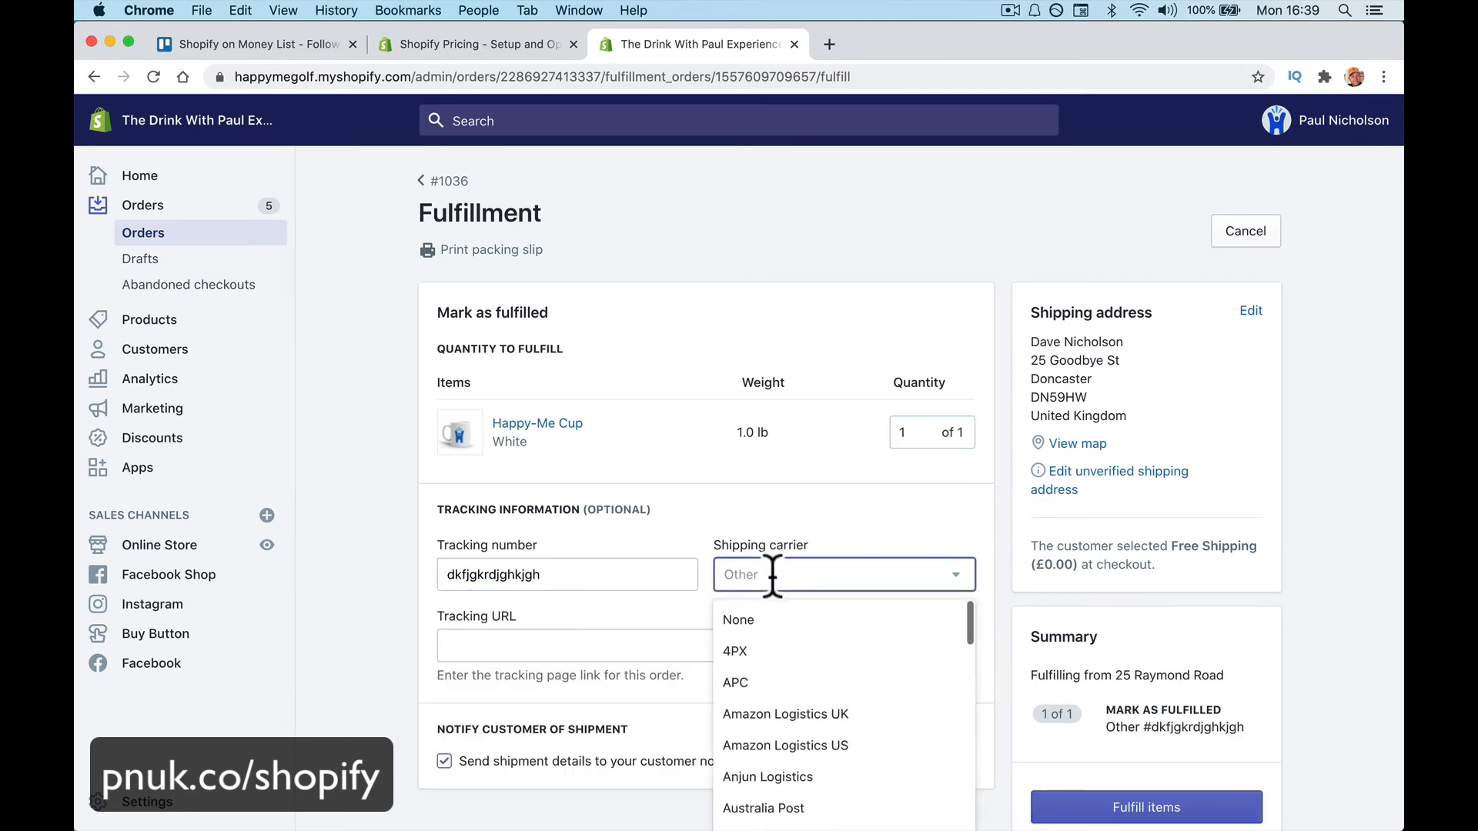
{"action": "scroll", "coordinate": [787, 687], "scroll_direction": "down", "scroll_amount": 15}
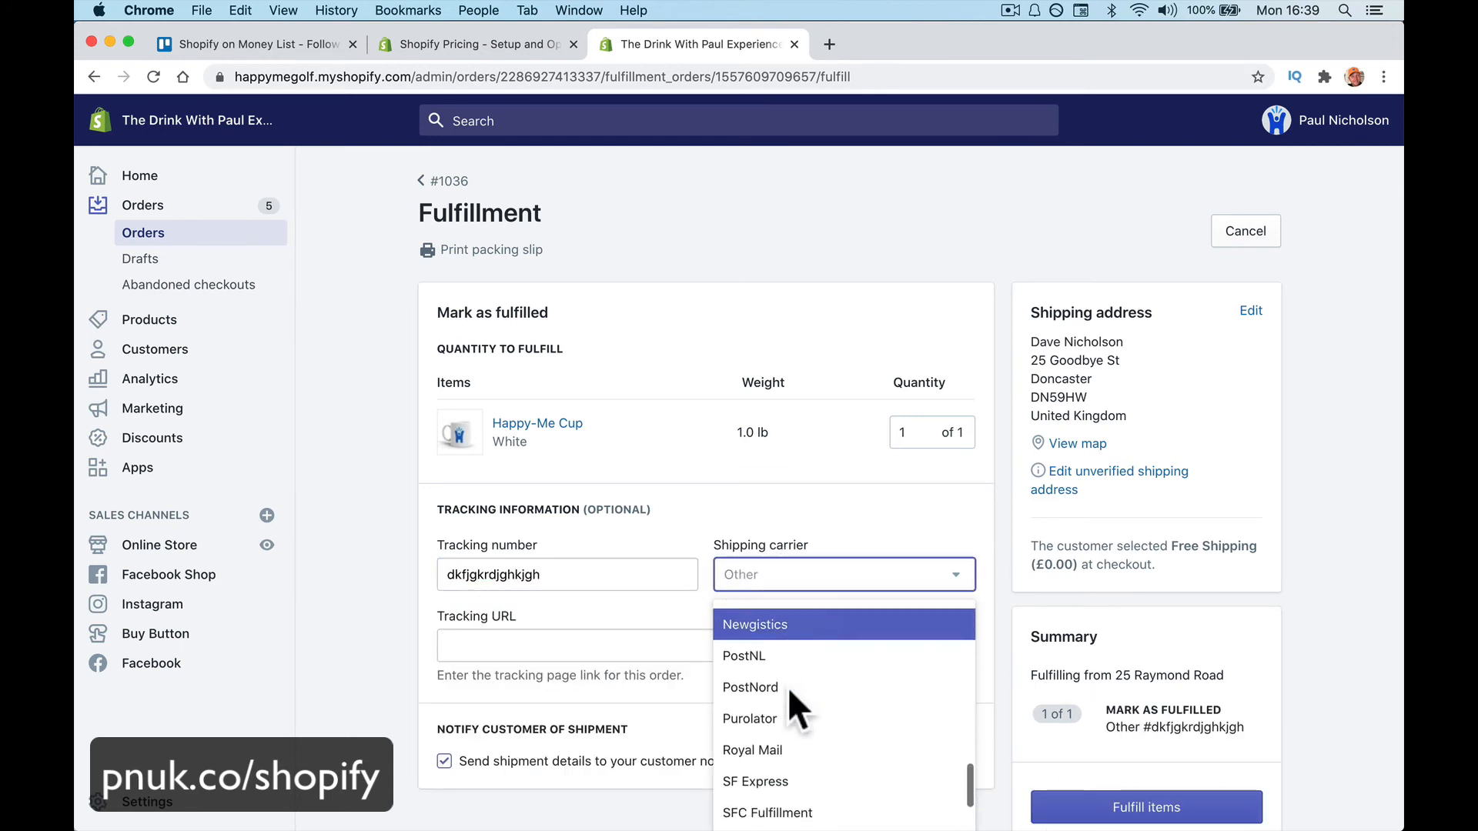
{"action": "type", "text": "royal"}
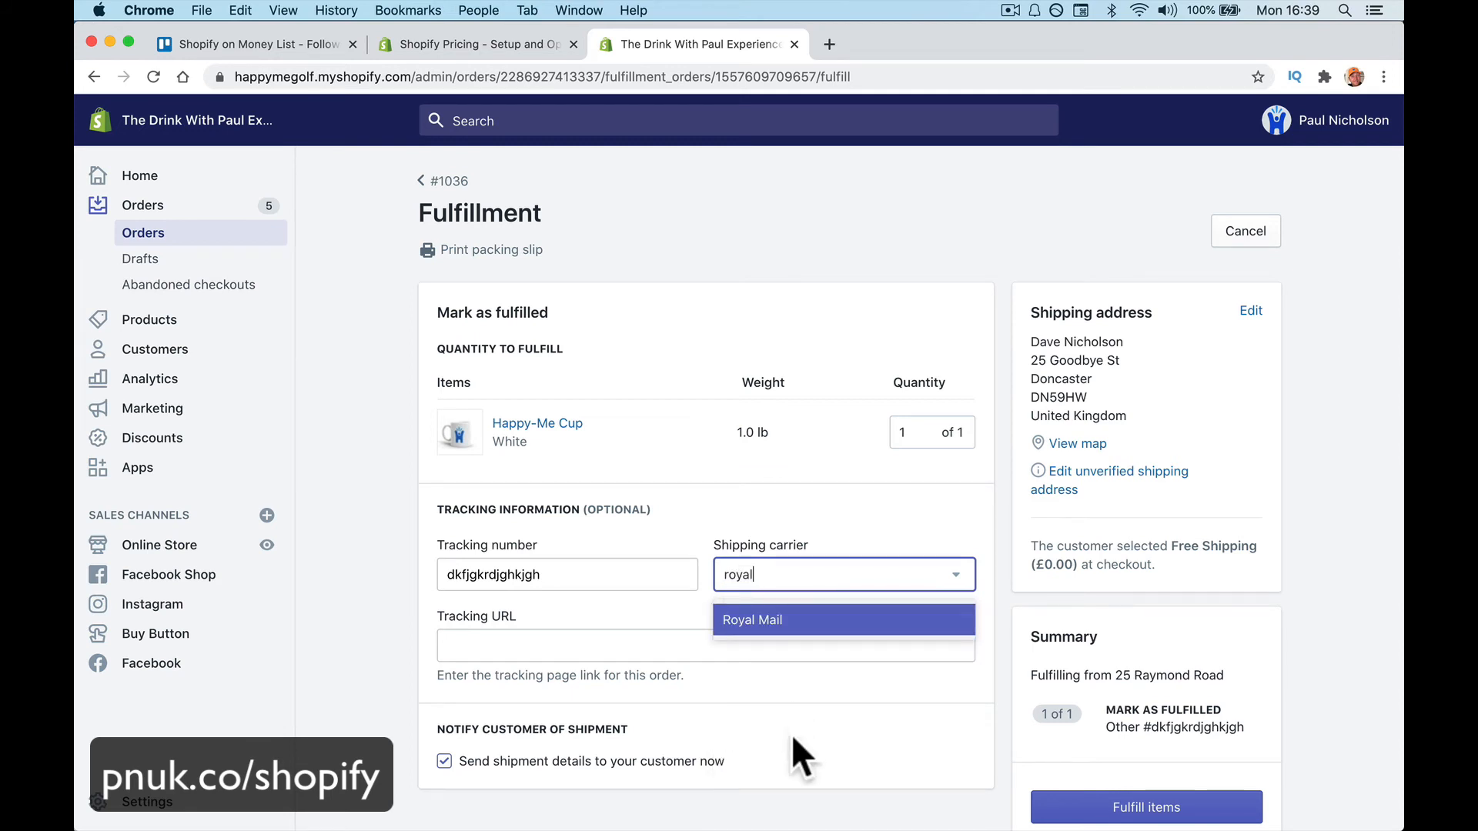
{"action": "left_click", "coordinate": [778, 616]}
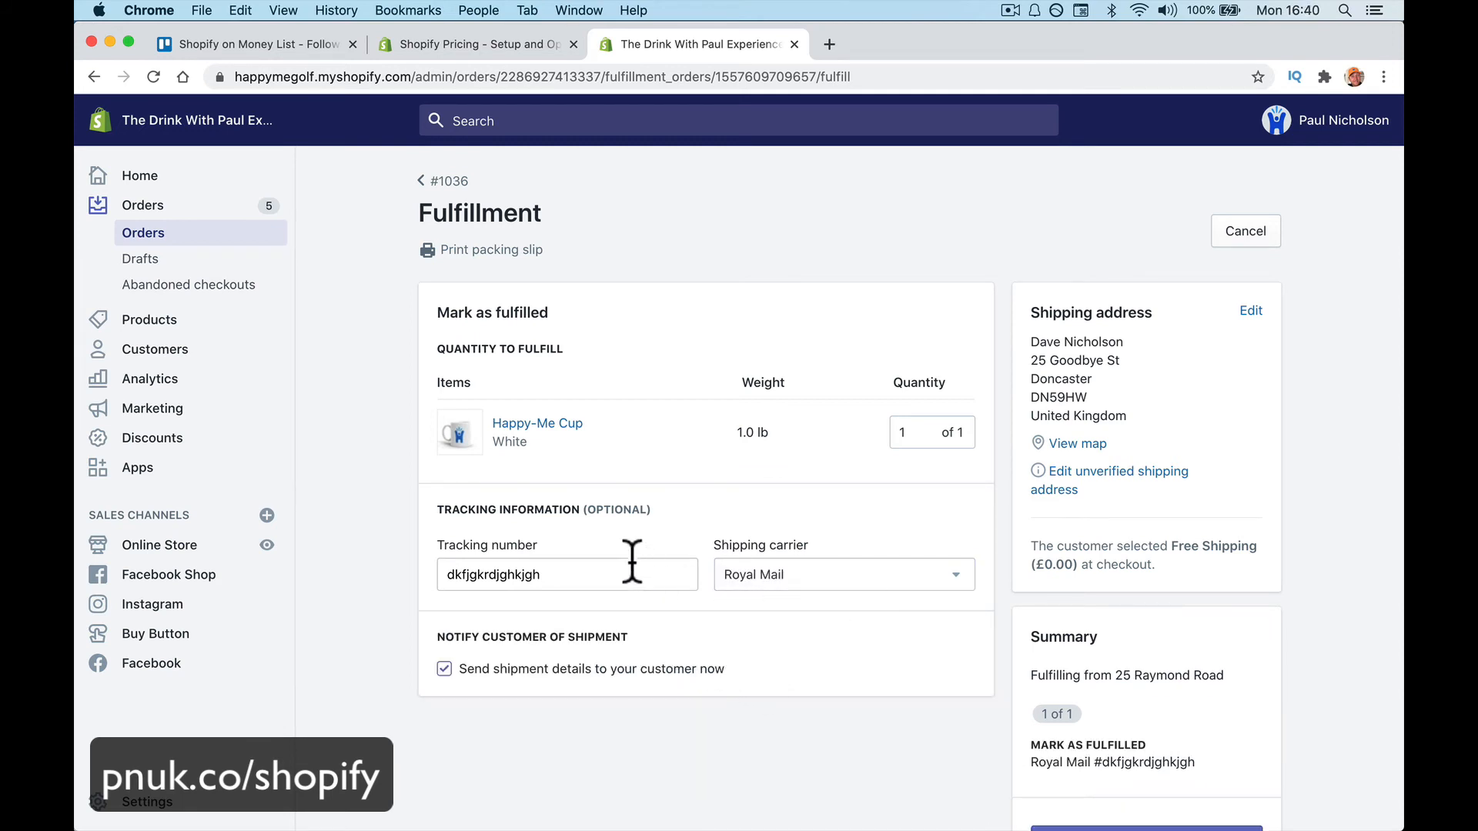
{"action": "scroll", "coordinate": [827, 638], "scroll_direction": "down", "scroll_amount": 3}
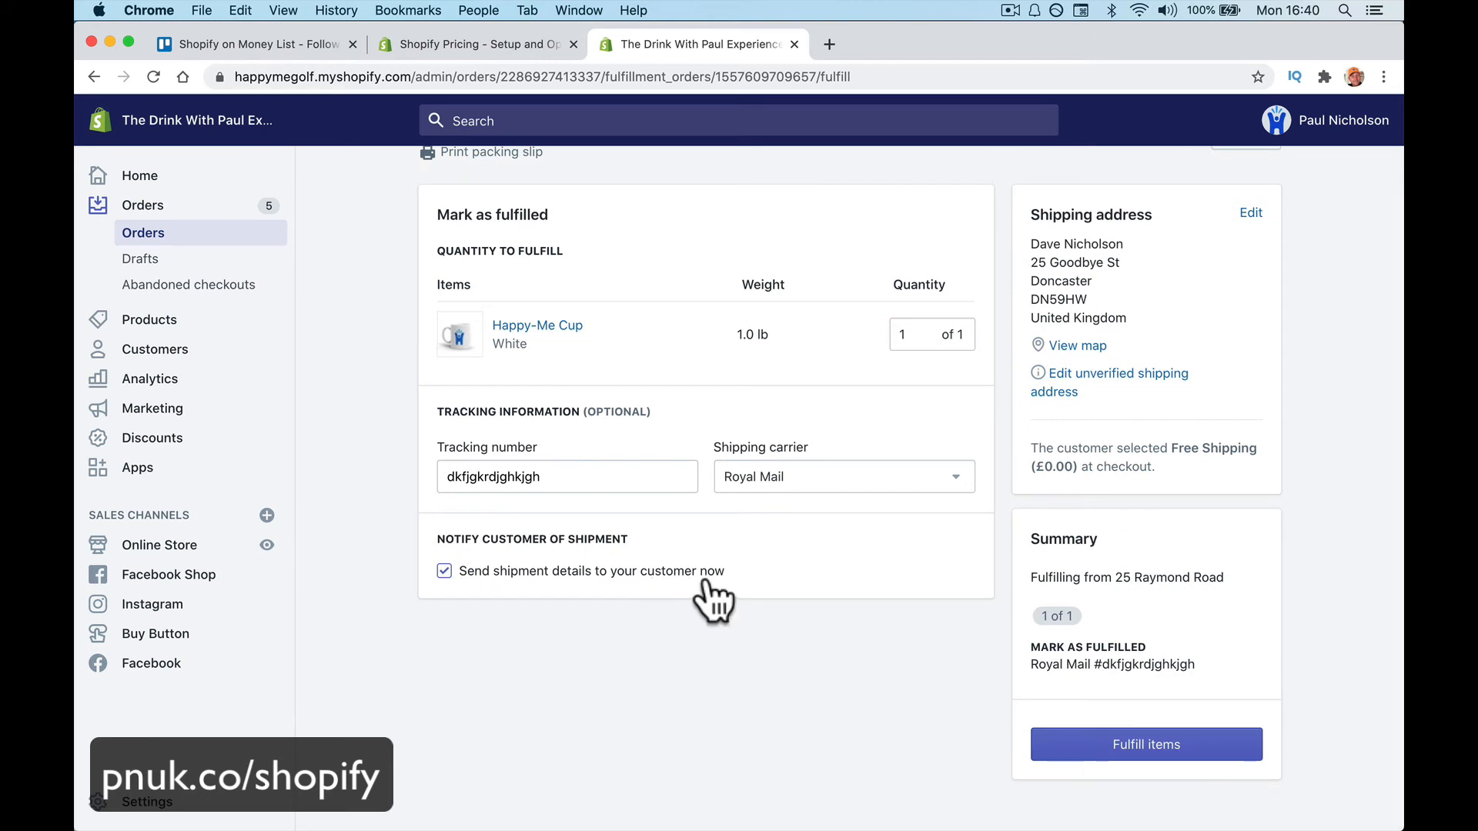
{"action": "left_click", "coordinate": [1086, 746]}
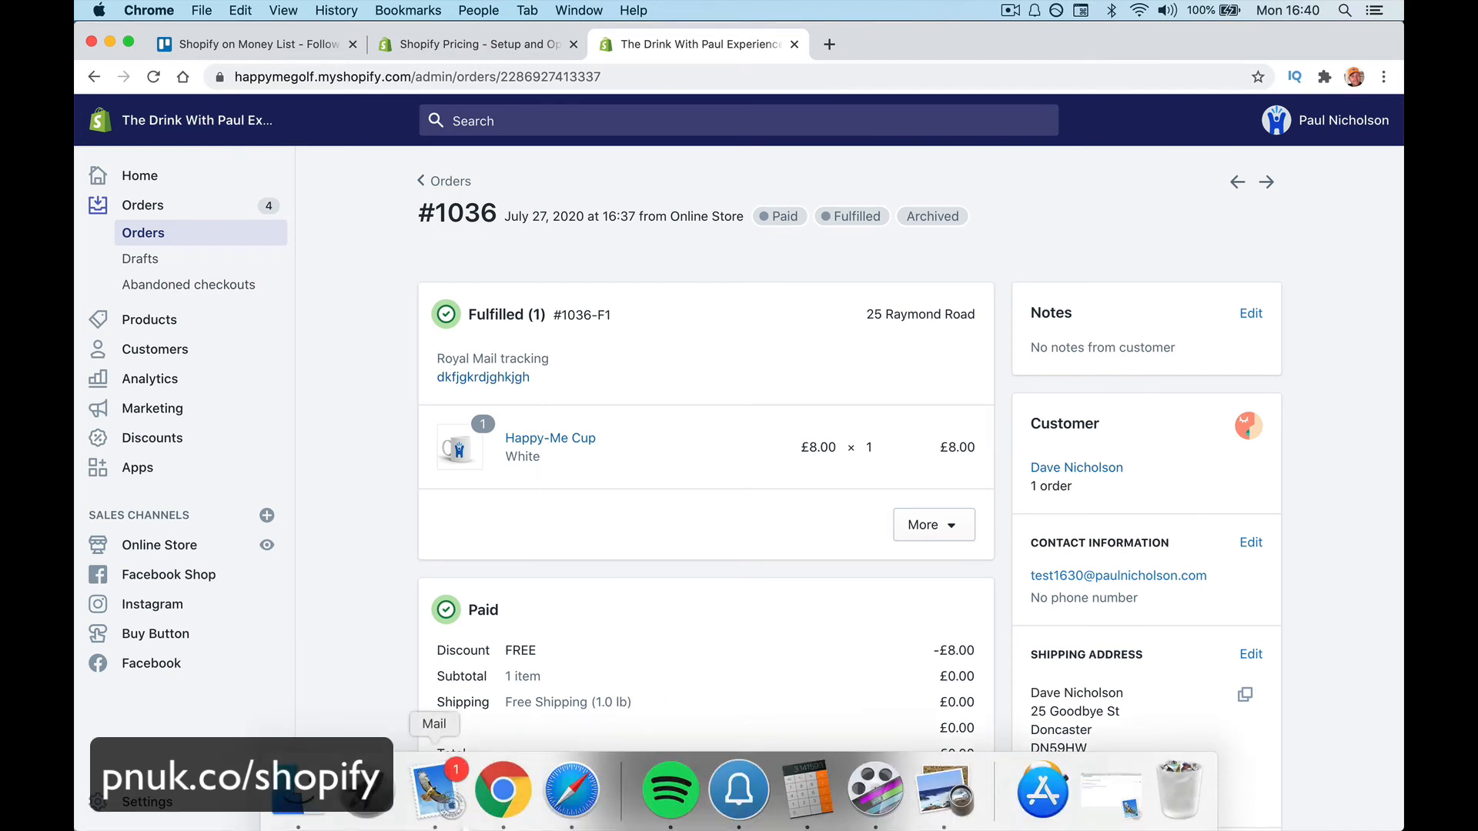
{"action": "scroll", "coordinate": [627, 438], "scroll_direction": "down", "scroll_amount": 2}
{"action": "scroll", "coordinate": [627, 438], "scroll_direction": "down", "scroll_amount": 4}
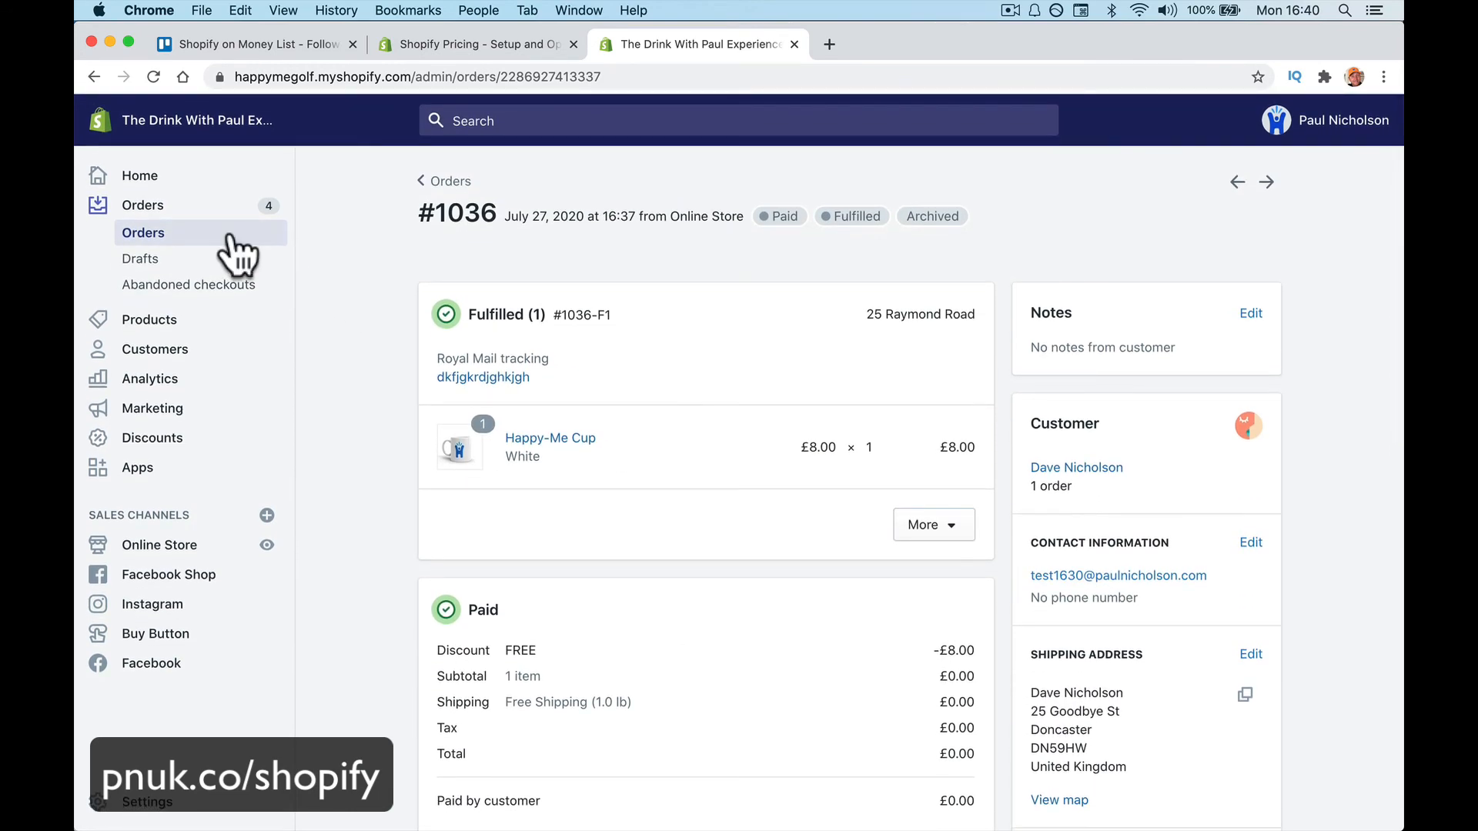
Reopen order #1036 from Orders, then follow its shipment email's Royal Mail tracking link
{"action": "left_click", "coordinate": [231, 240]}
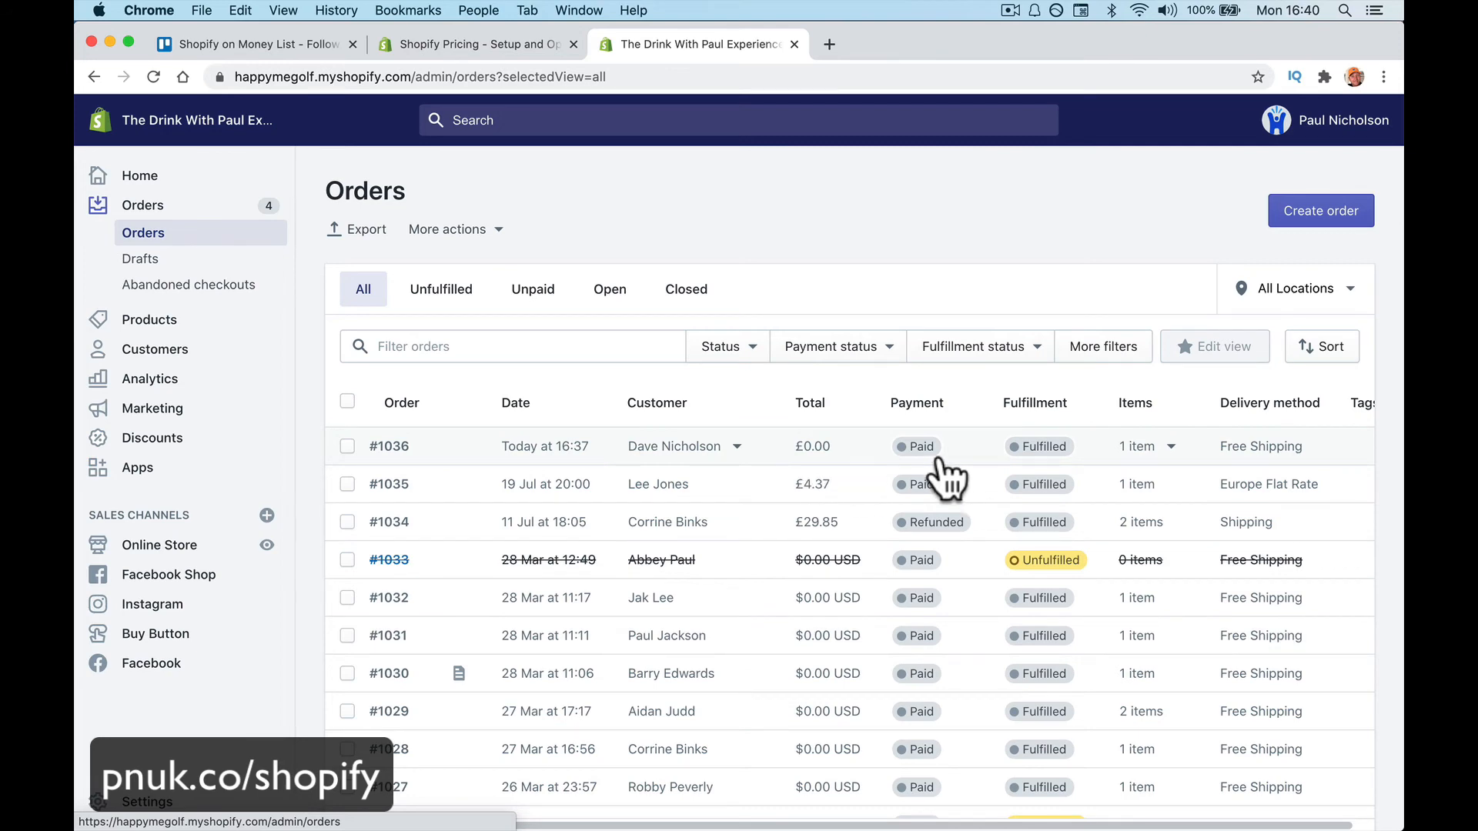
{"action": "left_click", "coordinate": [469, 452]}
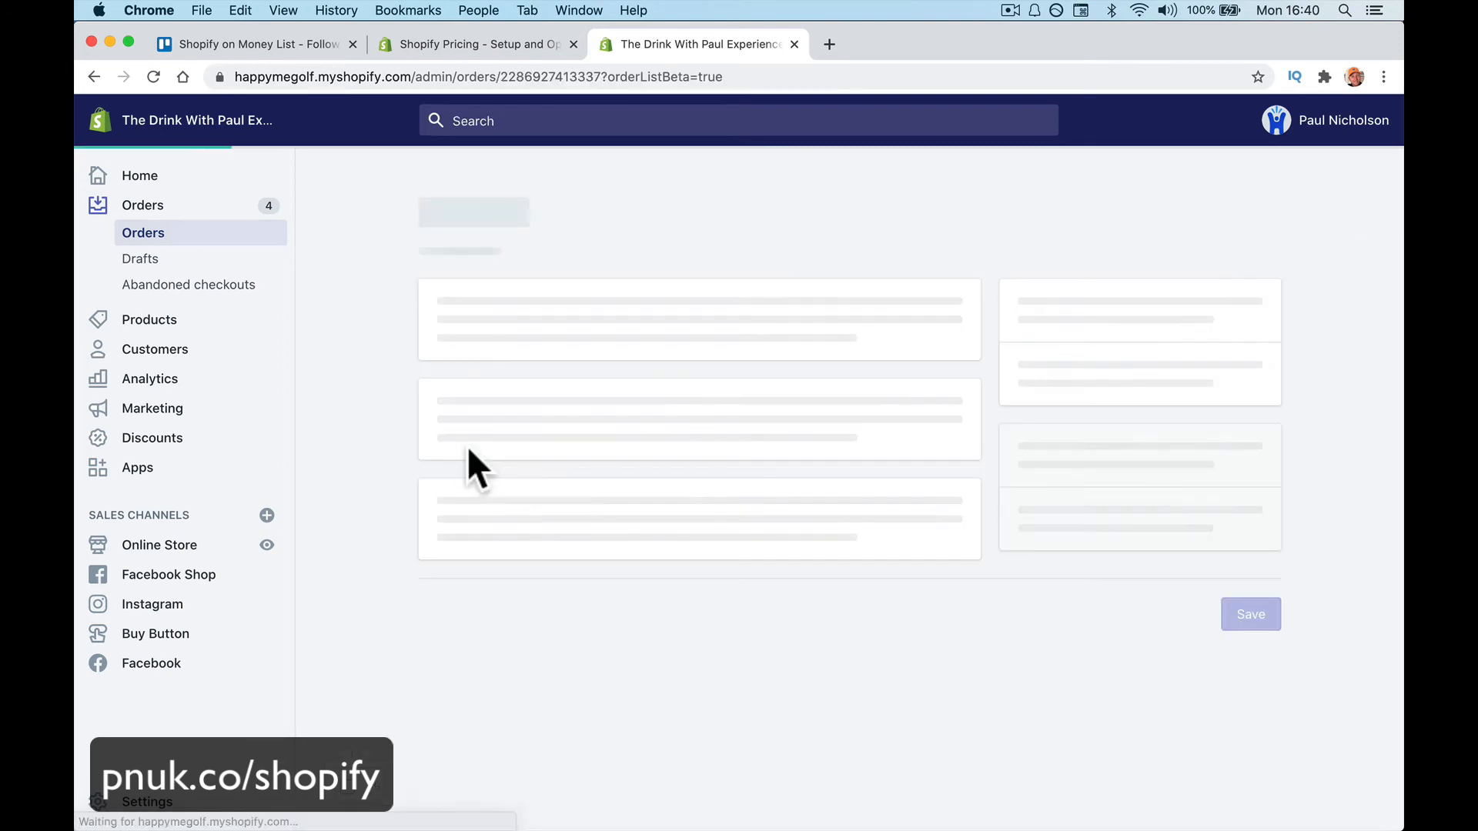
{"action": "mouse_move", "coordinate": [464, 828]}
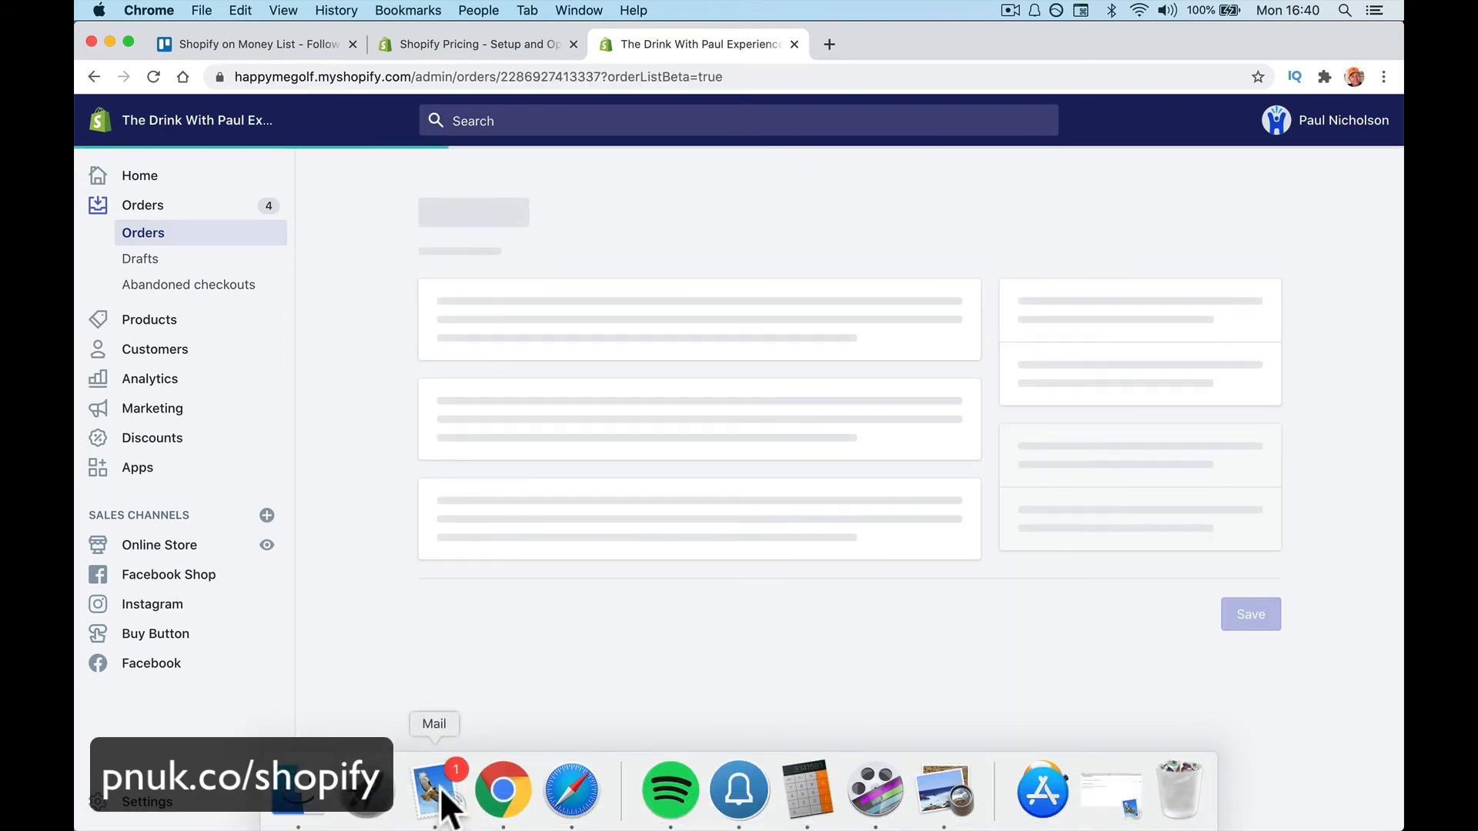
{"action": "left_click", "coordinate": [436, 786]}
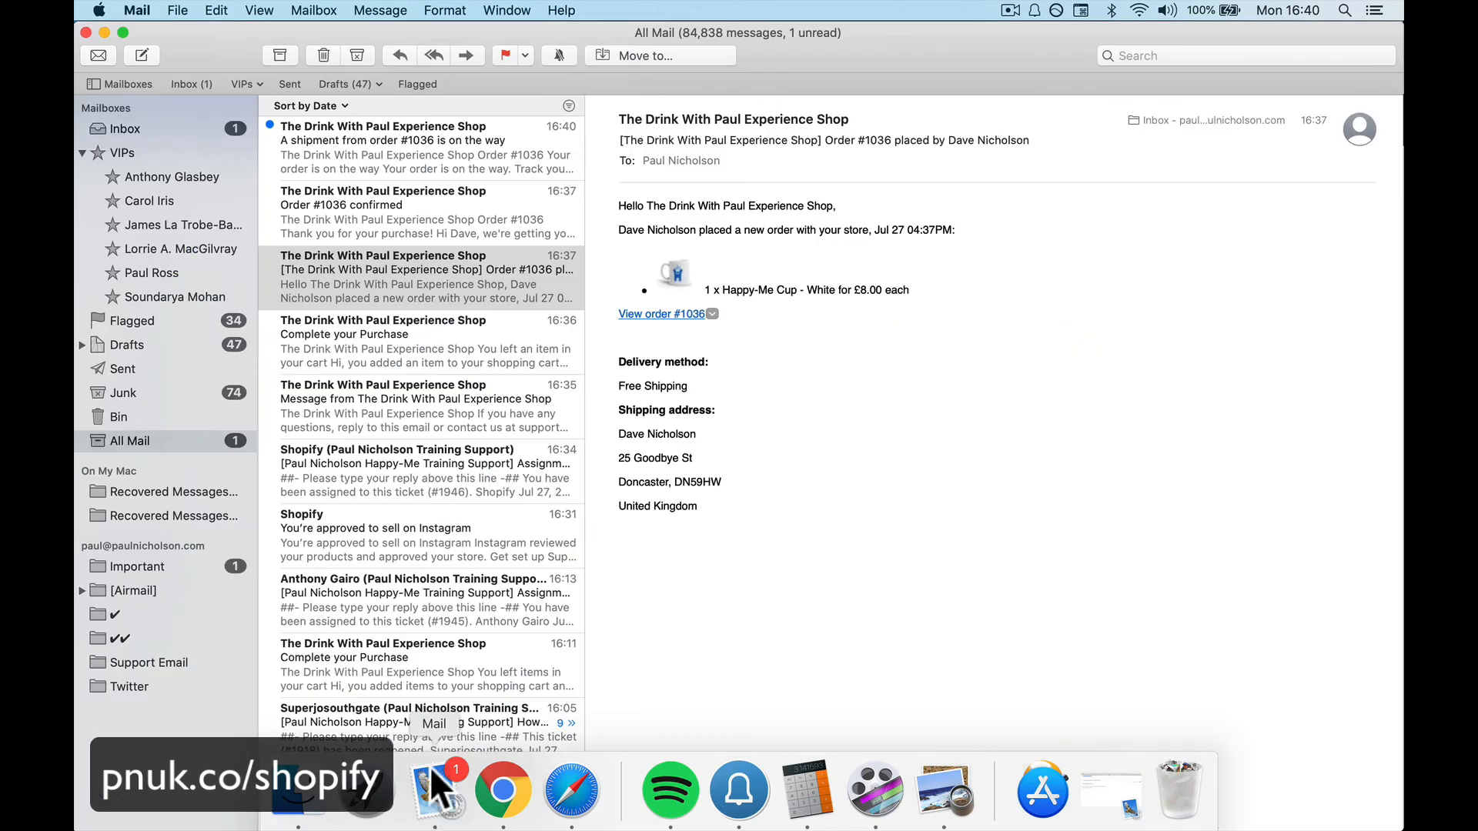
{"action": "left_click", "coordinate": [381, 151]}
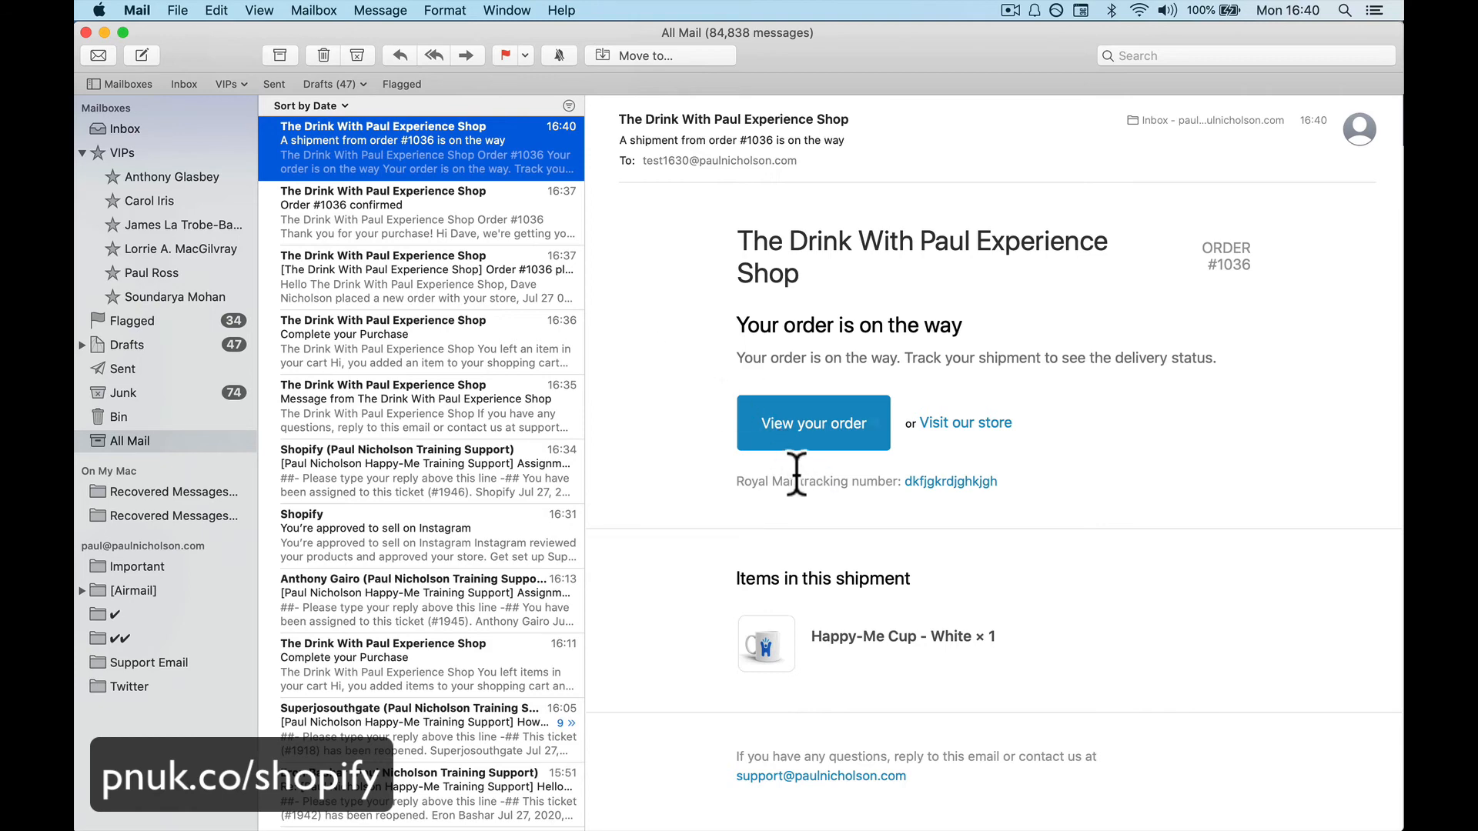
{"action": "key", "text": "super+Tab"}
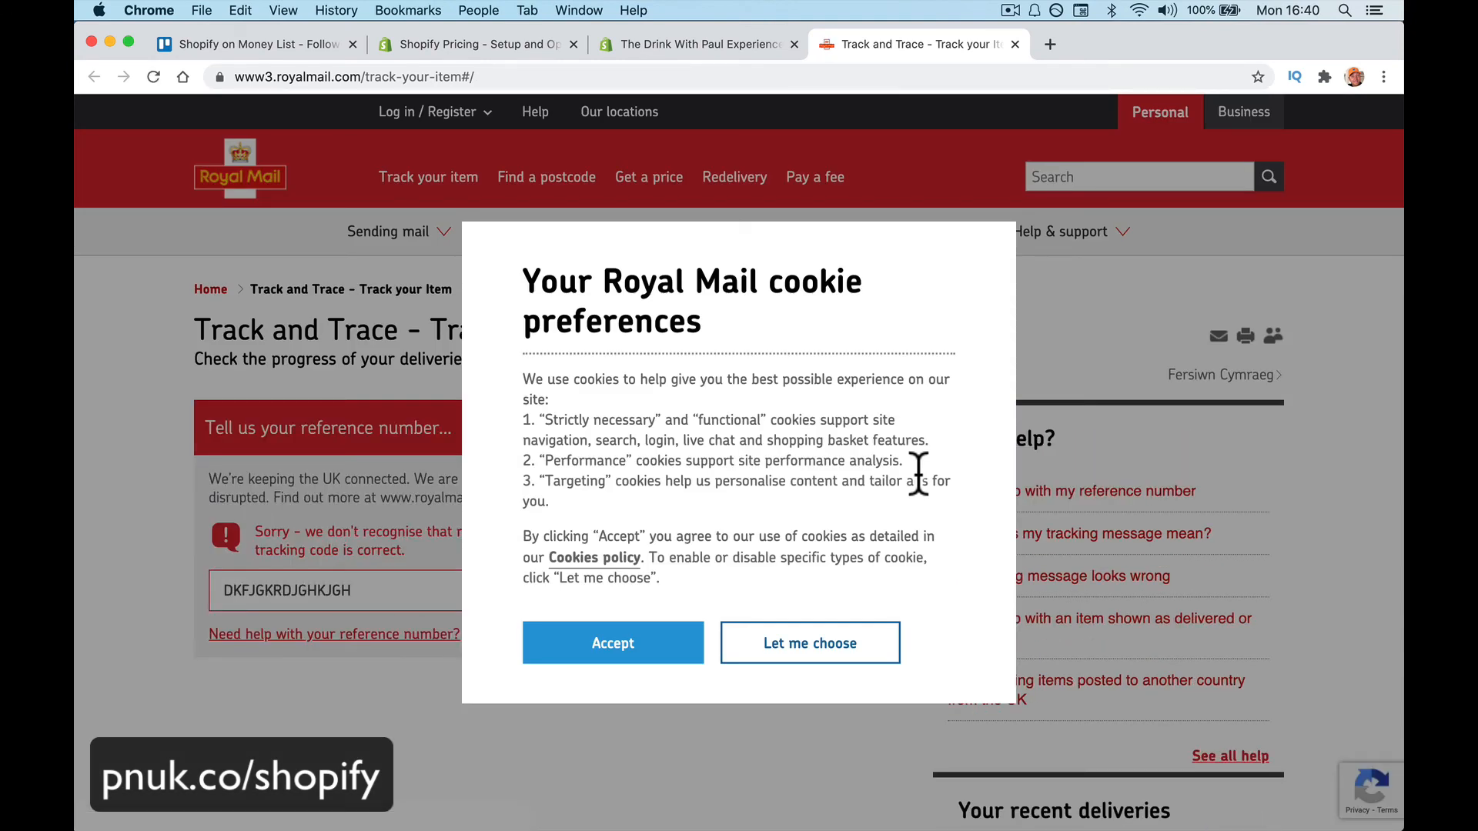
Close the Royal Mail tab; archived order #1036 refuses editing, and More actions closes unused
{"action": "left_click", "coordinate": [1013, 44]}
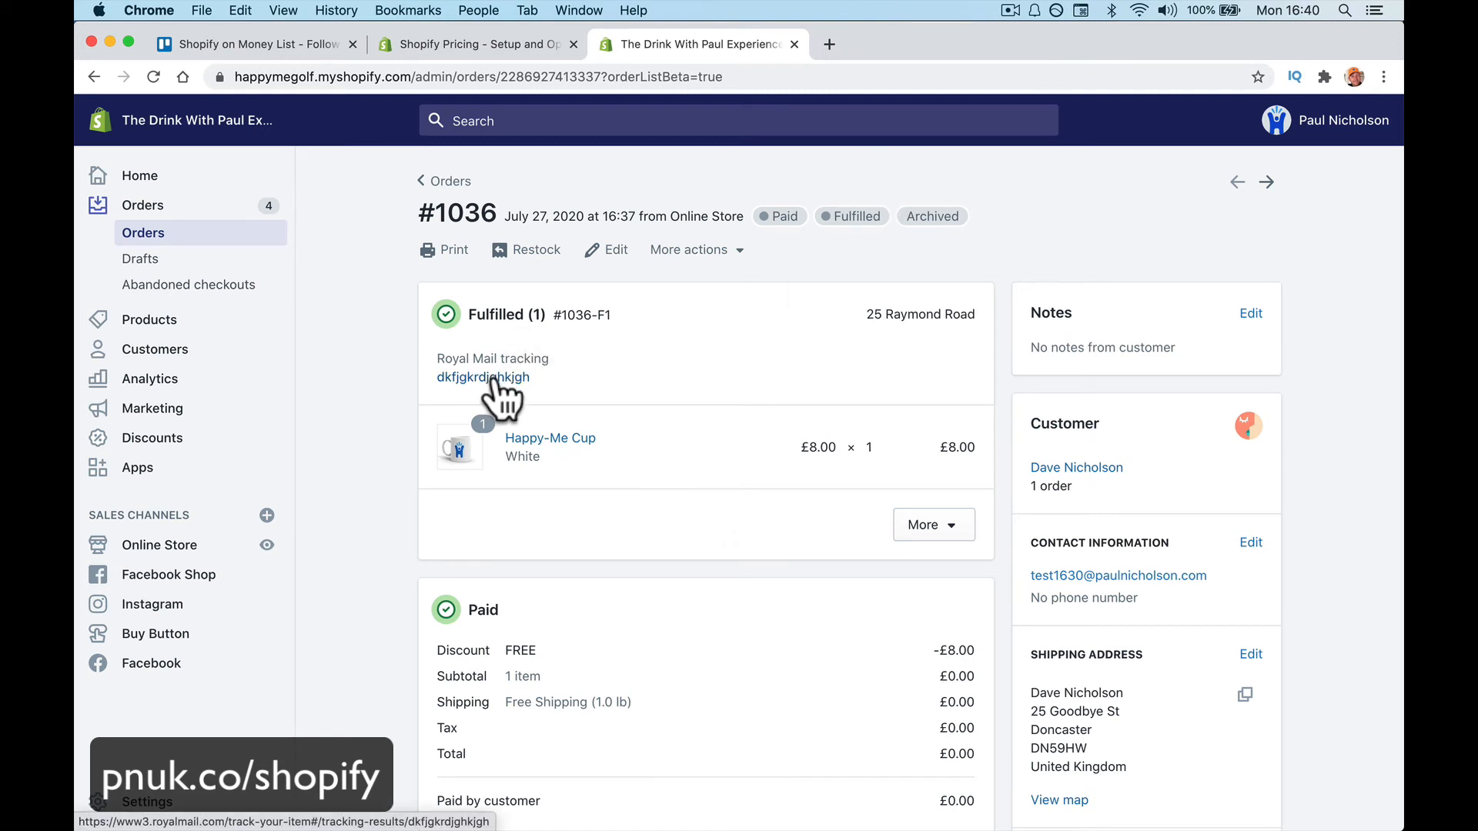
{"action": "left_click", "coordinate": [610, 250]}
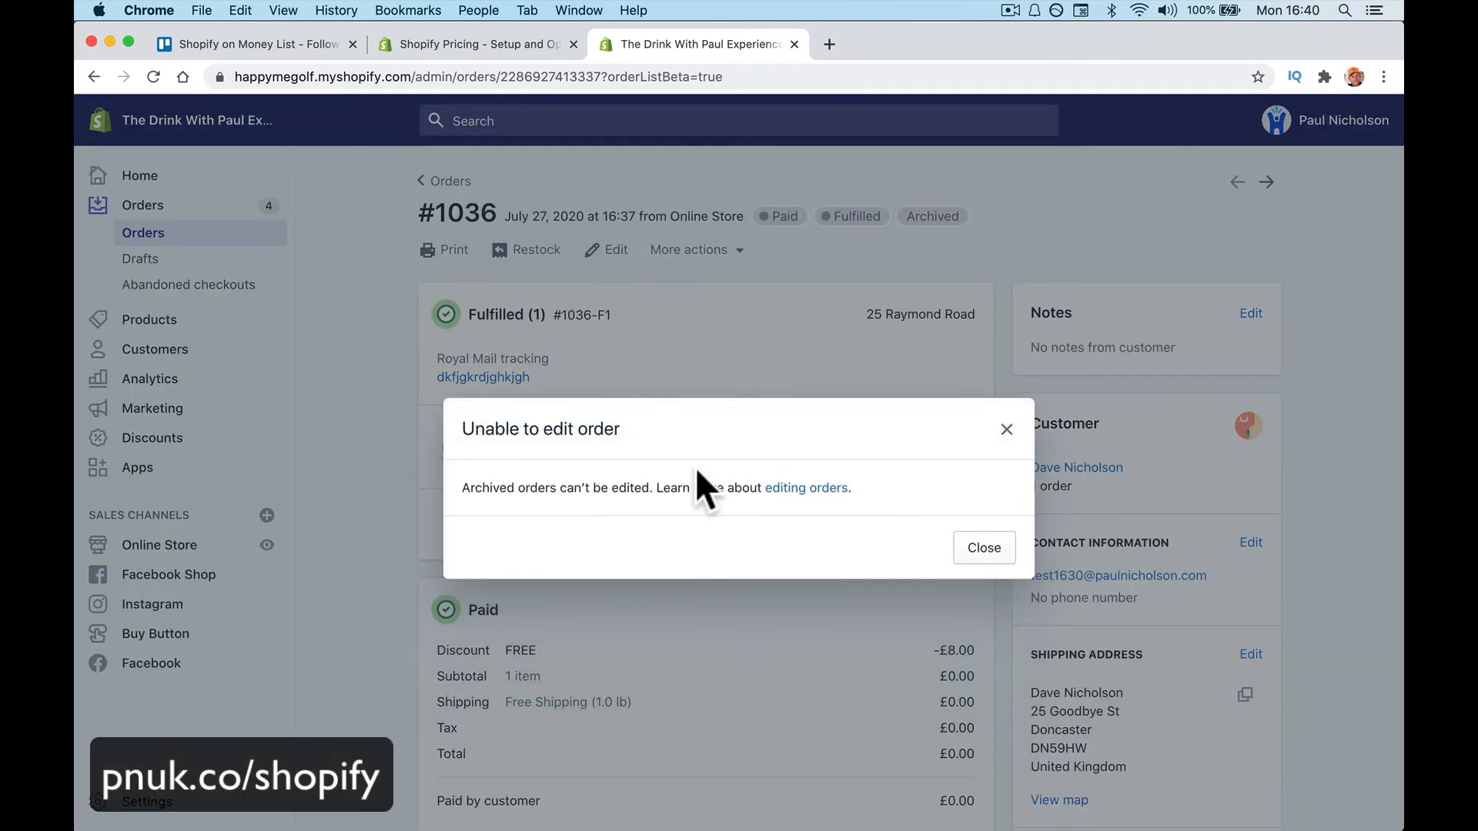
{"action": "left_click", "coordinate": [1006, 429]}
{"action": "left_click", "coordinate": [741, 251]}
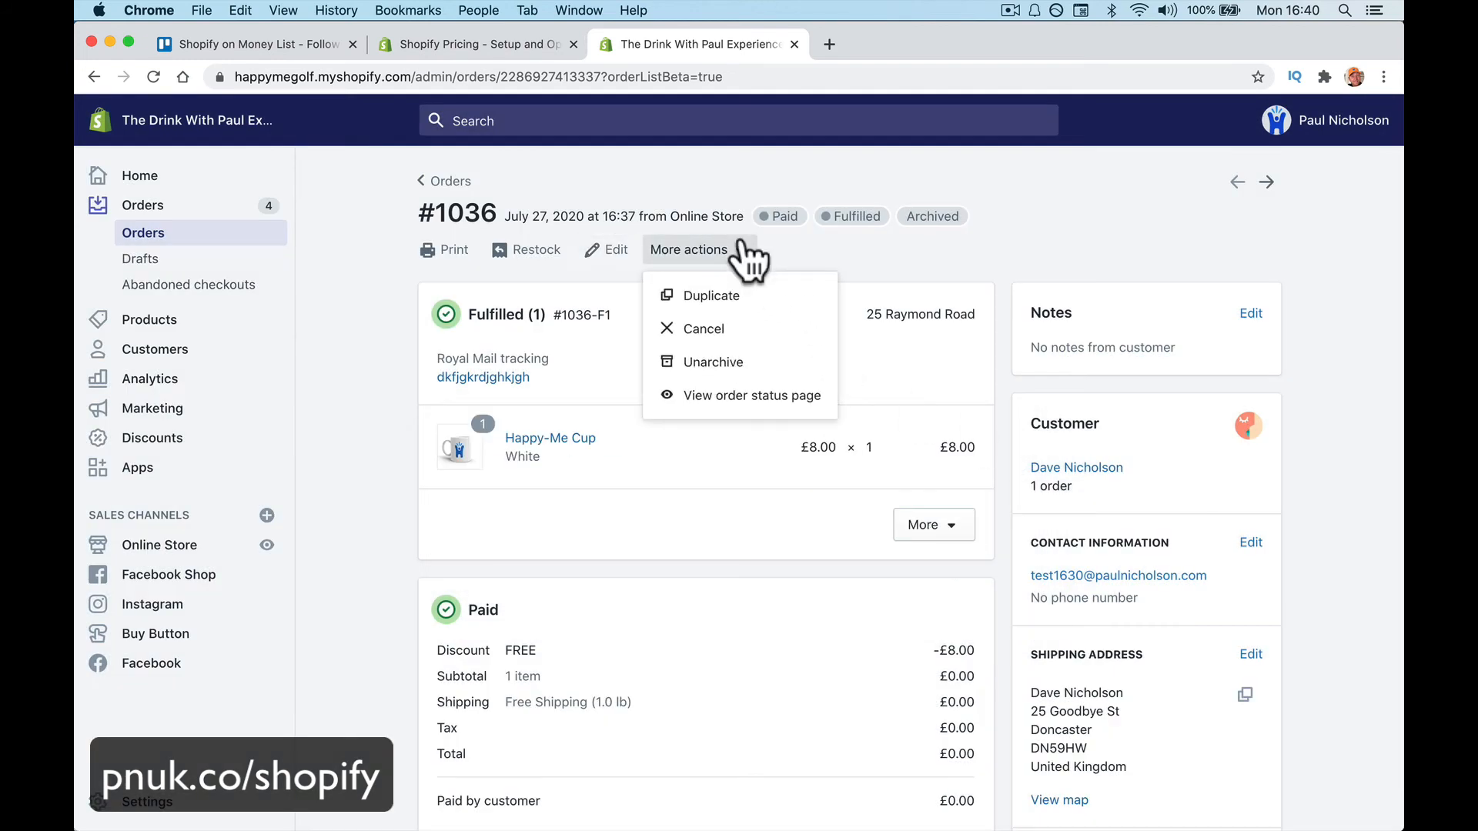
{"action": "left_click", "coordinate": [723, 525]}
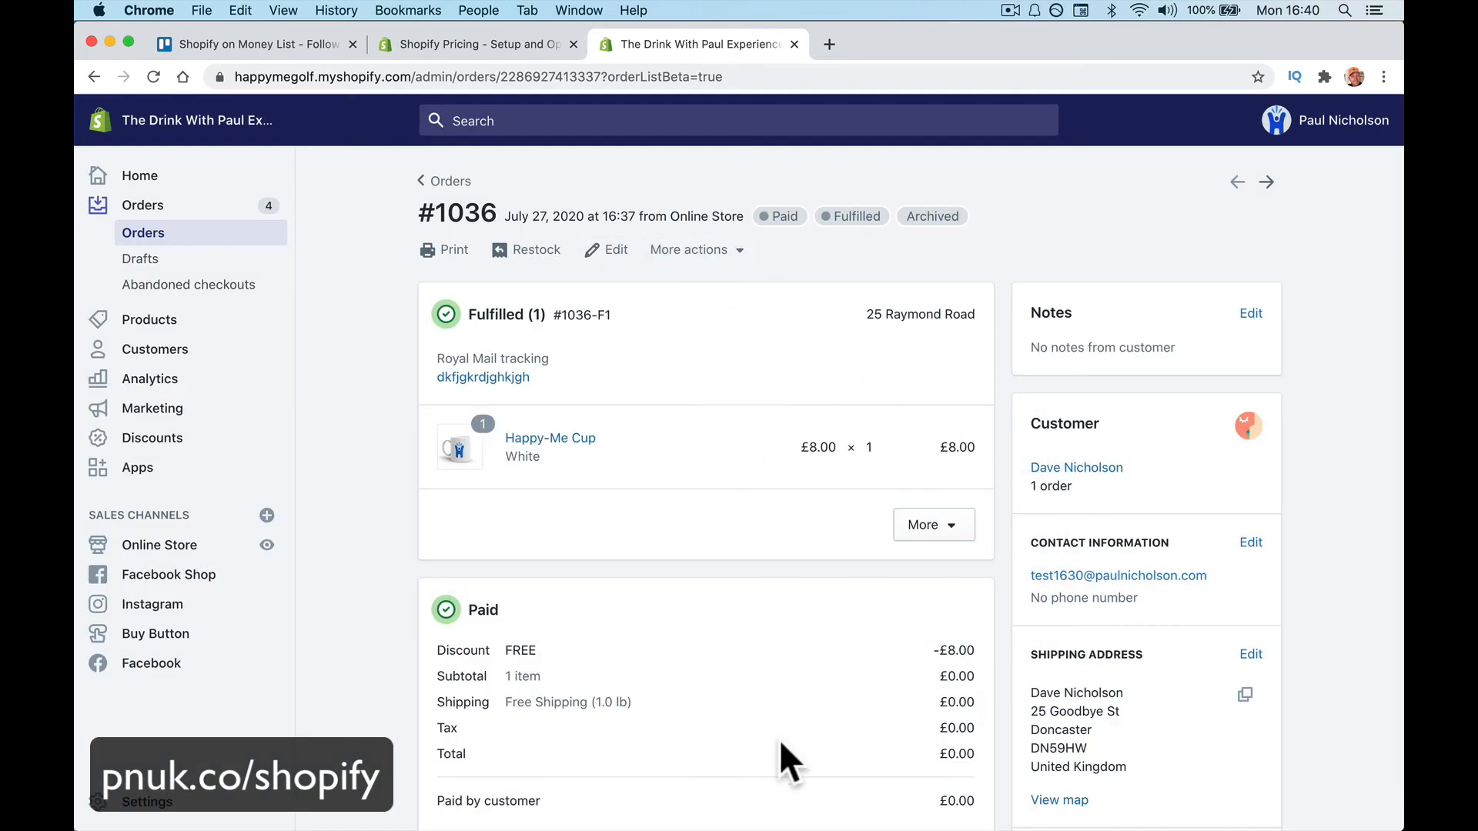
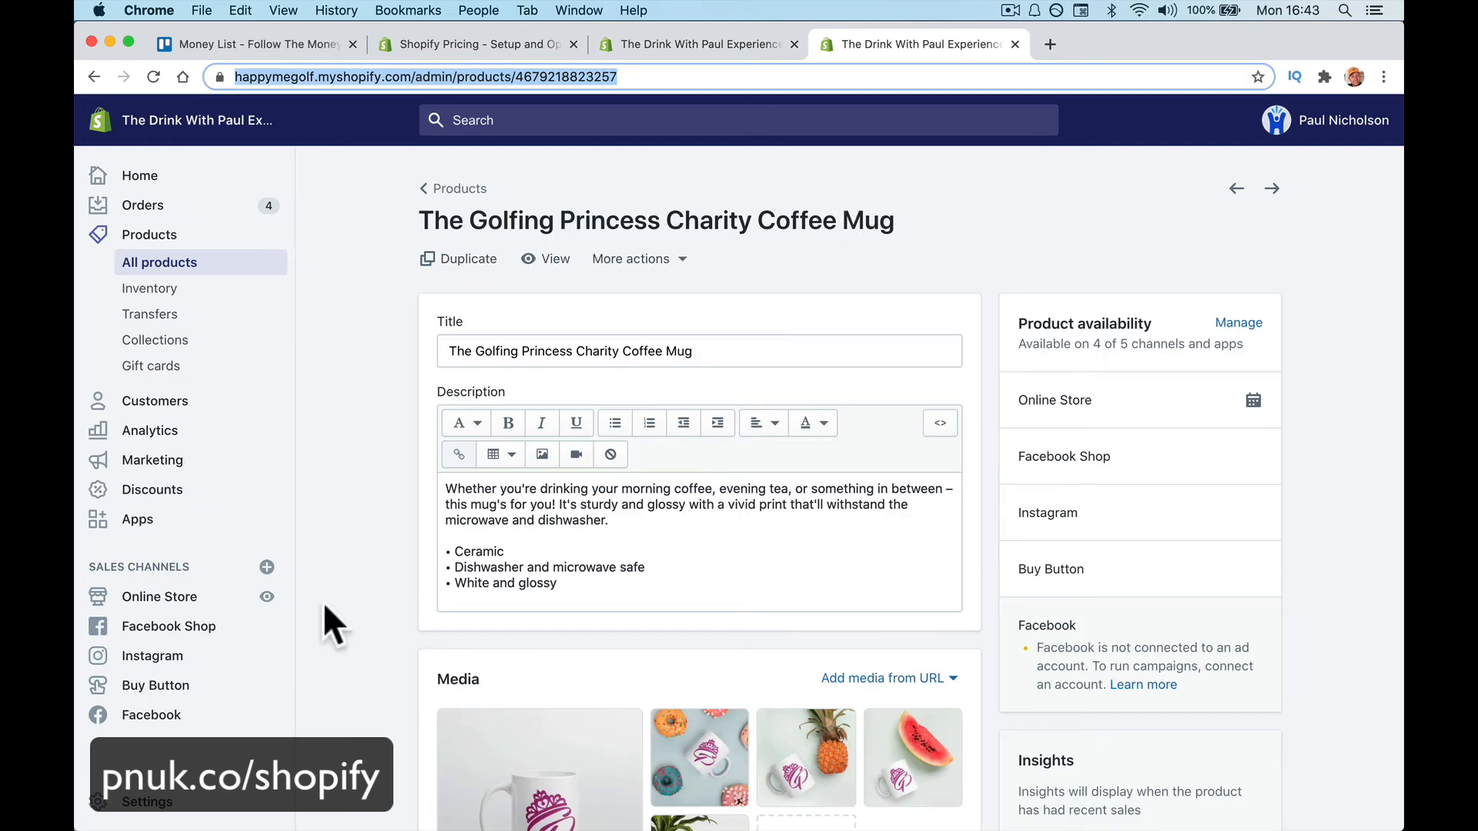
Review the Facebook Shop channel's Publishing overview, then open the store's Facebook Page in a new tab
{"action": "left_click", "coordinate": [164, 627]}
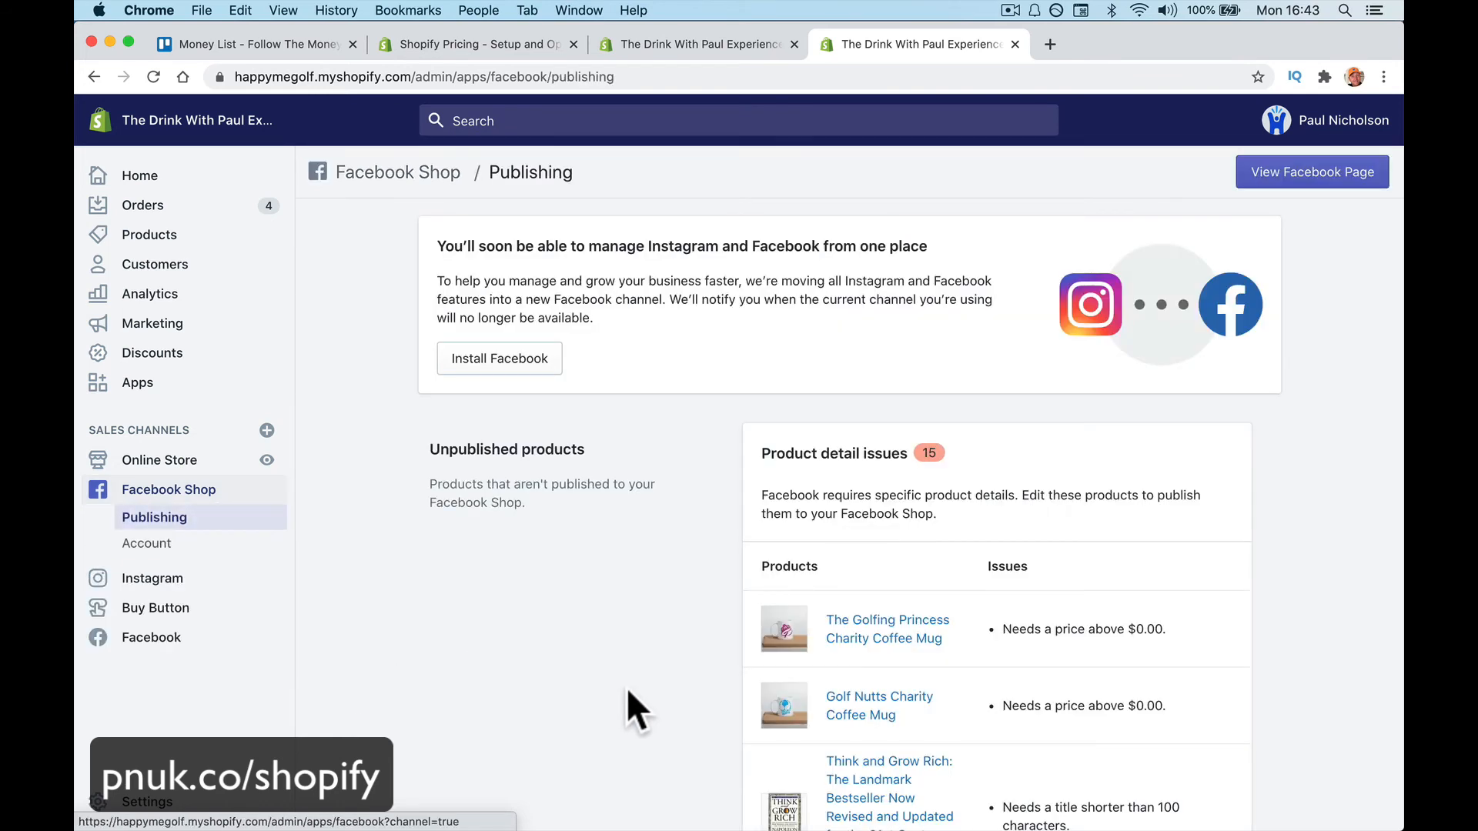
{"action": "scroll", "coordinate": [889, 672], "scroll_direction": "down", "scroll_amount": 10}
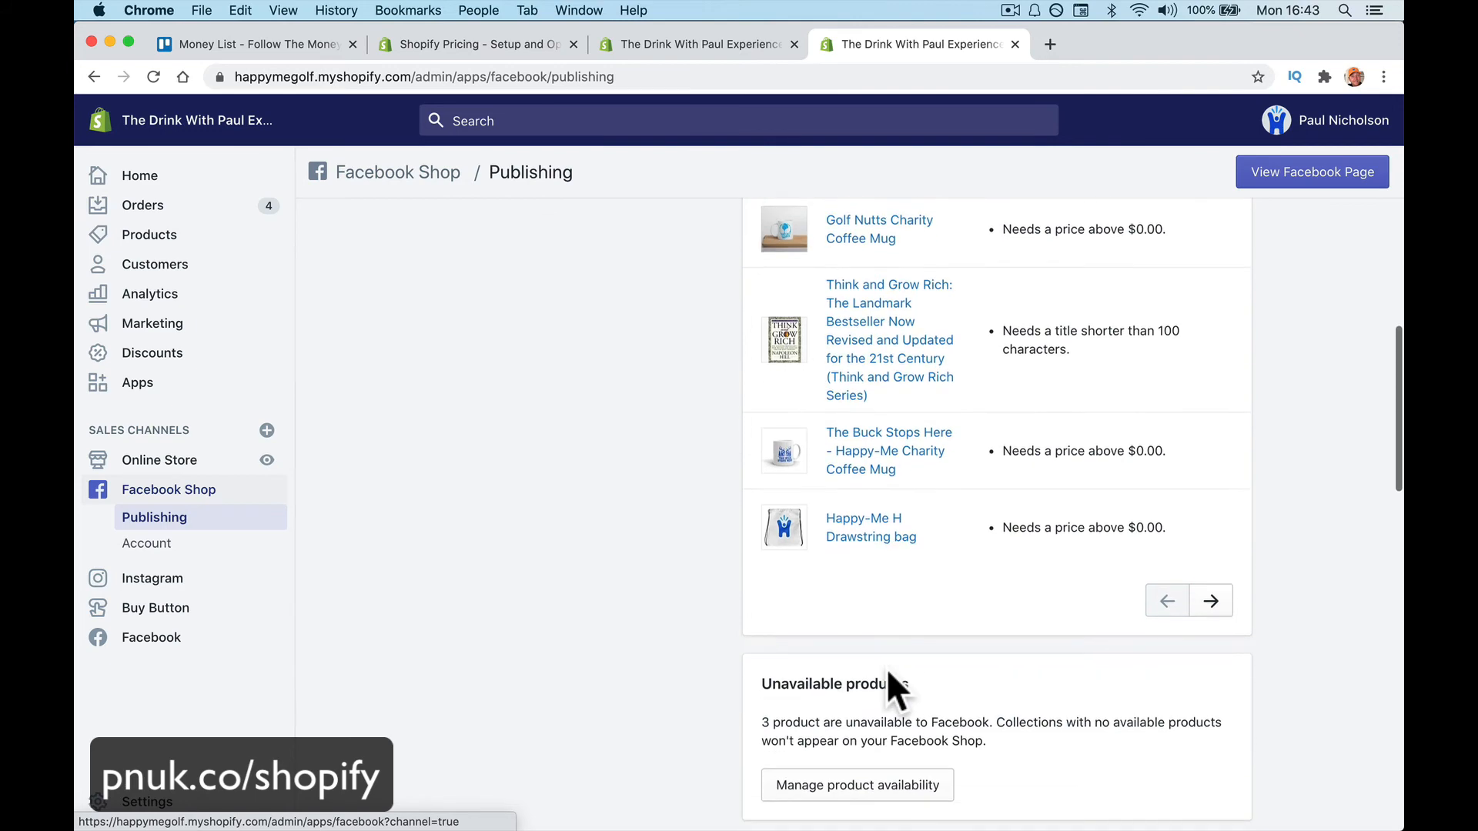
{"action": "scroll", "coordinate": [889, 671], "scroll_direction": "down", "scroll_amount": 8}
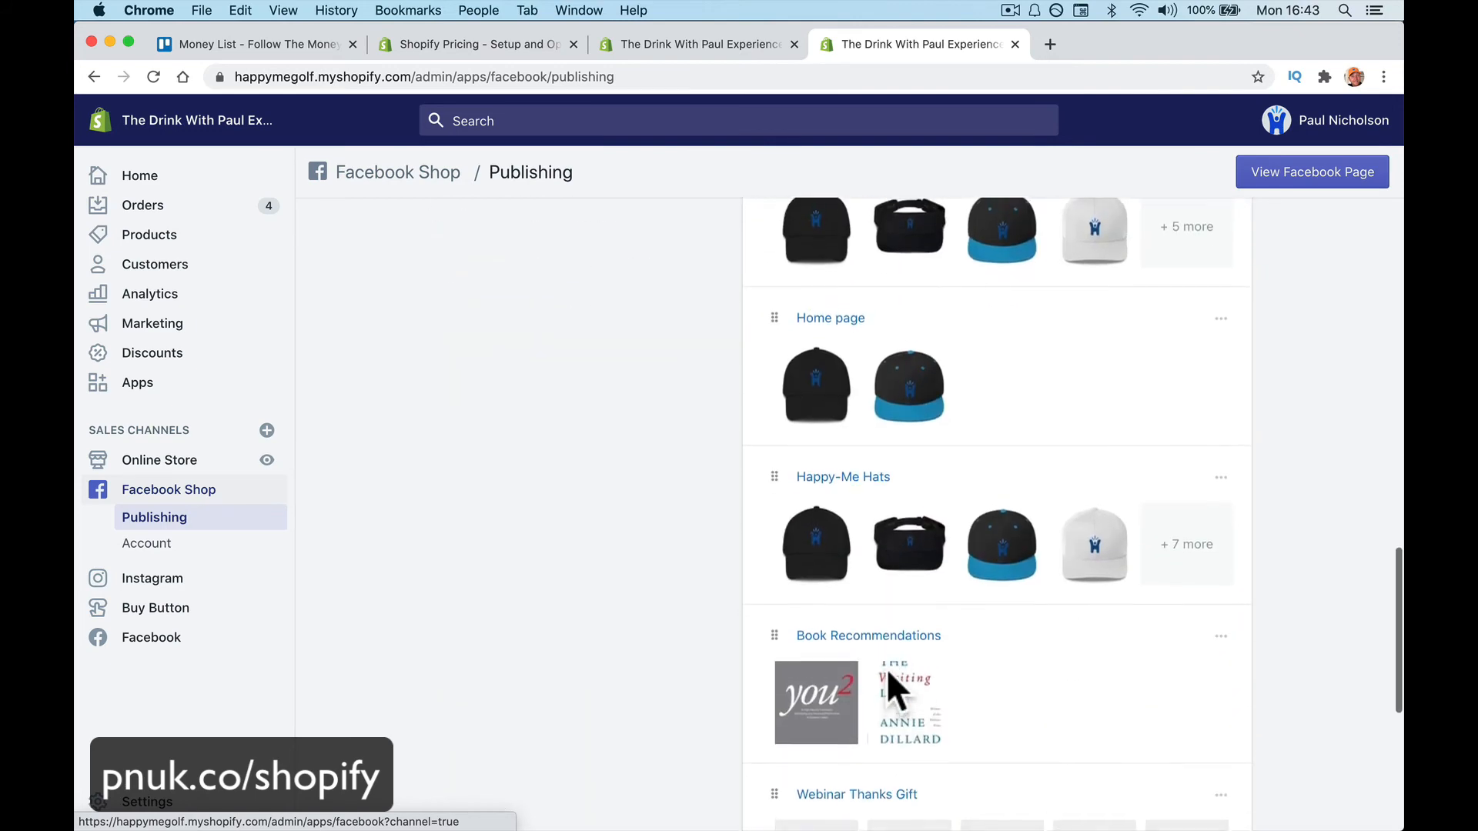
{"action": "scroll", "coordinate": [887, 671], "scroll_direction": "up", "scroll_amount": 5}
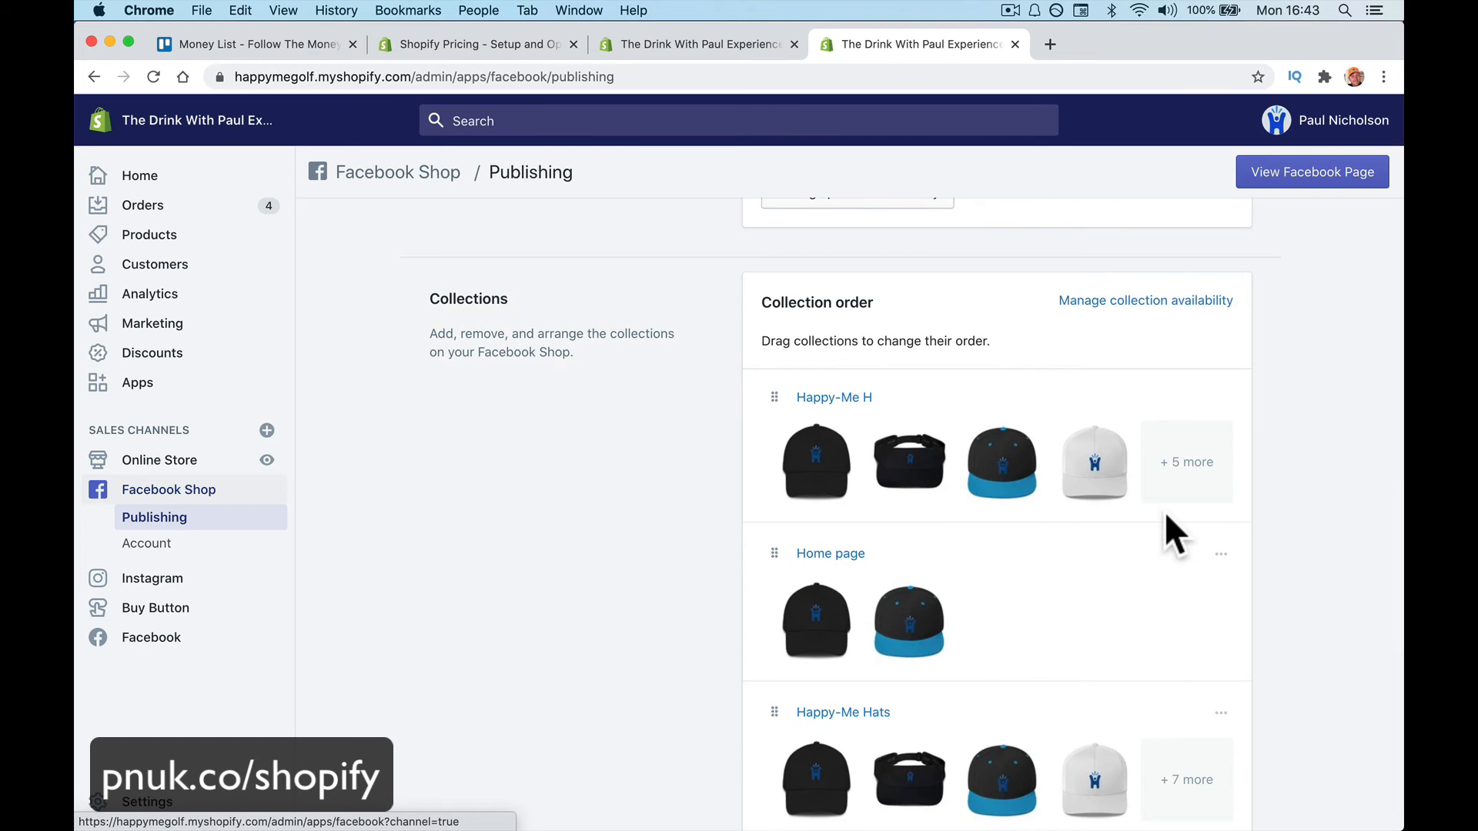
{"action": "scroll", "coordinate": [1166, 515], "scroll_direction": "down", "scroll_amount": 8}
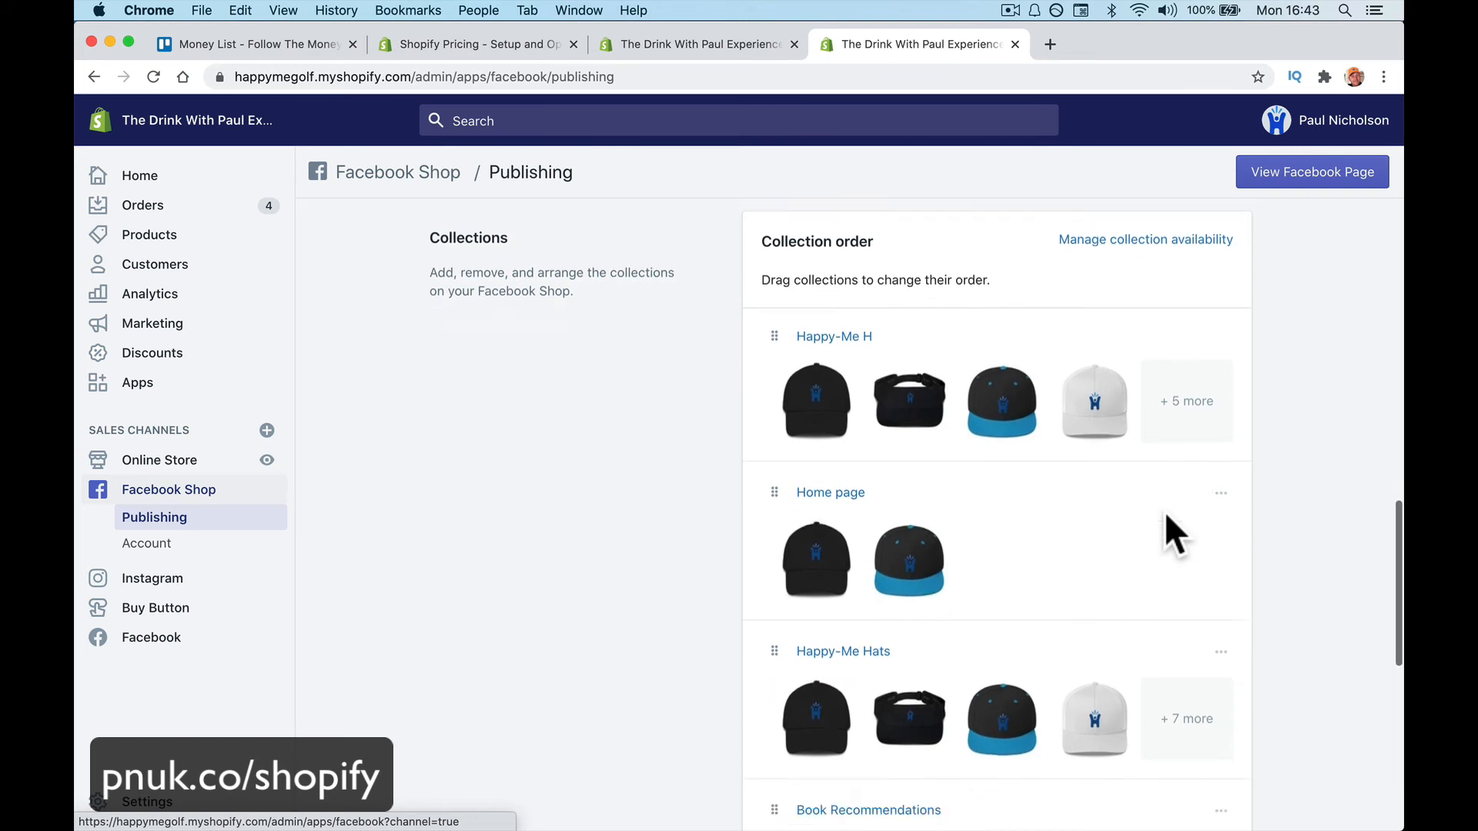
{"action": "scroll", "coordinate": [1166, 516], "scroll_direction": "up", "scroll_amount": 10}
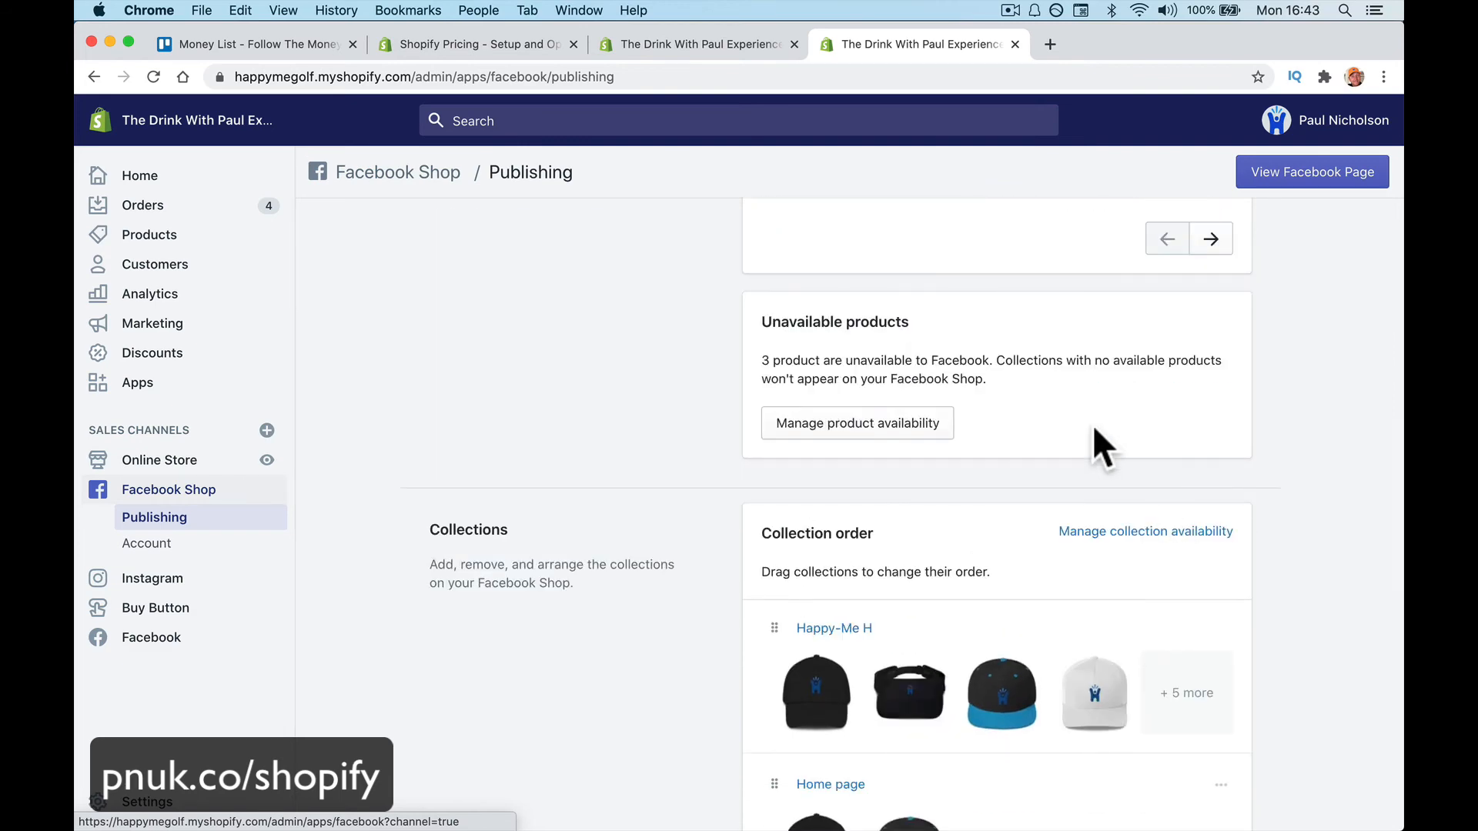
{"action": "scroll", "coordinate": [1093, 428], "scroll_direction": "up", "scroll_amount": 4}
{"action": "scroll", "coordinate": [1092, 423], "scroll_direction": "up", "scroll_amount": 6}
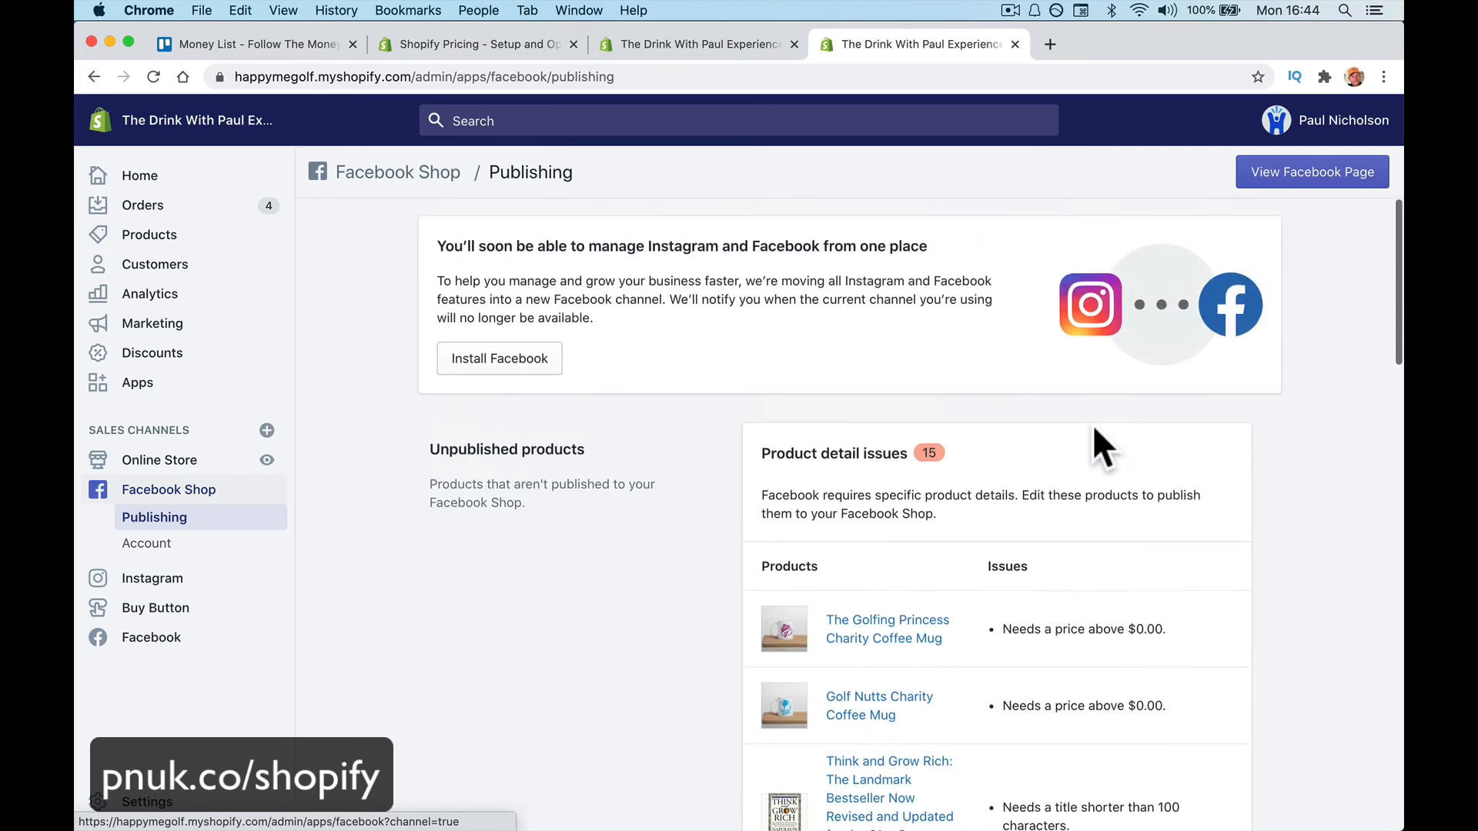
{"action": "left_click", "coordinate": [1325, 179]}
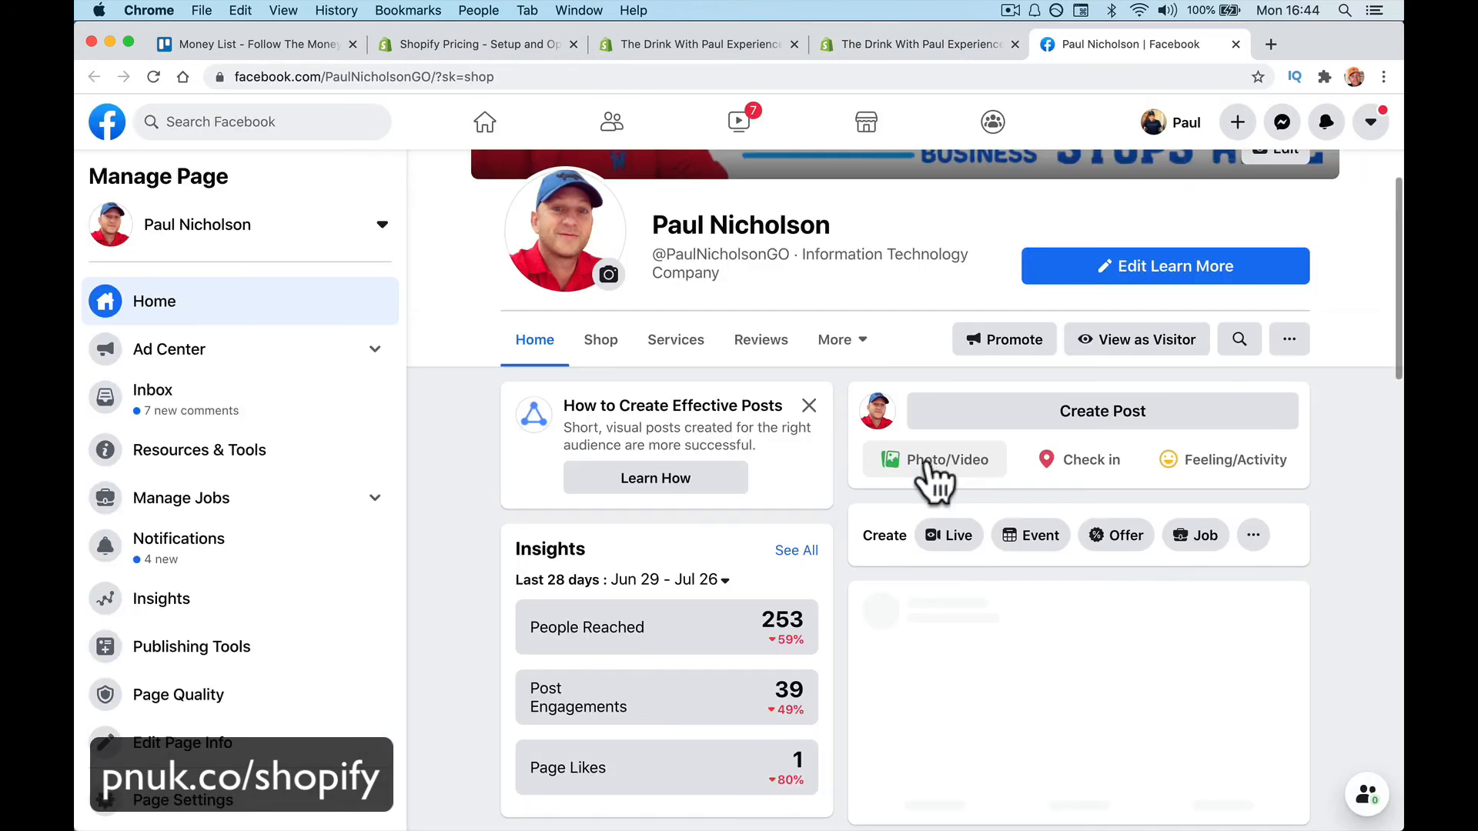
Browse the products in the Facebook Page's Shop tab
{"action": "left_click", "coordinate": [600, 345]}
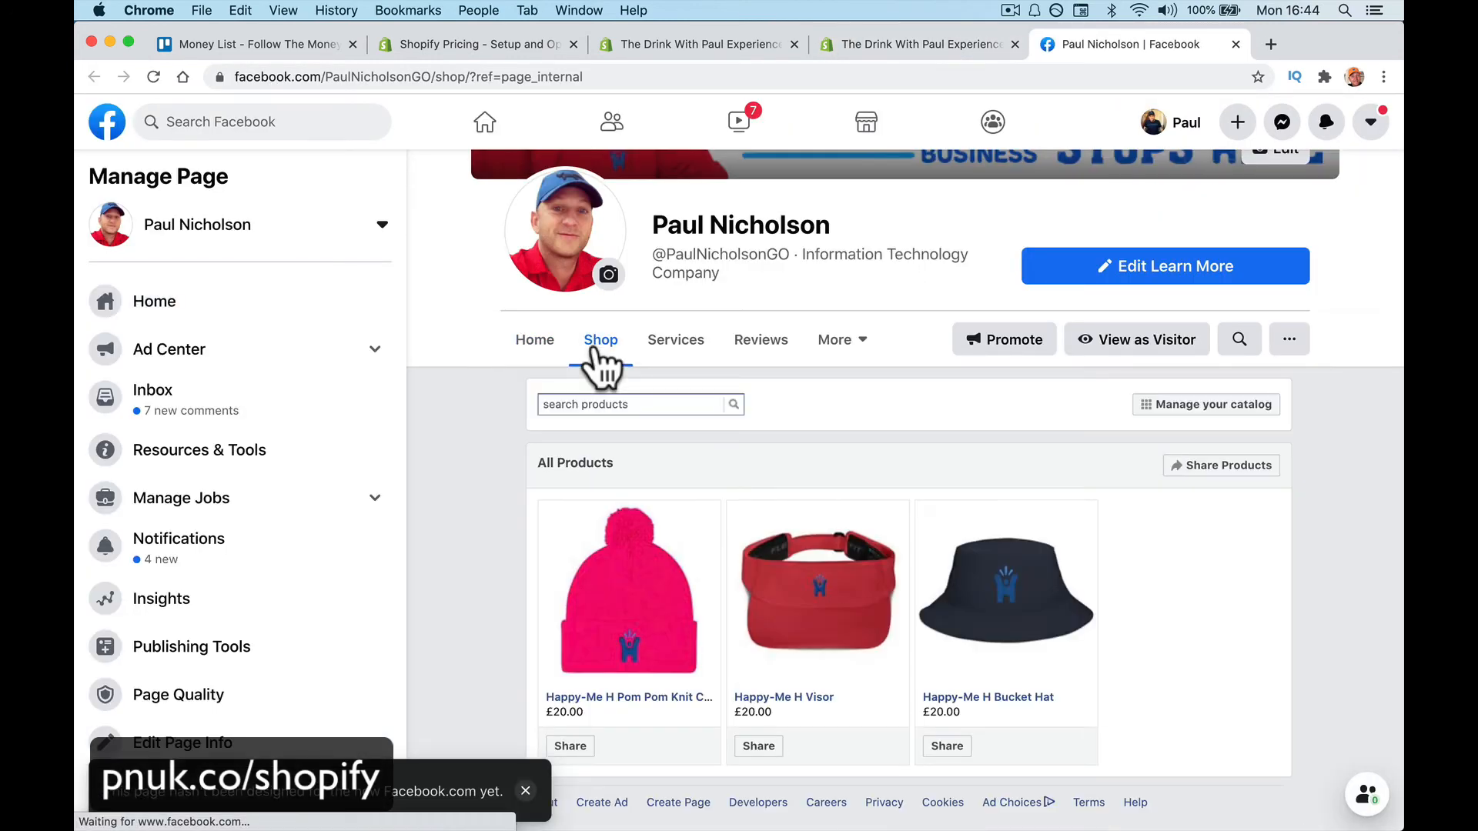
{"action": "scroll", "coordinate": [482, 631], "scroll_direction": "down", "scroll_amount": 2}
{"action": "scroll", "coordinate": [481, 631], "scroll_direction": "down", "scroll_amount": 3}
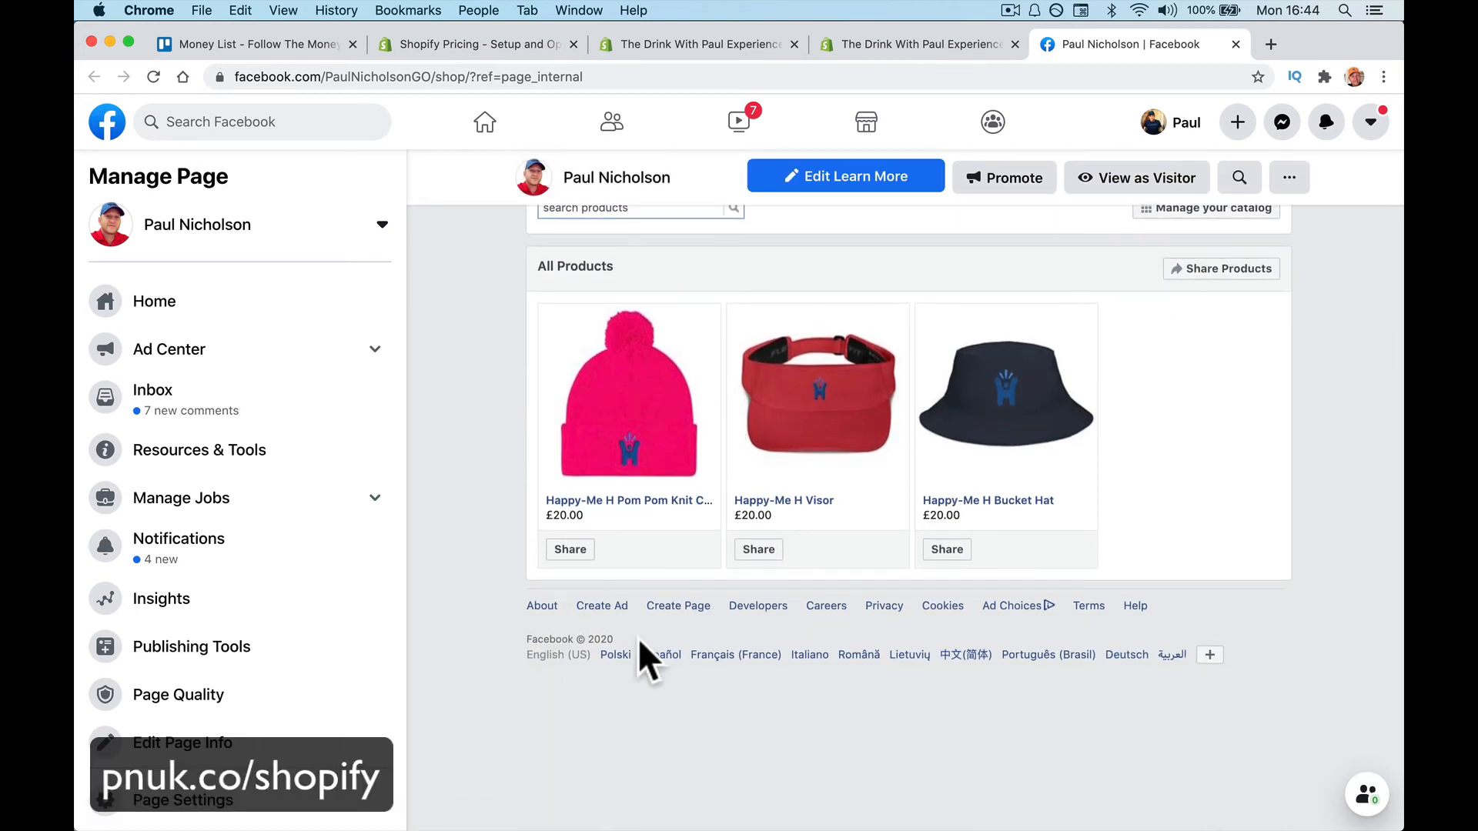
{"action": "scroll", "coordinate": [639, 642], "scroll_direction": "up", "scroll_amount": 5}
{"action": "scroll", "coordinate": [814, 508], "scroll_direction": "down", "scroll_amount": 3}
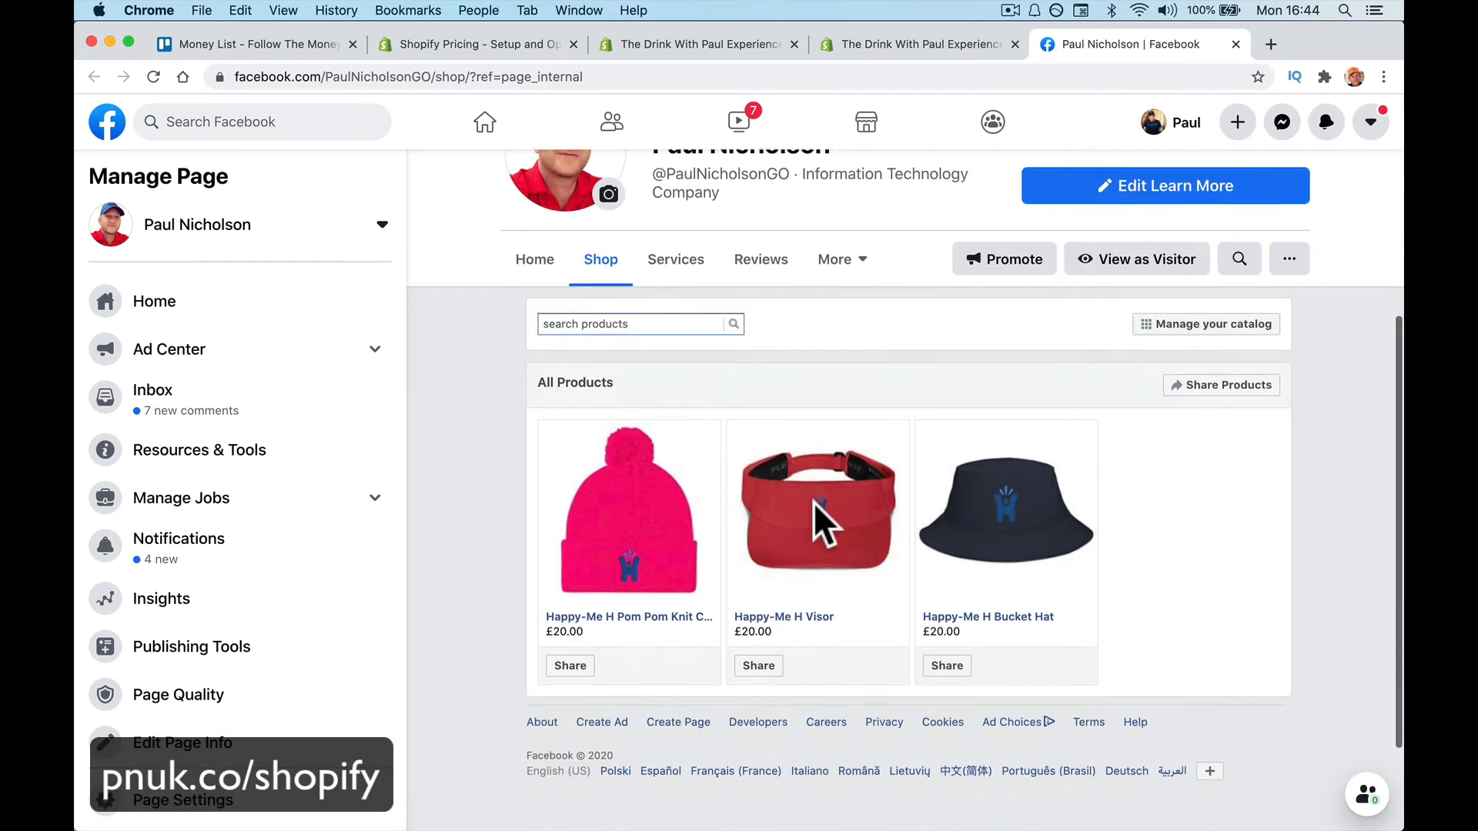
{"action": "scroll", "coordinate": [814, 502], "scroll_direction": "down", "scroll_amount": 3}
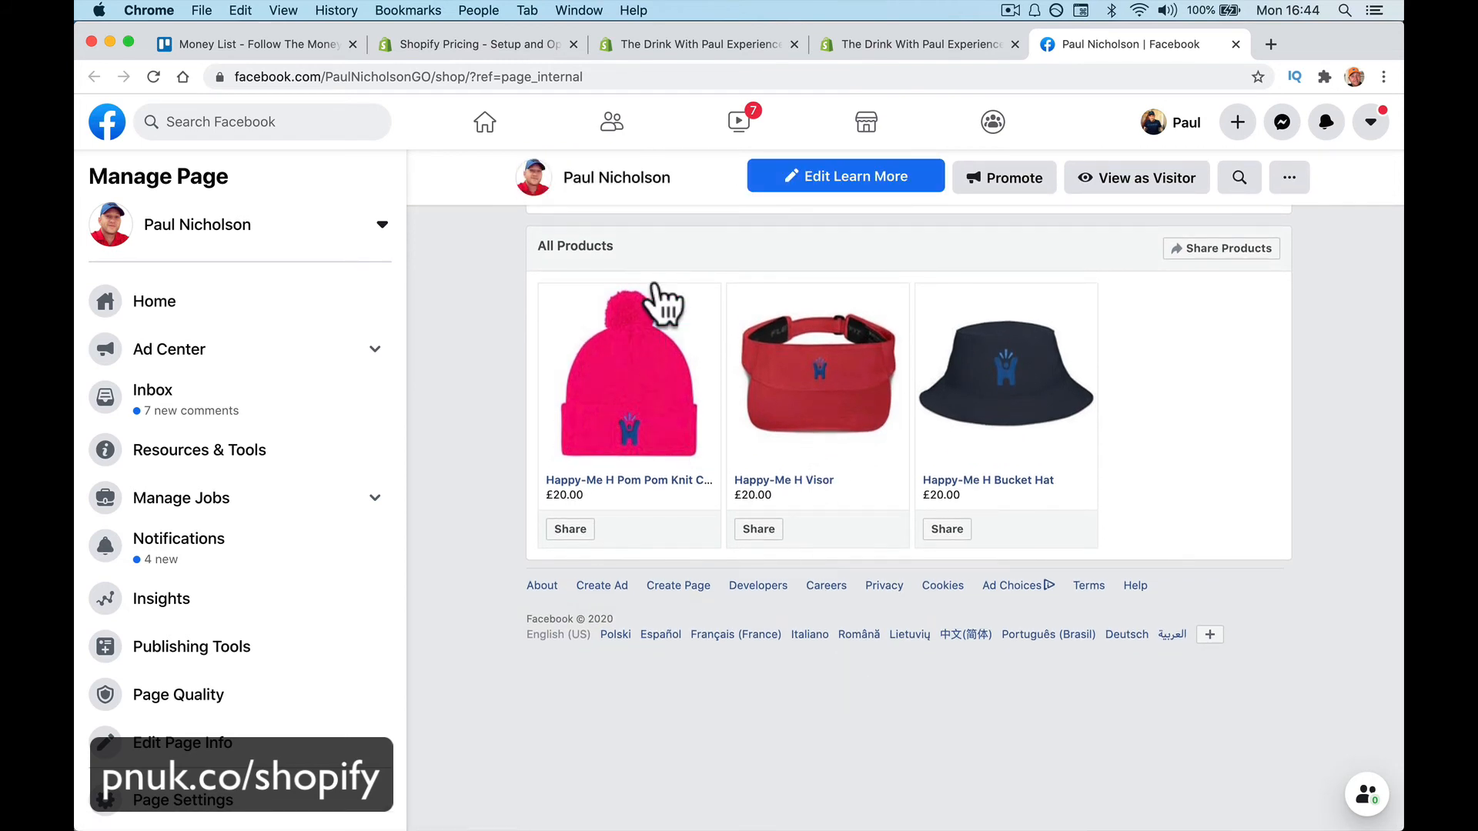
{"action": "scroll", "coordinate": [761, 454], "scroll_direction": "up", "scroll_amount": 2}
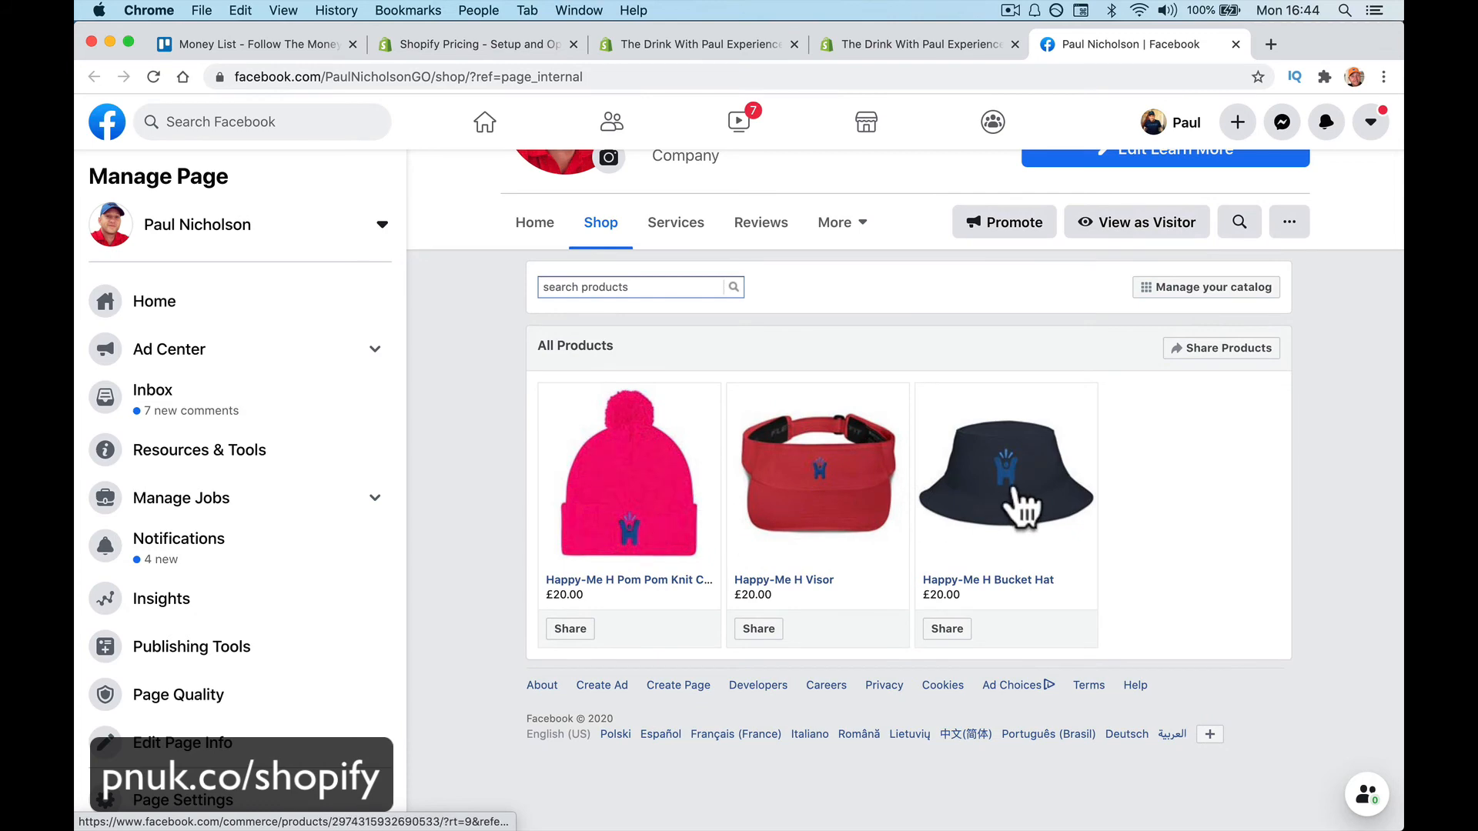
Open the Happy-Me H Bucket Hat listing and flip through its product photos
{"action": "left_click", "coordinate": [1020, 487]}
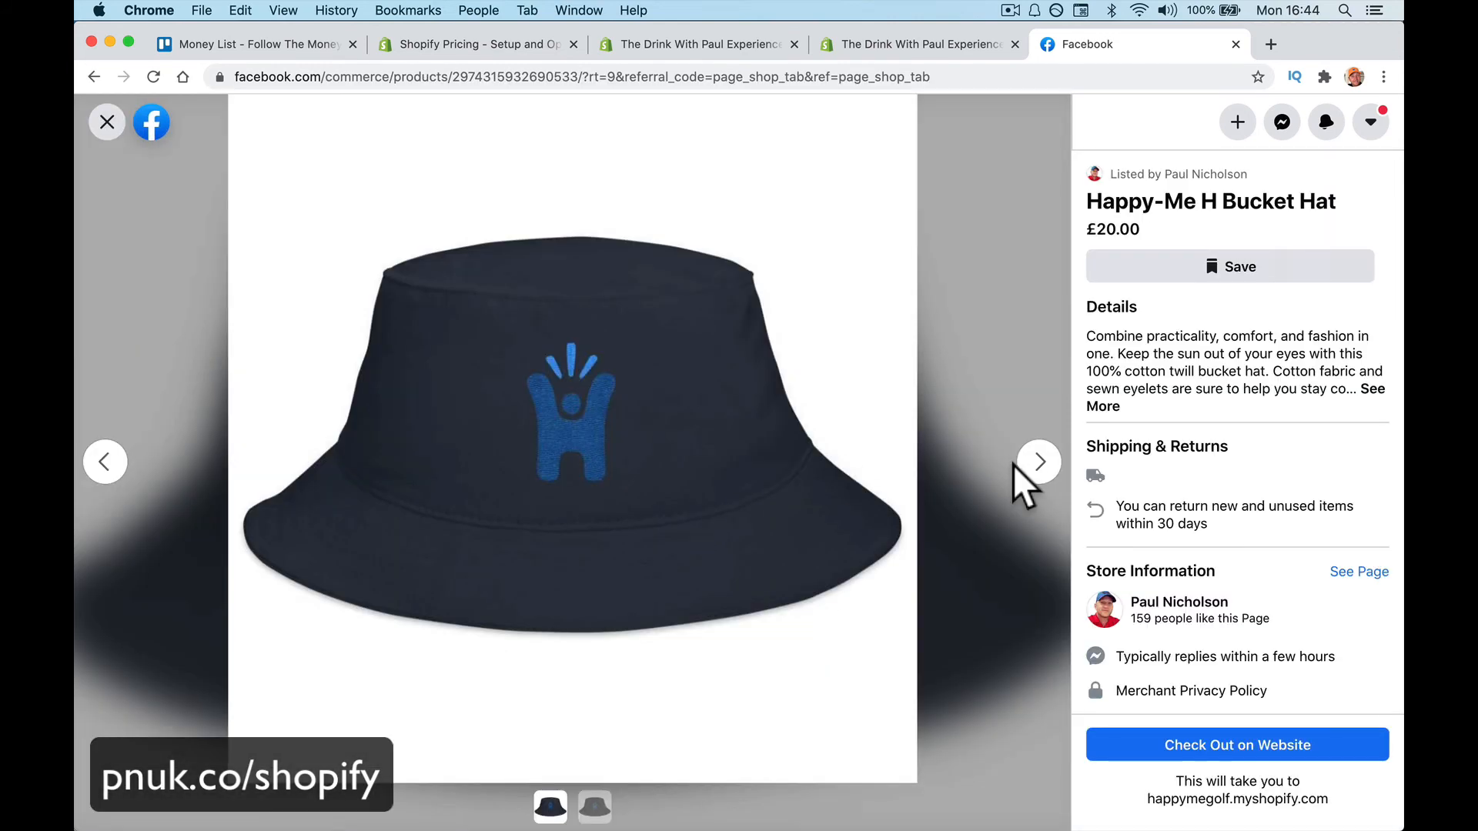
{"action": "left_click", "coordinate": [1035, 471]}
{"action": "left_click", "coordinate": [1035, 471]}
{"action": "left_click", "coordinate": [1035, 471]}
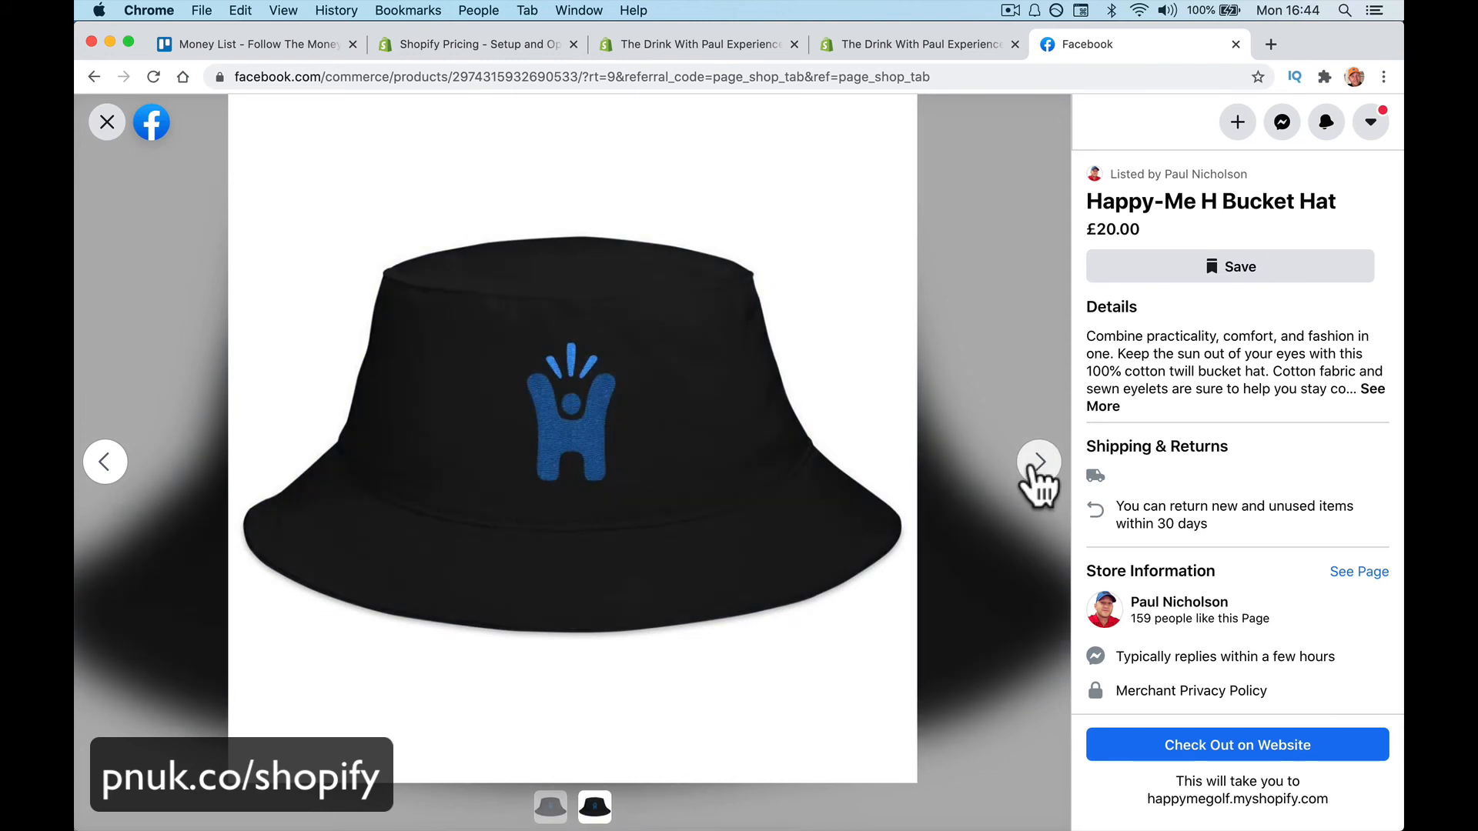
{"action": "left_click", "coordinate": [1035, 471]}
{"action": "left_click", "coordinate": [1037, 471]}
{"action": "left_click", "coordinate": [1037, 471]}
{"action": "left_click", "coordinate": [1037, 471]}
{"action": "left_click", "coordinate": [1037, 471]}
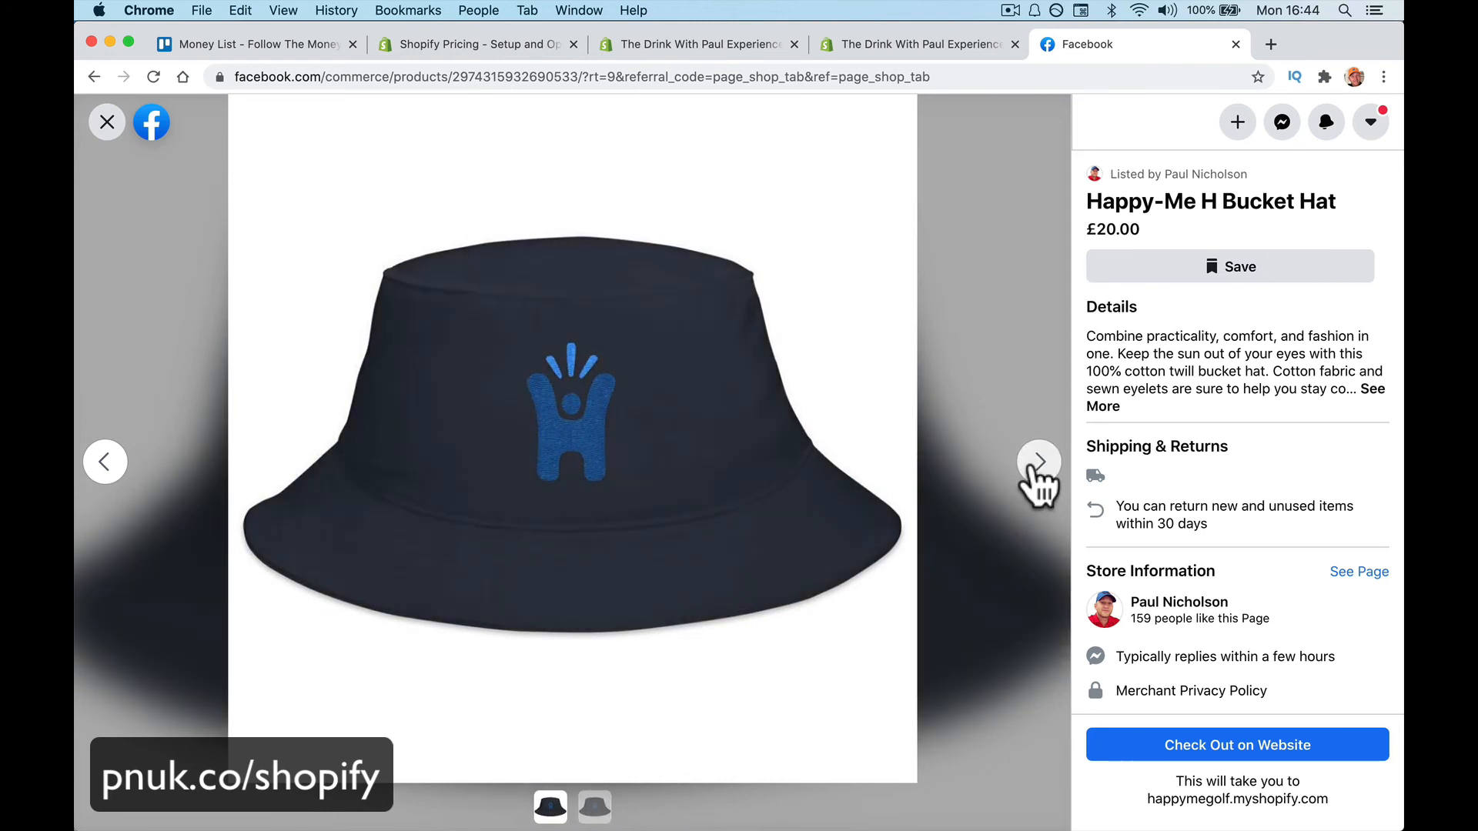
Go to the store website checkout for the hat and review its £20.00 total
{"action": "left_click", "coordinate": [1216, 740]}
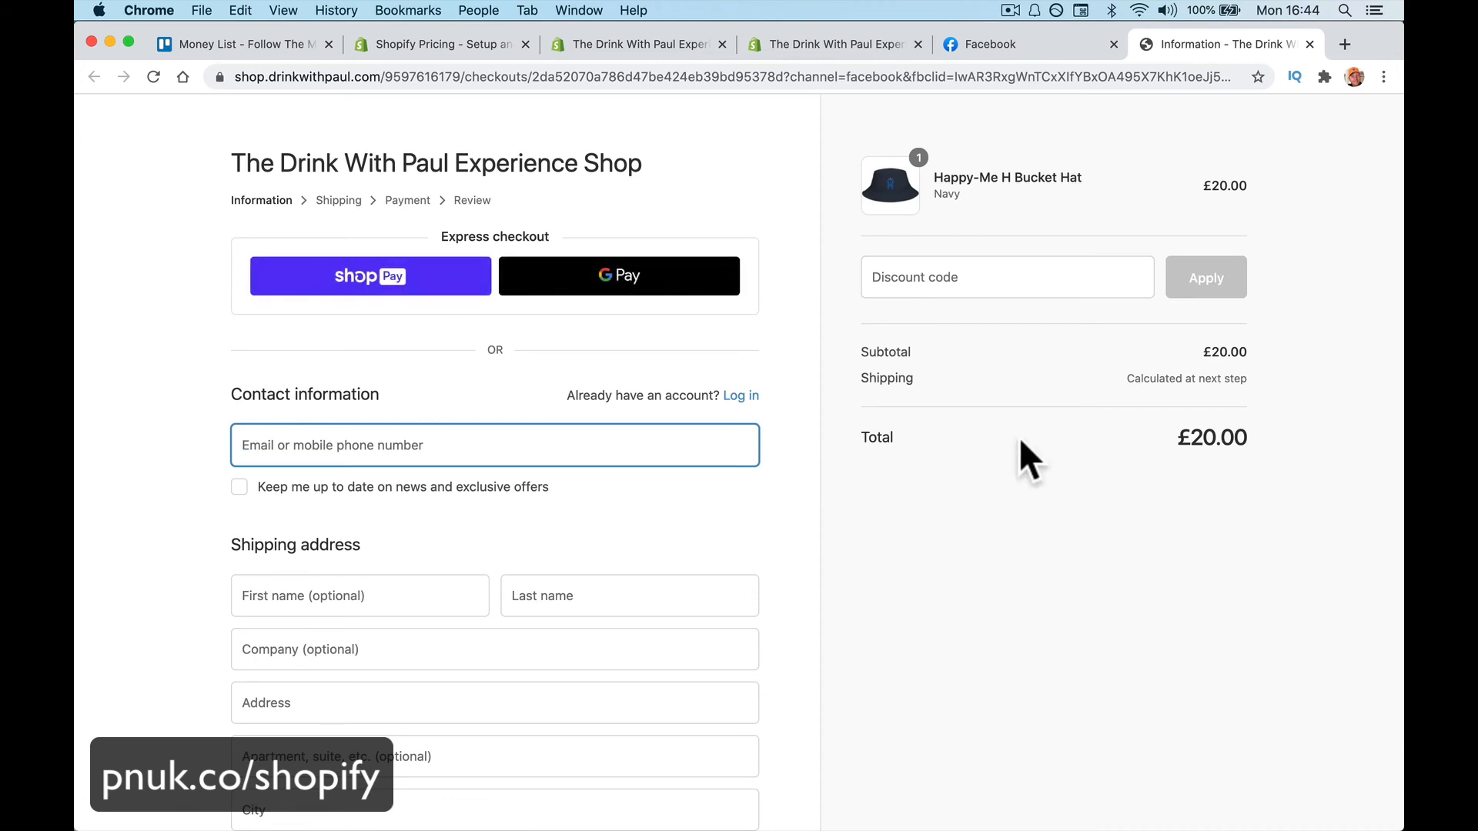
{"action": "scroll", "coordinate": [713, 497], "scroll_direction": "down", "scroll_amount": 3}
{"action": "scroll", "coordinate": [714, 497], "scroll_direction": "up", "scroll_amount": 2}
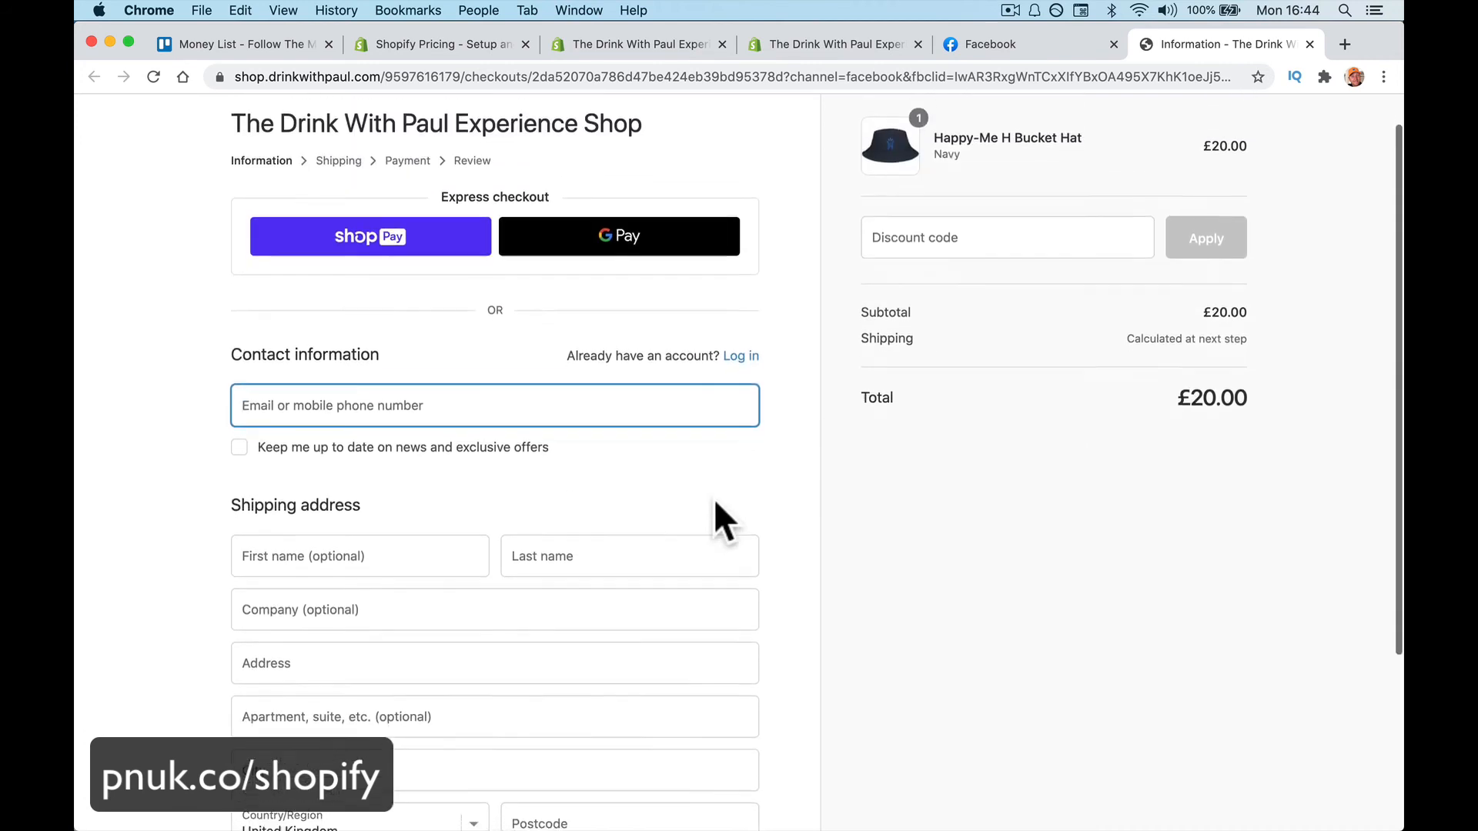
{"action": "scroll", "coordinate": [713, 497], "scroll_direction": "down", "scroll_amount": 3}
{"action": "scroll", "coordinate": [584, 410], "scroll_direction": "down", "scroll_amount": 1}
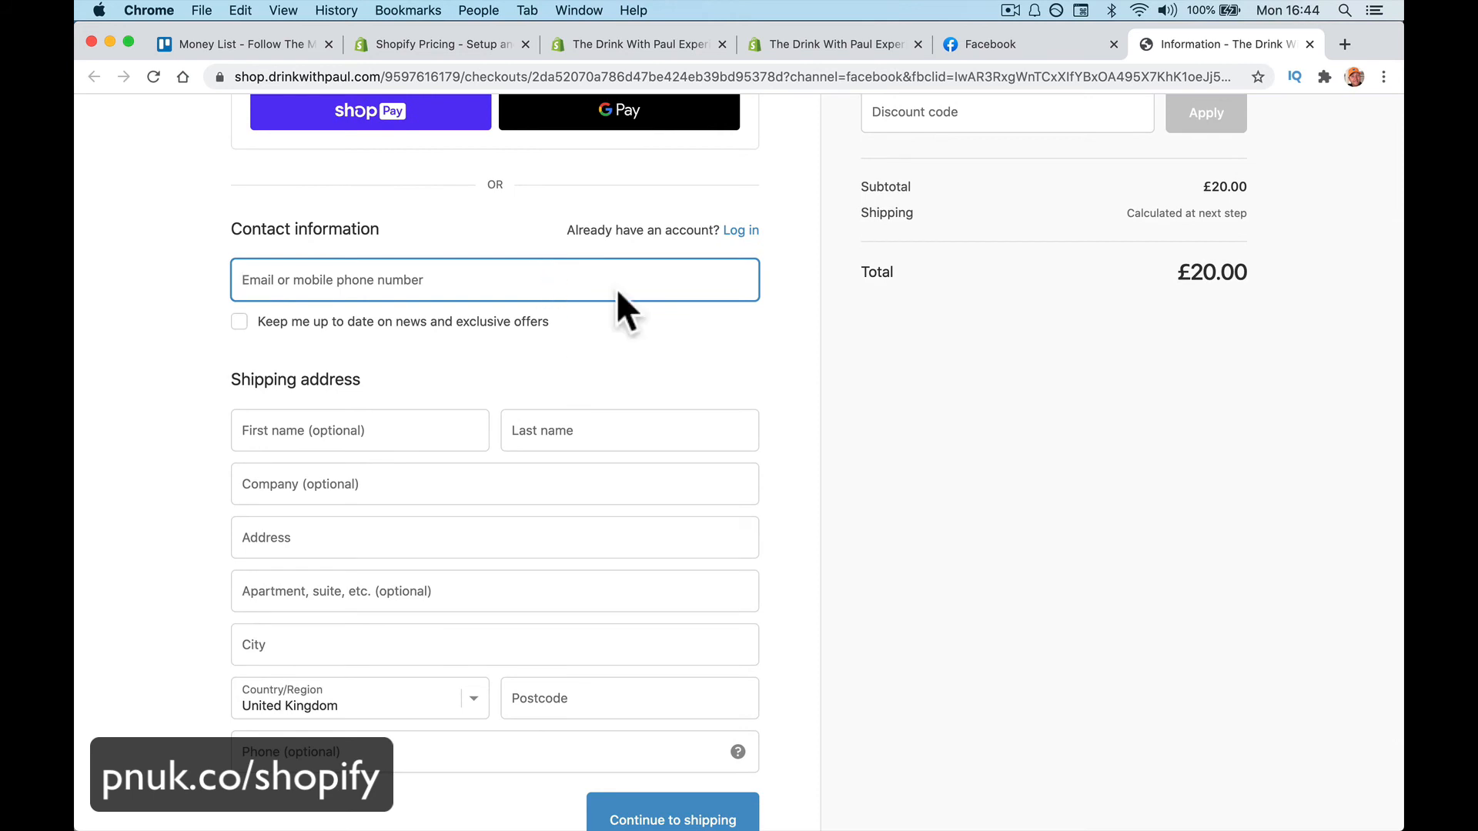
Check the store's login, cart and home pages, then close the store tab
{"action": "left_click", "coordinate": [740, 230]}
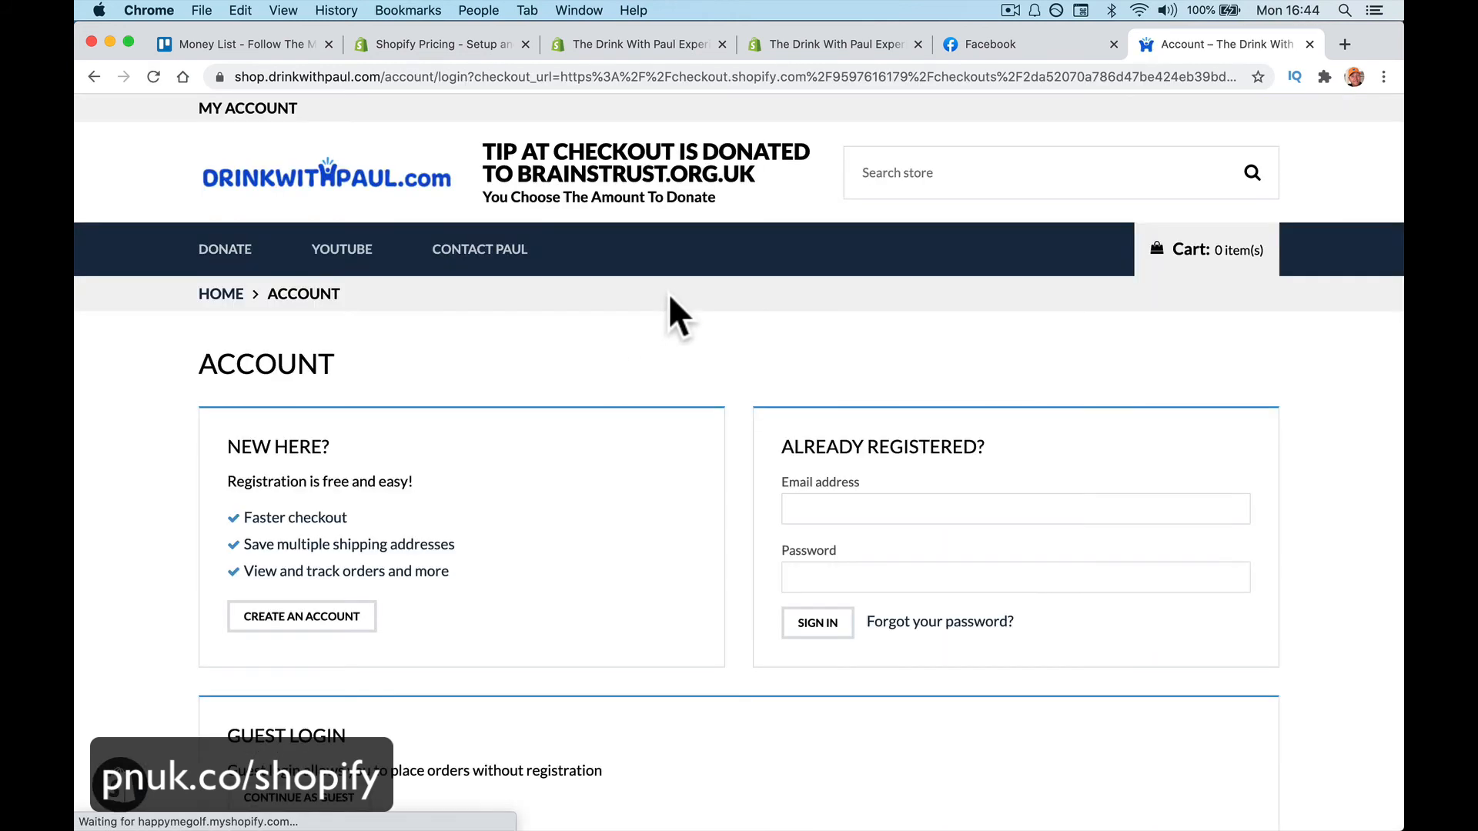
{"action": "scroll", "coordinate": [487, 595], "scroll_direction": "down", "scroll_amount": 3}
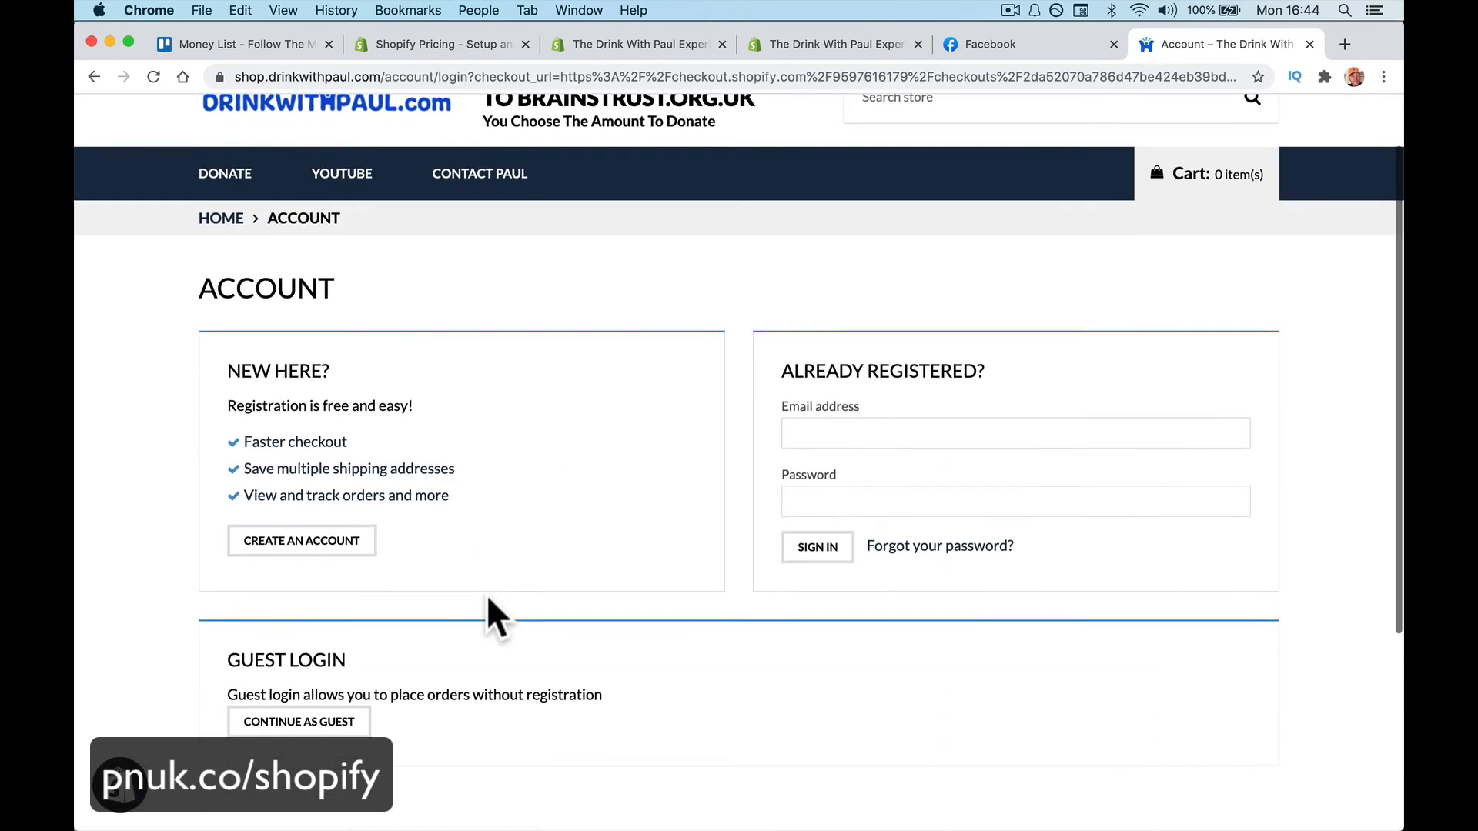
{"action": "scroll", "coordinate": [487, 594], "scroll_direction": "up", "scroll_amount": 3}
{"action": "left_click", "coordinate": [1189, 254]}
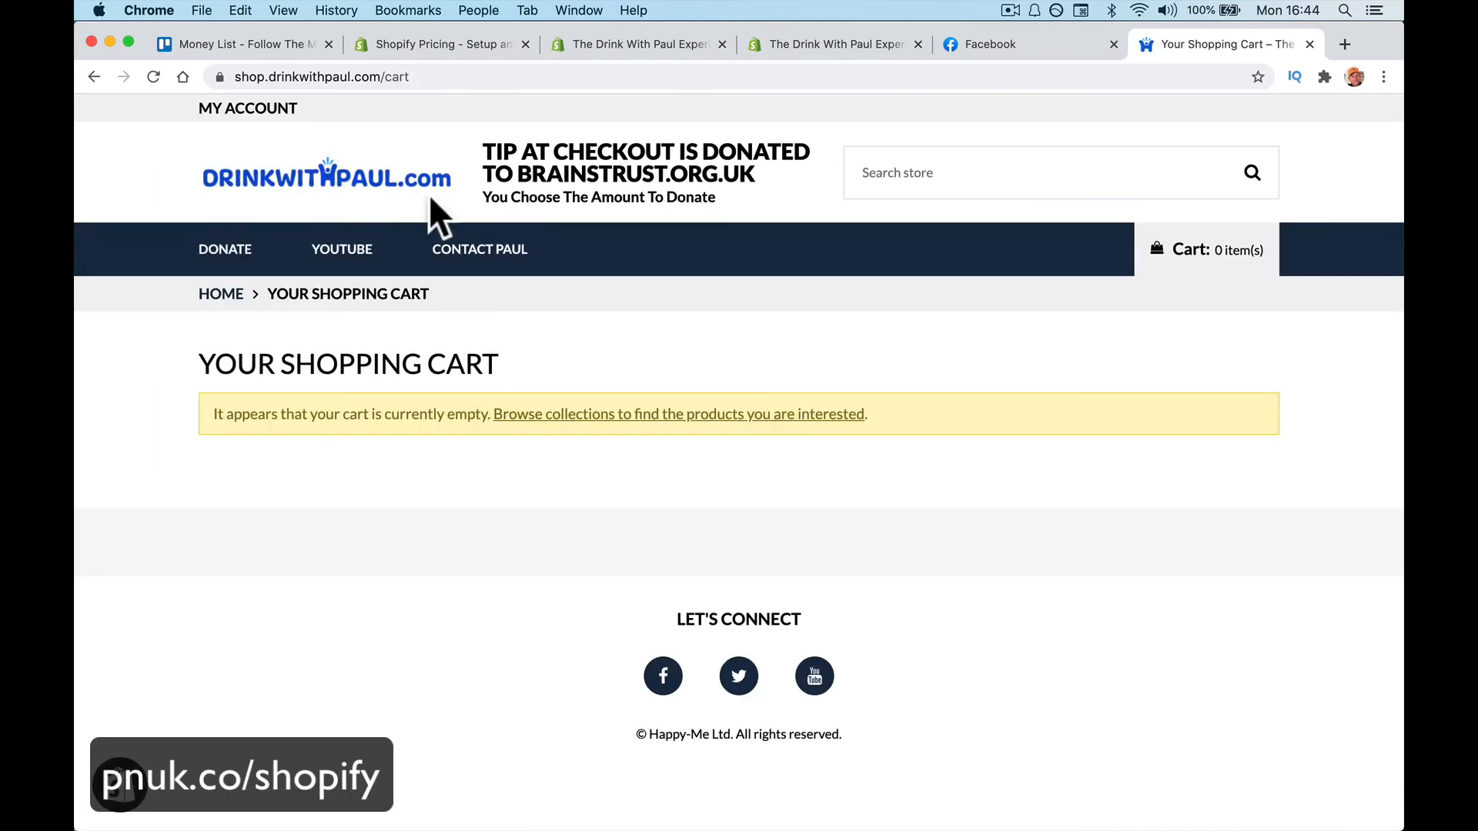
{"action": "left_click", "coordinate": [404, 185]}
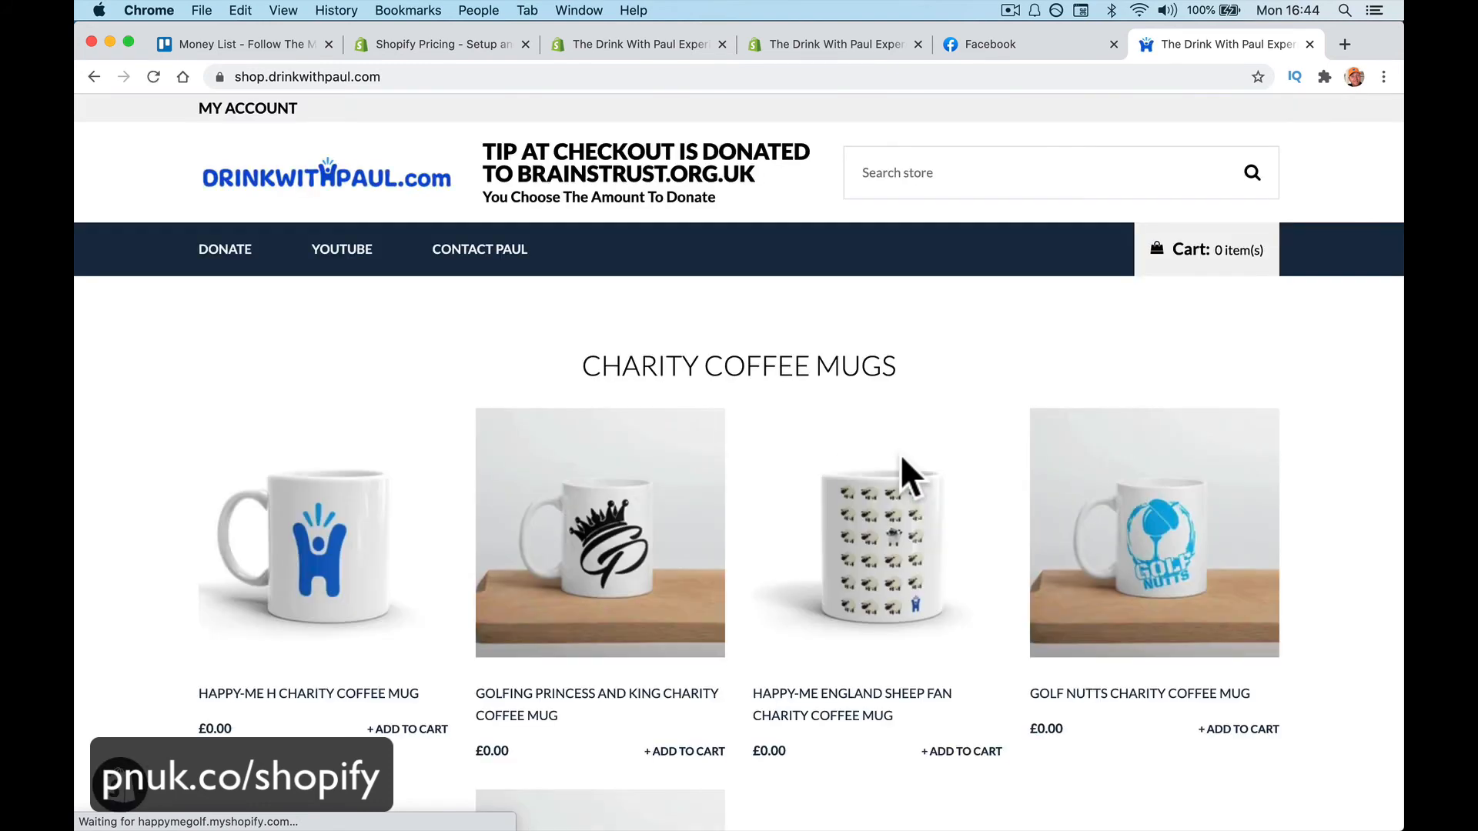
{"action": "left_click", "coordinate": [1309, 43]}
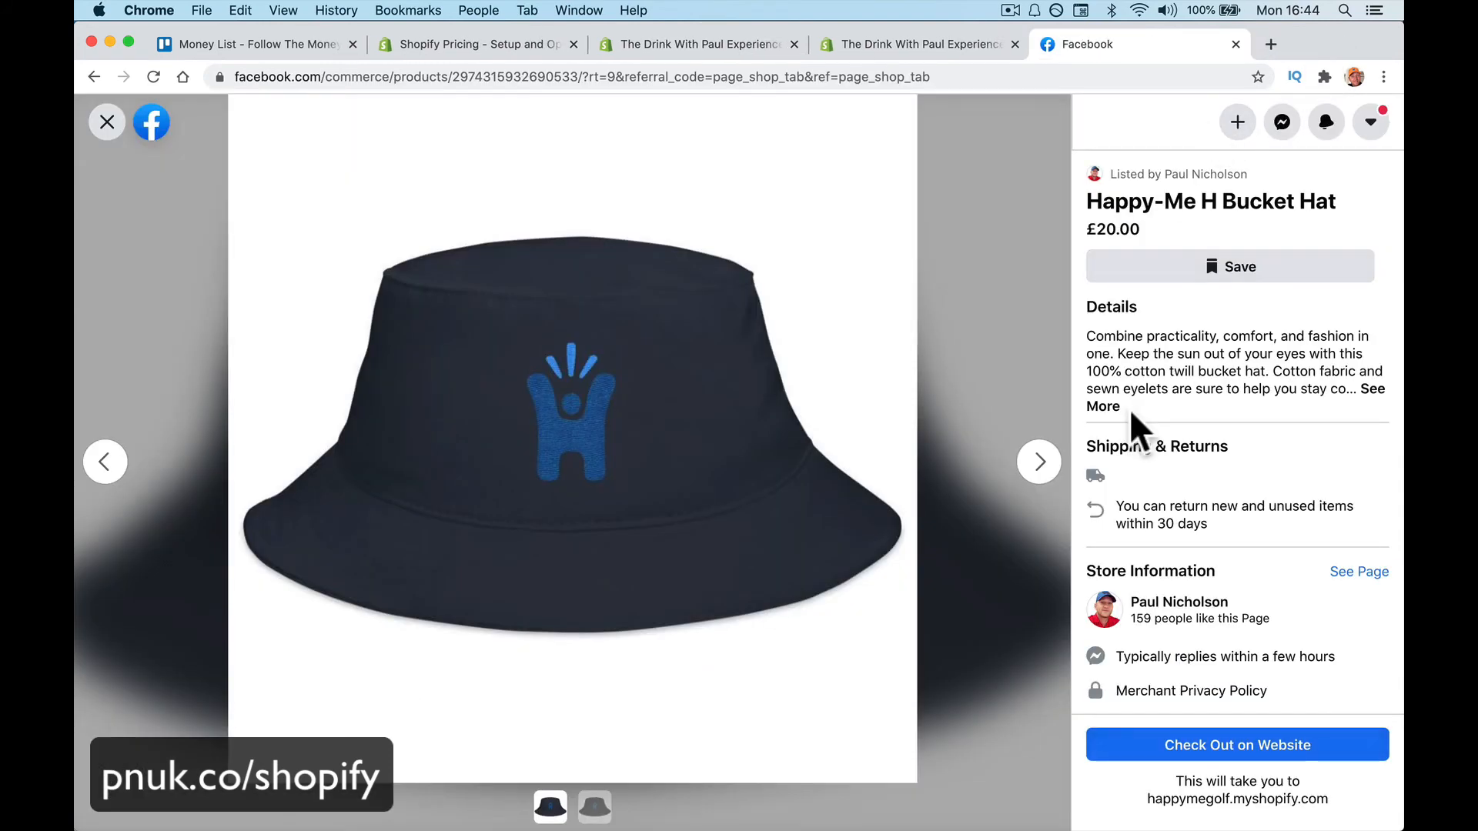
Start the hat checkout and enter the buyer name Facebook Buyer
{"action": "left_click", "coordinate": [1179, 735]}
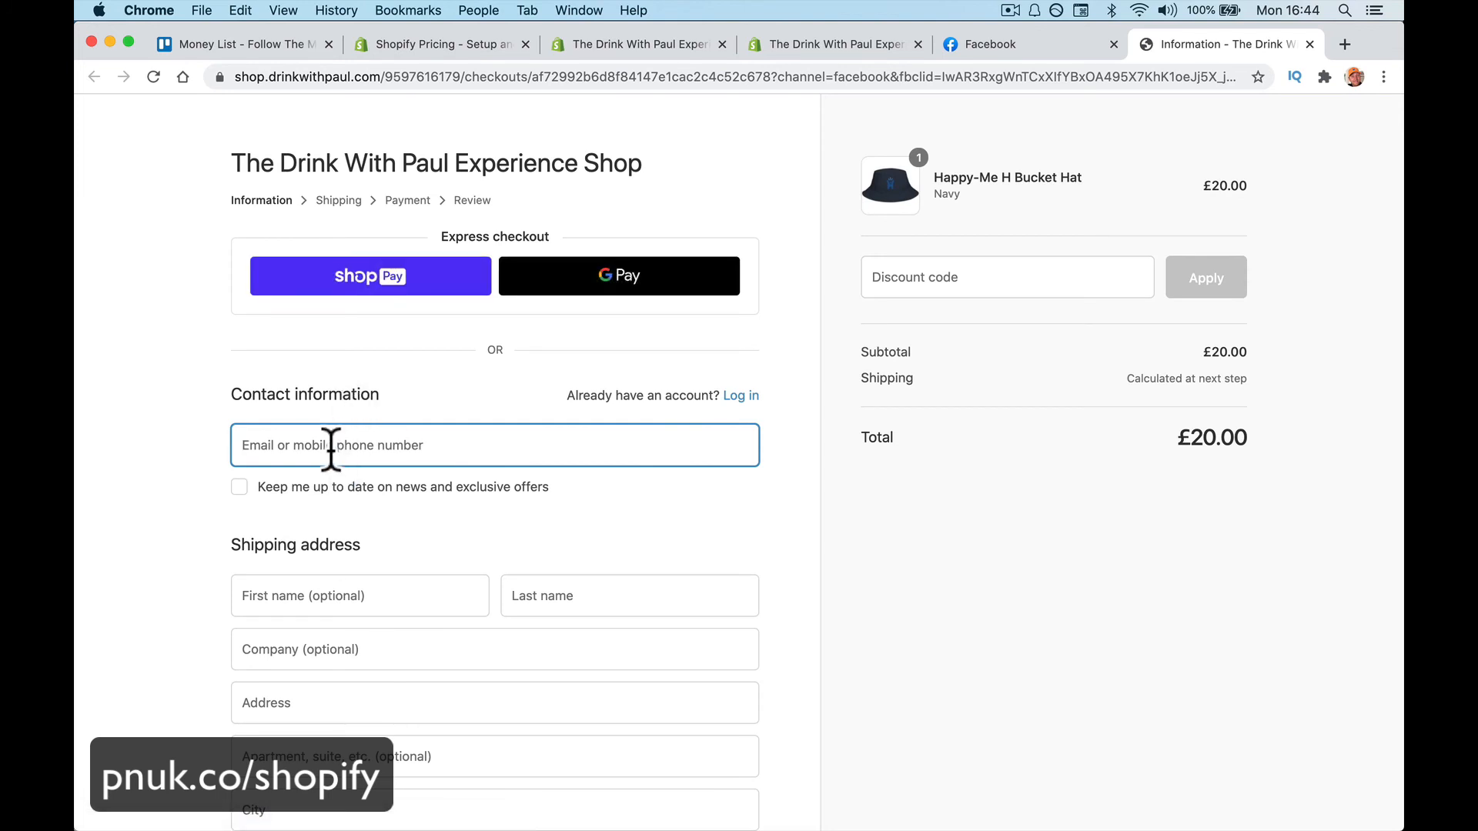
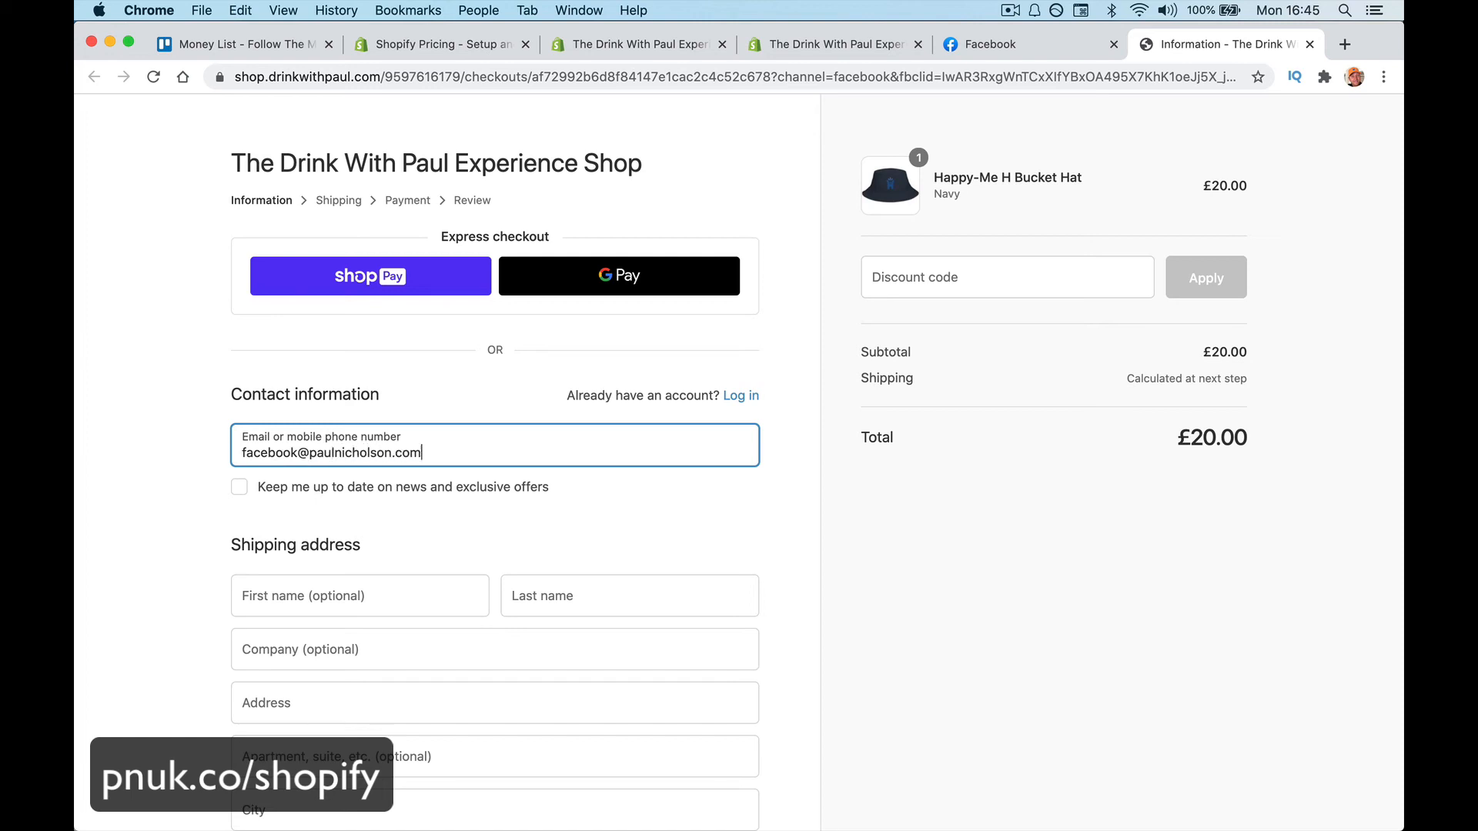
{"action": "left_click", "coordinate": [319, 608]}
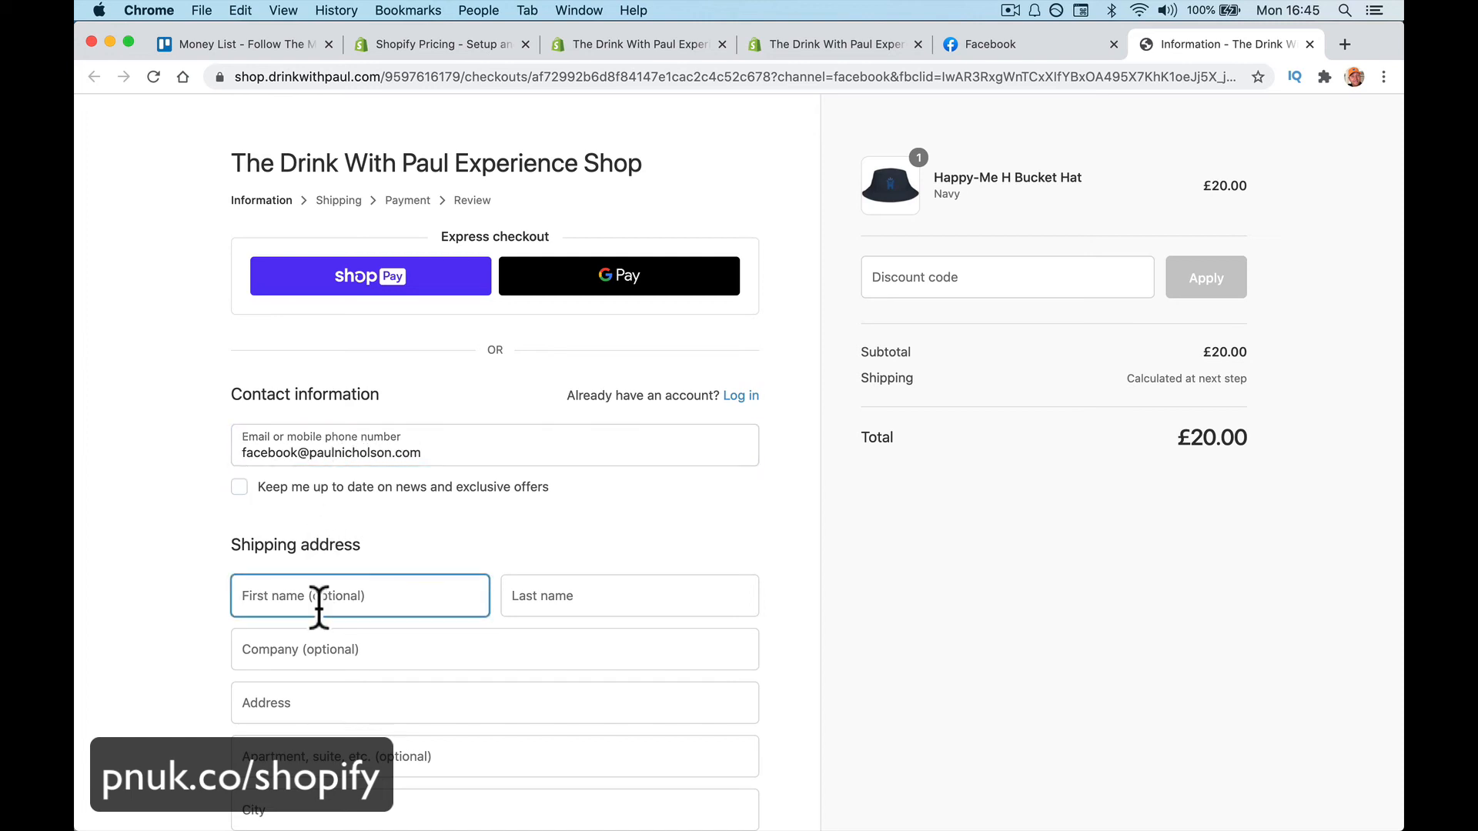
{"action": "type", "text": "Facebook"}
{"action": "key", "text": "Tab"}
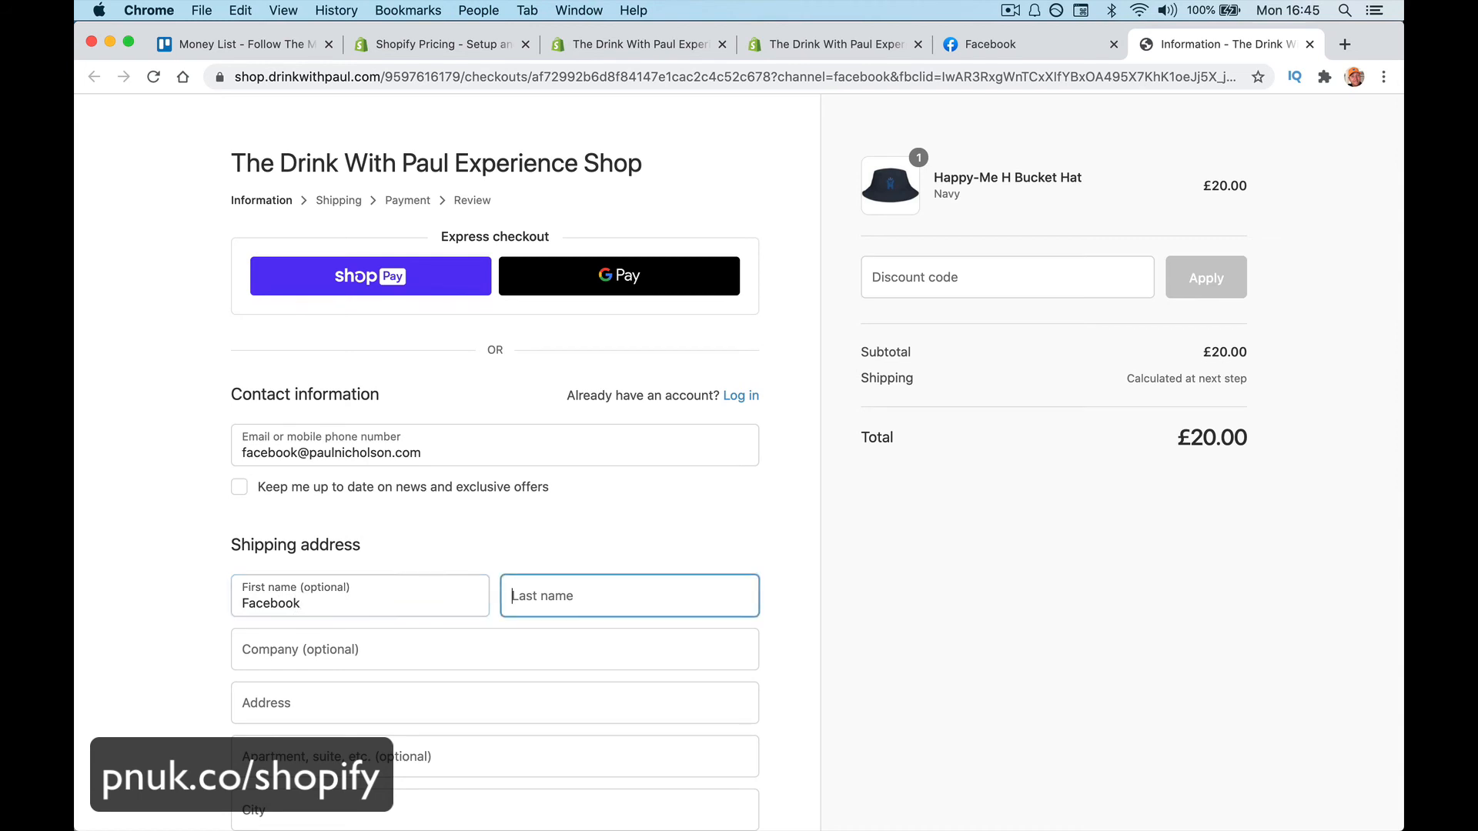
{"action": "type", "text": "Buyer"}
{"action": "key", "text": "Tab"}
{"action": "scroll", "coordinate": [280, 511], "scroll_direction": "down", "scroll_amount": 5}
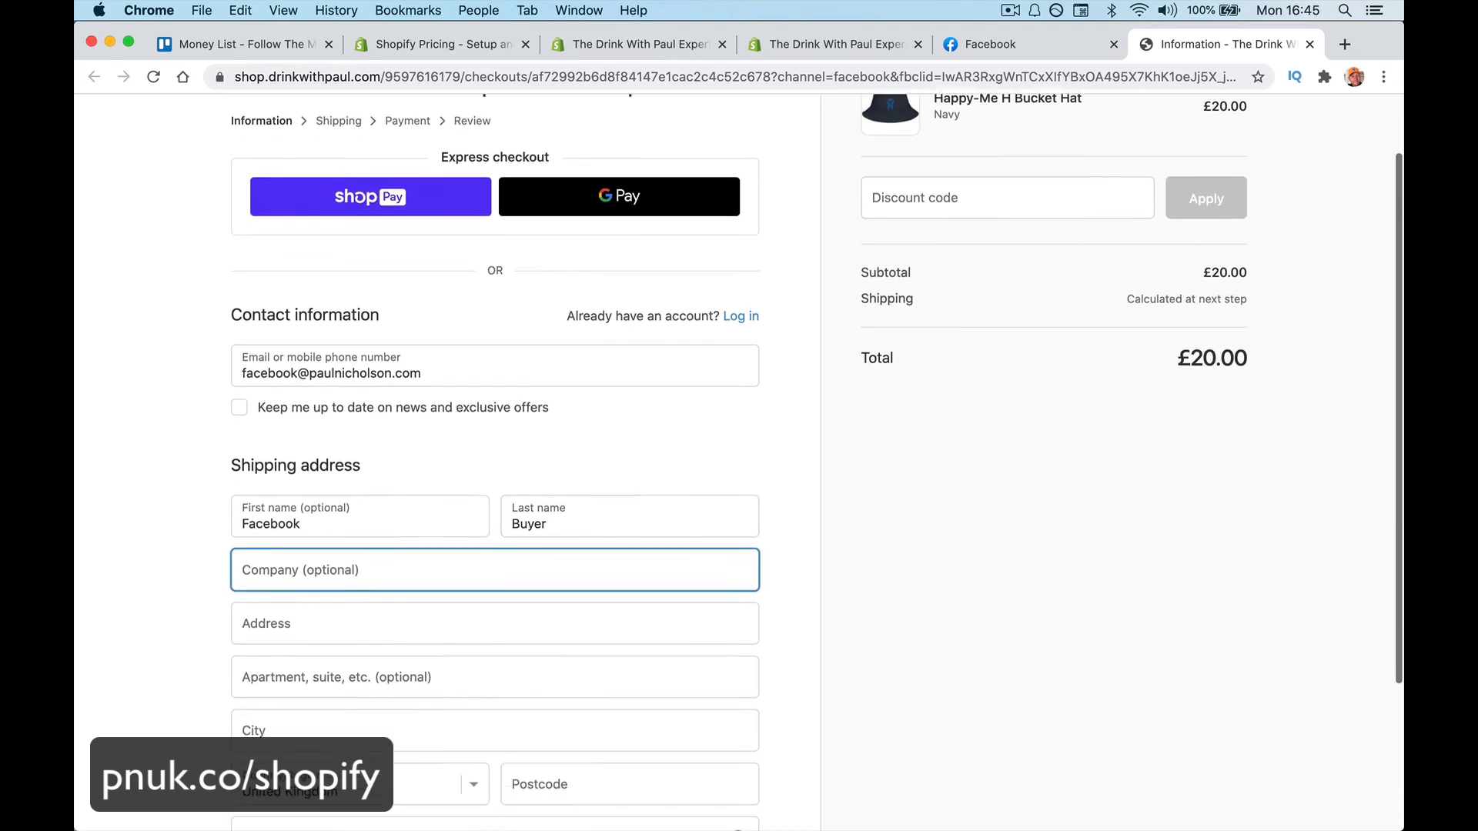
{"action": "left_click", "coordinate": [280, 511]}
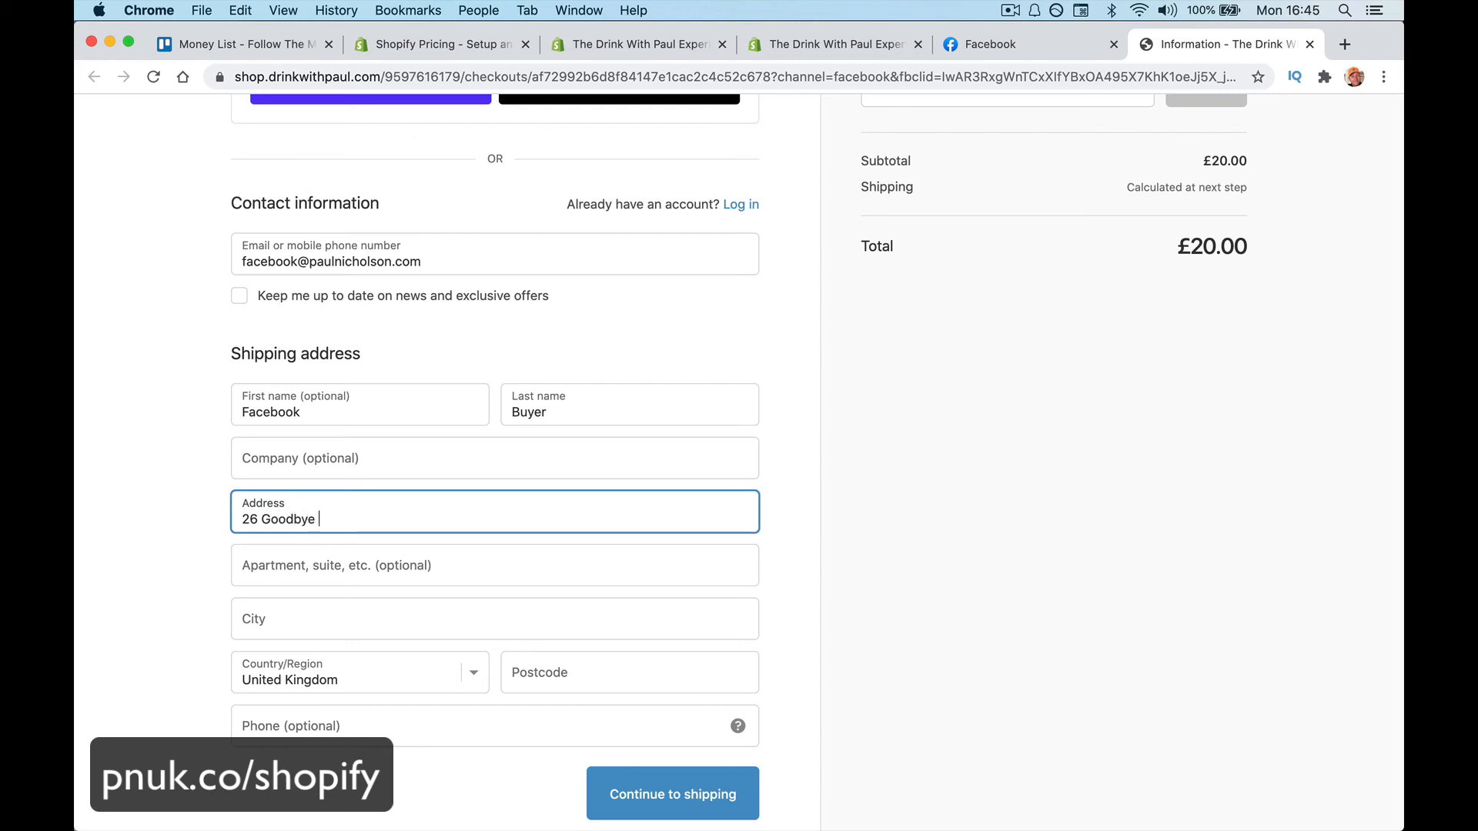
{"action": "key", "text": "Tab"}
{"action": "key", "text": "Tab"}
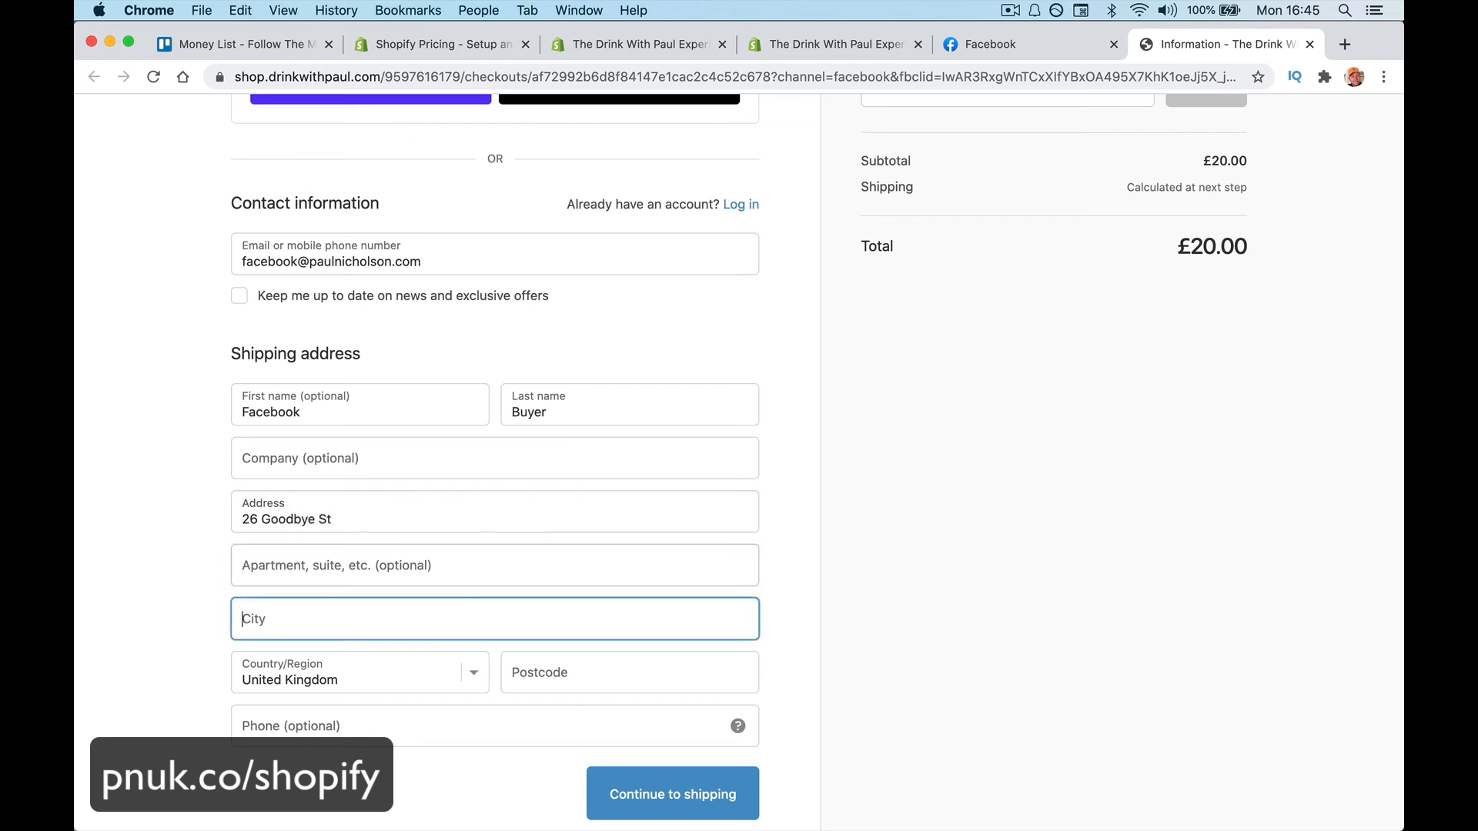
{"action": "type", "text": "Doncaster"}
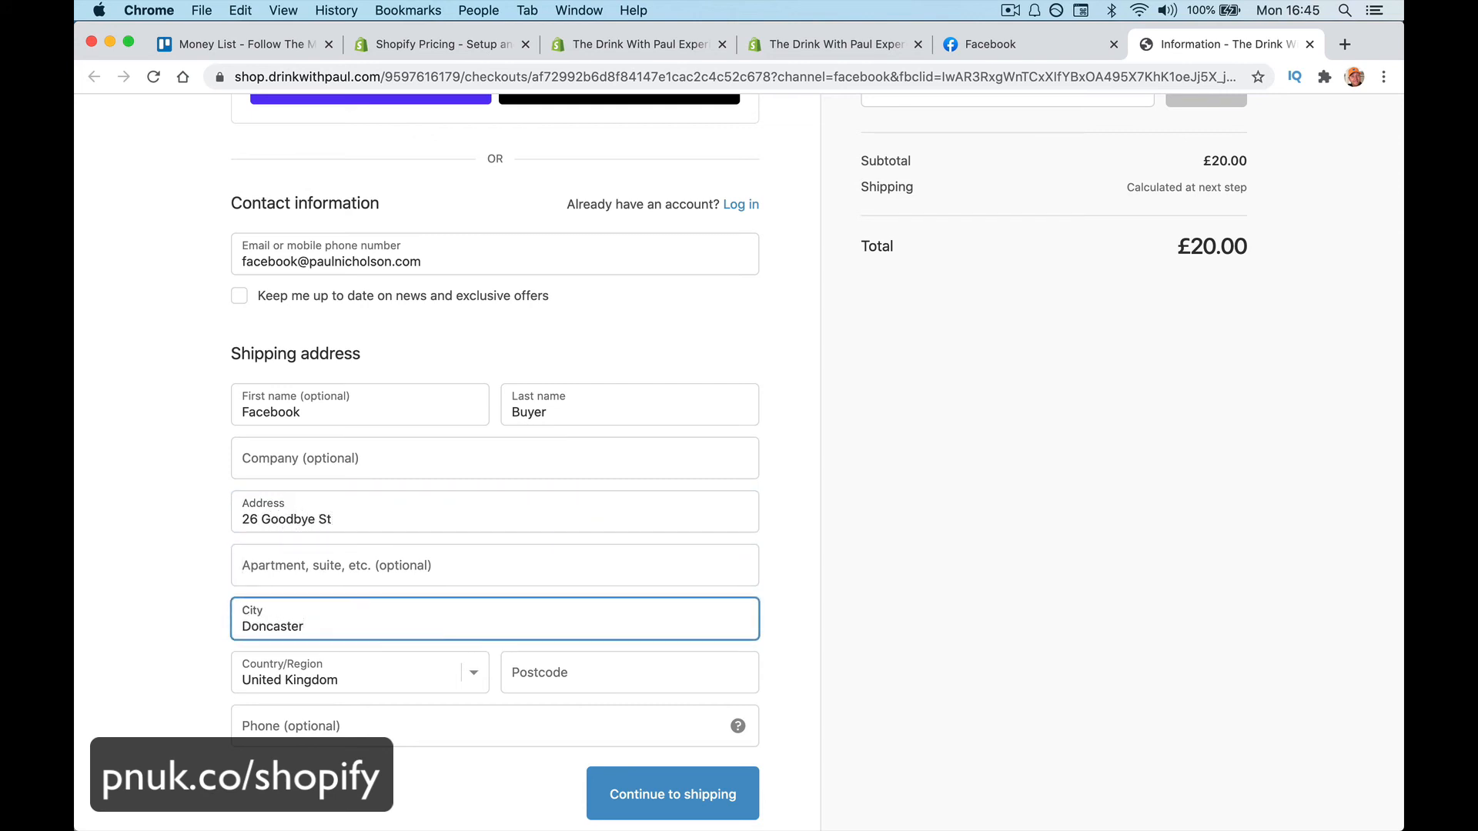
{"action": "key", "text": "Tab"}
{"action": "key", "text": "Tab"}
{"action": "type", "text": "KLNFKJG"}
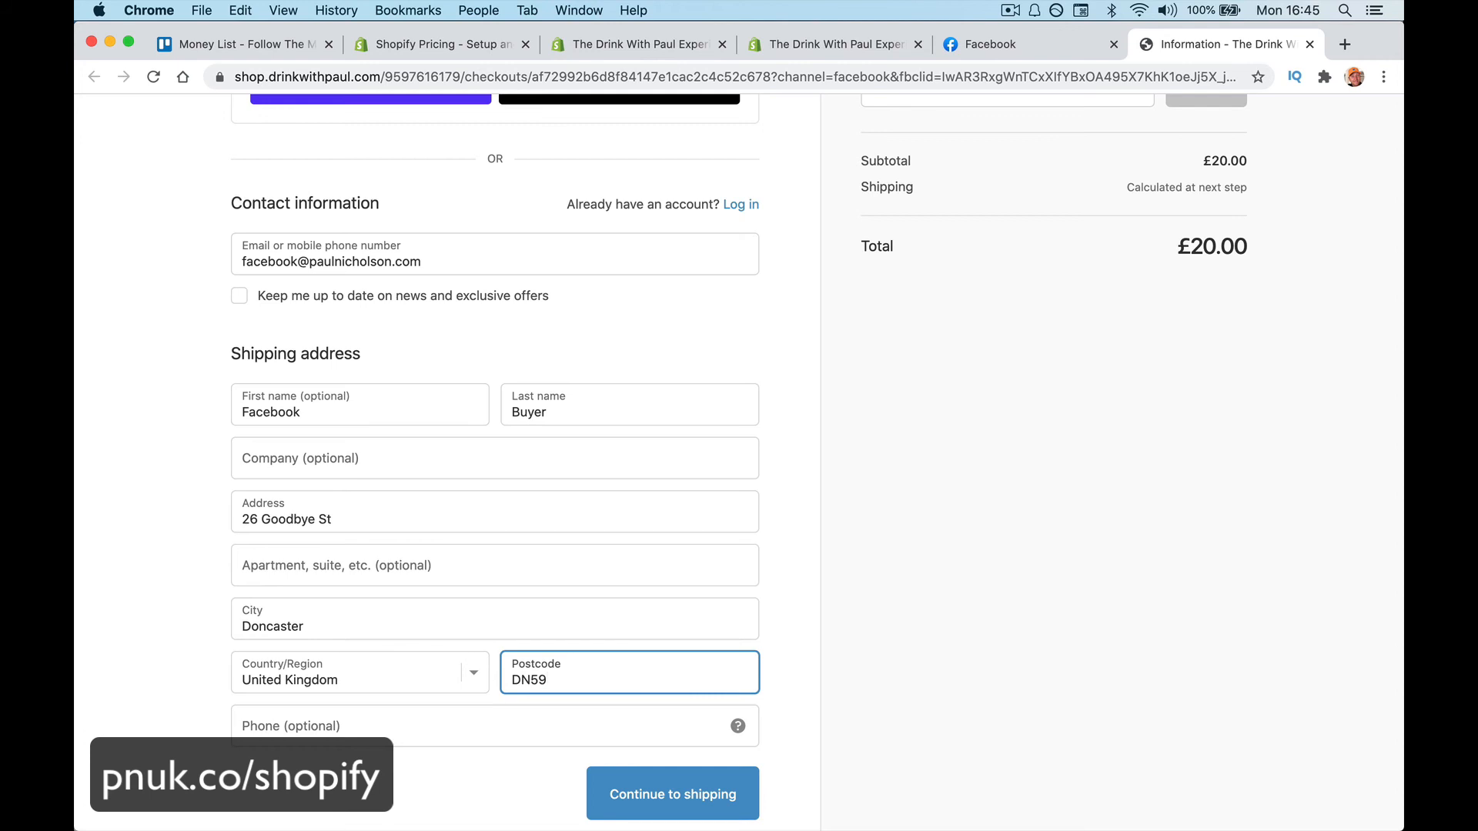
{"action": "key", "text": "BackSpace"}
Apply the discount code FREE so the total drops to £0.00
{"action": "scroll", "coordinate": [1060, 284], "scroll_direction": "up", "scroll_amount": 3}
{"action": "left_click", "coordinate": [1003, 201]}
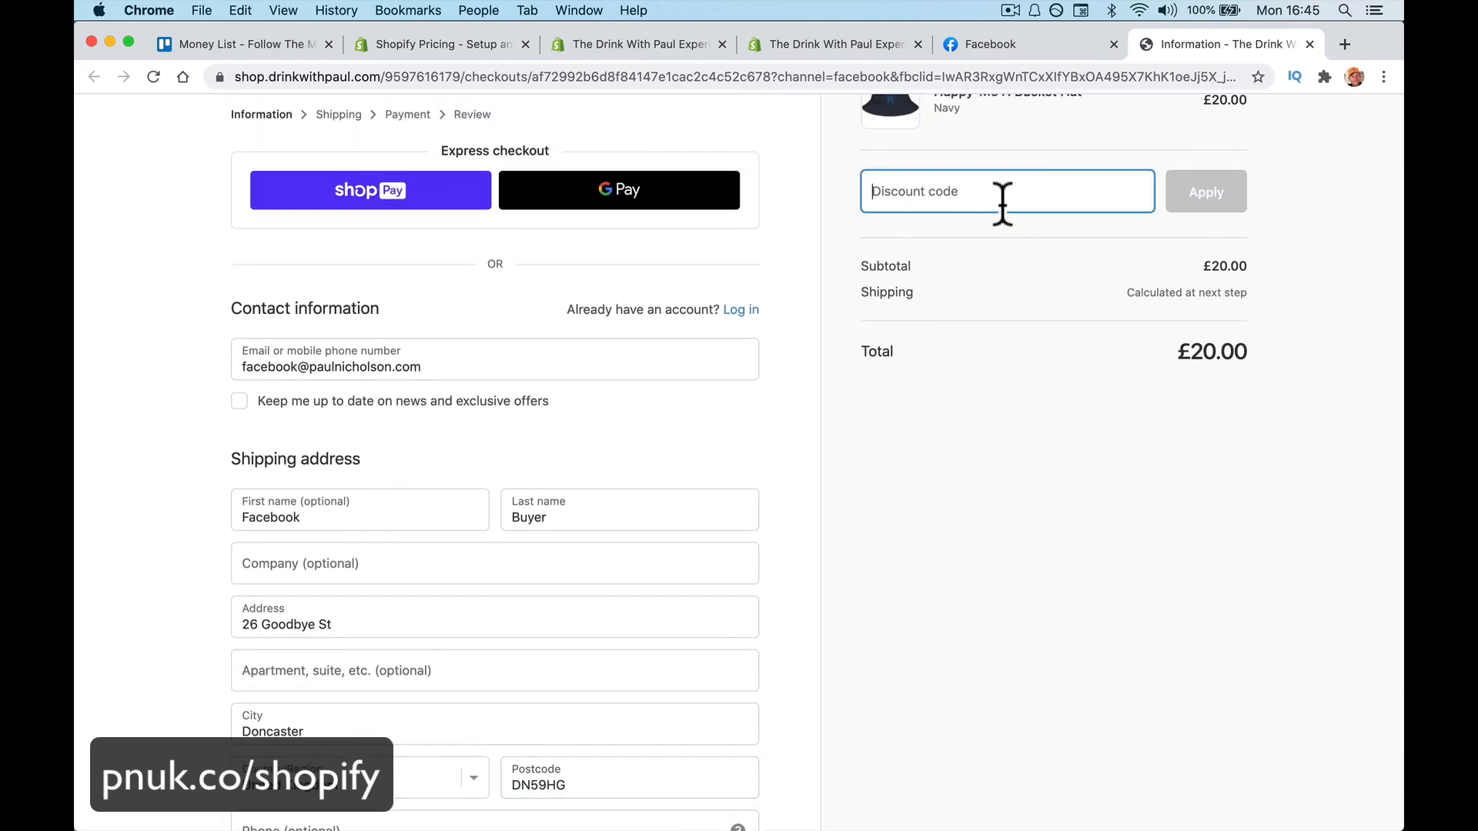
{"action": "type", "text": "FREEE"}
{"action": "left_click", "coordinate": [1202, 198]}
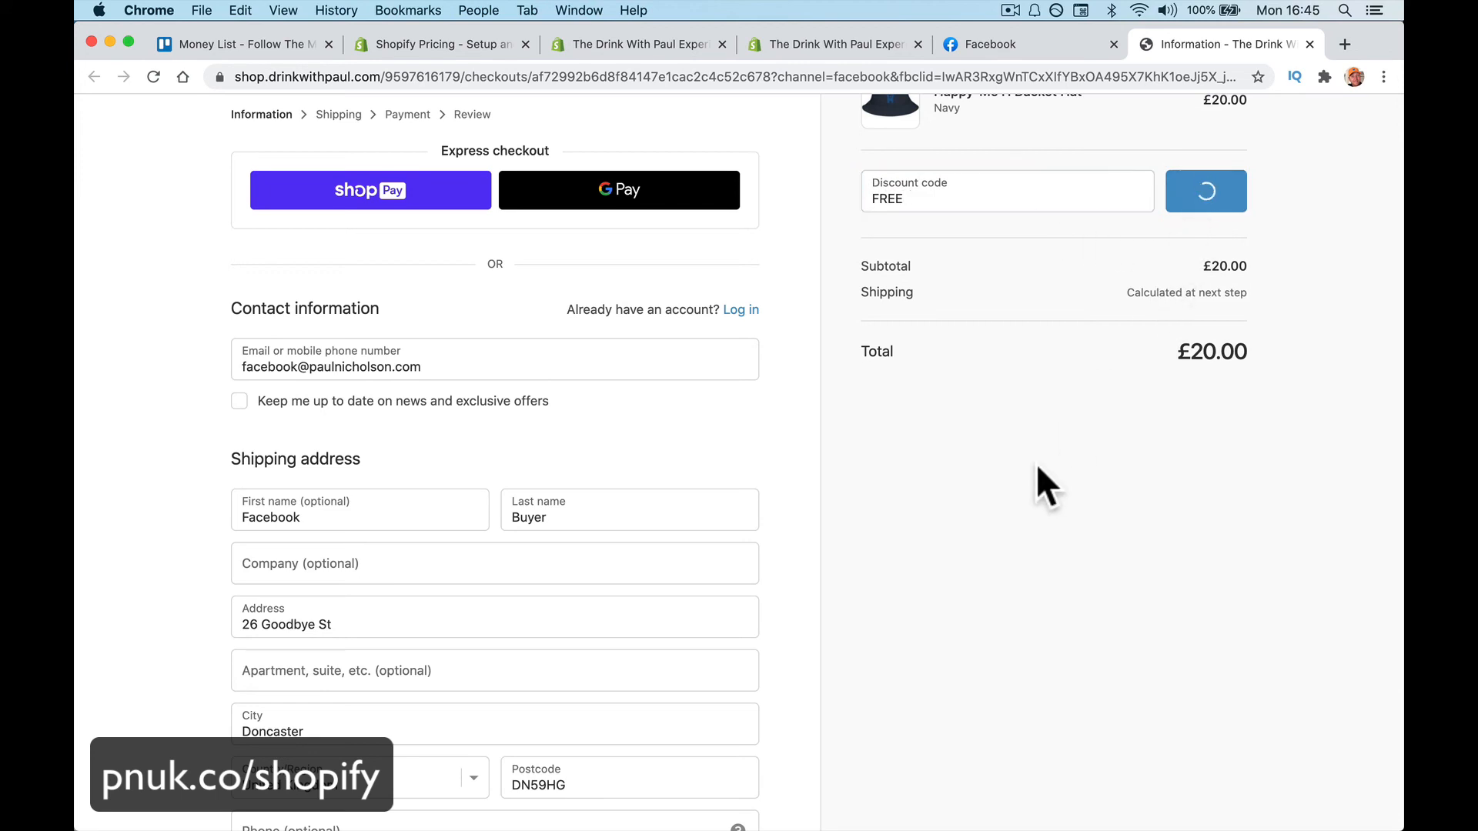
{"action": "scroll", "coordinate": [776, 558], "scroll_direction": "down", "scroll_amount": 4}
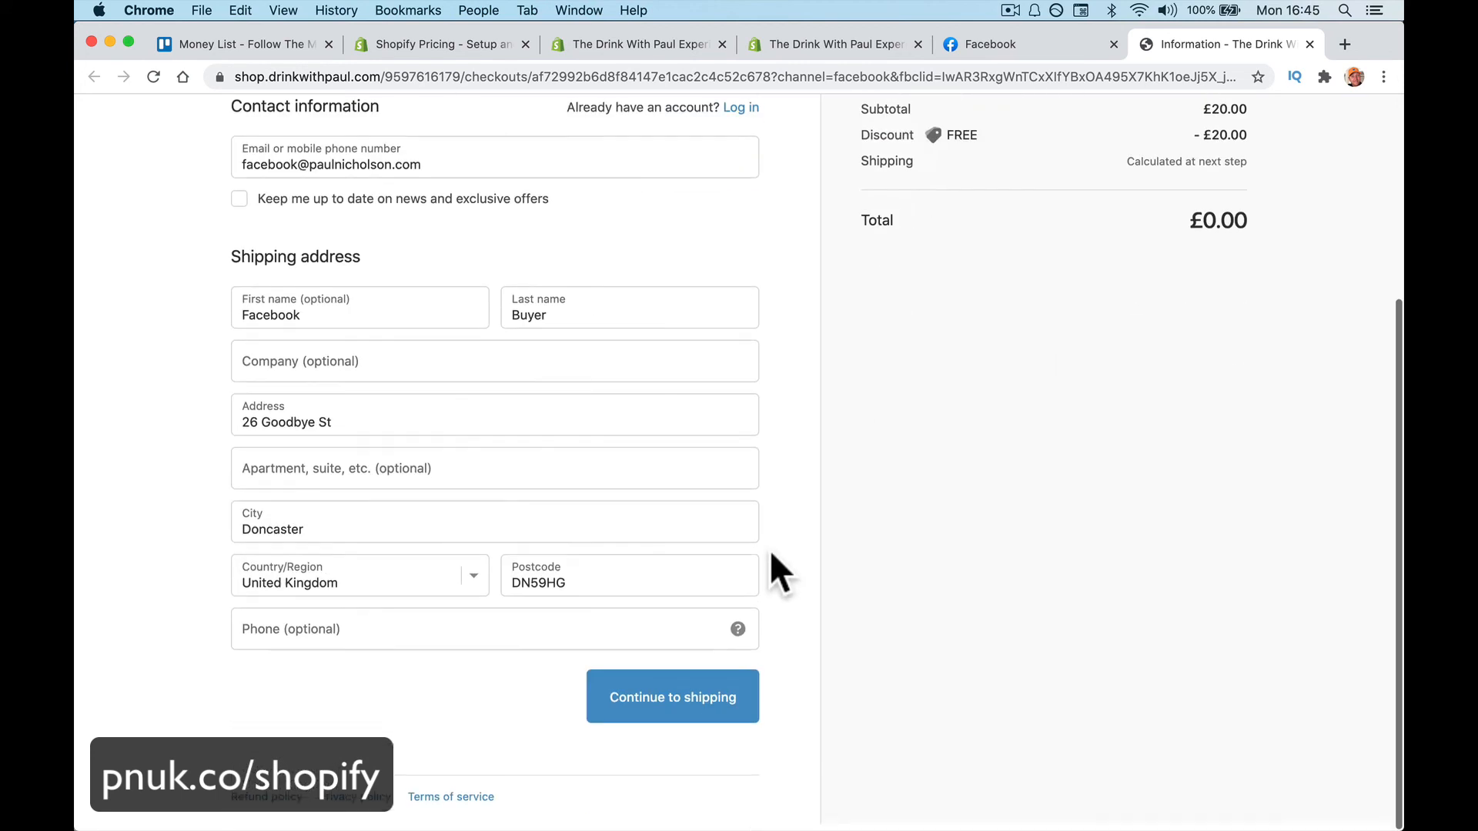
Advance the free test order through shipping and payment to the review step
{"action": "left_click", "coordinate": [680, 706]}
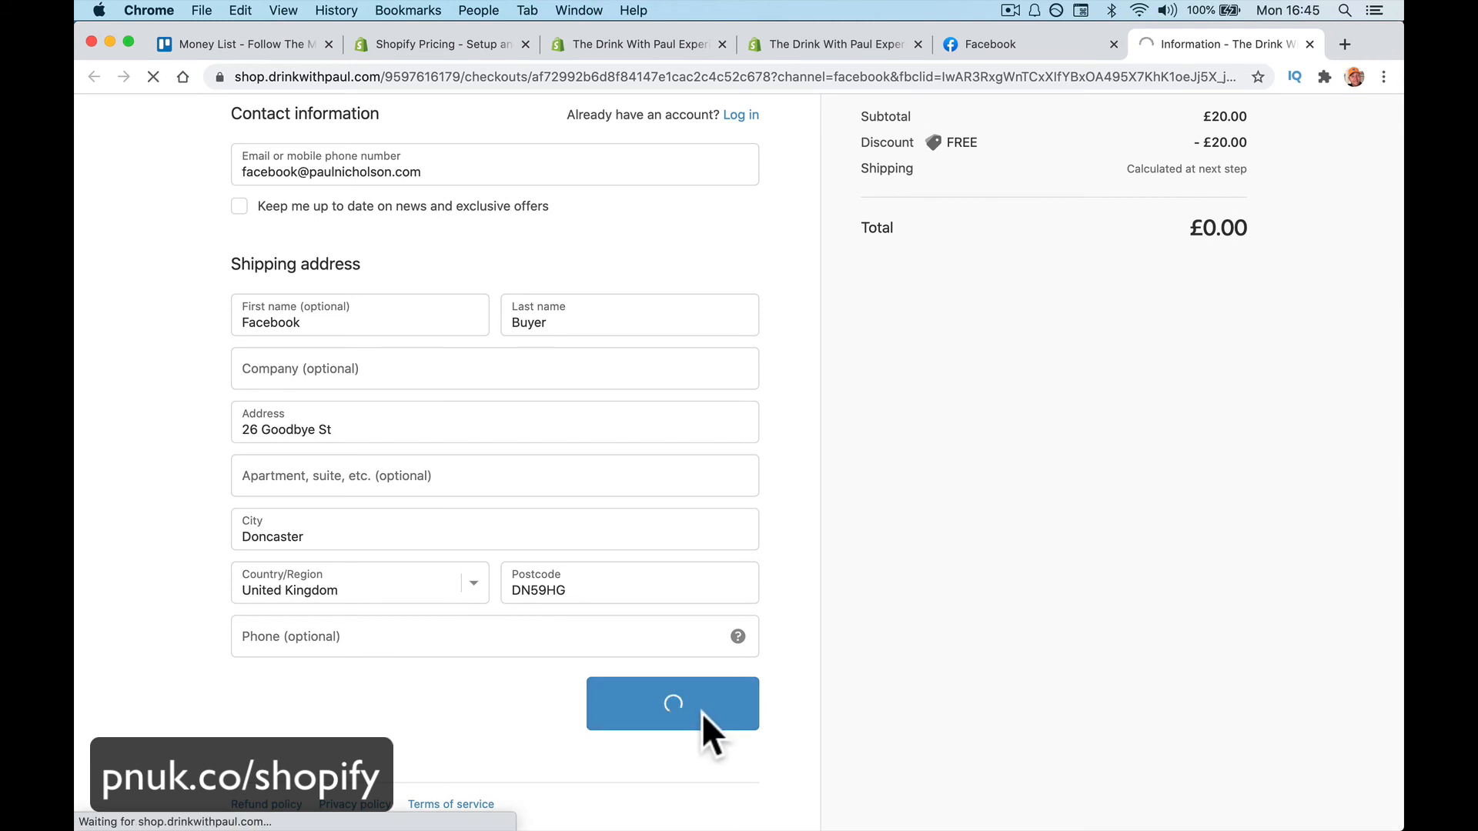
{"action": "left_click", "coordinate": [650, 501]}
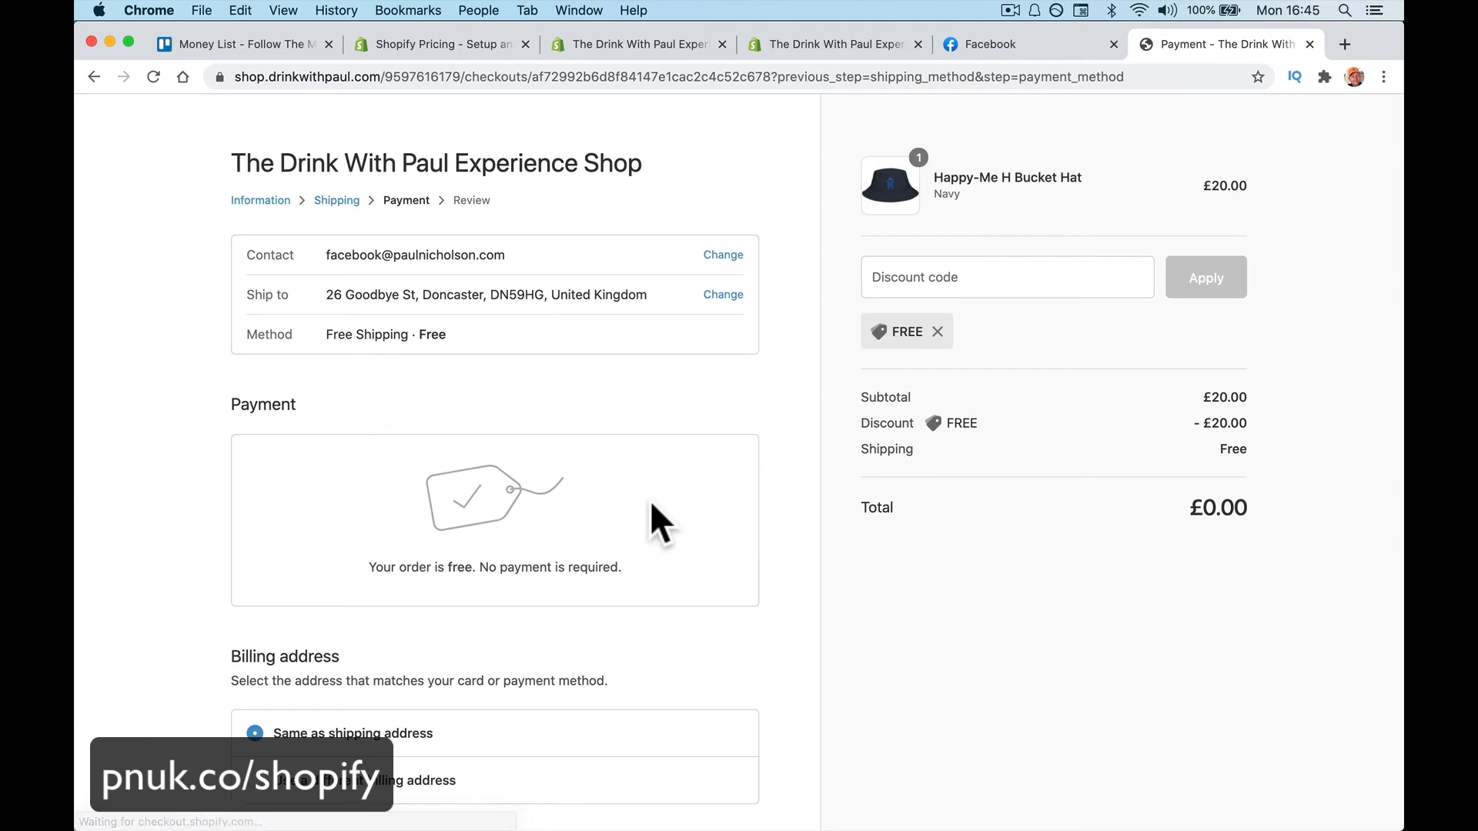
{"action": "scroll", "coordinate": [651, 508], "scroll_direction": "down", "scroll_amount": 5}
{"action": "left_click", "coordinate": [674, 682]}
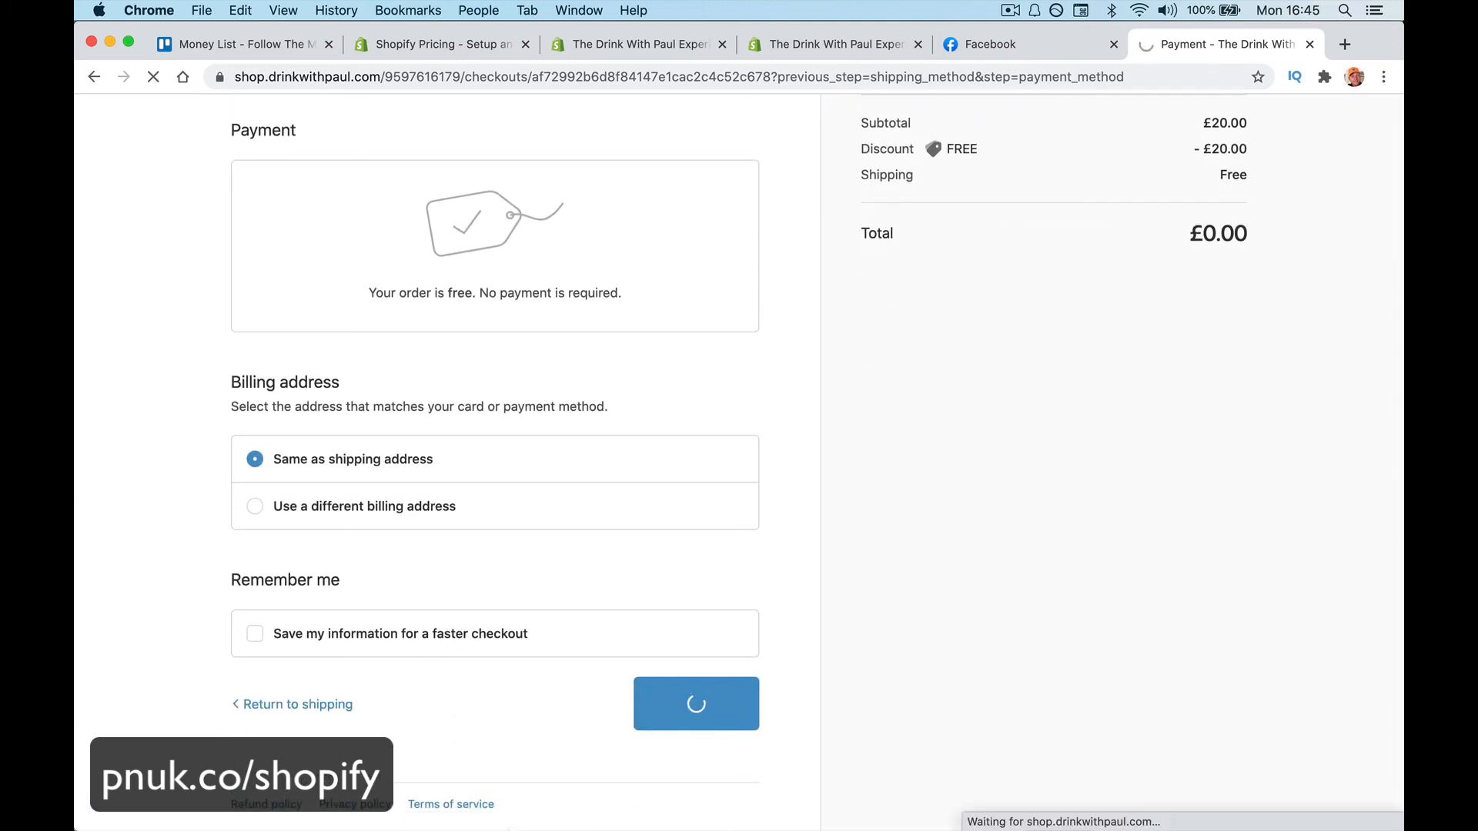
Check the Printful order notification email in Mail, then return to the browser
{"action": "left_click", "coordinate": [437, 787]}
{"action": "left_click", "coordinate": [367, 158]}
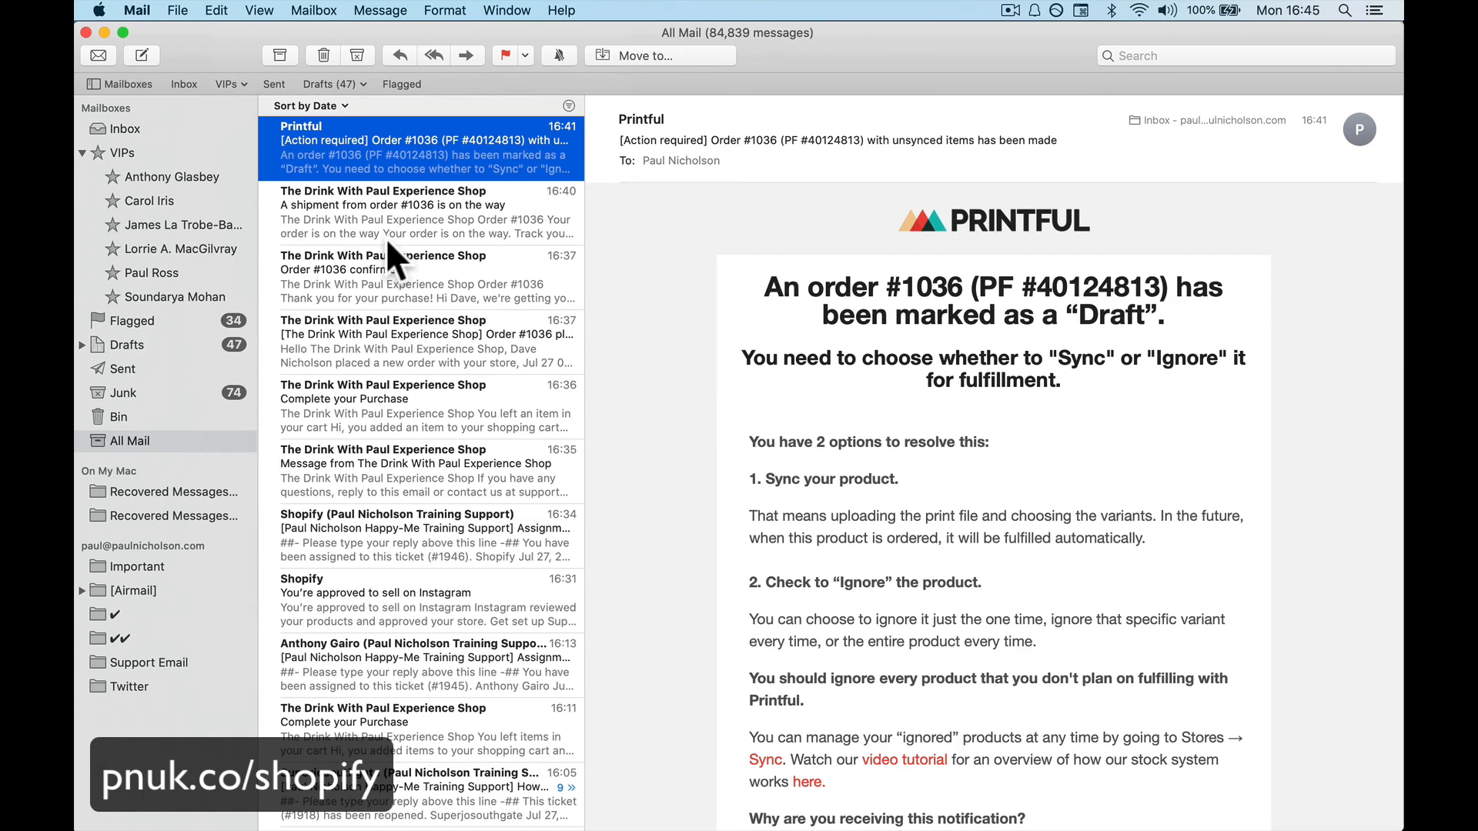
{"action": "left_click", "coordinate": [501, 790]}
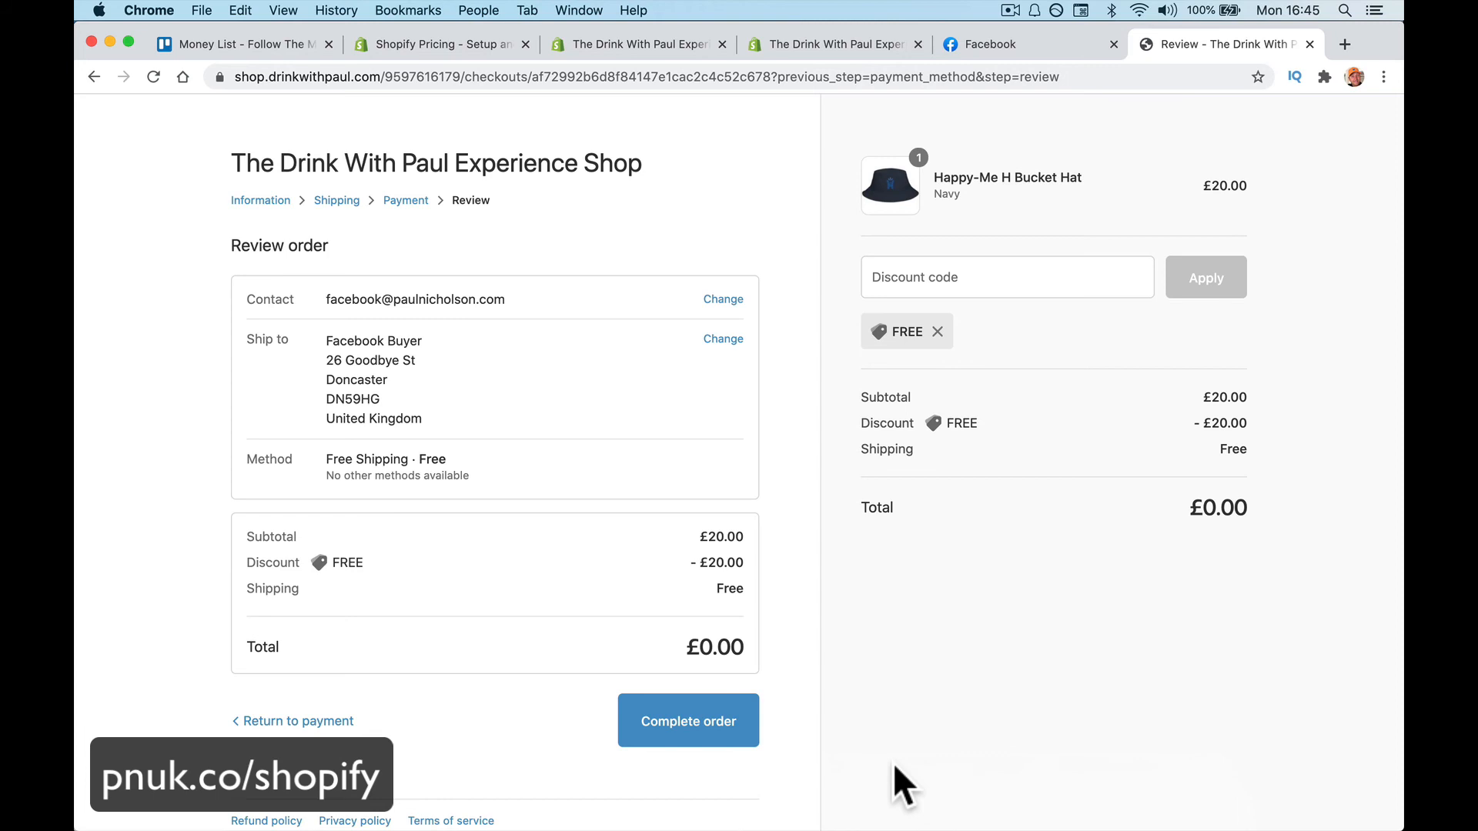
Return to the Facebook bucket hat listing and cycle through its photos
{"action": "left_click", "coordinate": [1048, 44]}
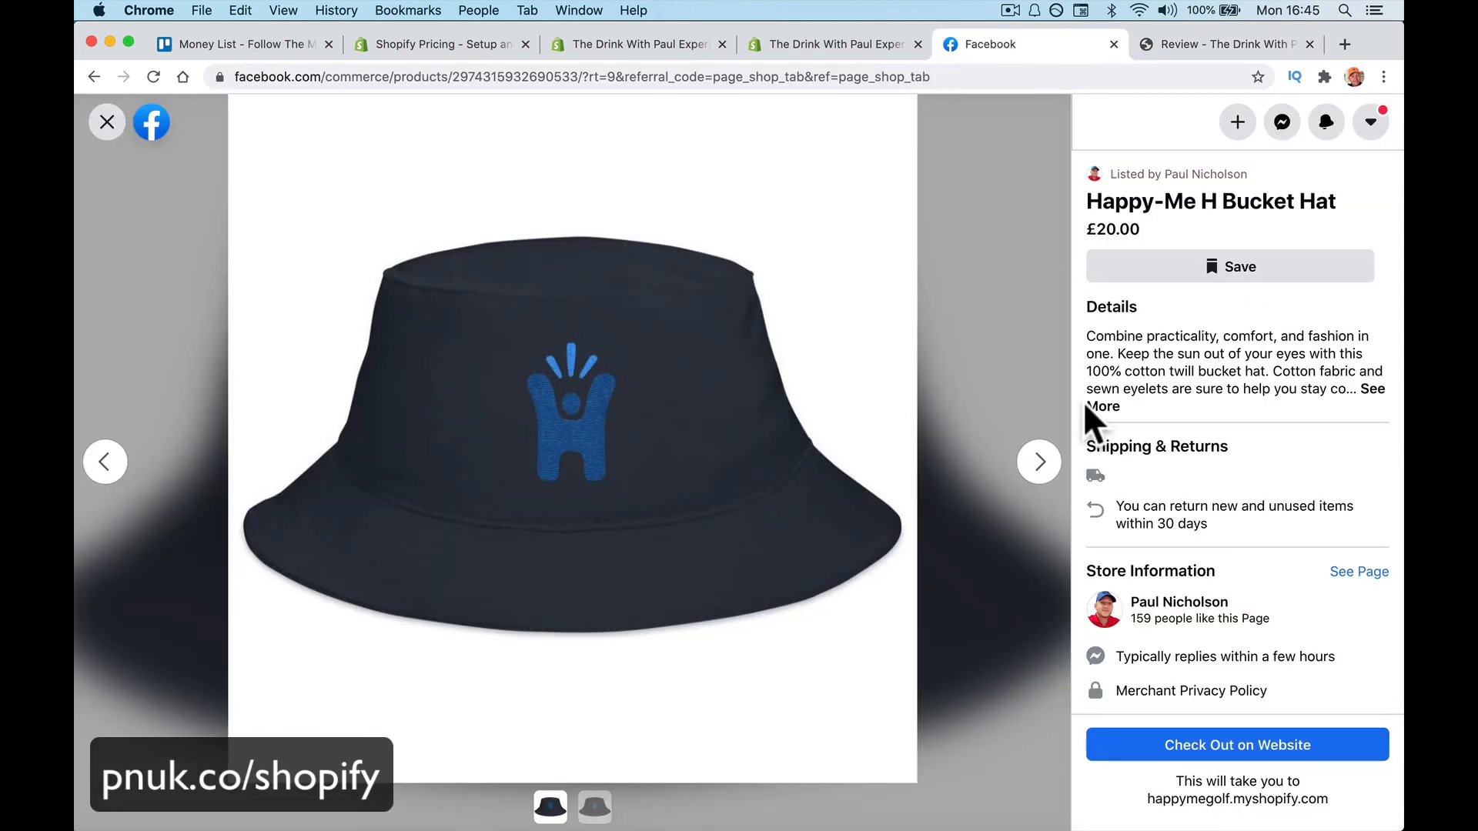
{"action": "left_click", "coordinate": [1033, 469]}
{"action": "left_click", "coordinate": [1031, 469]}
{"action": "left_click", "coordinate": [1032, 469]}
{"action": "left_click", "coordinate": [1031, 469]}
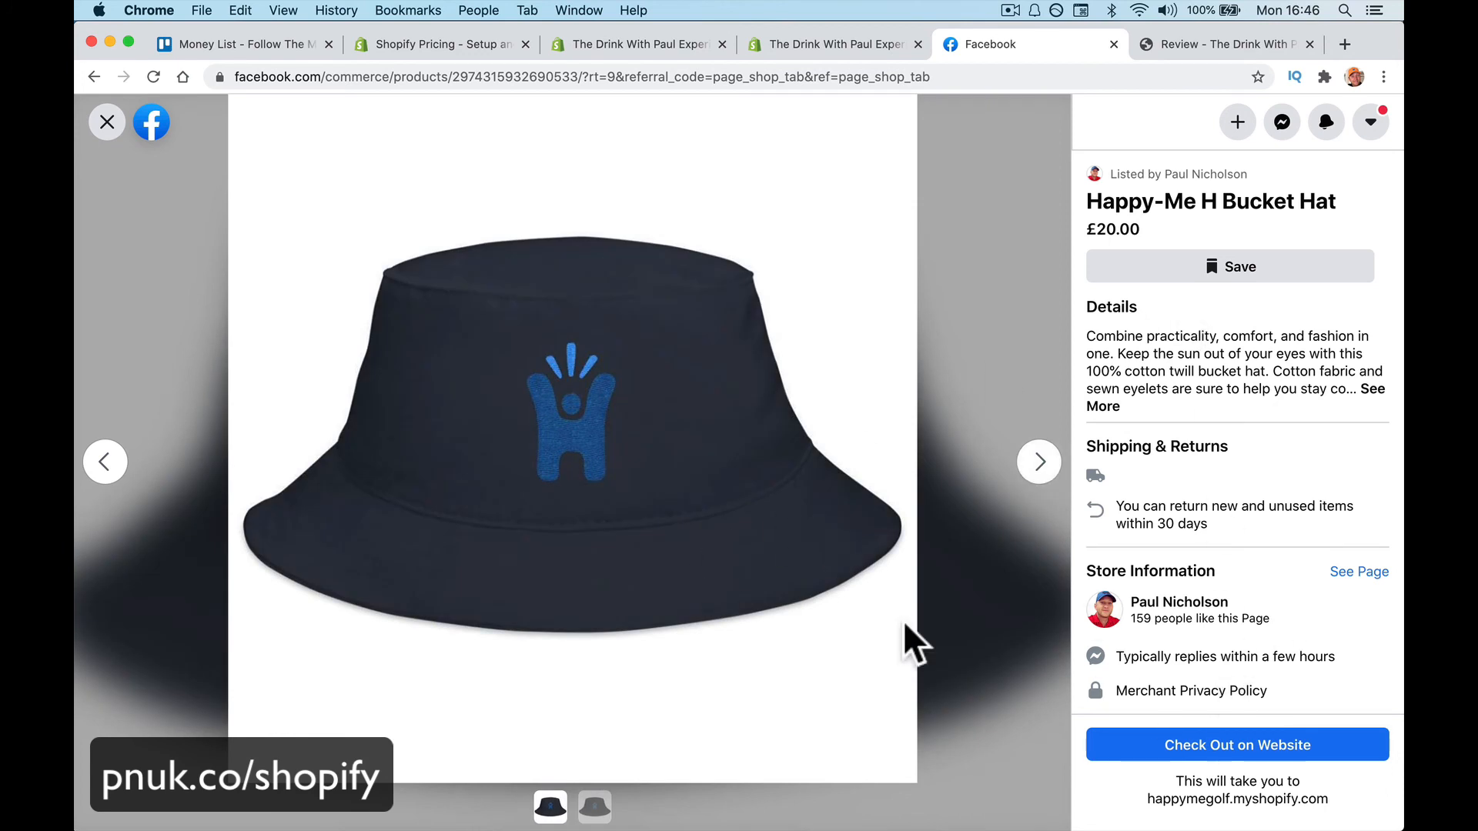
Close the Facebook bucket hat product viewer
{"action": "scroll", "coordinate": [1139, 608], "scroll_direction": "down", "scroll_amount": 1}
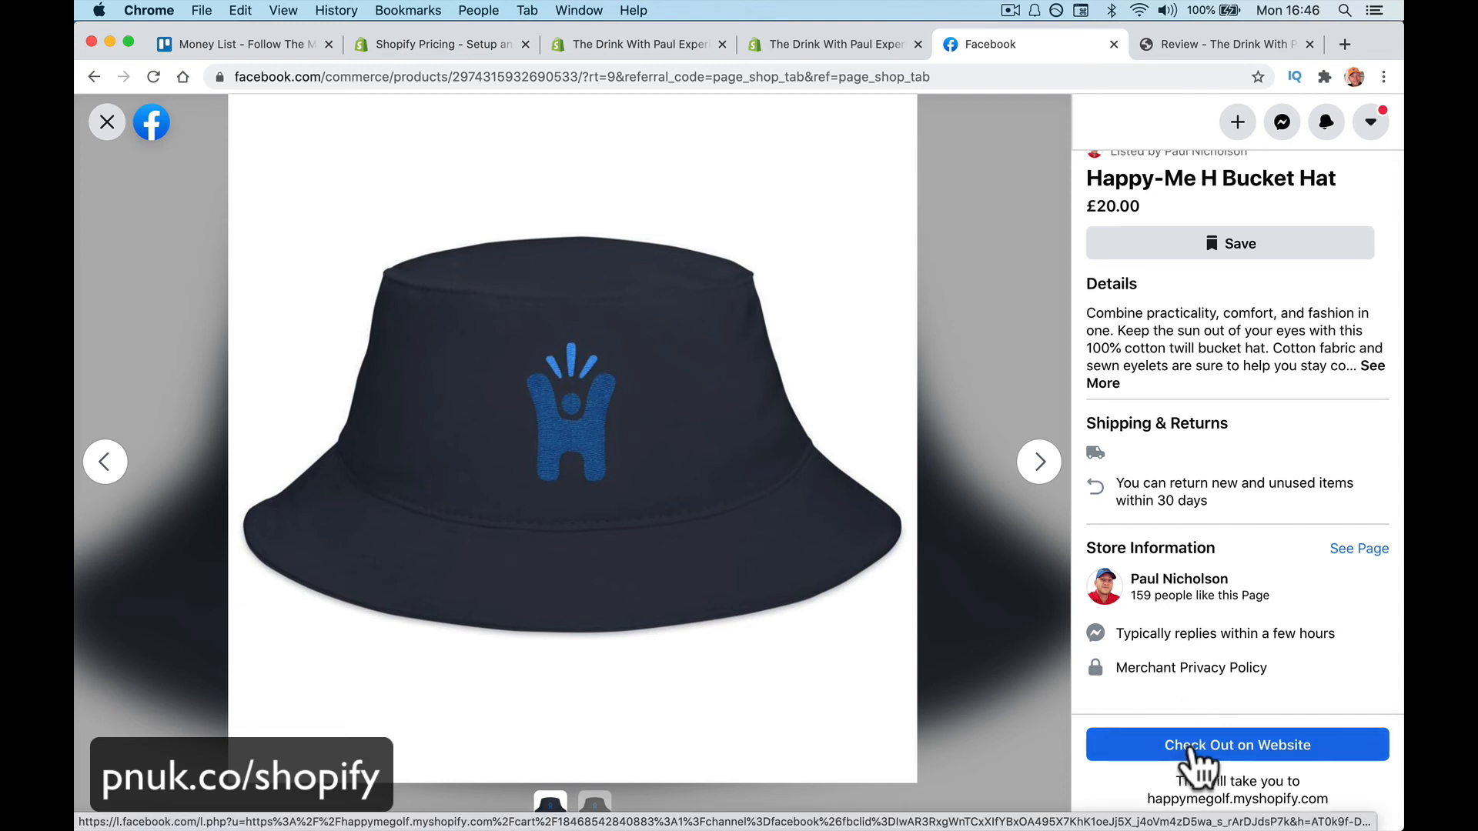
{"action": "left_click", "coordinate": [107, 123]}
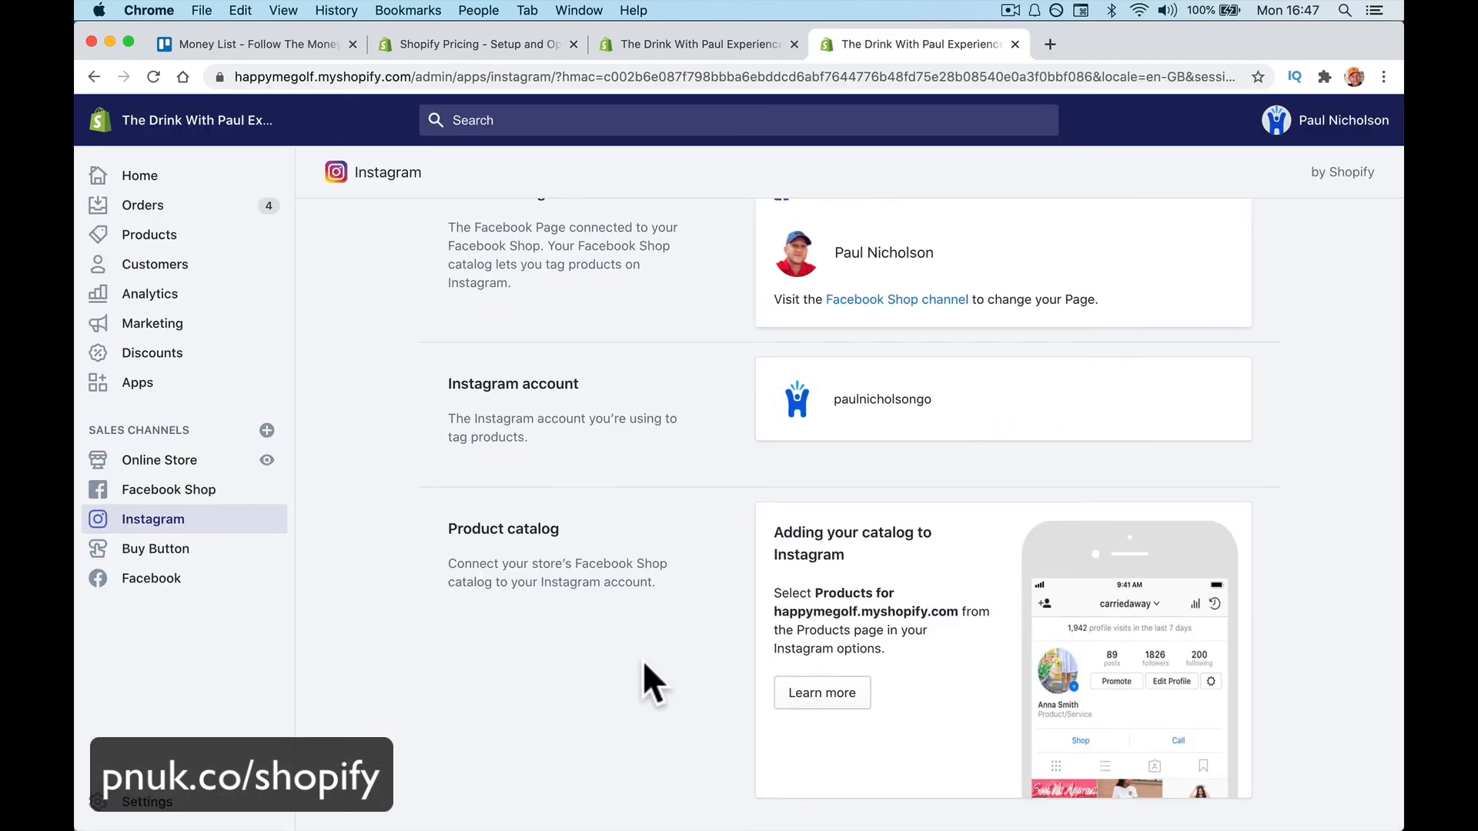
Open the Buy Button sales channel and load paulnicholson.com in a new tab
{"action": "left_click", "coordinate": [190, 549]}
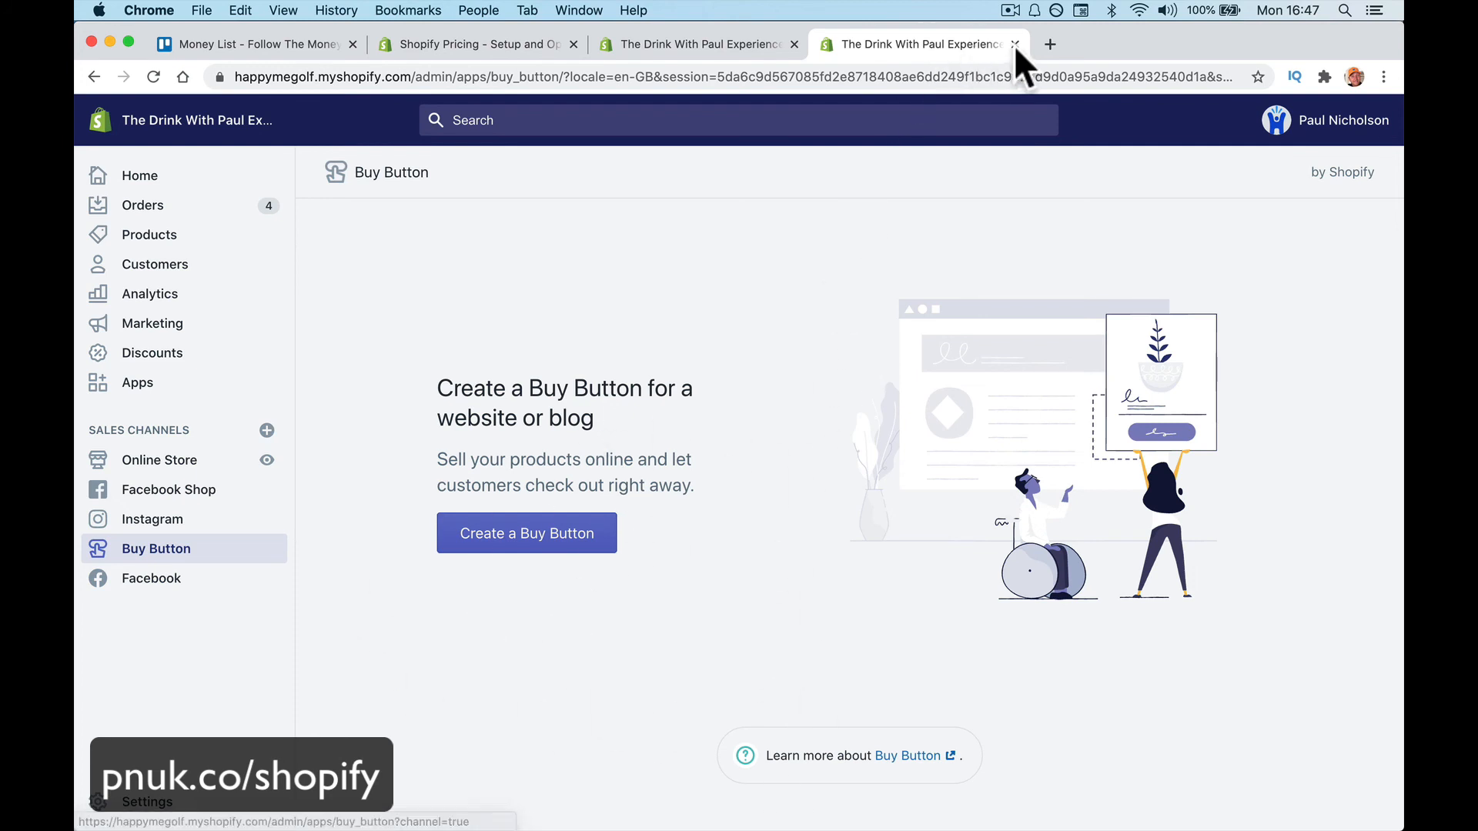
{"action": "left_click", "coordinate": [1050, 44]}
{"action": "type", "text": "paulnicholson.com"}
{"action": "key", "text": "Return"}
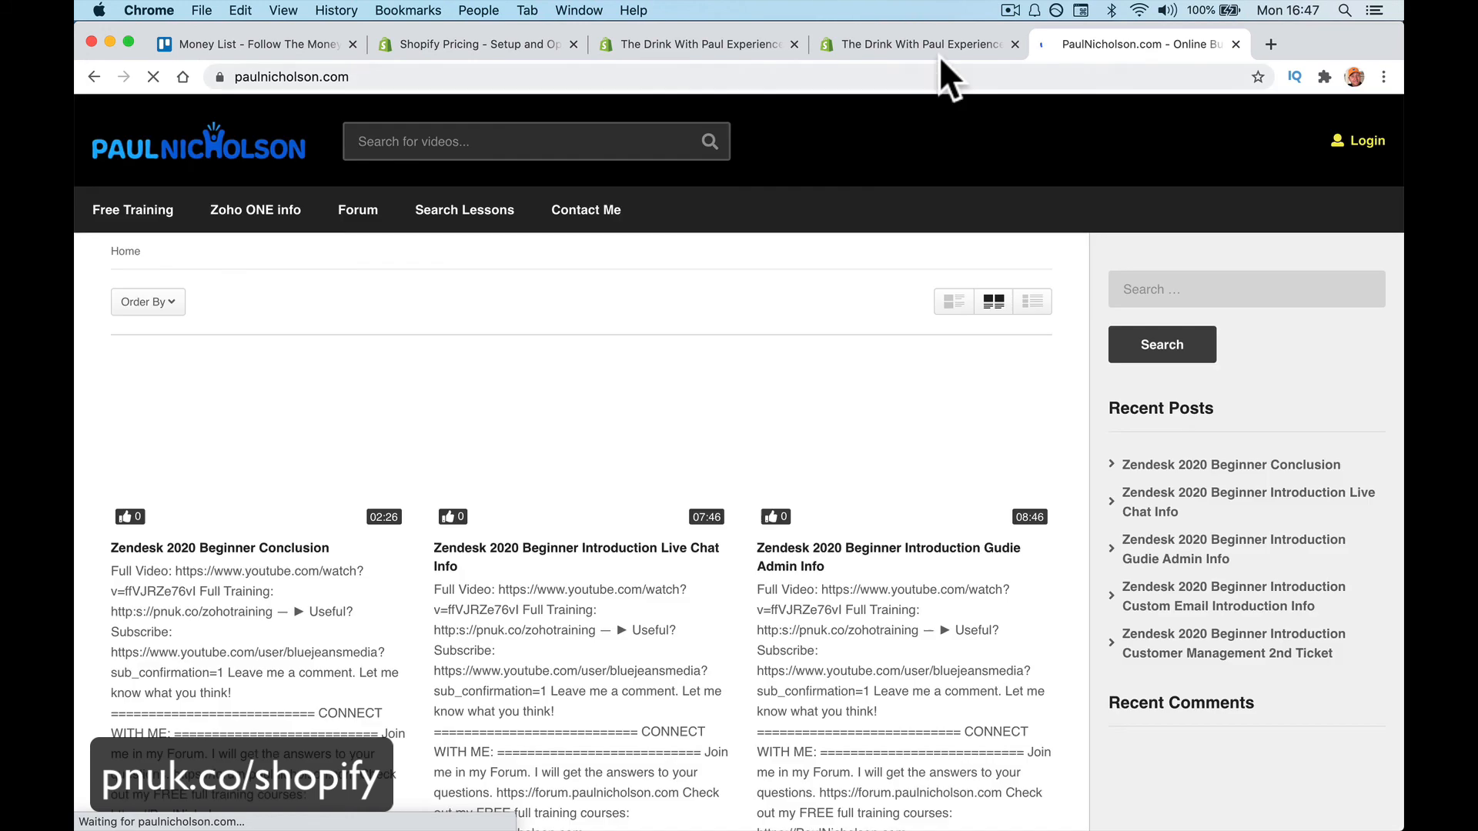
{"action": "left_click", "coordinate": [936, 46]}
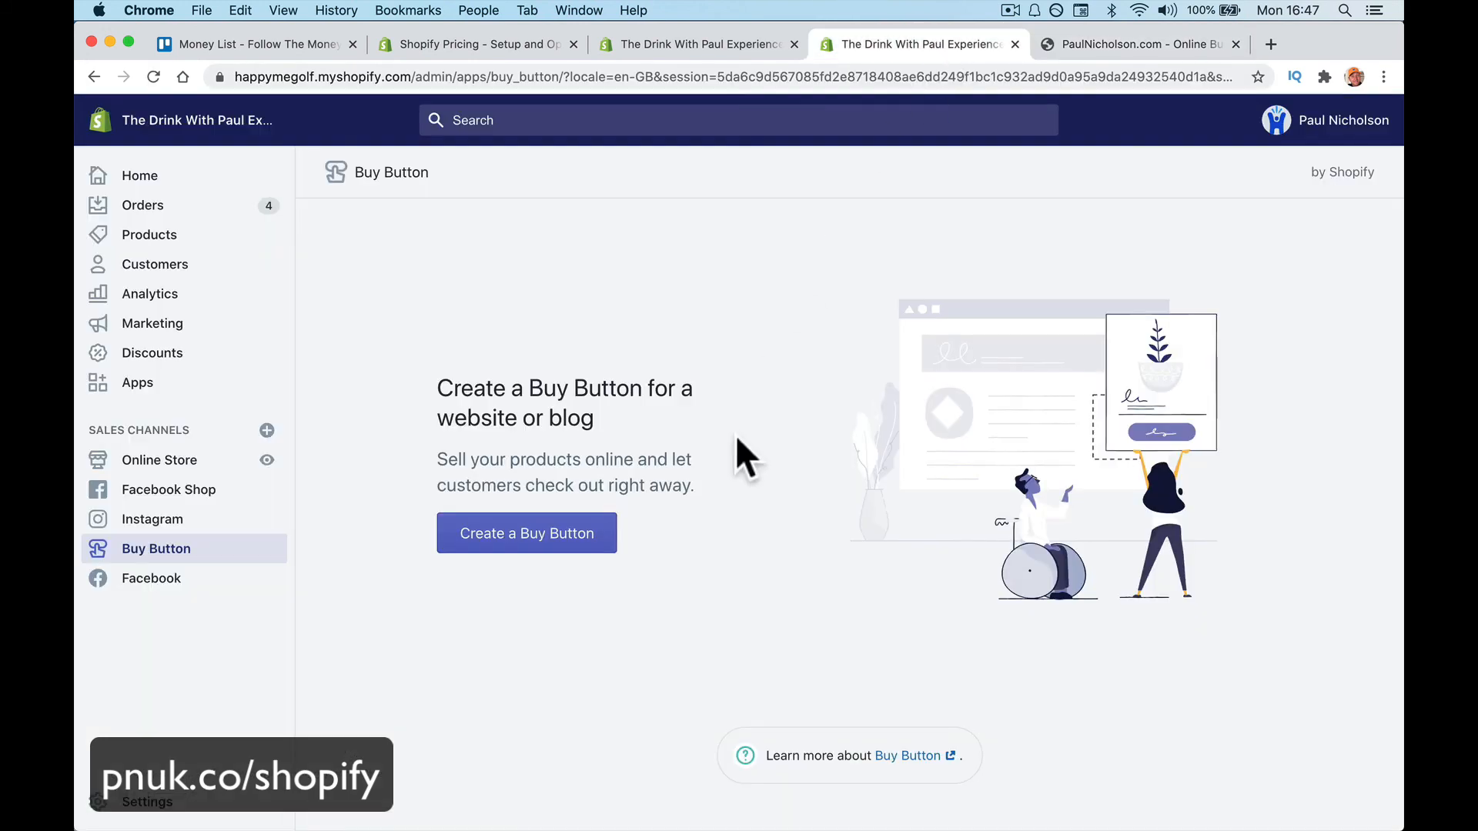
Create a Product Buy Button and select the Happy-Me Cup as its product
{"action": "left_click", "coordinate": [593, 542]}
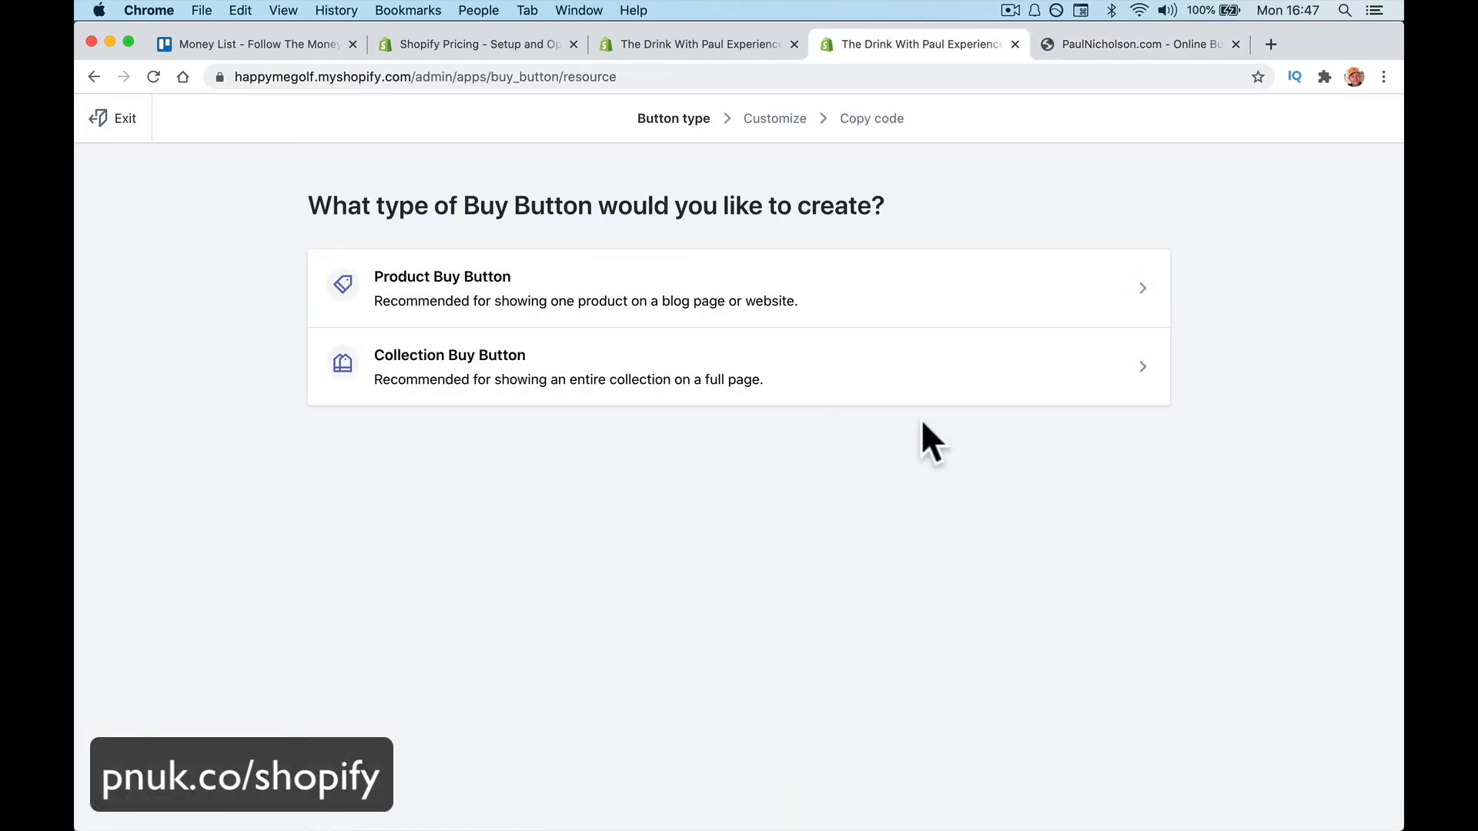
{"action": "left_click", "coordinate": [928, 306]}
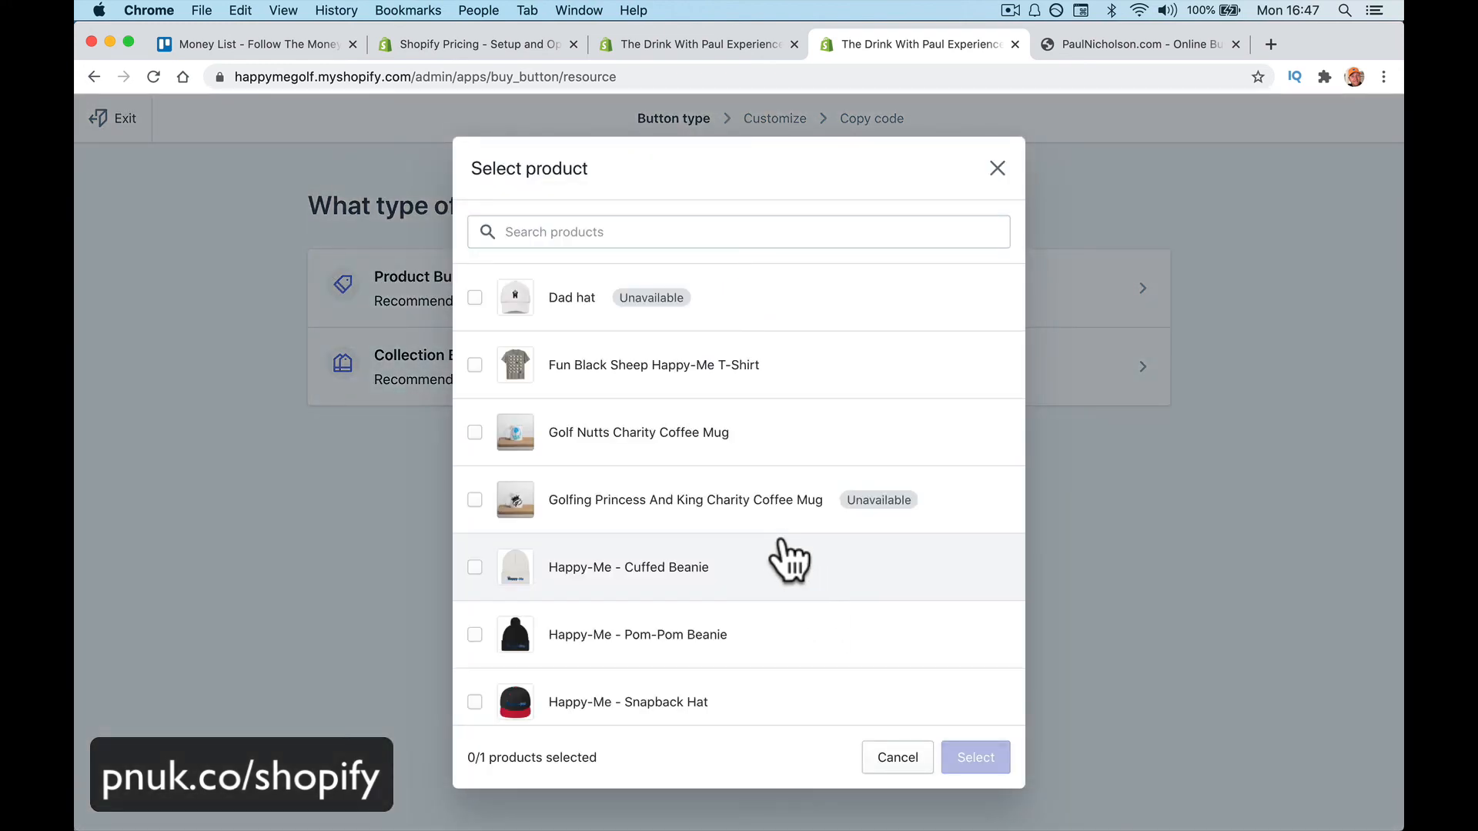
{"action": "scroll", "coordinate": [784, 561], "scroll_direction": "down", "scroll_amount": 4}
{"action": "scroll", "coordinate": [783, 562], "scroll_direction": "down", "scroll_amount": 5}
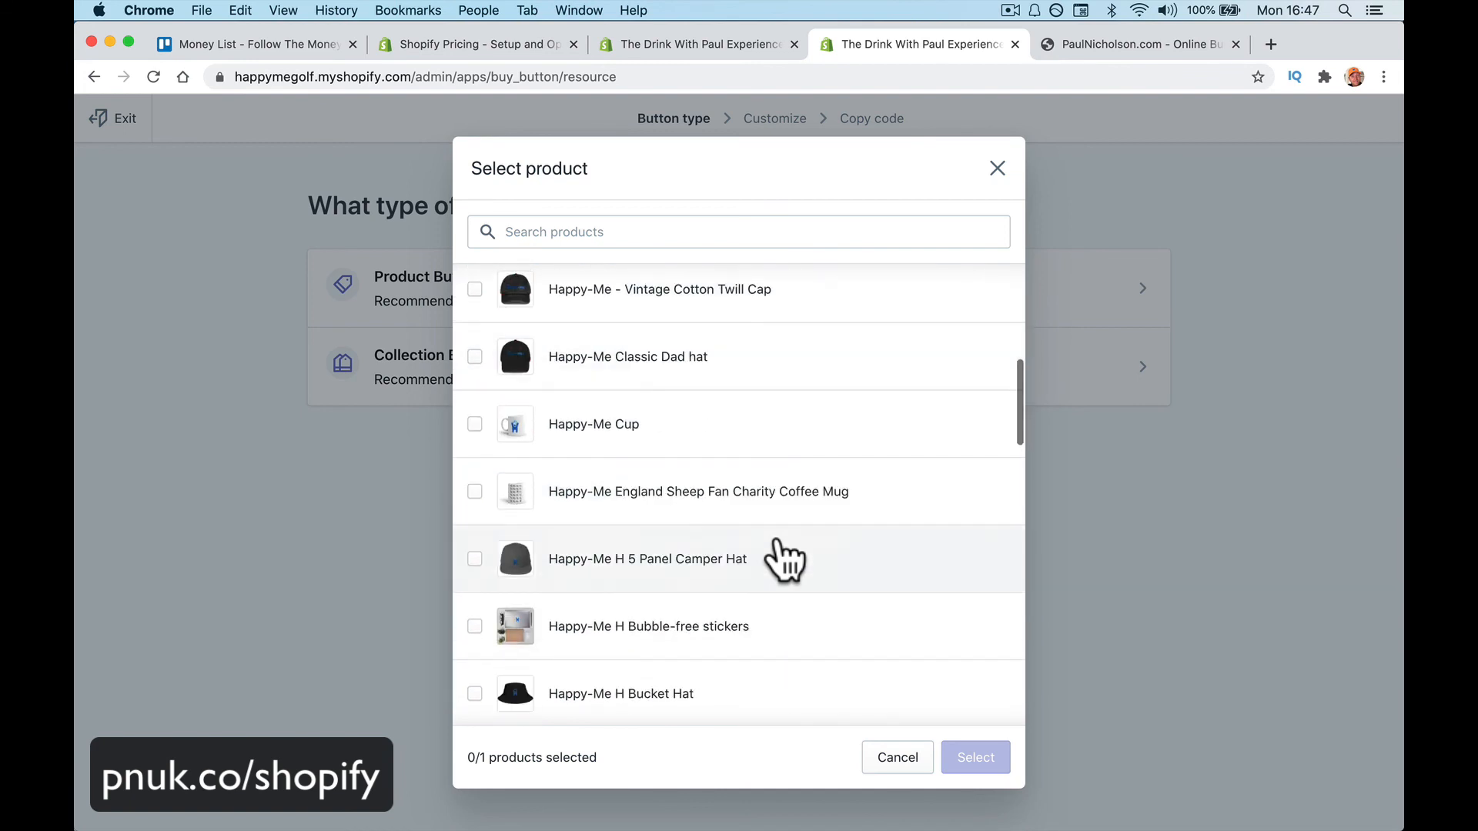
{"action": "left_click", "coordinate": [473, 425]}
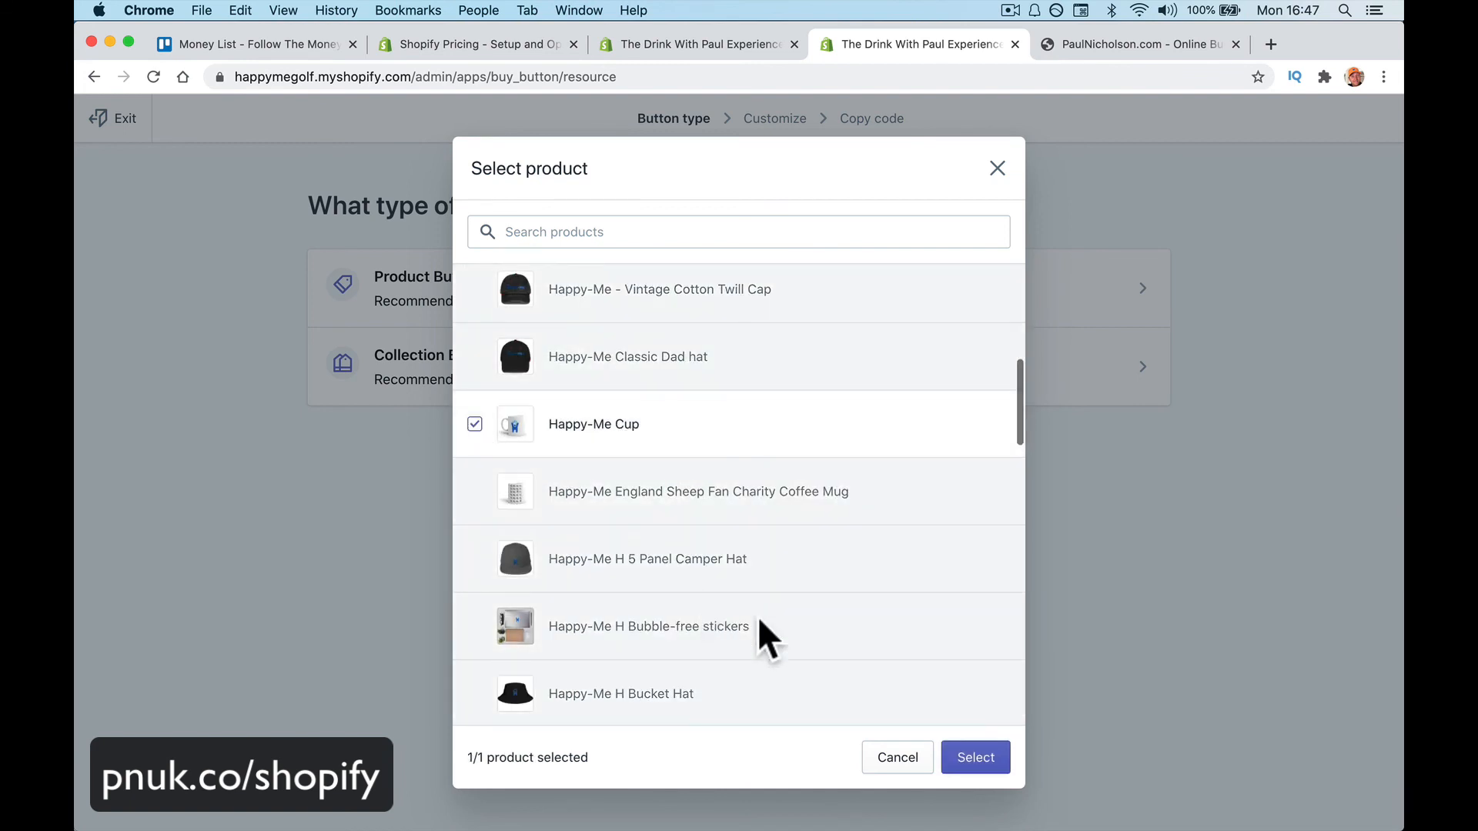
{"action": "left_click", "coordinate": [978, 764]}
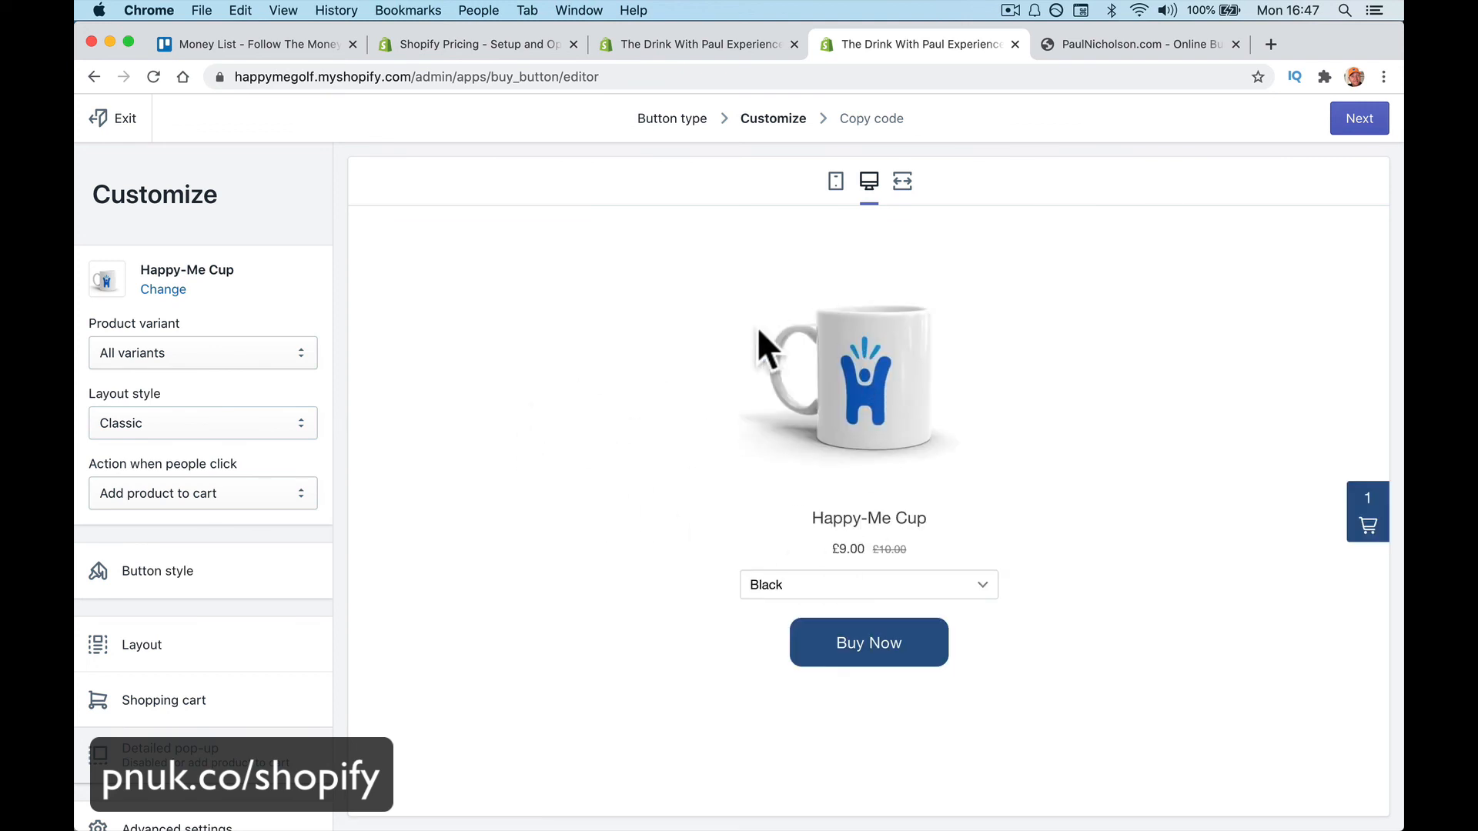
Try the cup's variant options and set the Buy Button's product variant to White
{"action": "left_click", "coordinate": [229, 344]}
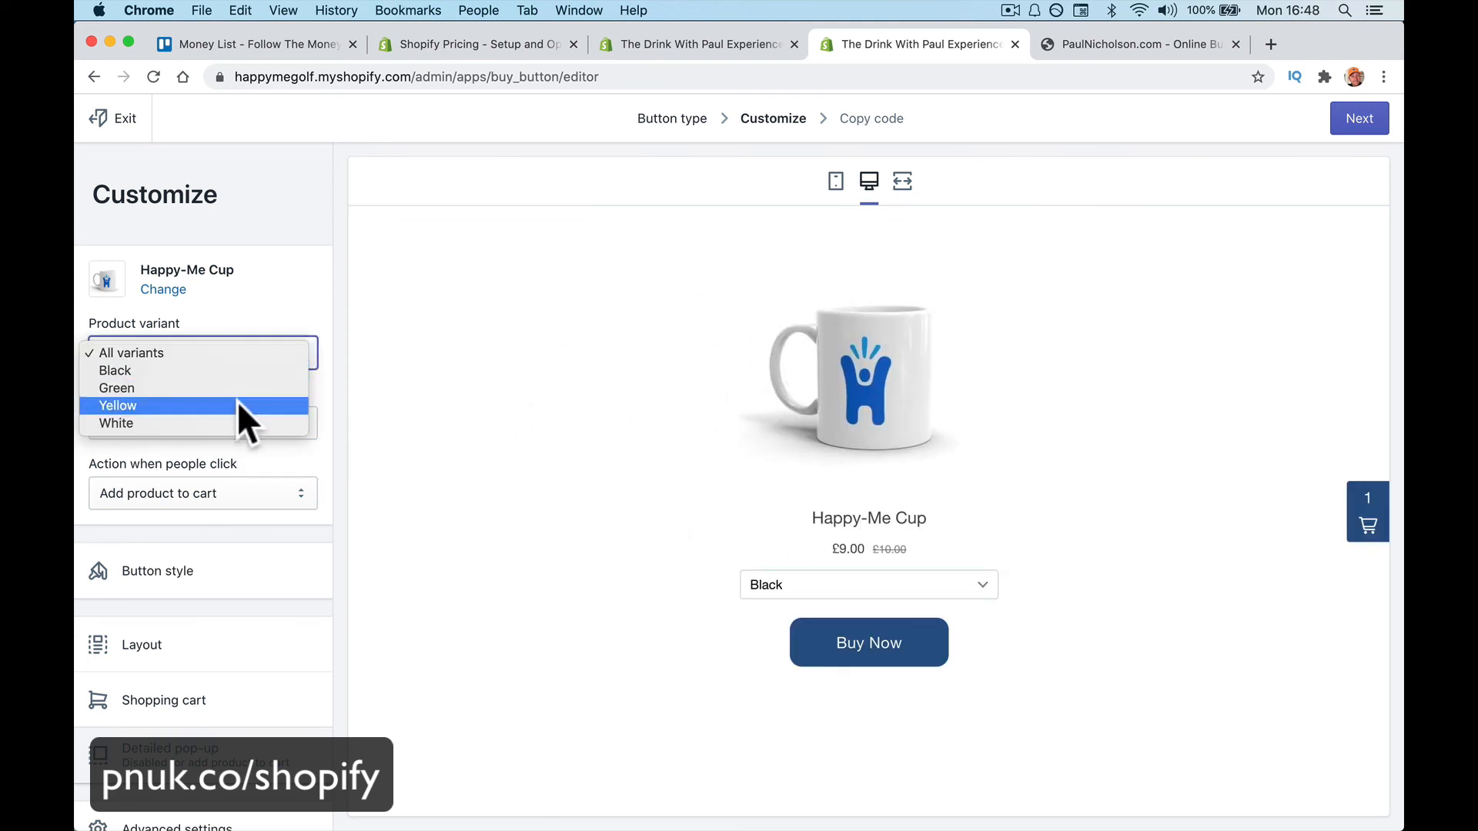
{"action": "left_click", "coordinate": [238, 451]}
{"action": "left_click", "coordinate": [252, 356]}
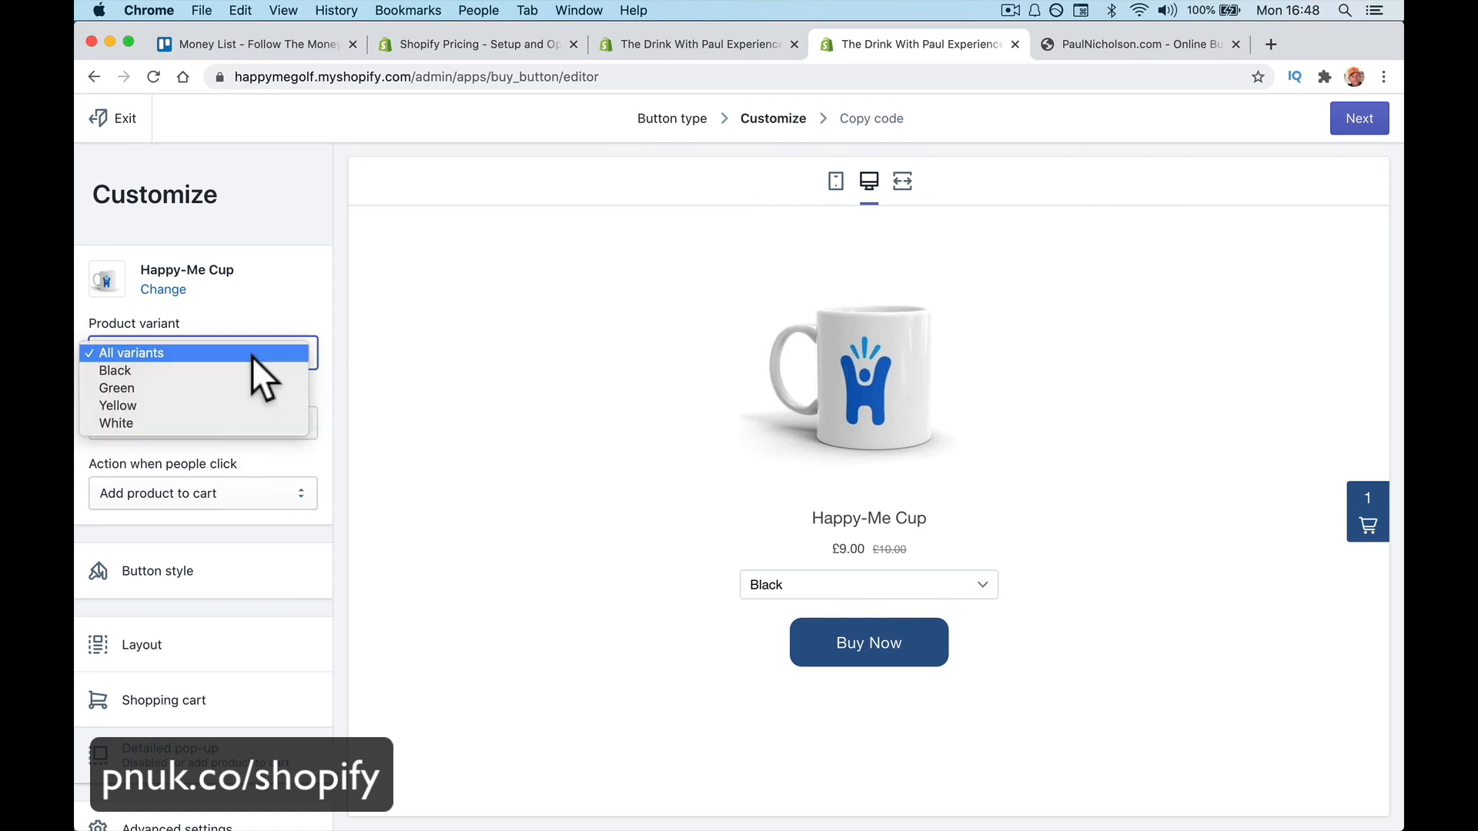
{"action": "left_click", "coordinate": [247, 423]}
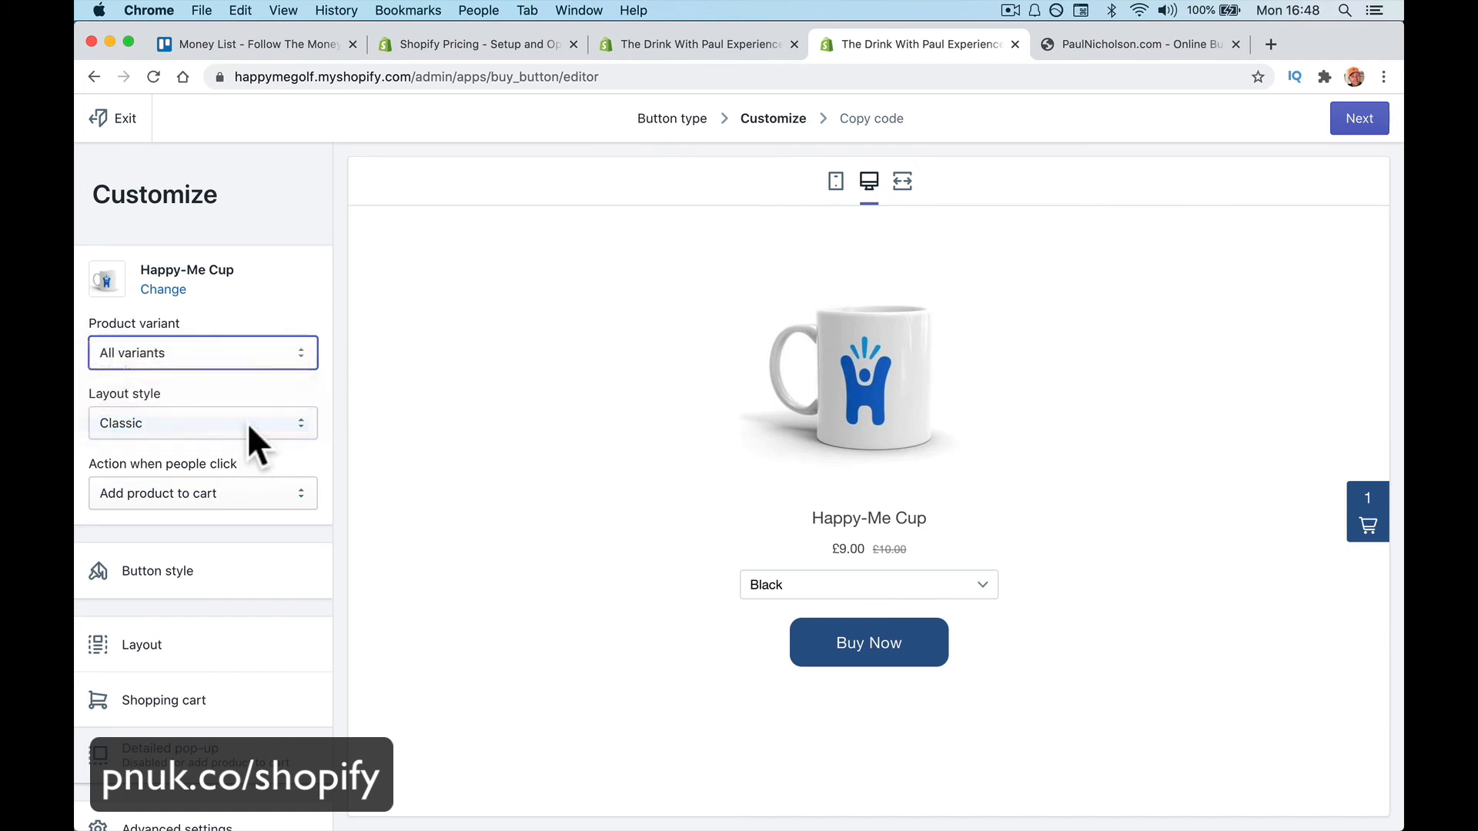
{"action": "left_click", "coordinate": [235, 340]}
{"action": "left_click", "coordinate": [225, 280]}
{"action": "left_click", "coordinate": [862, 583]}
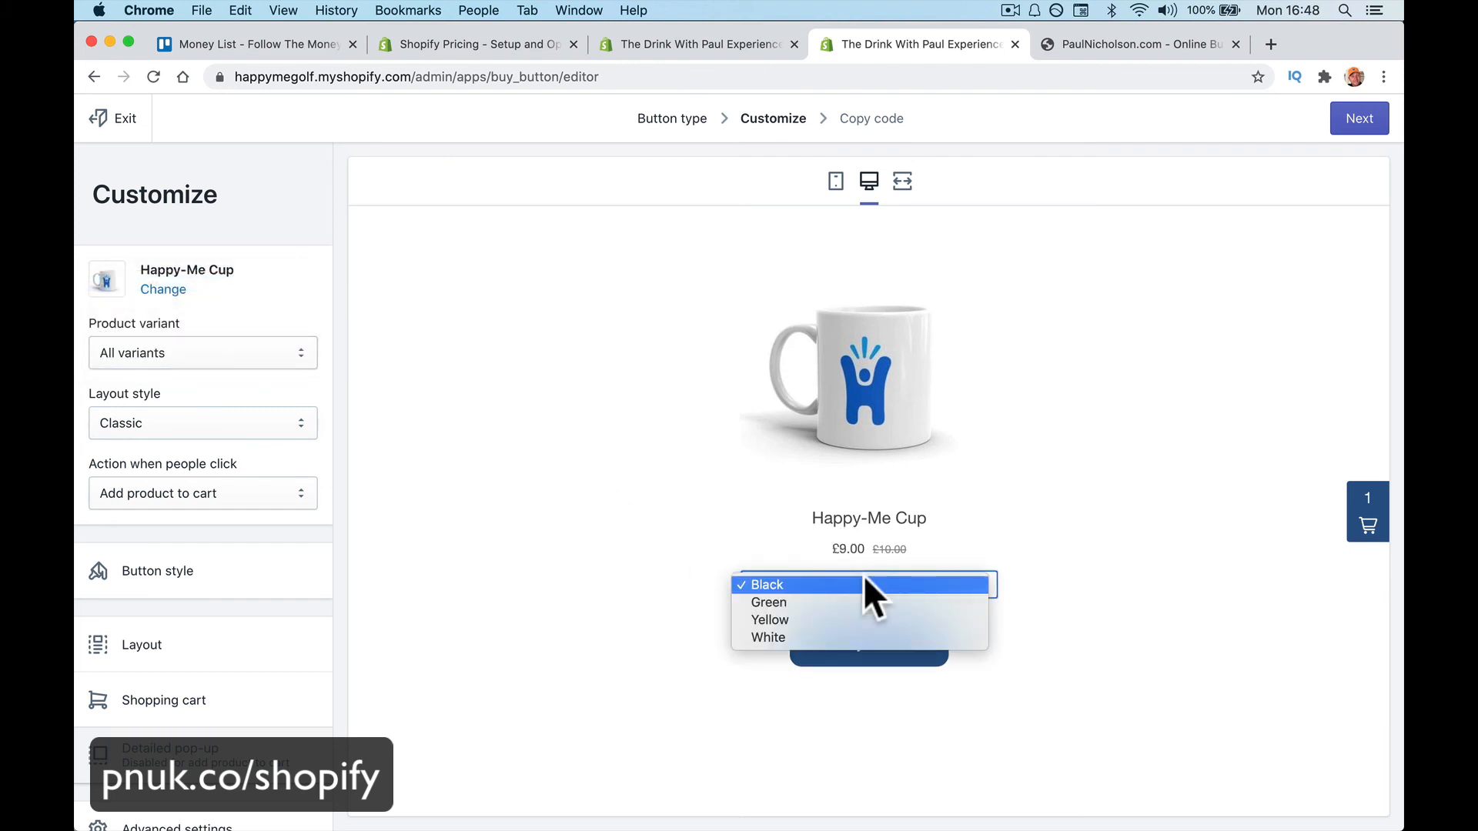
{"action": "left_click", "coordinate": [271, 348]}
{"action": "left_click", "coordinate": [268, 344]}
{"action": "left_click", "coordinate": [257, 438]}
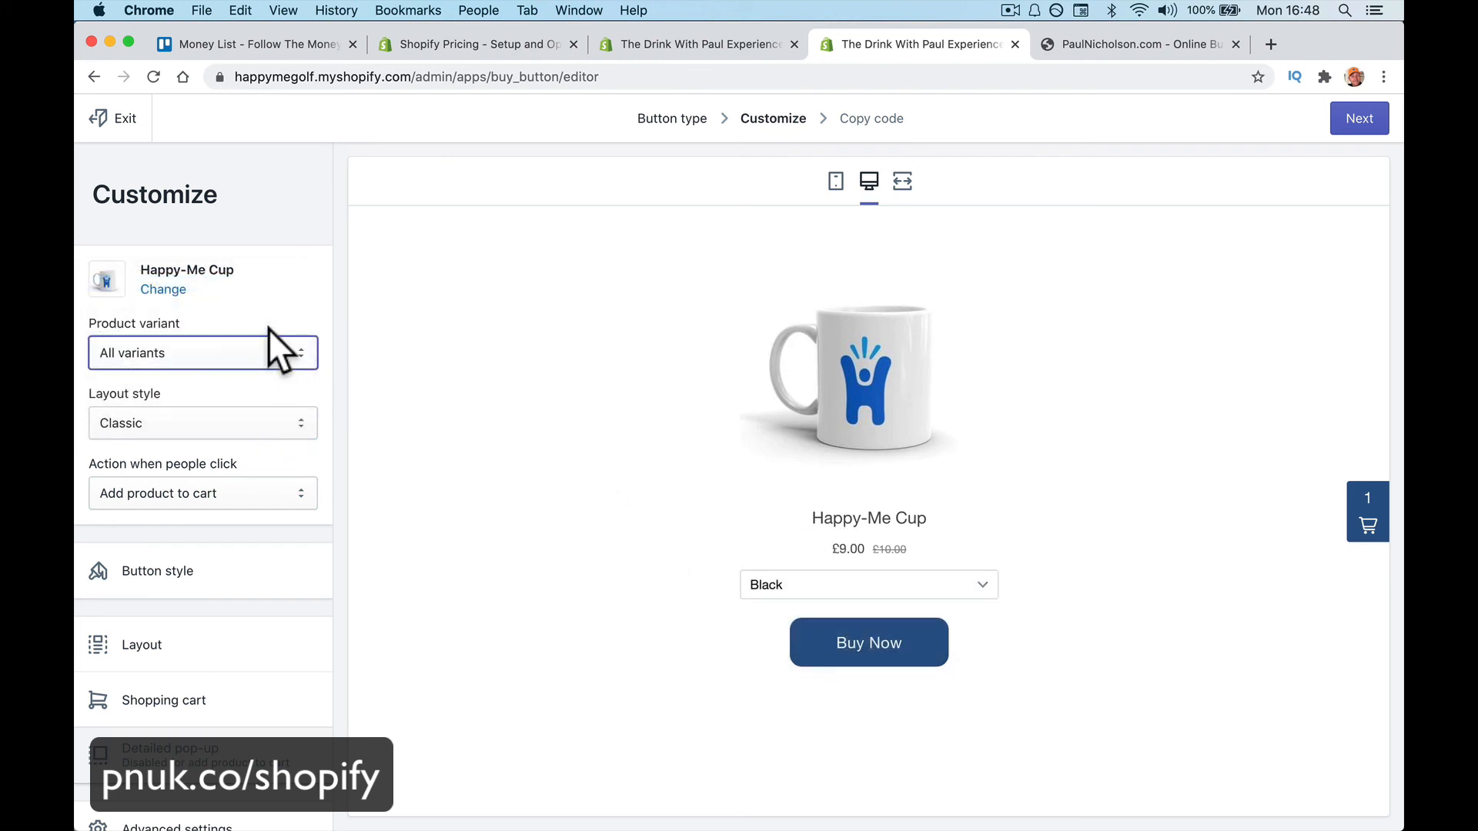
{"action": "left_click", "coordinate": [269, 342]}
{"action": "left_click", "coordinate": [265, 423]}
Compare Full view and Basic layouts, keep Classic, and keep clicks adding the product to the cart
{"action": "left_click", "coordinate": [270, 414]}
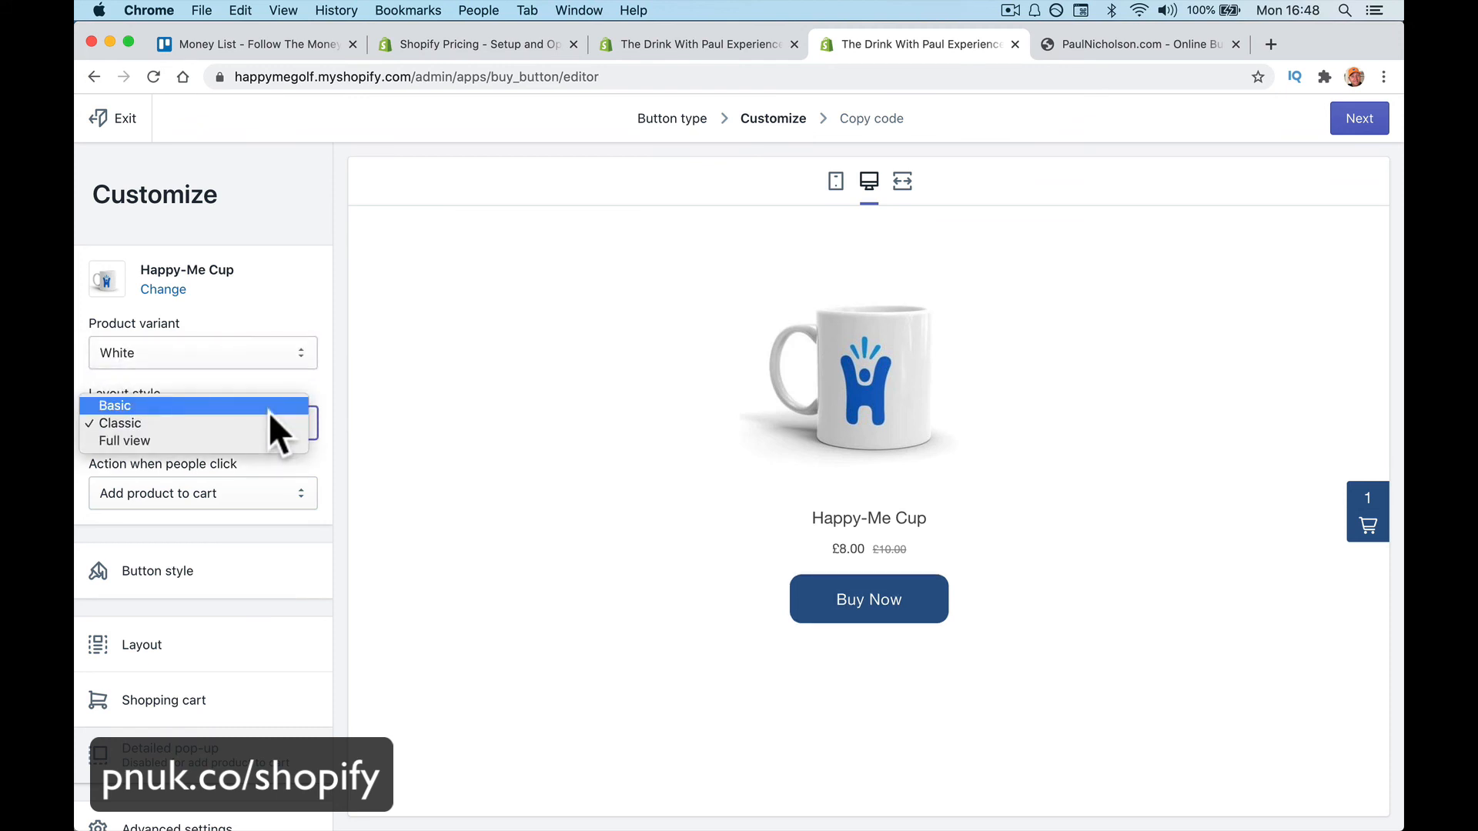
{"action": "left_click", "coordinate": [266, 439]}
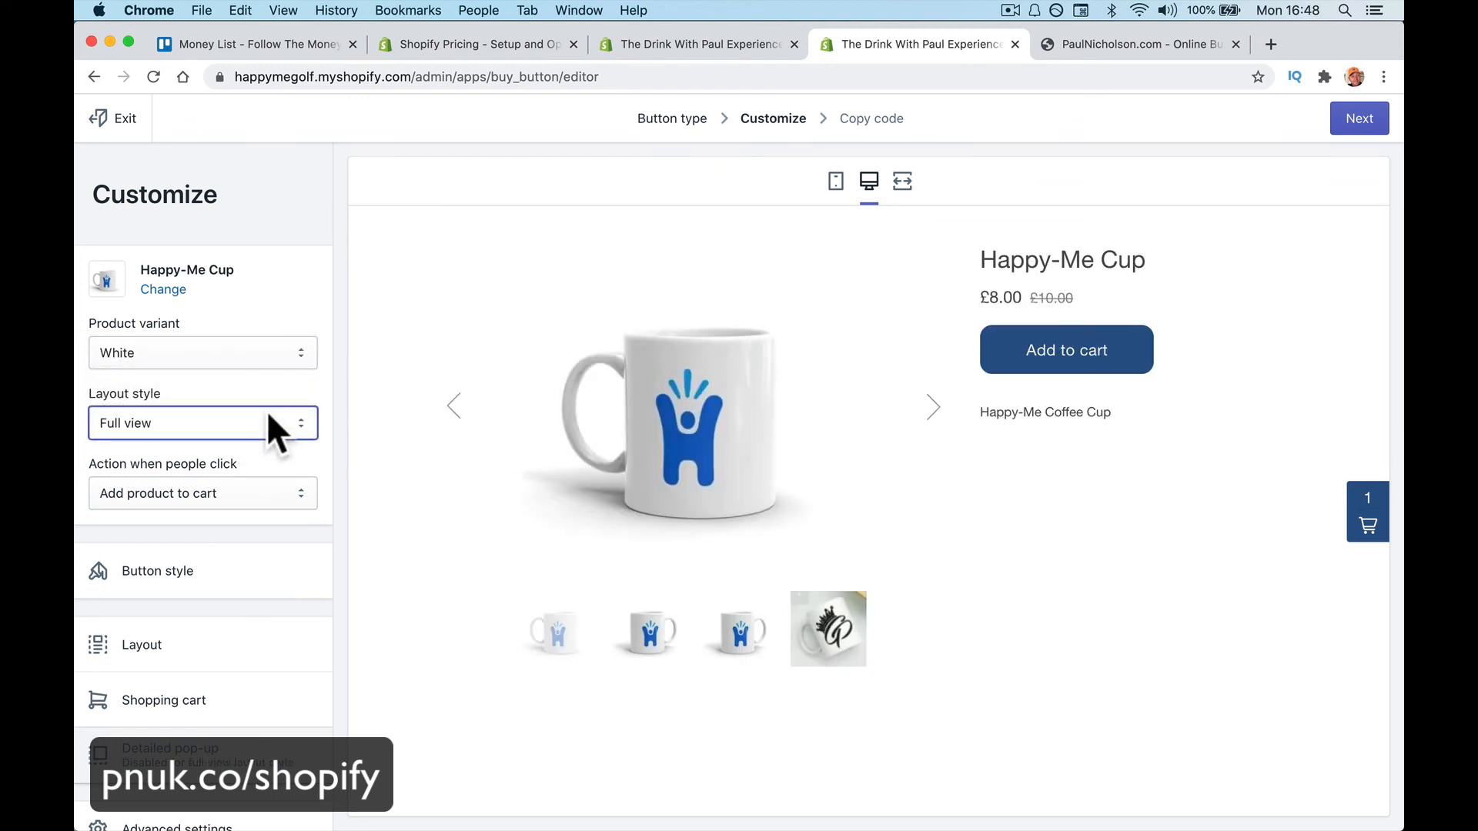
{"action": "left_click", "coordinate": [264, 422]}
{"action": "left_click", "coordinate": [260, 403]}
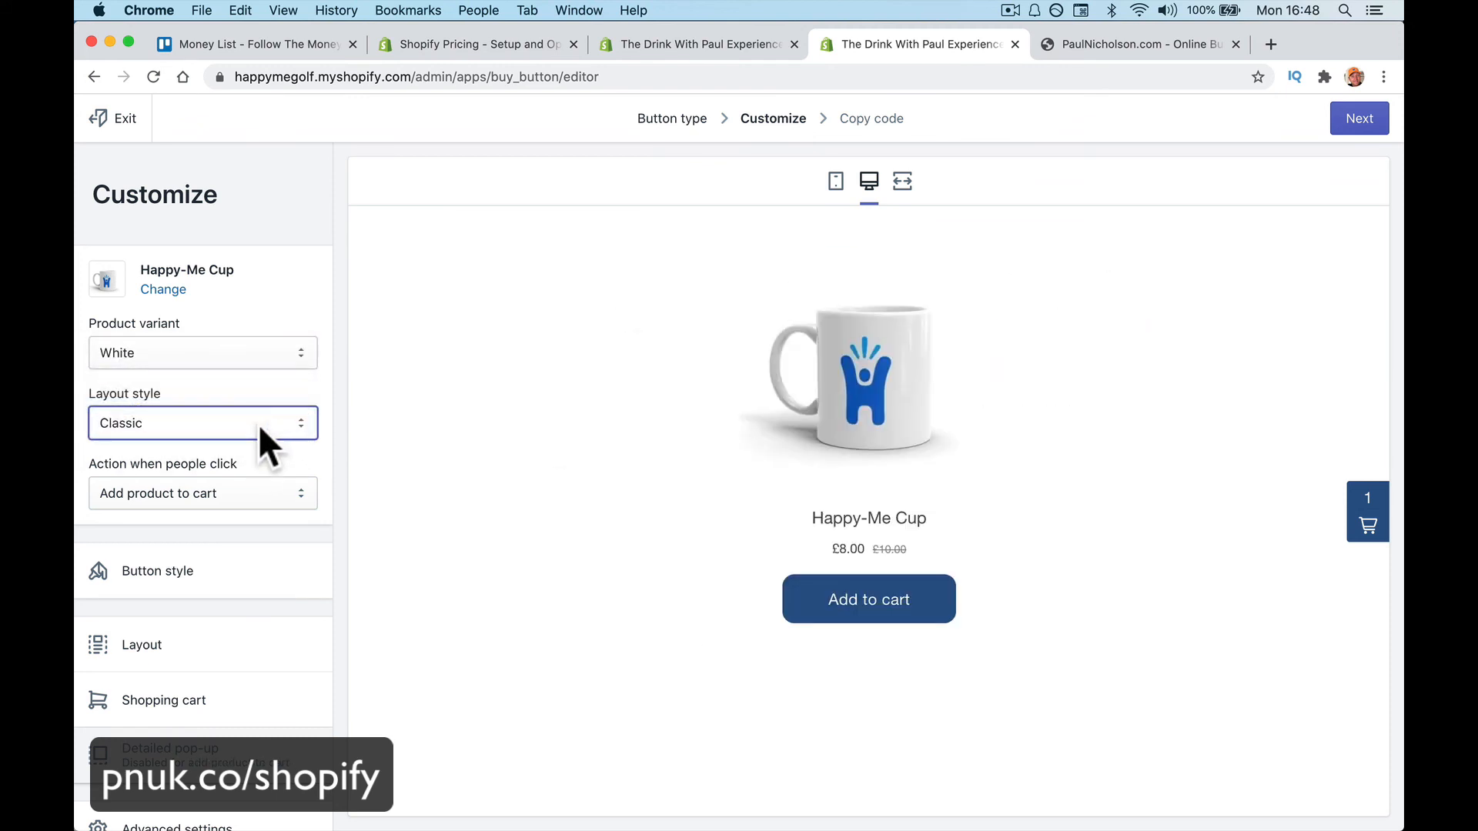
{"action": "left_click", "coordinate": [257, 426]}
{"action": "left_click", "coordinate": [257, 397]}
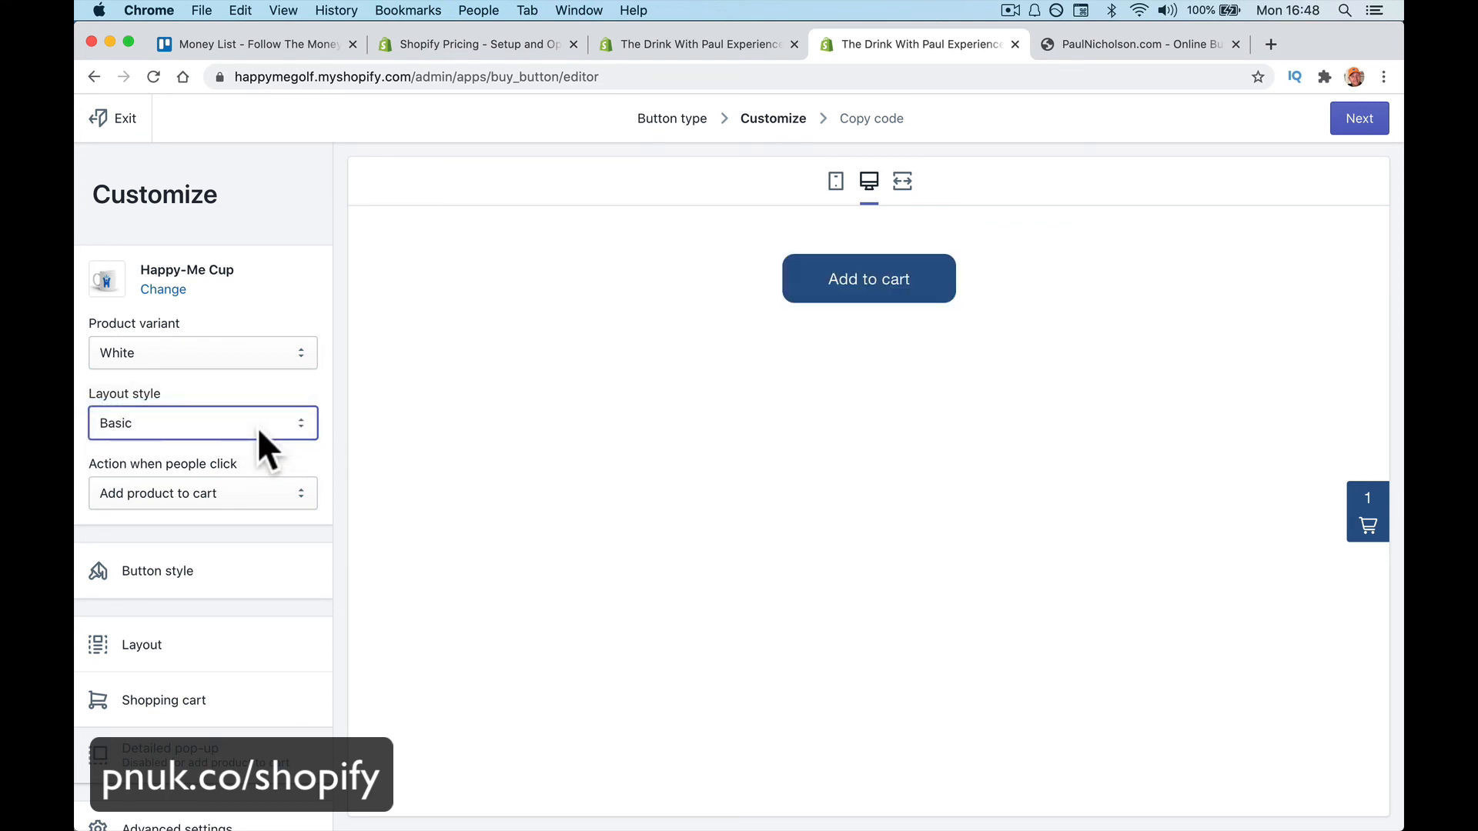
{"action": "left_click", "coordinate": [257, 420]}
{"action": "left_click", "coordinate": [256, 440]}
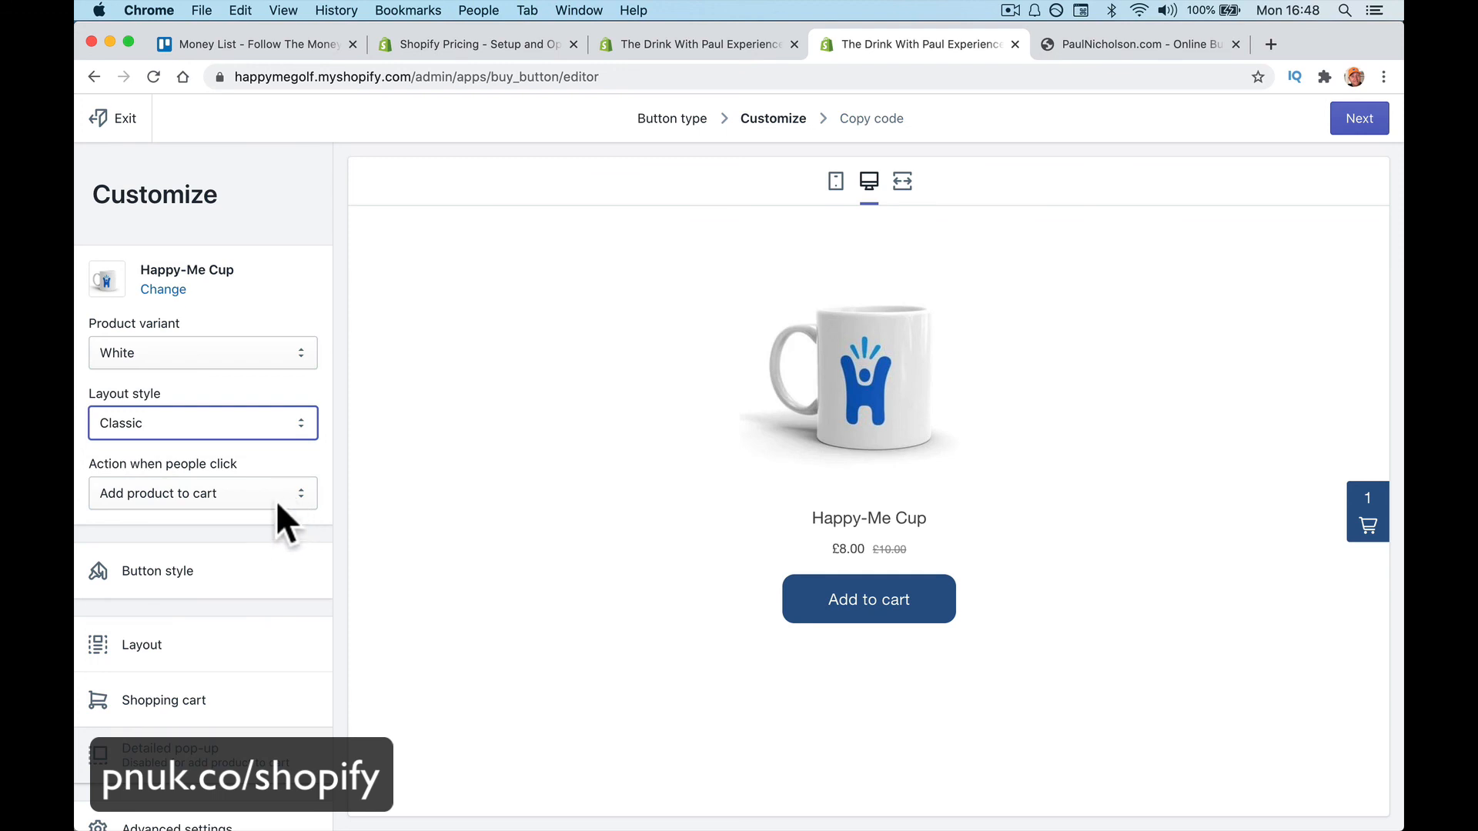
{"action": "left_click", "coordinate": [277, 502]}
{"action": "left_click", "coordinate": [275, 497]}
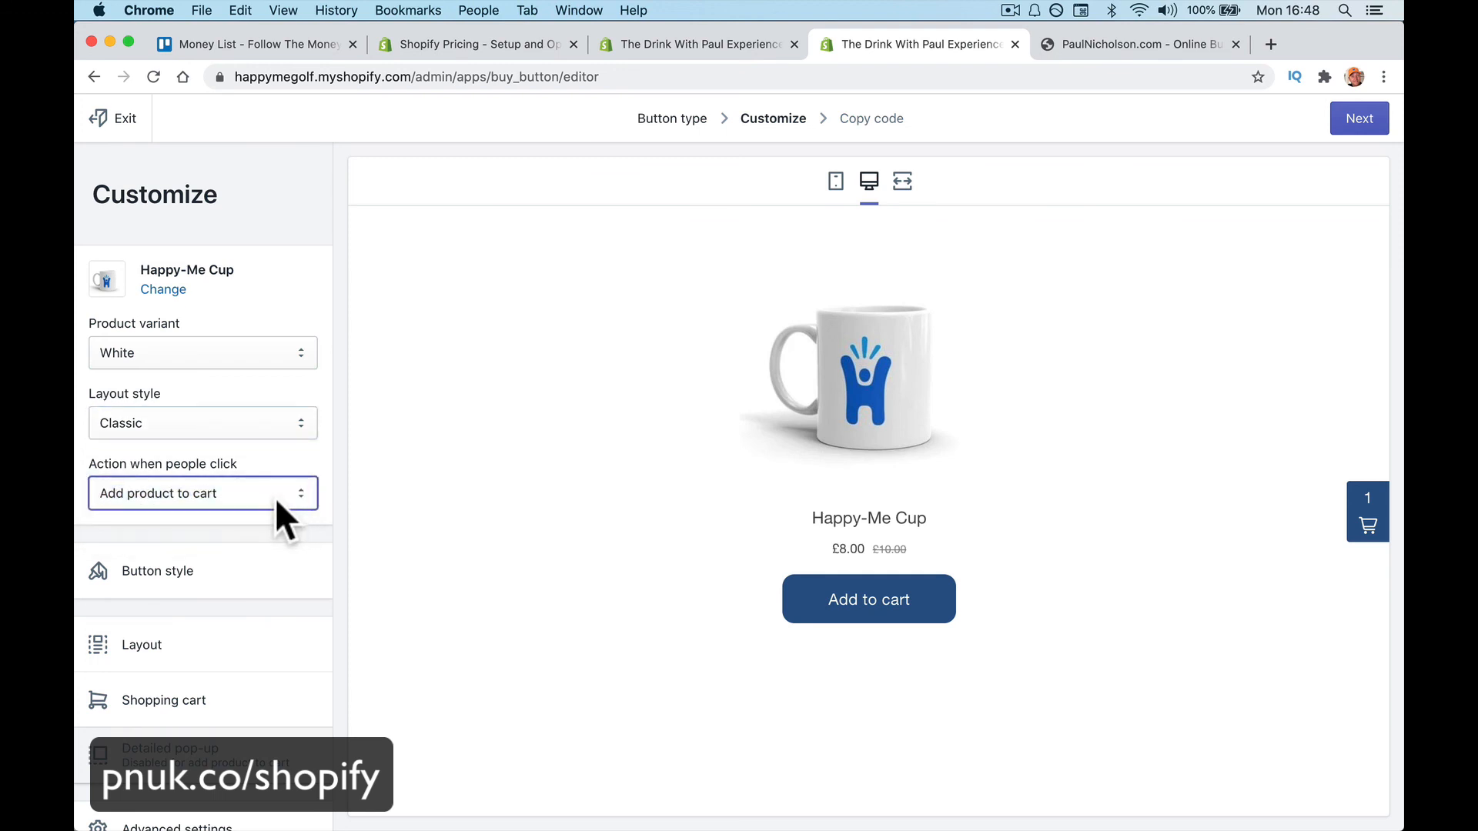
Check the button style settings, then copy the Buy Button embed code
{"action": "scroll", "coordinate": [274, 523], "scroll_direction": "down", "scroll_amount": 1}
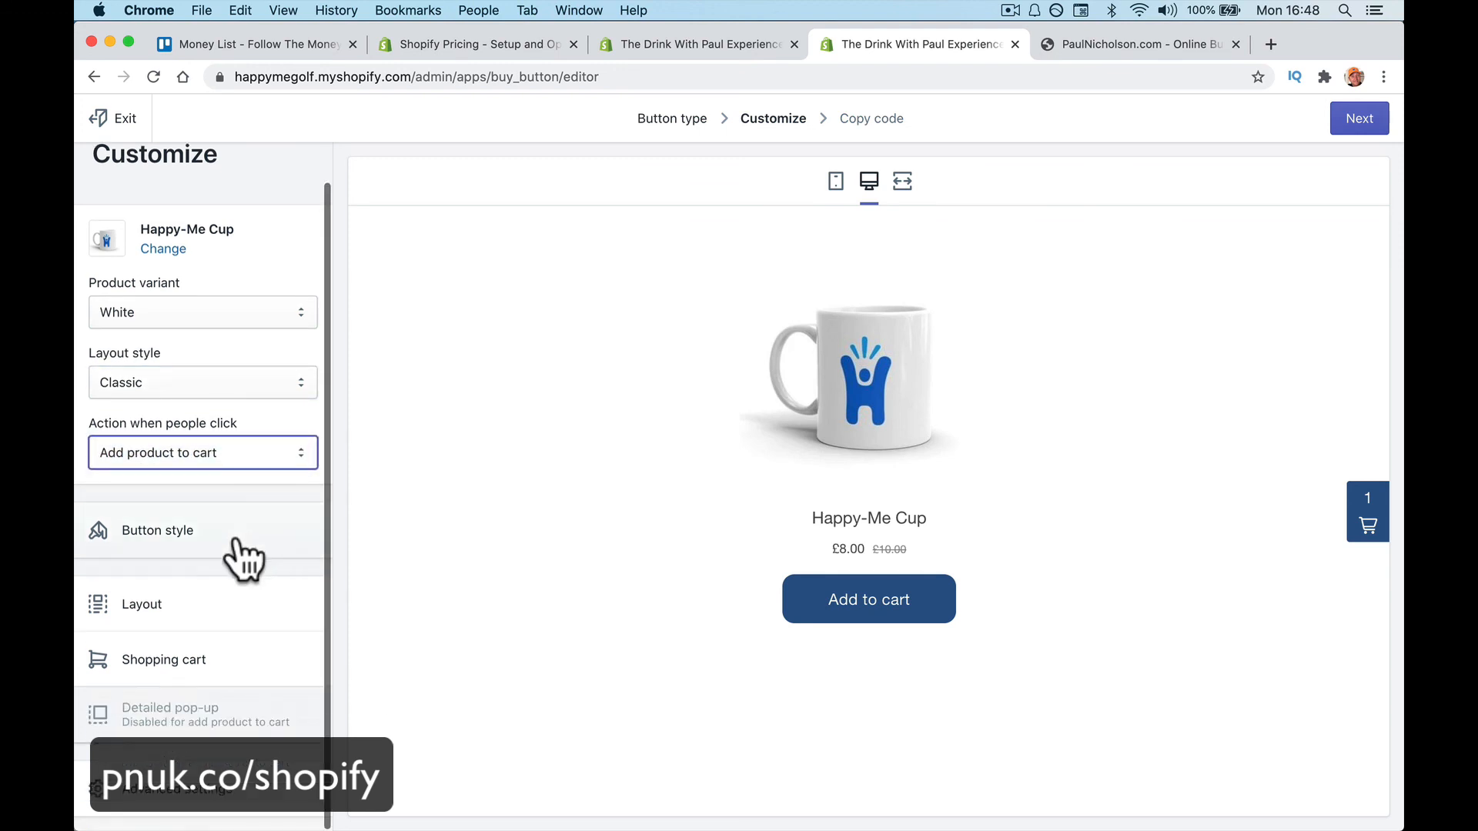
{"action": "left_click", "coordinate": [246, 544]}
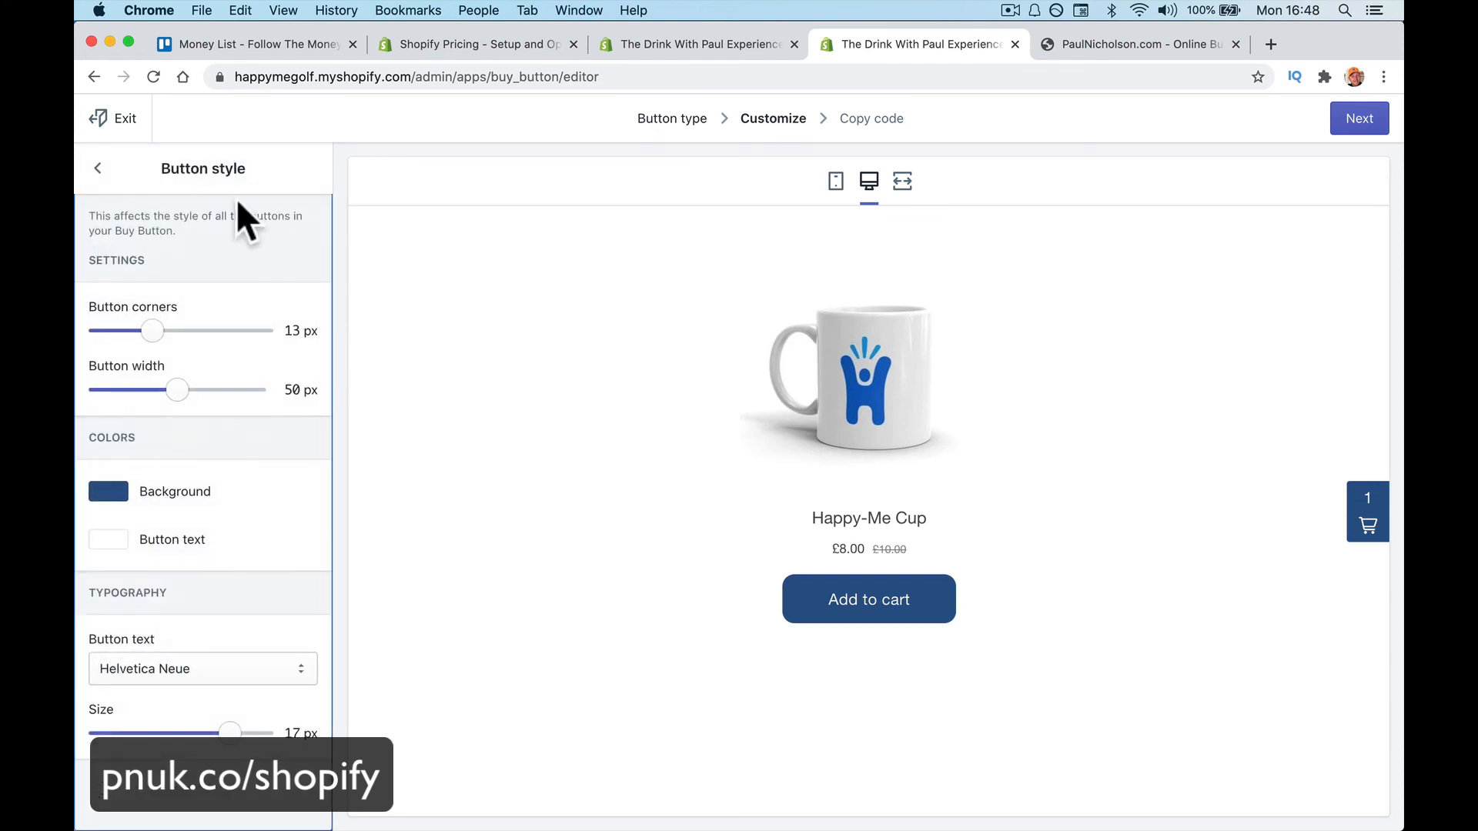
{"action": "left_click", "coordinate": [97, 168]}
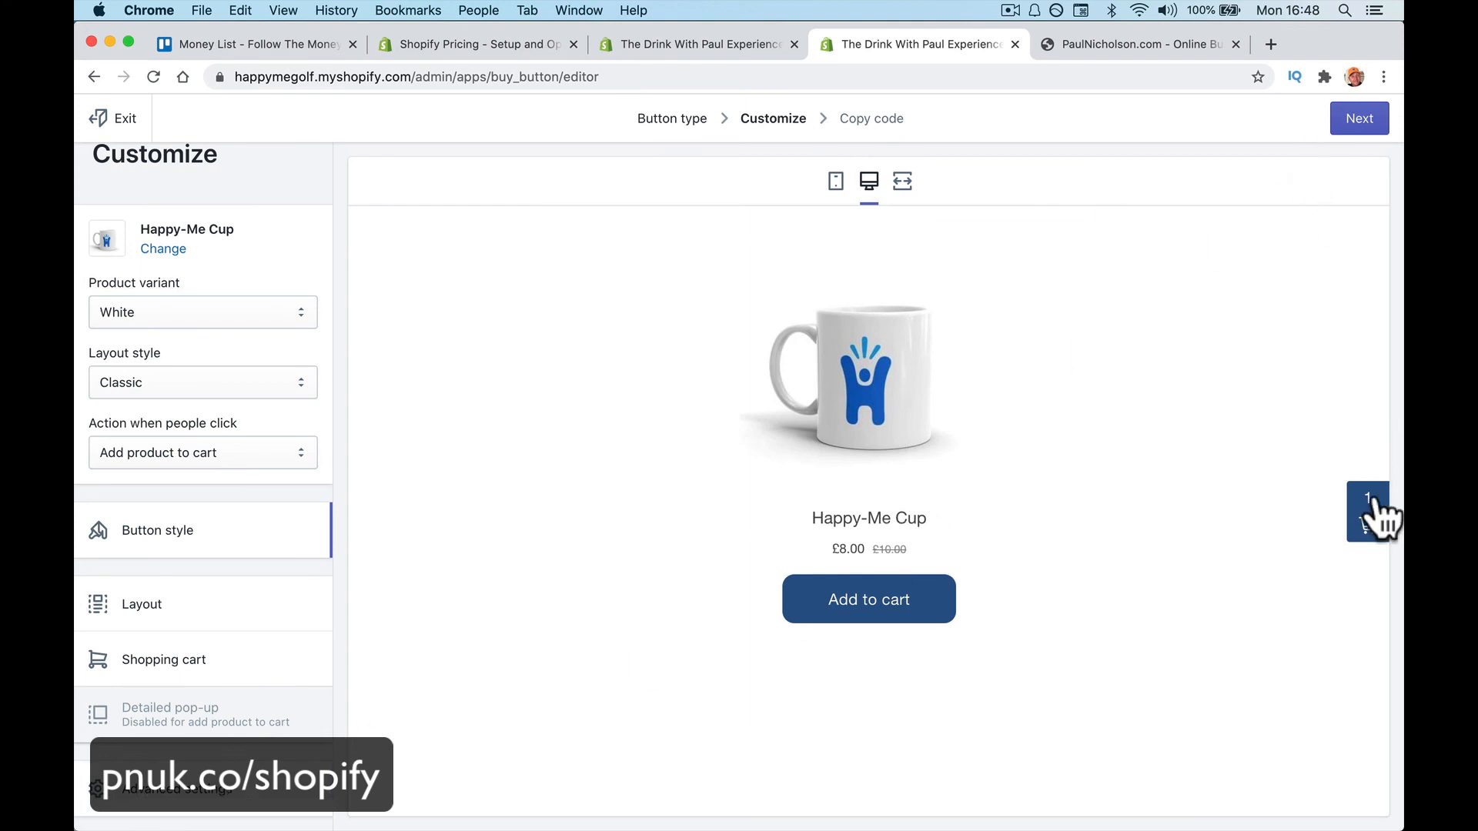
{"action": "left_click", "coordinate": [1359, 120]}
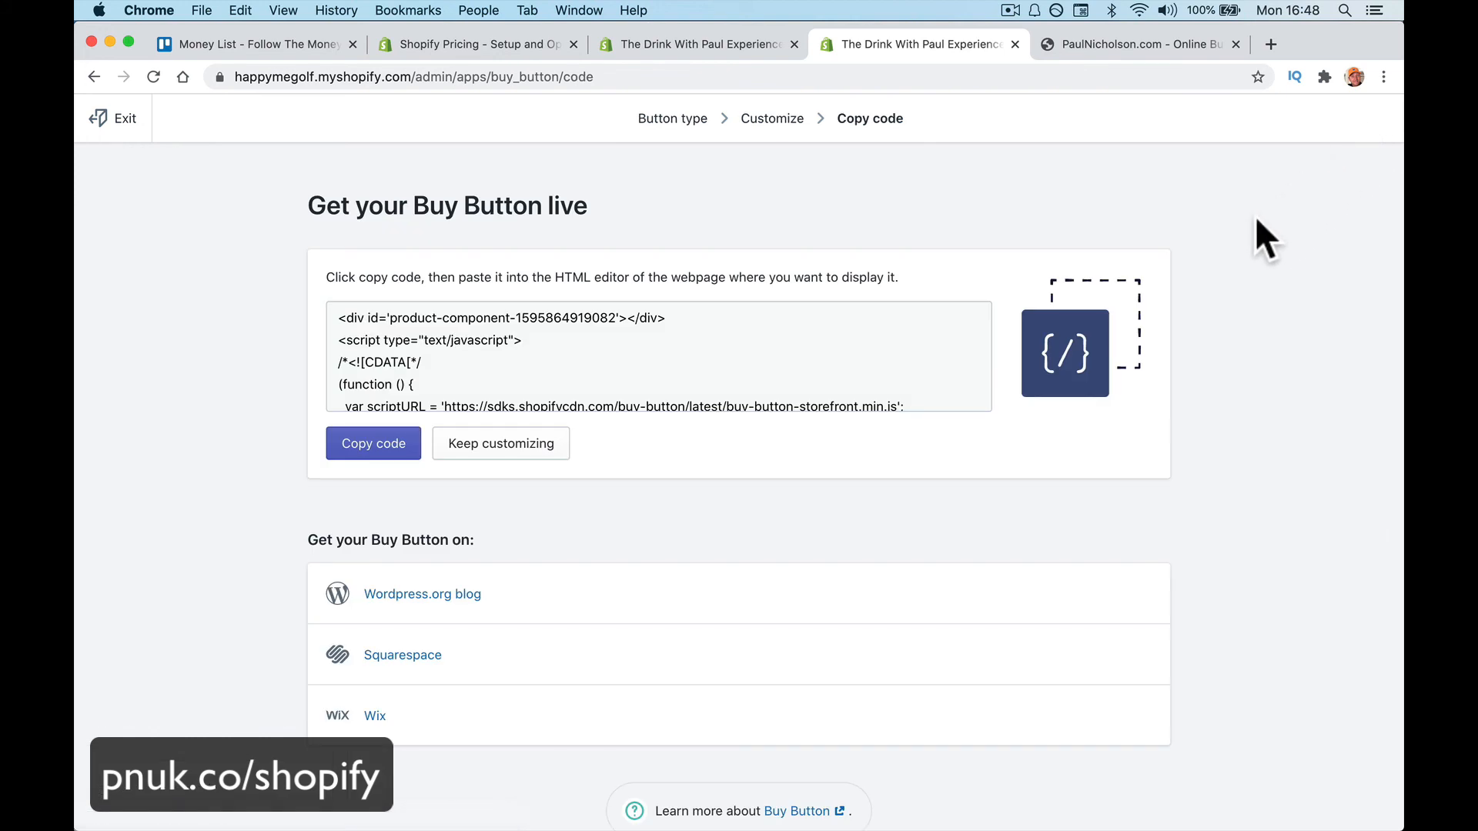
{"action": "left_click", "coordinate": [388, 446]}
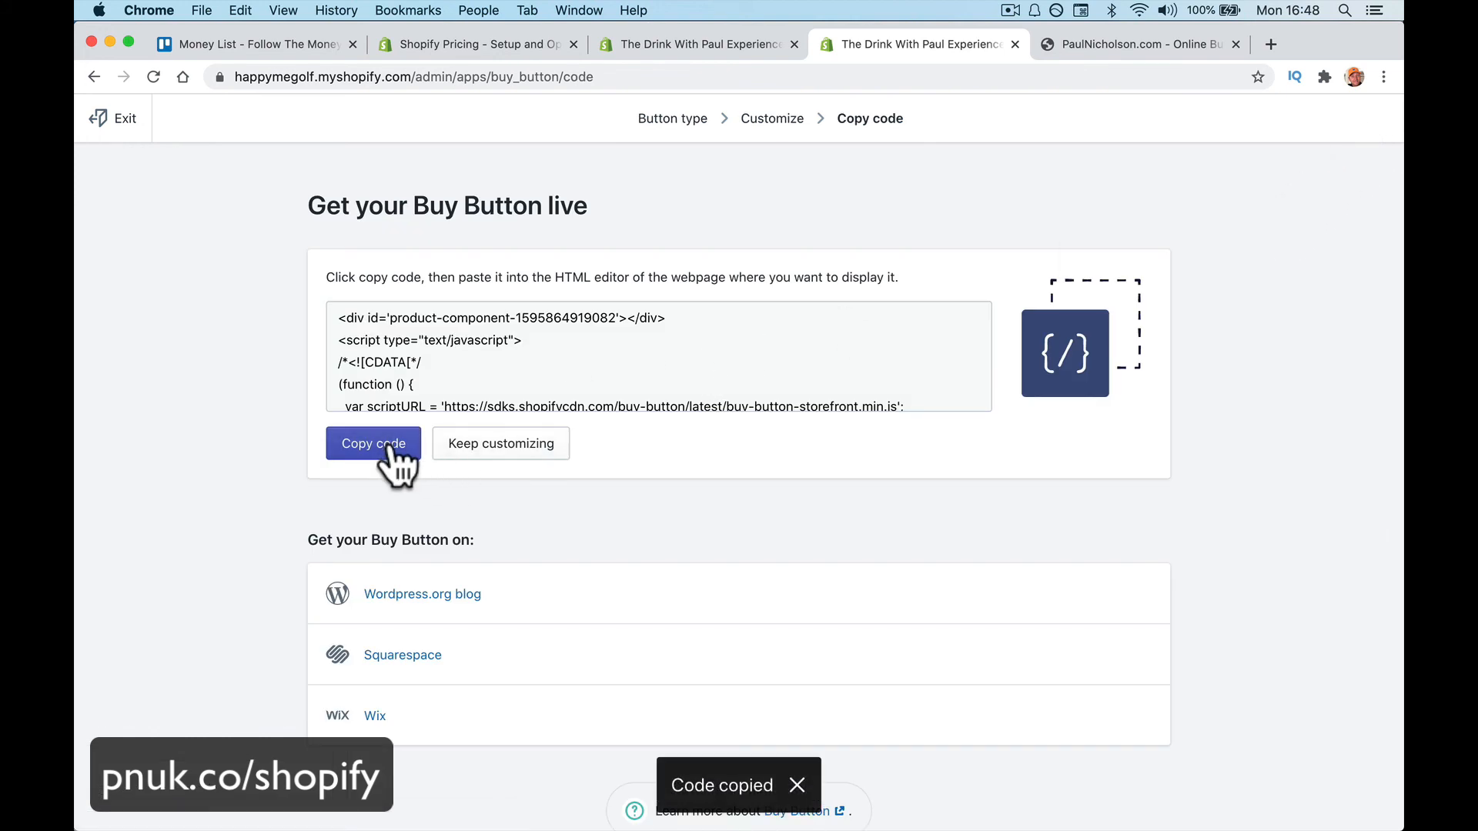
{"action": "left_click", "coordinate": [1120, 45]}
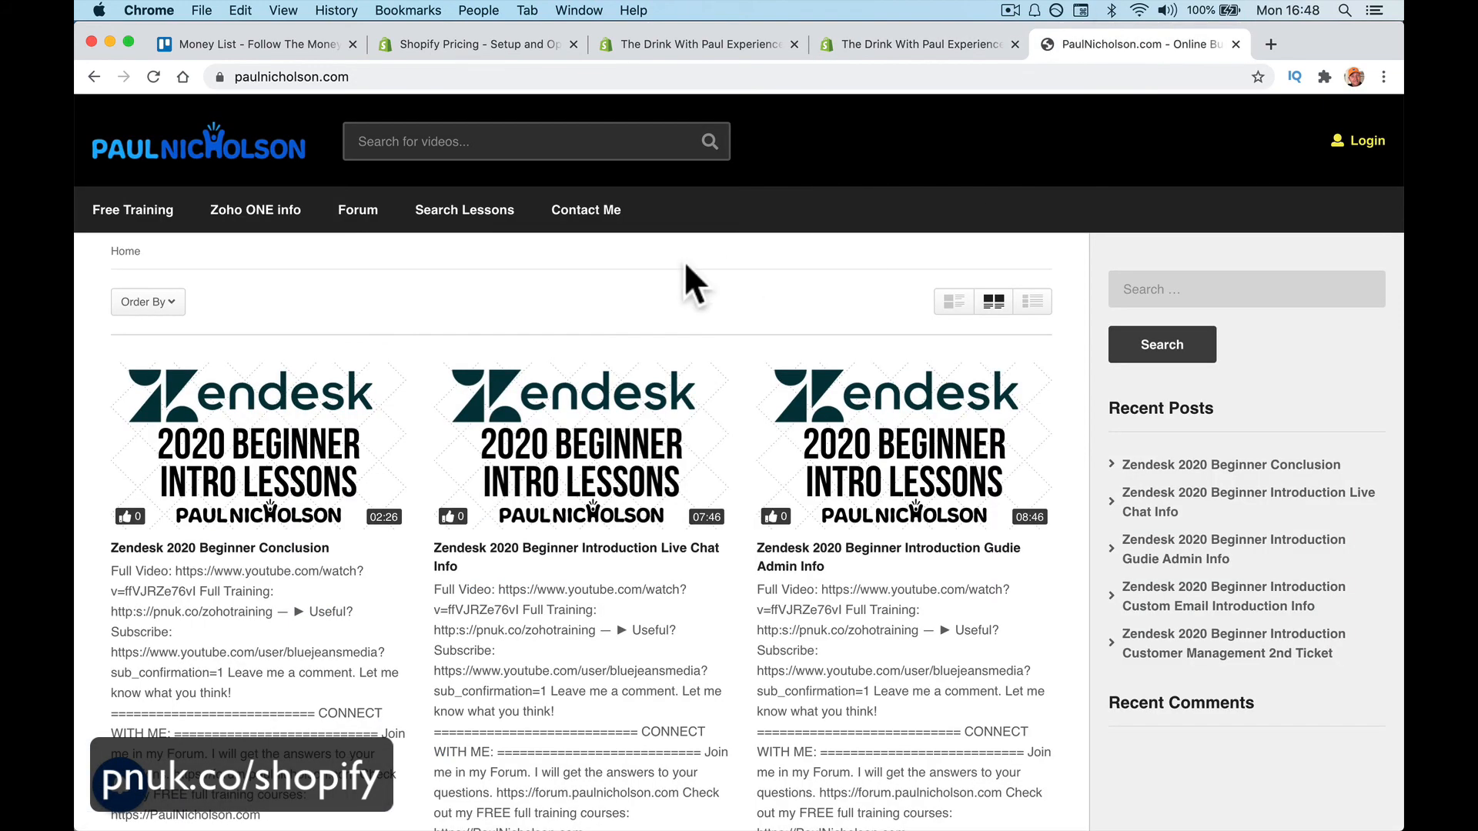
Log in at paulnicholson.com/wp-admin and create a new blank page
{"action": "left_click", "coordinate": [429, 77]}
{"action": "type", "text": "/wp-admin"}
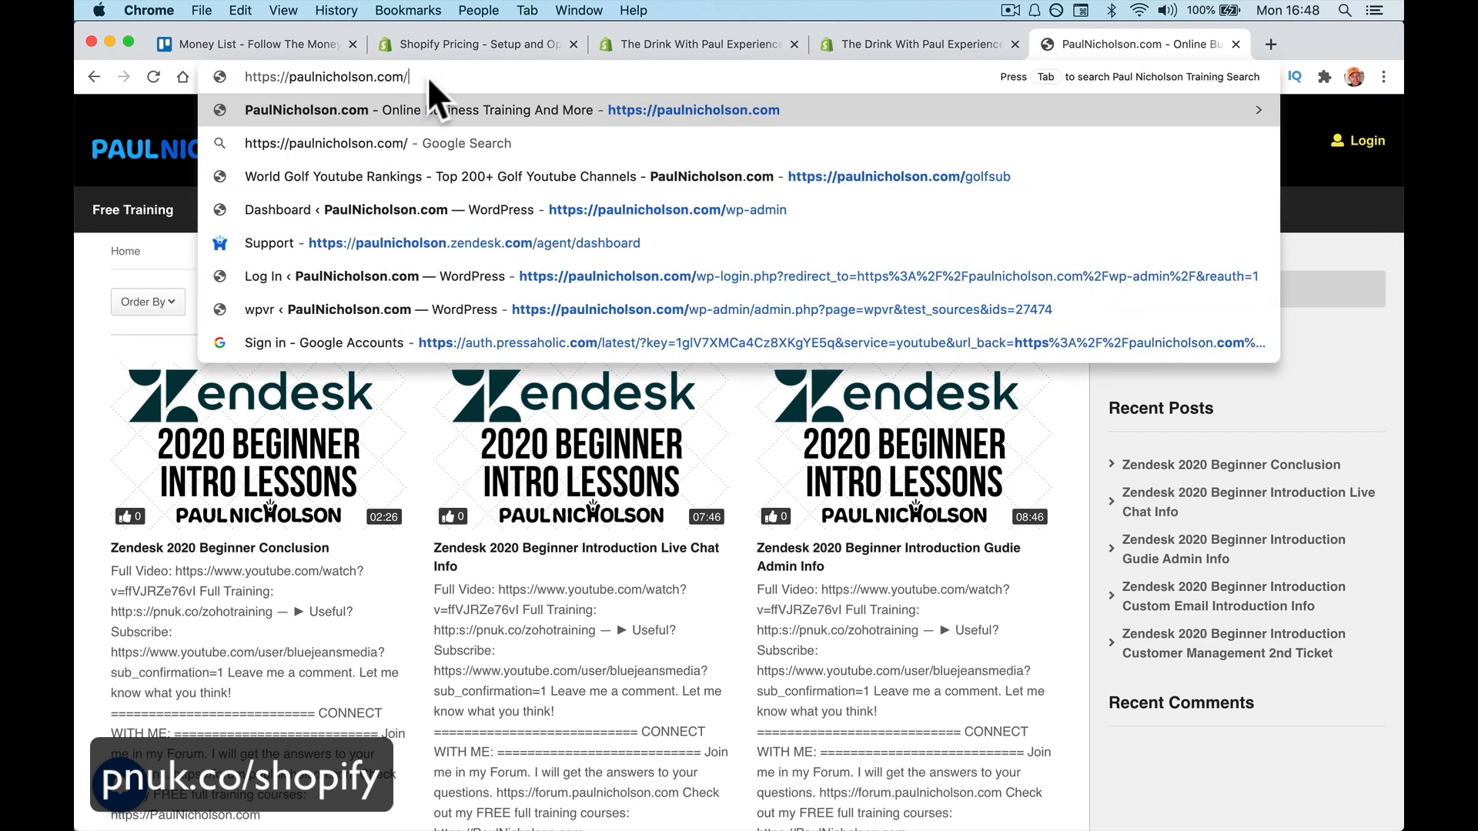
{"action": "key", "text": "Return"}
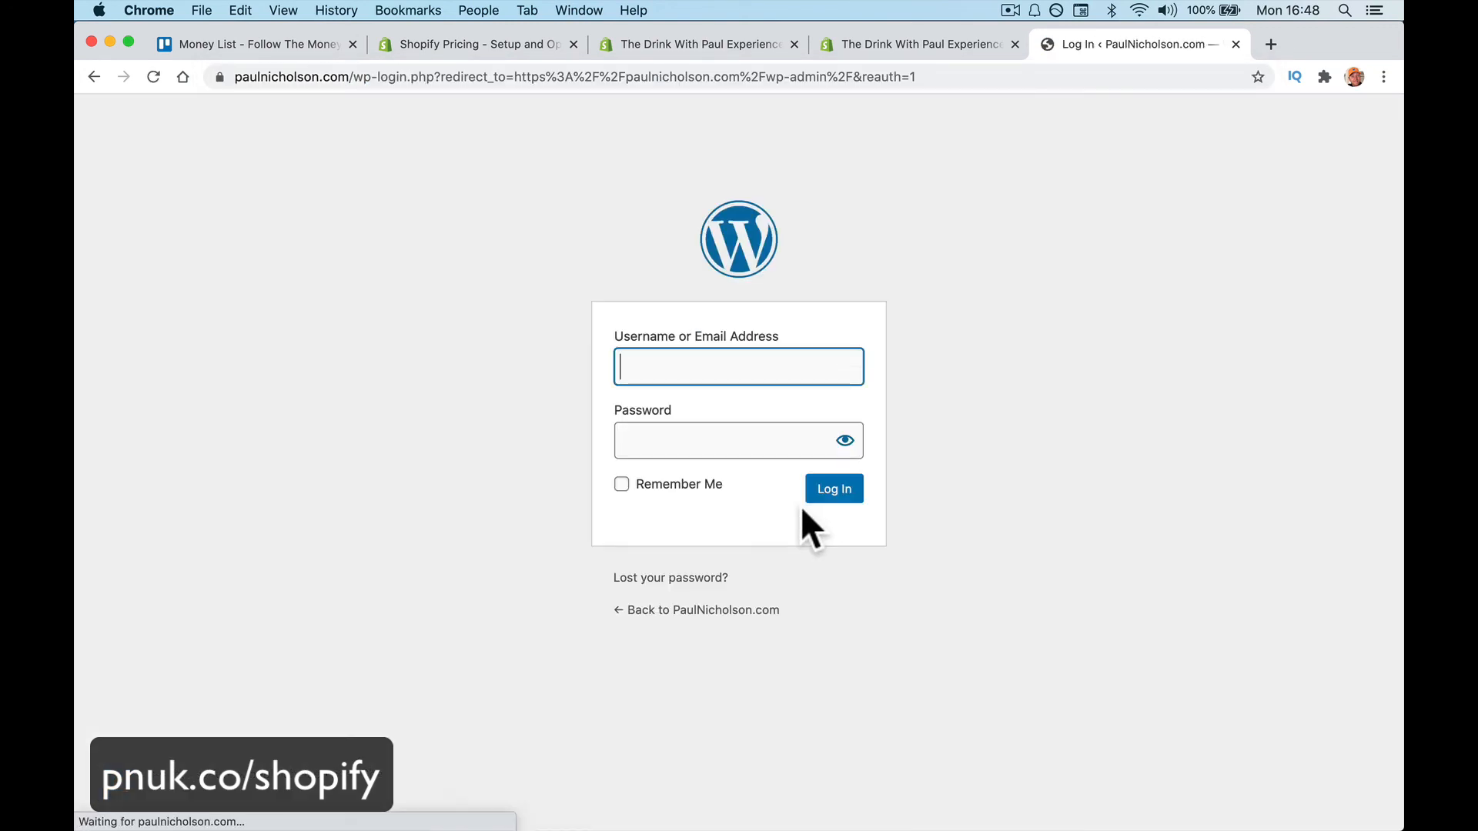
{"action": "left_click", "coordinate": [838, 498]}
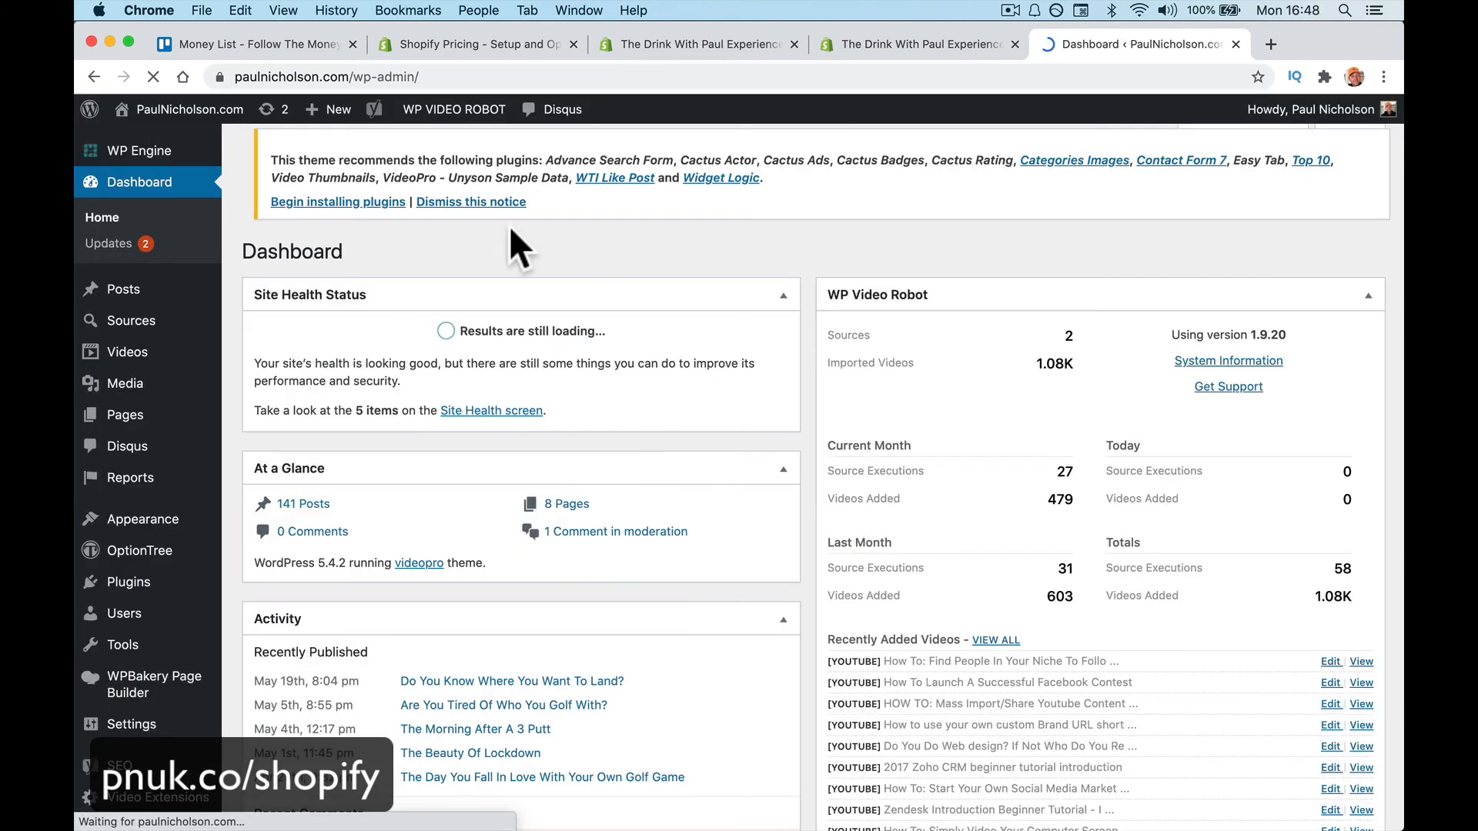
{"action": "mouse_move", "coordinate": [337, 116]}
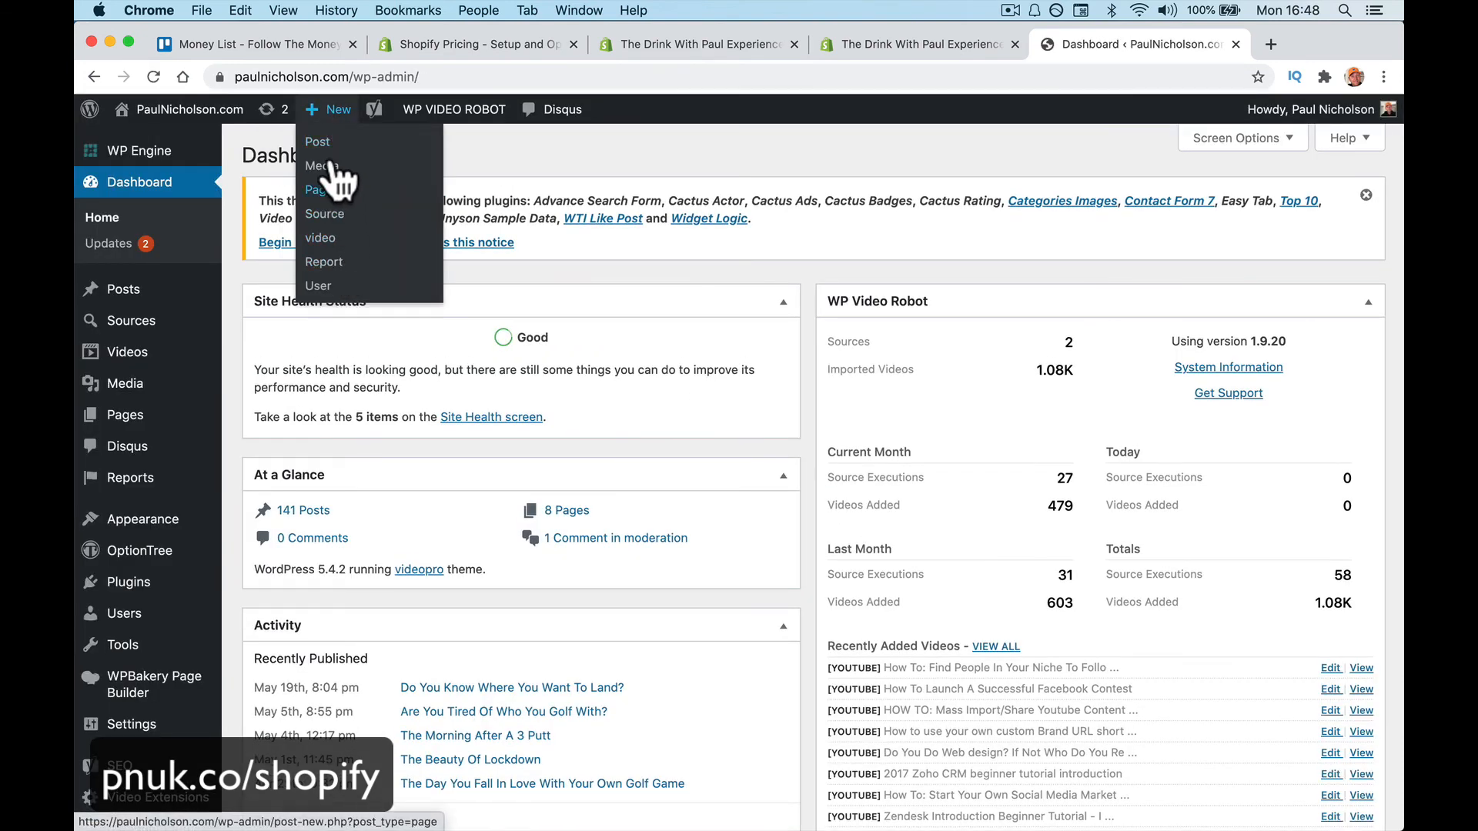
{"action": "left_click", "coordinate": [320, 190]}
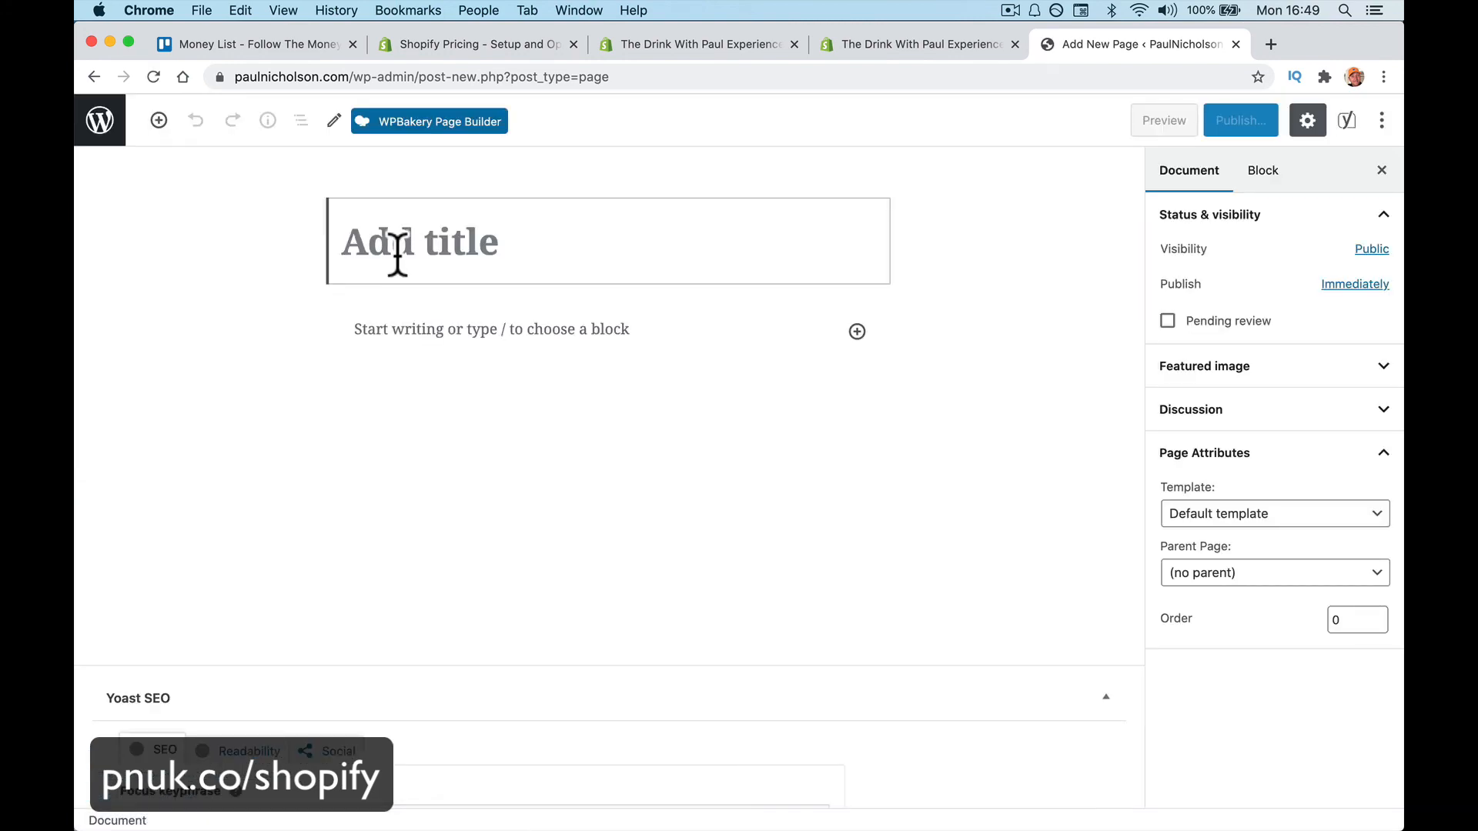
Title the page 'All New Happy-Me Cup' and add the line 'Check me out with a happy-Me Cup'
{"action": "type", "text": "All new"}
{"action": "key", "text": "BackSpace"}
{"action": "key", "text": "BackSpace"}
{"action": "key", "text": "BackSpace"}
{"action": "key", "text": "BackSpace"}
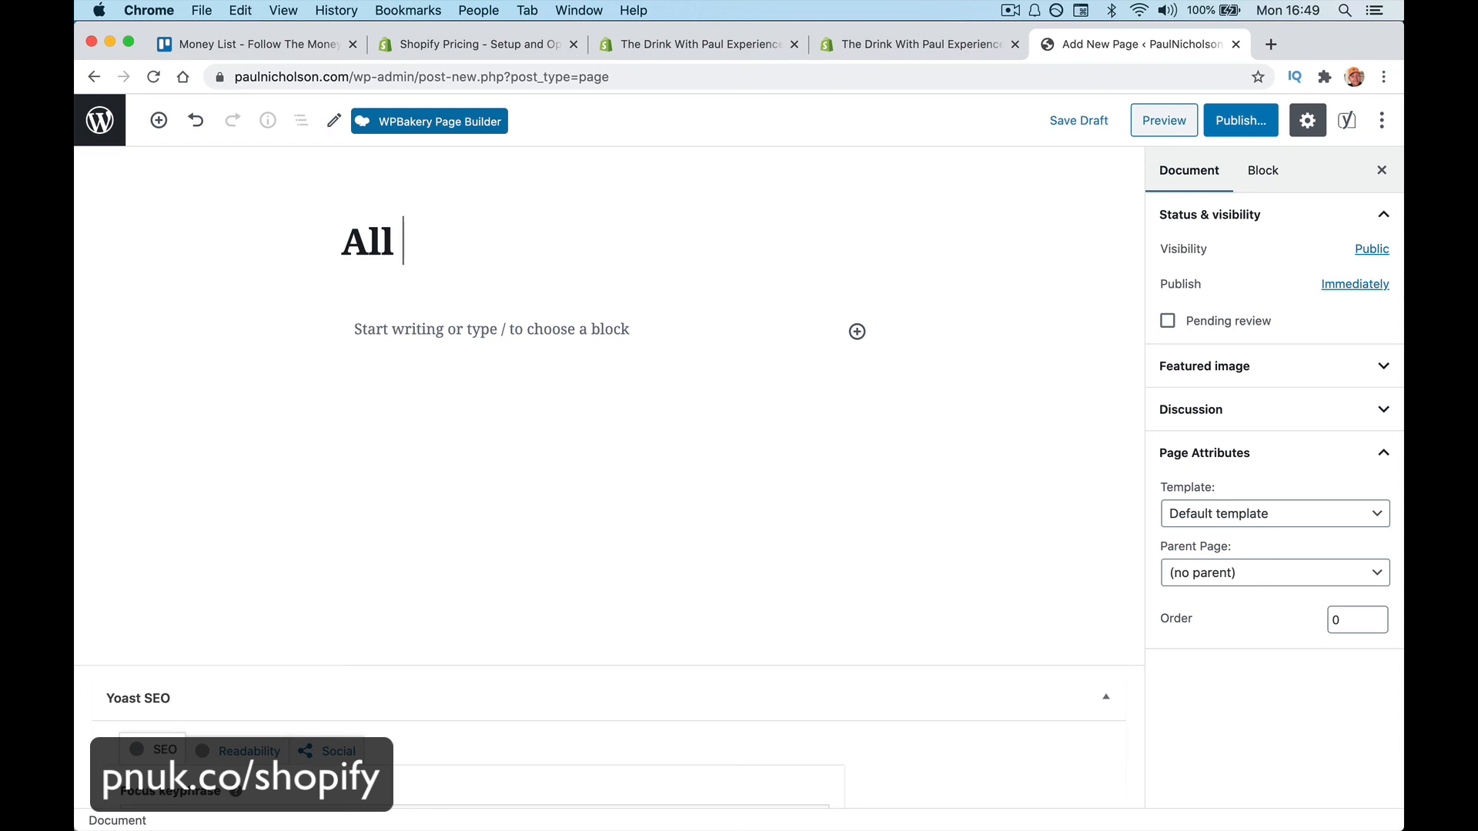
{"action": "type", "text": "New Happy"}
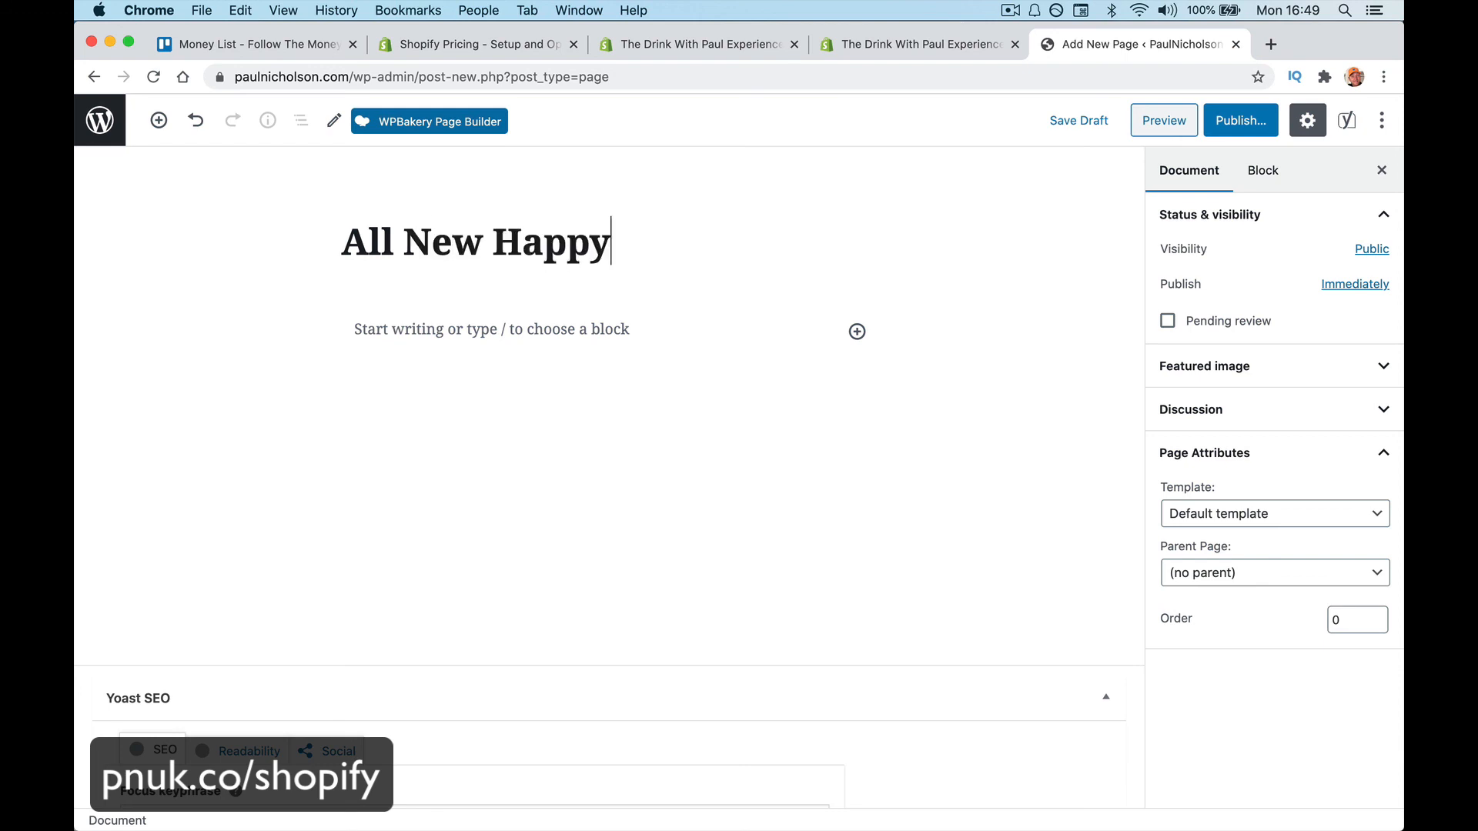
{"action": "type", "text": "-Me Cup"}
{"action": "key", "text": "Return"}
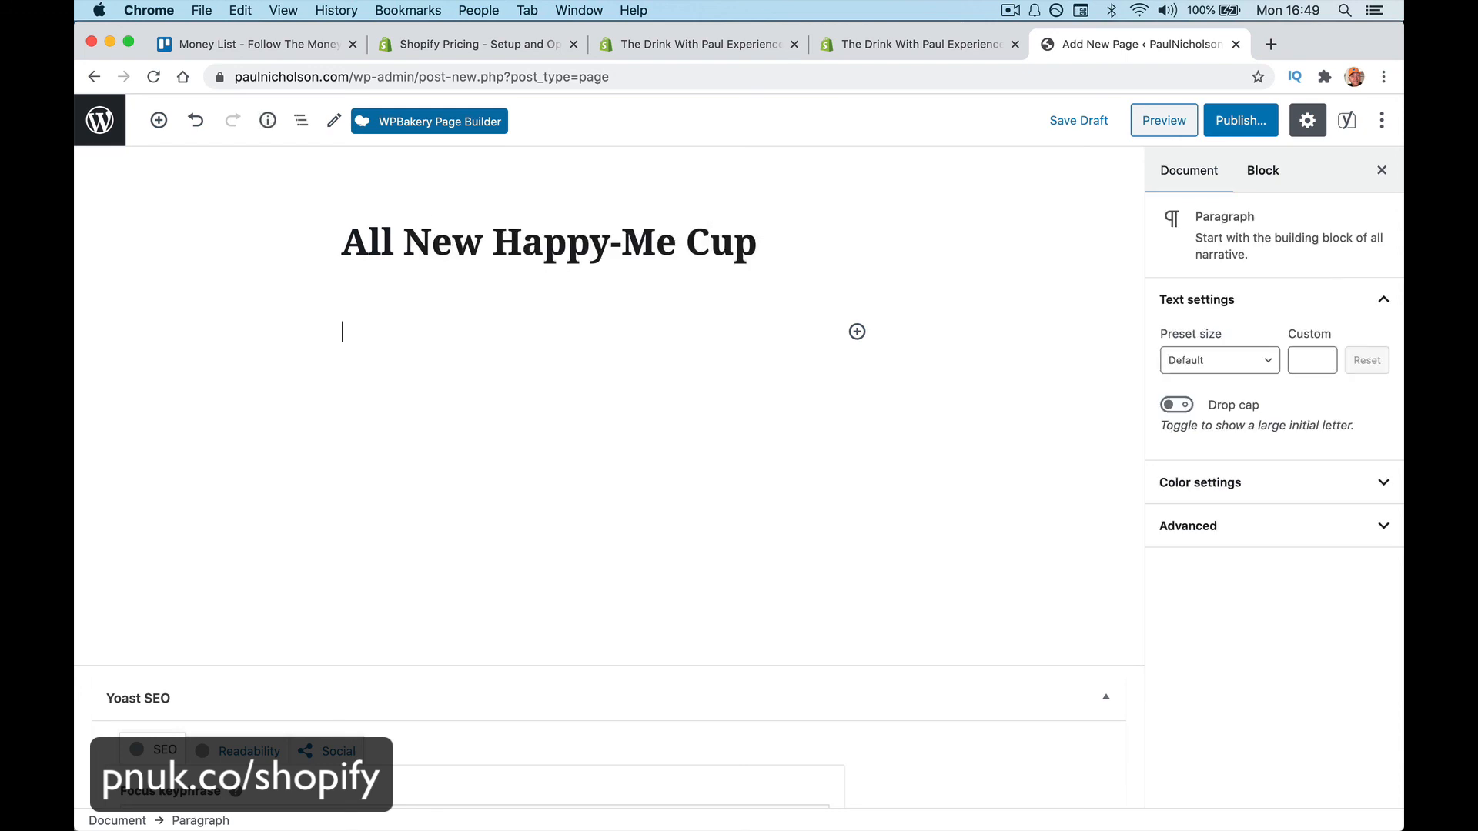
{"action": "type", "text": "Check "}
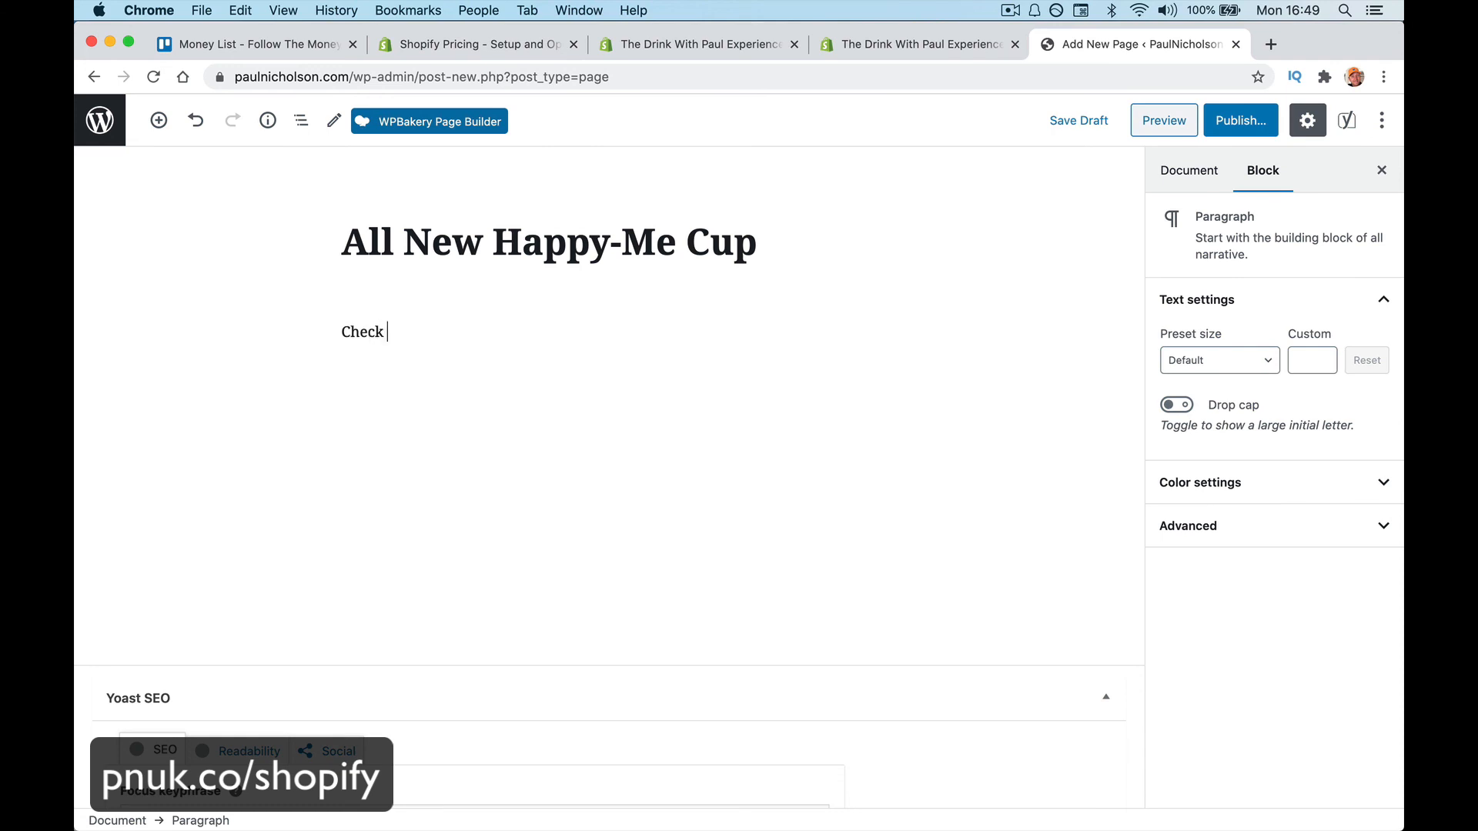
{"action": "type", "text": "me out with a happy-Me "}
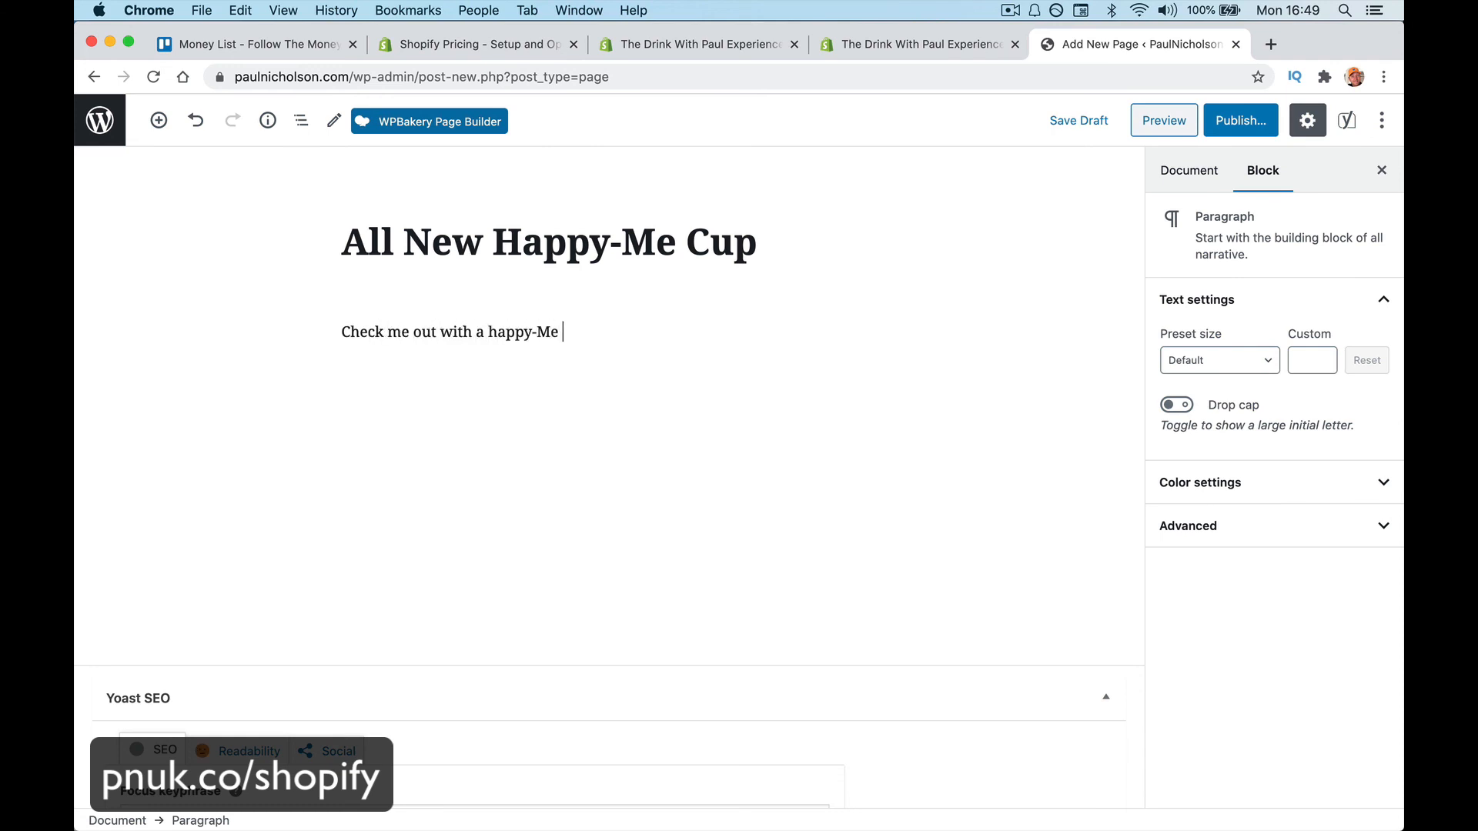
{"action": "type", "text": "Cup"}
{"action": "key", "text": "Return"}
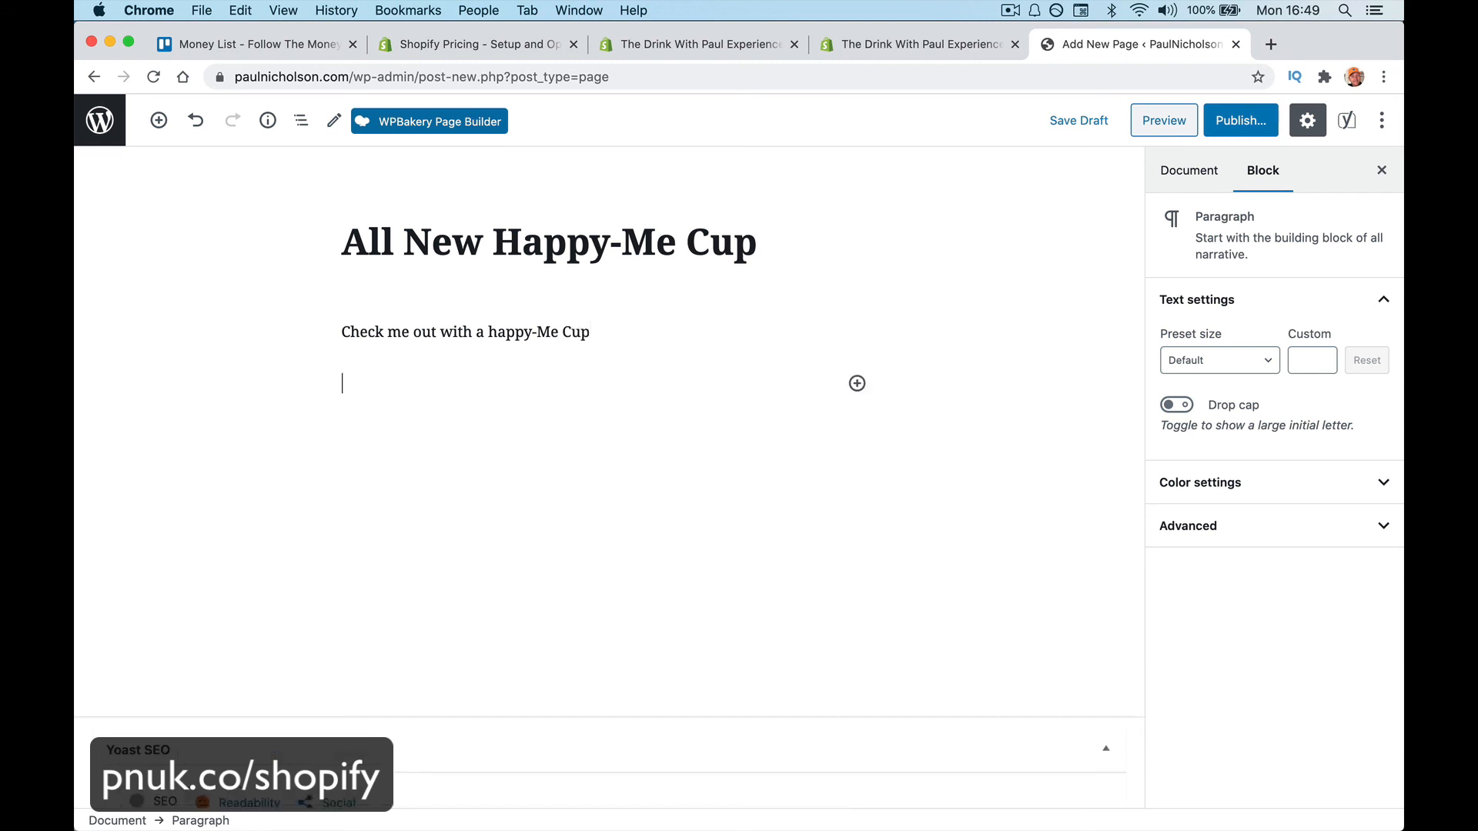
Insert an Image block with the cup mockup uploaded from Downloads, plus an empty paragraph below
{"action": "left_click", "coordinate": [856, 383]}
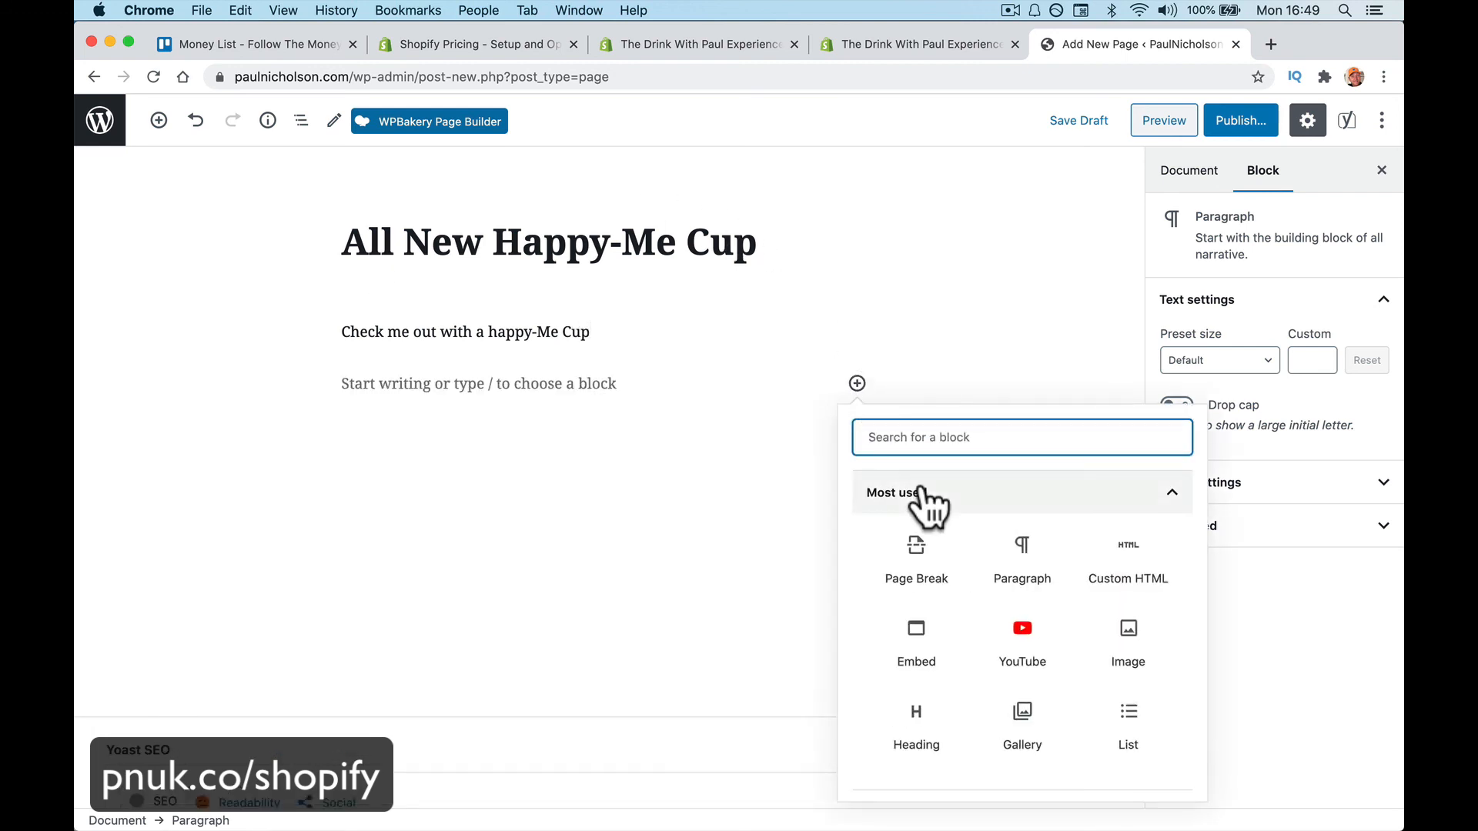
{"action": "left_click", "coordinate": [1121, 629]}
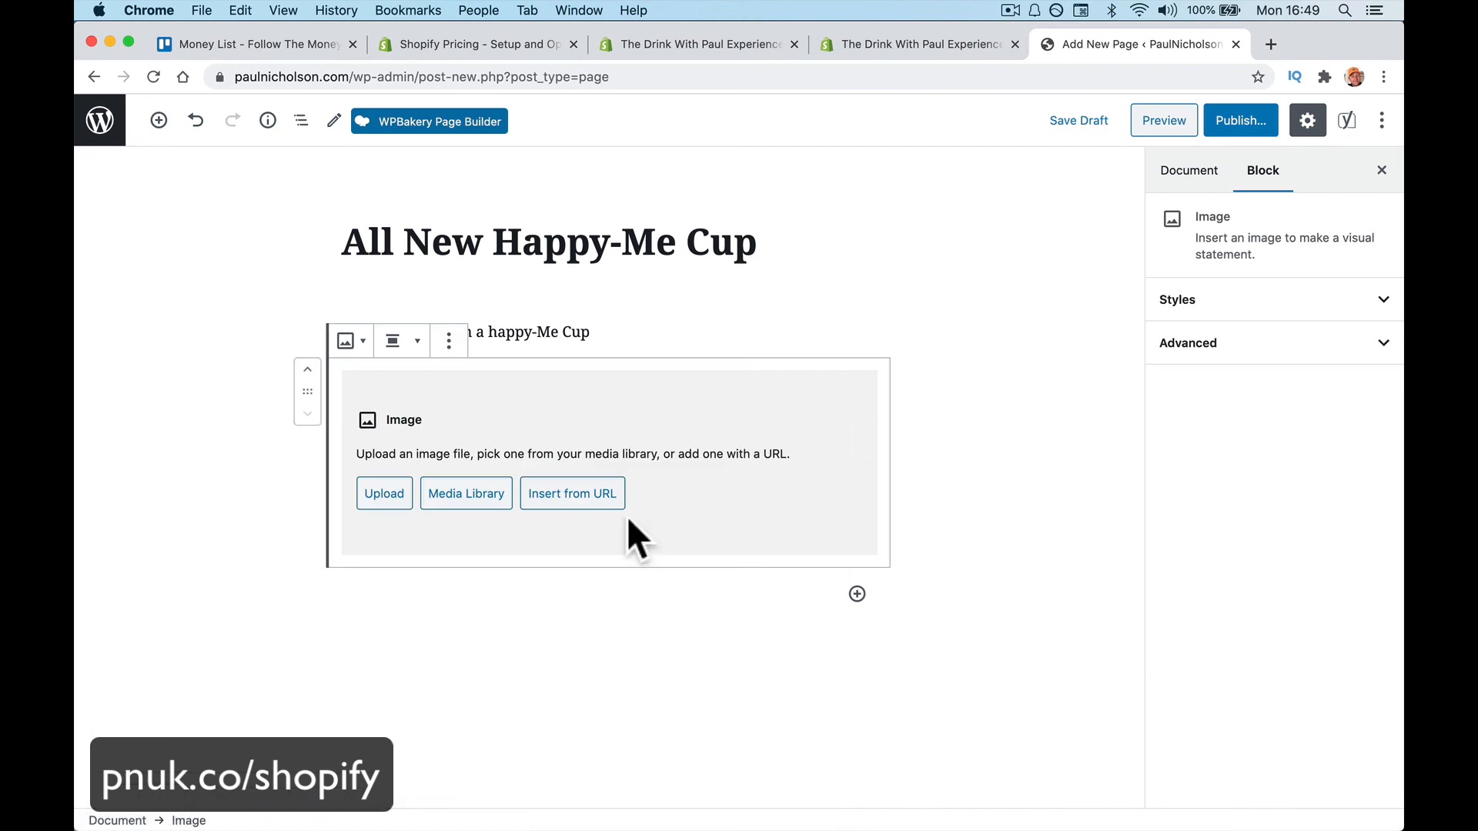
{"action": "left_click", "coordinate": [377, 499]}
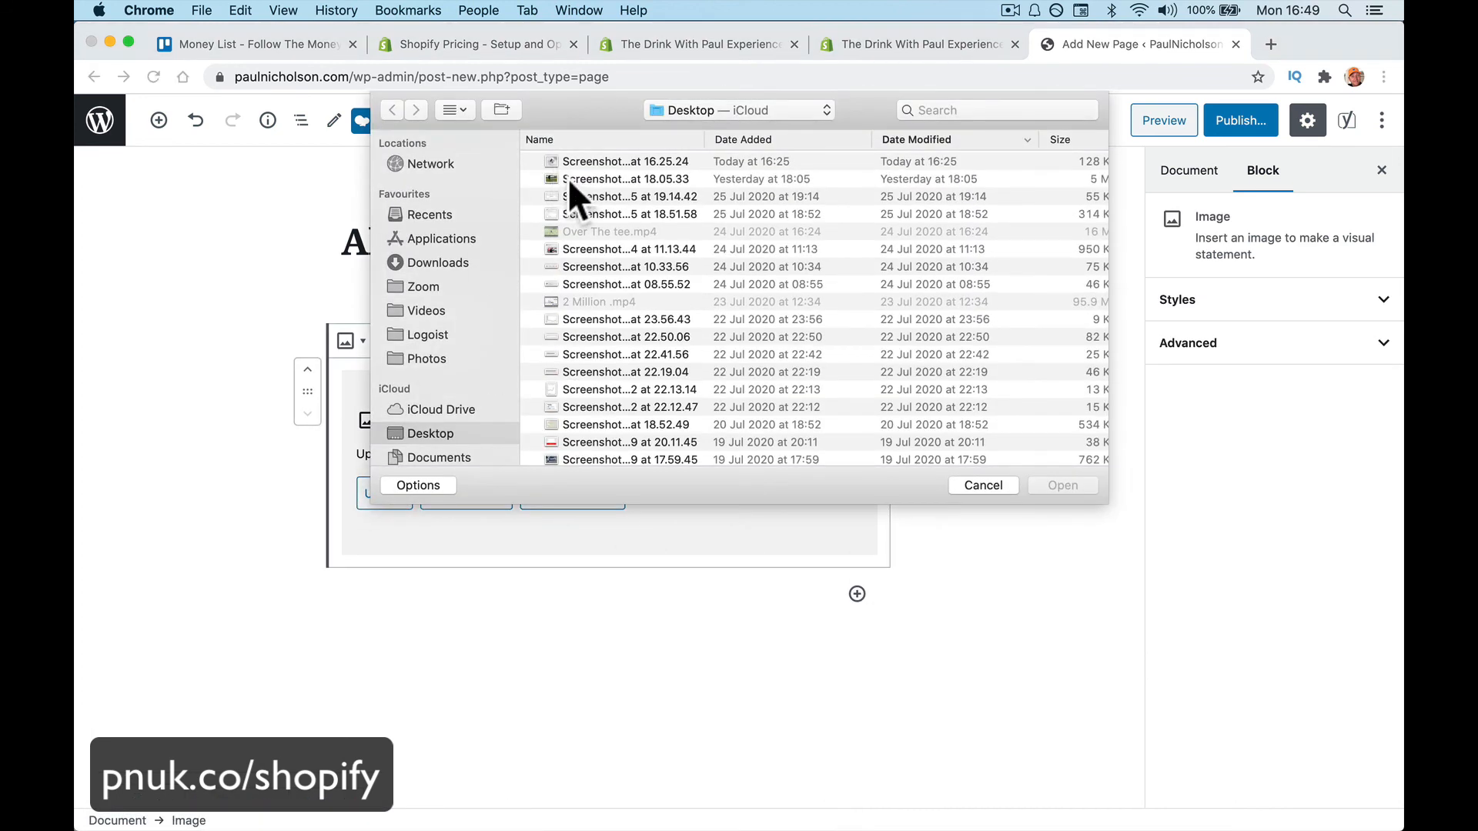
{"action": "scroll", "coordinate": [576, 183], "scroll_direction": "up", "scroll_amount": 2}
{"action": "left_click", "coordinate": [444, 264]}
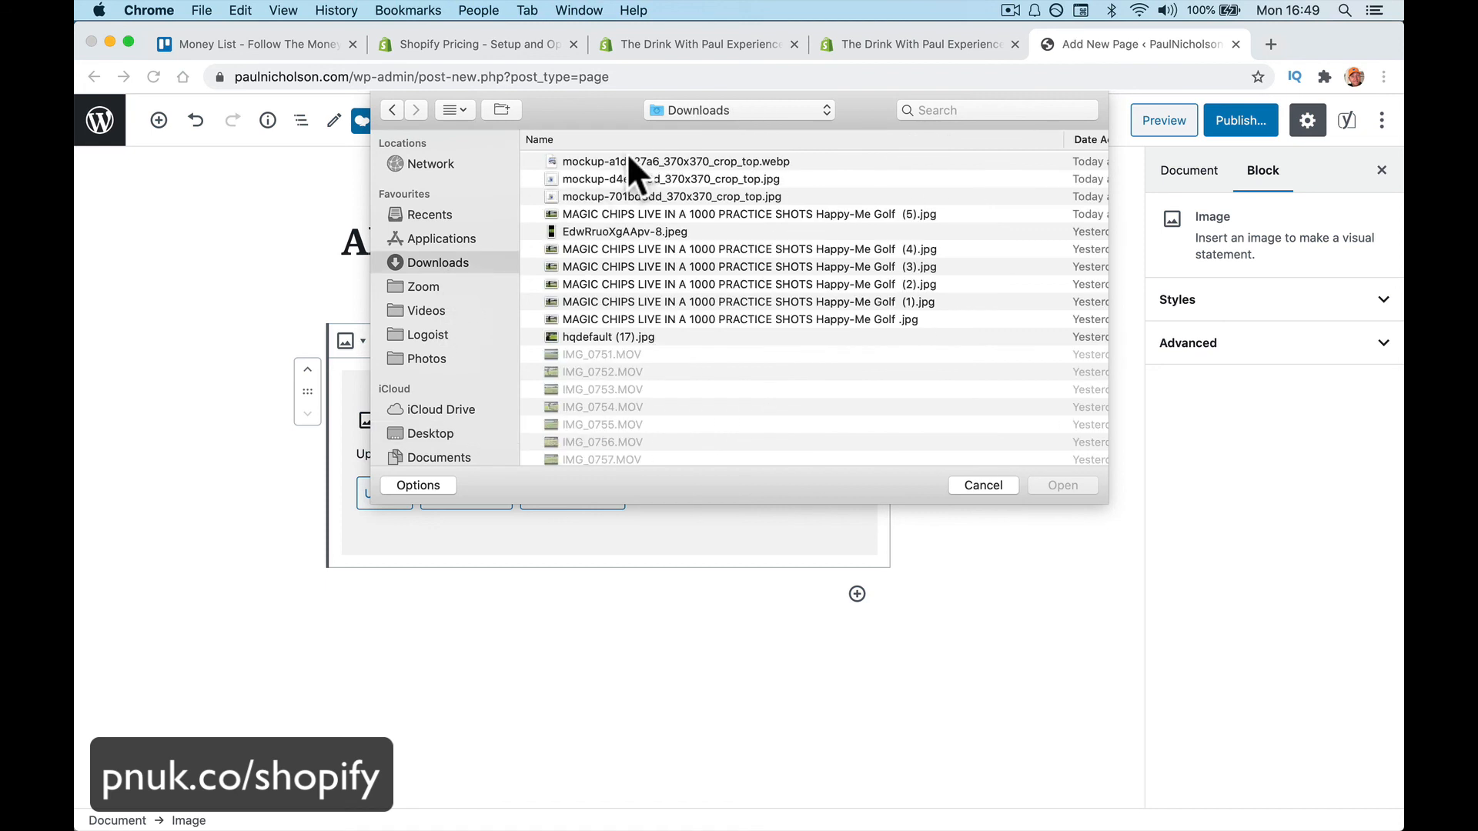
{"action": "double_click", "coordinate": [613, 179]}
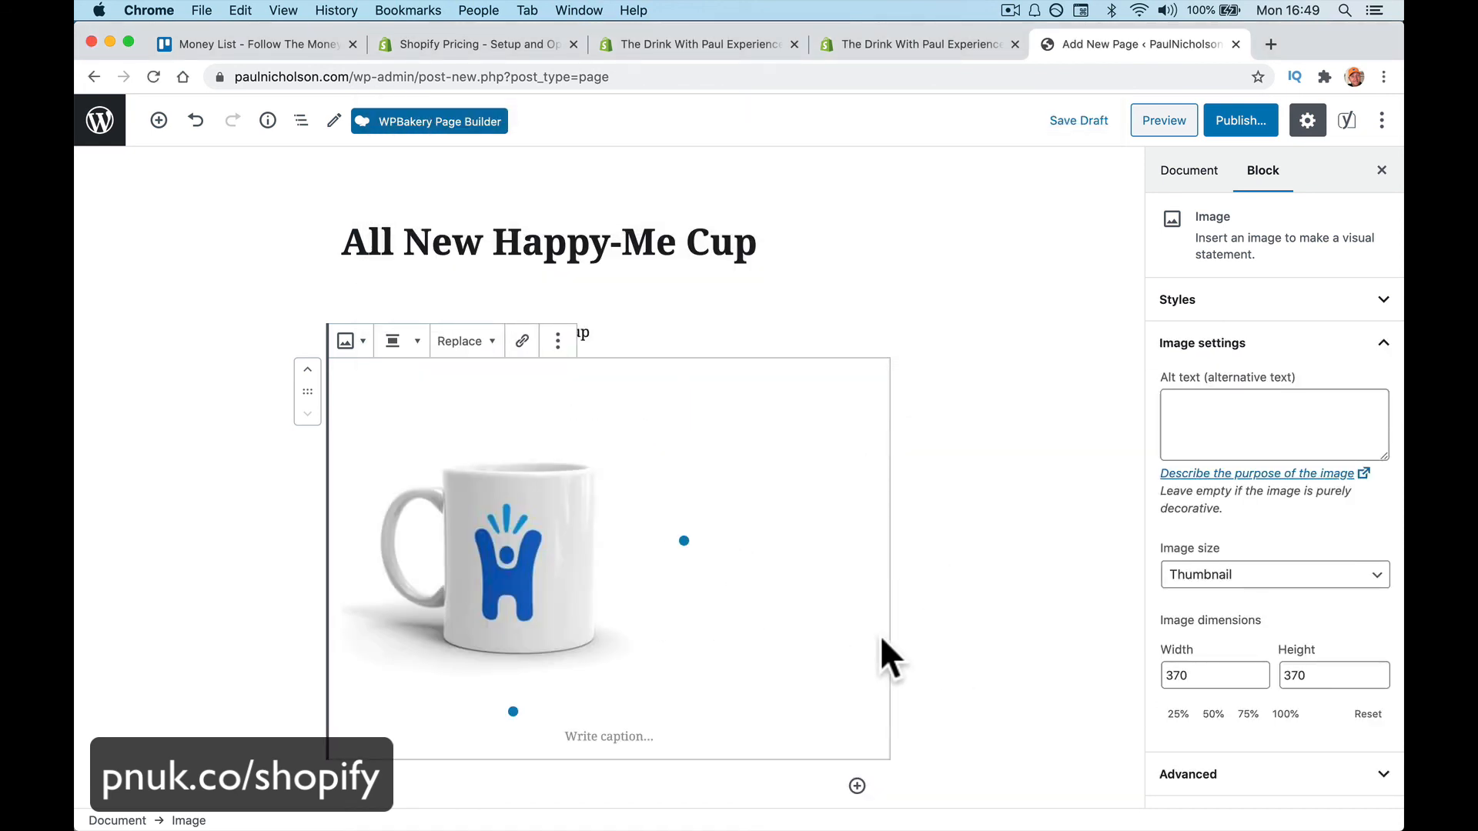
{"action": "scroll", "coordinate": [883, 651], "scroll_direction": "down", "scroll_amount": 3}
{"action": "left_click", "coordinate": [729, 558]}
{"action": "left_click", "coordinate": [720, 660]}
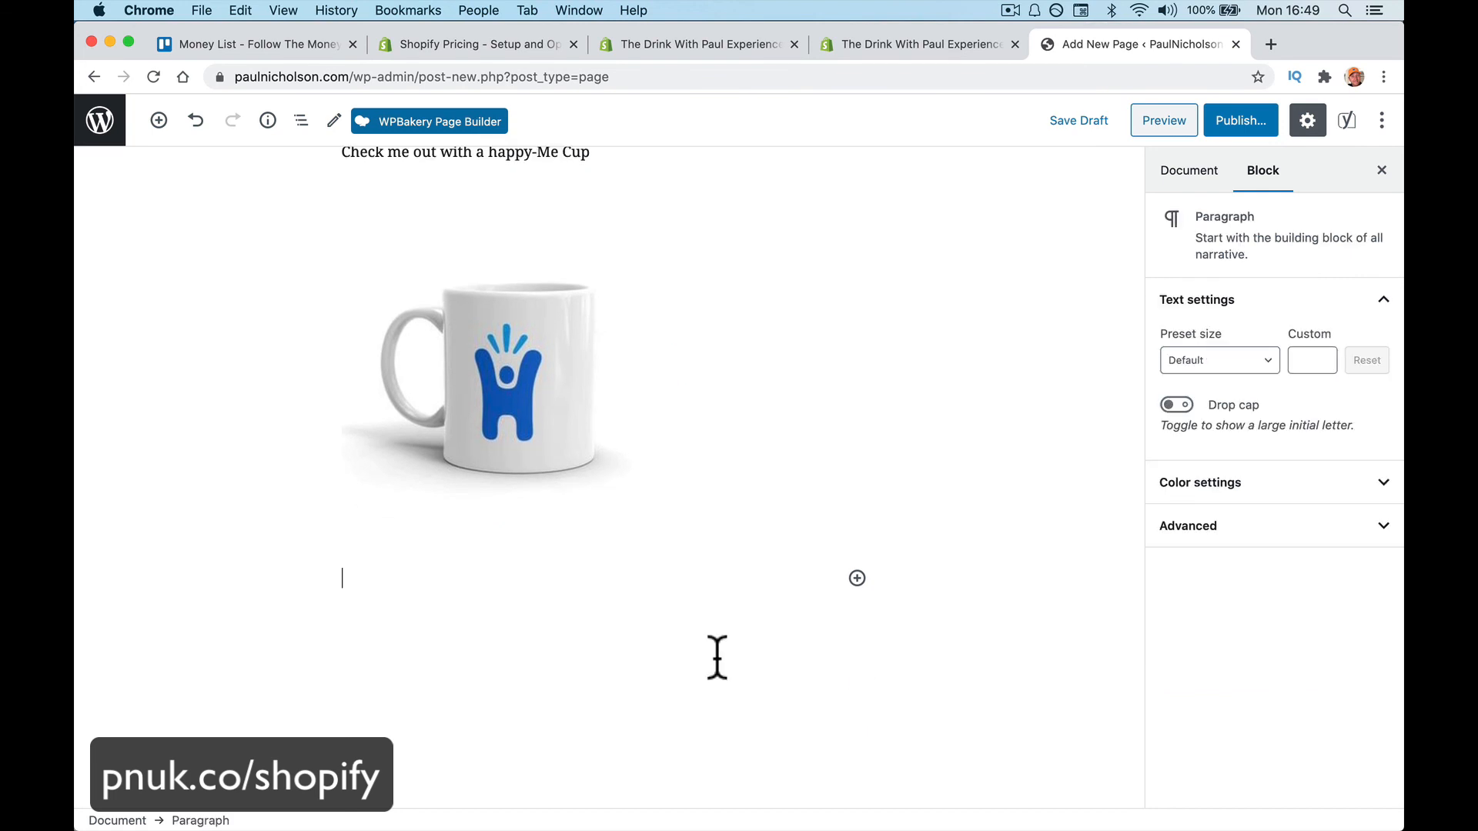
Add an embed block below the mug image and delete the stray empty paragraph
{"action": "left_click", "coordinate": [857, 577]}
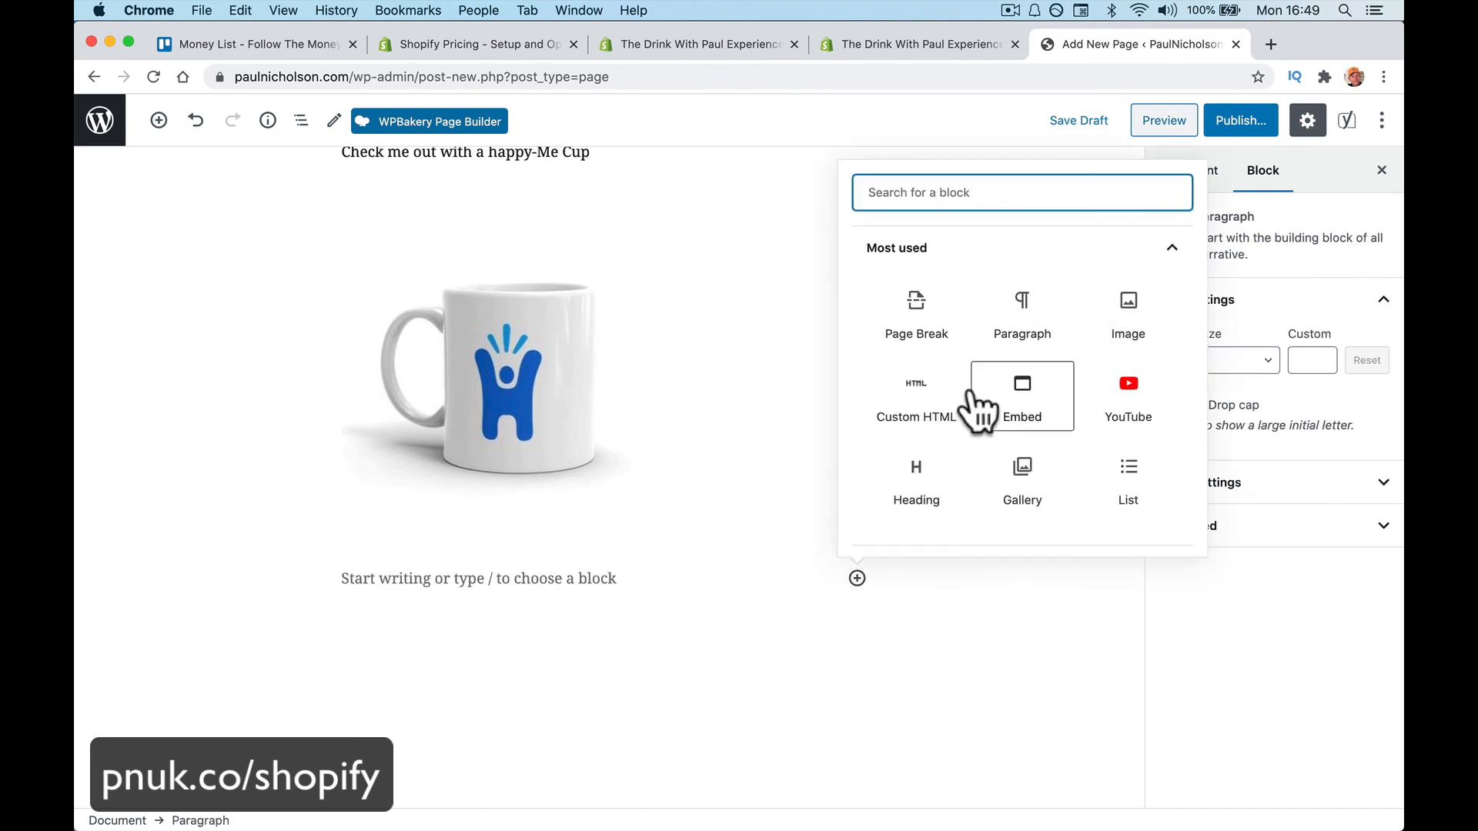
{"action": "left_click", "coordinate": [1025, 415]}
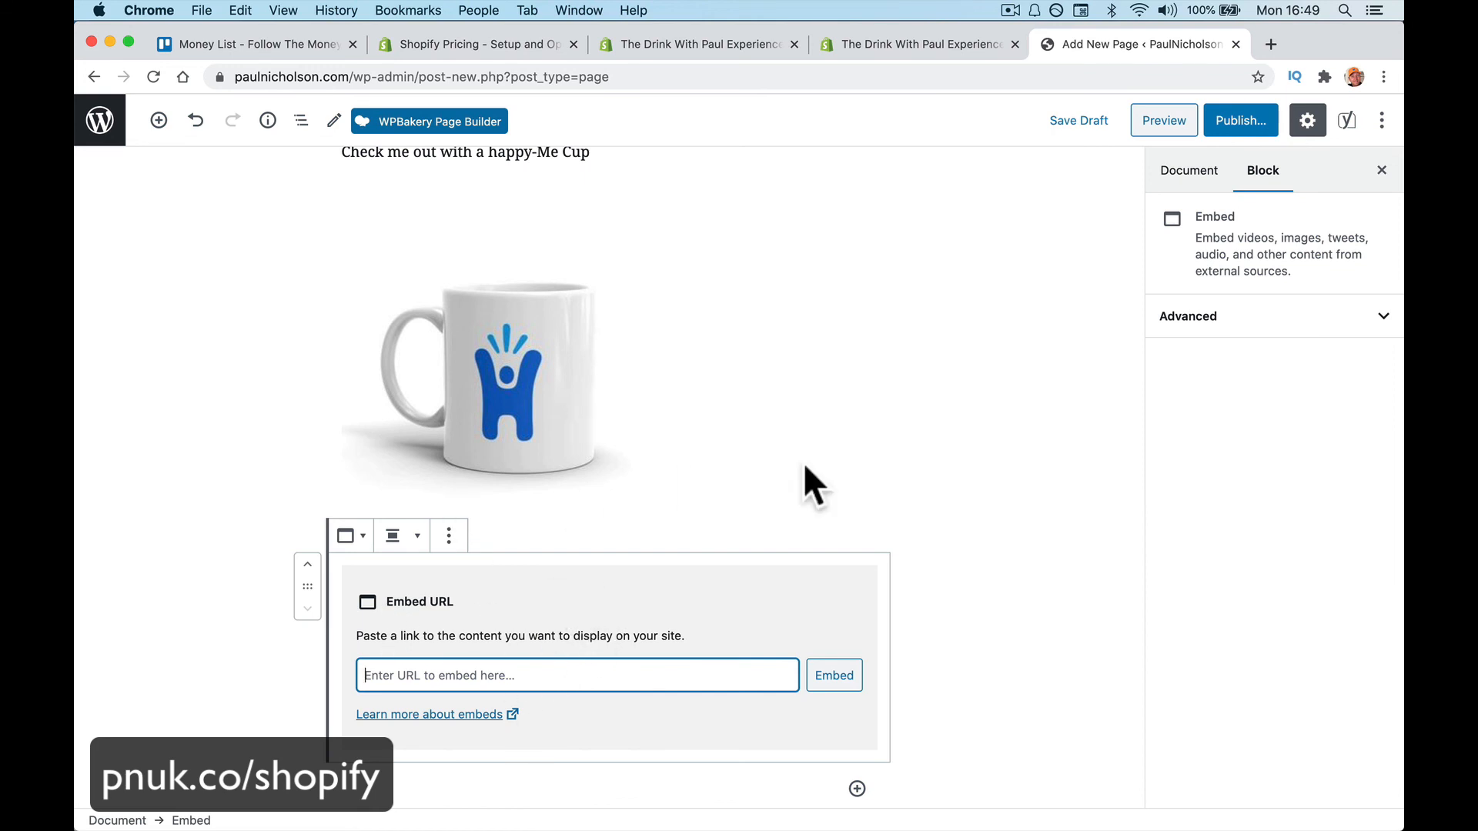
{"action": "left_click", "coordinate": [801, 485]}
{"action": "scroll", "coordinate": [764, 749], "scroll_direction": "down", "scroll_amount": 2}
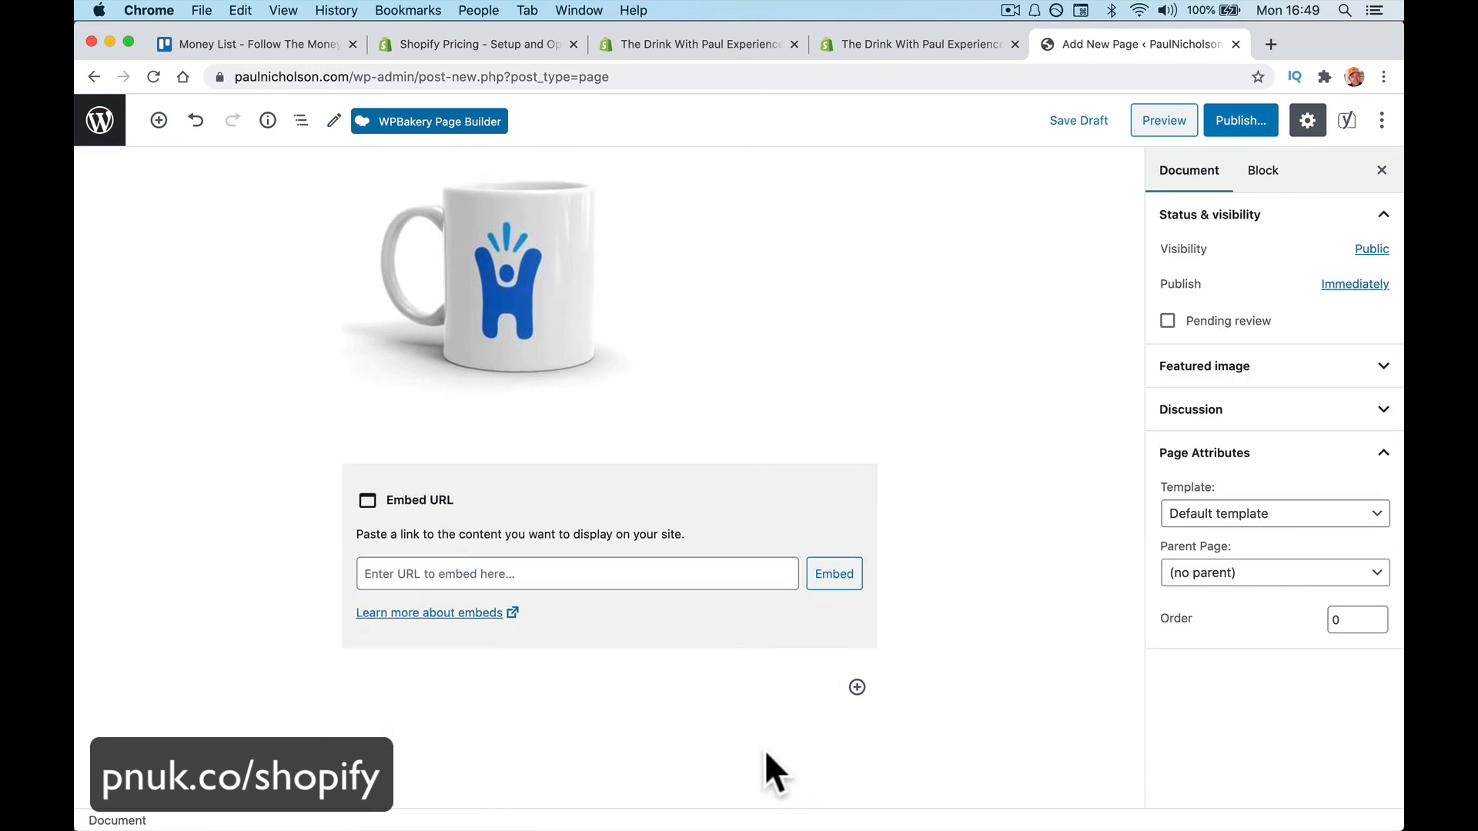
{"action": "left_click", "coordinate": [750, 677]}
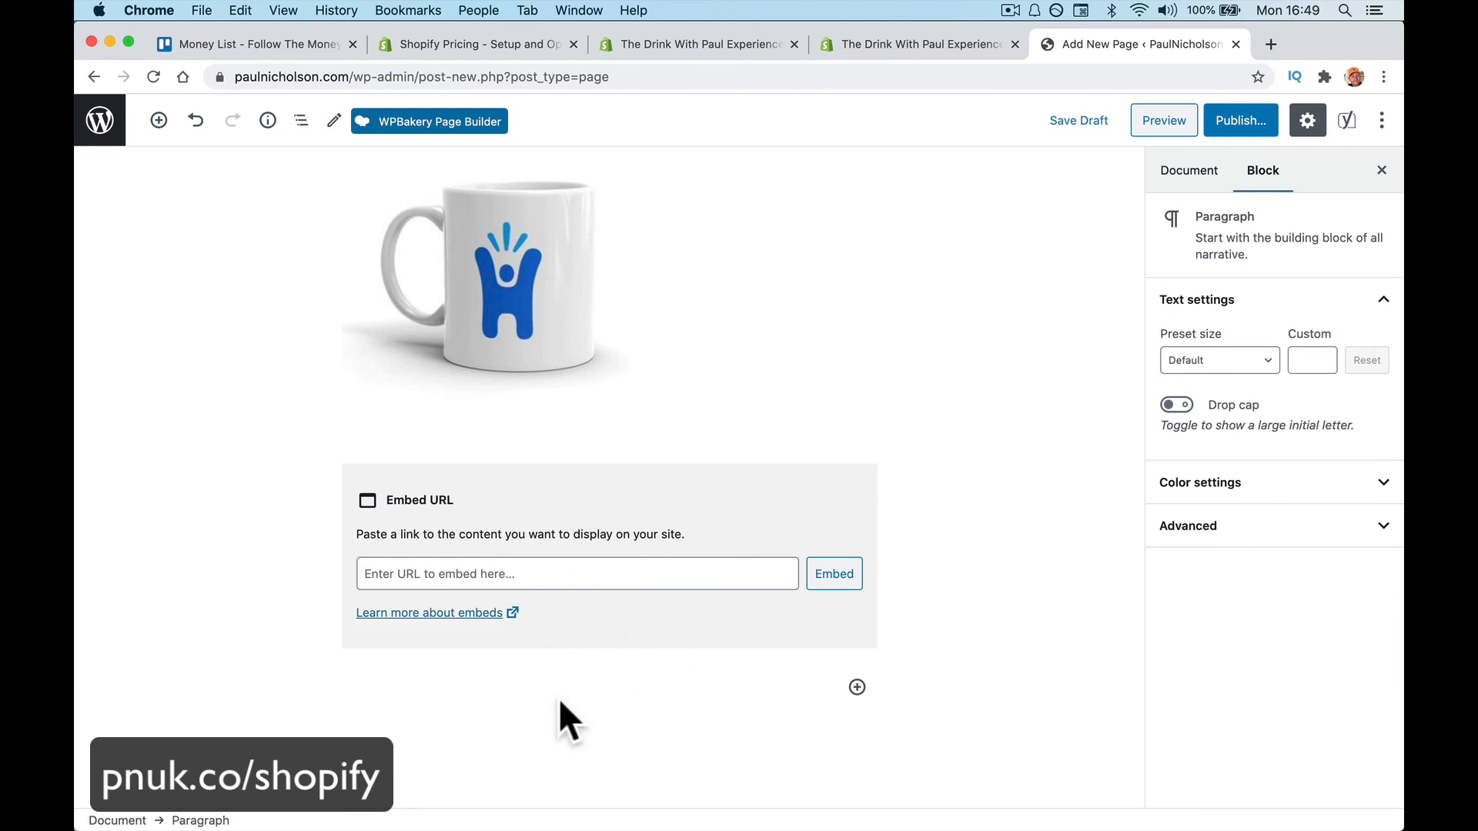
{"action": "key", "text": "BackSpace"}
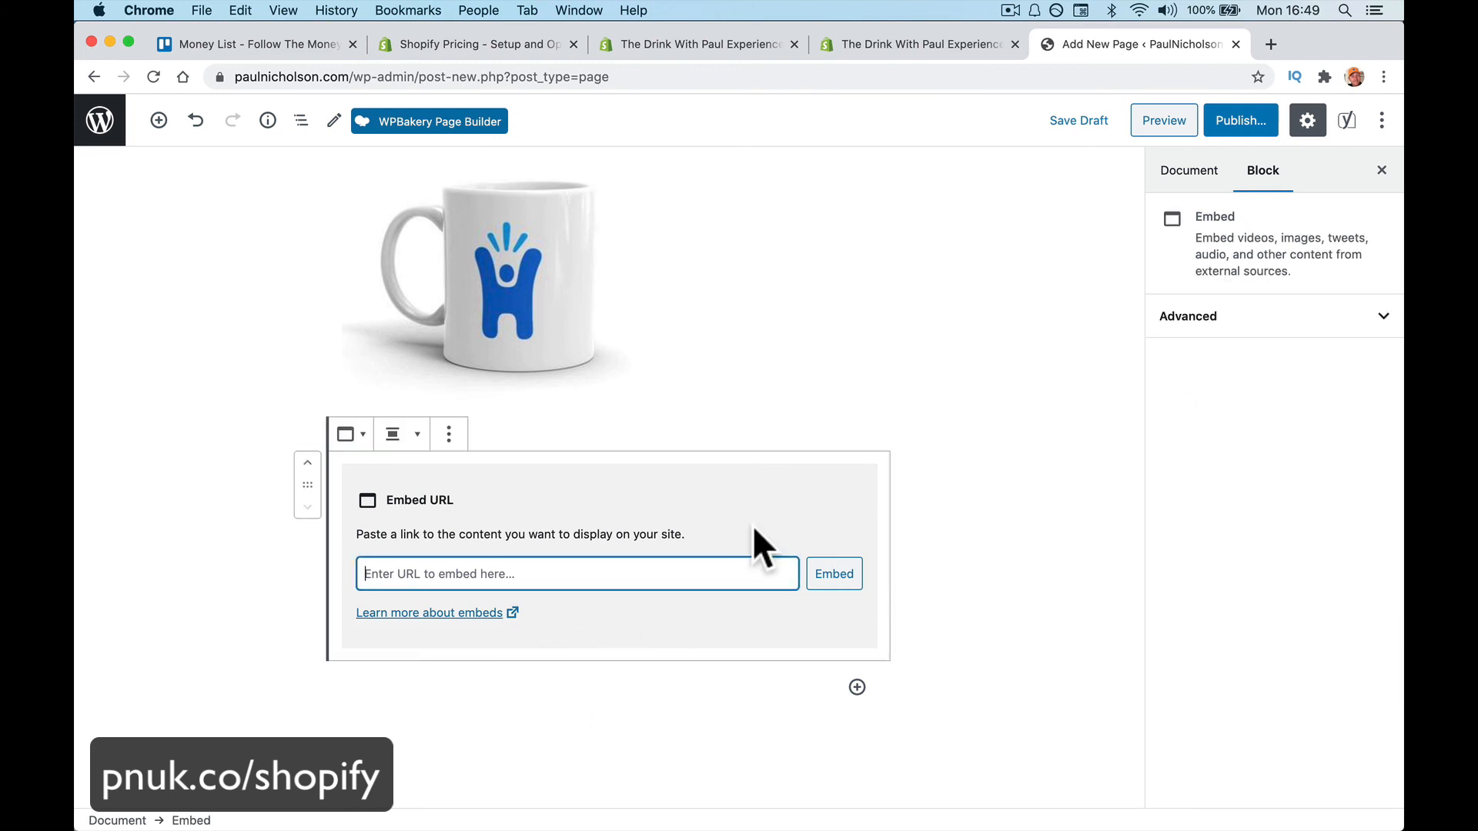
Switch the block to HTML, paste the Shopify Buy Button code, and bring up pre-publish checks
{"action": "left_click", "coordinate": [449, 434]}
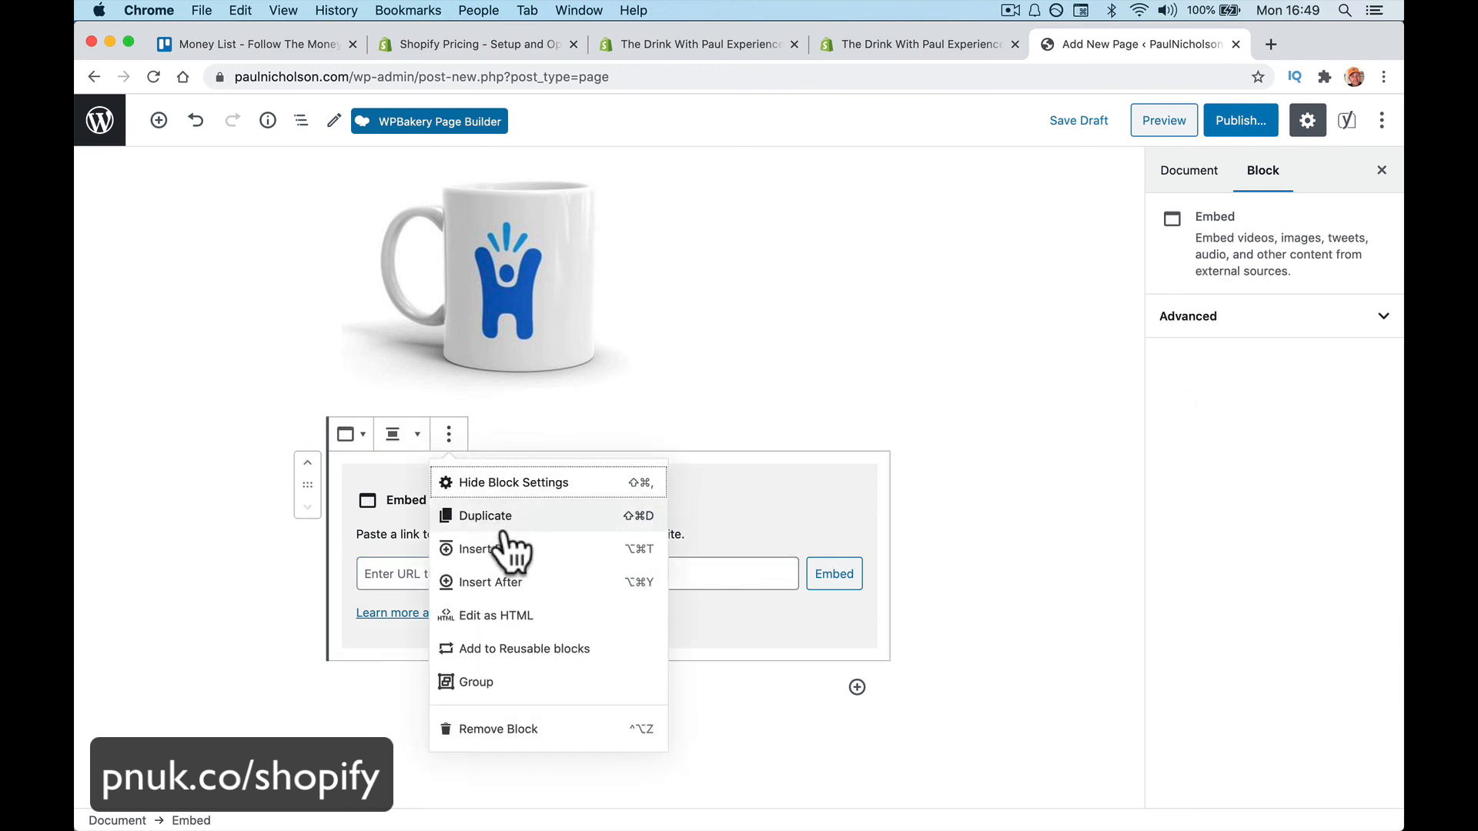
{"action": "left_click", "coordinate": [537, 618]}
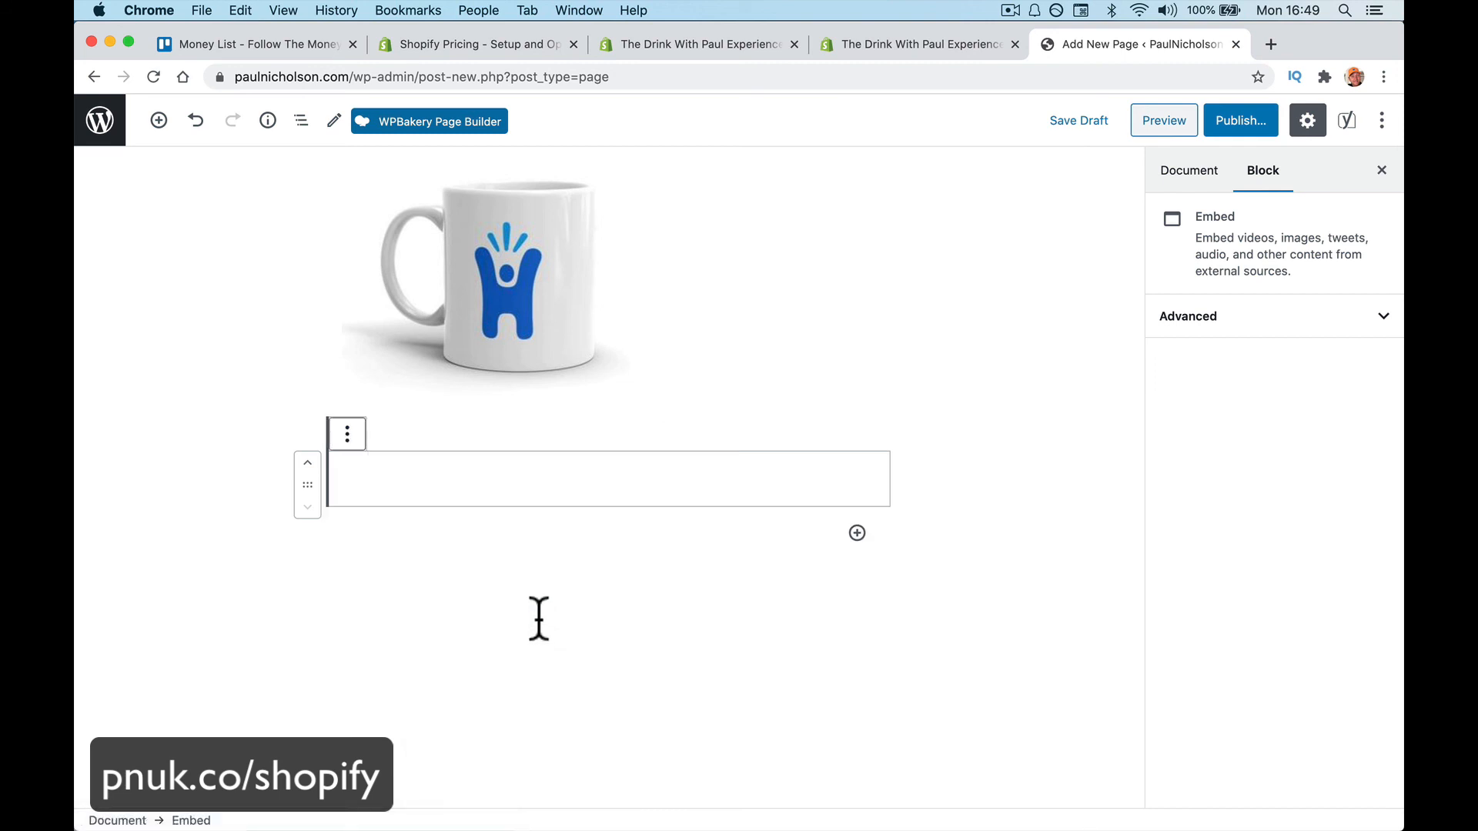
{"action": "left_click", "coordinate": [524, 479]}
{"action": "key", "text": "super+v"}
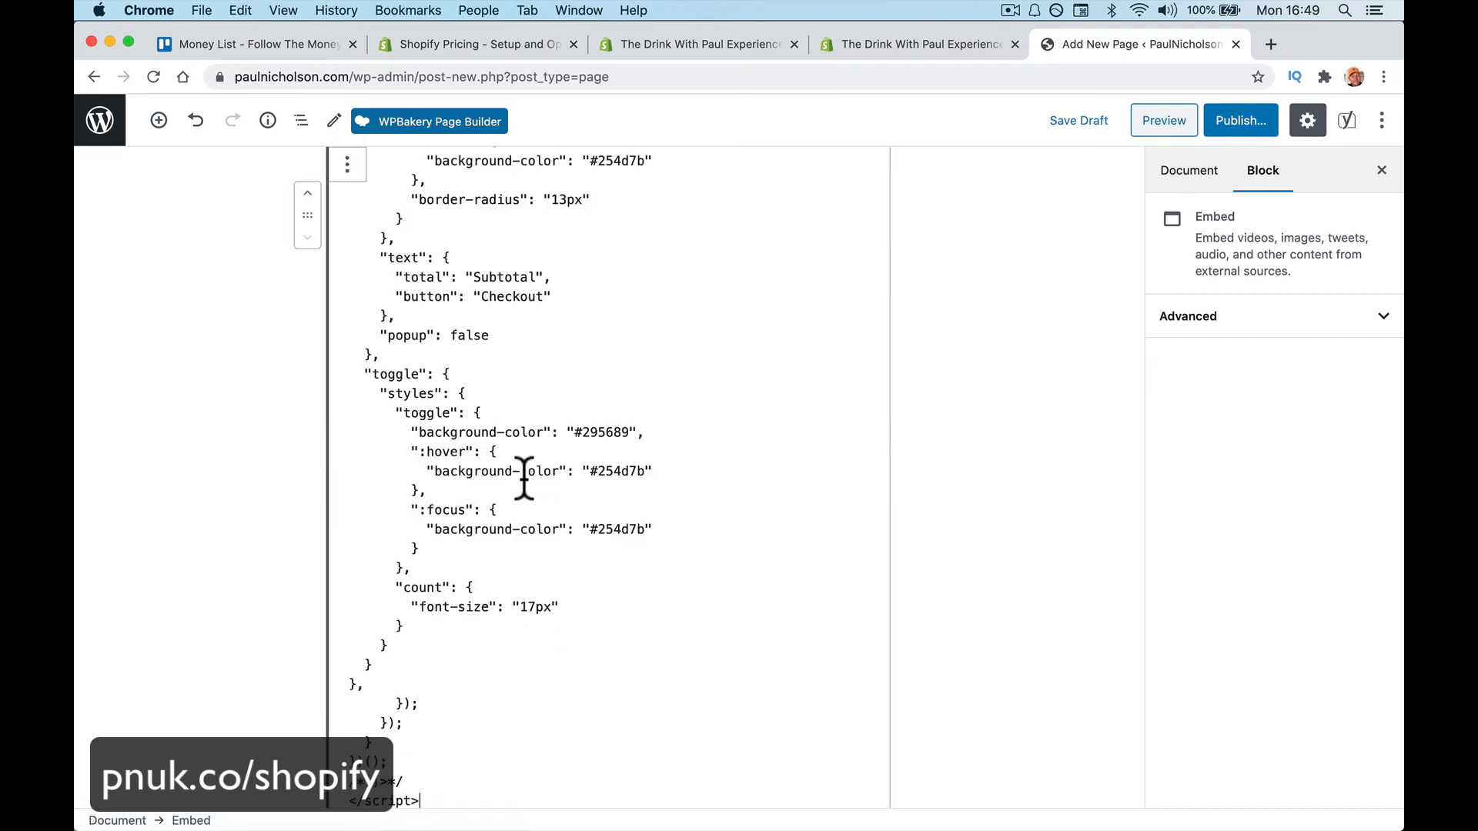
{"action": "left_click", "coordinate": [1058, 279]}
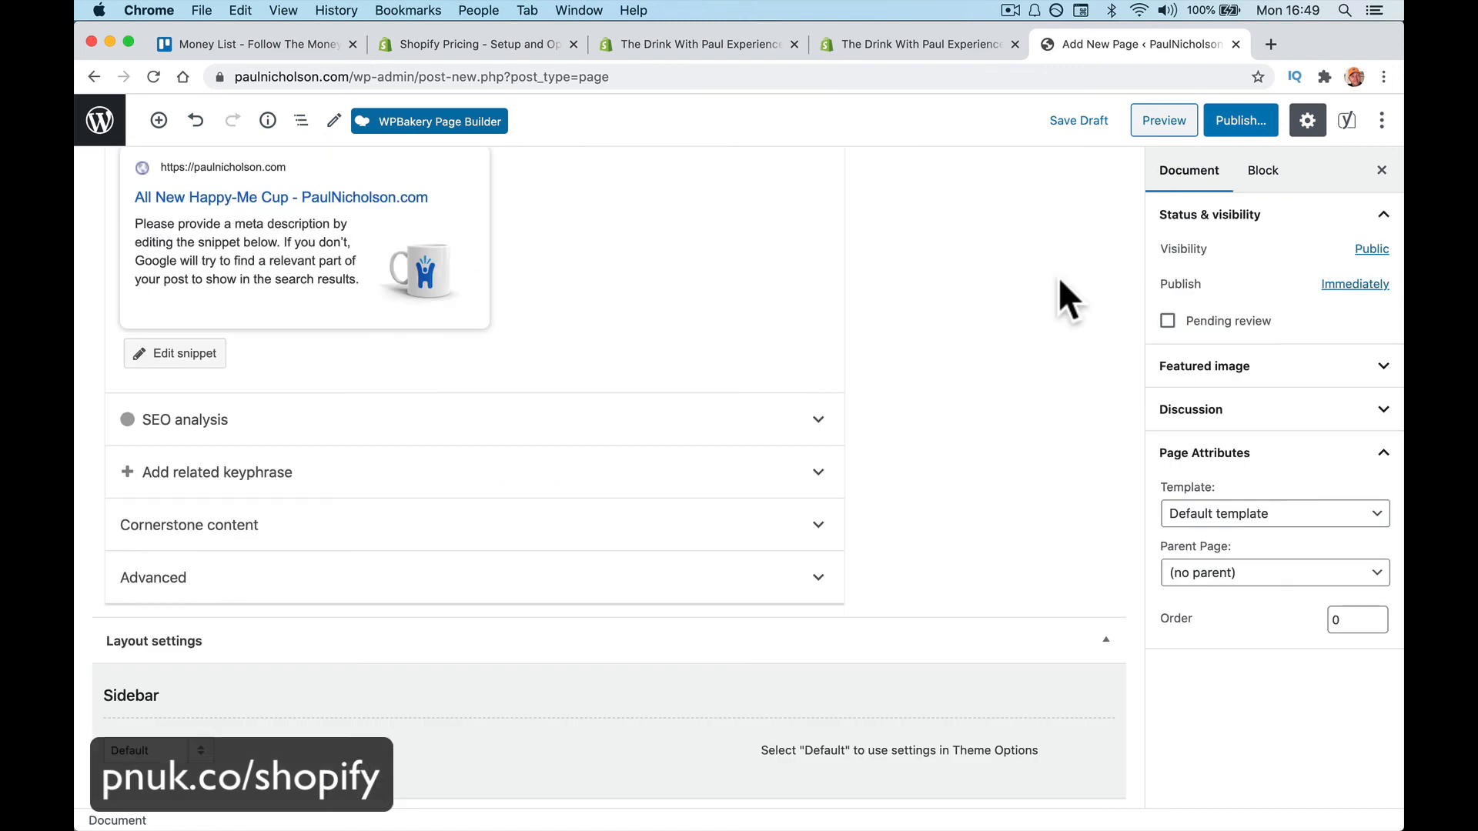
{"action": "scroll", "coordinate": [1058, 280], "scroll_direction": "up", "scroll_amount": 5}
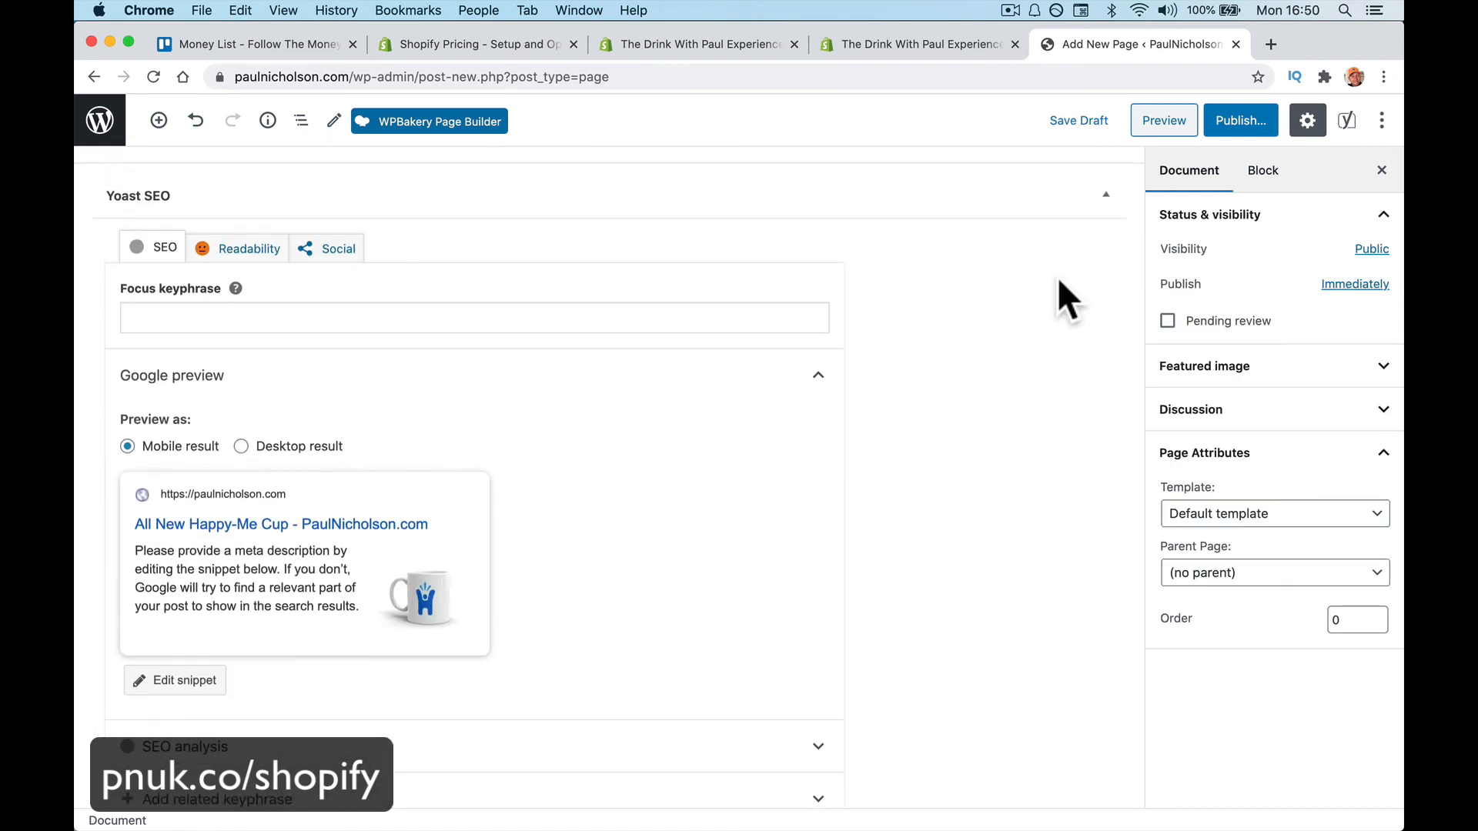
{"action": "scroll", "coordinate": [1058, 300], "scroll_direction": "up", "scroll_amount": 10}
{"action": "left_click", "coordinate": [1233, 123]}
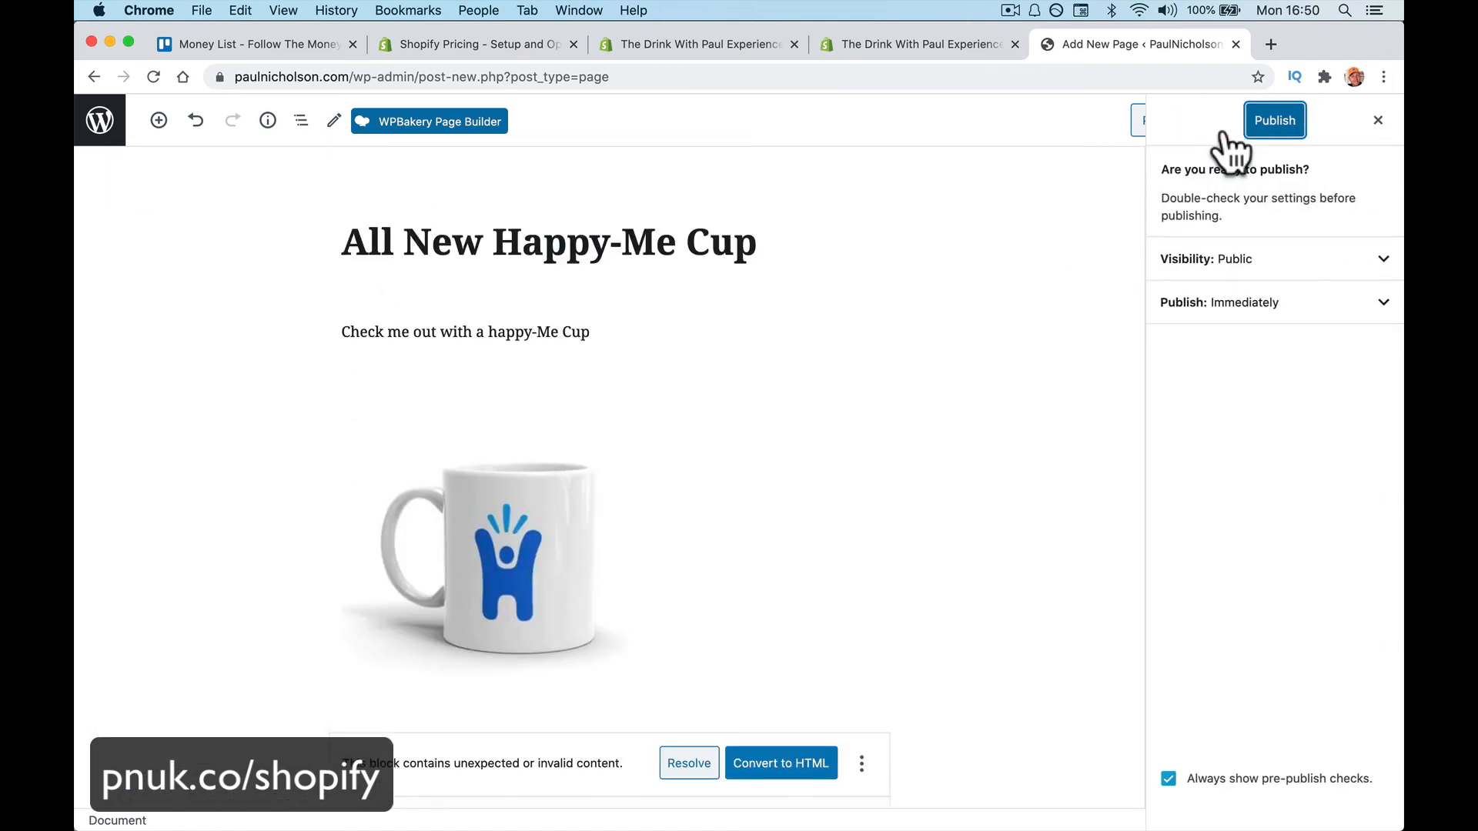
Publish the All New Happy-Me Cup page, then preview it in a new tab and close it
{"action": "left_click", "coordinate": [1278, 125]}
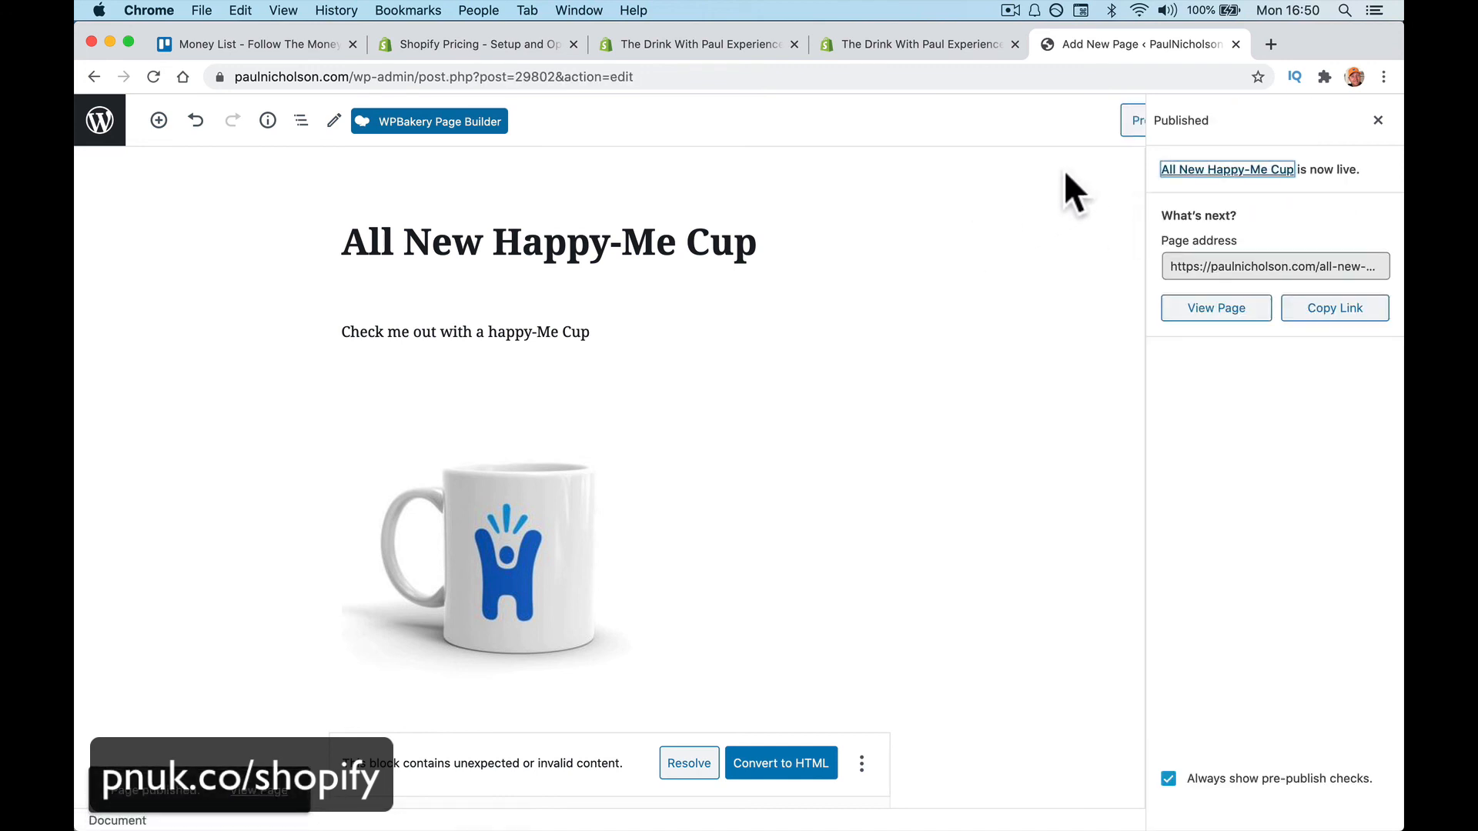
{"action": "left_click", "coordinate": [1130, 132]}
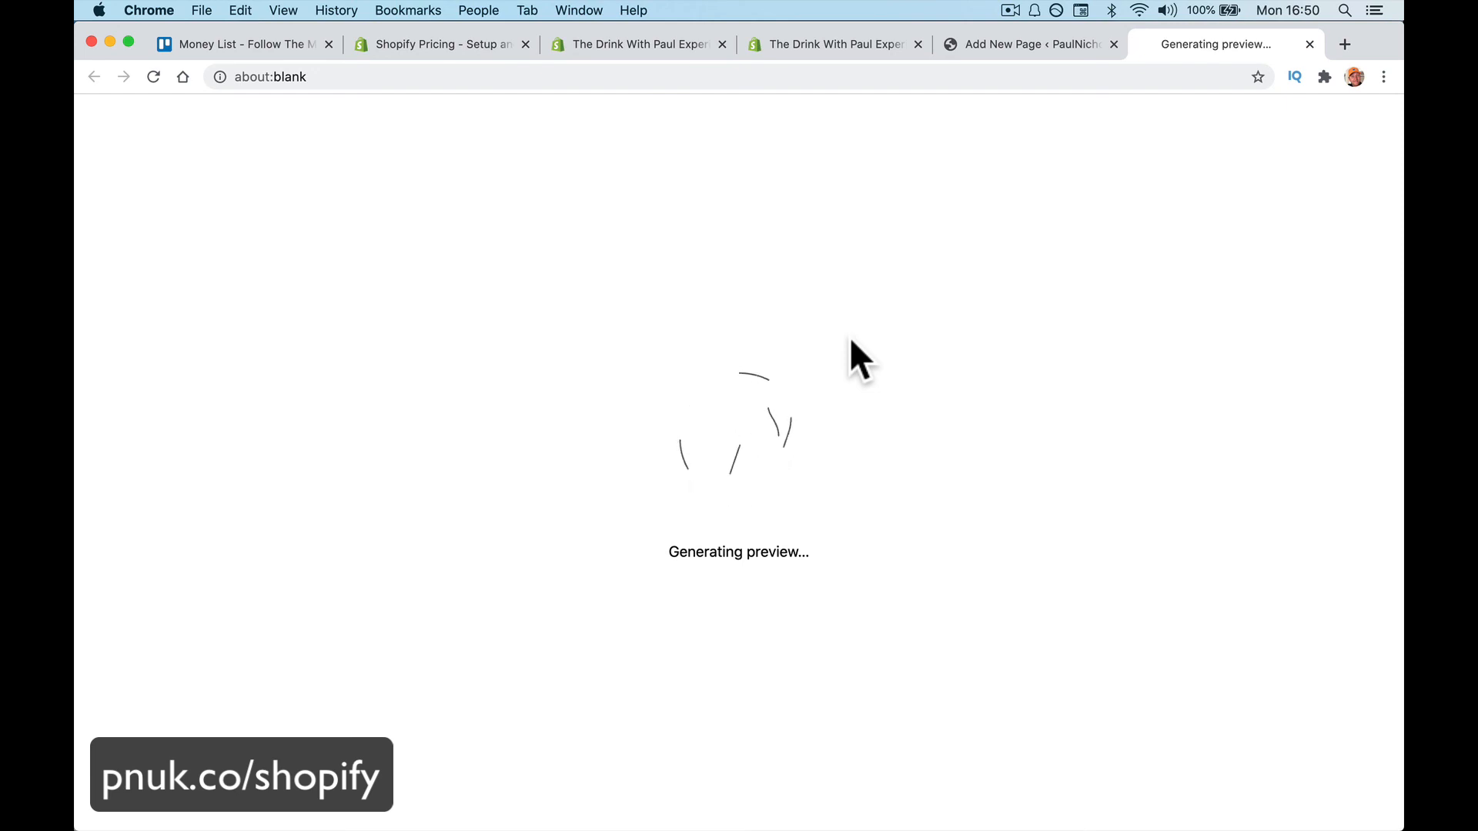
{"action": "mouse_move", "coordinate": [847, 830]}
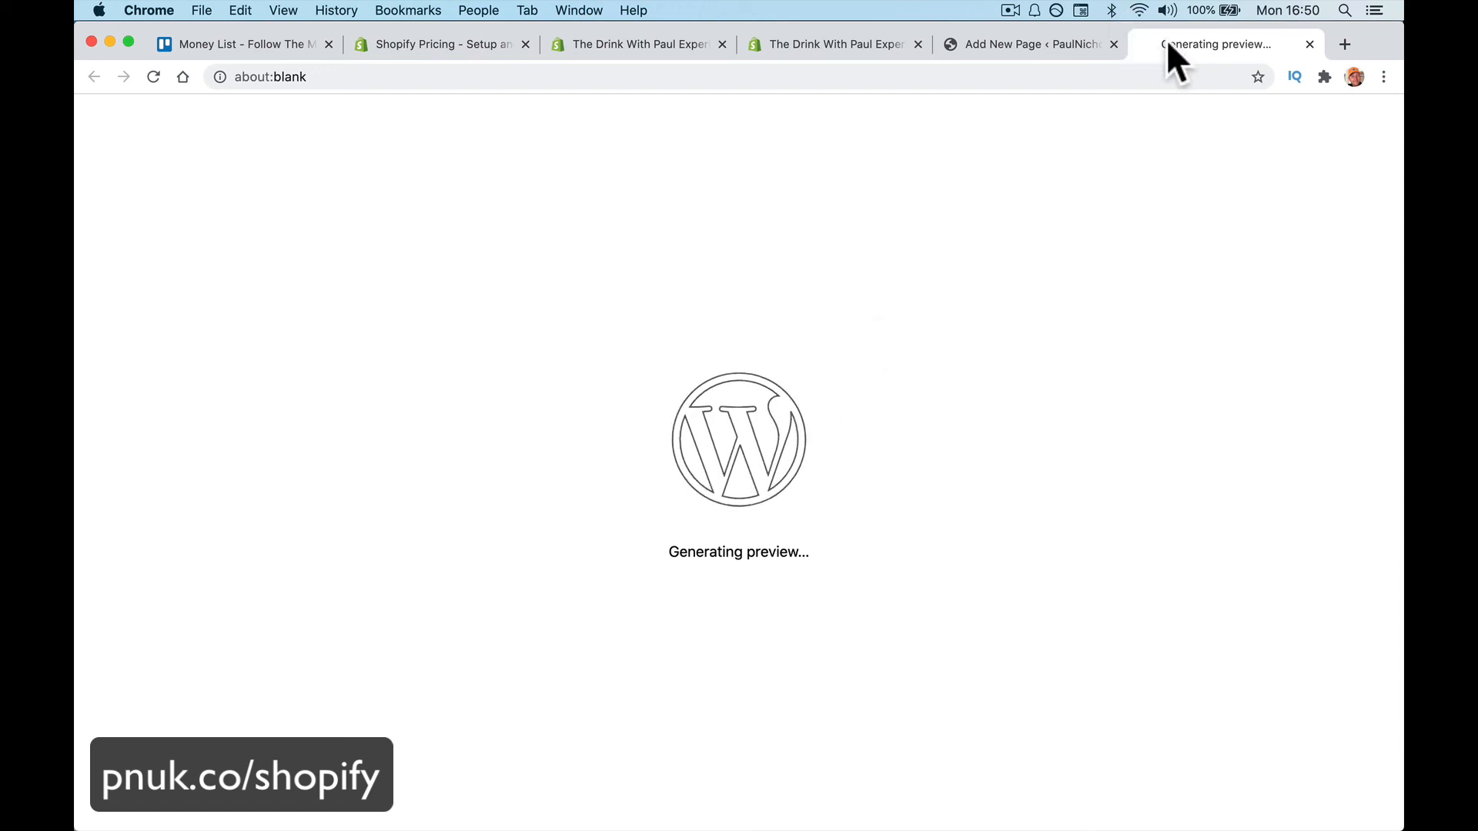
{"action": "left_click", "coordinate": [1309, 46]}
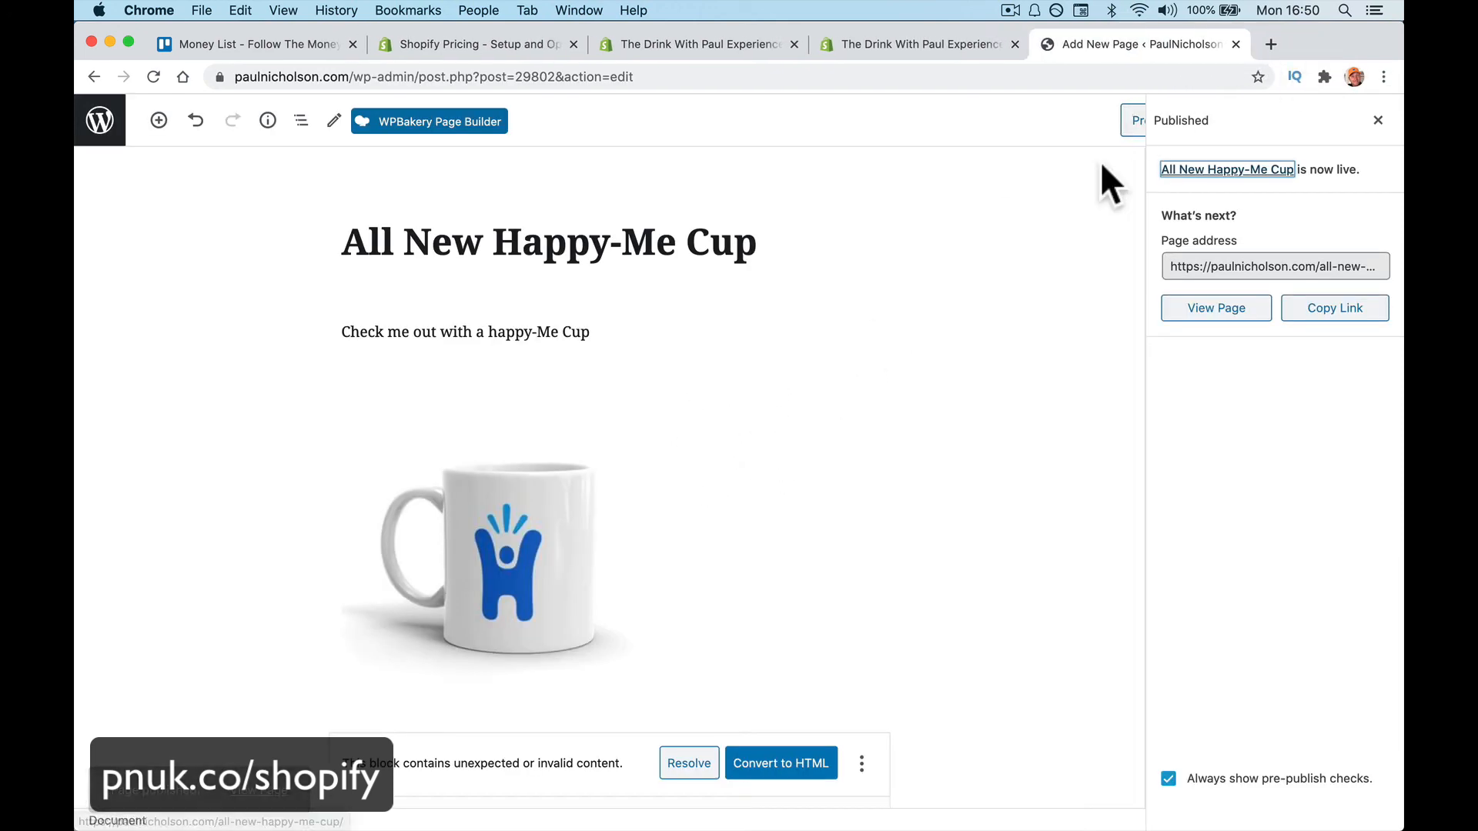
On the live page, add the Happy-Me Cup to the cart and proceed to the £8.00 checkout
{"action": "left_click", "coordinate": [1221, 309]}
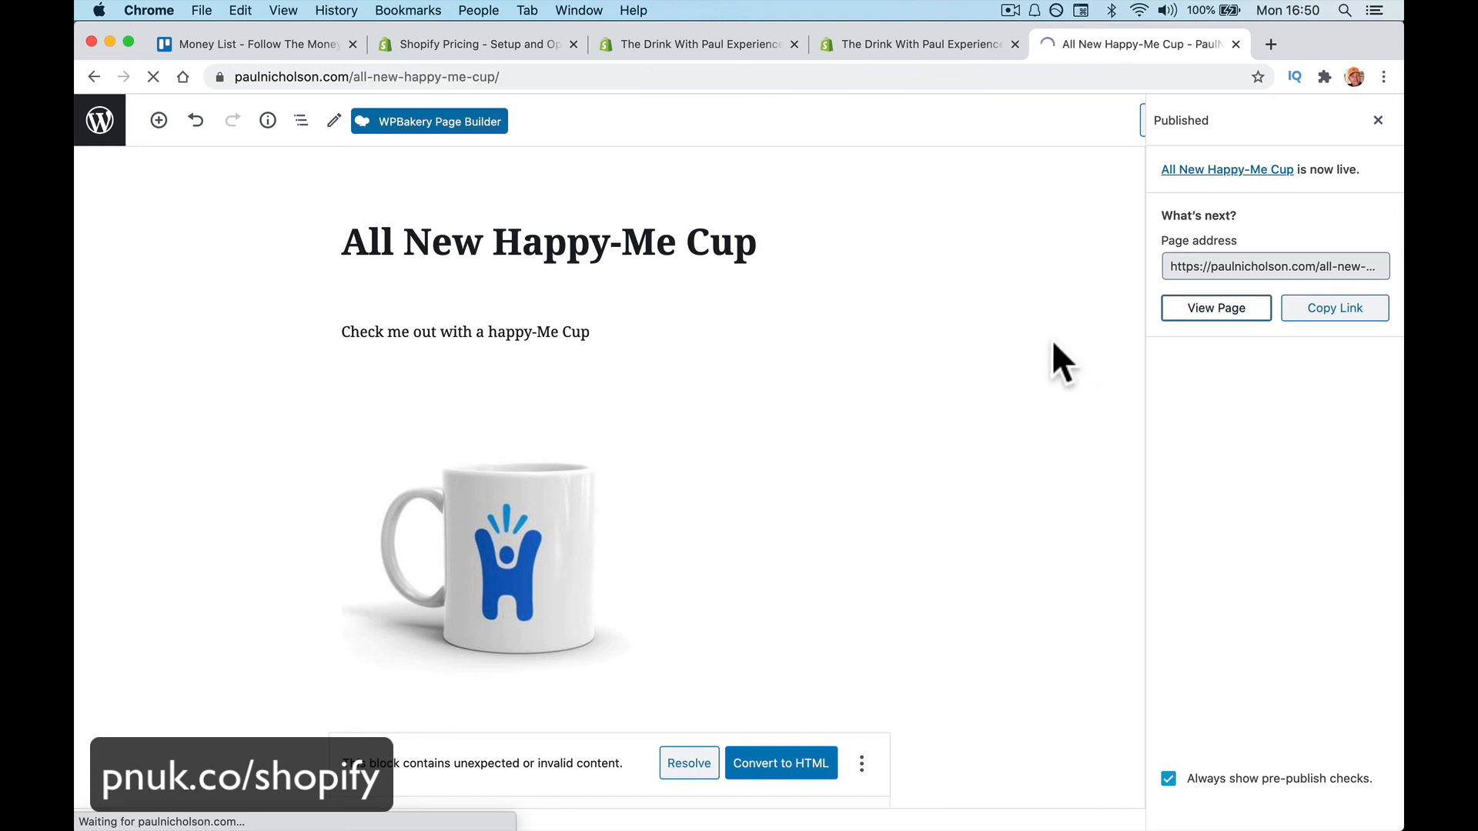
{"action": "scroll", "coordinate": [677, 526], "scroll_direction": "down", "scroll_amount": 5}
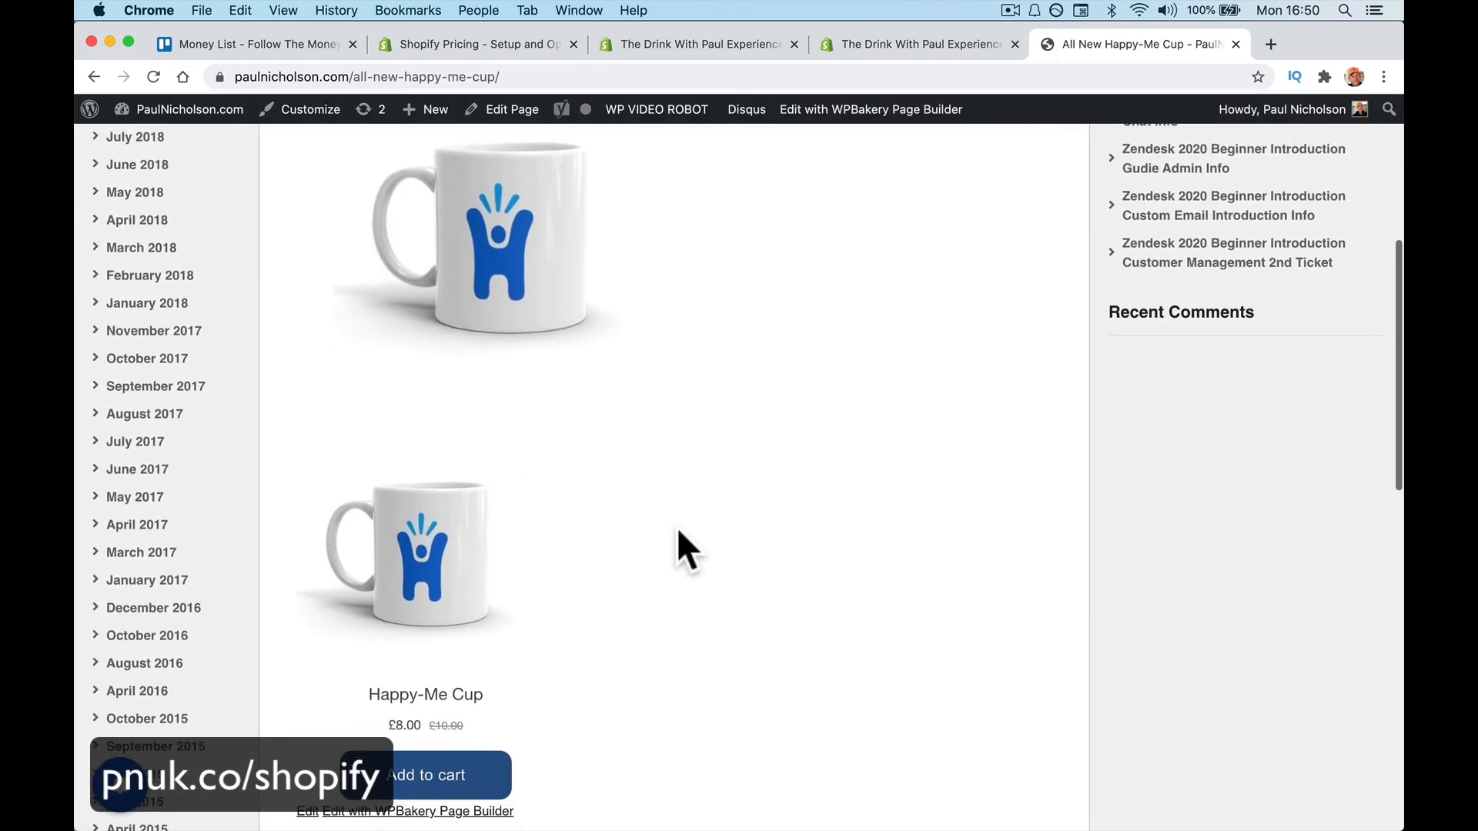
{"action": "scroll", "coordinate": [677, 526], "scroll_direction": "up", "scroll_amount": 4}
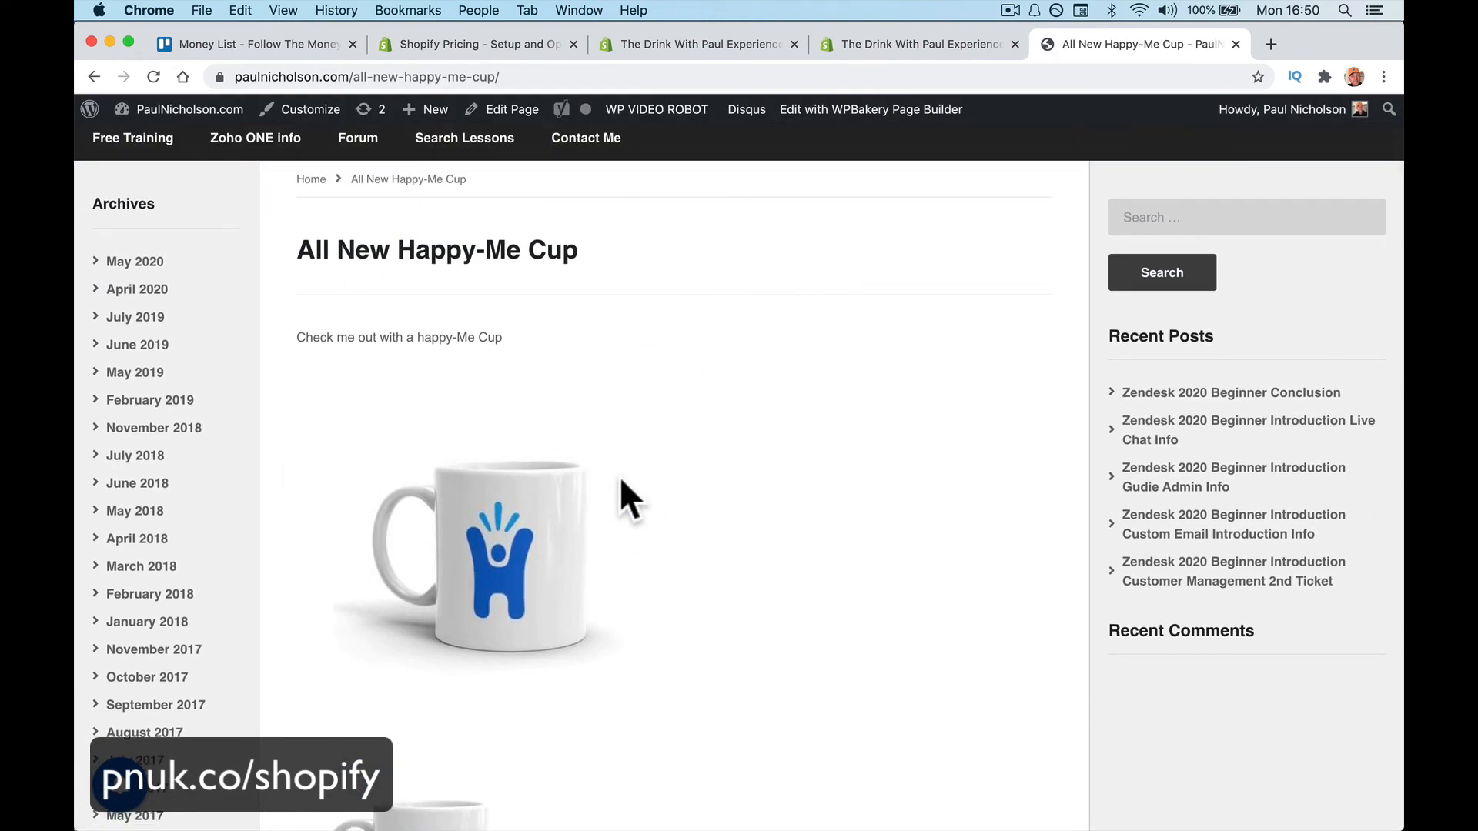
{"action": "scroll", "coordinate": [622, 465], "scroll_direction": "down", "scroll_amount": 5}
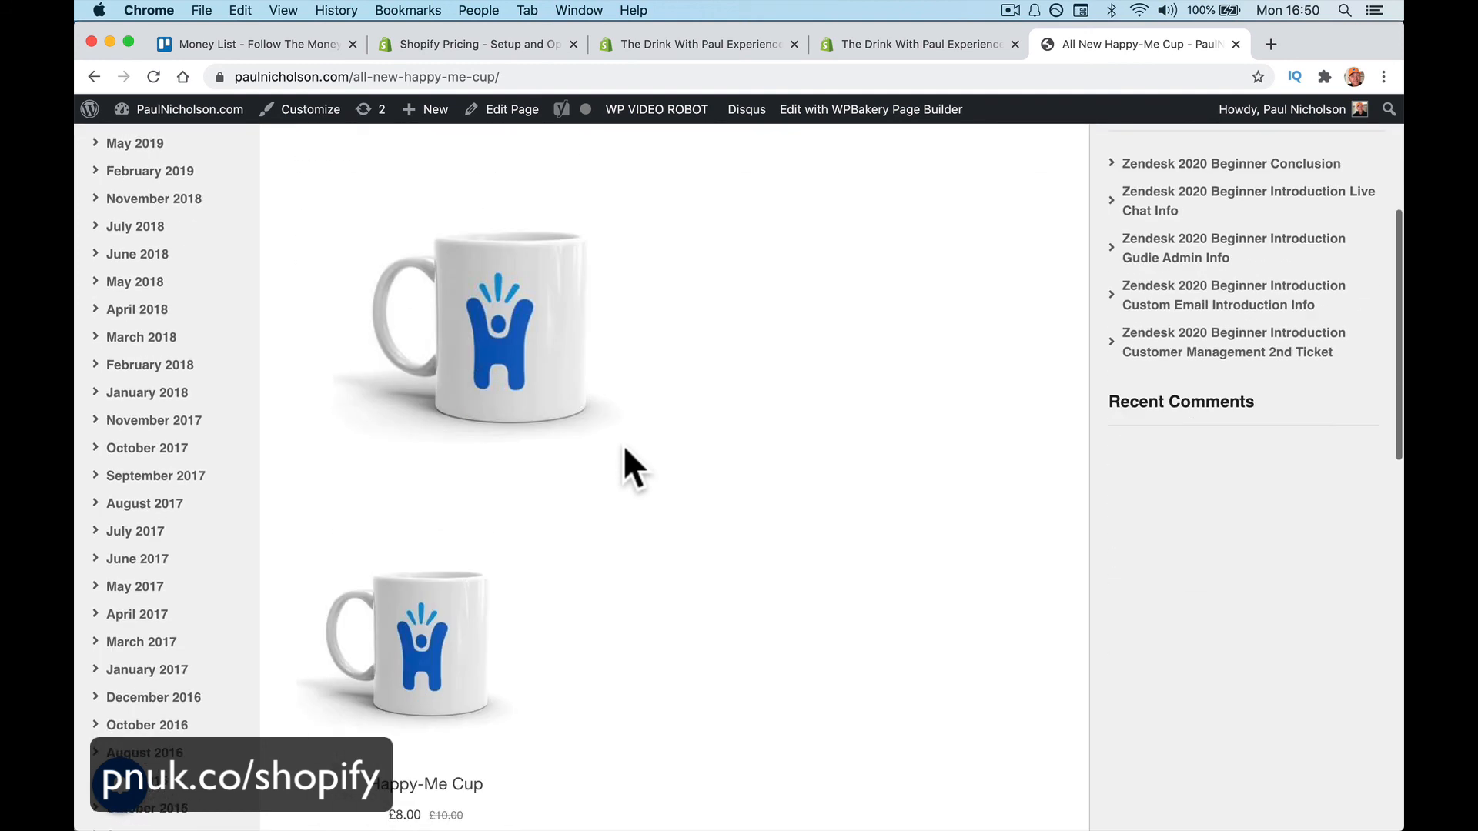
{"action": "left_click", "coordinate": [420, 543]}
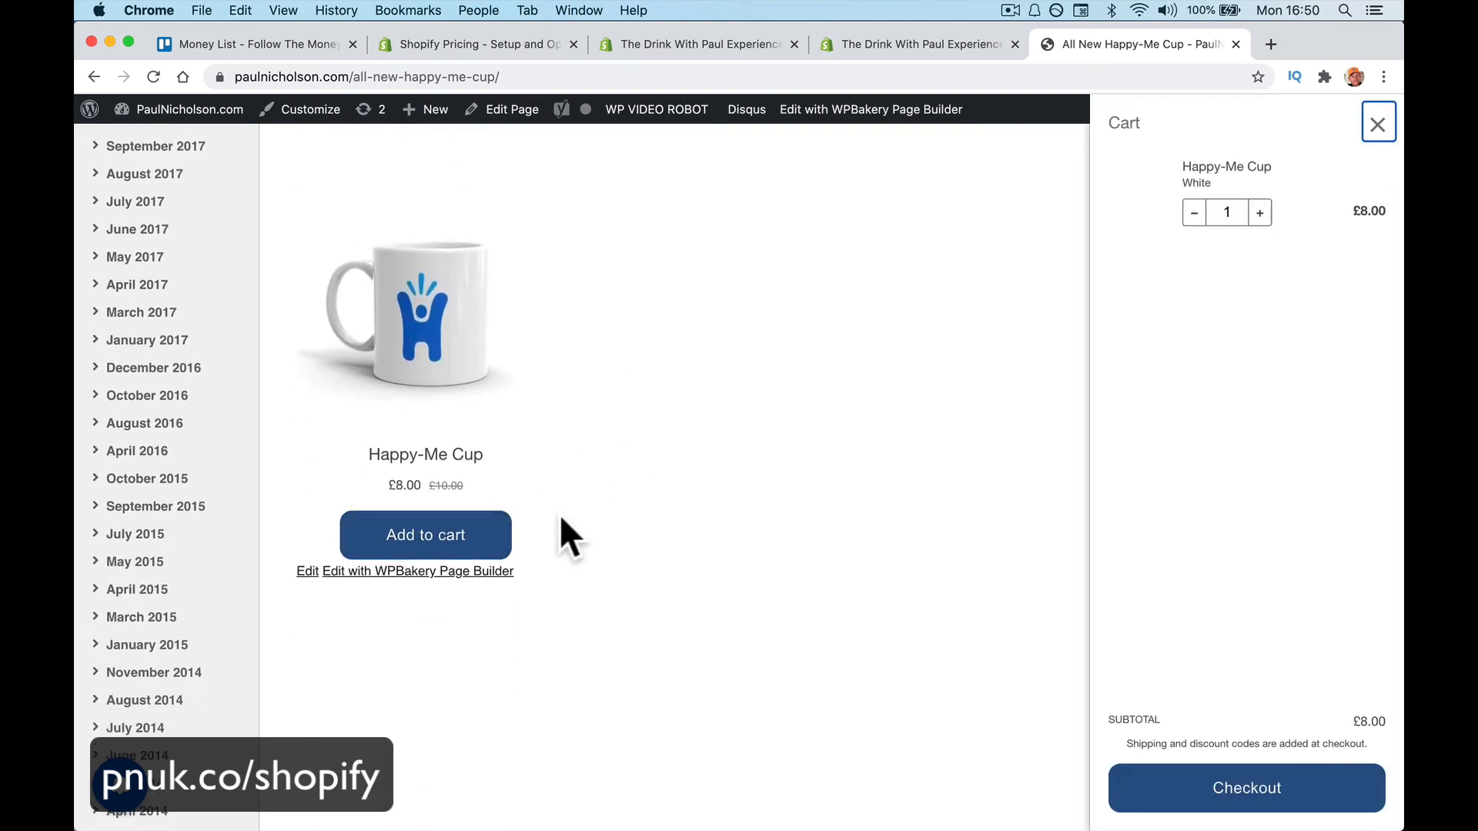
{"action": "left_click", "coordinate": [1205, 797]}
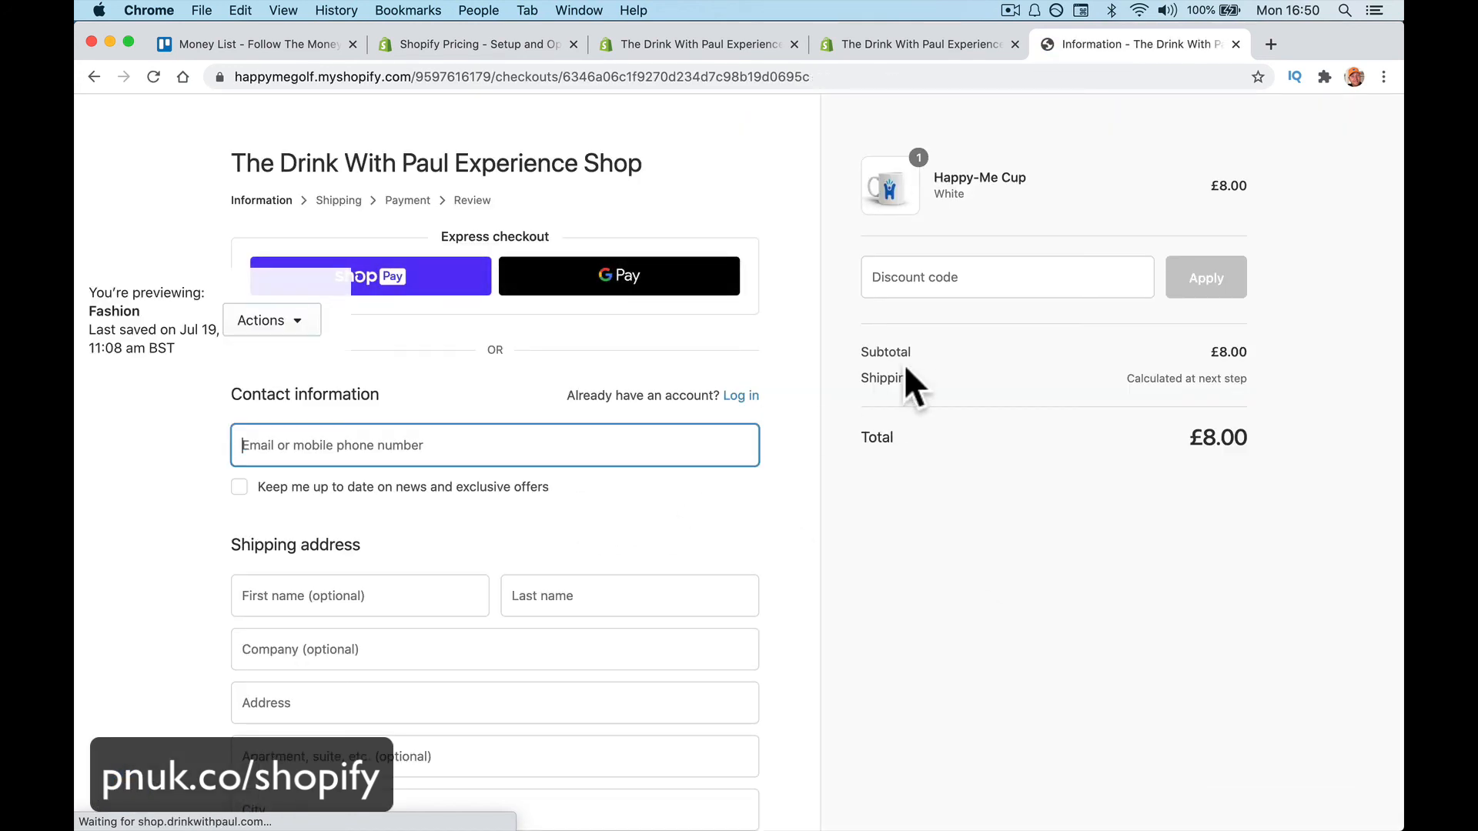
Apply discount code FREE for a £0.00 total, then go back to the cup page
{"action": "left_click", "coordinate": [940, 276]}
{"action": "type", "text": "FREE"}
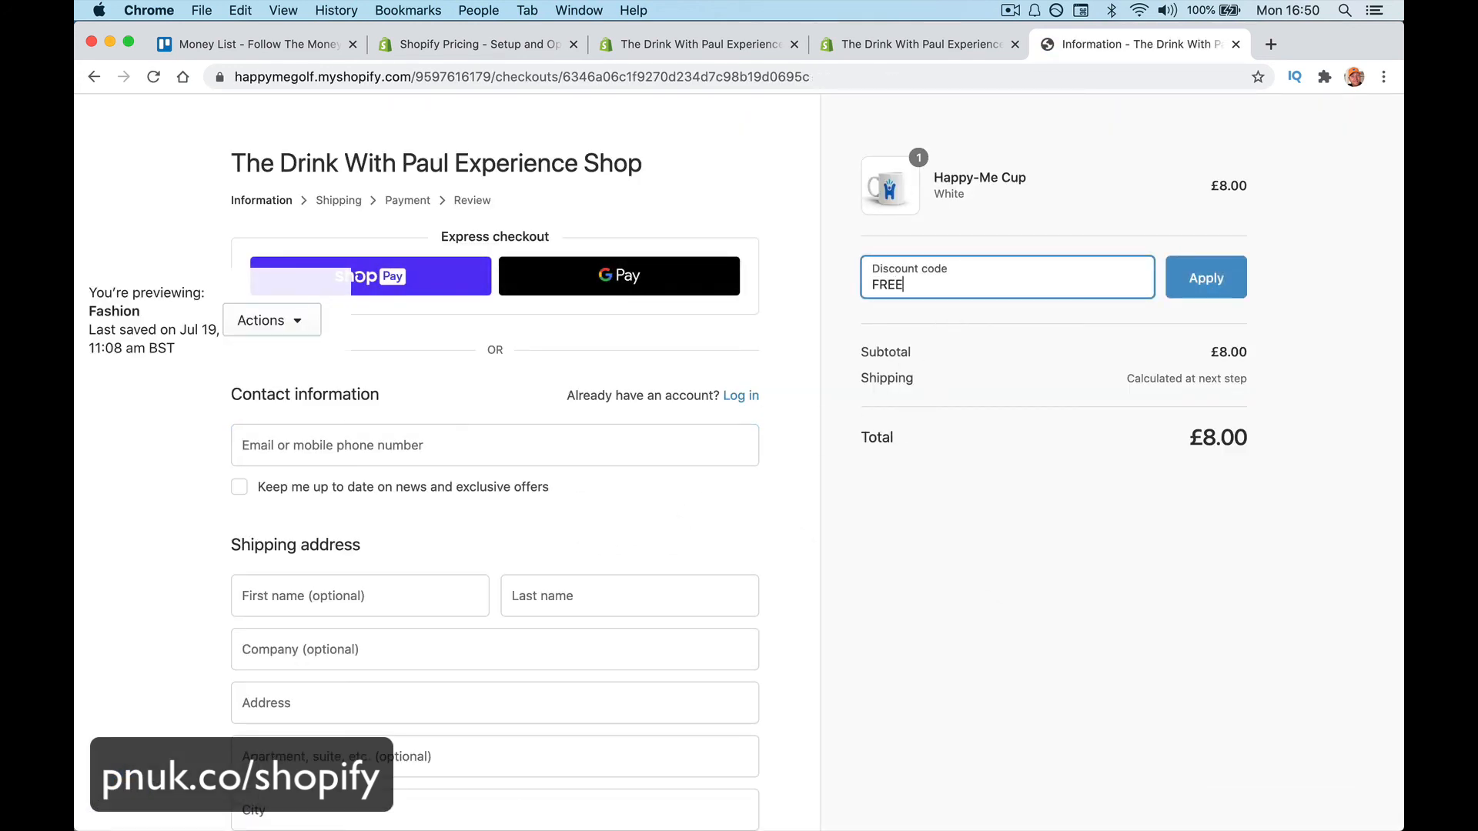
{"action": "left_click", "coordinate": [1234, 285]}
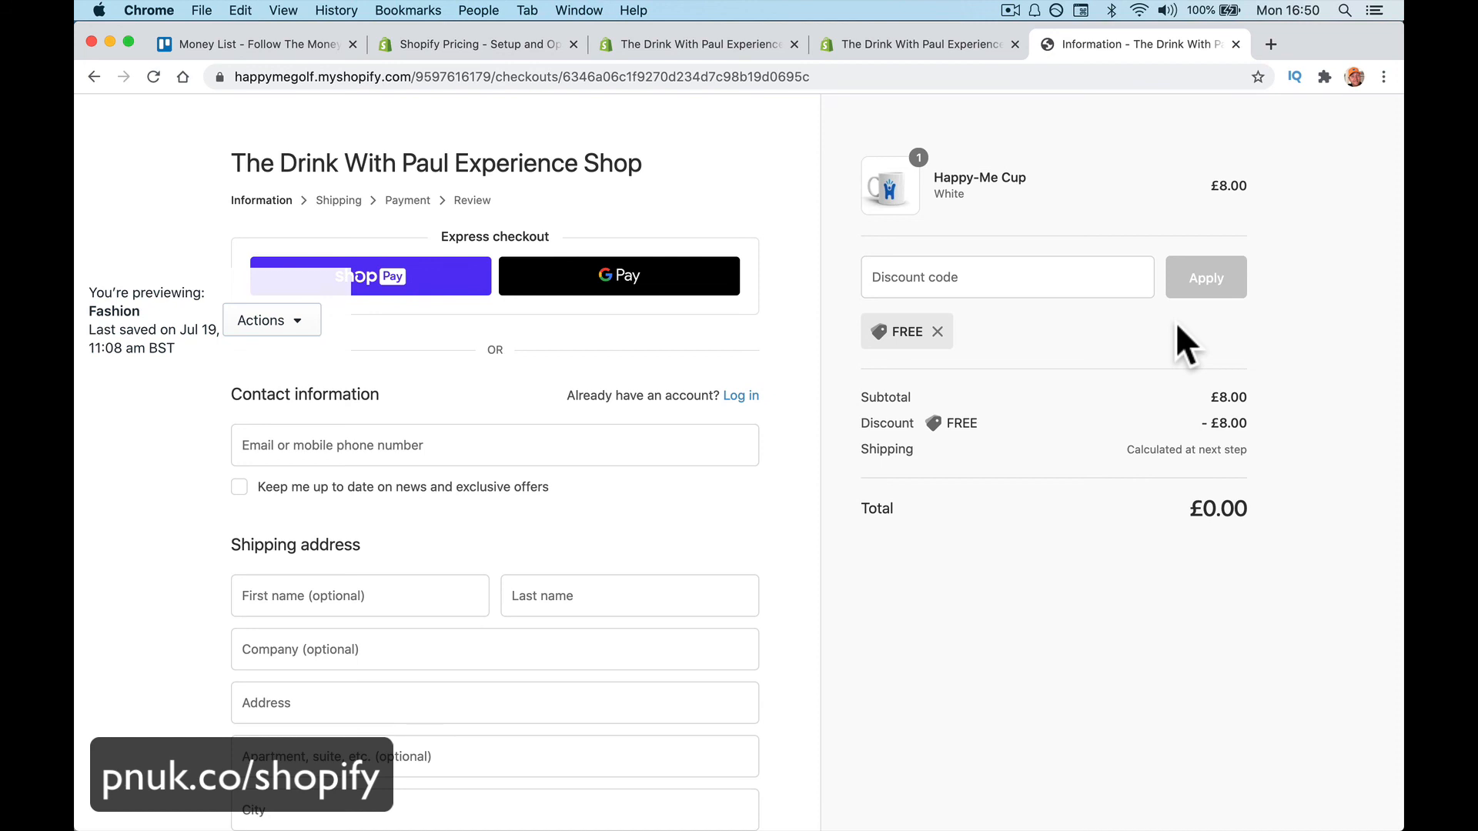
{"action": "key", "text": "super+bracketleft"}
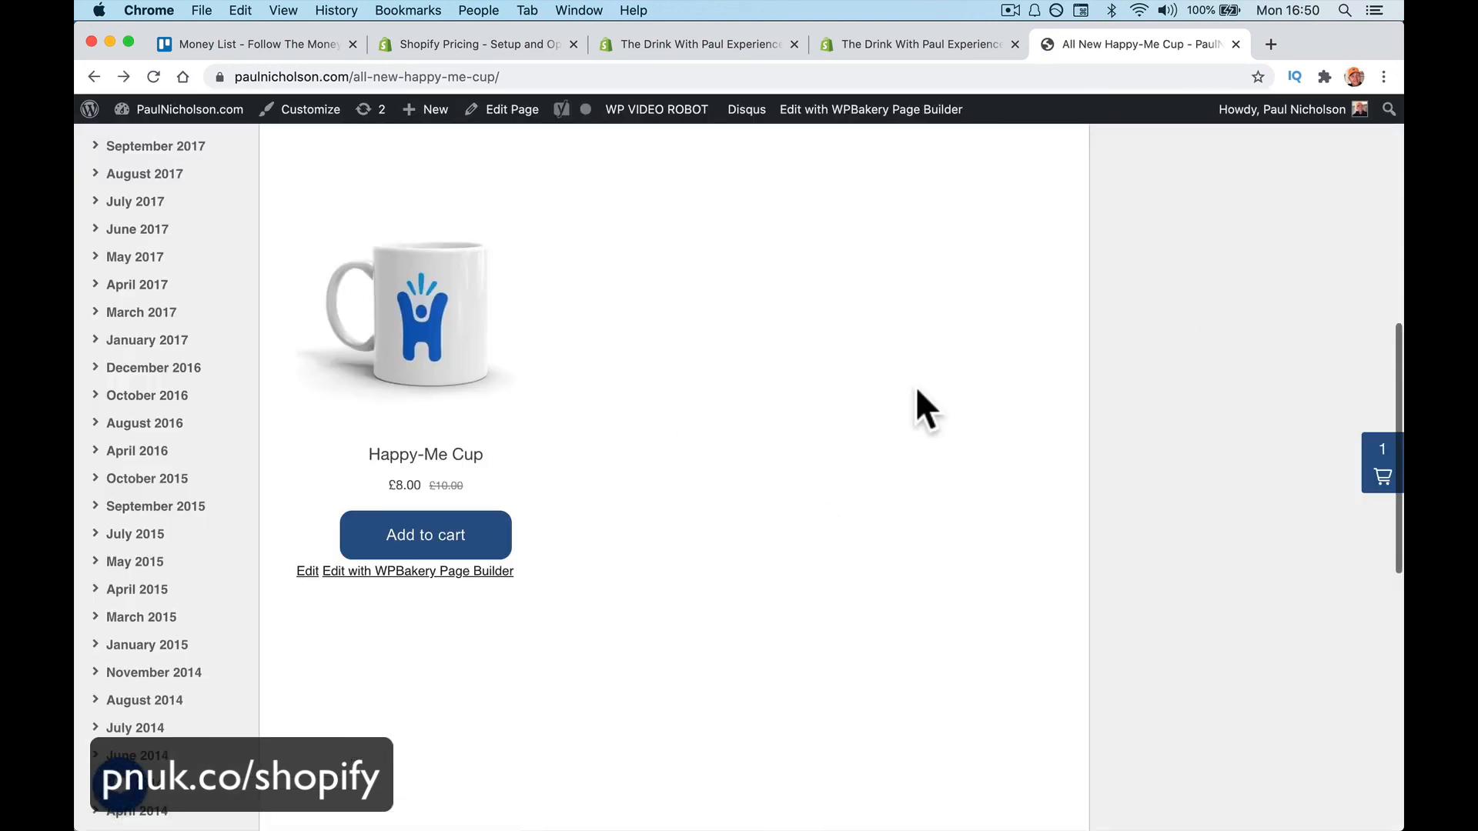
Reopen the cart on the live page to check the Happy-Me Cup is still in it
{"action": "scroll", "coordinate": [913, 329], "scroll_direction": "up", "scroll_amount": 5}
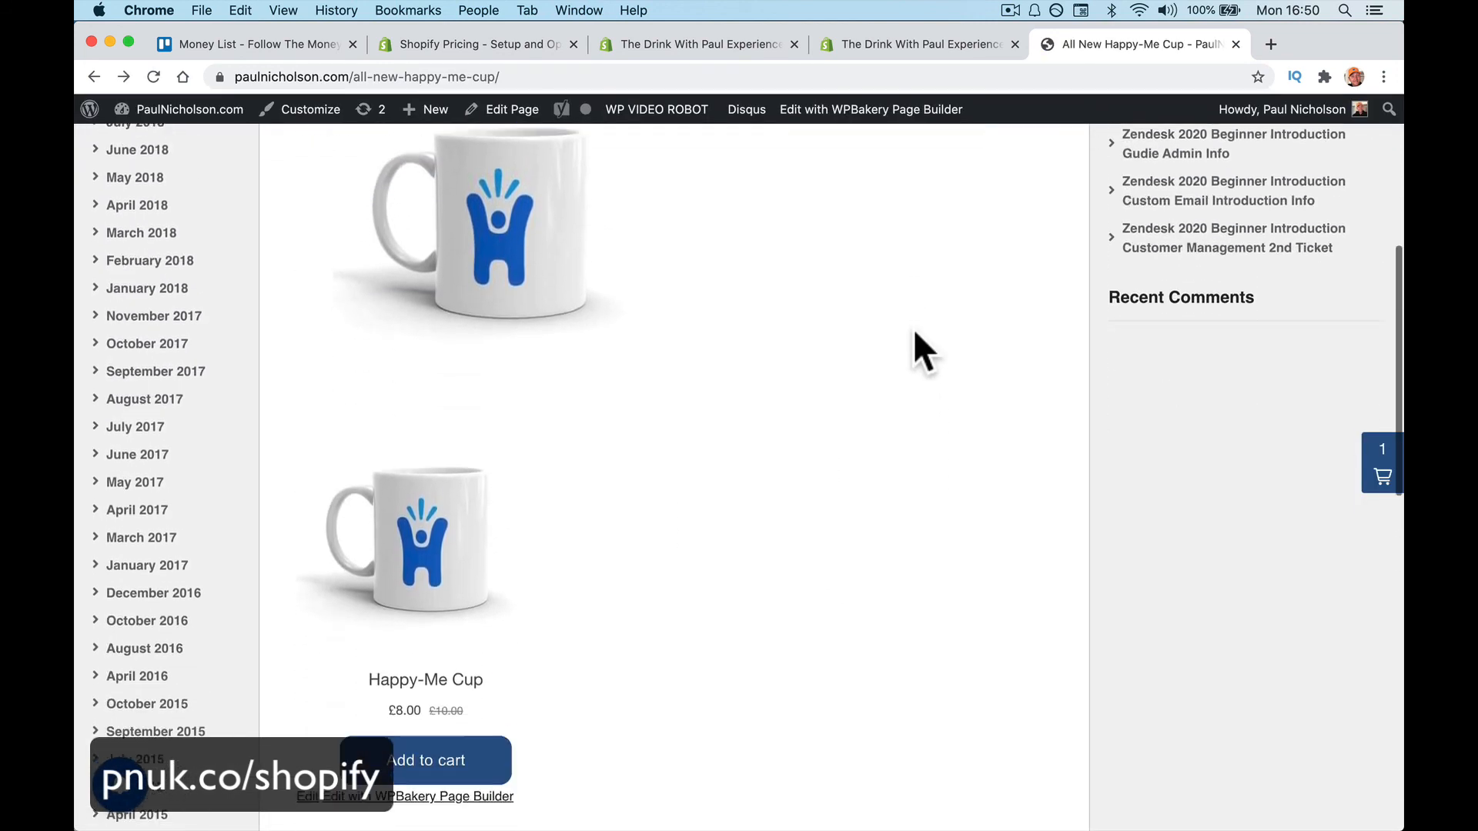
{"action": "scroll", "coordinate": [912, 328], "scroll_direction": "down", "scroll_amount": 3}
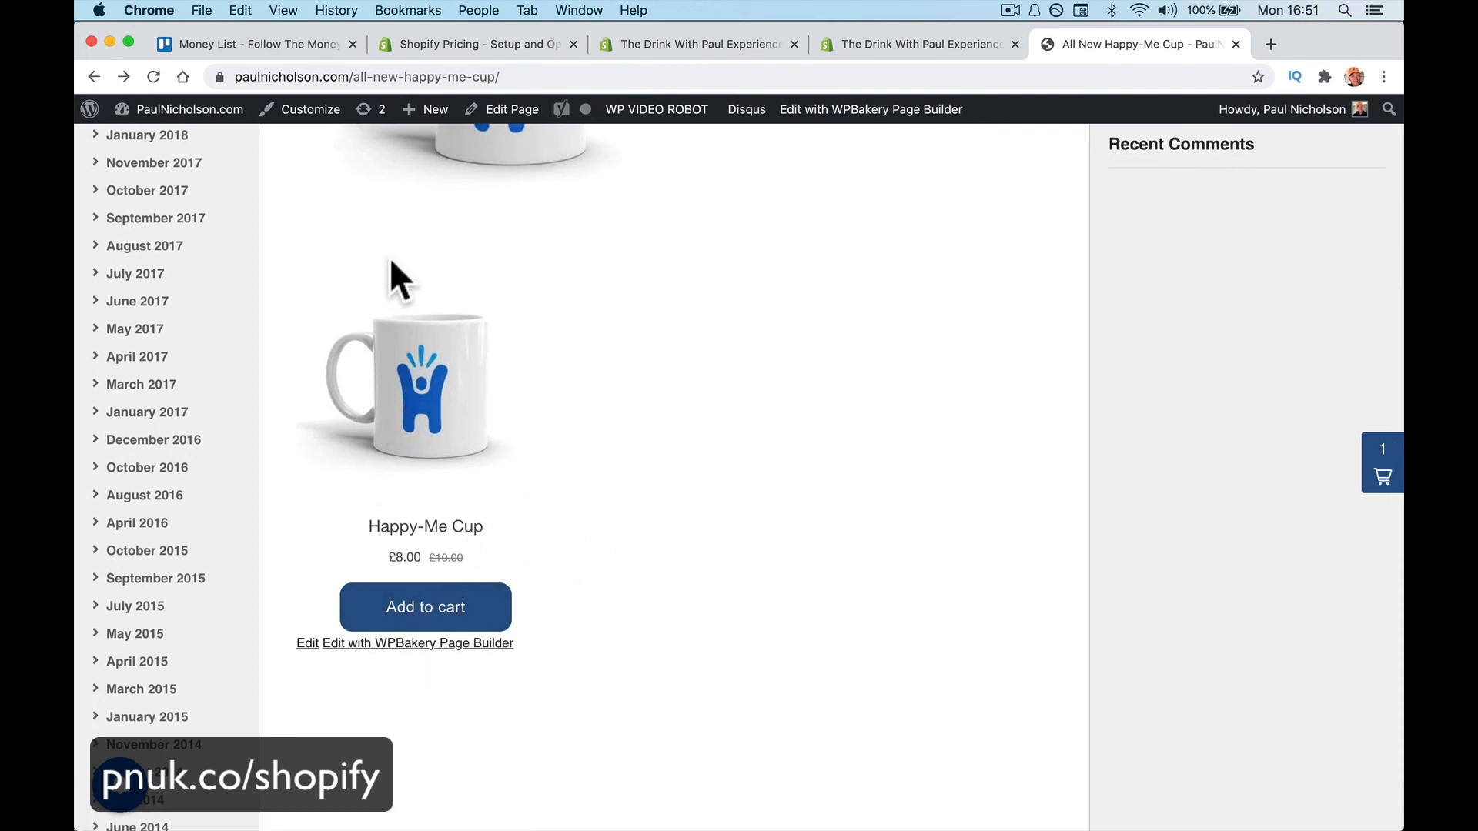
{"action": "left_click", "coordinate": [465, 613]}
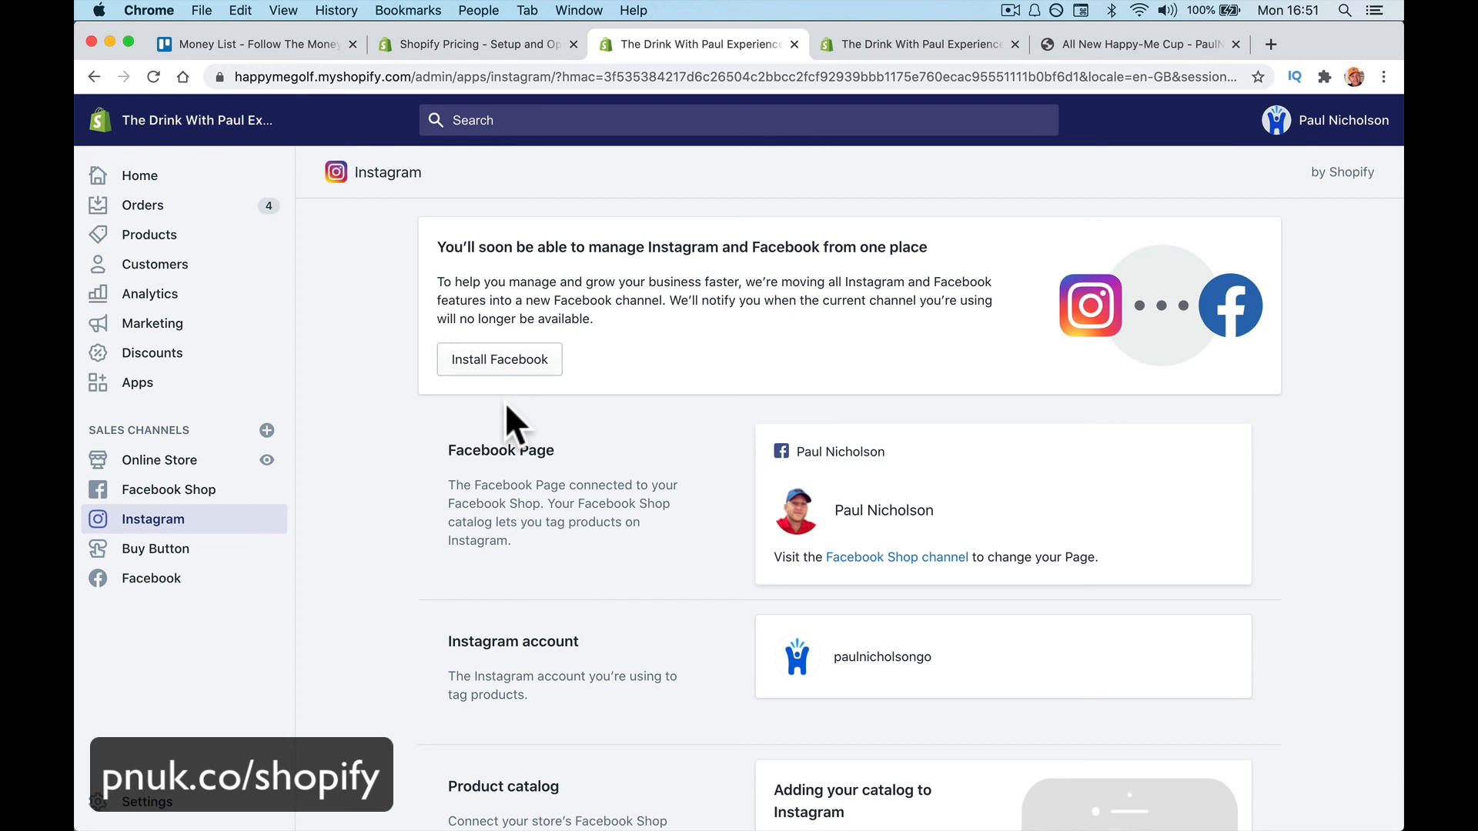
{"action": "left_click", "coordinate": [143, 800]}
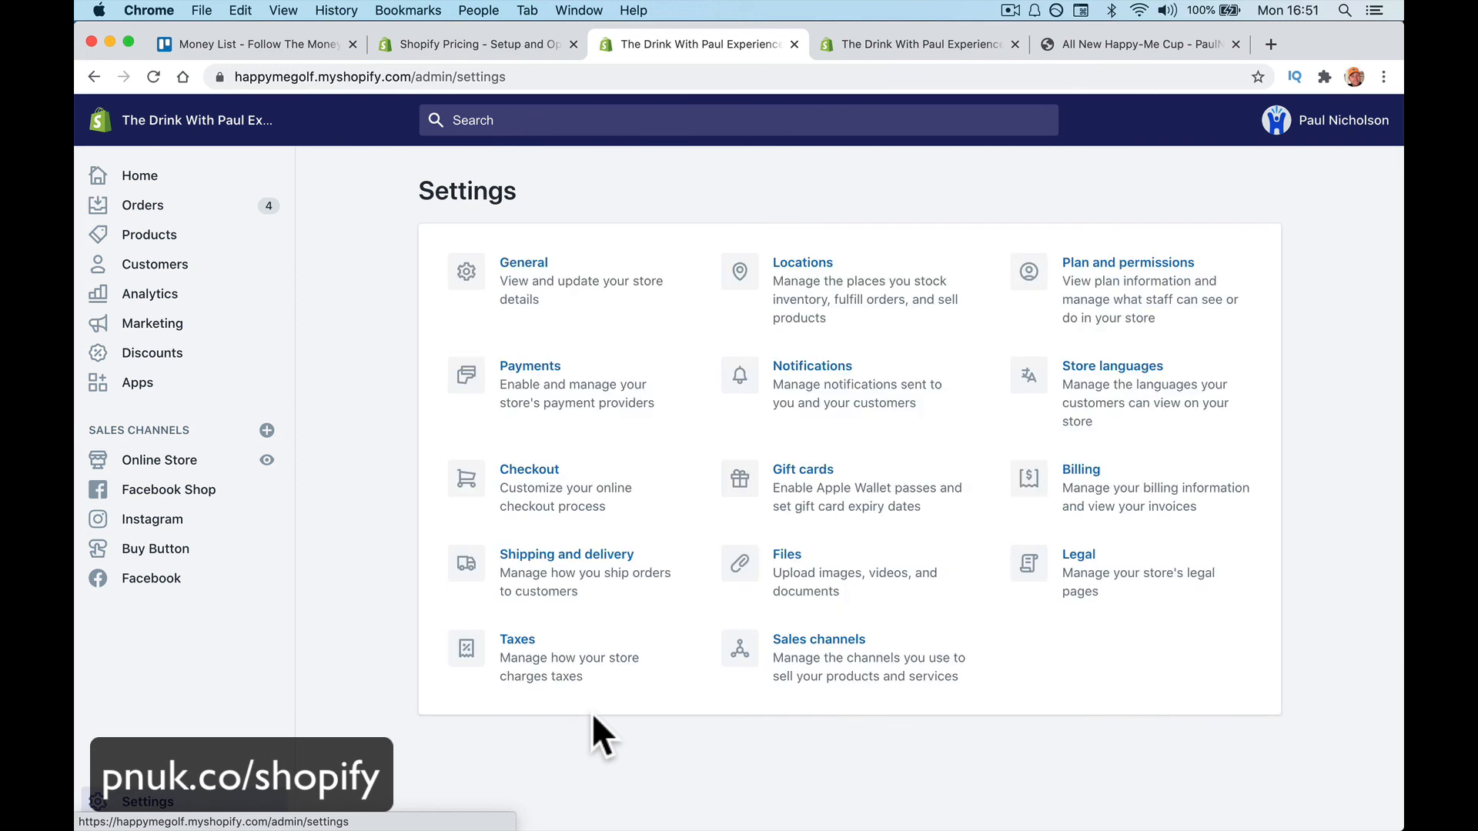
{"action": "left_click", "coordinate": [574, 556]}
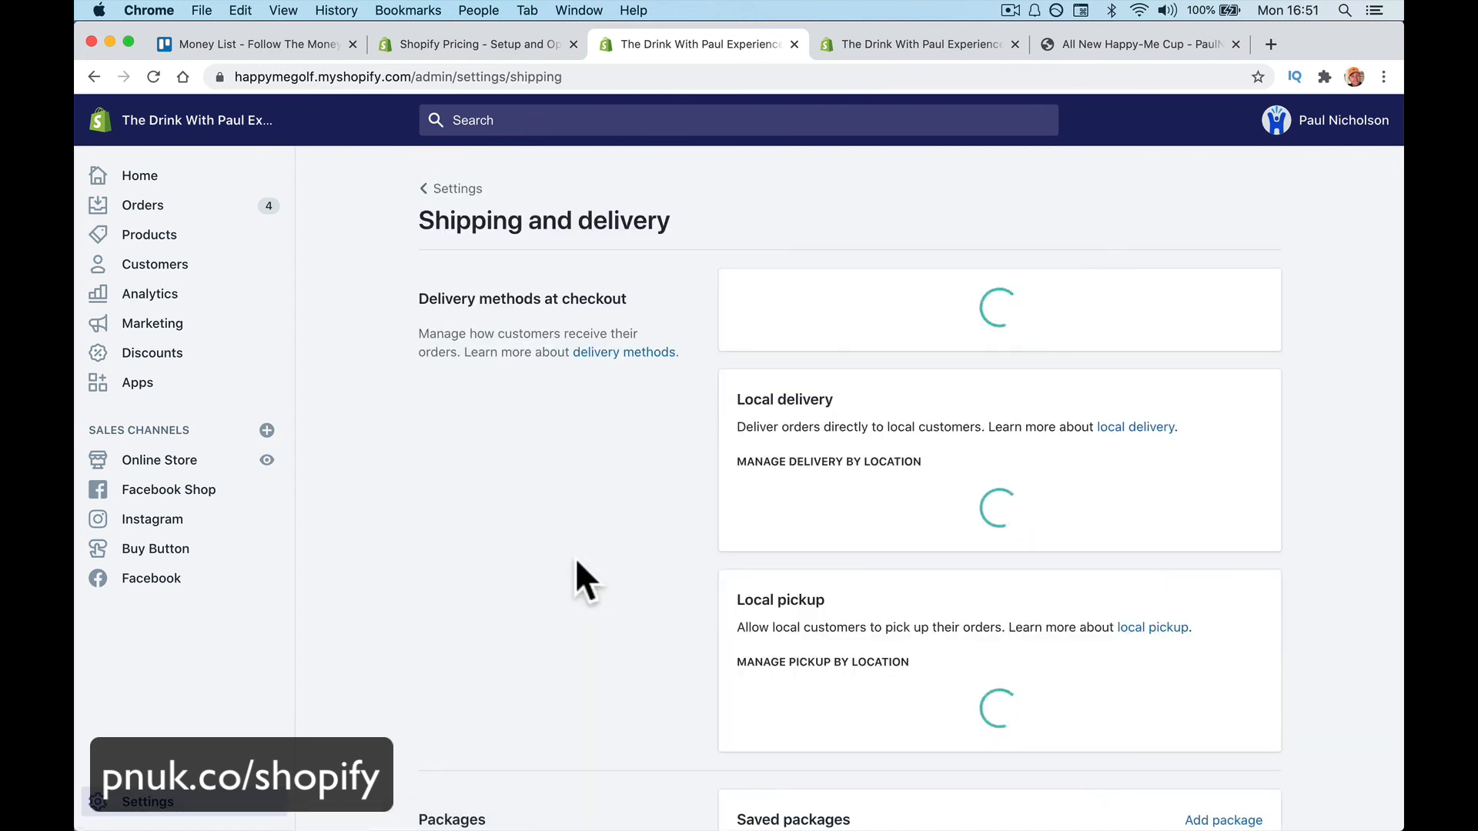
{"action": "scroll", "coordinate": [1171, 486], "scroll_direction": "down", "scroll_amount": 3}
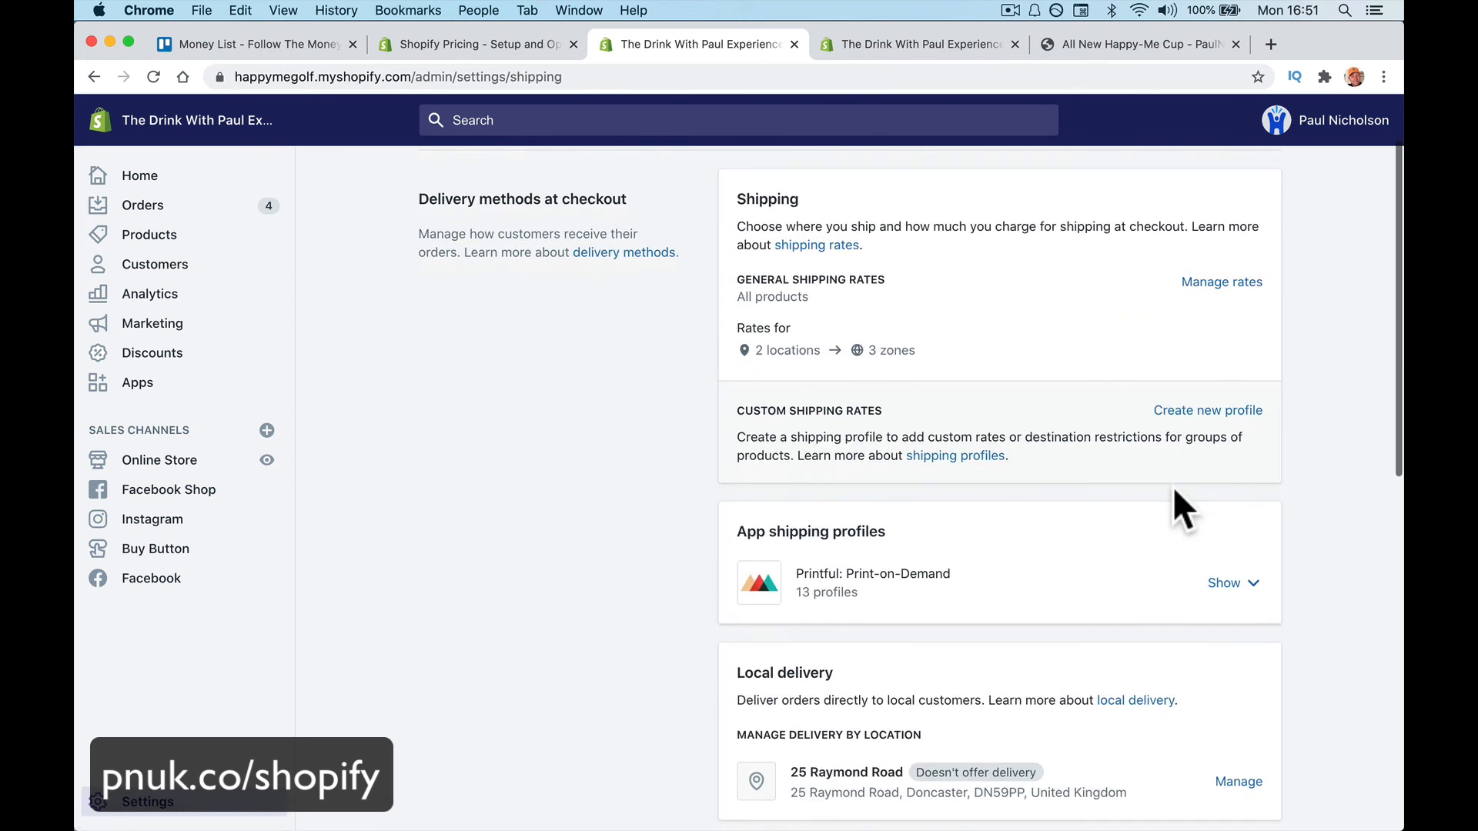
{"action": "scroll", "coordinate": [1174, 491], "scroll_direction": "down", "scroll_amount": 10}
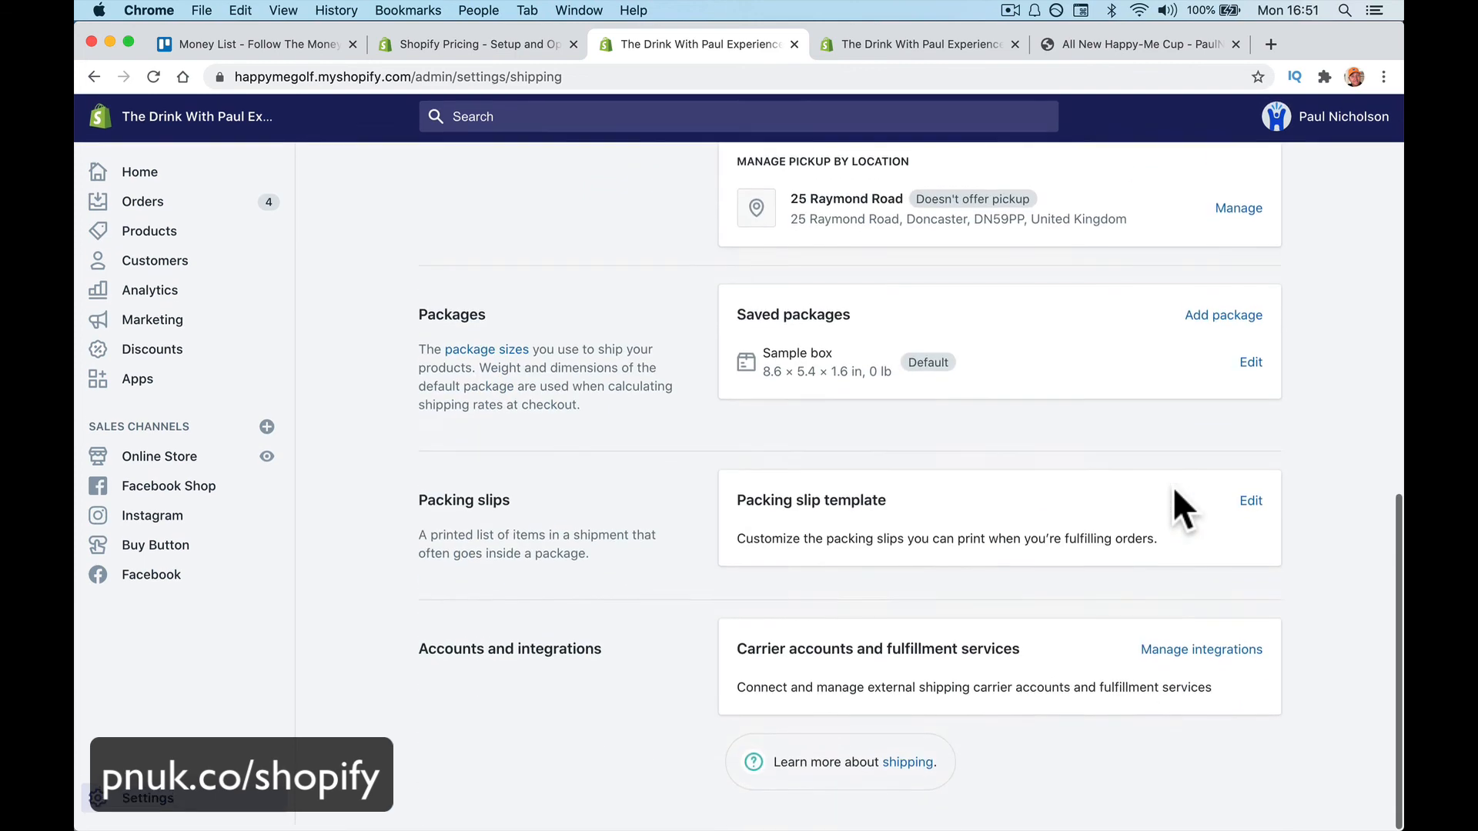
{"action": "scroll", "coordinate": [1173, 491], "scroll_direction": "up", "scroll_amount": 15}
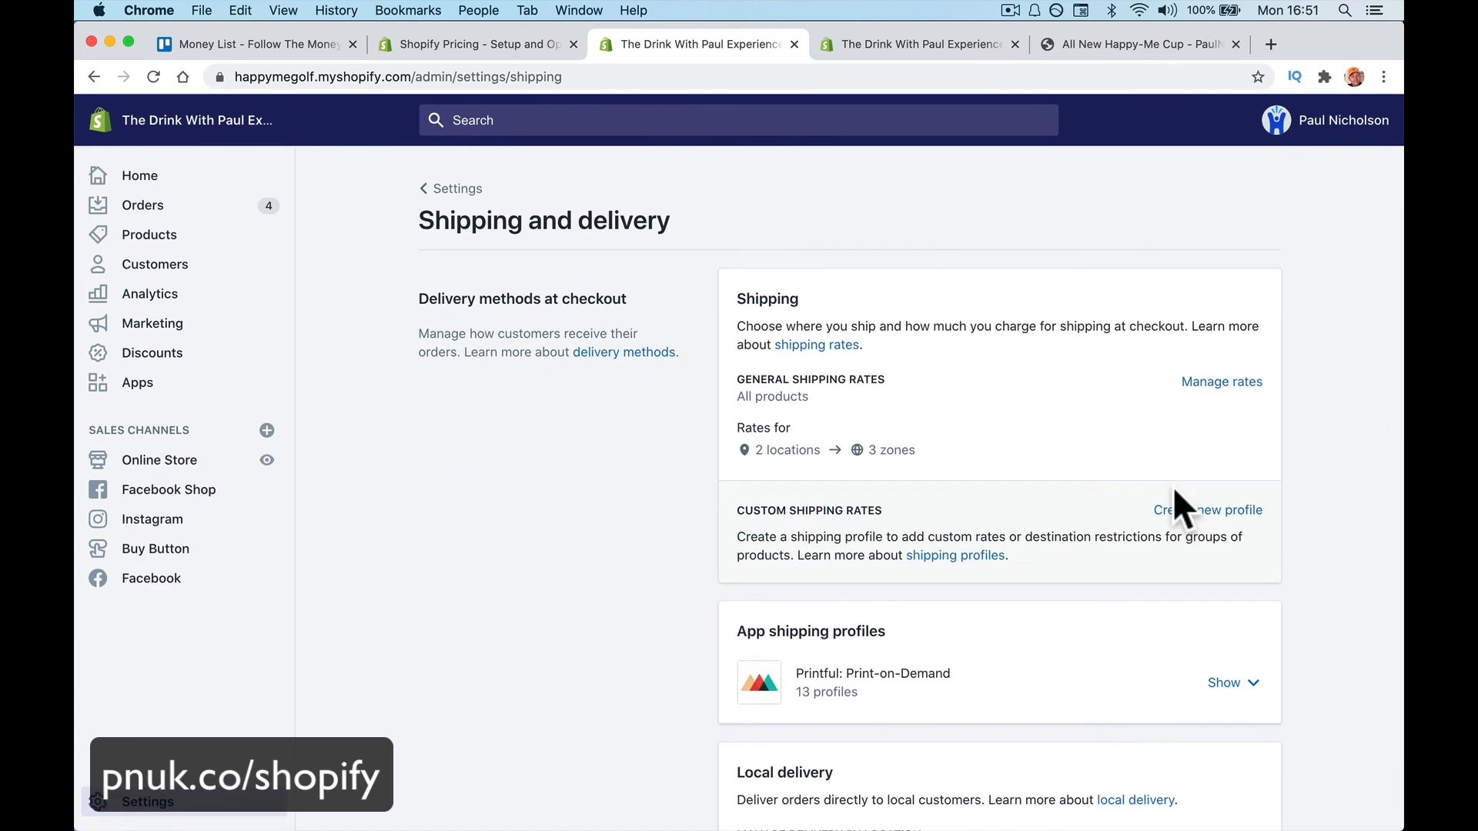
{"action": "scroll", "coordinate": [1174, 491], "scroll_direction": "left", "scroll_amount": 5}
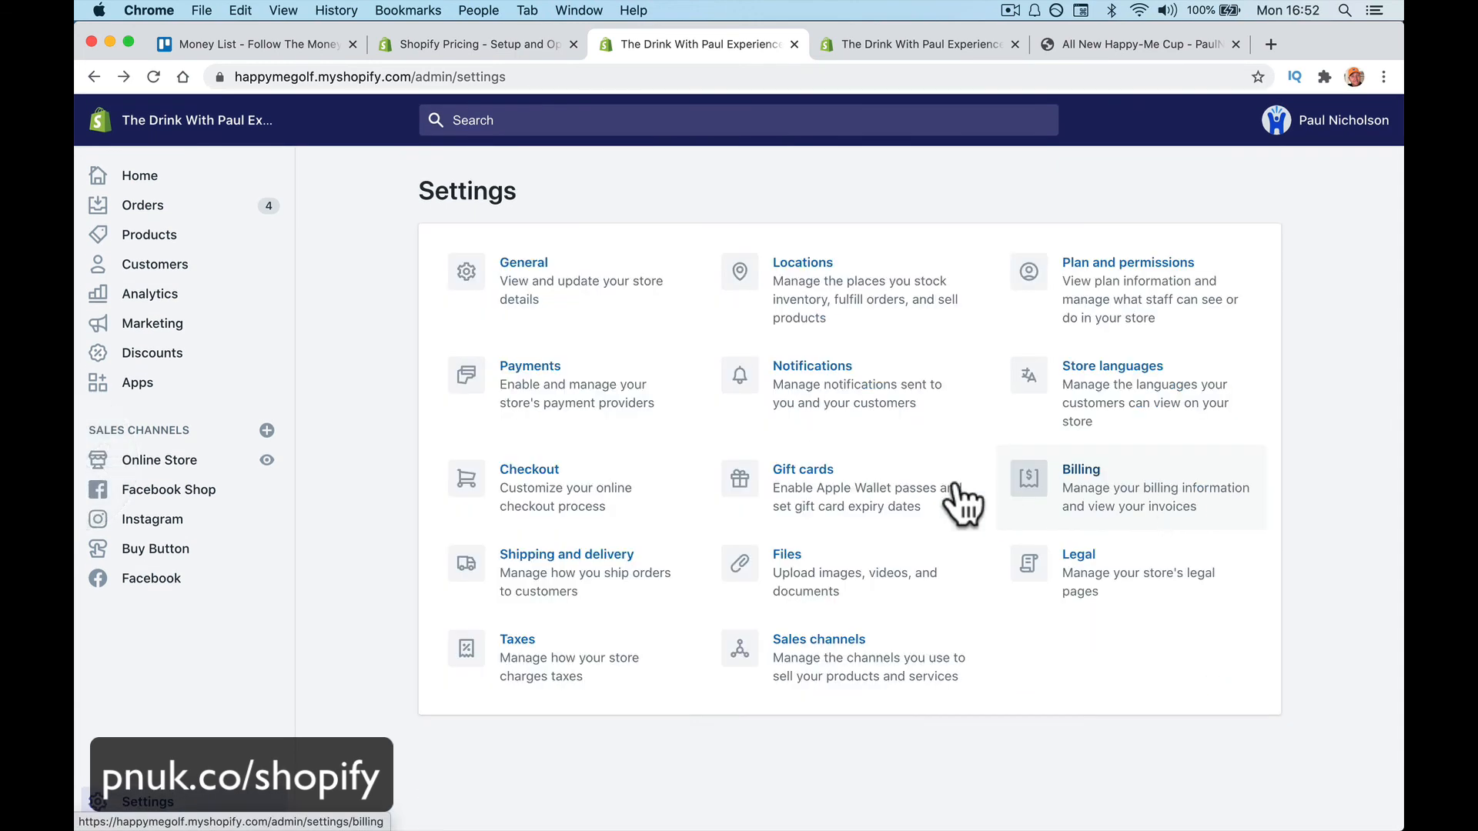
{"action": "left_click", "coordinate": [604, 647]}
{"action": "scroll", "coordinate": [833, 638], "scroll_direction": "down", "scroll_amount": 9}
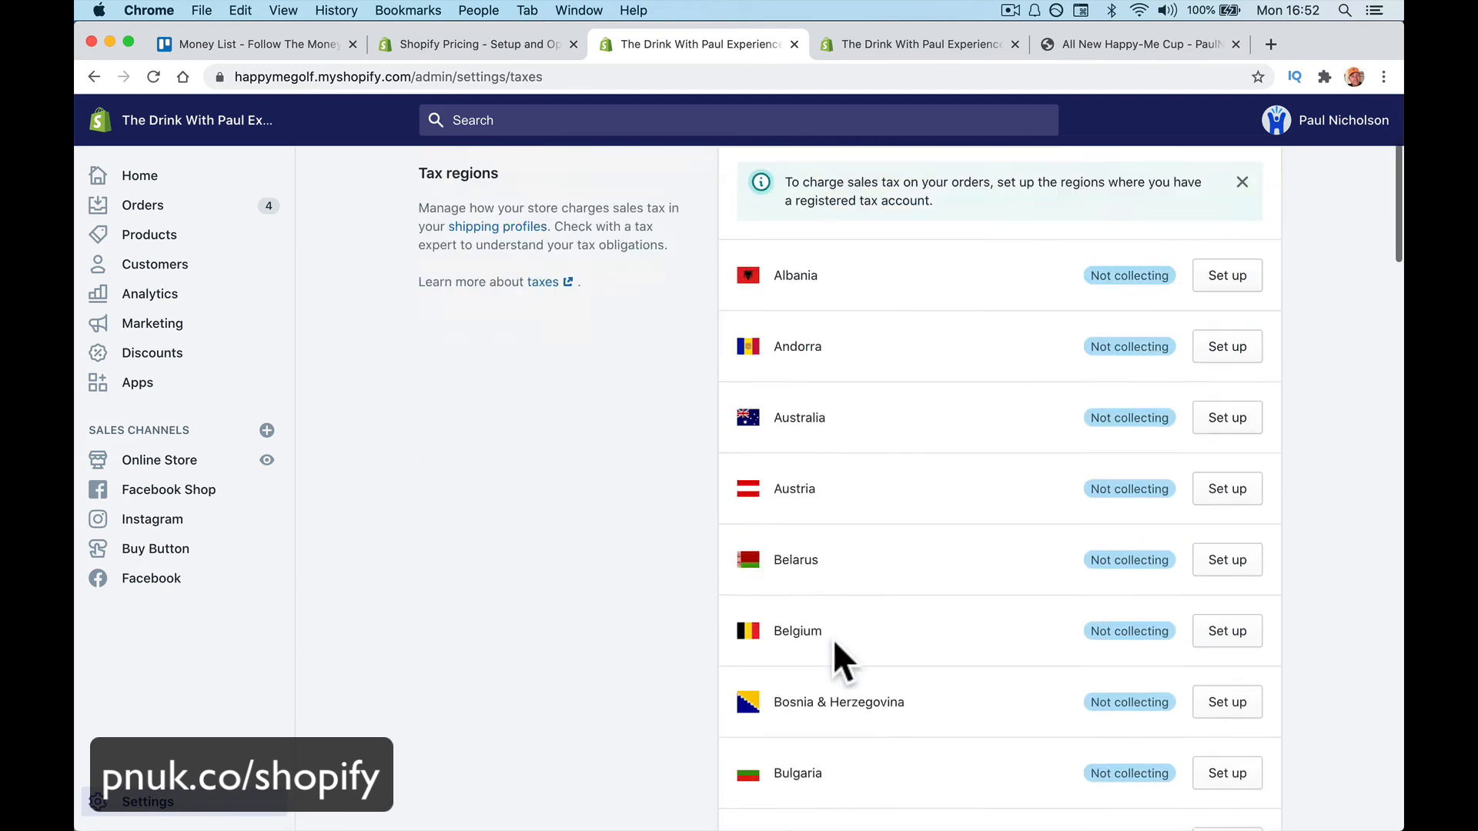
{"action": "scroll", "coordinate": [833, 640], "scroll_direction": "down", "scroll_amount": 5}
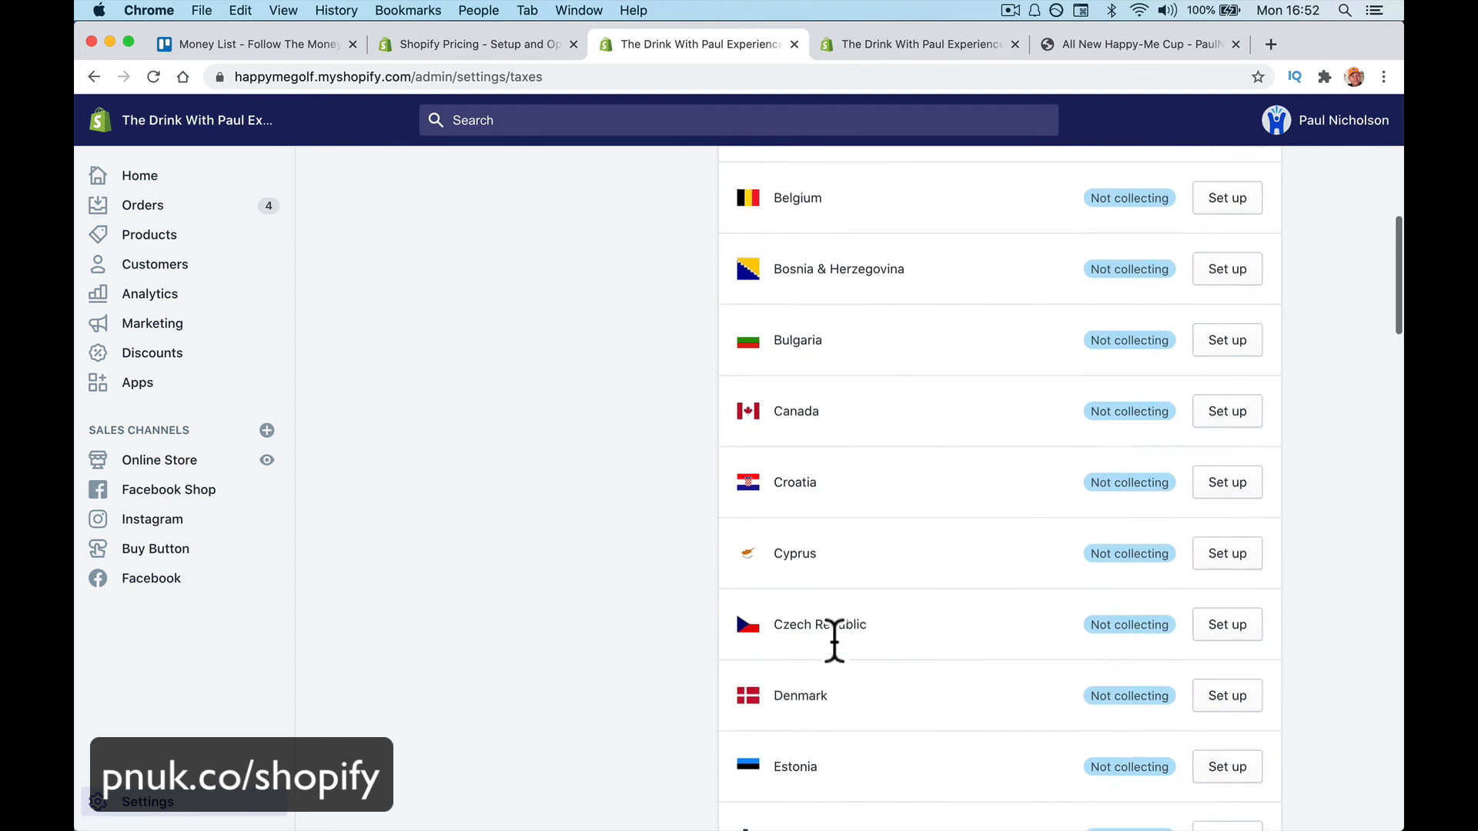
{"action": "scroll", "coordinate": [833, 639], "scroll_direction": "down", "scroll_amount": 12}
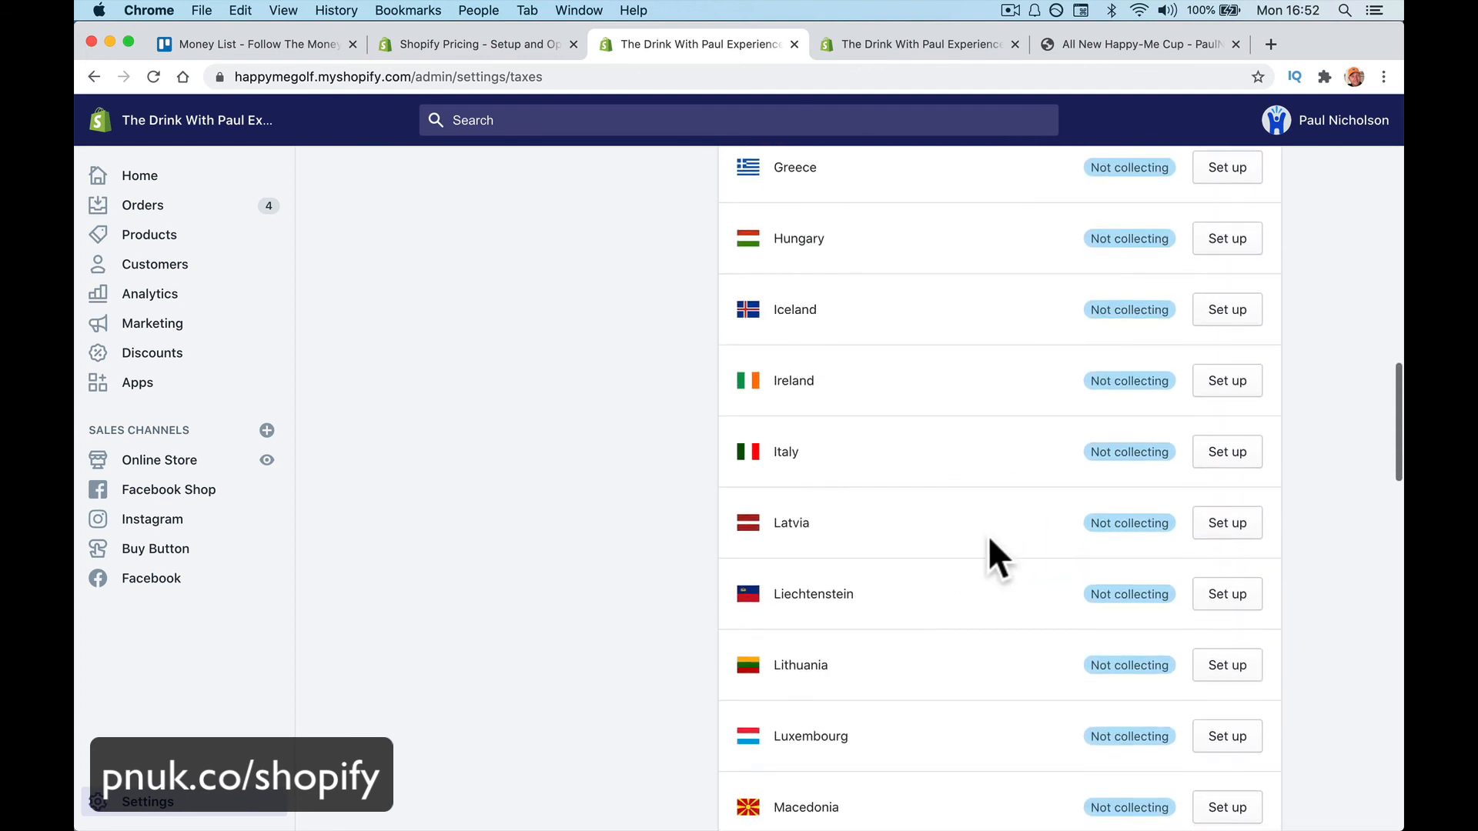
{"action": "scroll", "coordinate": [989, 539], "scroll_direction": "down", "scroll_amount": 10}
{"action": "key", "text": "super+bracketleft"}
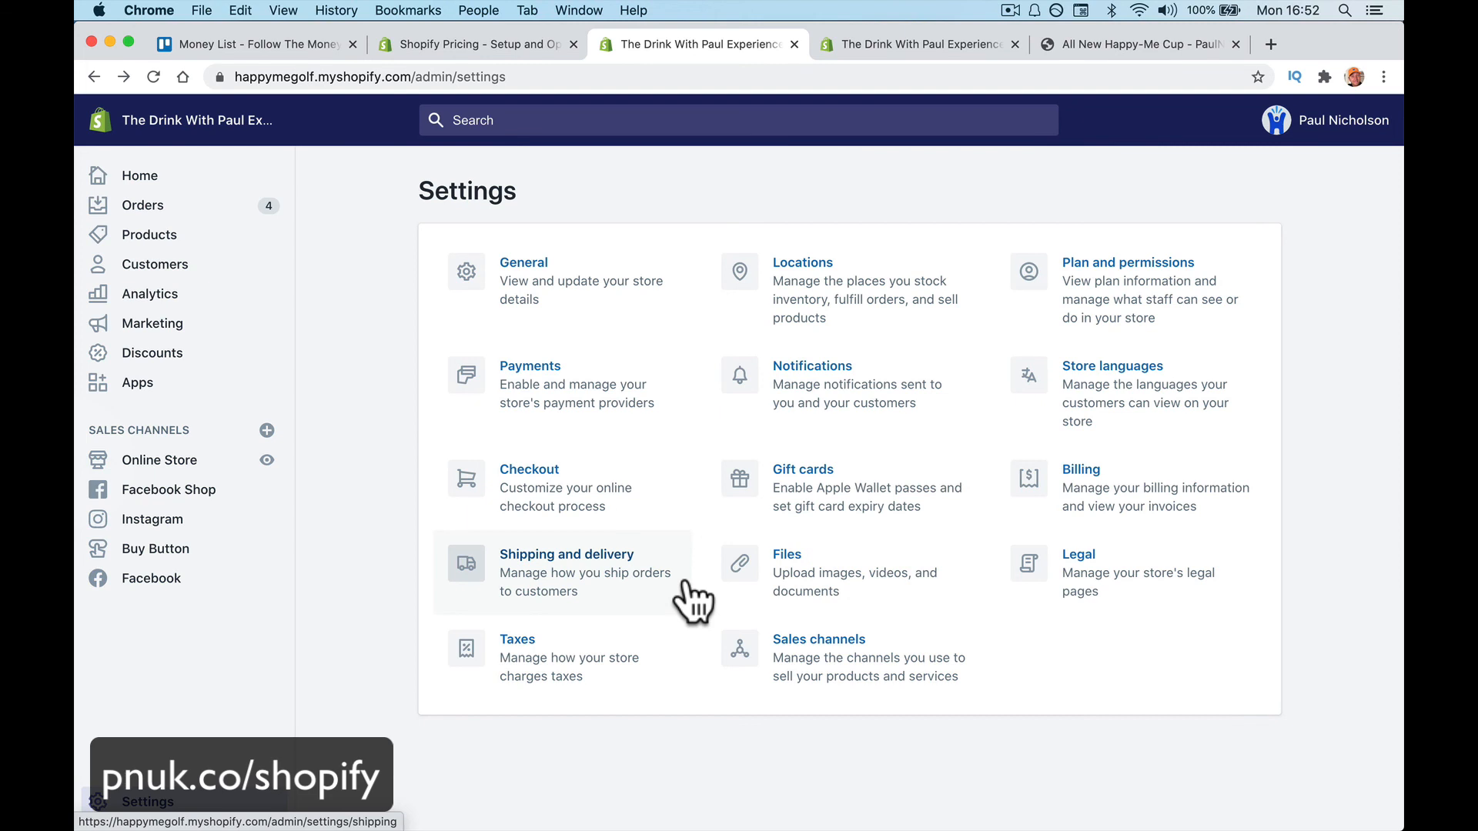
{"action": "left_click", "coordinate": [205, 464]}
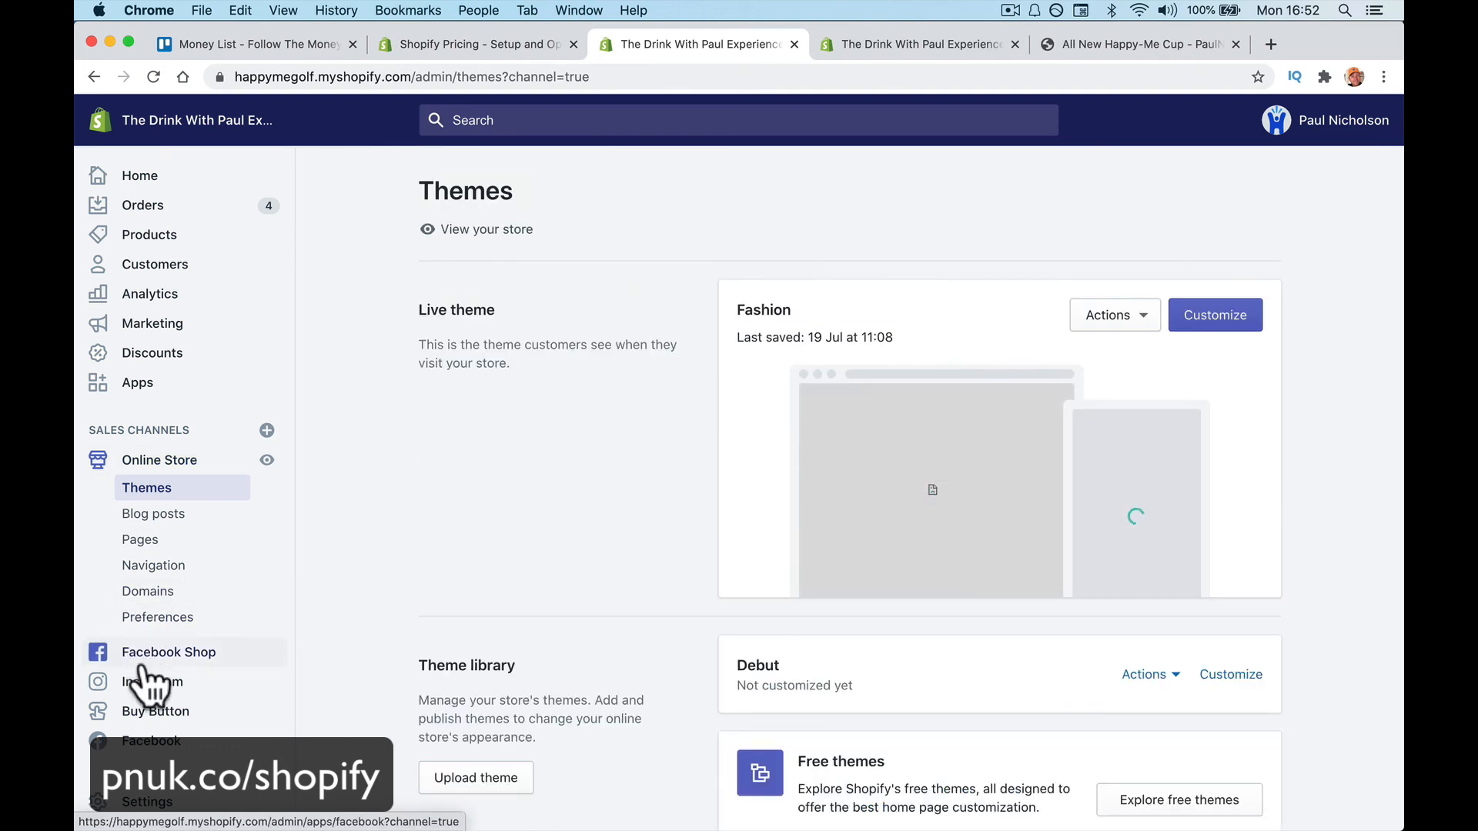
{"action": "left_click", "coordinate": [108, 682]}
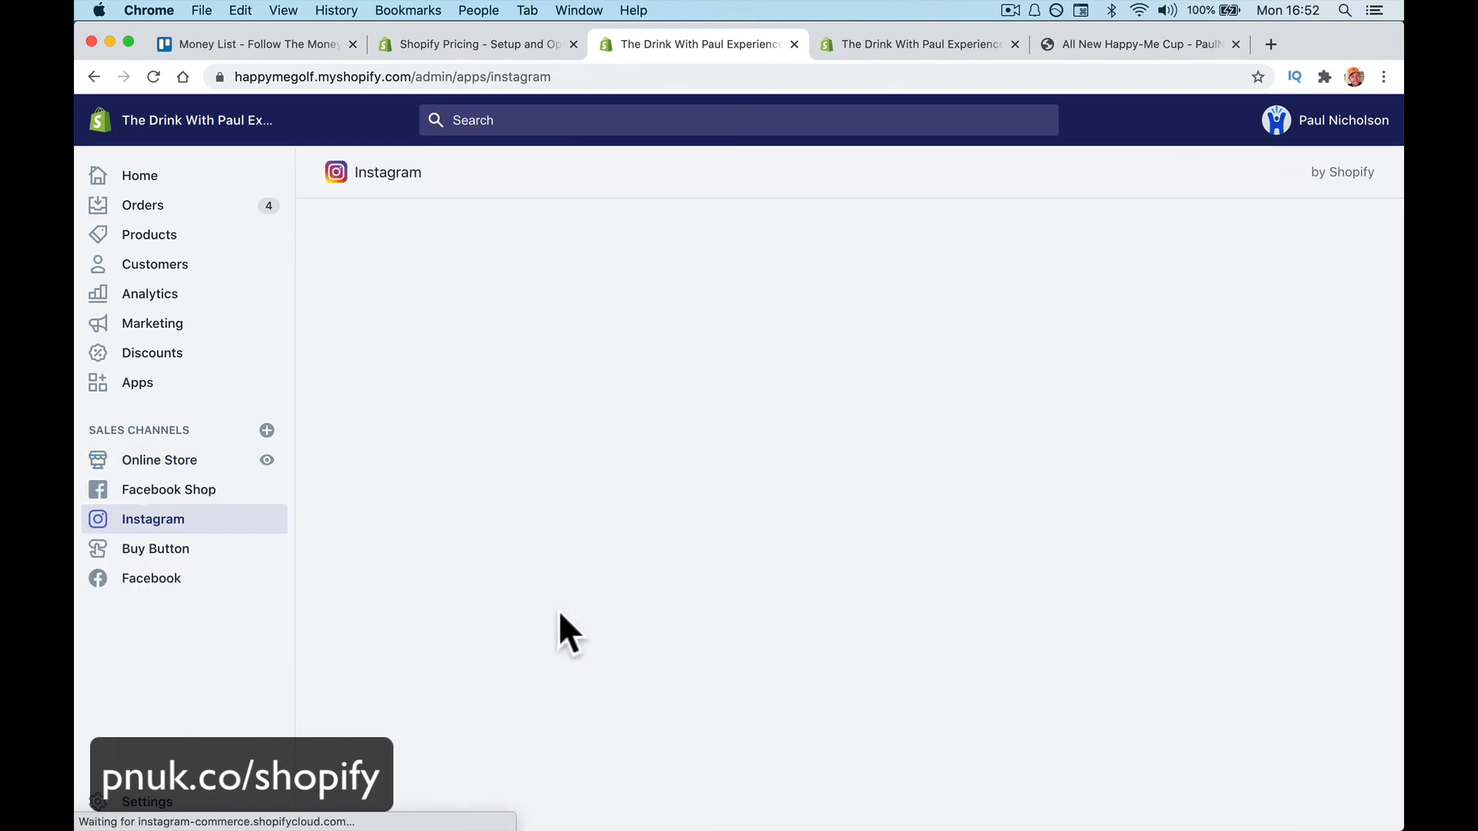